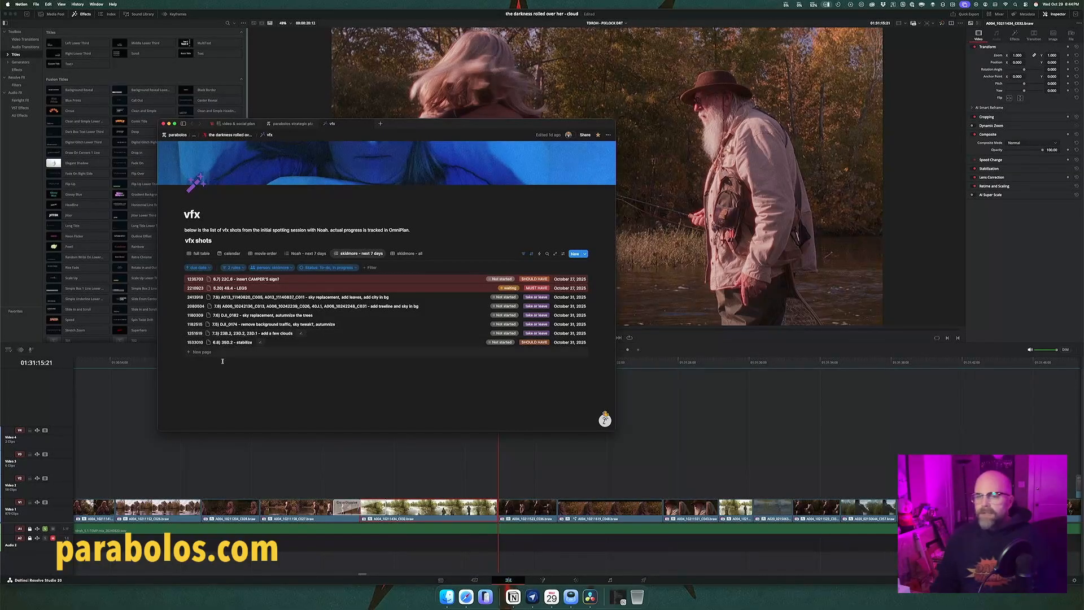
# Step: Switch to DaVinci Resolve, go to timecode 01:25:16:19 and scrub through the river fishing shots up to about 01:25:44
pyautogui.click(52, 396)
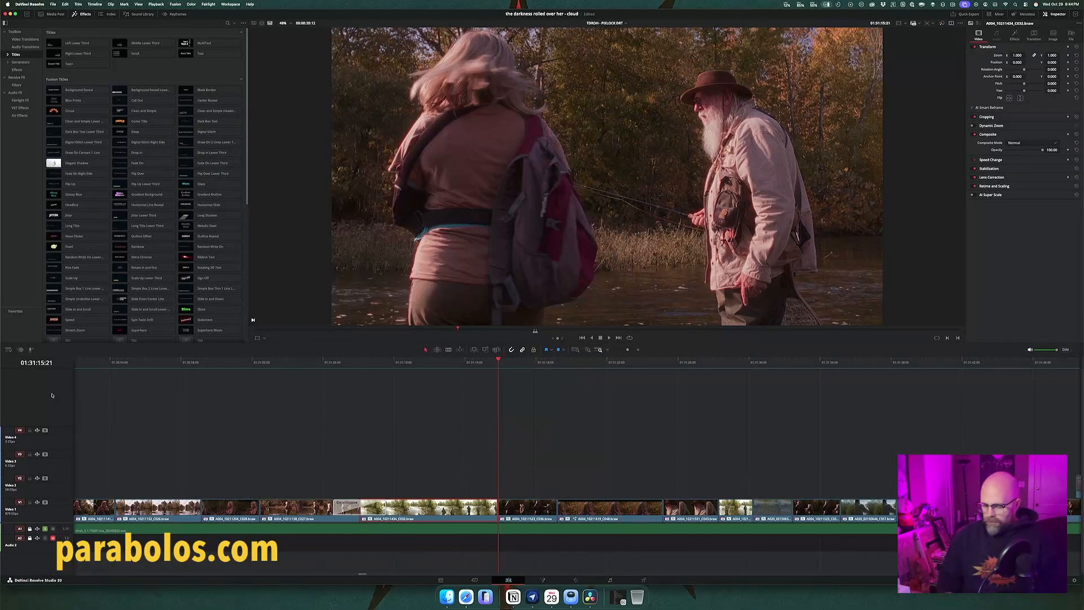
pyautogui.write('1:25:16:19')
pyautogui.press('Return')
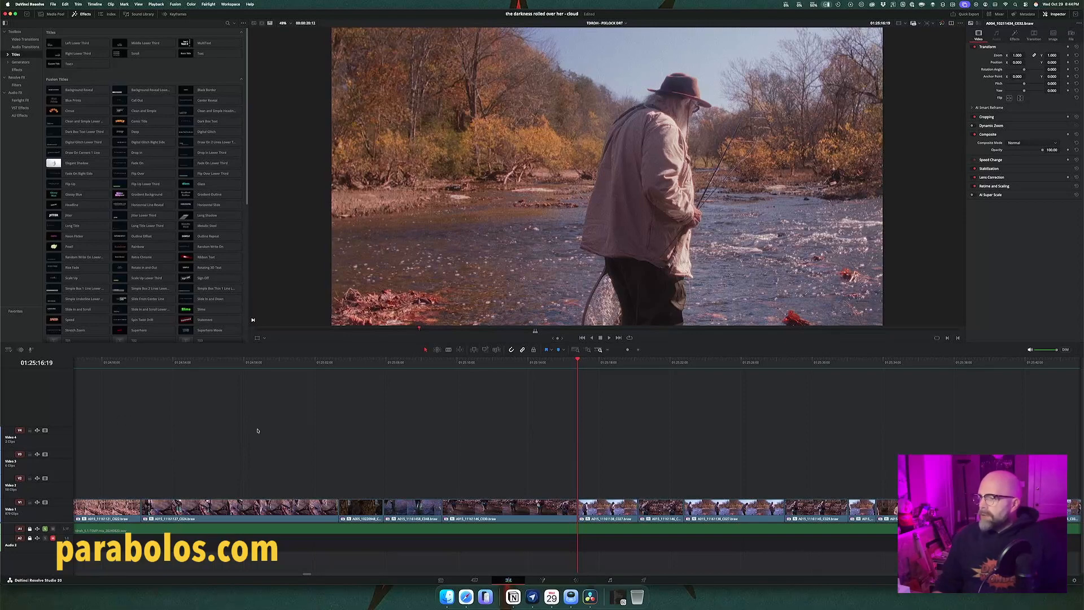
pyautogui.moveTo(593, 363); pyautogui.dragTo(607, 365)
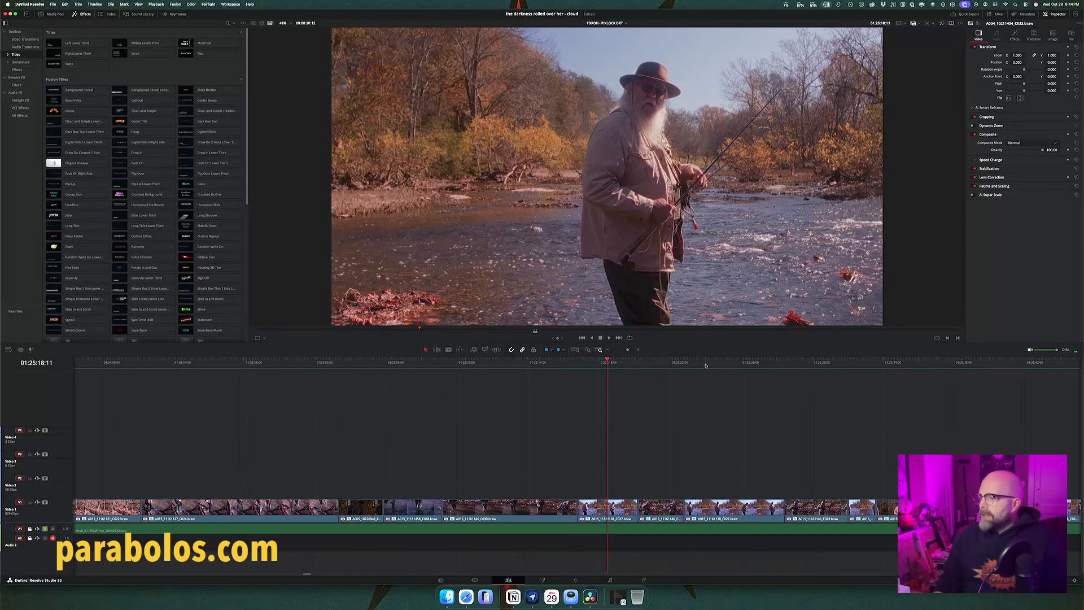
pyautogui.moveTo(705, 365); pyautogui.dragTo(735, 366)
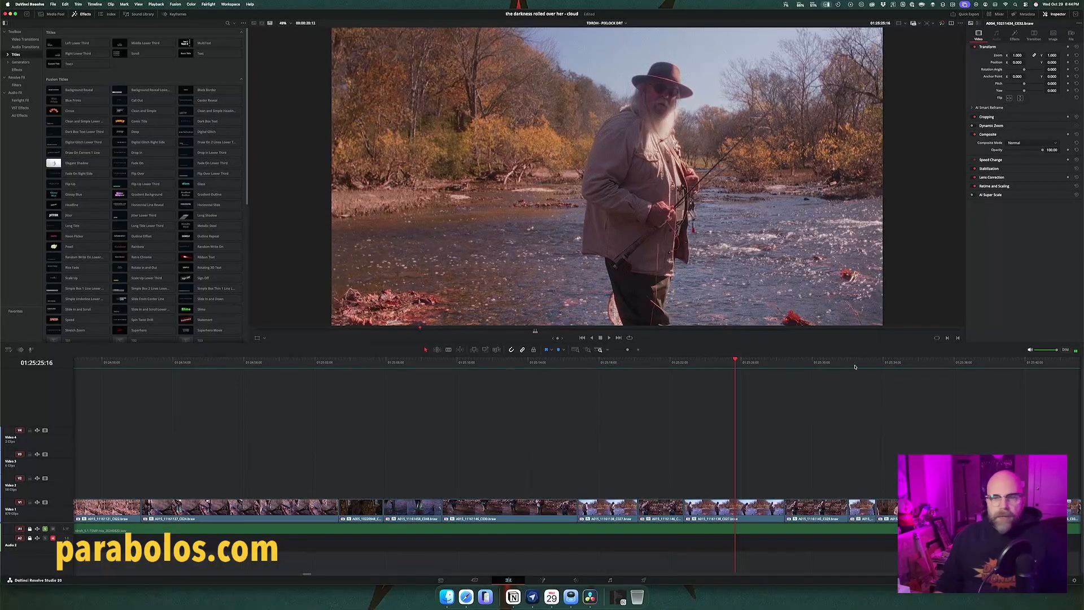
pyautogui.moveTo(859, 366); pyautogui.dragTo(862, 366)
pyautogui.hscroll(5, 861, 405)
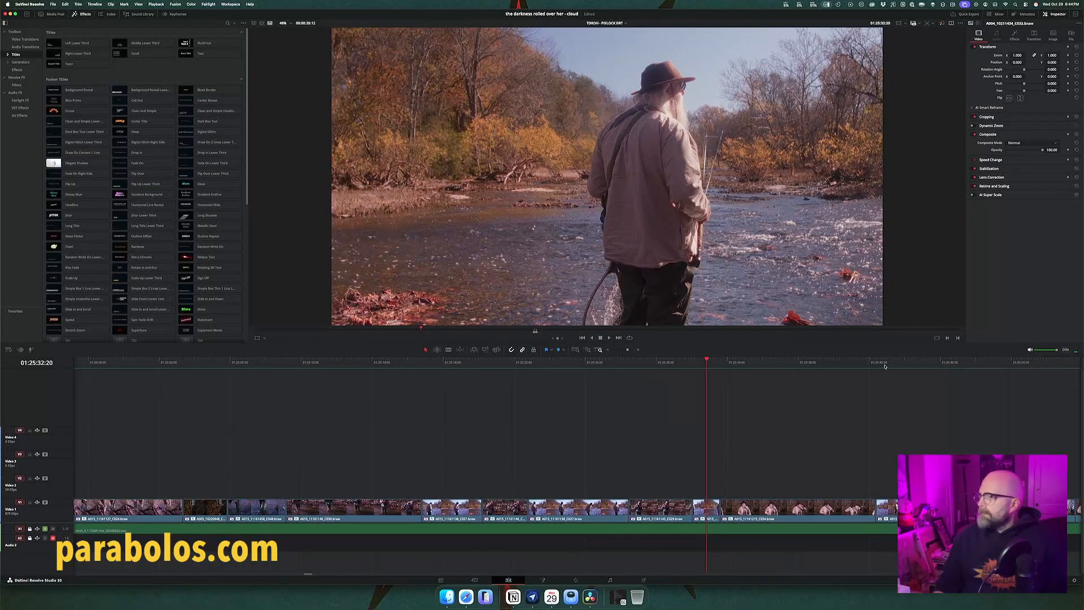
pyautogui.moveTo(885, 367); pyautogui.dragTo(914, 367)
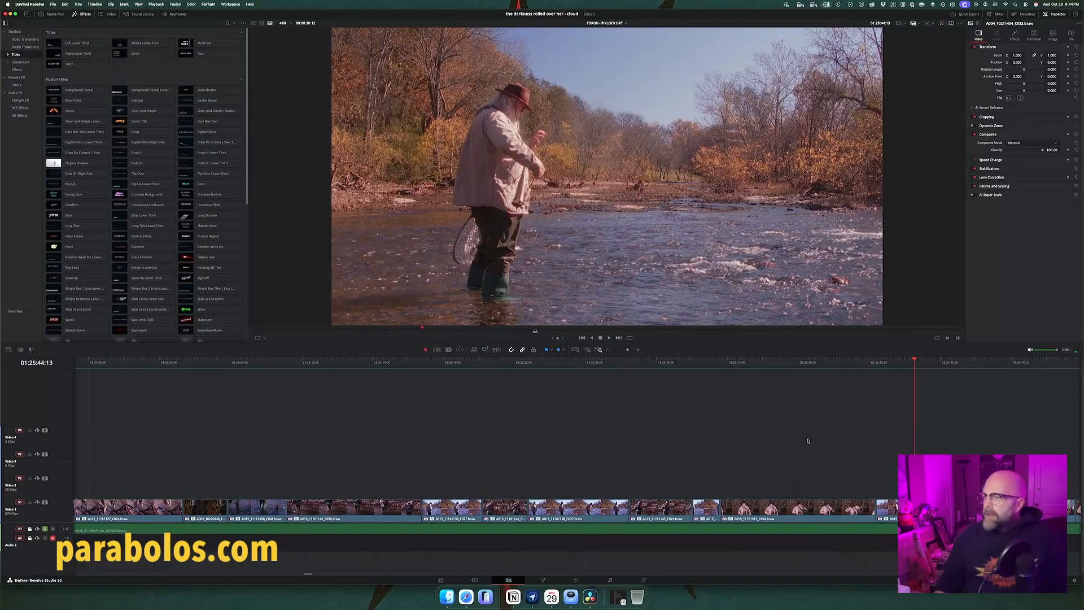
pyautogui.hscroll(15, 807, 441)
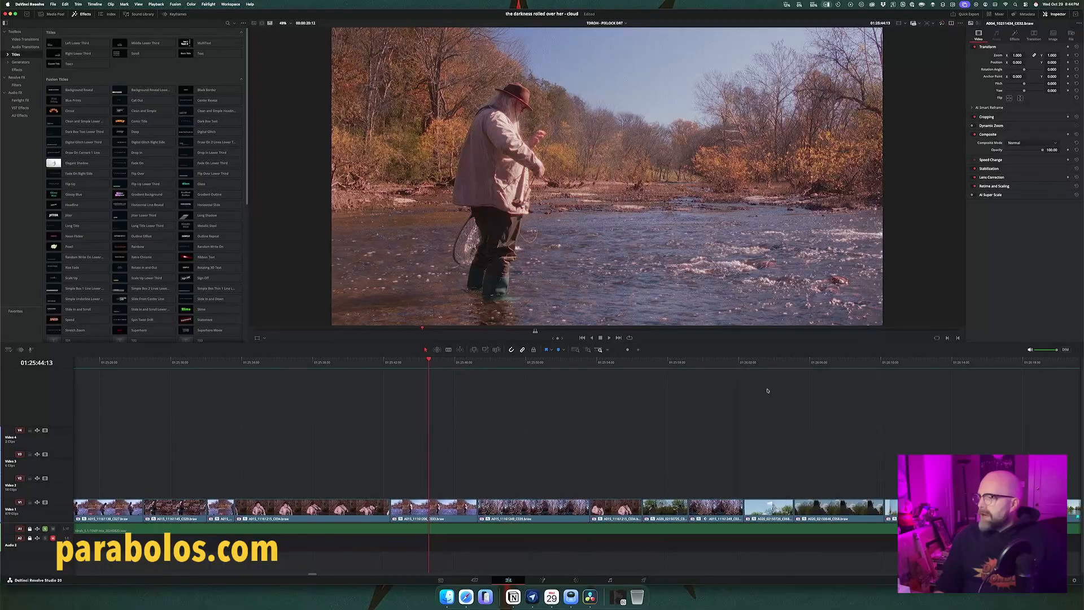
# Step: Compare the treetop sky shot near 01:26:02 with the fisherman shots around 01:25:43 and 01:25:18
pyautogui.click(755, 365)
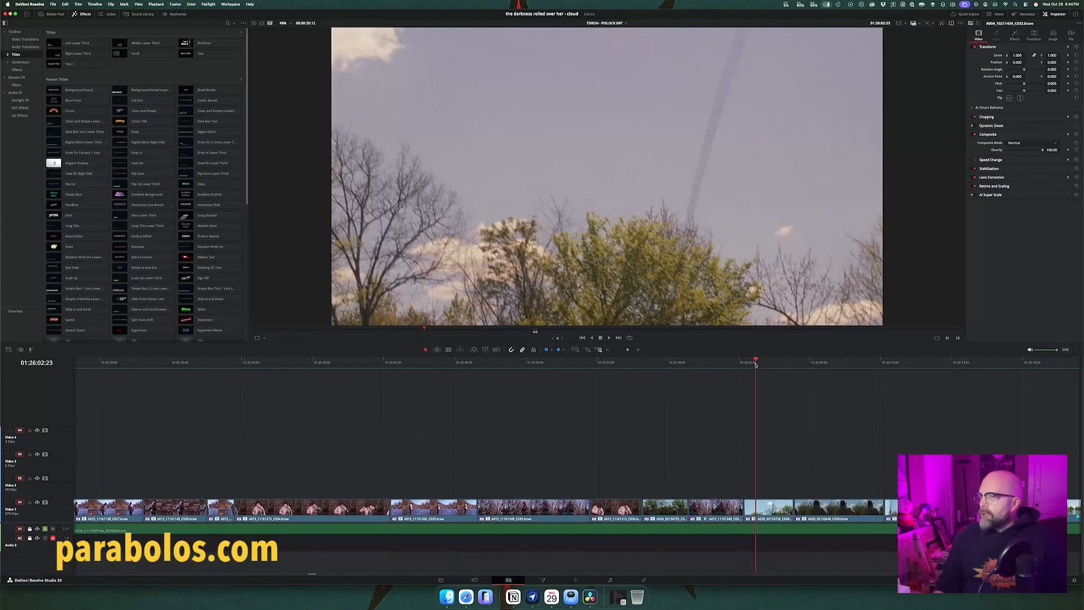
pyautogui.moveTo(755, 365); pyautogui.dragTo(759, 367)
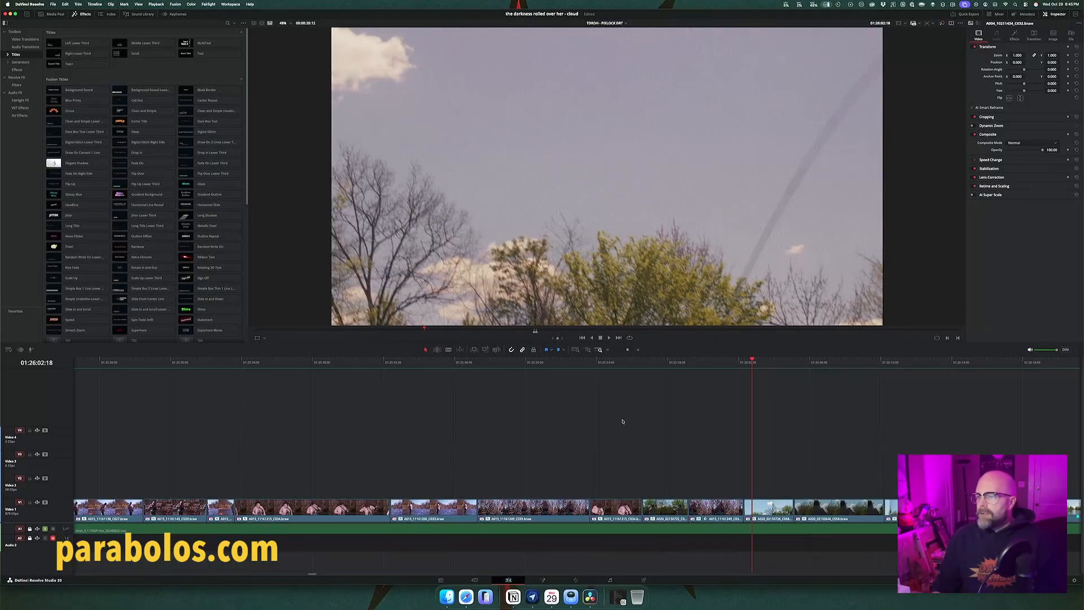
pyautogui.hscroll(-5, 623, 421)
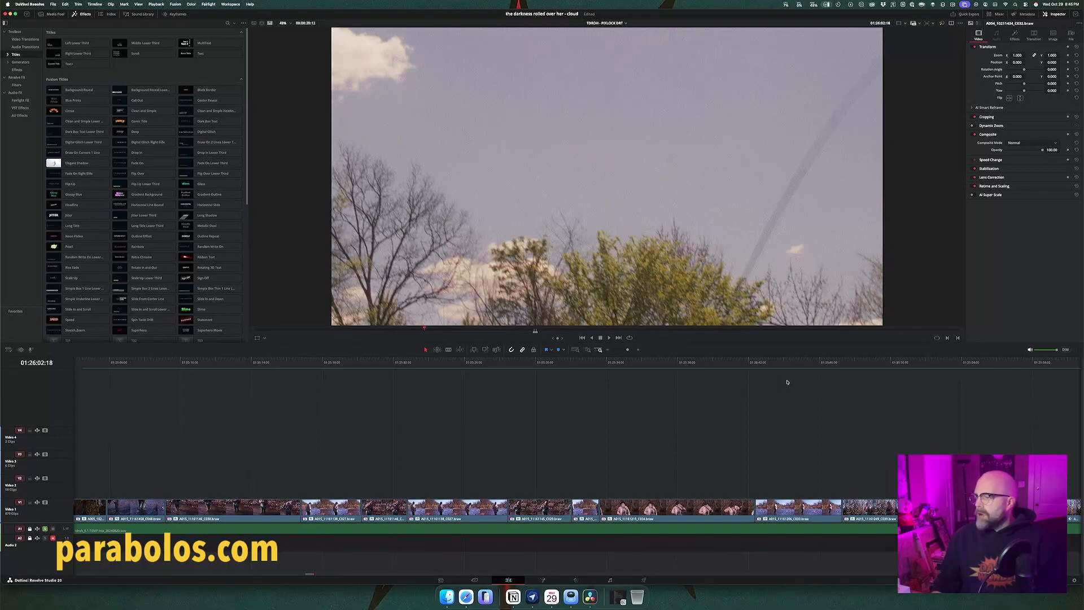
pyautogui.click(783, 364)
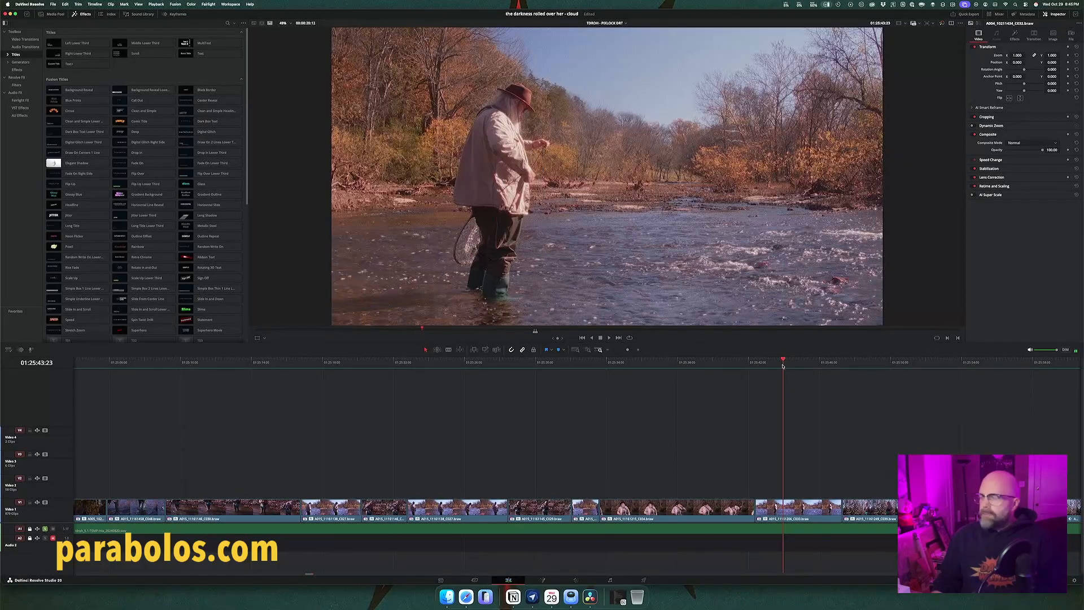
pyautogui.click(328, 364)
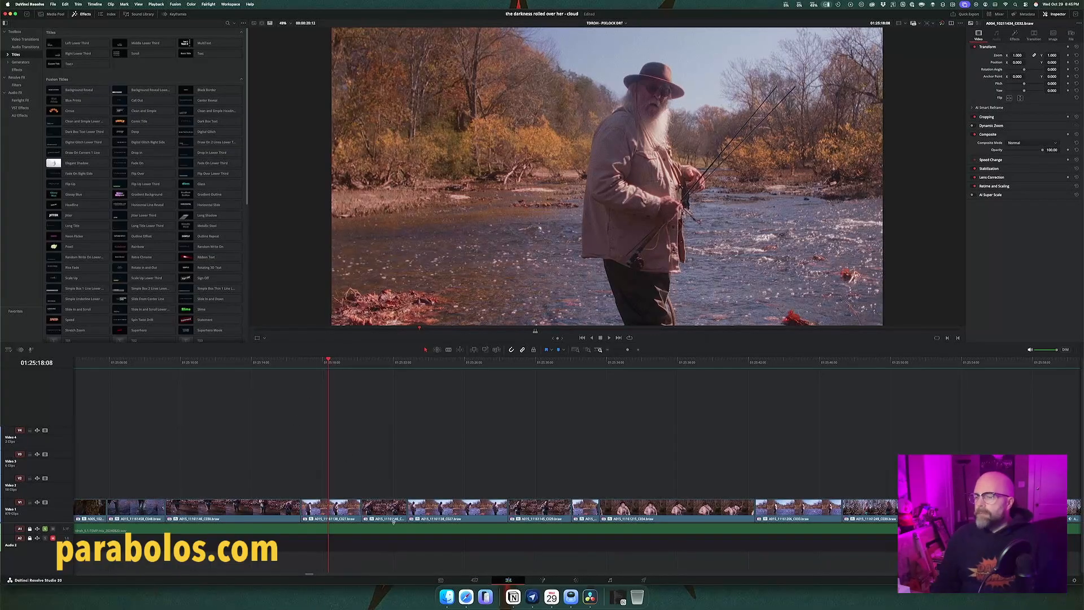
# Step: Switch to Finder and open the project folder "02.00.A - the darkness rolled over her" in a new tab
pyautogui.click(446, 597)
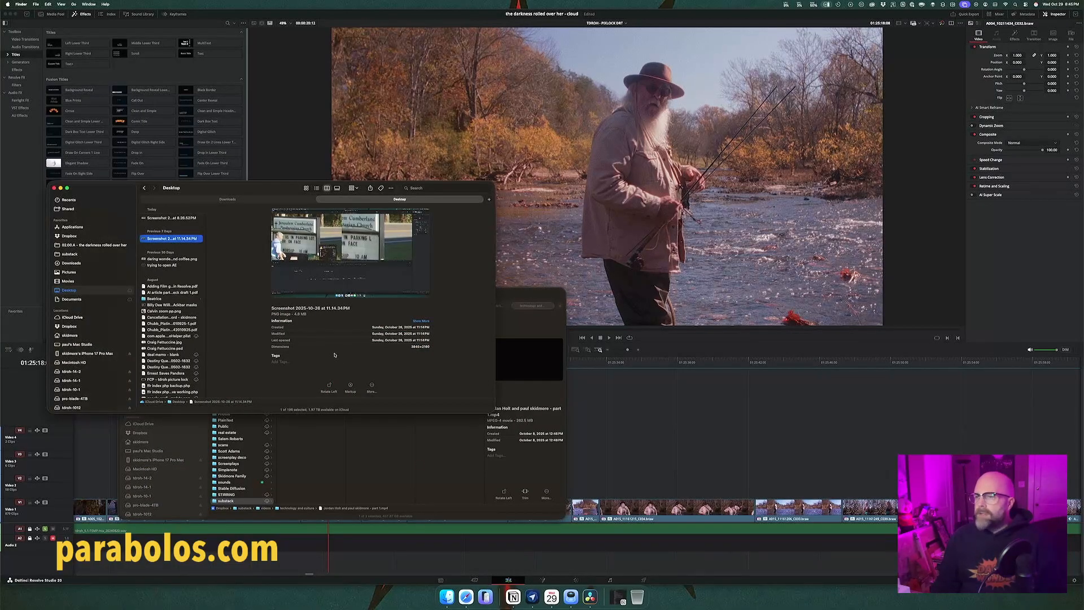
pyautogui.click(399, 433)
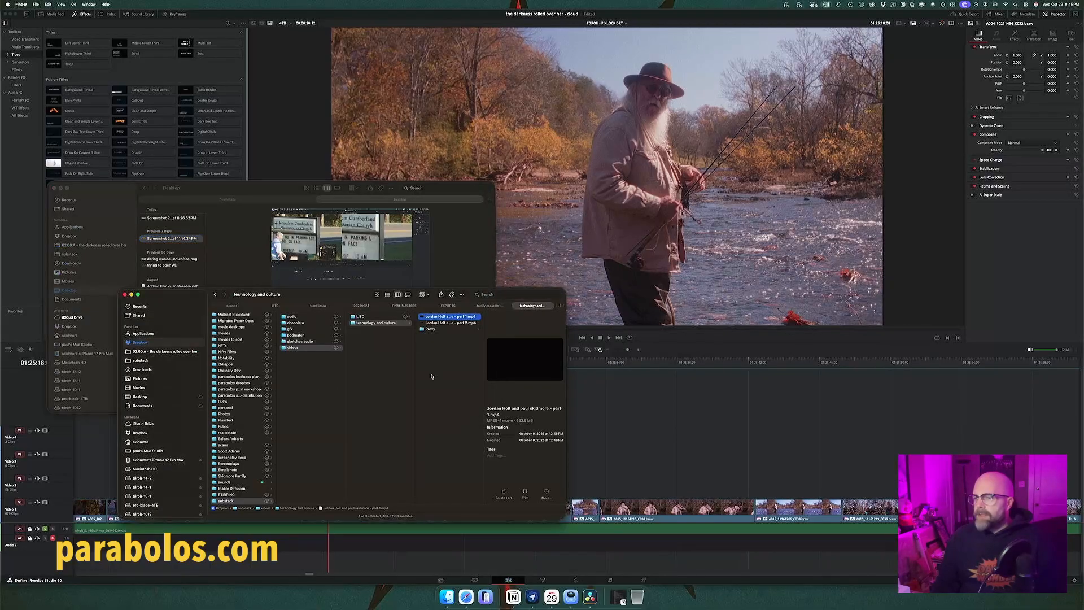
pyautogui.click(559, 306)
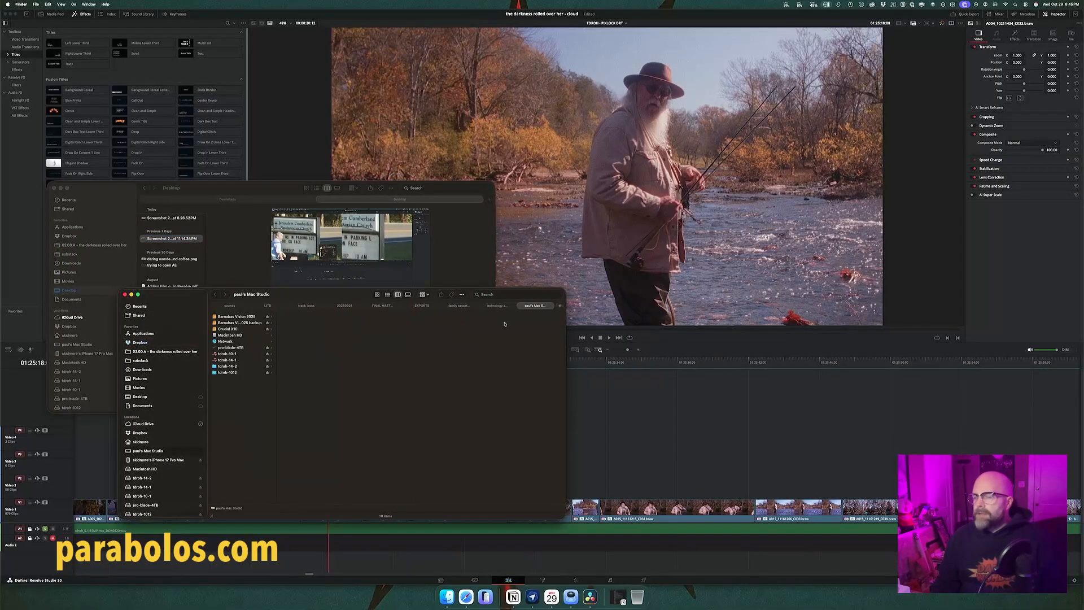
pyautogui.click(171, 352)
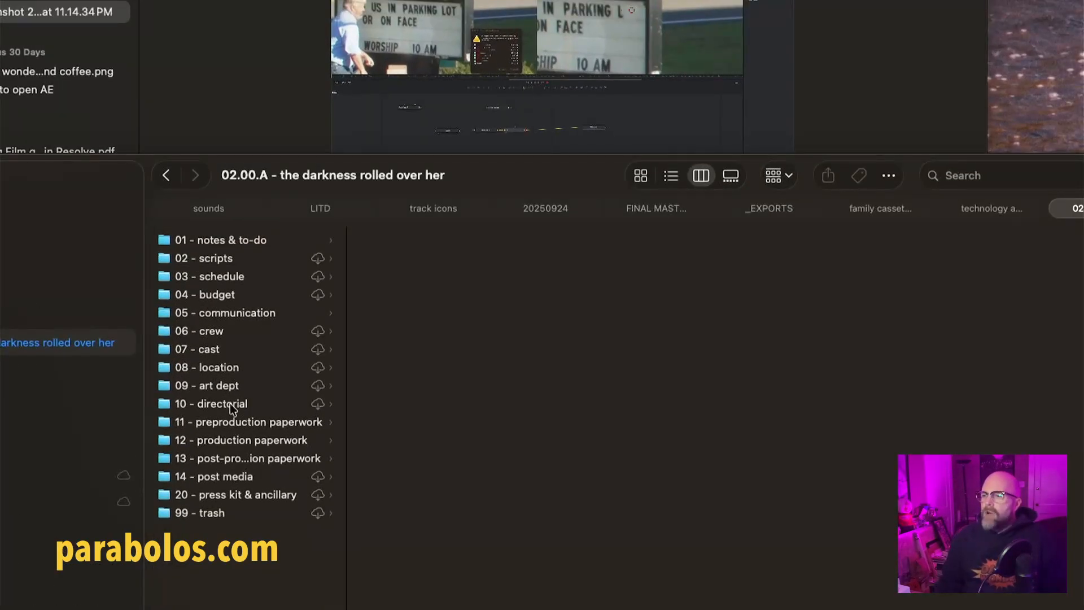
# Step: Reposition the Finder window, widen the project folder column to fit full names, and inspect the 10 - directorial subfolders
pyautogui.moveTo(465, 179); pyautogui.dragTo(551, 111)
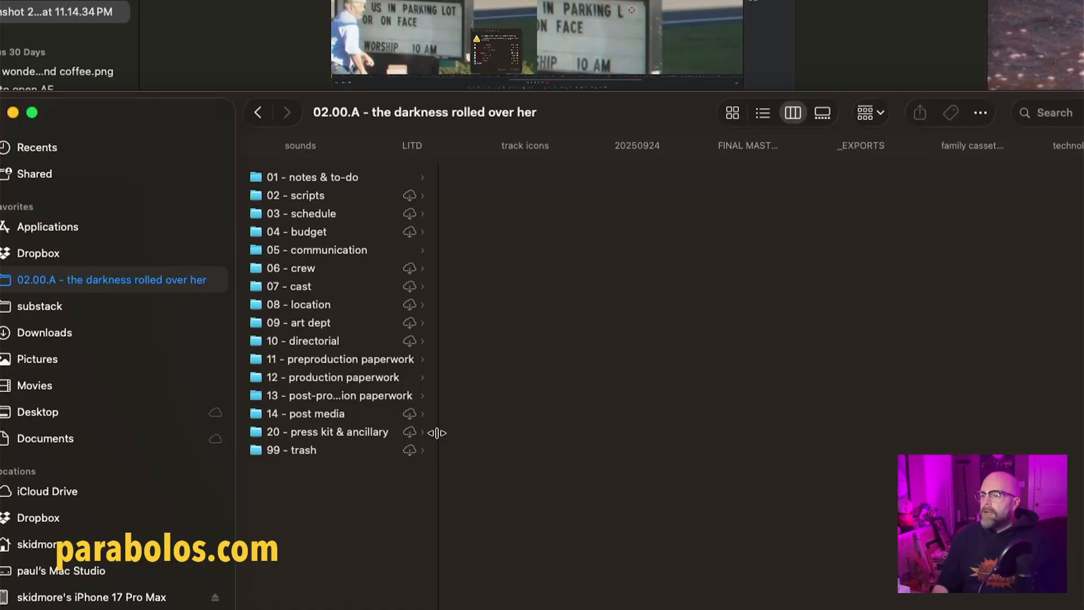
pyautogui.moveTo(437, 433); pyautogui.dragTo(470, 430)
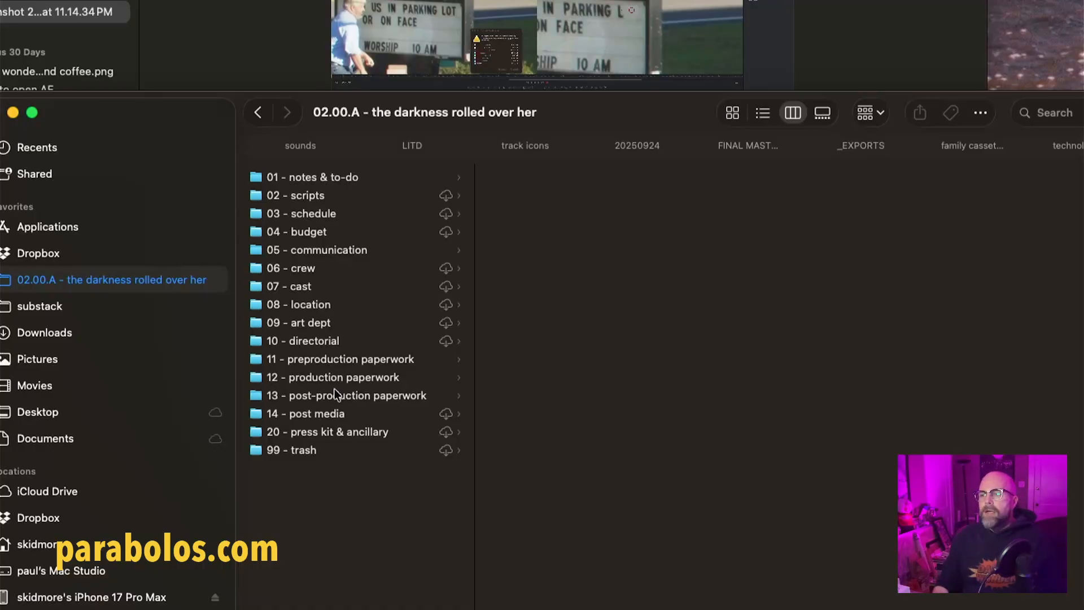
pyautogui.click(349, 342)
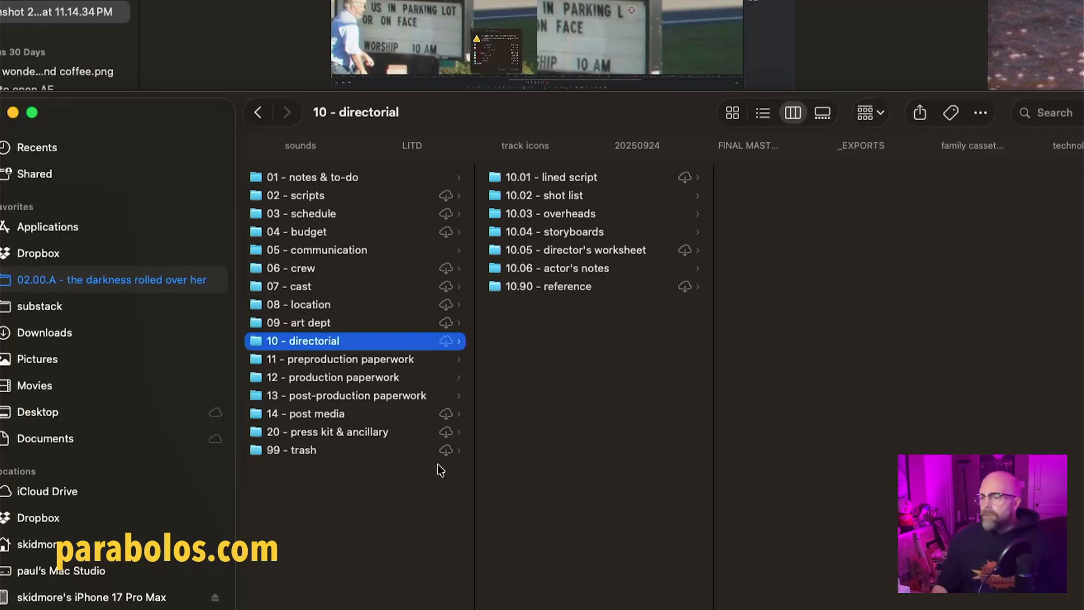
pyautogui.click(359, 484)
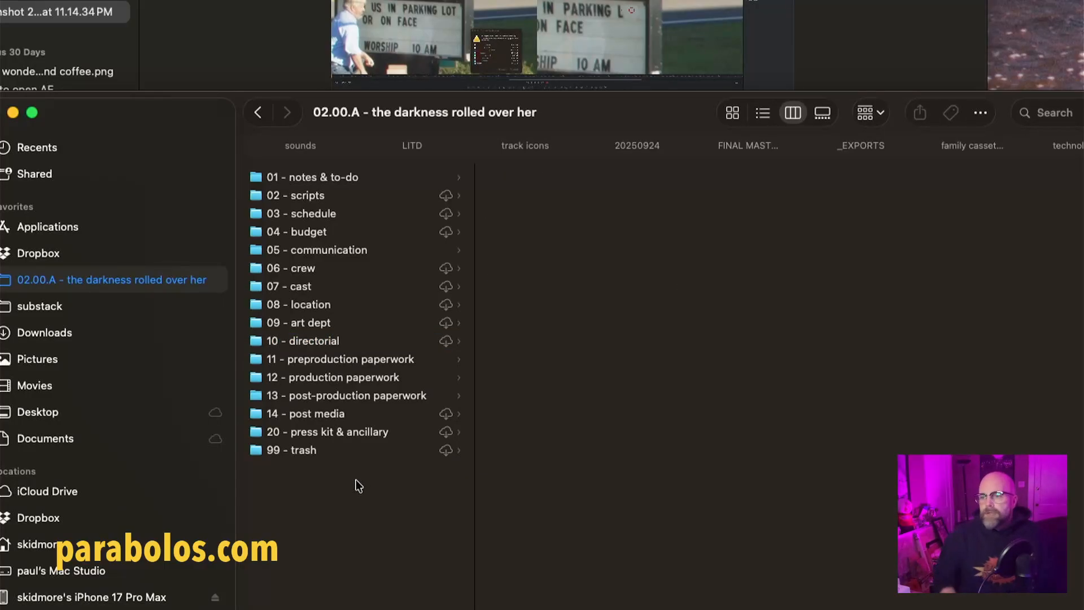
# Step: In 14 - post media, open 14.91 - VFX briefcase, check the outgoing folder, and open Sky plates in the collaborator's incoming folder
pyautogui.click(360, 415)
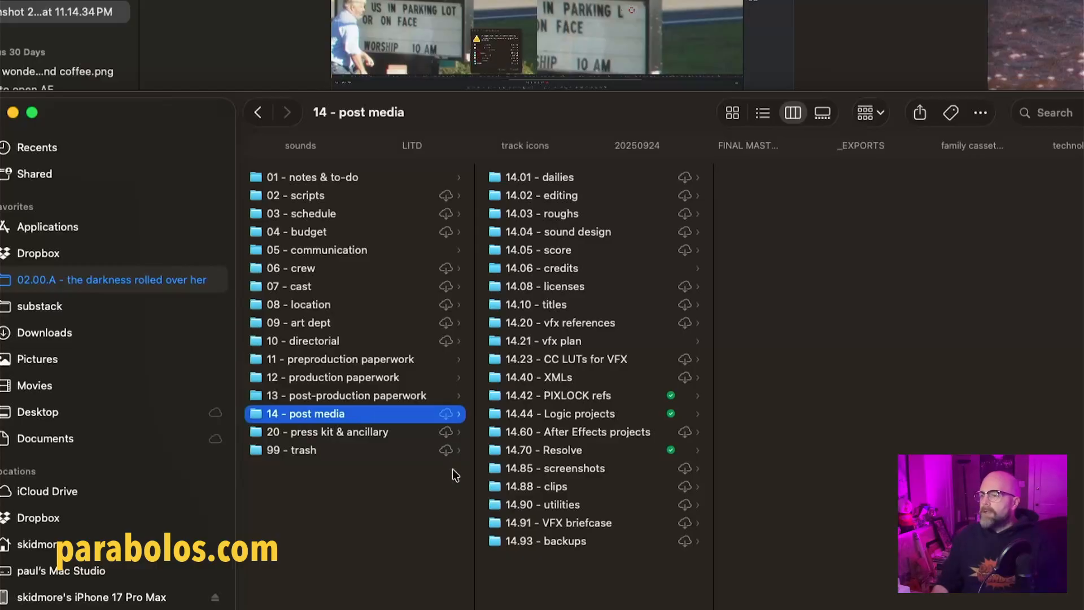
pyautogui.click(493, 524)
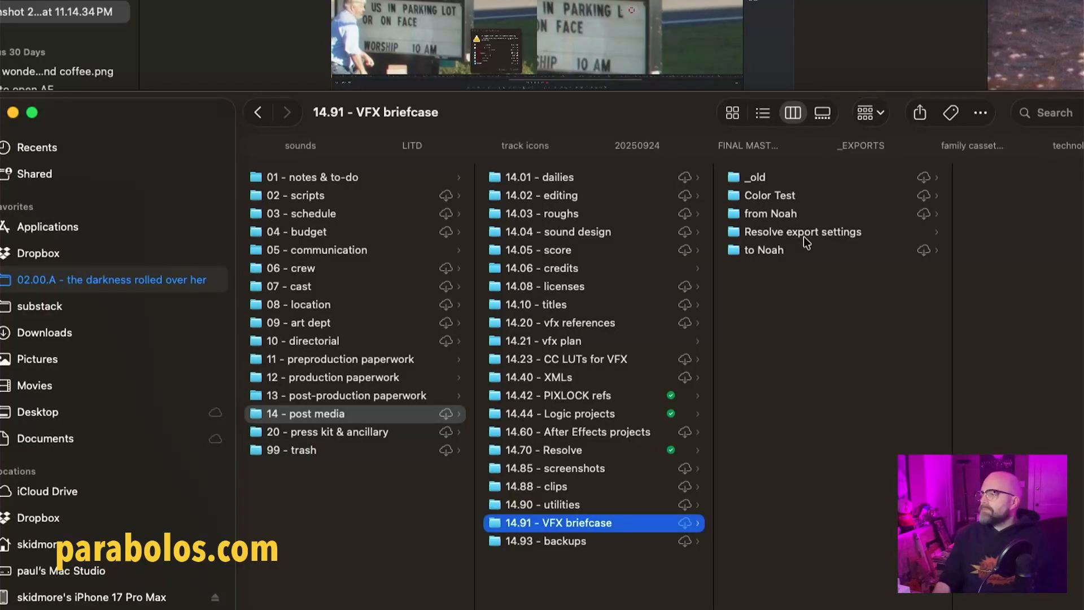
pyautogui.click(807, 251)
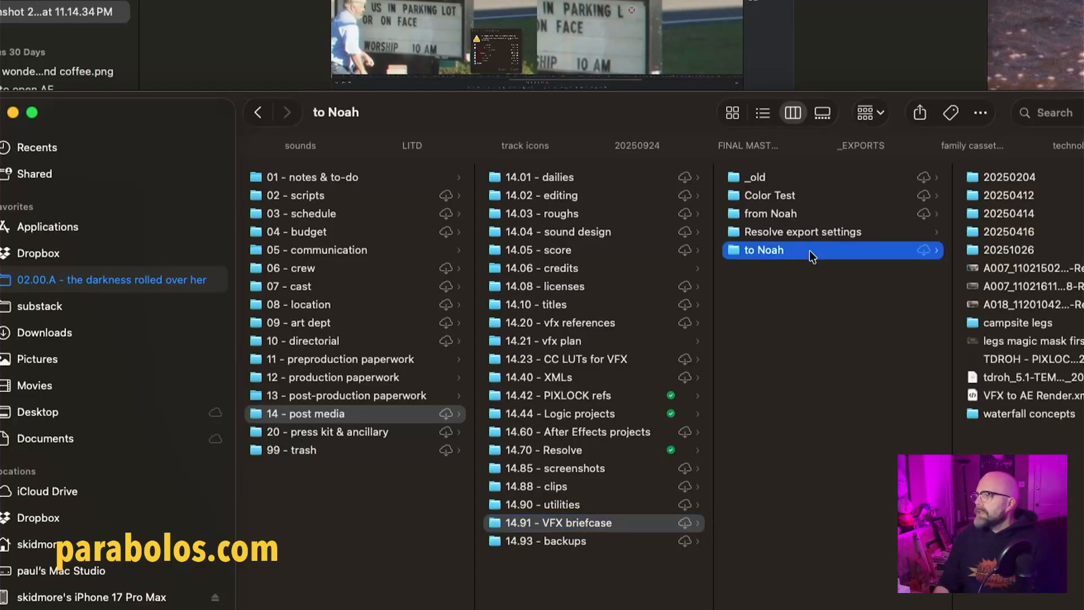
pyautogui.hscroll(-1, 804, 281)
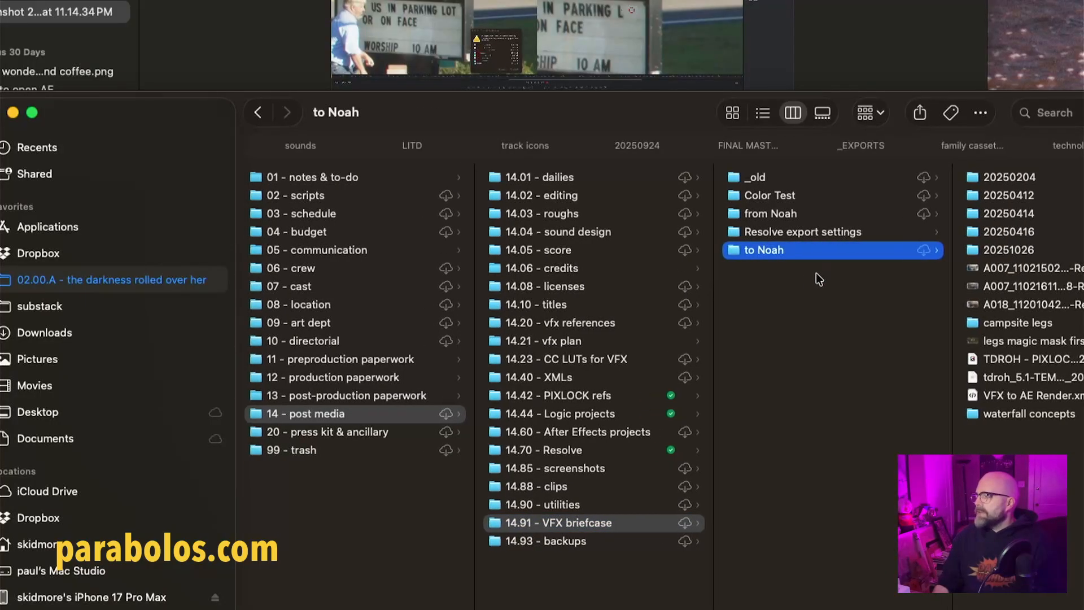
pyautogui.click(812, 218)
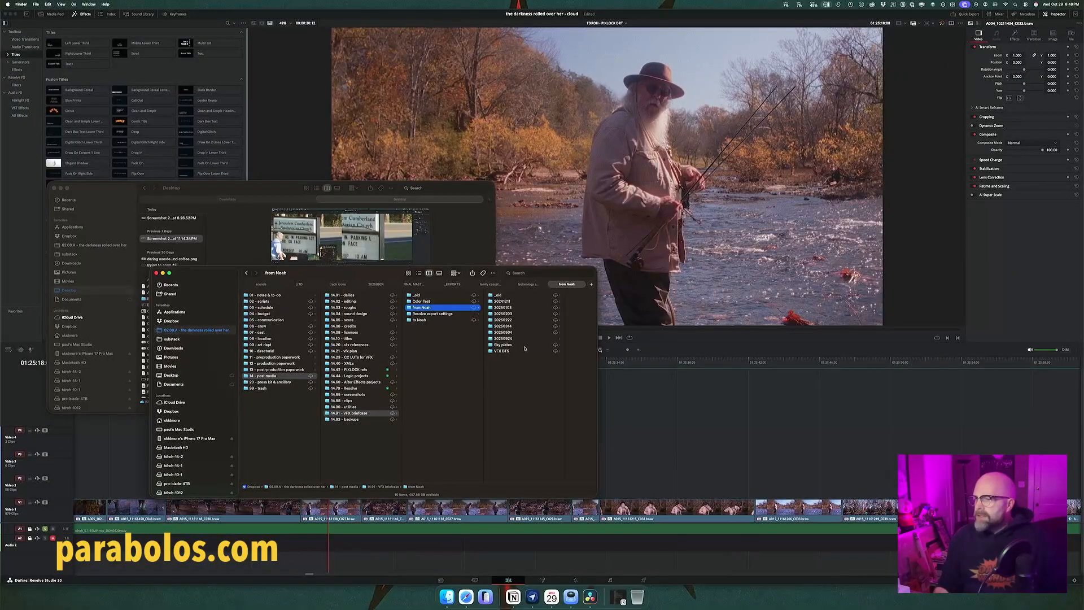
pyautogui.click(524, 345)
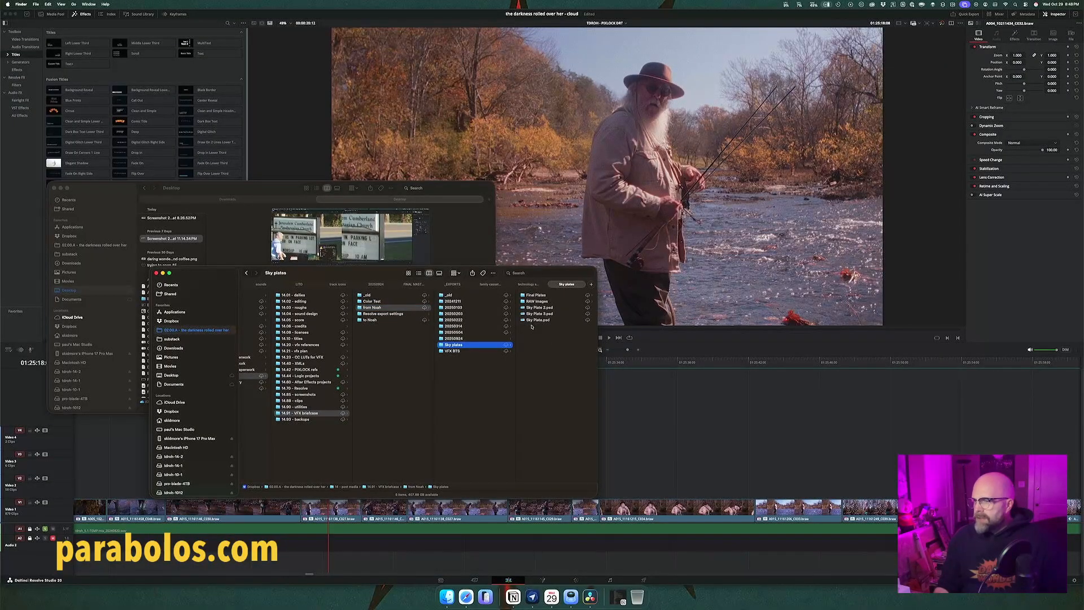
# Step: Preview the Sky Plate PSD files in the Sky plates folder
pyautogui.click(534, 321)
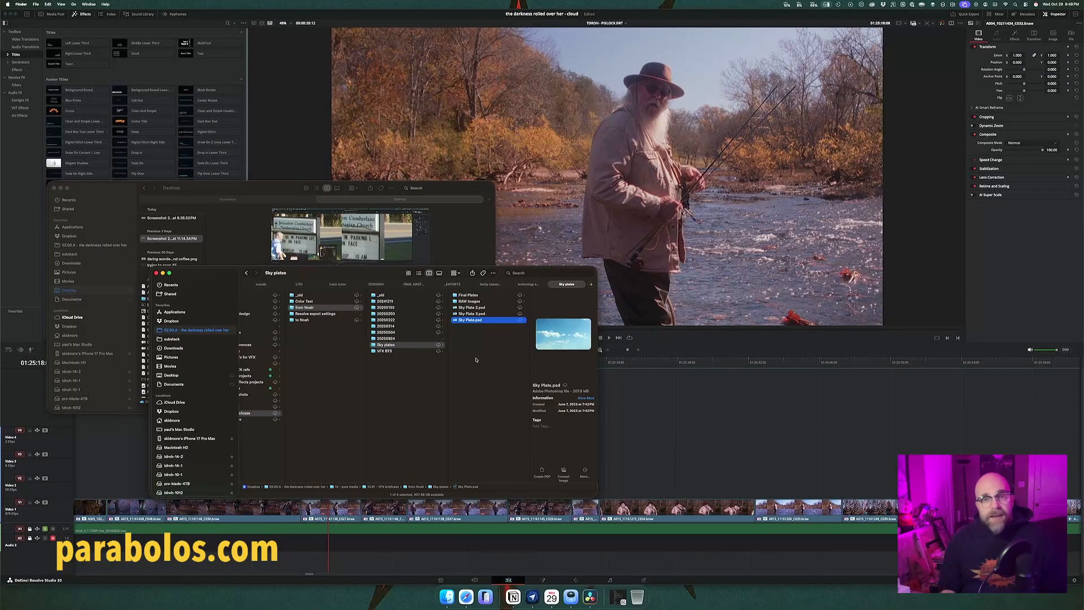
pyautogui.press('Up')
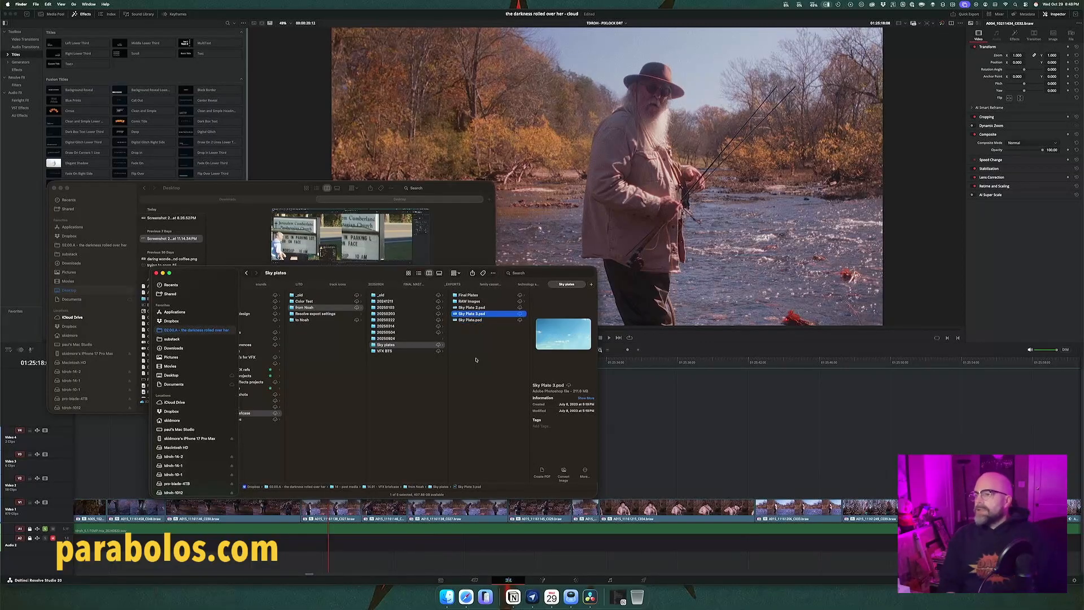
pyautogui.press('Up')
pyautogui.press('Down')
pyautogui.press('Down')
pyautogui.press('Up')
pyautogui.press('Up')
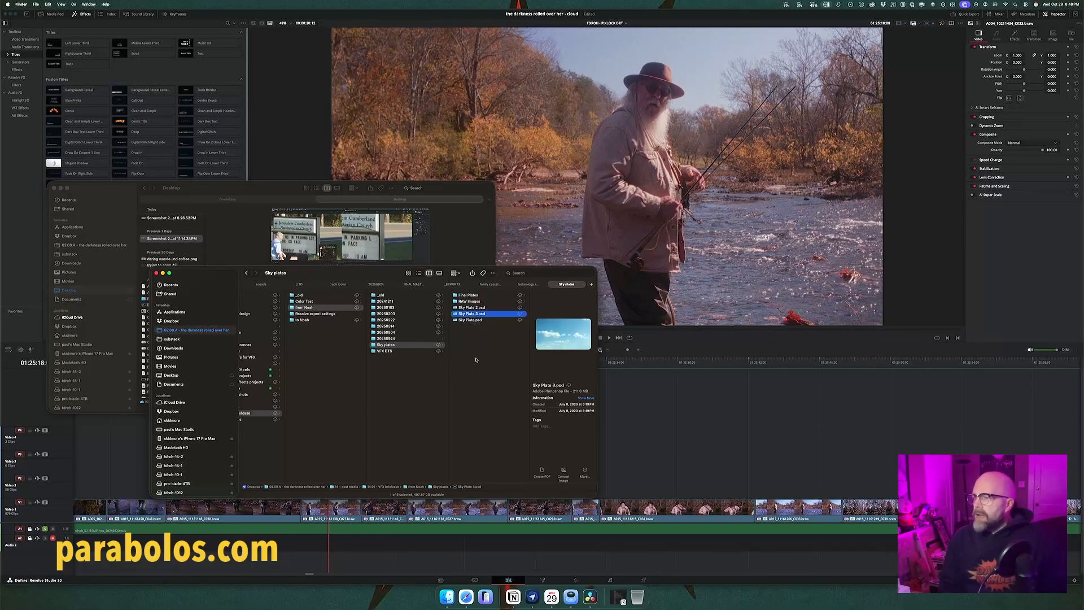
pyautogui.press('Up')
pyautogui.press('Up')
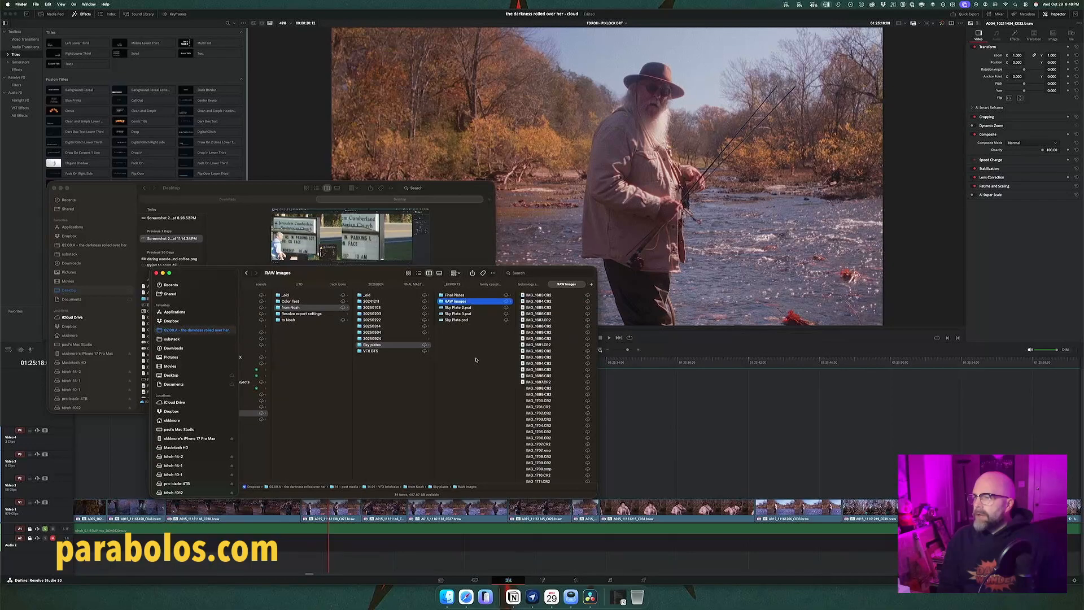
# Step: Open the Final Plates folder and compare the previews of Sky Plate 1.jpg through Sky Plate 4.jpg
pyautogui.press('Right')
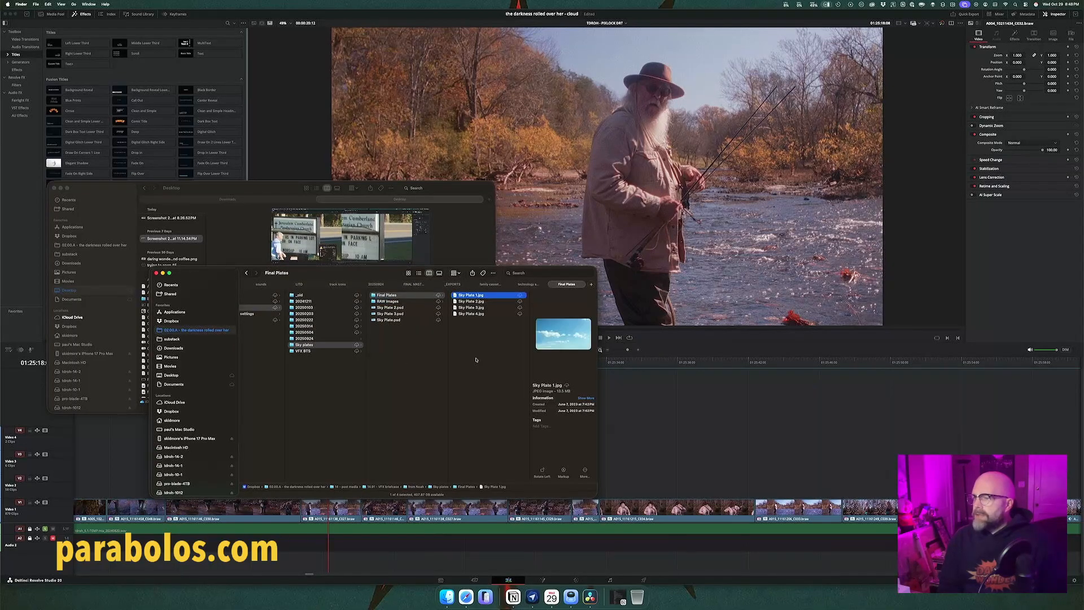
pyautogui.press('Down')
pyautogui.press('Down')
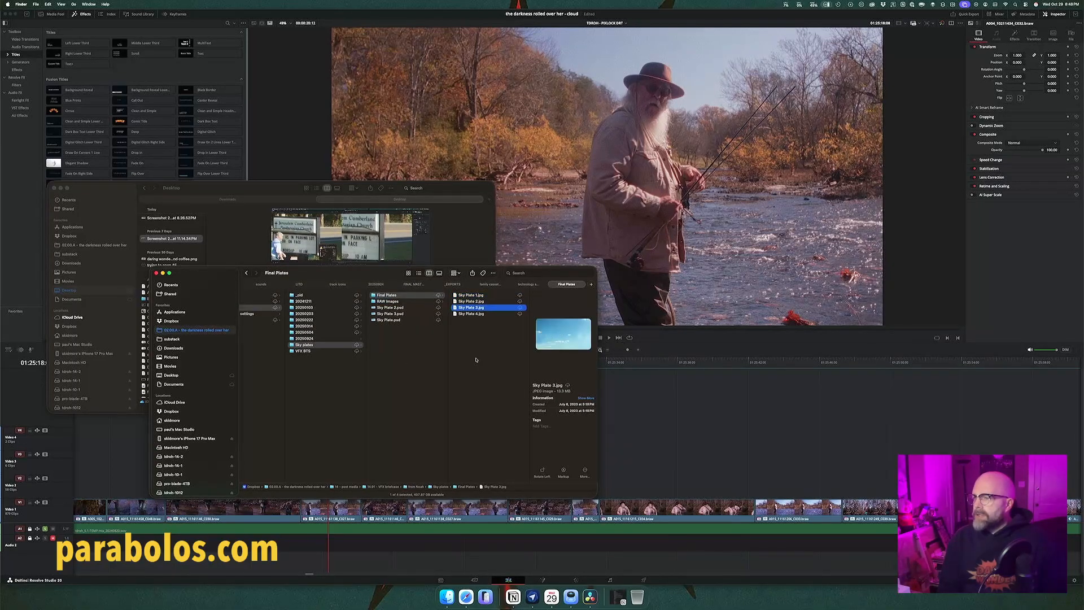
pyautogui.press('Down')
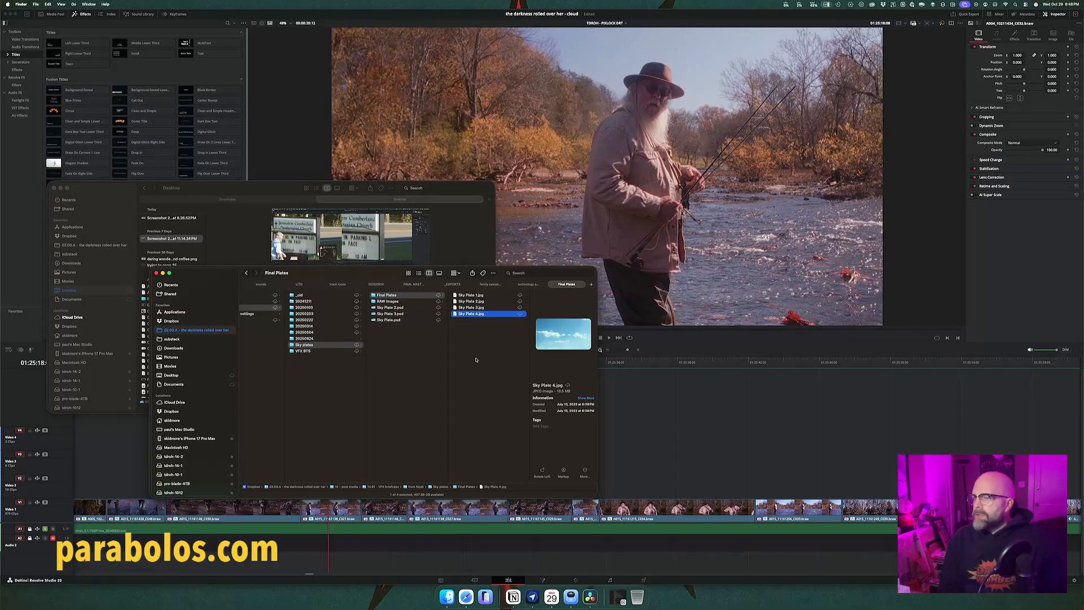
pyautogui.press('Up')
pyautogui.press('Up')
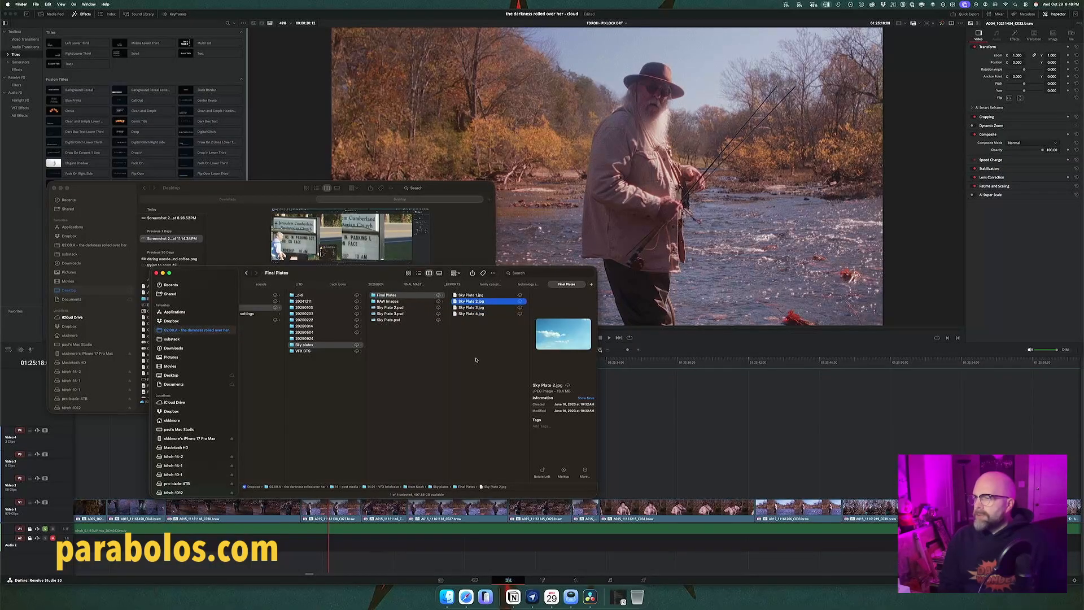
pyautogui.press('Down')
pyautogui.press('Down')
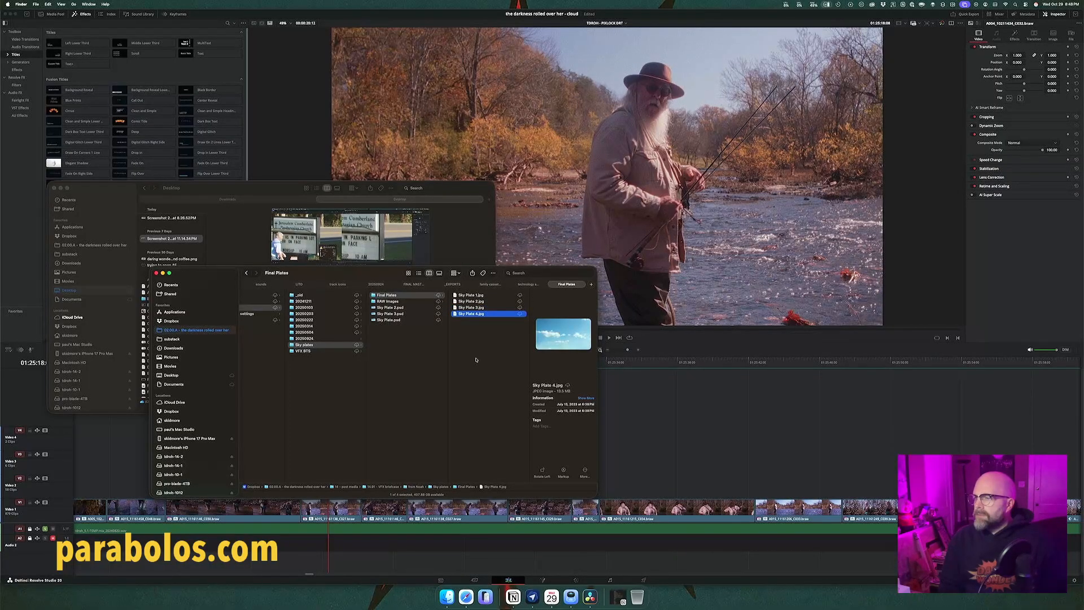
# Step: Cycle repeatedly through the previews of Sky Plate 1.jpg to Sky Plate 4.jpg to judge their cloud differences
pyautogui.press('Up')
pyautogui.press('Up')
pyautogui.press('Up')
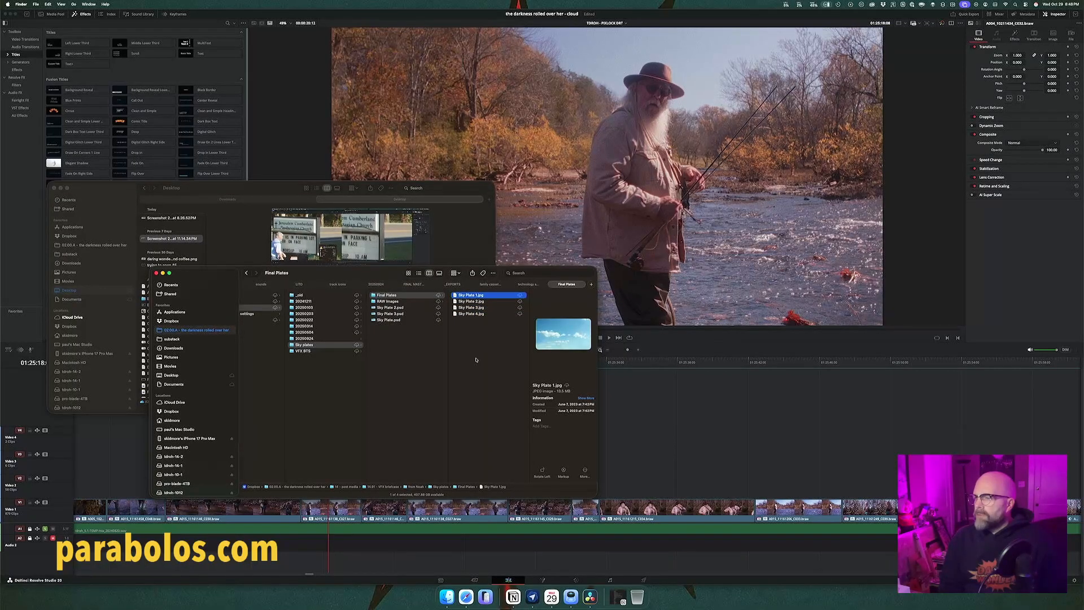
pyautogui.press('Down')
pyautogui.press('Down')
pyautogui.press('Down')
pyautogui.press('Up')
pyautogui.press('Up')
pyautogui.press('Up')
pyautogui.press('Down')
pyautogui.press('Down')
pyautogui.press('Down')
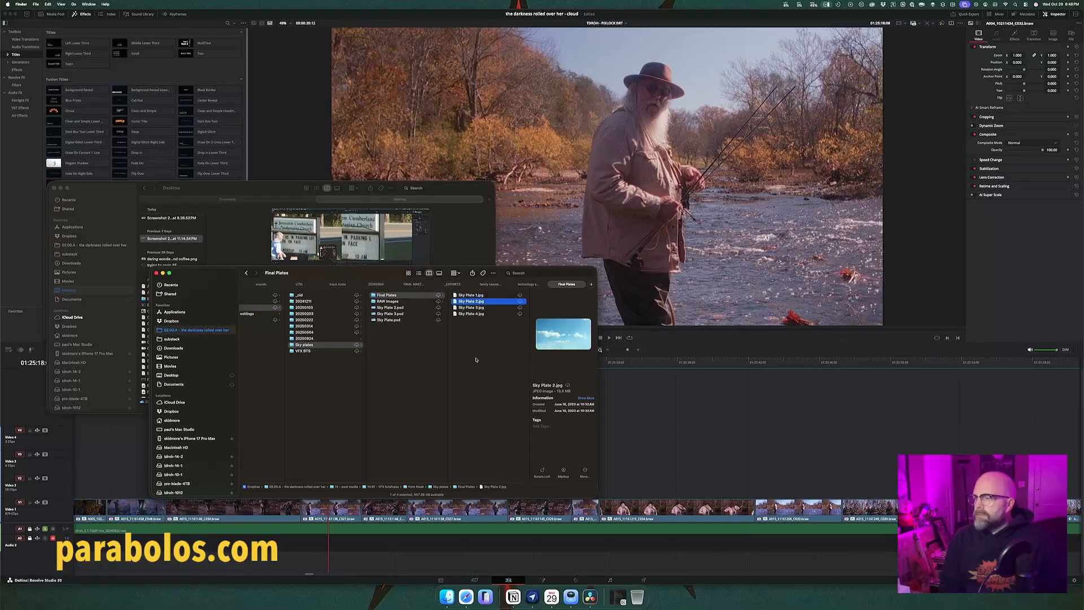
pyautogui.press('Up')
pyautogui.press('Up')
pyautogui.press('Up')
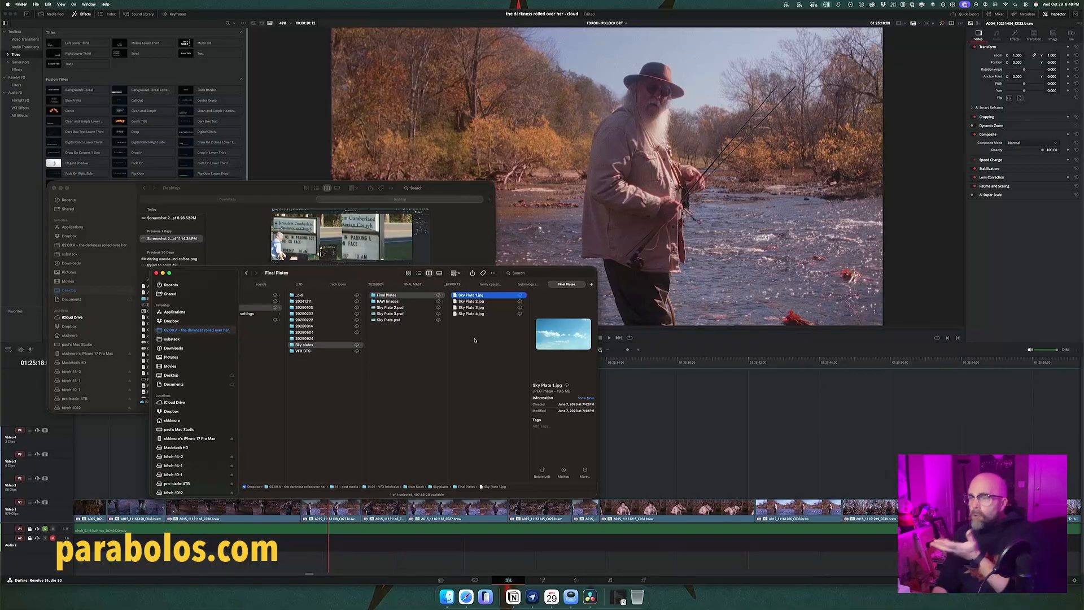
# Step: Select all four Final Plates JPEGs, and create a bin named clouds inside the GFX bin on DaVinci Resolve's Media page
pyautogui.moveTo(464, 333); pyautogui.dragTo(482, 296)
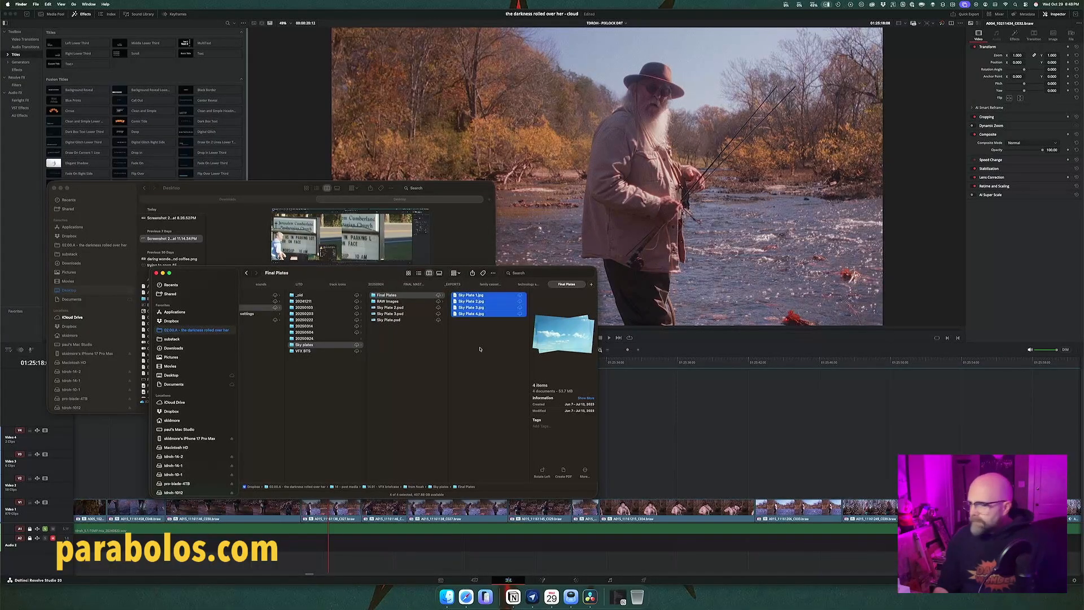
pyautogui.click(441, 580)
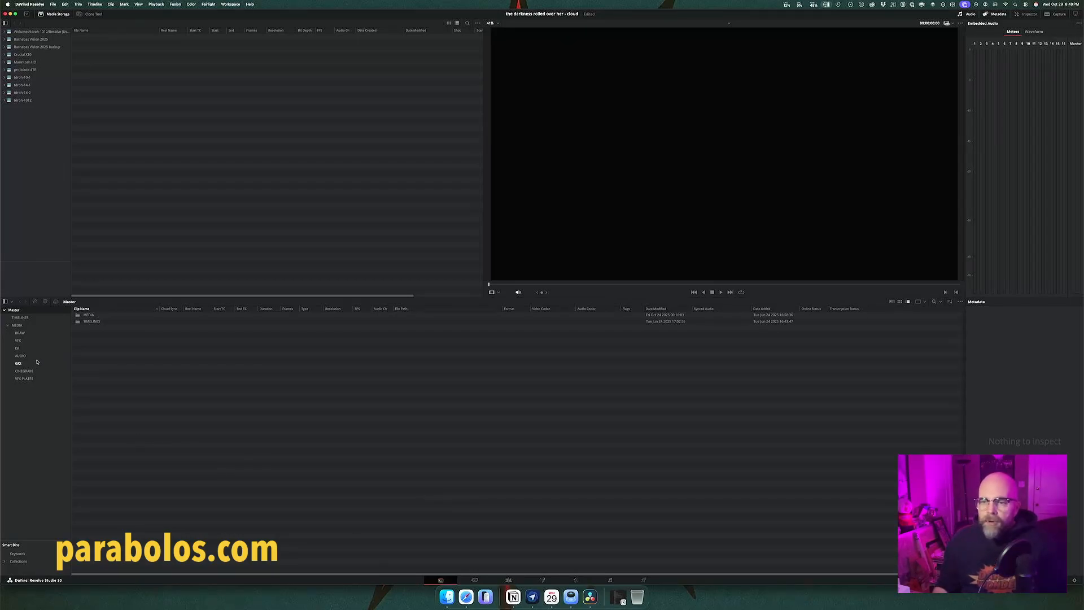
pyautogui.click(26, 340)
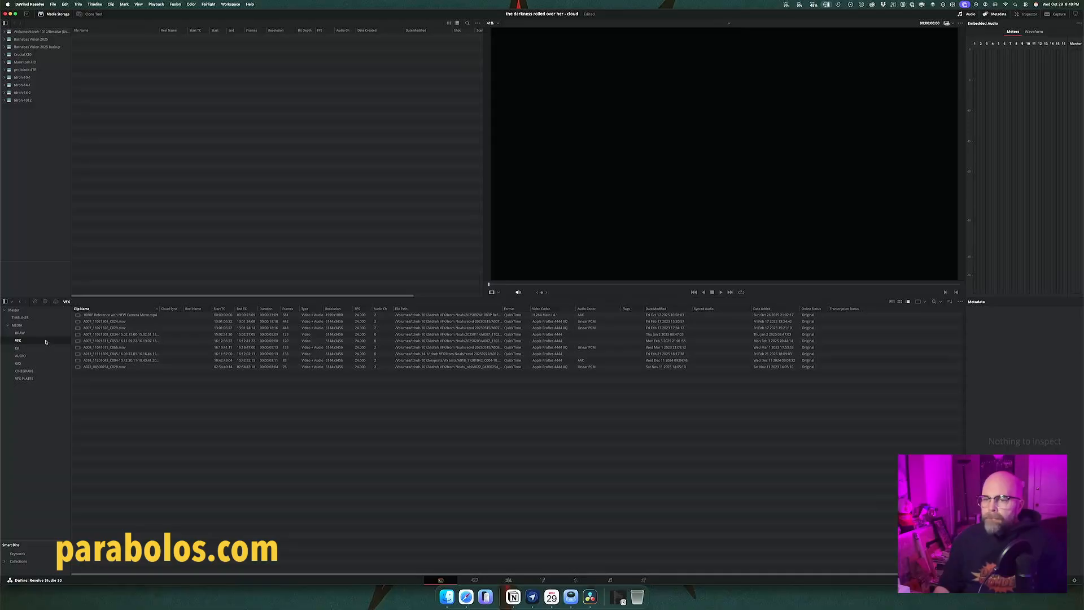
pyautogui.click(19, 363)
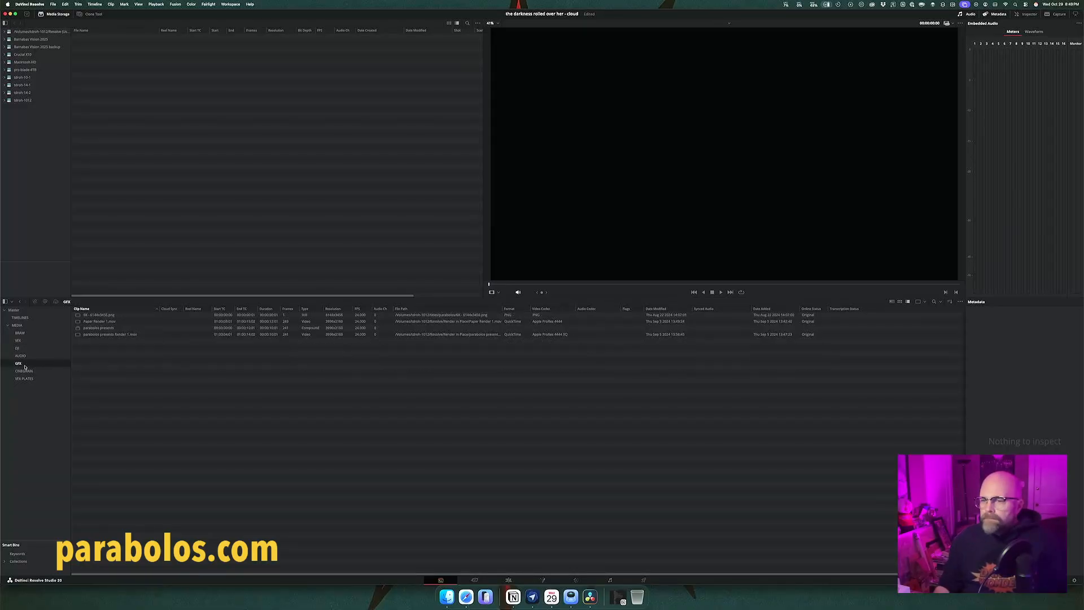
pyautogui.rightClick(99, 364)
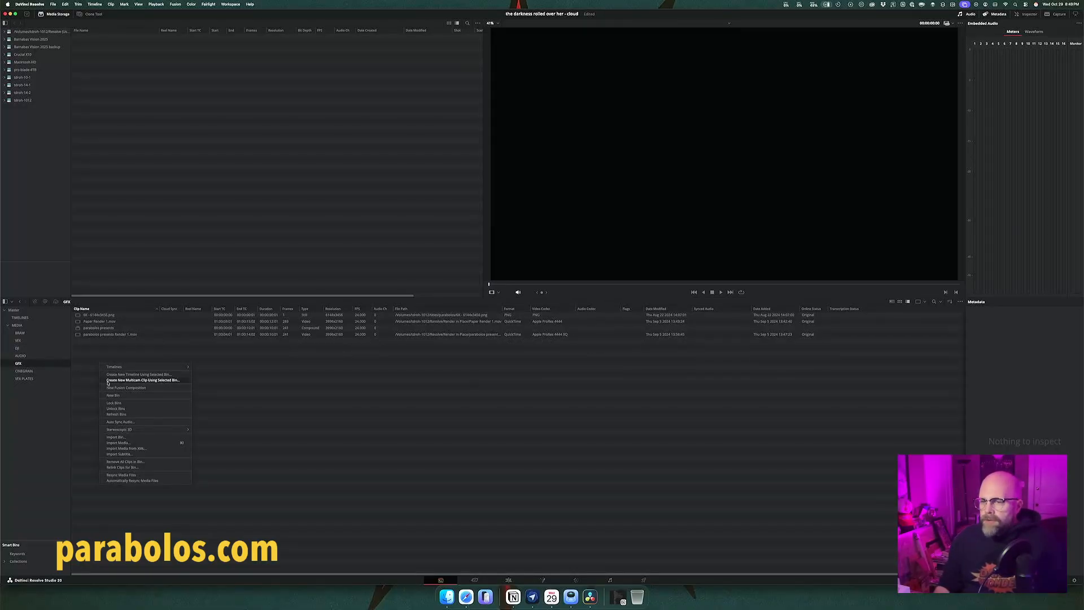
pyautogui.click(115, 395)
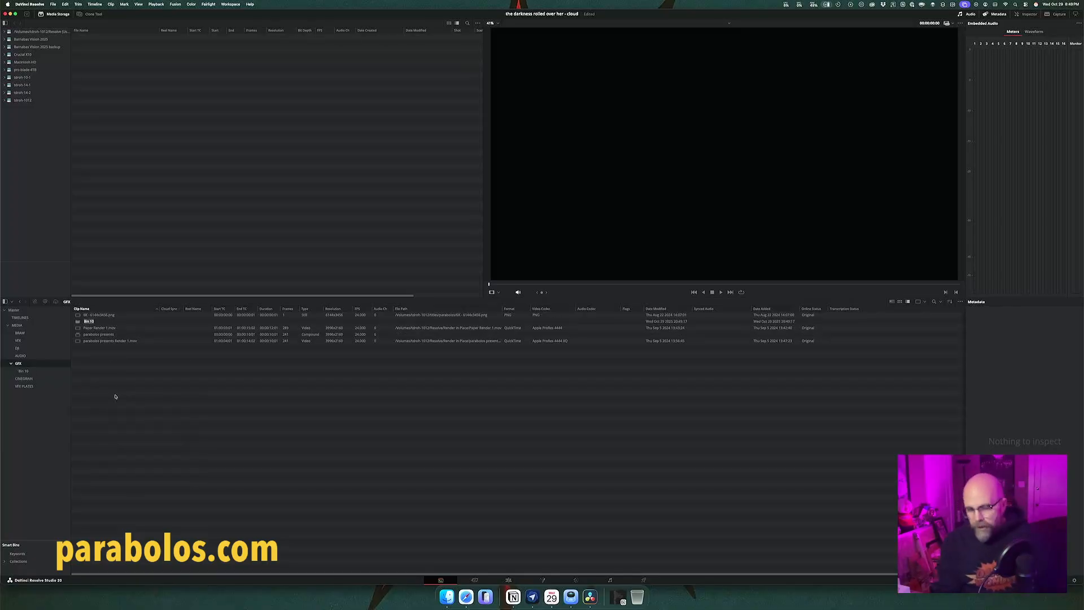
pyautogui.write('clouds')
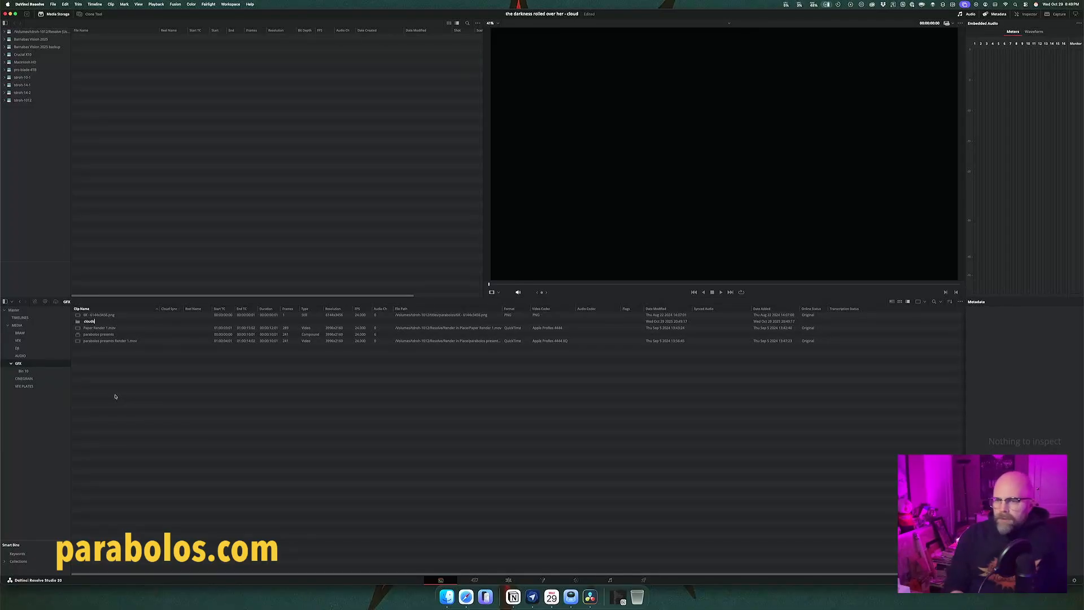
pyautogui.press('Return')
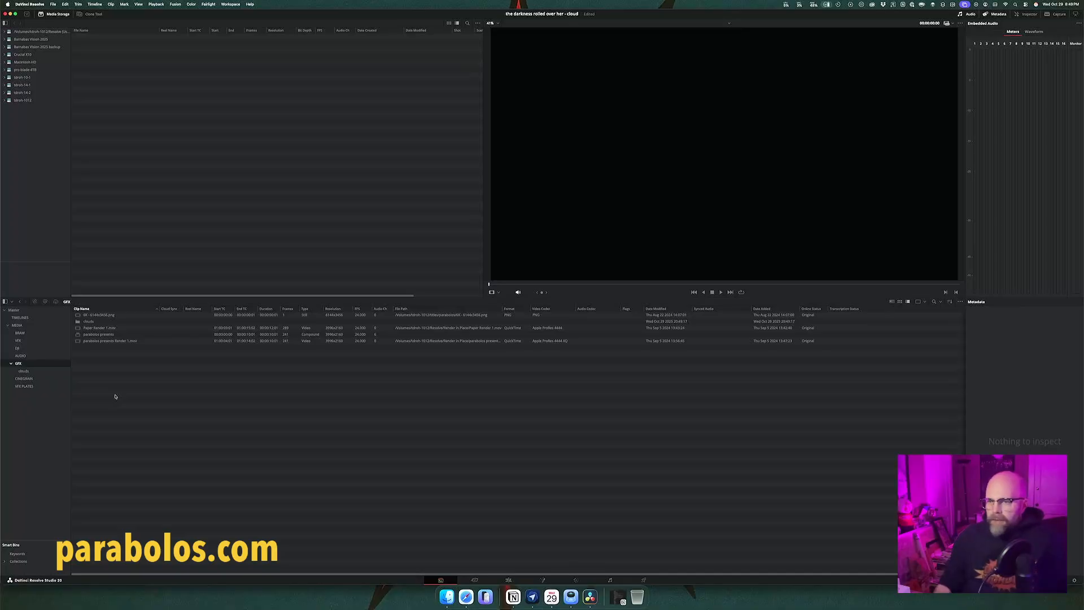
# Step: Open the clouds bin and import the four selected sky plate JPEGs from Finder into it
pyautogui.doubleClick(89, 322)
pyautogui.click(446, 597)
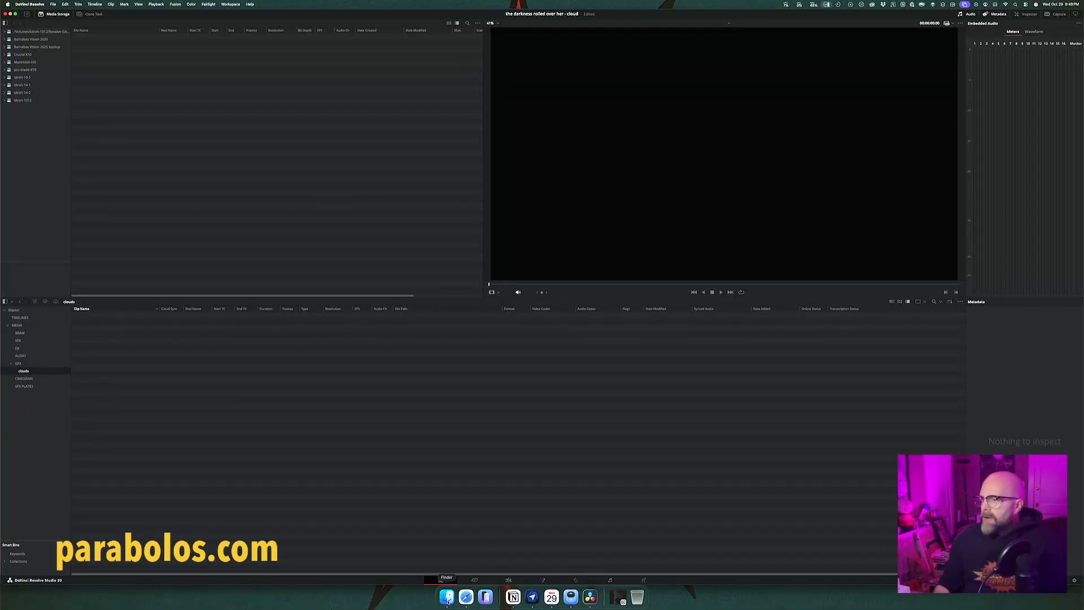
pyautogui.moveTo(470, 306); pyautogui.dragTo(267, 517)
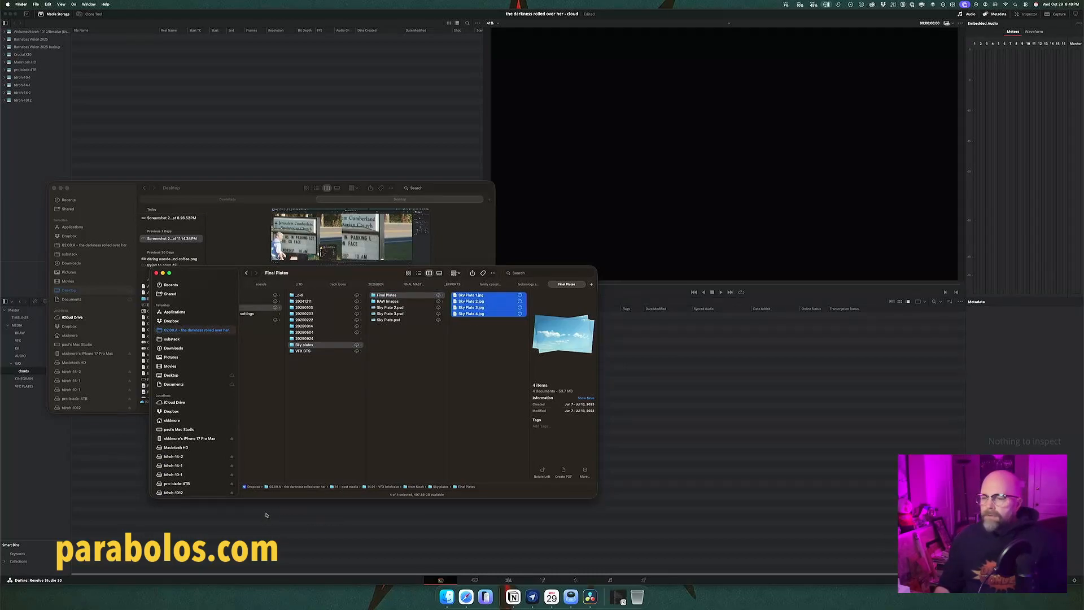
pyautogui.click(325, 535)
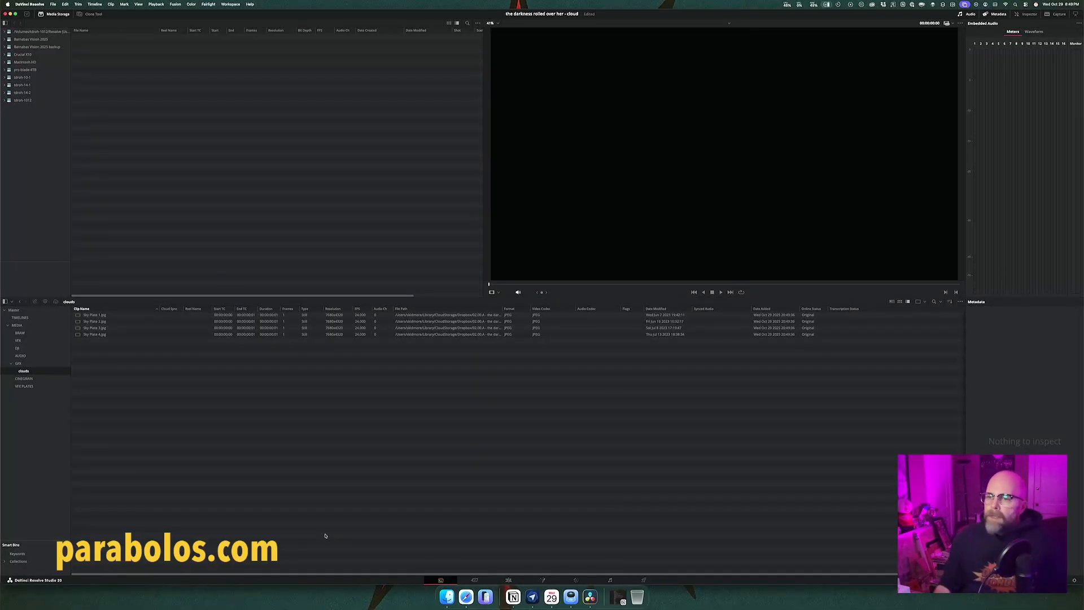
# Step: Preview the imported sky plates one after another in the clouds bin, and close the Finder window covering the project
pyautogui.click(94, 315)
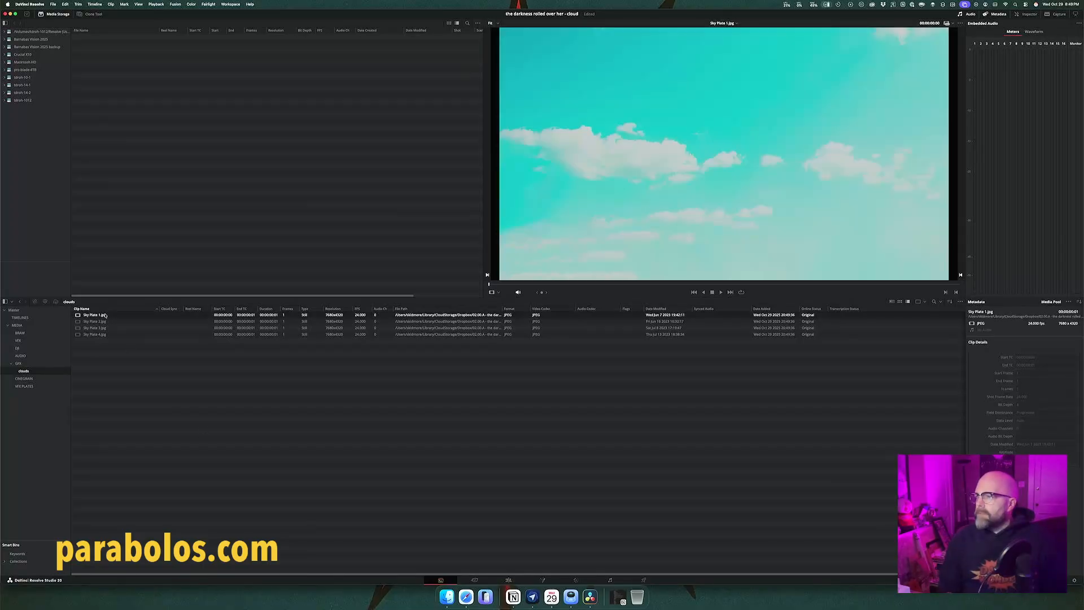
pyautogui.press('Down')
pyautogui.press('Down')
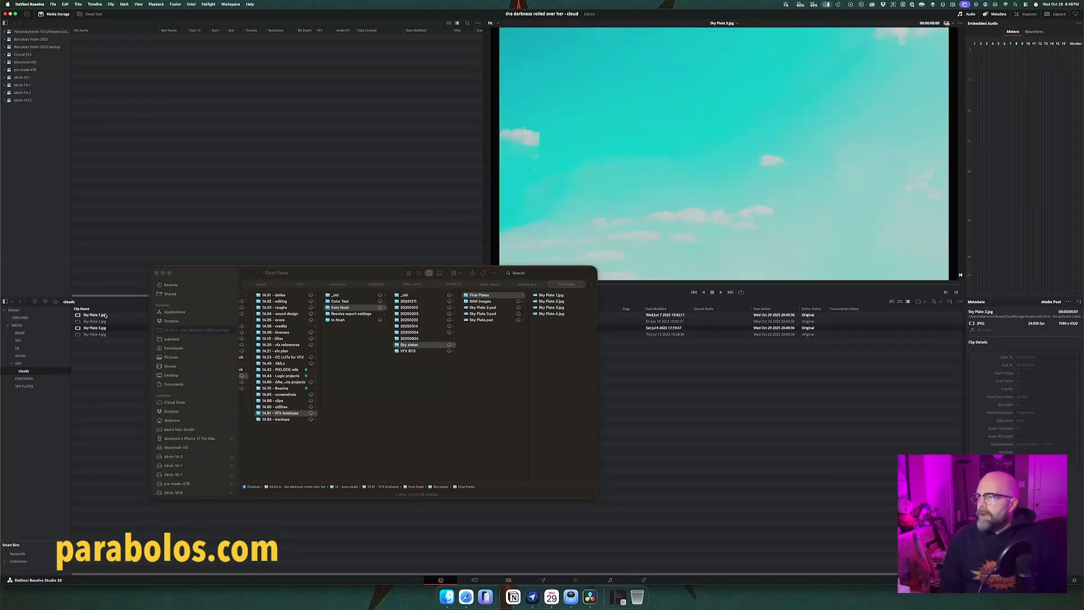
pyautogui.press('Down')
pyautogui.press('Up')
pyautogui.press('Up')
pyautogui.press('Up')
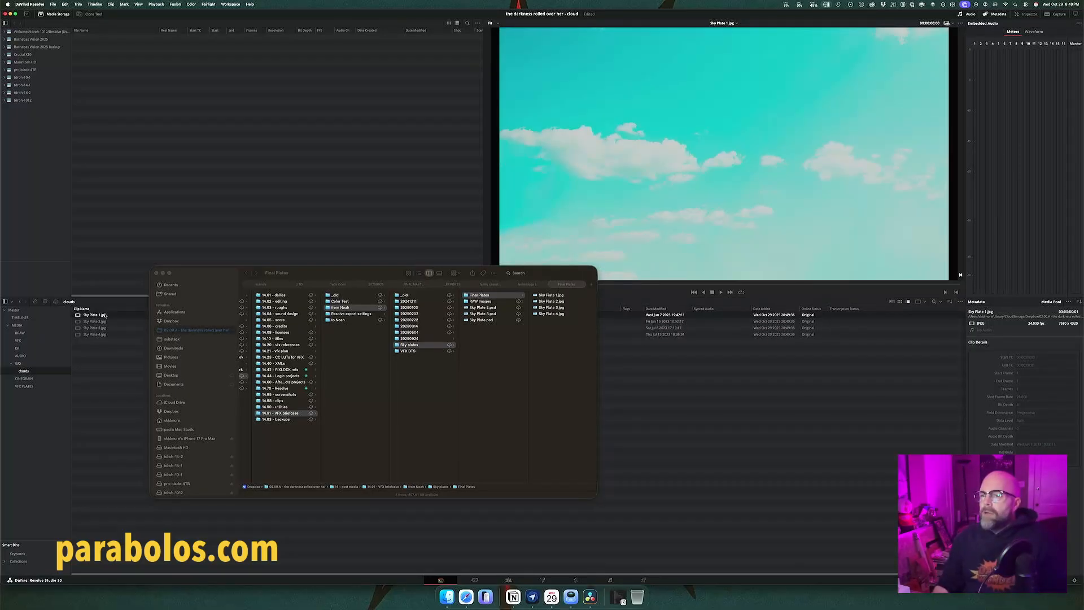
pyautogui.click(156, 274)
pyautogui.click(158, 401)
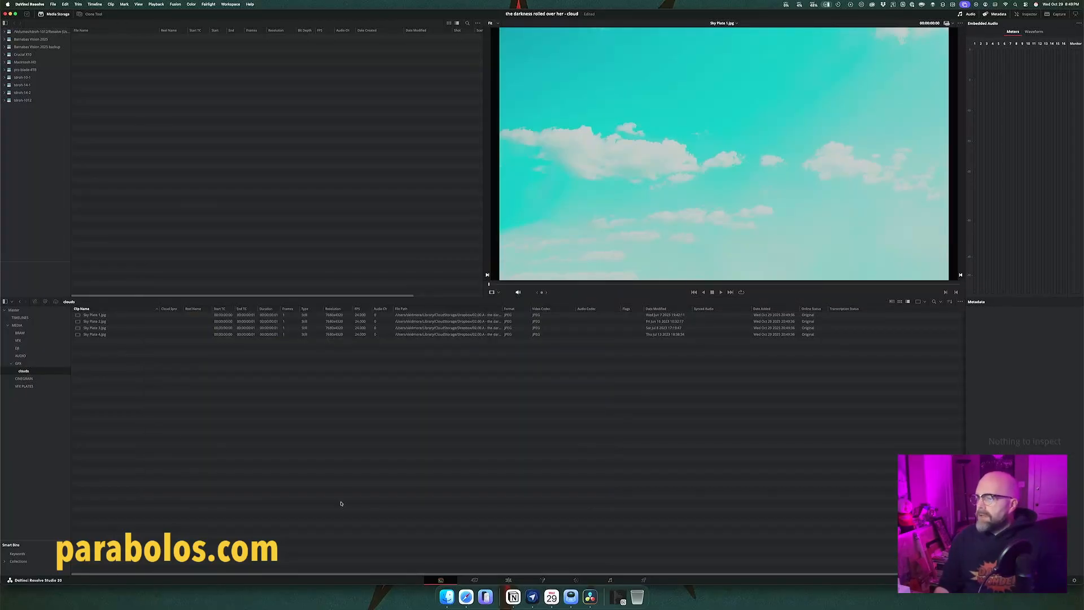
# Step: On the Edit page, duplicate the fisherman's river clip at 01:25:18:08 from Video 1 straight up onto Video 3
pyautogui.click(508, 579)
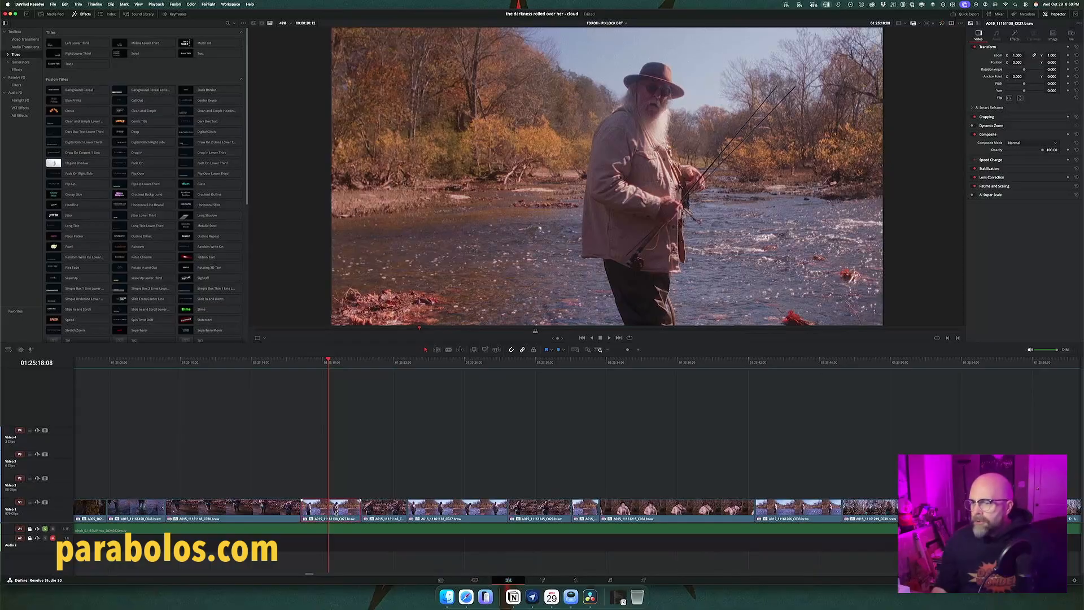
pyautogui.moveTo(335, 508); pyautogui.dragTo(335, 470)
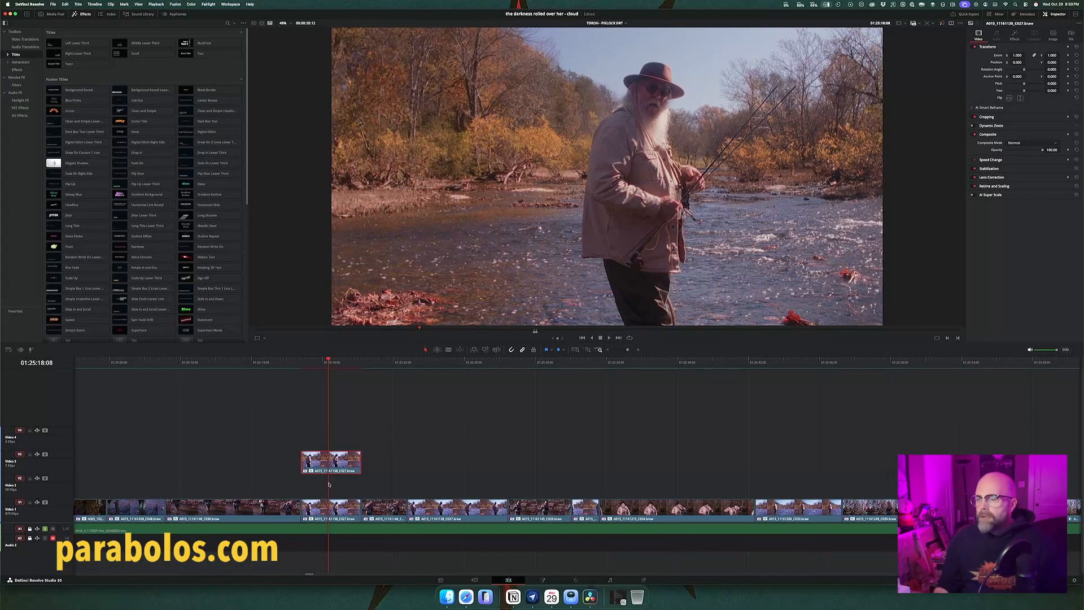
# Step: Show the clouds bin and a source viewer beside the timeline viewer, and load the plates through to Sky Plate 3.jpg
pyautogui.click(54, 14)
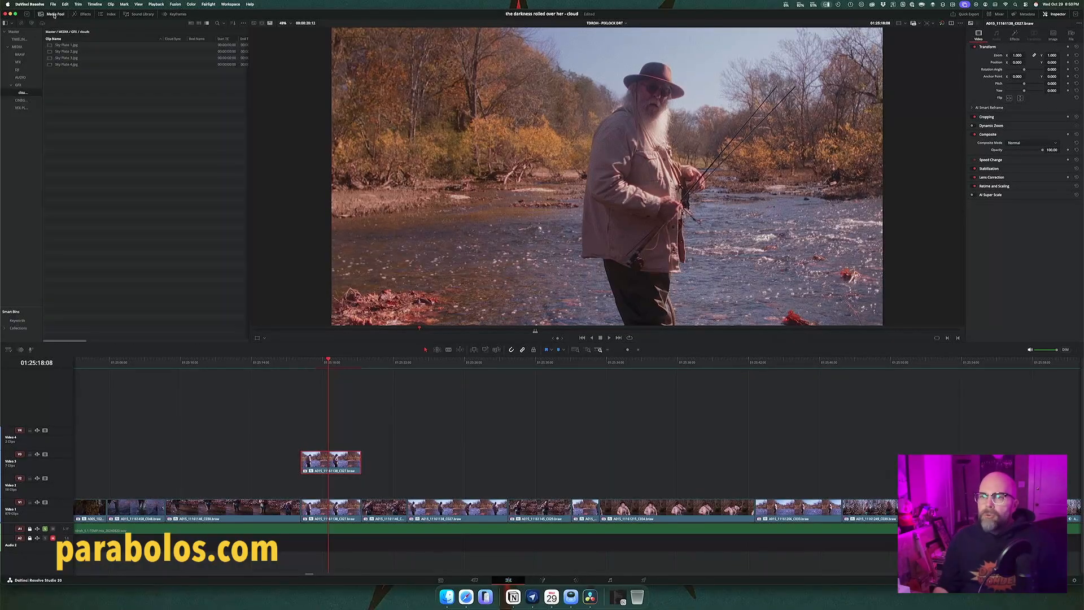
pyautogui.click(64, 47)
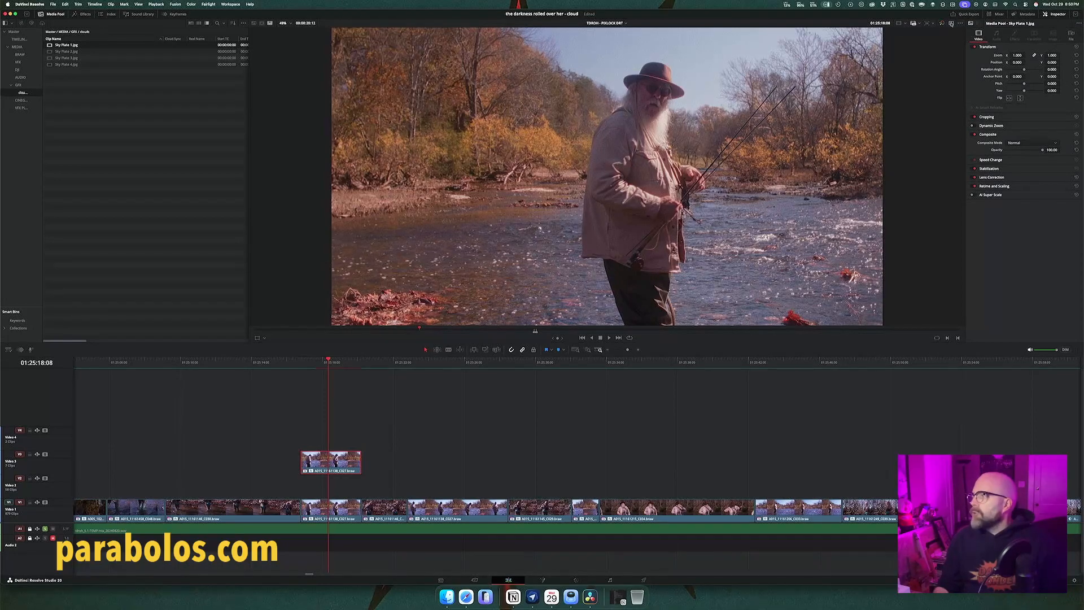
pyautogui.click(951, 24)
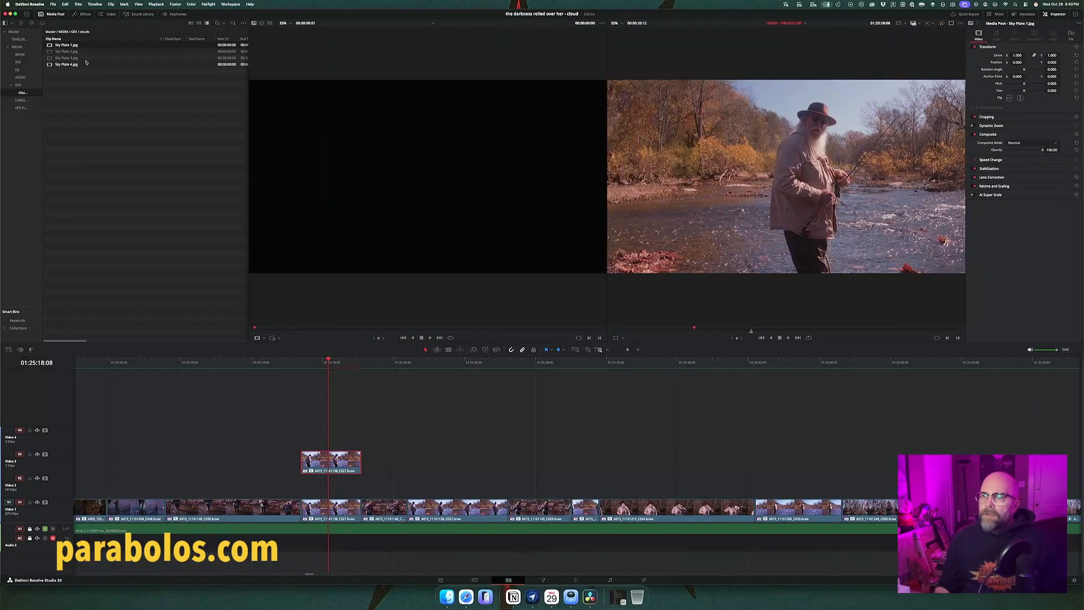
pyautogui.doubleClick(49, 46)
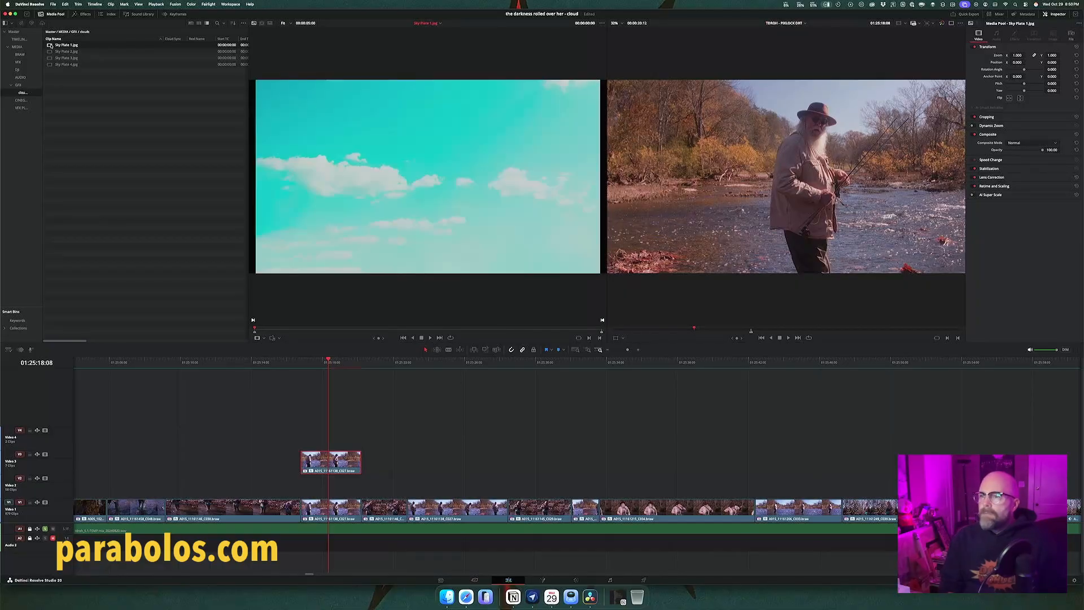
pyautogui.press('Down')
pyautogui.press('Down')
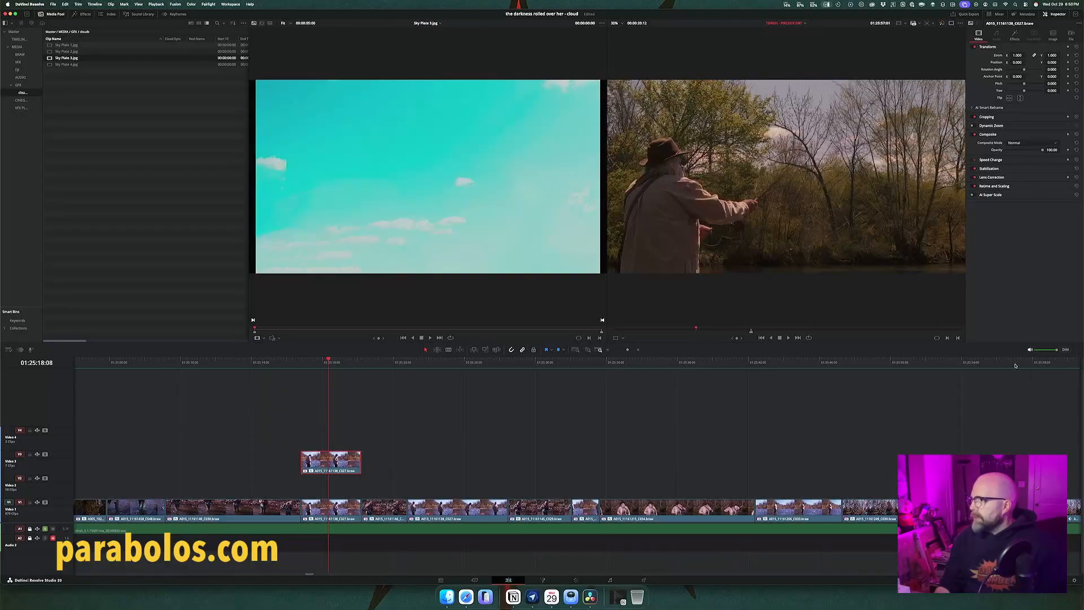
# Step: Examine the skies in the following river shots up to 01:26:02:15 against Sky Plate 3.jpg
pyautogui.click(1014, 365)
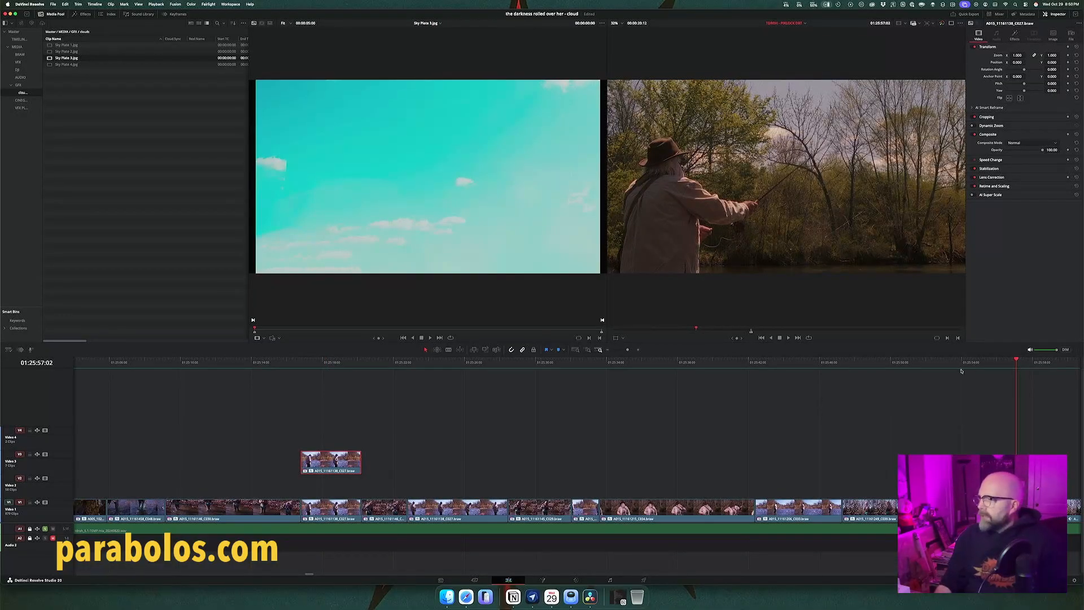
pyautogui.click(812, 365)
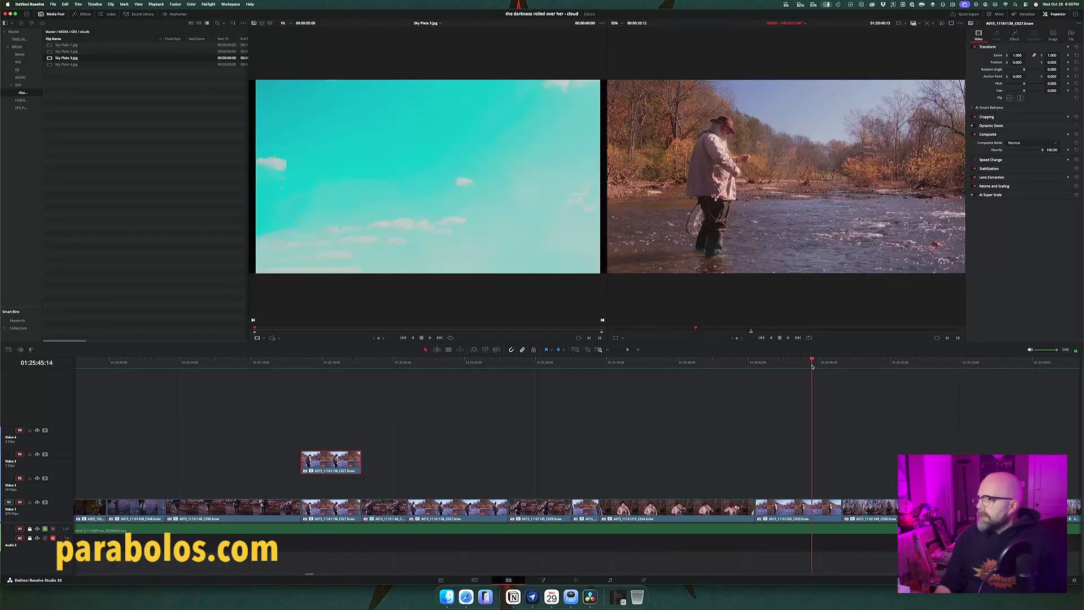
pyautogui.click(862, 365)
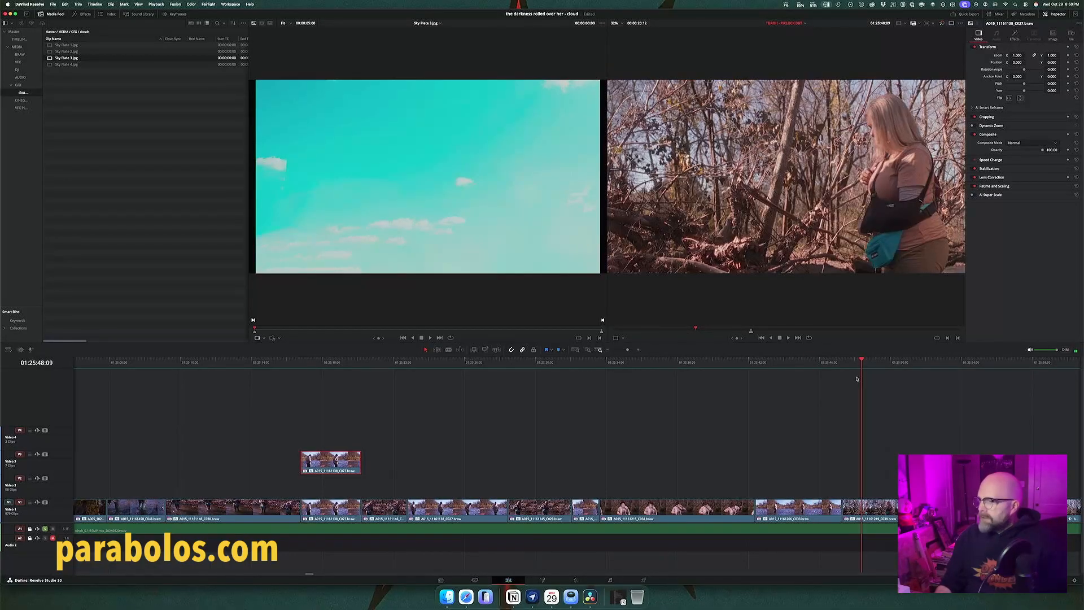
pyautogui.hscroll(5, 839, 410)
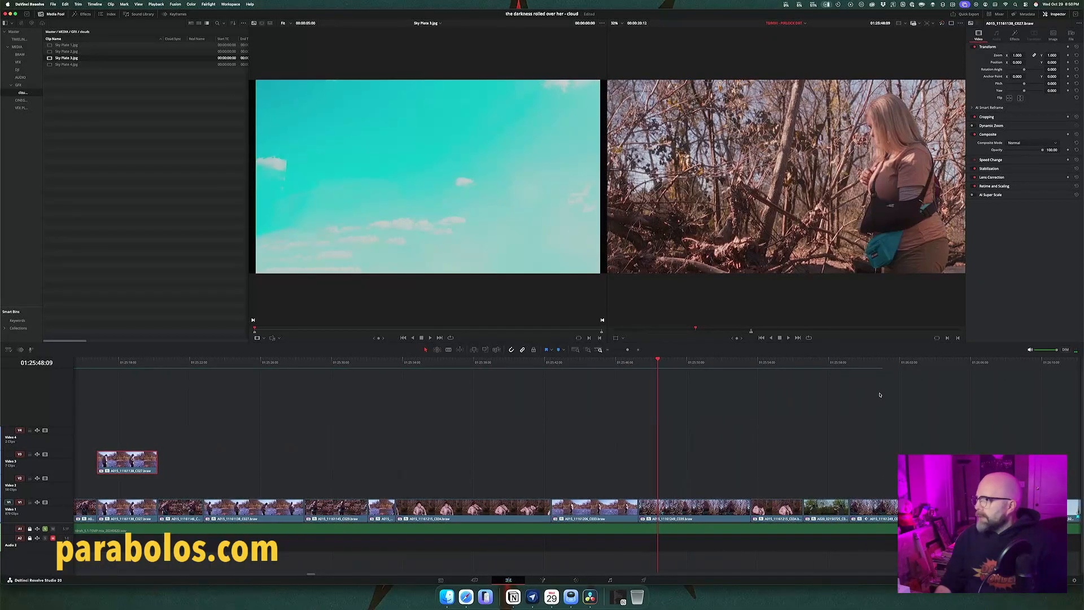
pyautogui.click(910, 363)
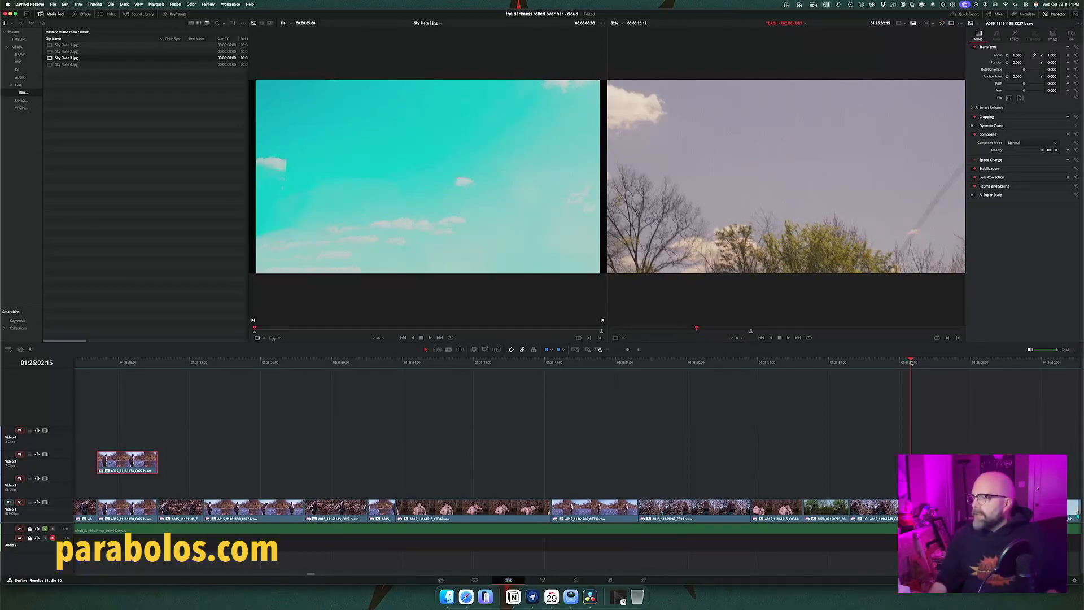
# Step: Place Sky Plate 3.jpg on Video 2 beneath the duplicated fisherman clip and trim it to the same end point
pyautogui.hscroll(-5, 668, 435)
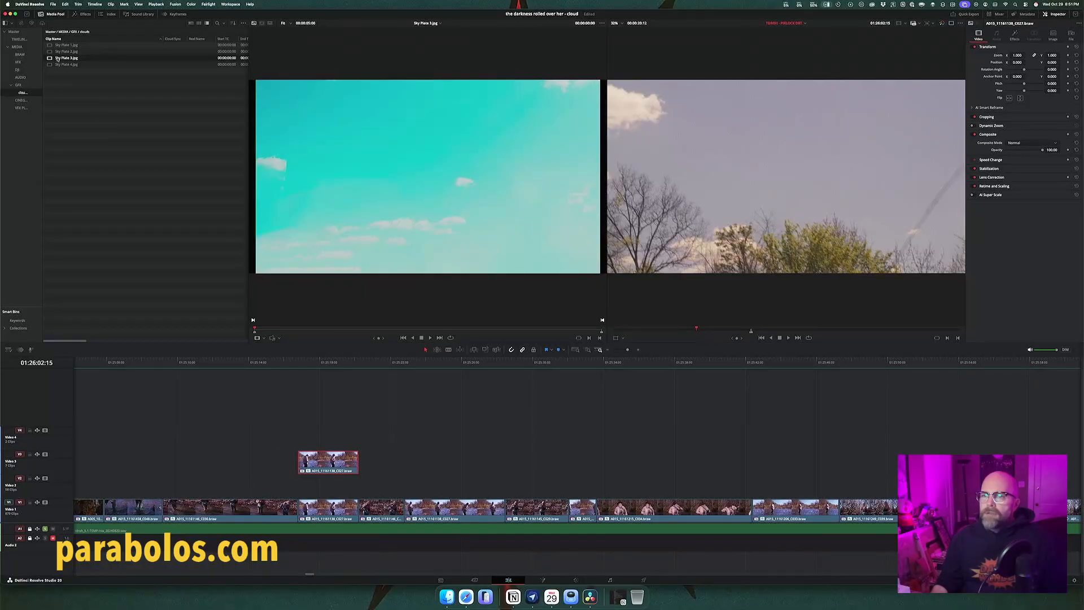
pyautogui.moveTo(57, 58); pyautogui.dragTo(296, 484)
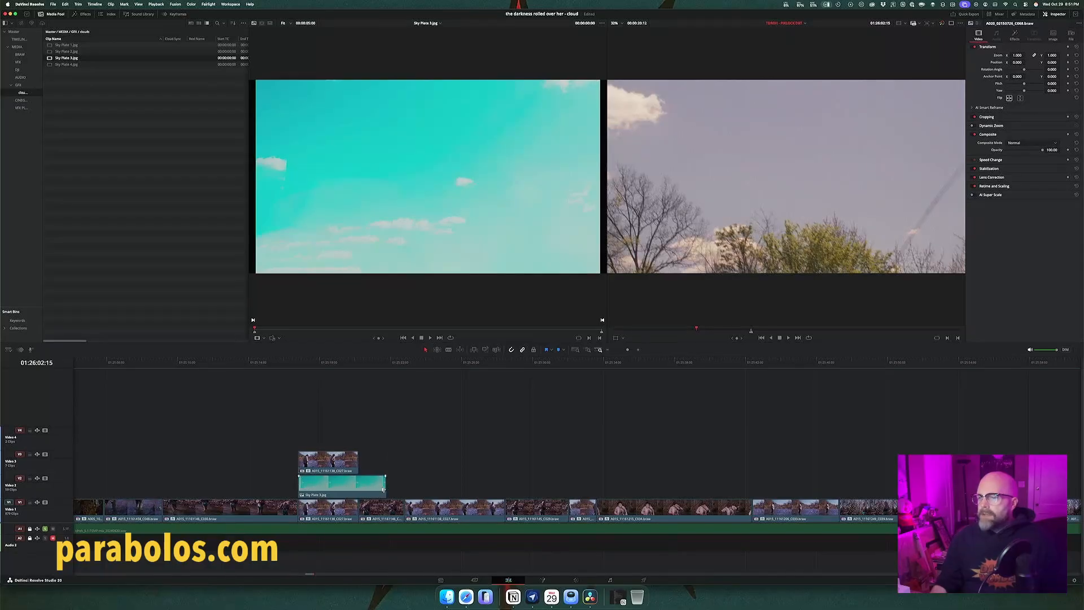
pyautogui.moveTo(383, 489); pyautogui.dragTo(357, 486)
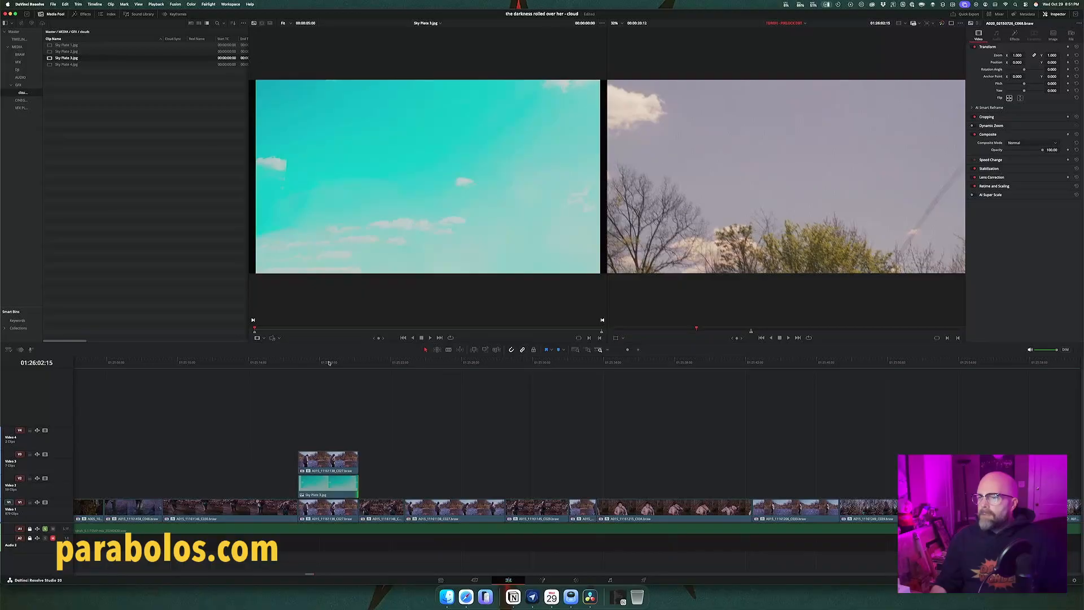
# Step: Park the playhead on the stacked fisherman shot at 01:25:18:13 and open it on the Color page
pyautogui.click(329, 362)
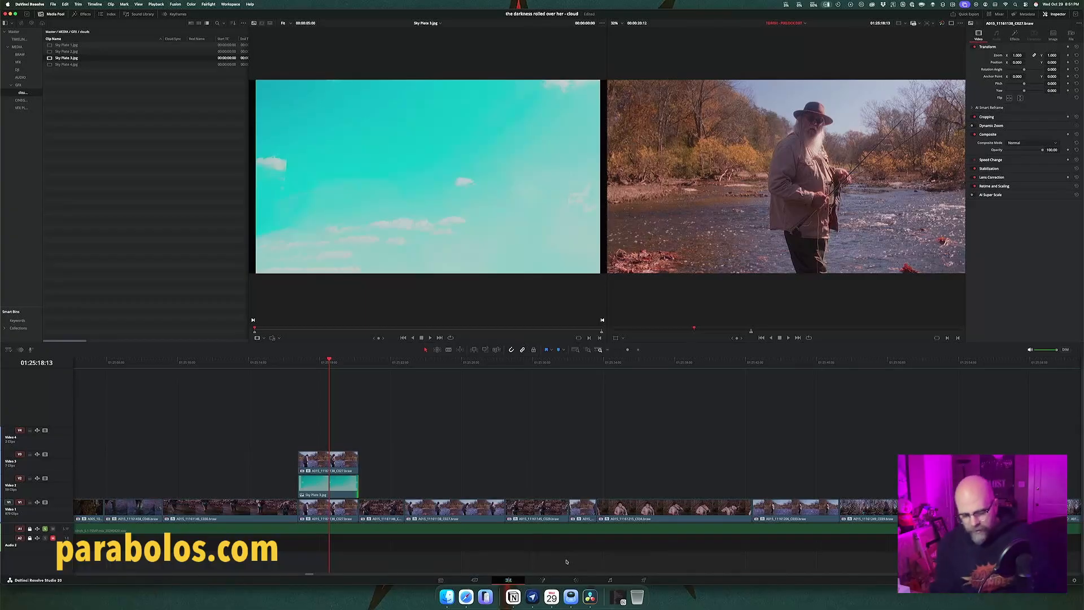
pyautogui.hotkey('shift', '6')
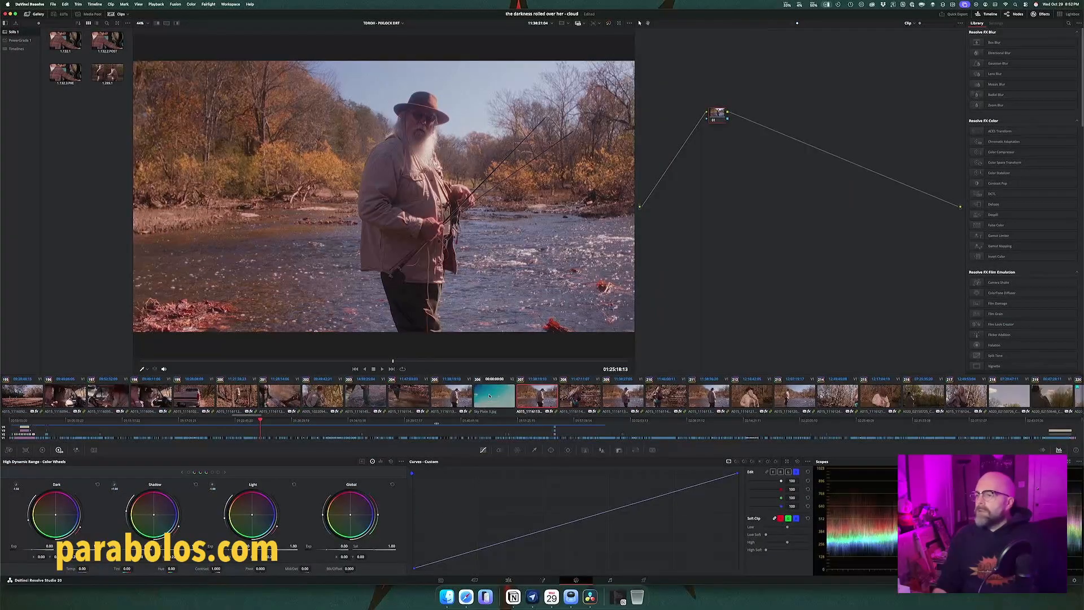
# Step: Disable the duplicated fisherman clip above Sky Plate 3.jpg on the Edit page and view the plate on the Color page
pyautogui.click(490, 395)
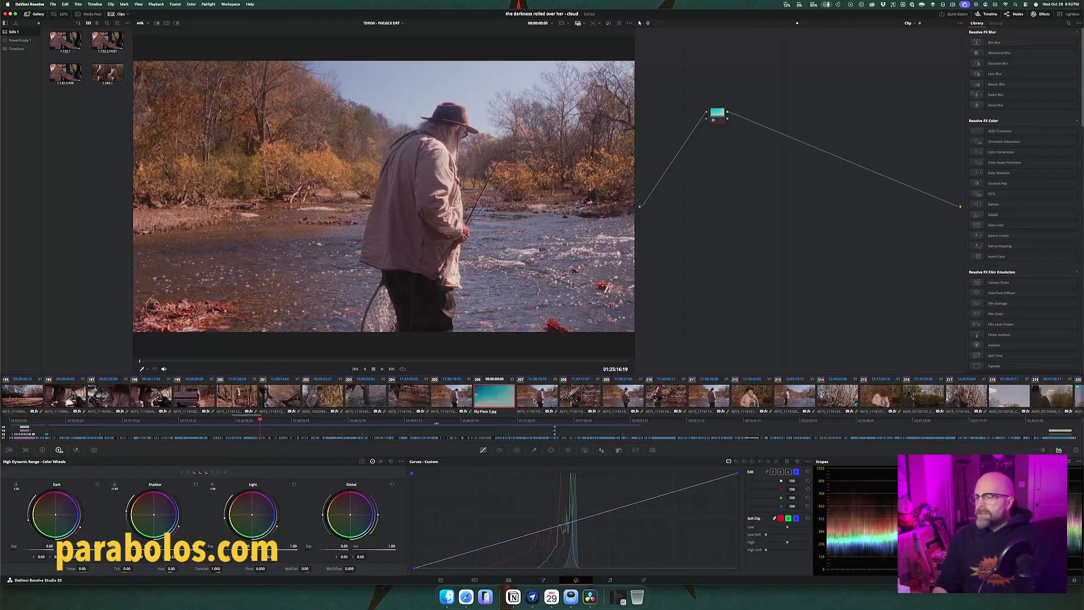
pyautogui.rightClick(532, 401)
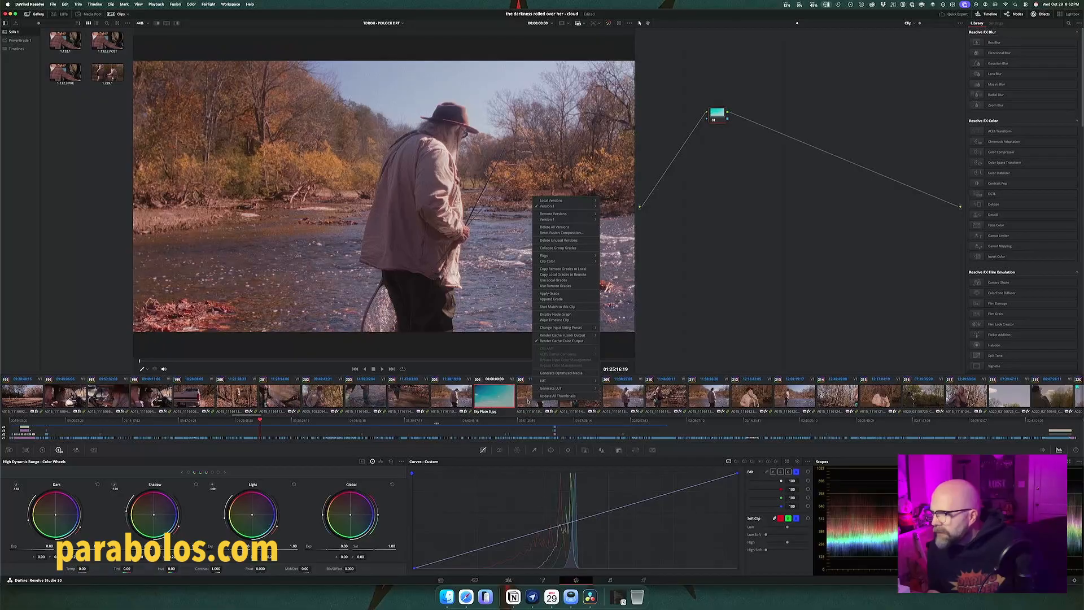
pyautogui.click(527, 401)
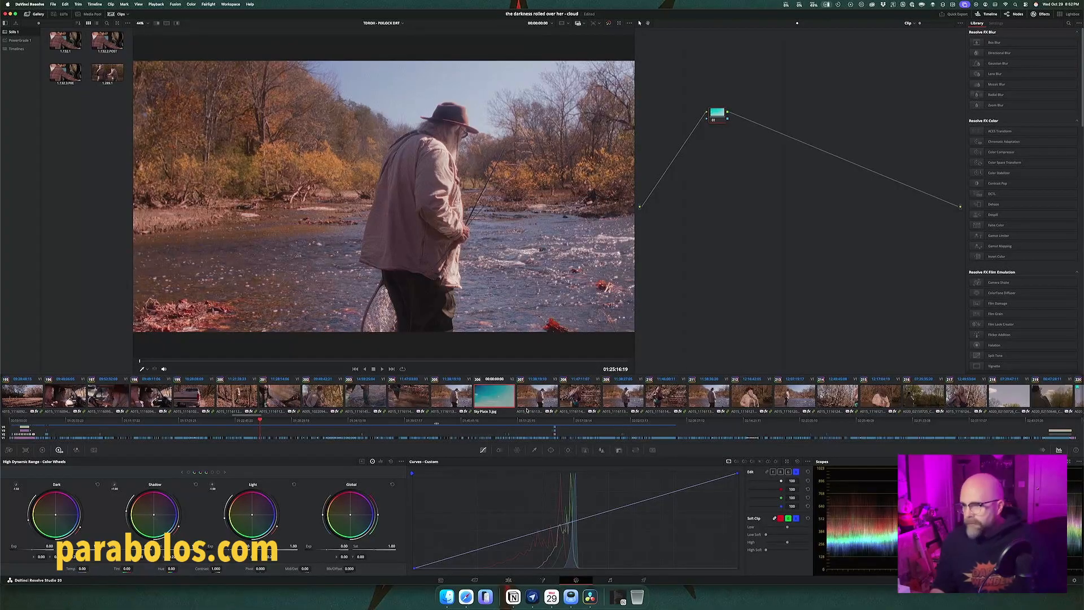
pyautogui.hotkey('shift', '4')
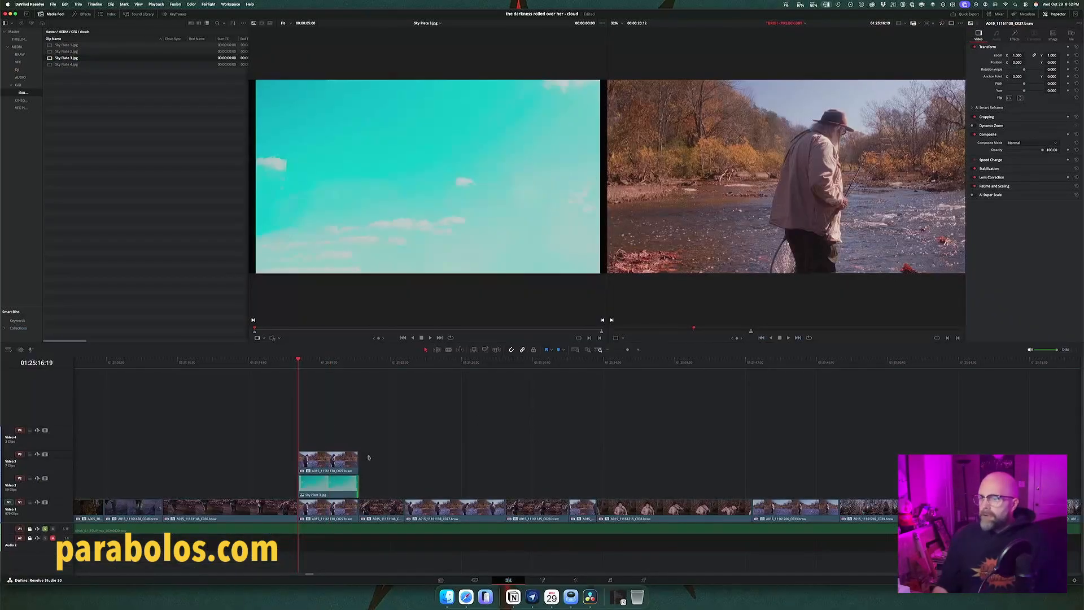
pyautogui.click(337, 466)
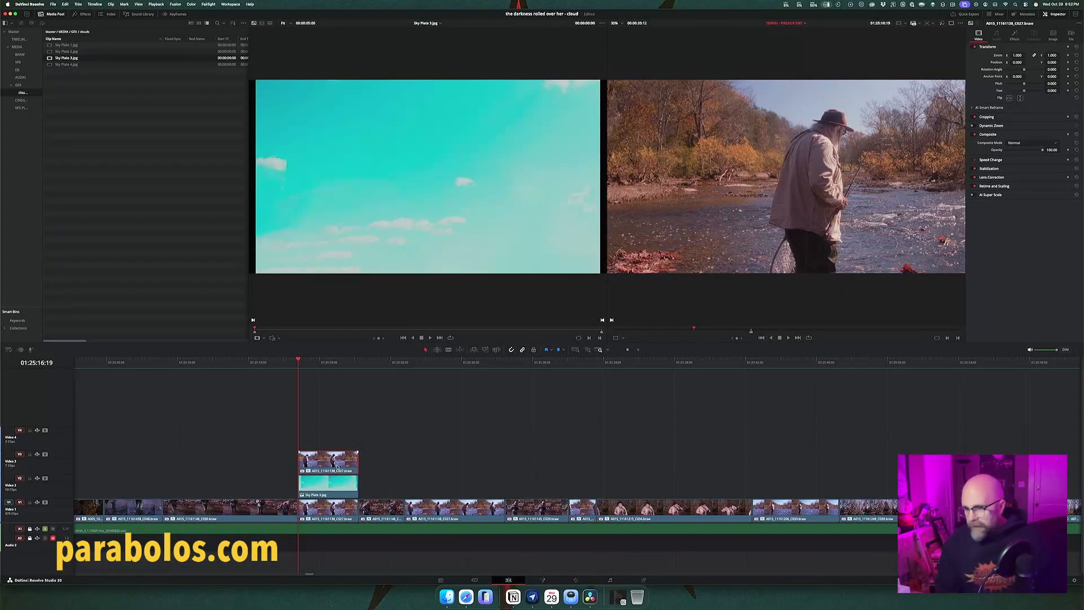
pyautogui.press('d')
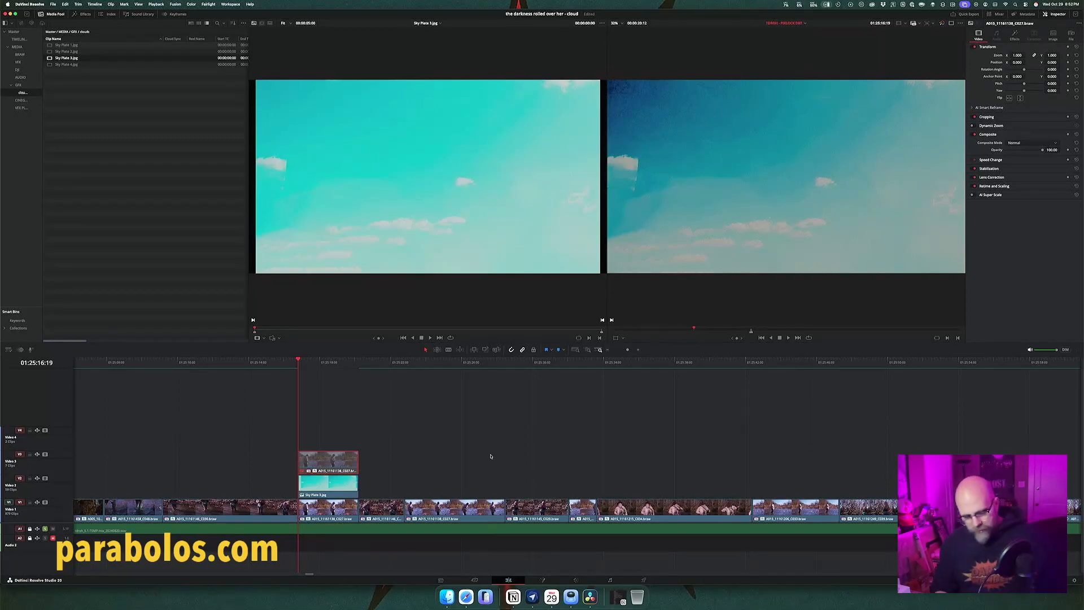
pyautogui.hotkey('shift', '6')
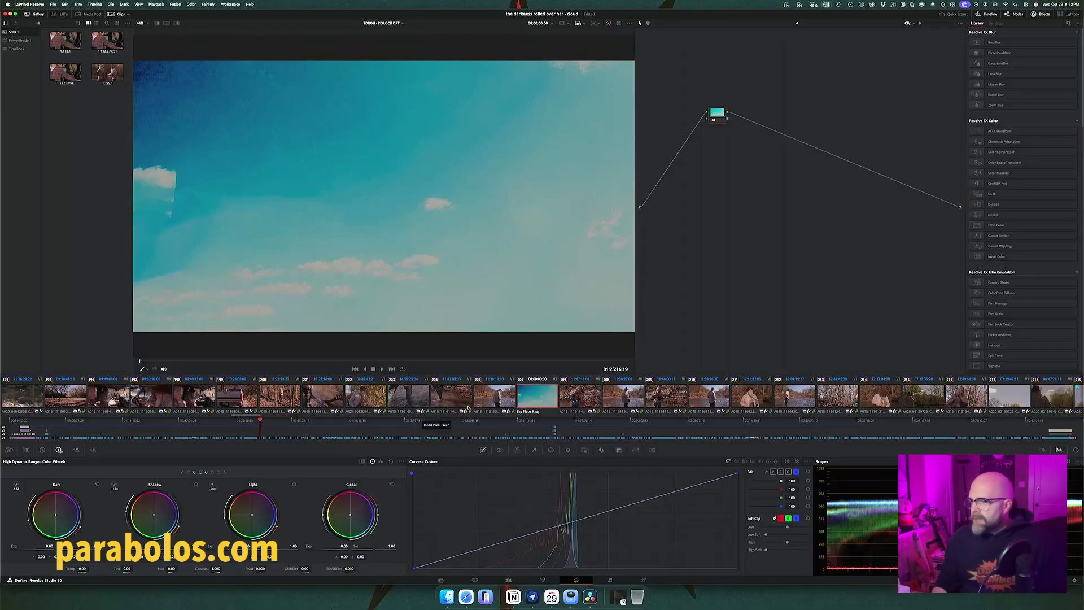
# Step: Set the ACES input transform of Sky Plate 3.jpg to the inverse Rec.709 display transform
pyautogui.rightClick(536, 398)
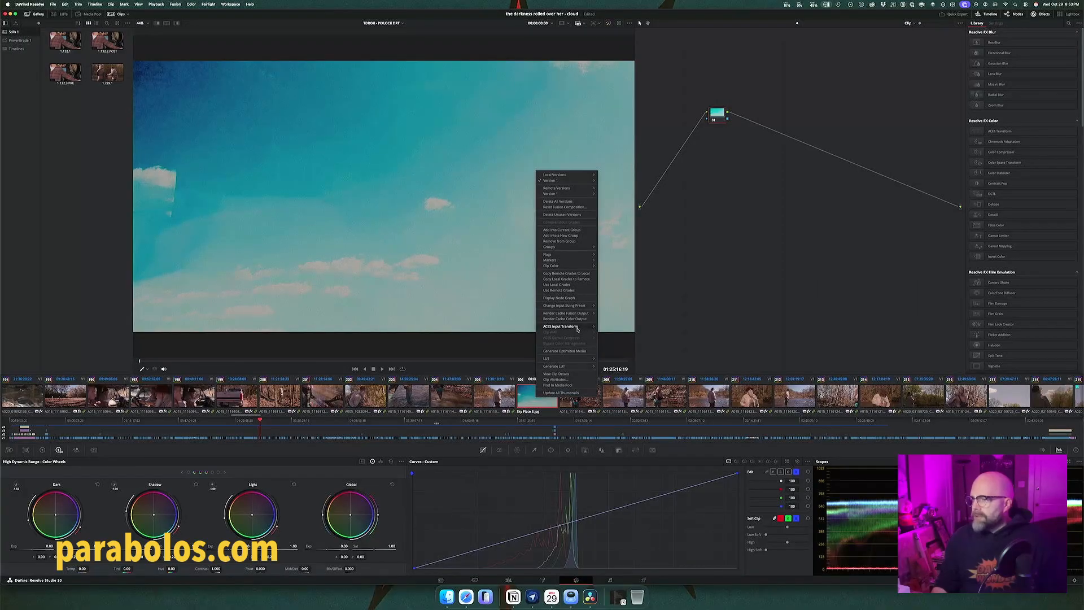
pyautogui.moveTo(579, 327)
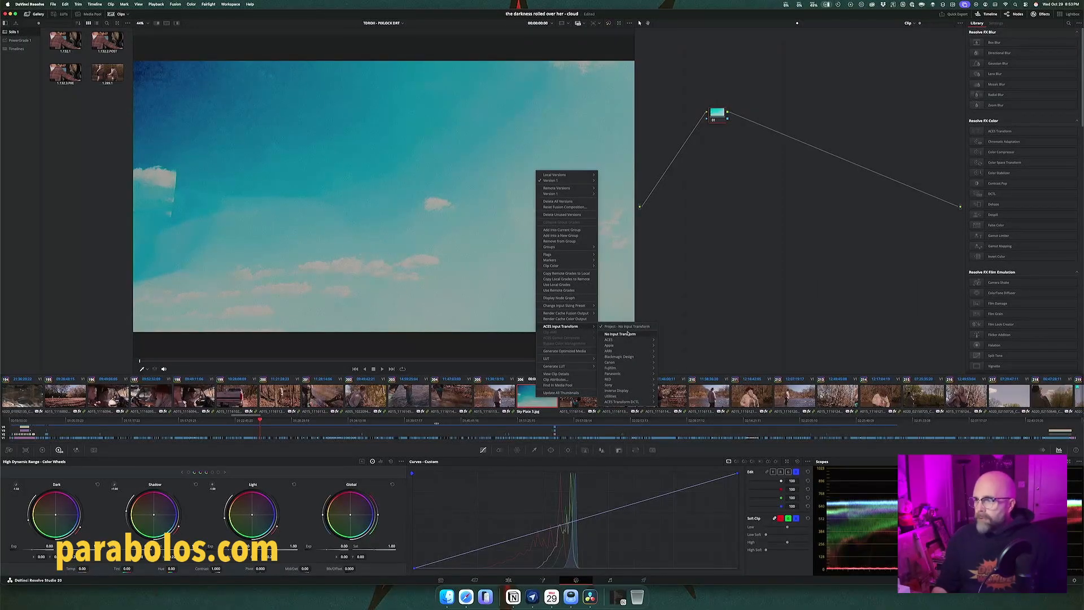
pyautogui.moveTo(643, 390)
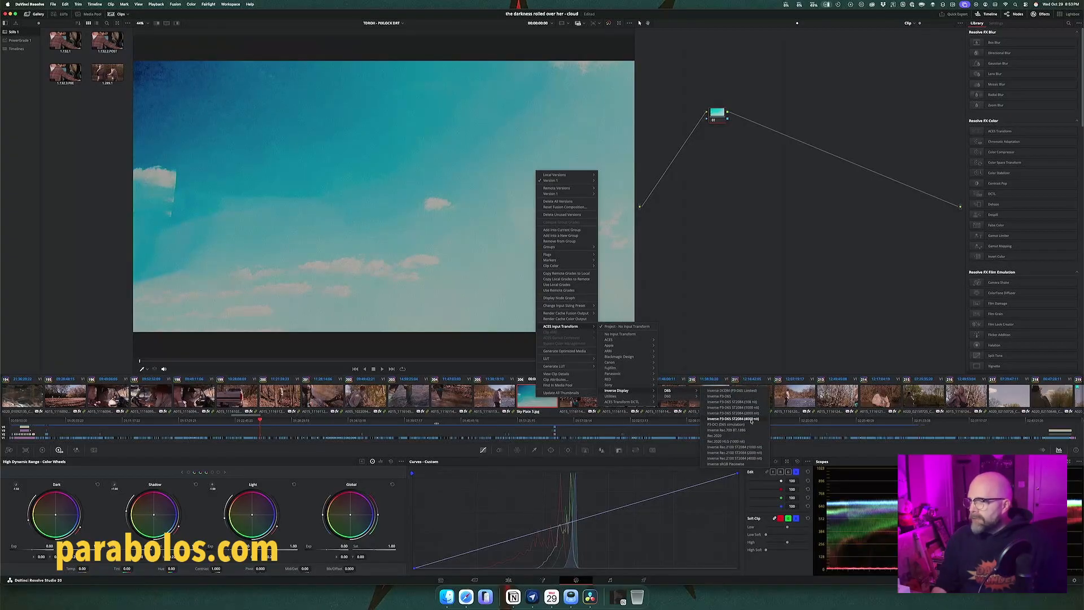
pyautogui.click(728, 430)
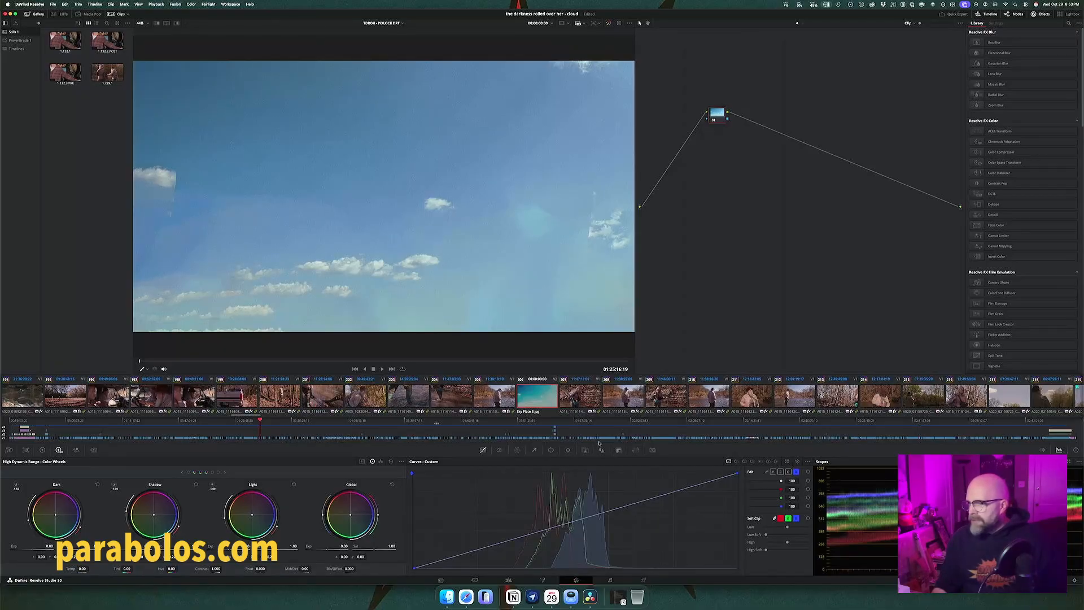
# Step: Scale Sky Plate 3.jpg to a zoom of 1.780 in Edit Sizing and pan and tilt its lower clouds up into the frame
pyautogui.click(635, 451)
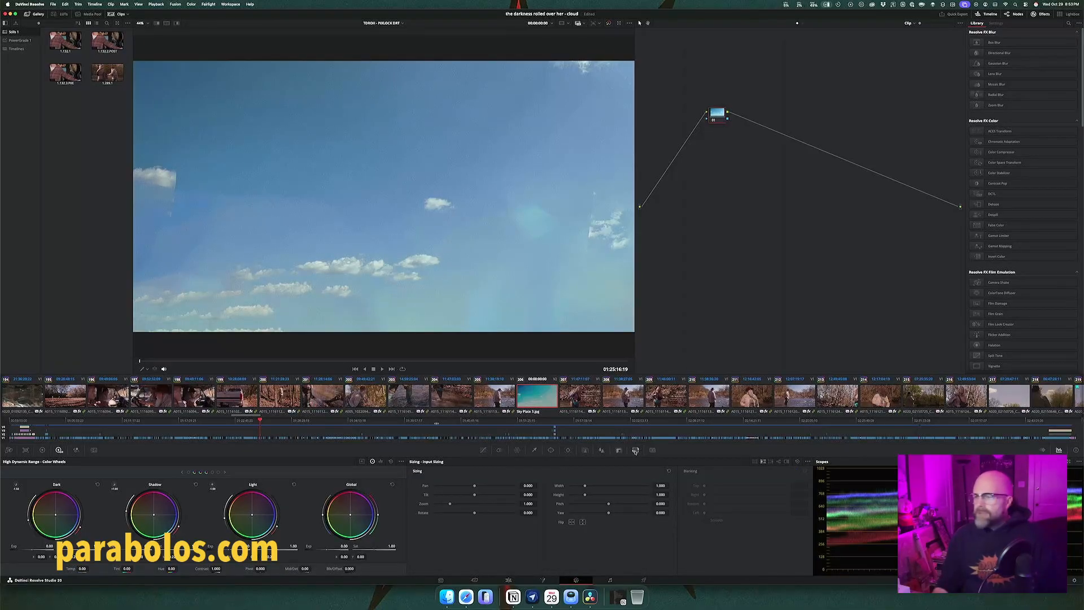
pyautogui.click(755, 462)
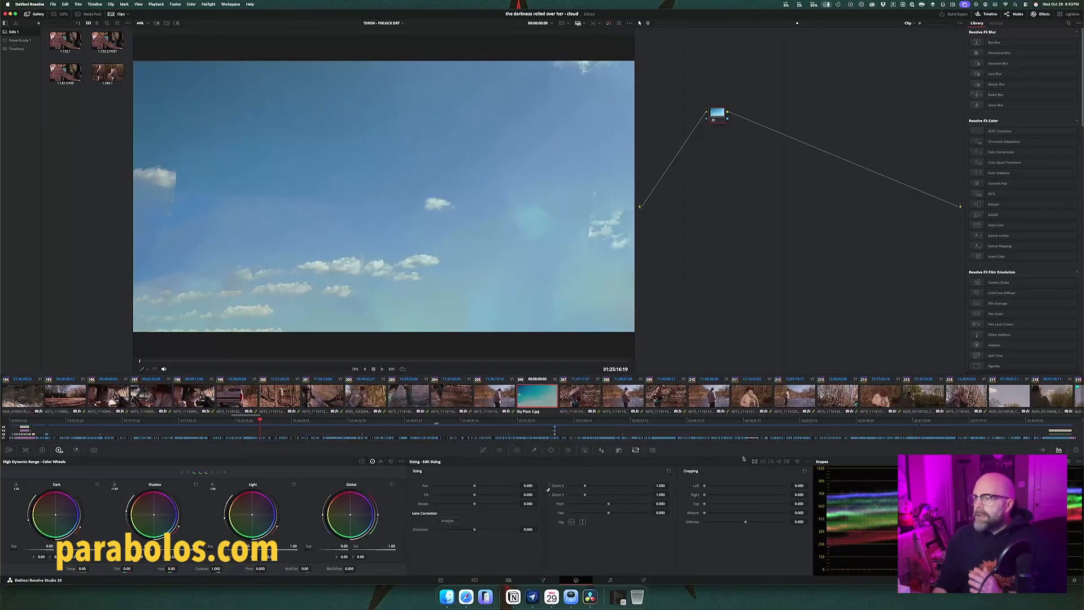
pyautogui.click(762, 462)
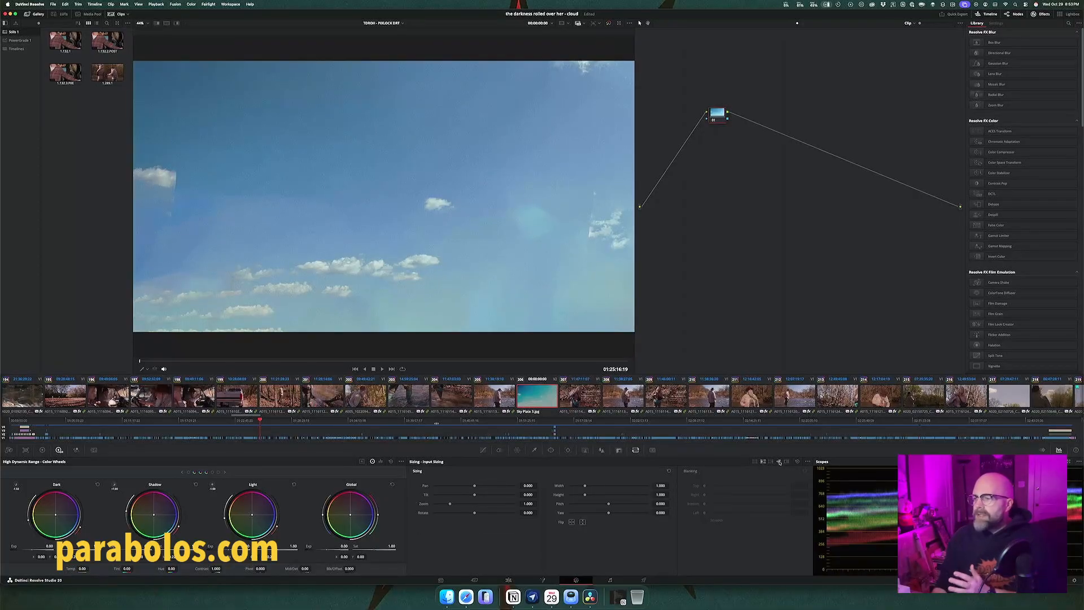
pyautogui.click(755, 462)
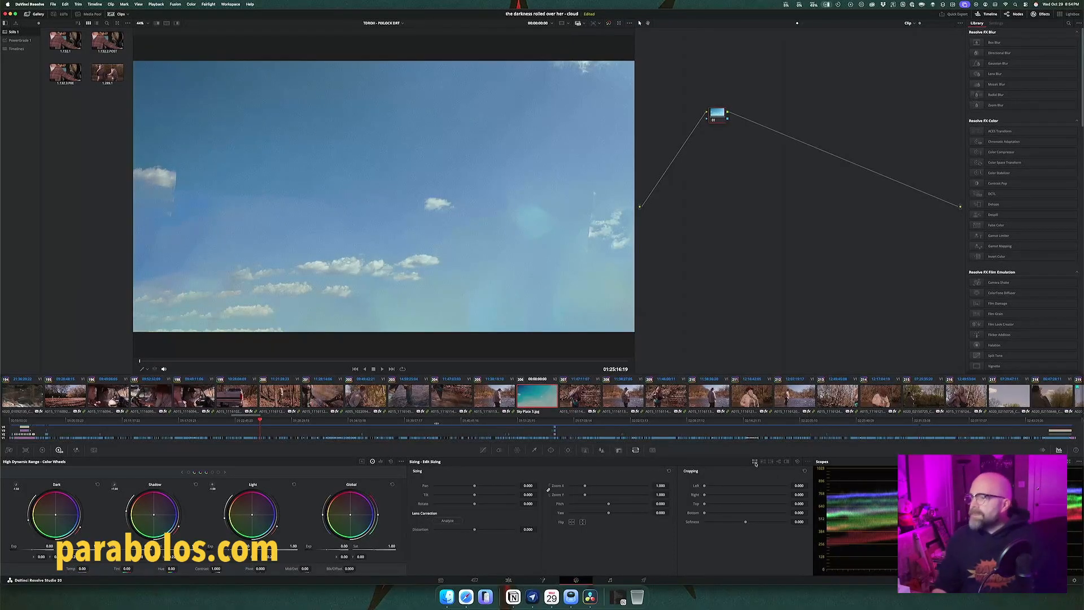
pyautogui.hotkey('shift', '4')
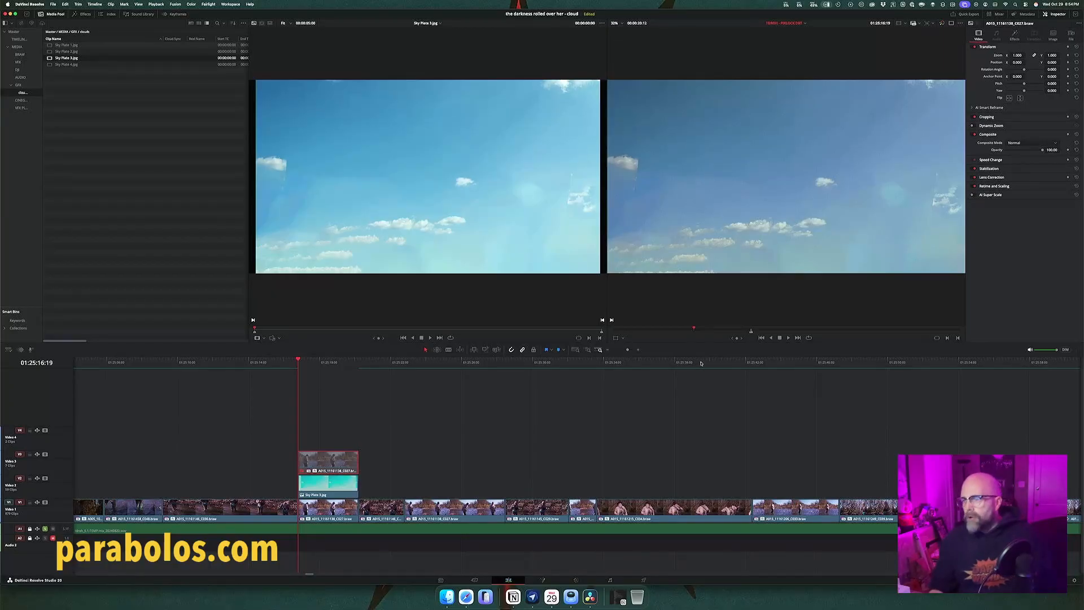
pyautogui.hotkey('shift', '6')
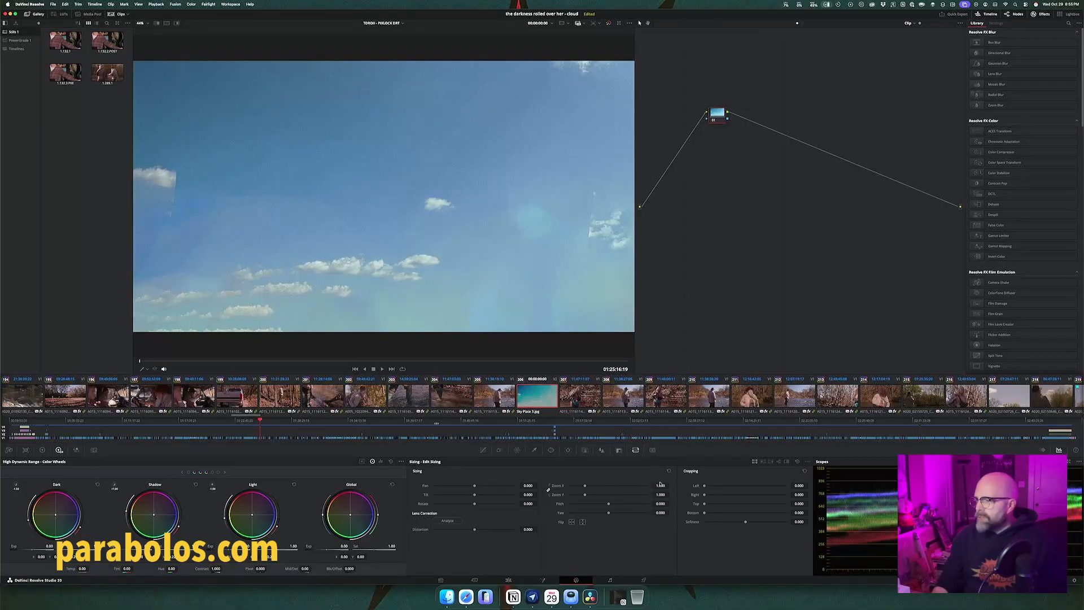
pyautogui.moveTo(660, 485)
pyautogui.mouseDown()
pyautogui.moveTo(683, 486)
pyautogui.moveTo(661, 486)
pyautogui.mouseUp()
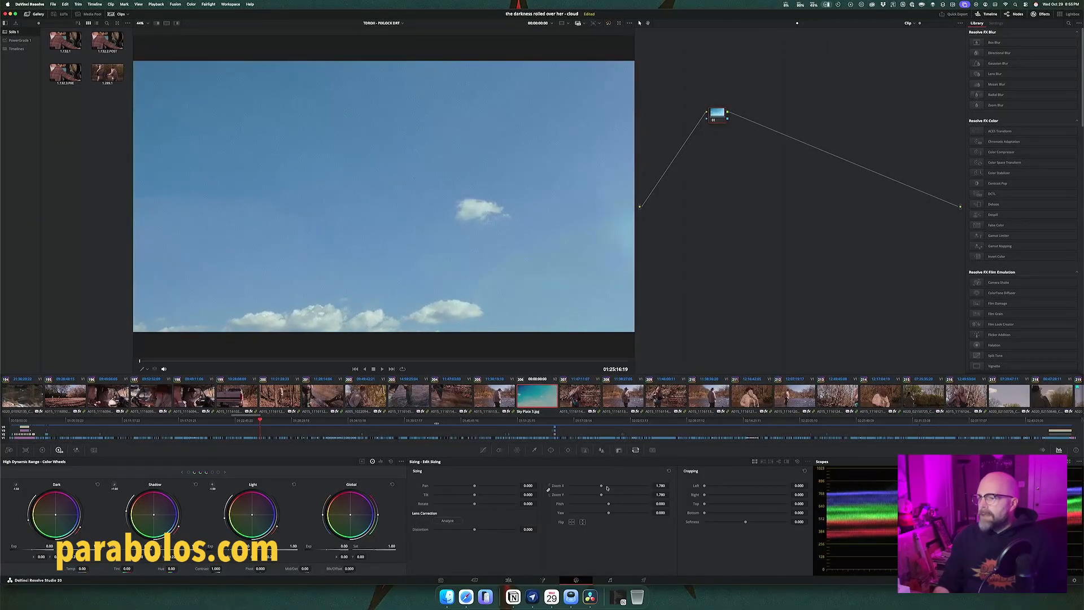
pyautogui.moveTo(538, 485)
pyautogui.mouseDown()
pyautogui.moveTo(558, 485)
pyautogui.moveTo(539, 485)
pyautogui.moveTo(547, 490)
pyautogui.mouseUp()
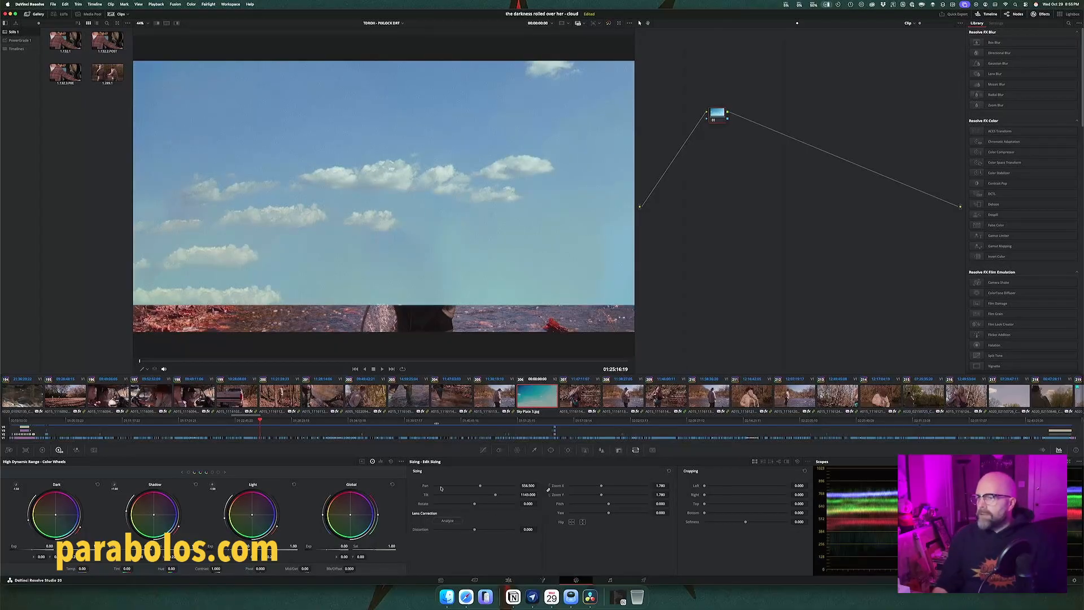
# Step: Park the playhead at 01:25:18:05, re-enable the duplicated fisherman clip on Video 3 and open it on the Color page
pyautogui.press('Up')
pyautogui.click(539, 399)
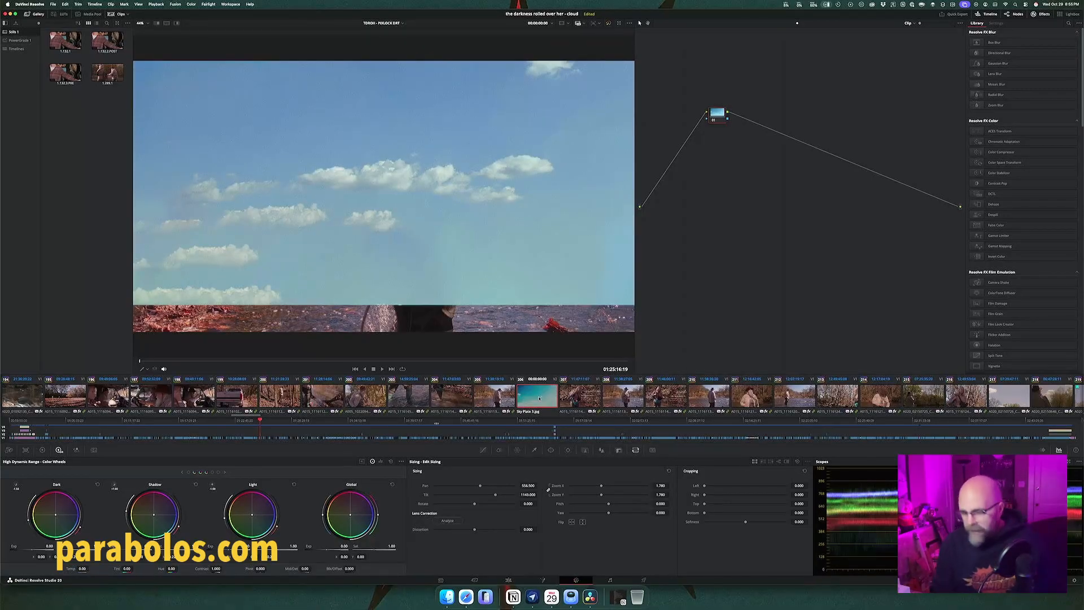
pyautogui.hotkey('shift', '4')
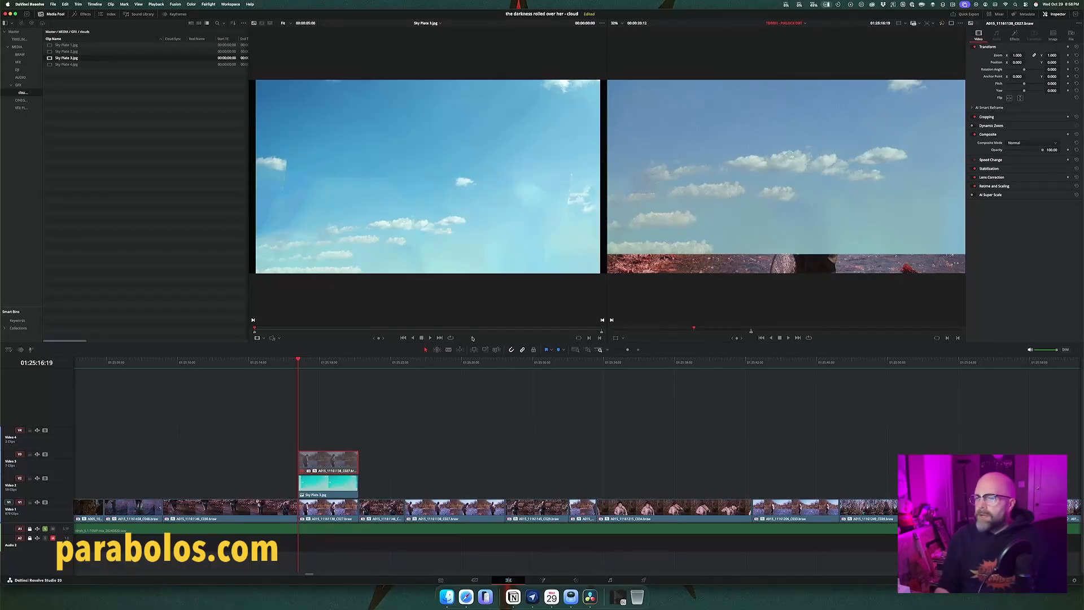
pyautogui.click(324, 364)
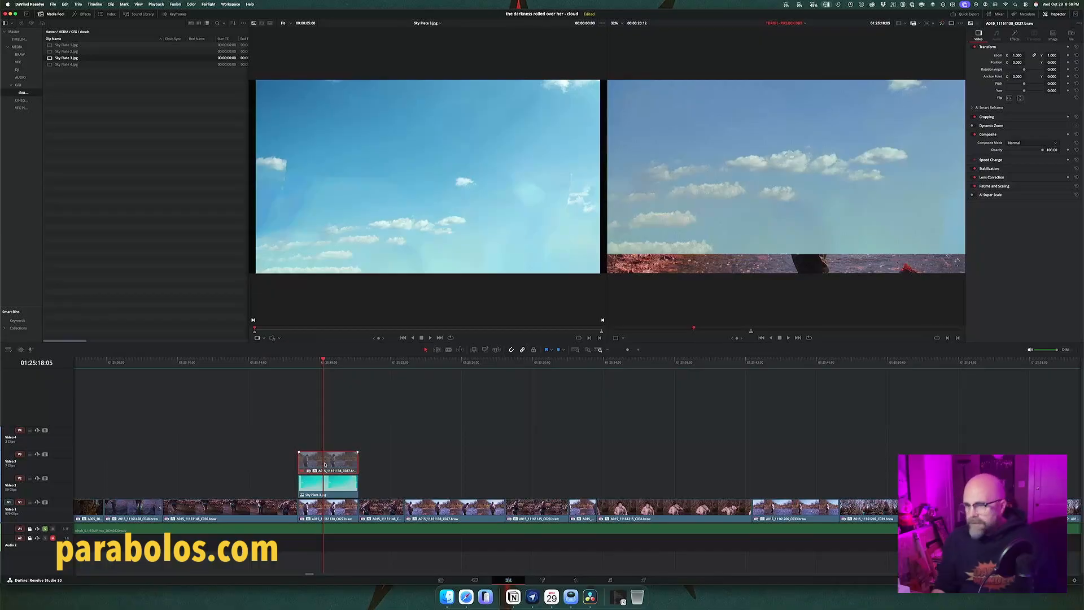
pyautogui.press('d')
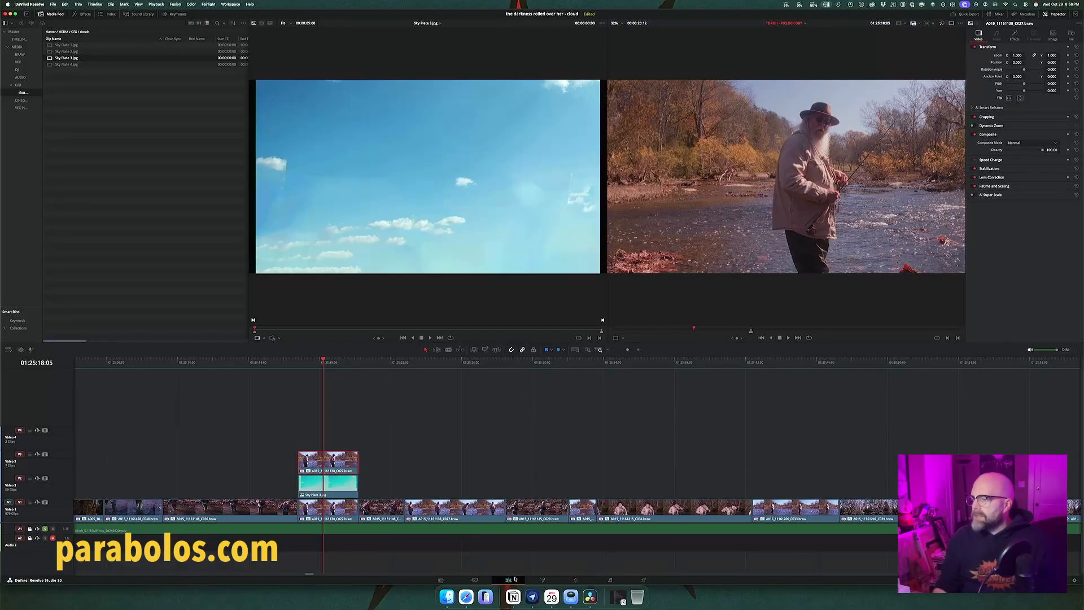
pyautogui.click(578, 580)
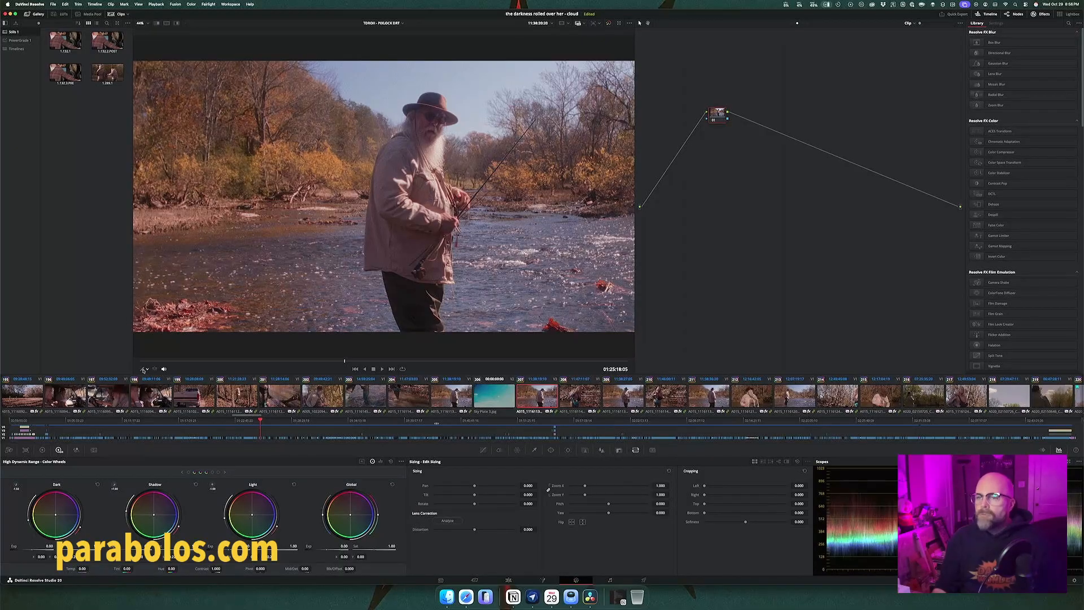
# Step: Sample the blue sky above the fisherman's hat with the Qualifier and show its HSL settings
pyautogui.click(144, 369)
pyautogui.click(158, 386)
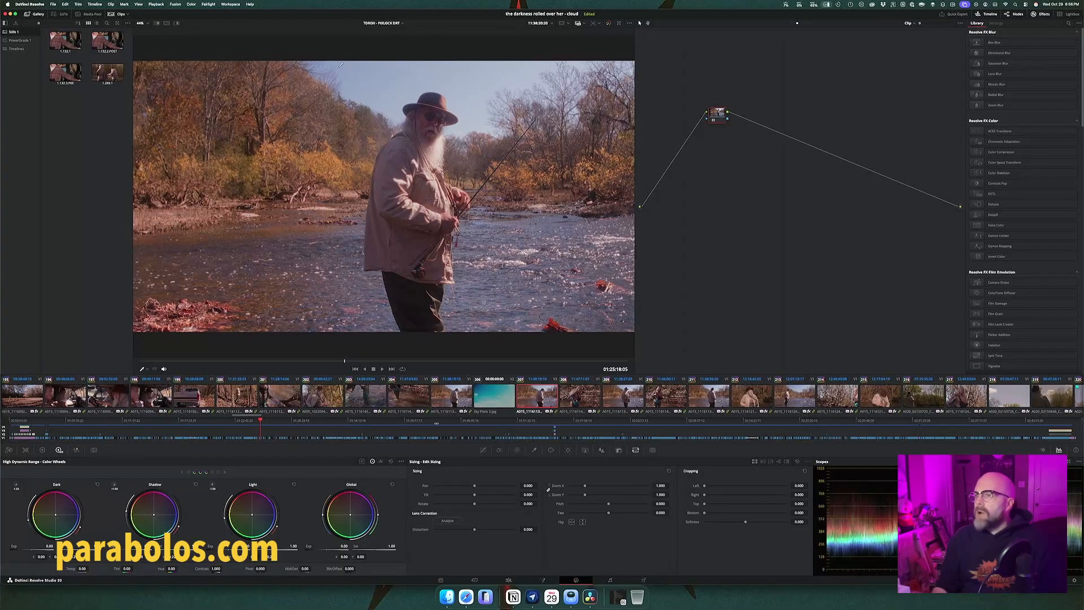
pyautogui.click(432, 68)
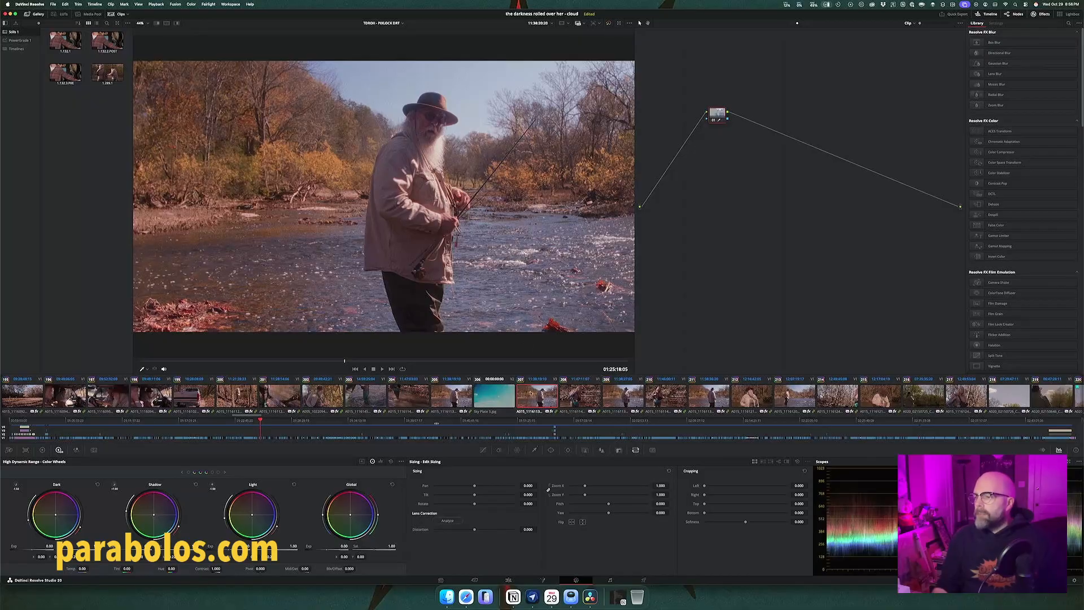
pyautogui.click(535, 449)
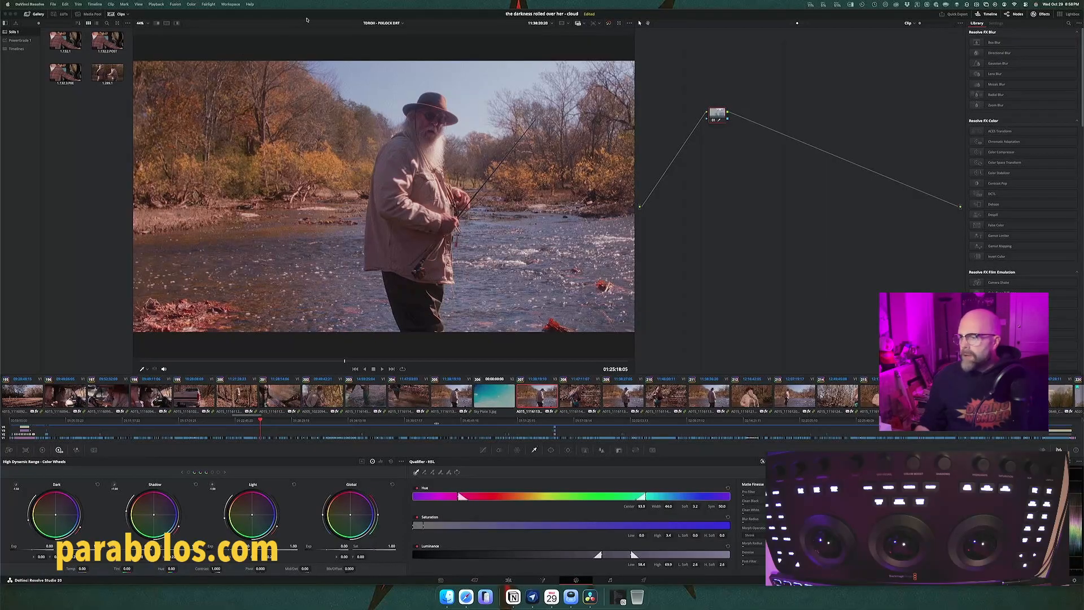
# Step: Switch to Preview, set file grouping to None, and open the Micro Color Panel manual PDF from the DaVinci Resolve folder in Applications
pyautogui.click(572, 597)
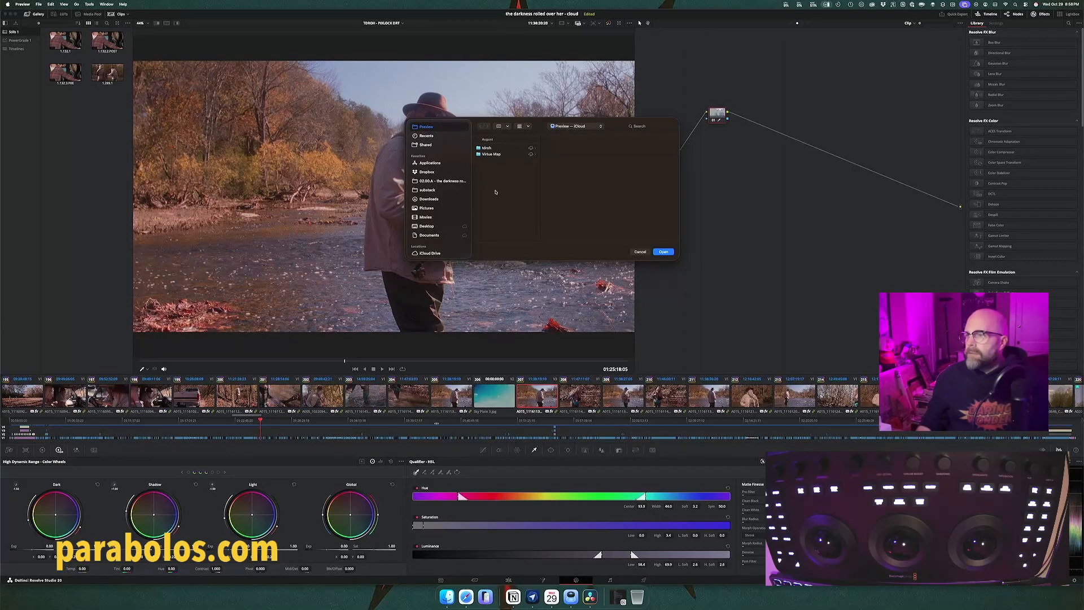
pyautogui.click(449, 163)
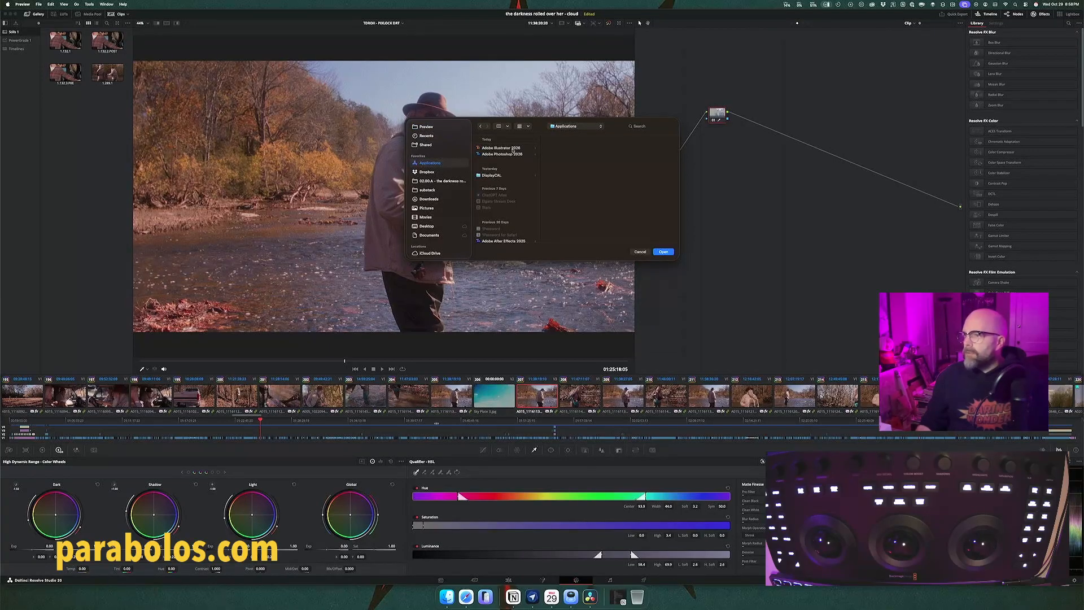
pyautogui.click(527, 126)
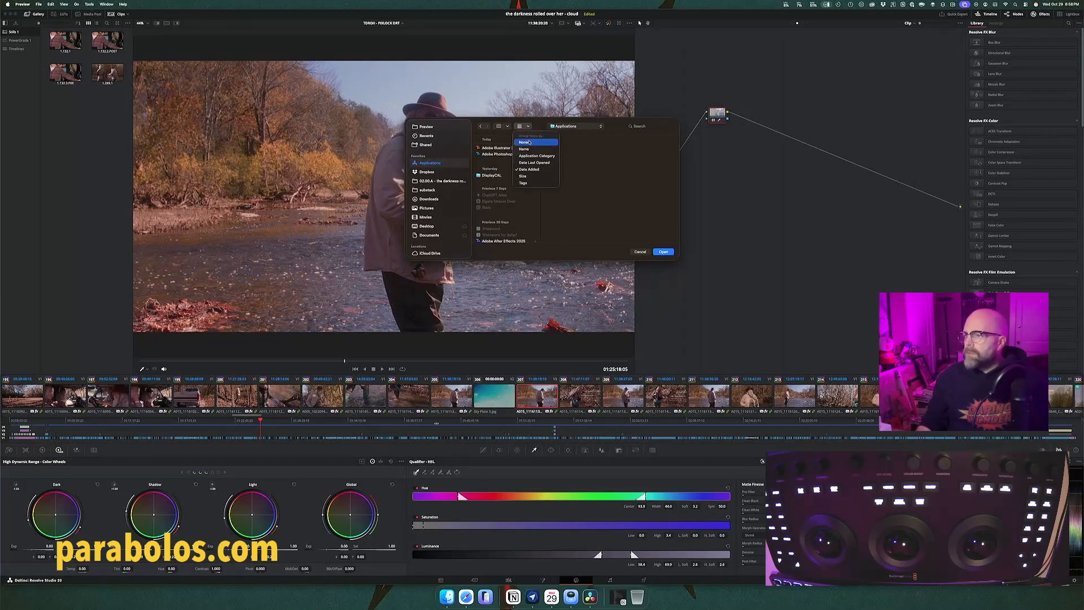
pyautogui.click(525, 142)
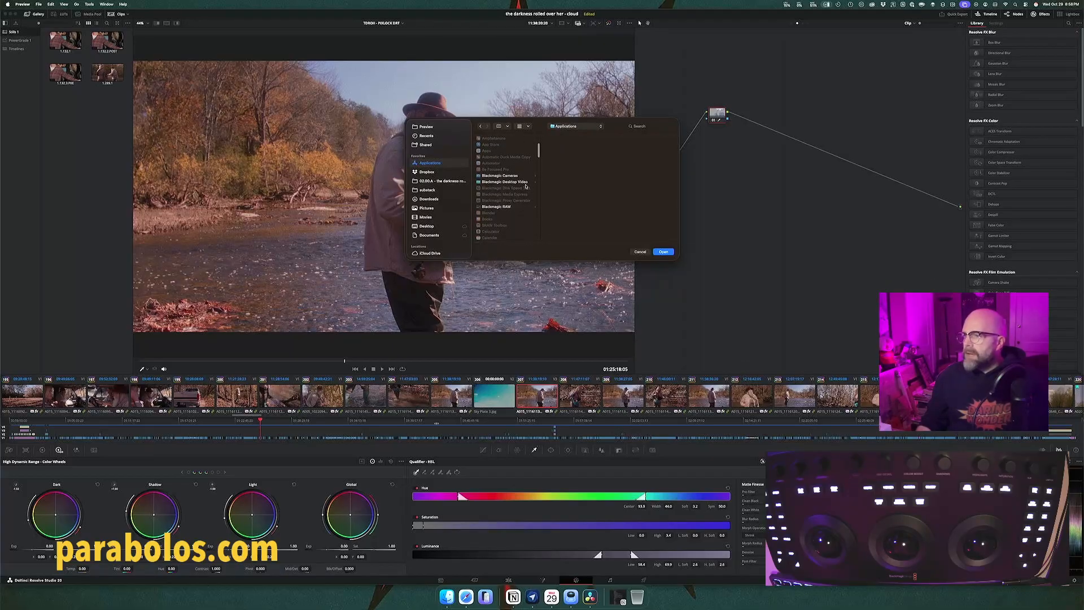
pyautogui.scroll(-5, 523, 189)
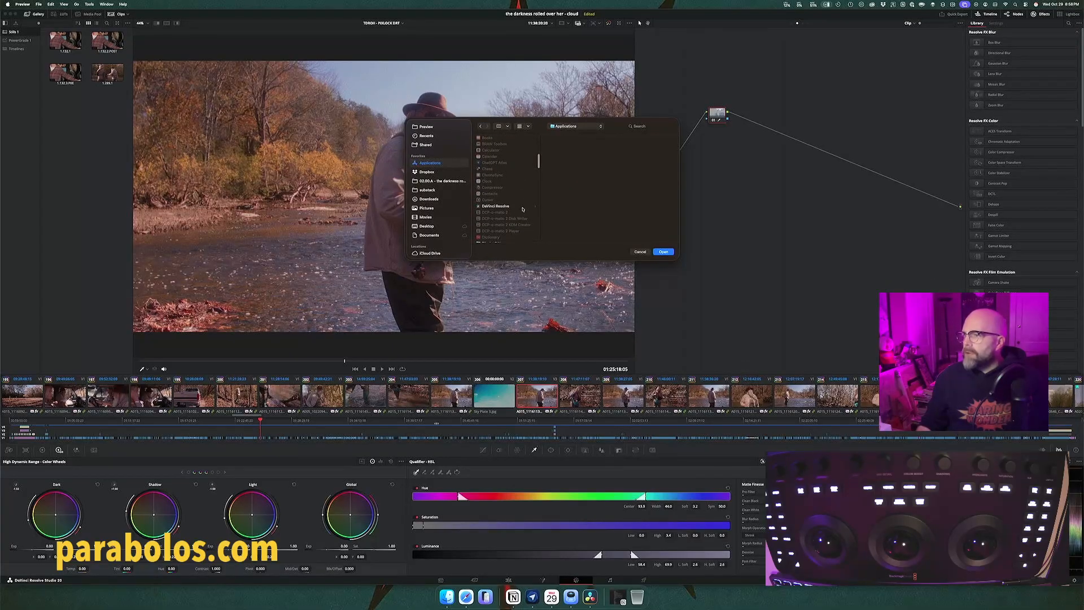
pyautogui.click(522, 206)
pyautogui.click(575, 172)
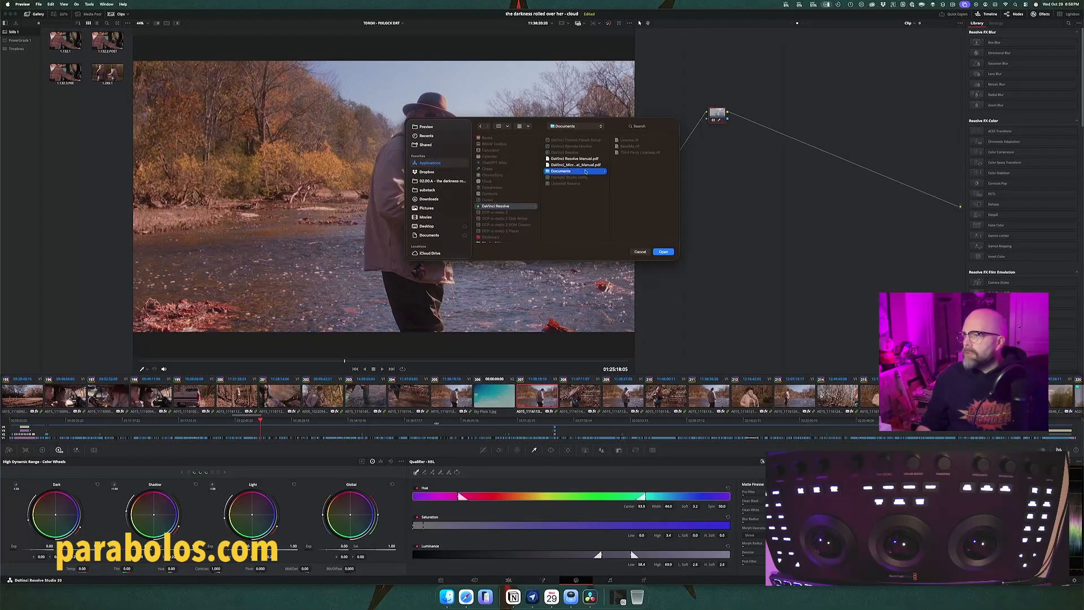
pyautogui.click(583, 165)
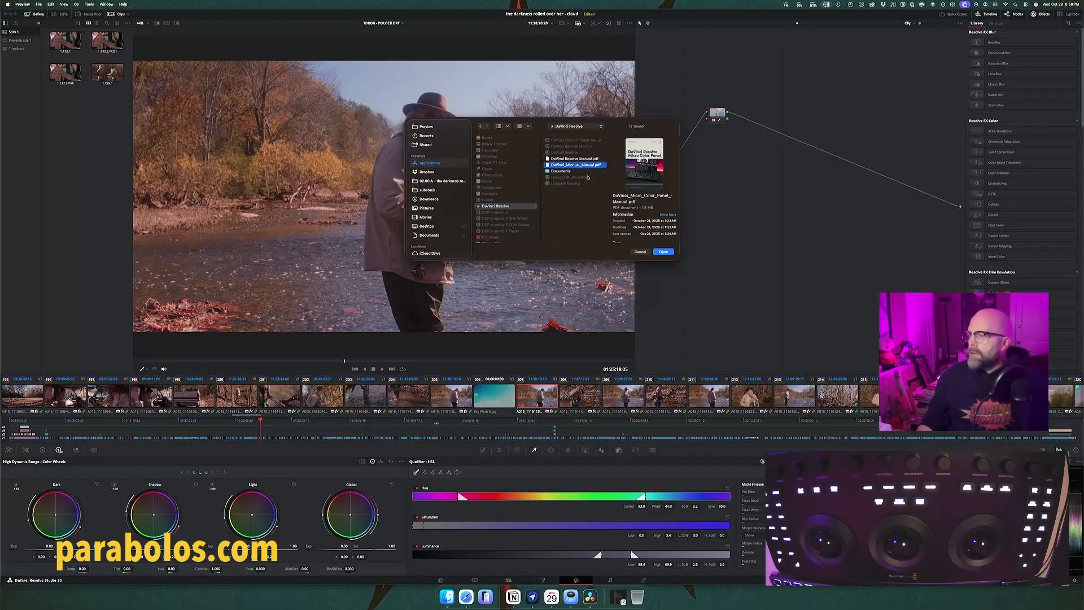
pyautogui.click(664, 251)
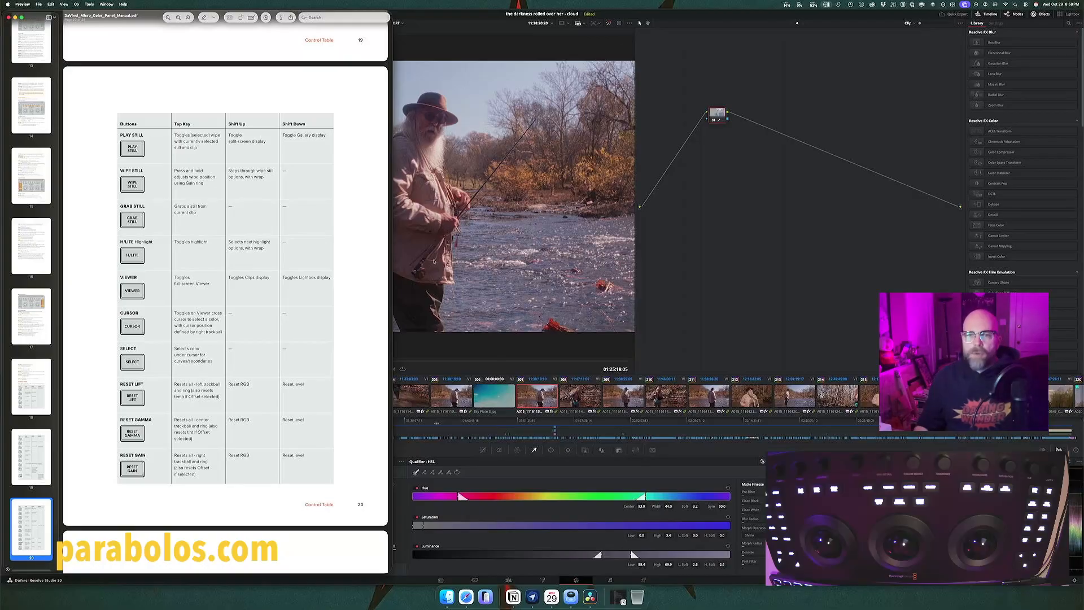
# Step: Look through the Micro Color Panel manual's Control Table, shrinking the PDF window and moving it to uncover the grading page
pyautogui.scroll(10, 228, 230)
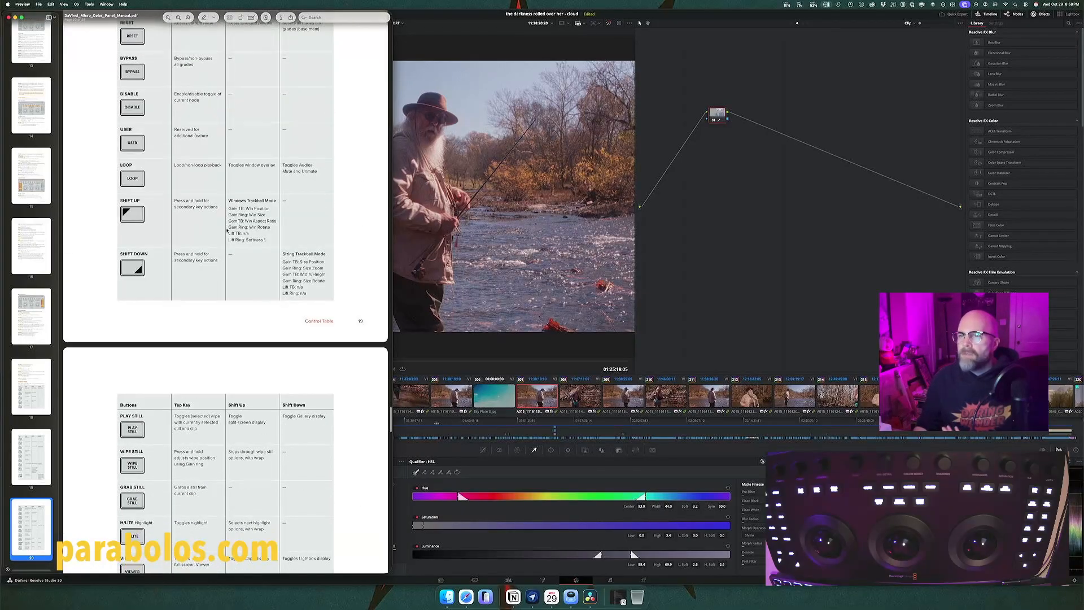
pyautogui.scroll(7, 227, 230)
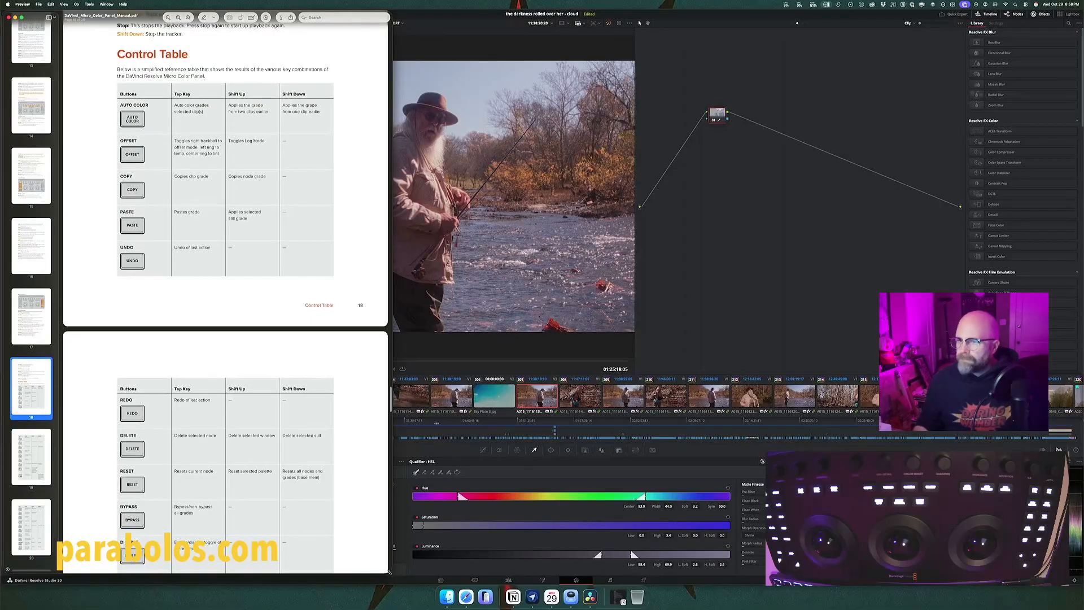
pyautogui.moveTo(387, 572); pyautogui.dragTo(364, 404)
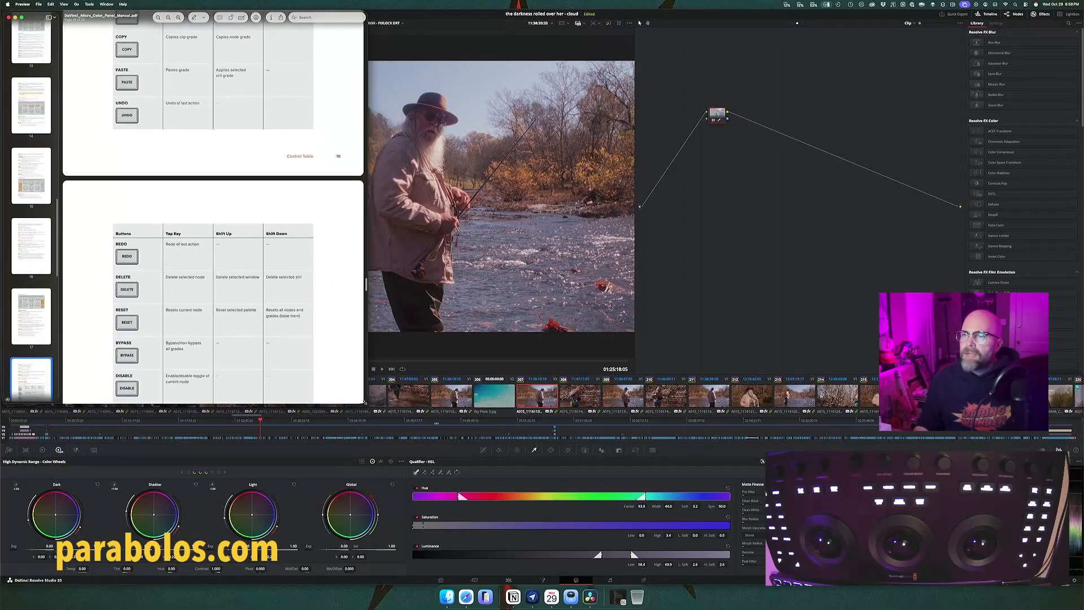
pyautogui.moveTo(141, 17); pyautogui.dragTo(202, 106)
pyautogui.scroll(1, 198, 244)
pyautogui.scroll(6, 199, 245)
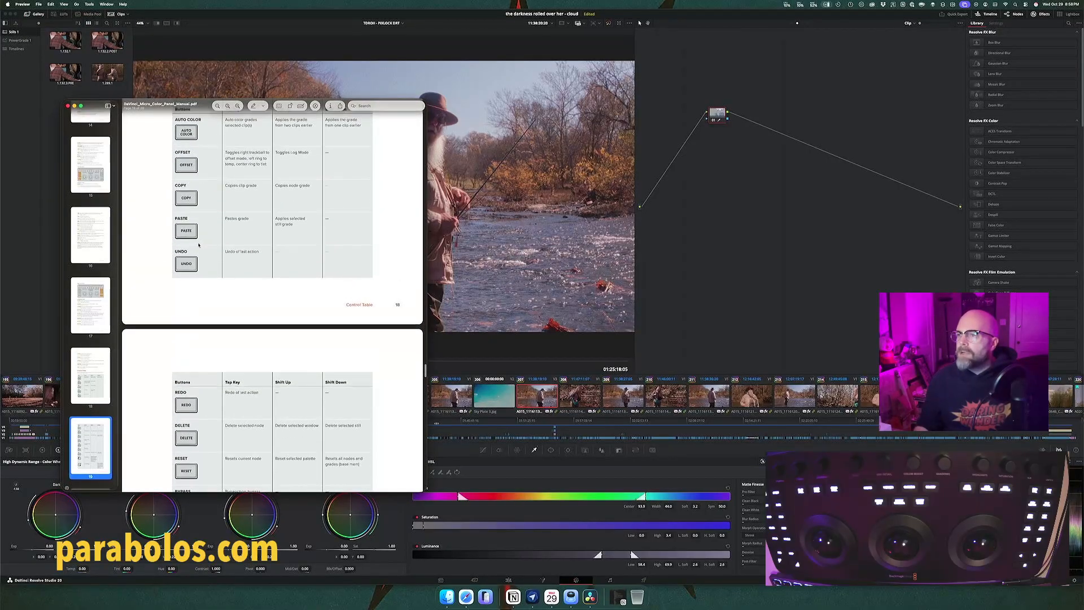
# Step: Search the manual for "highl" and check the matches through to the H/Lite key description on page 15
pyautogui.click(369, 105)
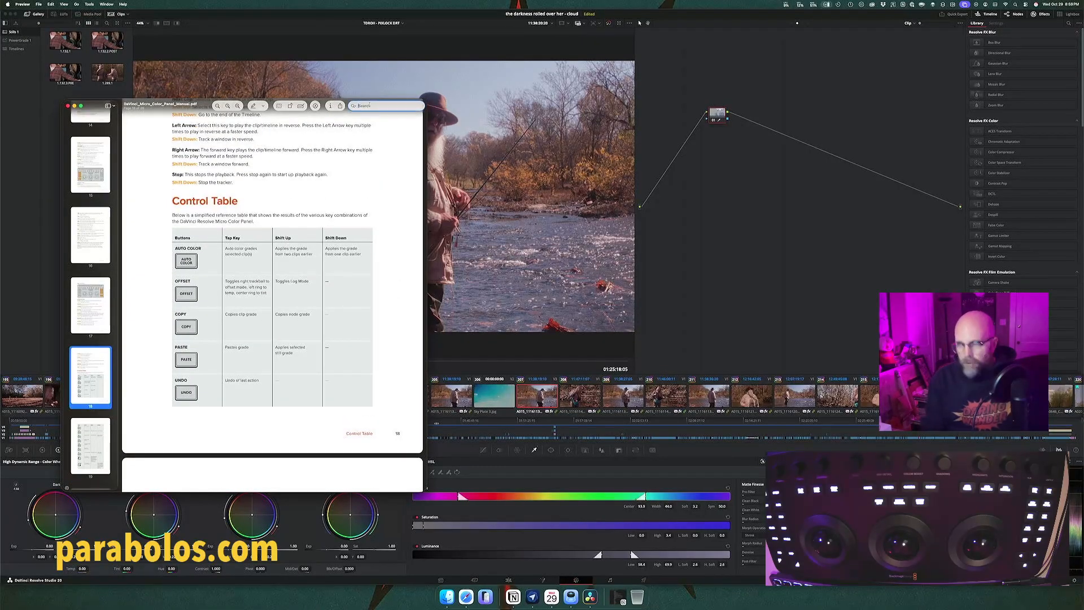
pyautogui.write('highl')
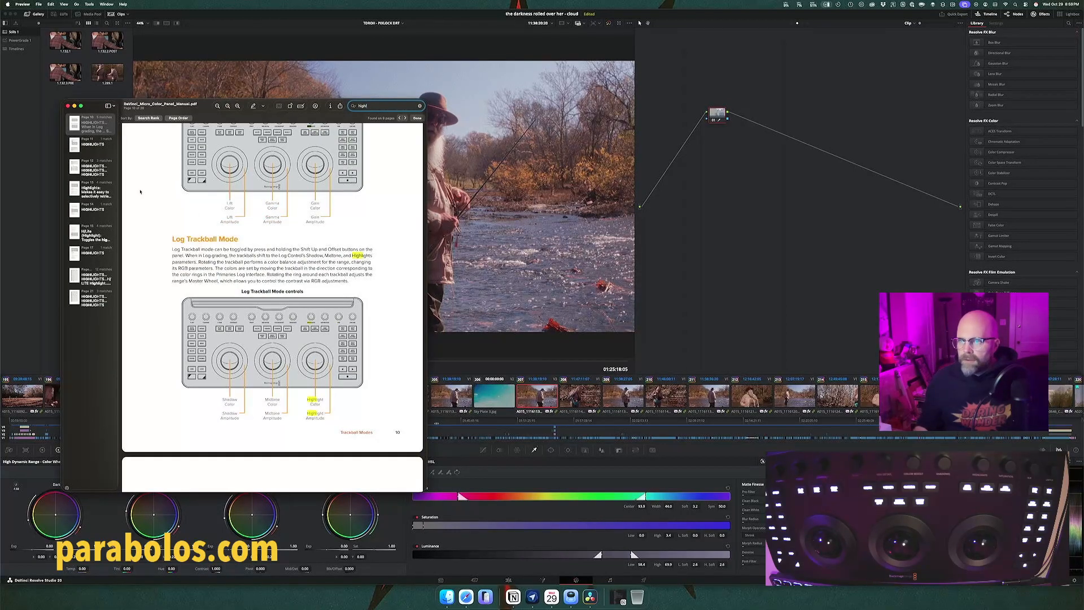
pyautogui.click(94, 146)
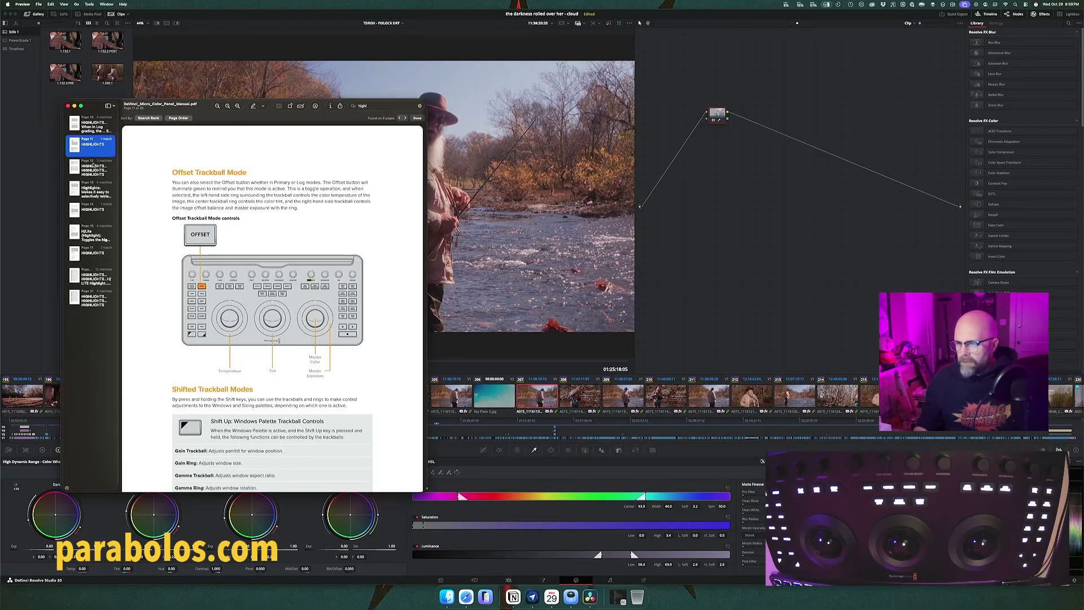
pyautogui.click(93, 164)
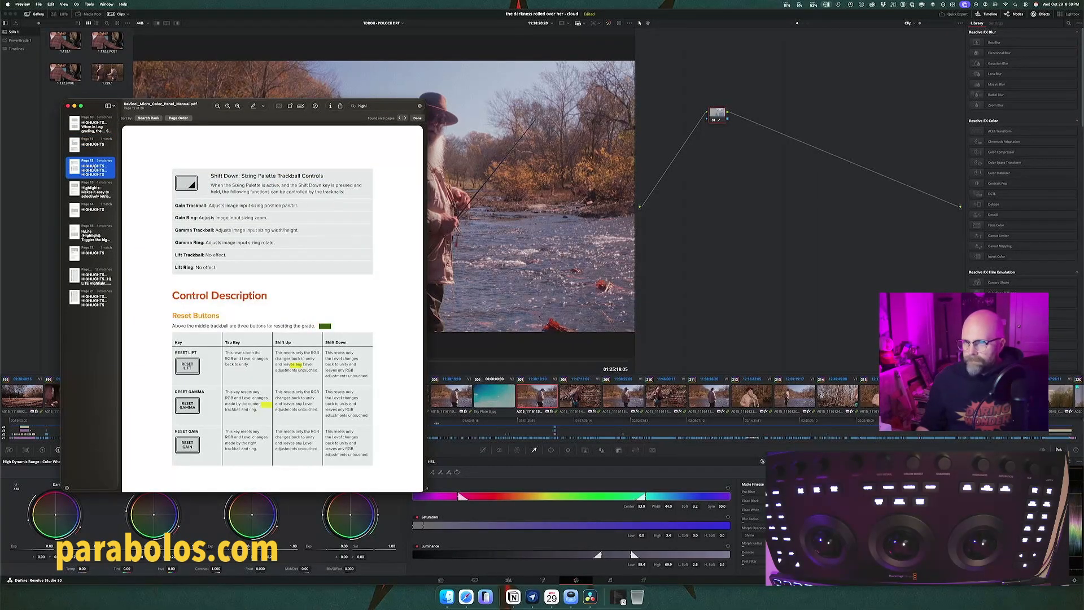
pyautogui.click(96, 193)
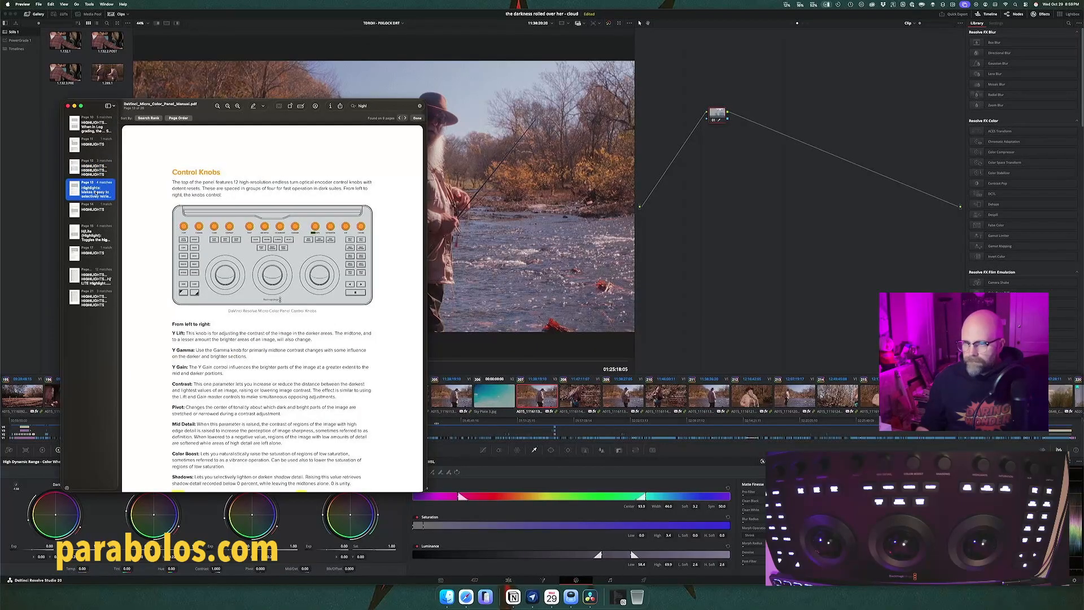
pyautogui.click(97, 238)
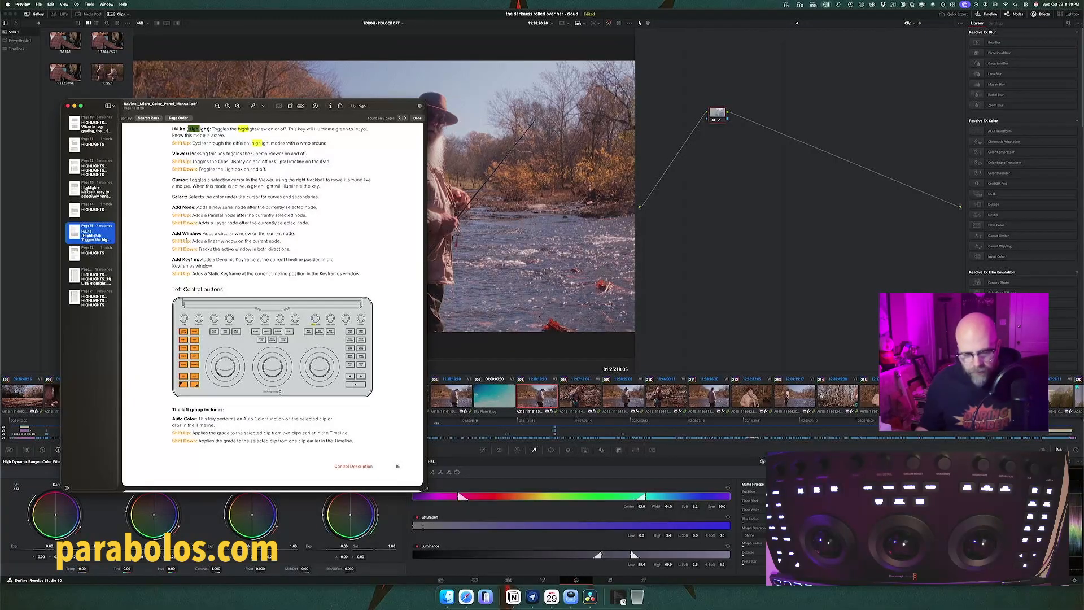
pyautogui.scroll(3, 193, 248)
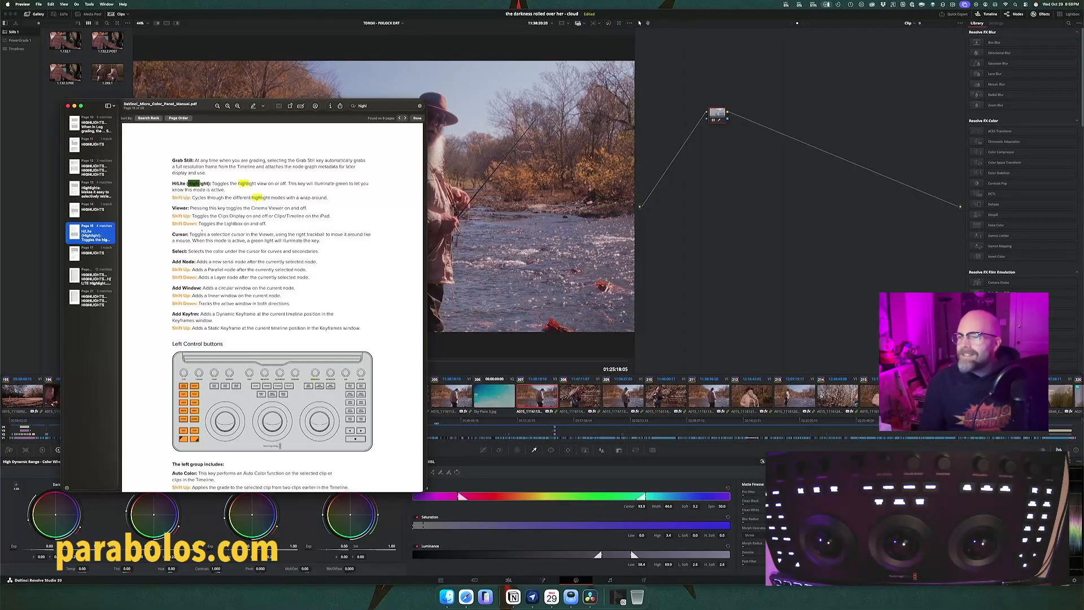
# Step: Switch to DaVinci Resolve, show the highlight view, compare the key with Hue toggled off and on, and disable the Saturation qualifier
pyautogui.press('super+Tab')
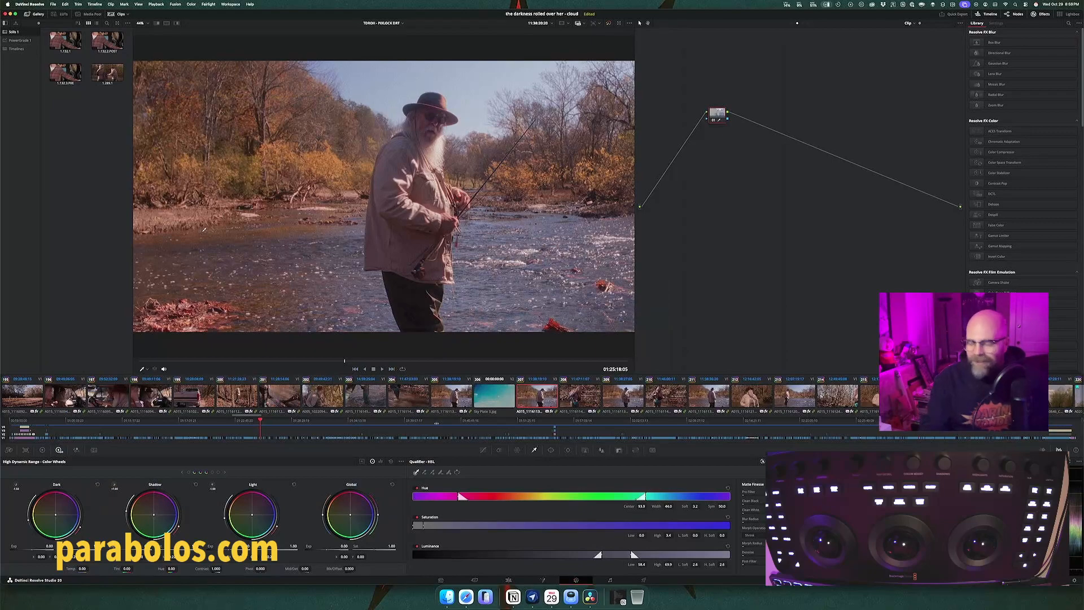
pyautogui.hotkey('shift', 'h')
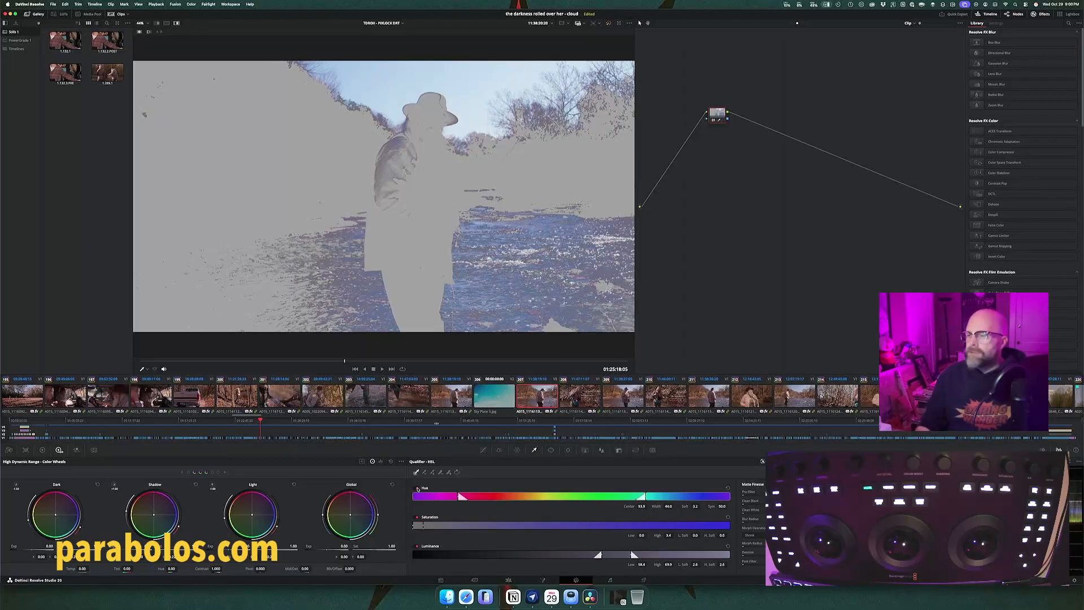
pyautogui.click(417, 488)
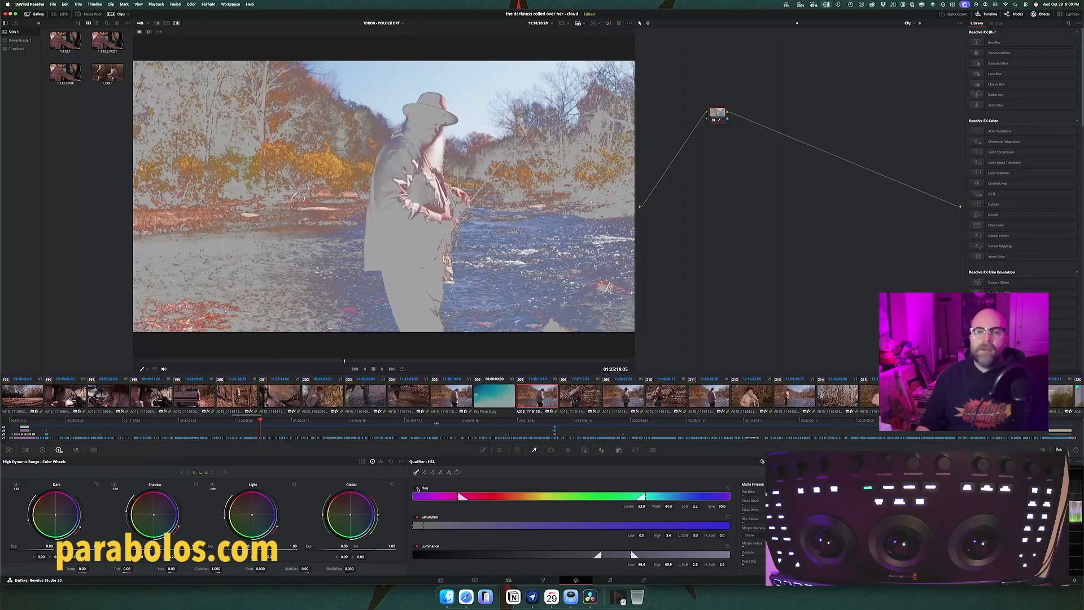
pyautogui.click(417, 488)
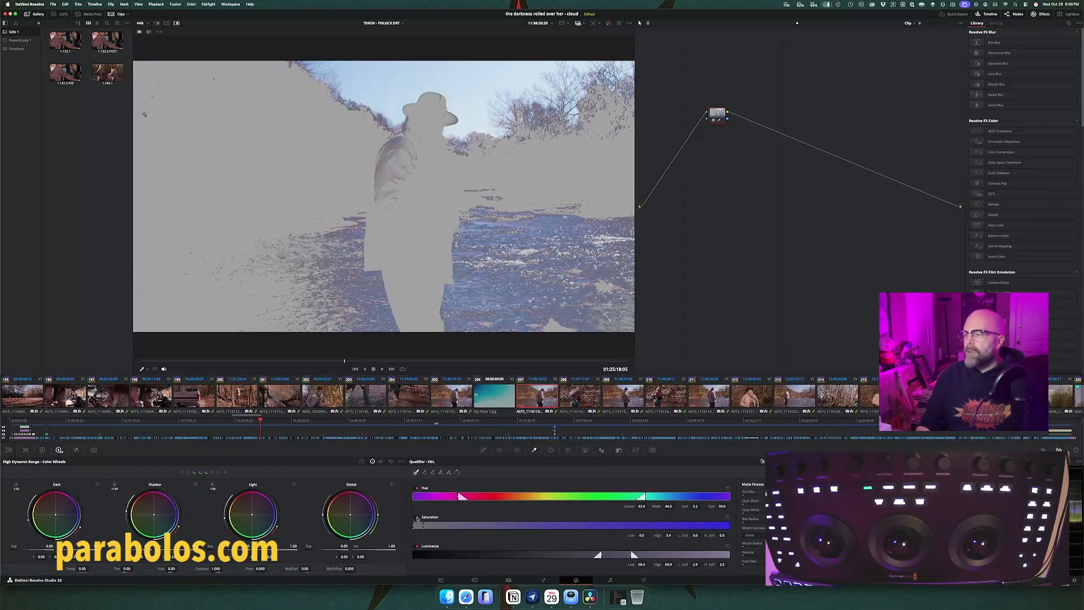
pyautogui.click(417, 547)
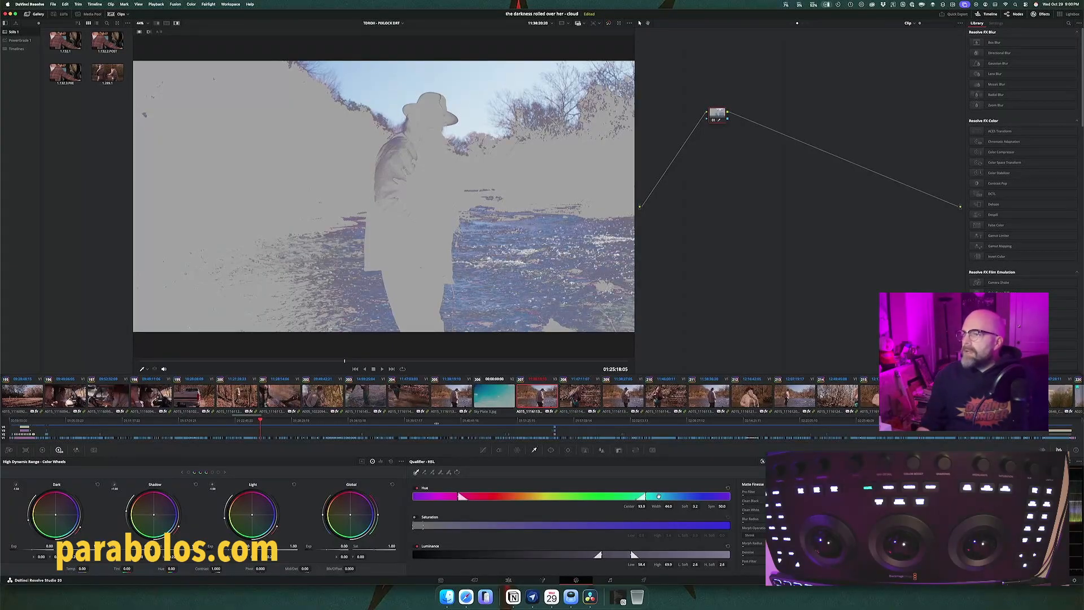
# Step: Narrow the sky key to the blues with a hue width of about 11.9 and a luminance range of about 60.5 to 72.0
pyautogui.moveTo(658, 496)
pyautogui.mouseDown()
pyautogui.moveTo(645, 498)
pyautogui.moveTo(684, 499)
pyautogui.moveTo(633, 496)
pyautogui.moveTo(653, 496)
pyautogui.moveTo(642, 495)
pyautogui.mouseUp()
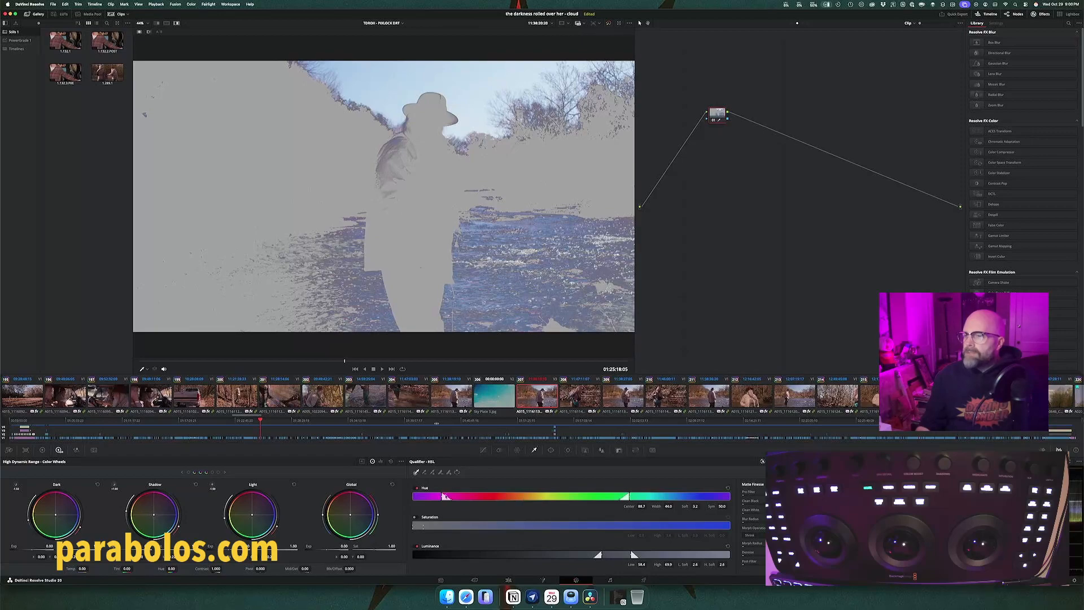
pyautogui.moveTo(444, 496); pyautogui.dragTo(407, 494)
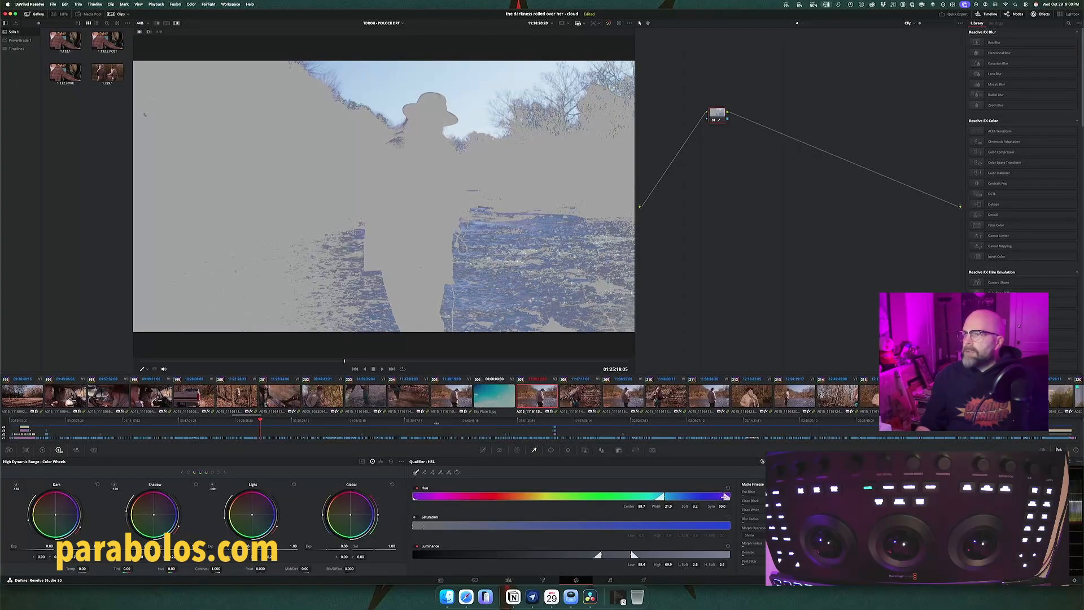
pyautogui.moveTo(725, 496); pyautogui.dragTo(709, 496)
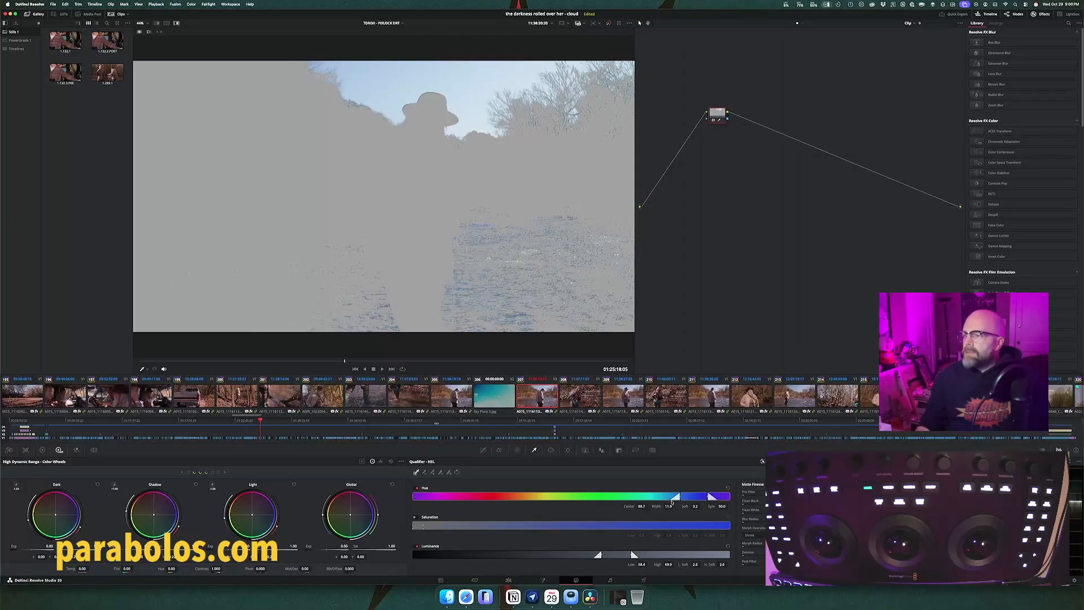
pyautogui.moveTo(671, 498); pyautogui.dragTo(666, 499)
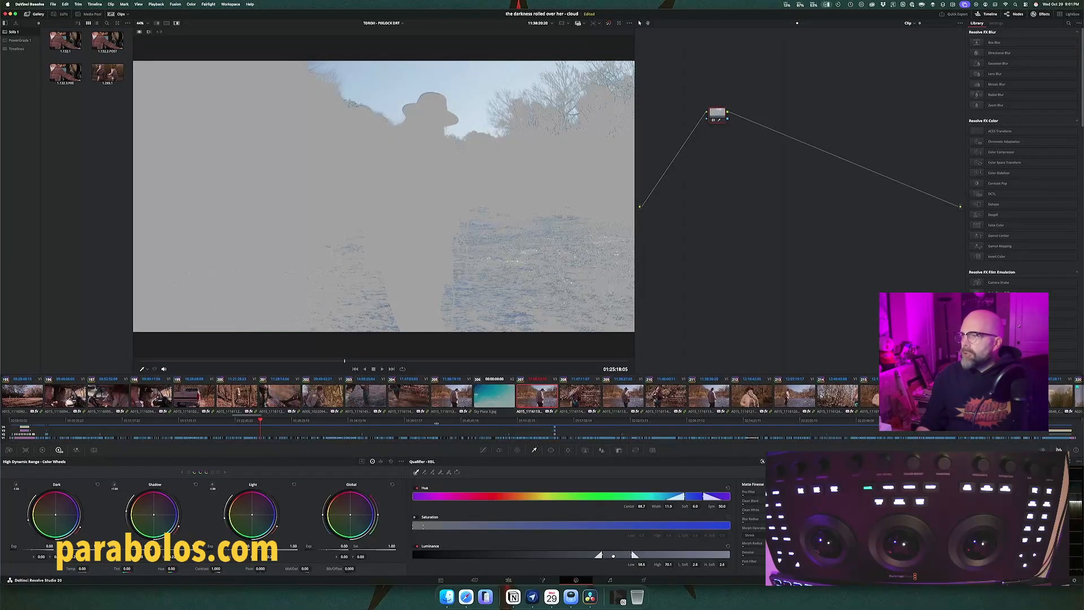
pyautogui.moveTo(613, 556)
pyautogui.mouseDown()
pyautogui.moveTo(603, 555)
pyautogui.moveTo(619, 554)
pyautogui.mouseUp()
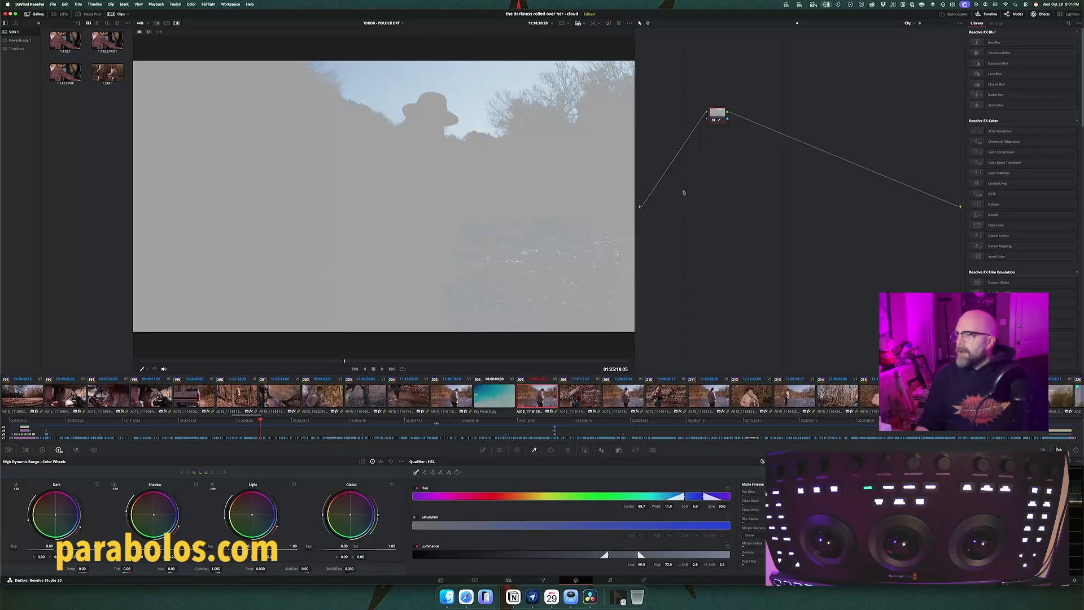
# Step: Add a serial node before the keyed node, label the two nodes INPUT and SKY, and set them side by side
pyautogui.moveTo(717, 115); pyautogui.dragTo(727, 123)
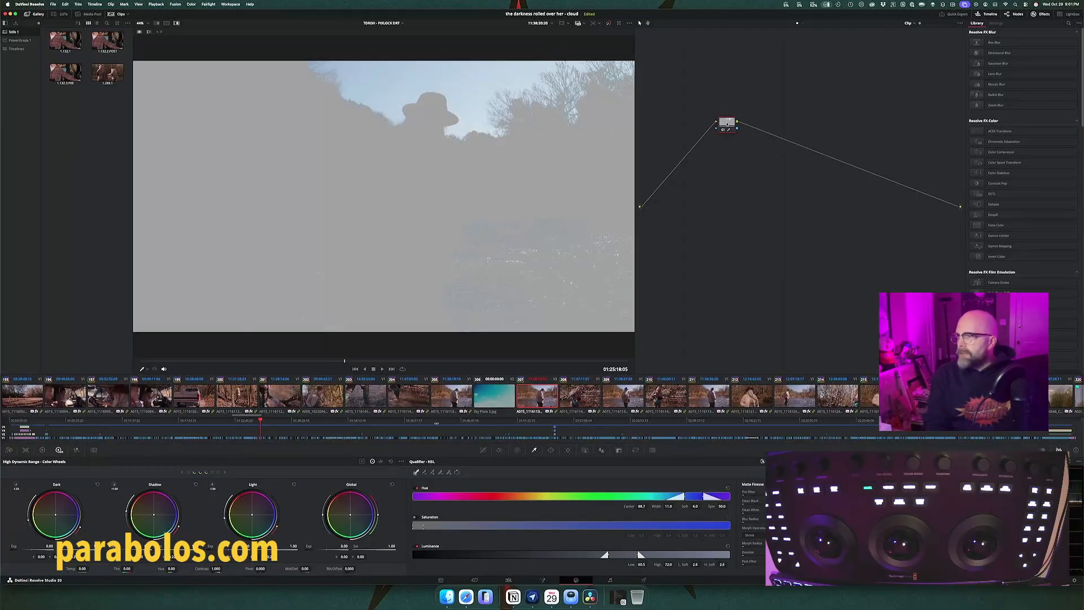
pyautogui.hotkey('alt', 's')
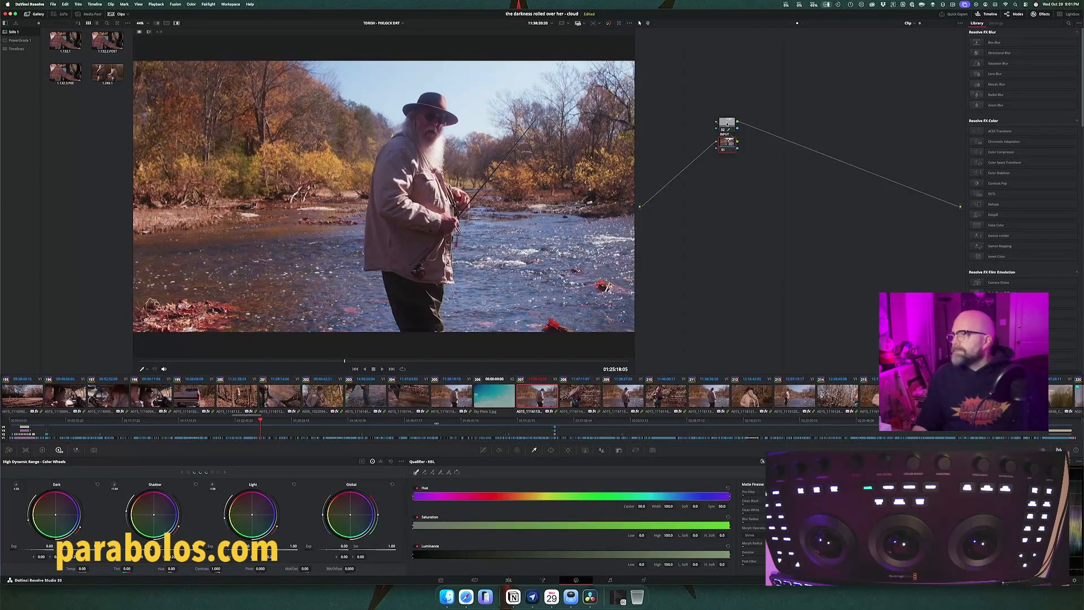
pyautogui.moveTo(727, 144)
pyautogui.mouseDown()
pyautogui.moveTo(678, 135)
pyautogui.moveTo(738, 131)
pyautogui.mouseUp()
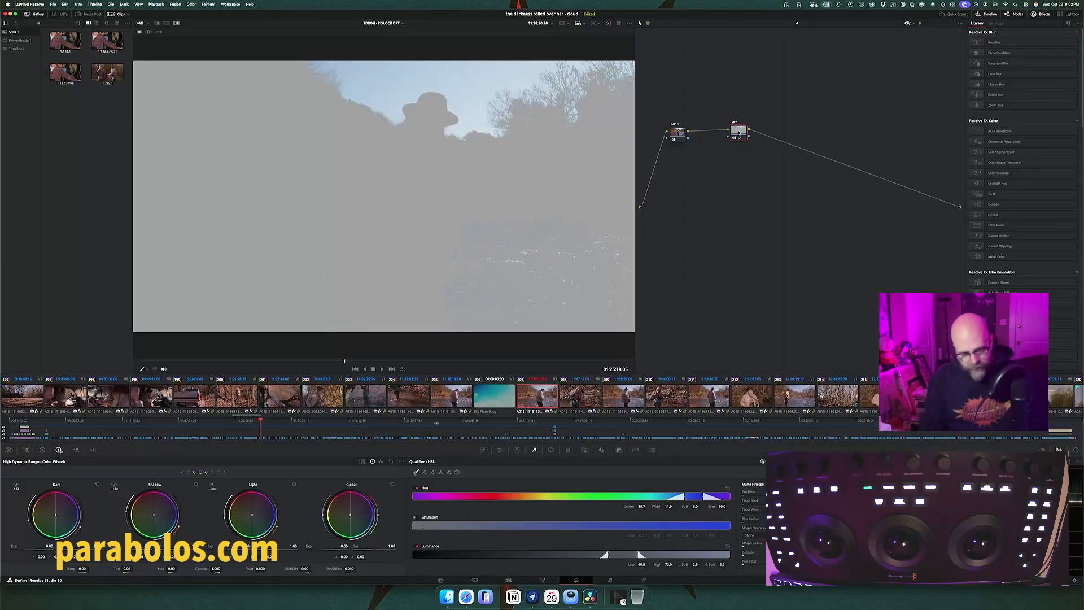
# Step: Add a serial node labelled OUTPUT after SKY, space the three nodes out across the graph and reselect SKY
pyautogui.hotkey('alt', 's')
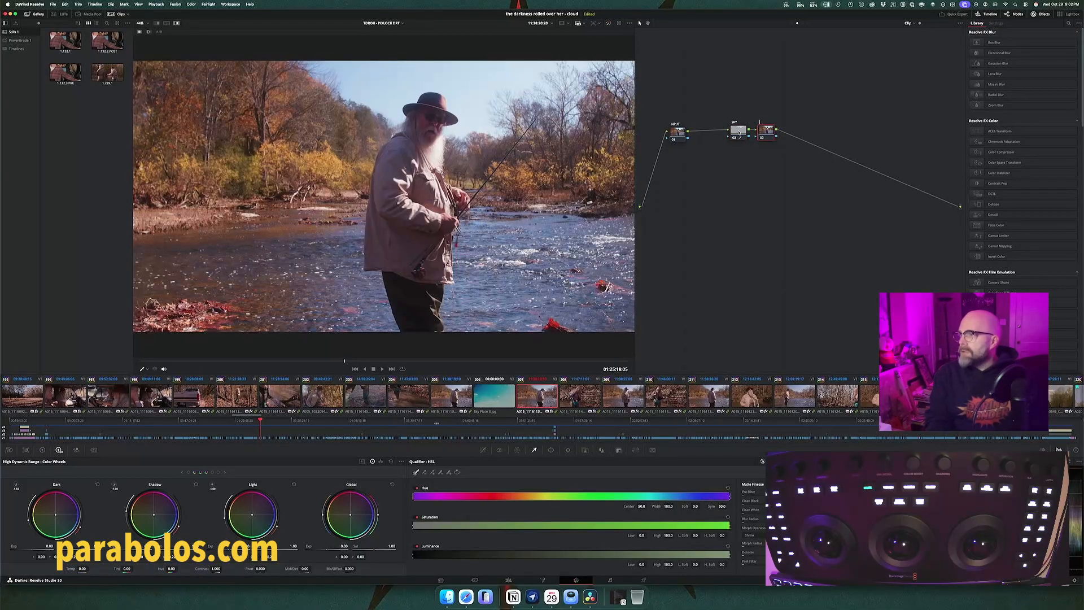
pyautogui.write('OUTPUT')
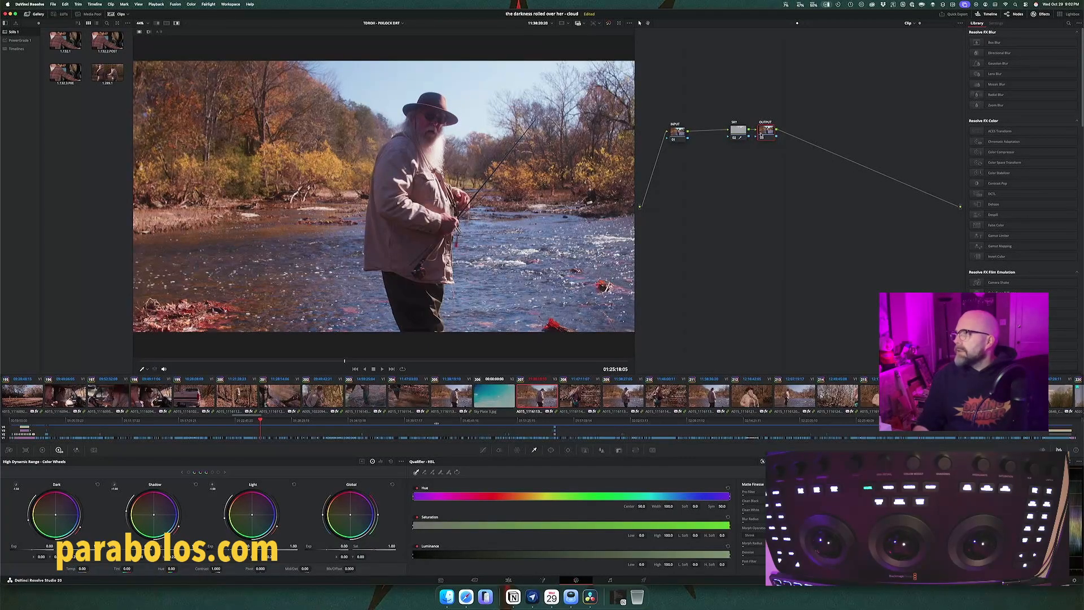
pyautogui.moveTo(766, 132); pyautogui.dragTo(891, 175)
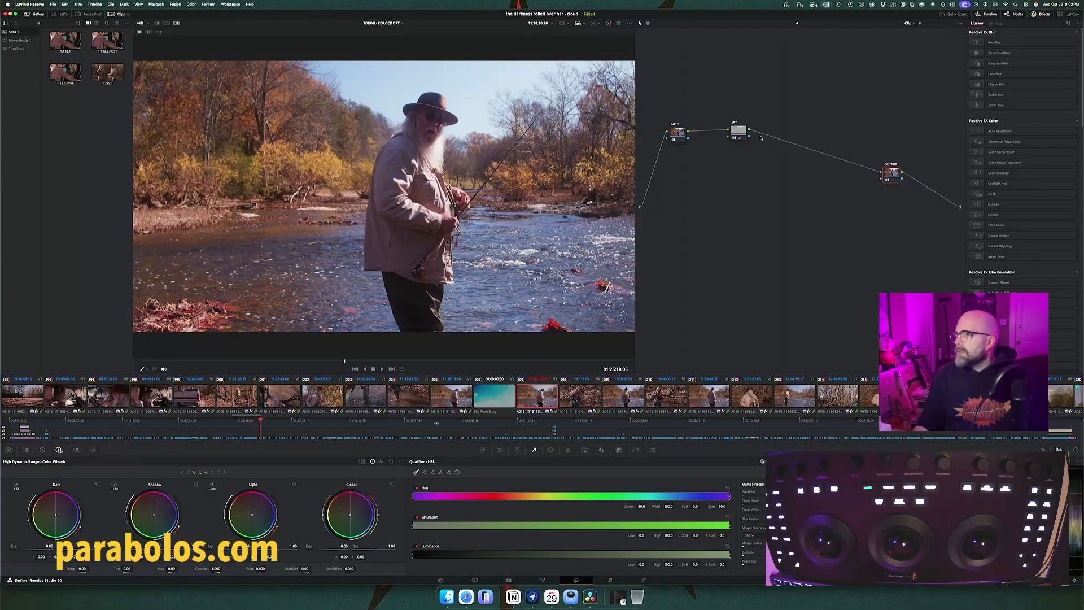
pyautogui.moveTo(743, 132); pyautogui.dragTo(773, 137)
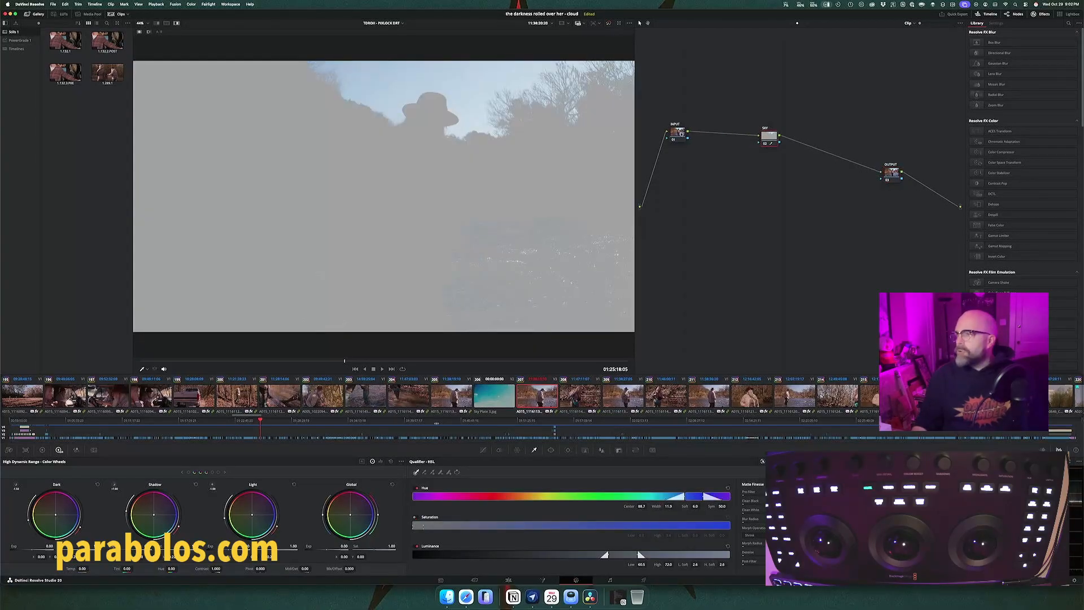
pyautogui.moveTo(687, 132); pyautogui.dragTo(691, 136)
pyautogui.click(773, 136)
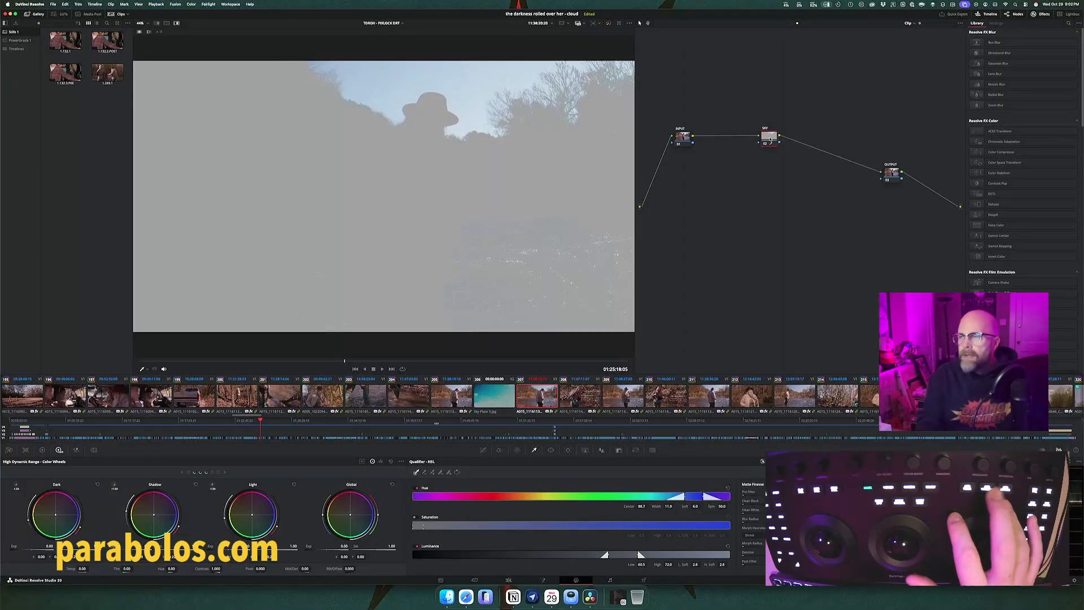
# Step: Try a circular window on the SKY node, undo it and add a linear window instead
pyautogui.hotkey('alt', 'c')
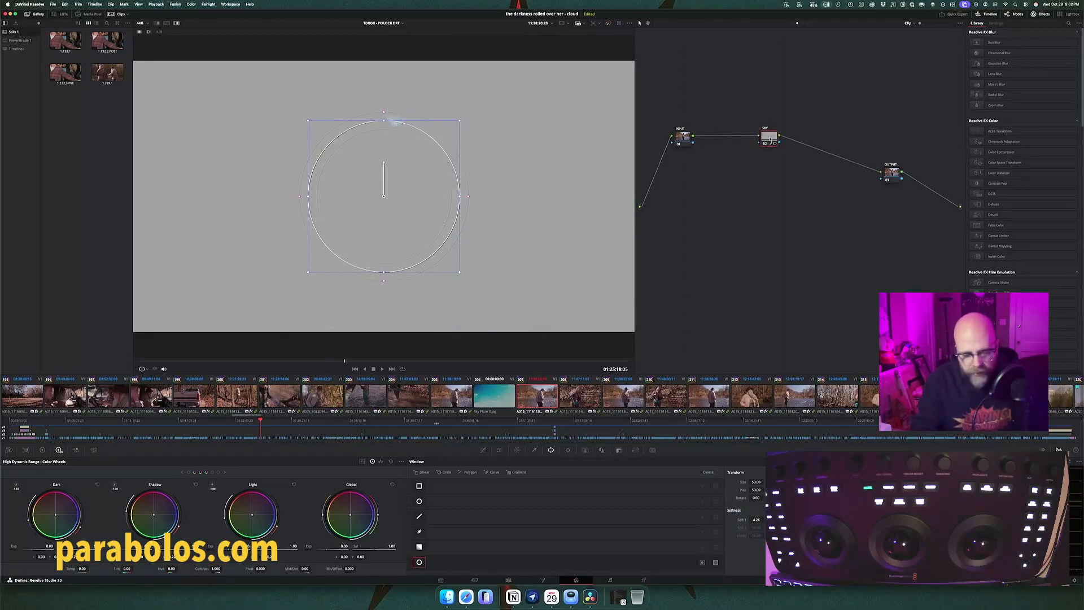
pyautogui.press('super+z')
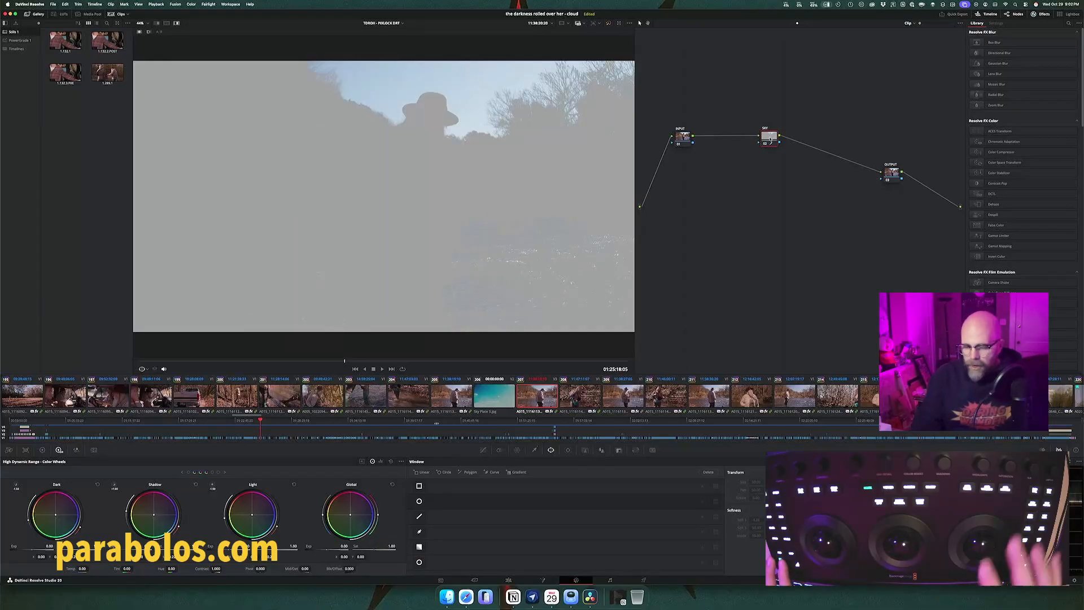
pyautogui.hotkey('alt', 'q')
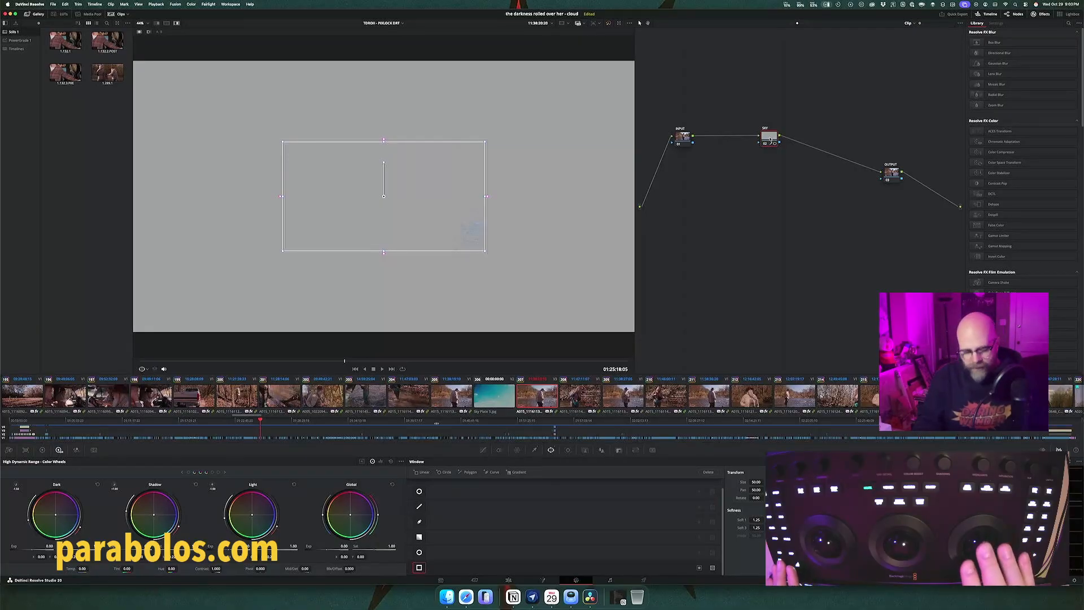
# Step: Switch back to Preview and search the Micro Color Panel manual for "window"
pyautogui.press('super+Tab')
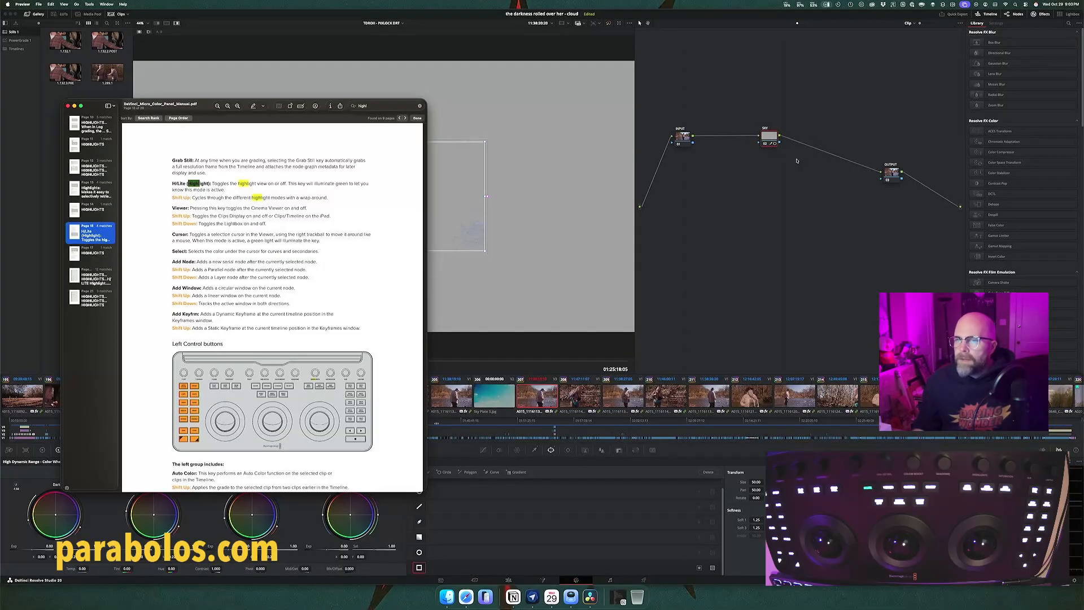
pyautogui.click(355, 107)
pyautogui.write('wind')
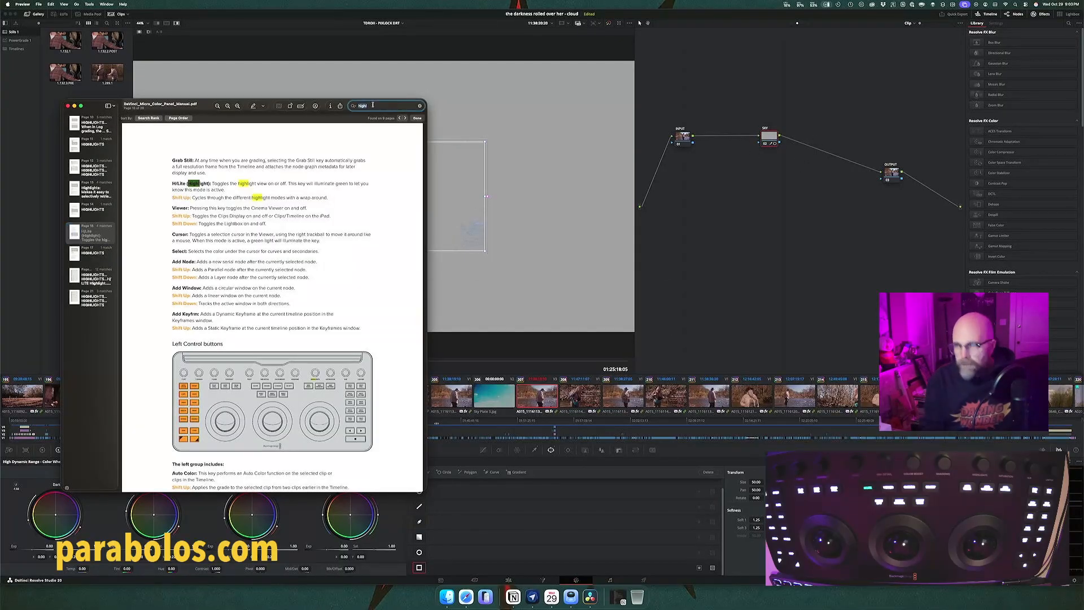
pyautogui.write('ow')
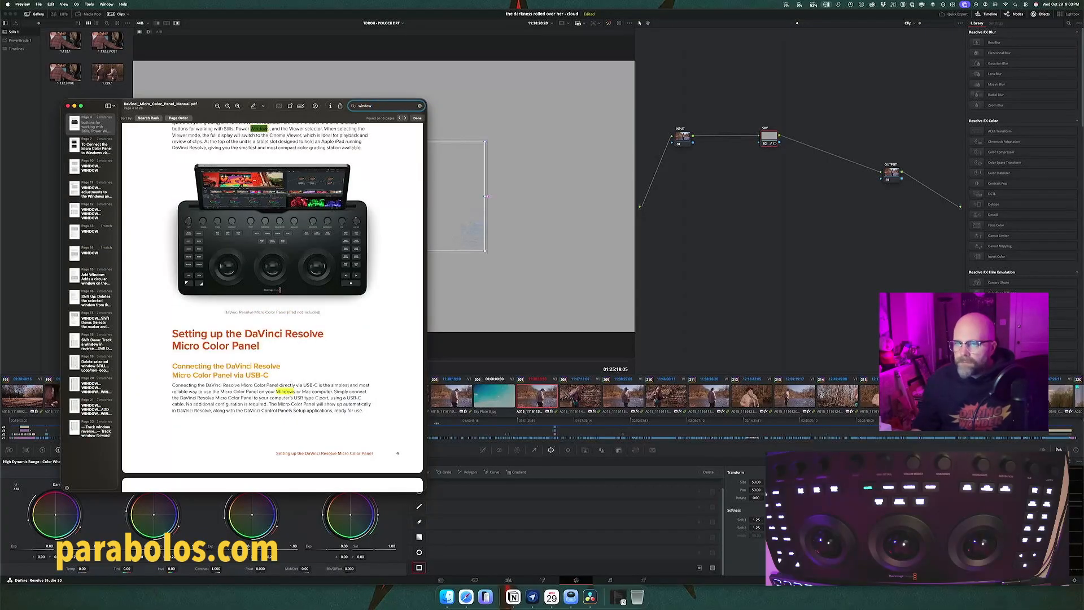
# Step: Go through the manual's "window" matches and read the Shifted Trackball Modes controls for the Windows and Sizing palettes
pyautogui.click(92, 301)
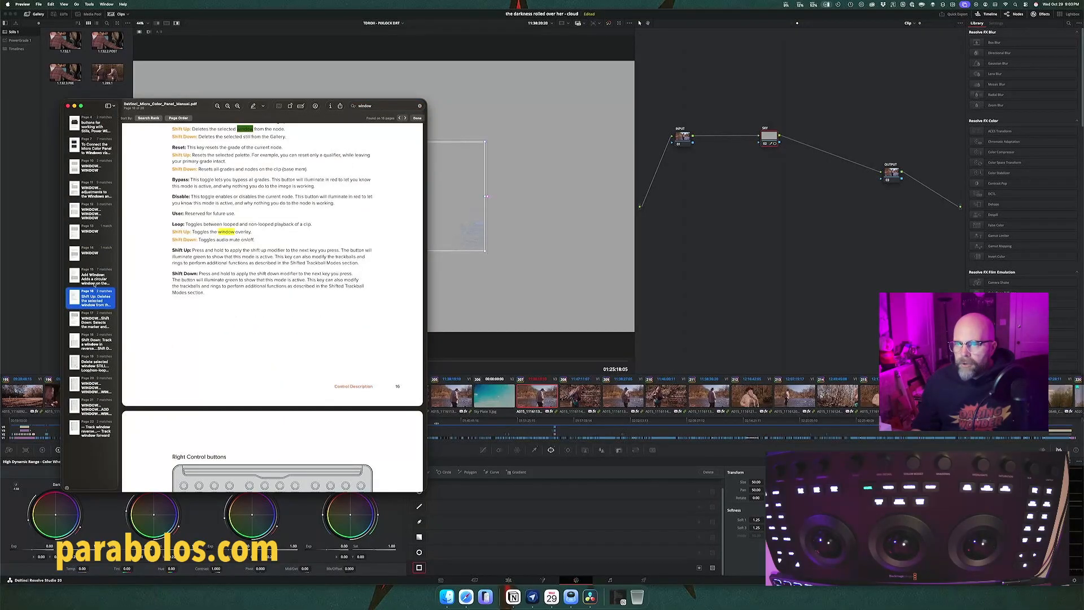
pyautogui.click(95, 344)
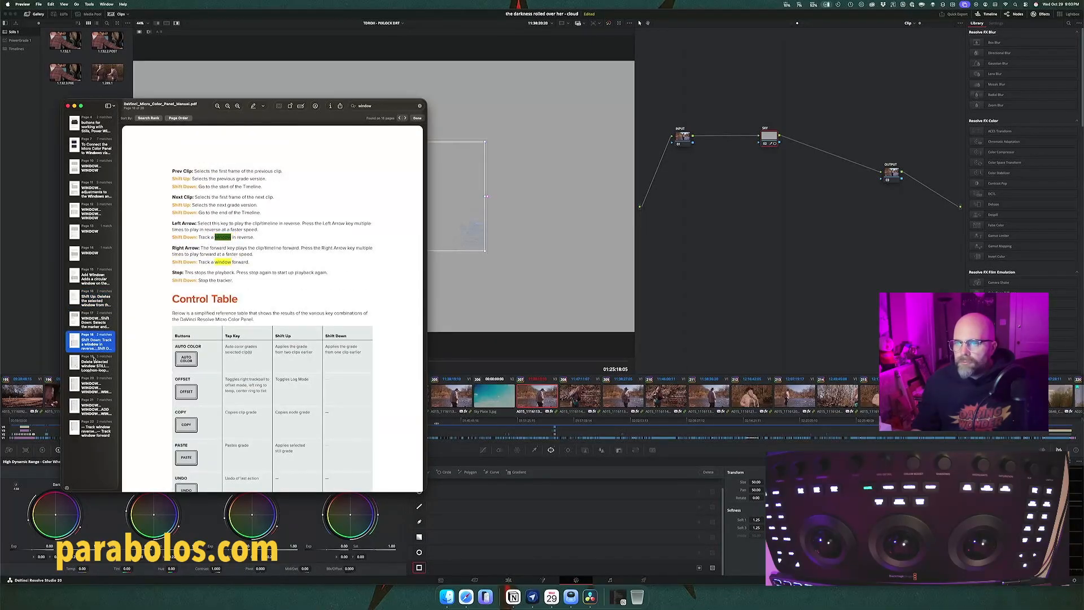
pyautogui.click(92, 167)
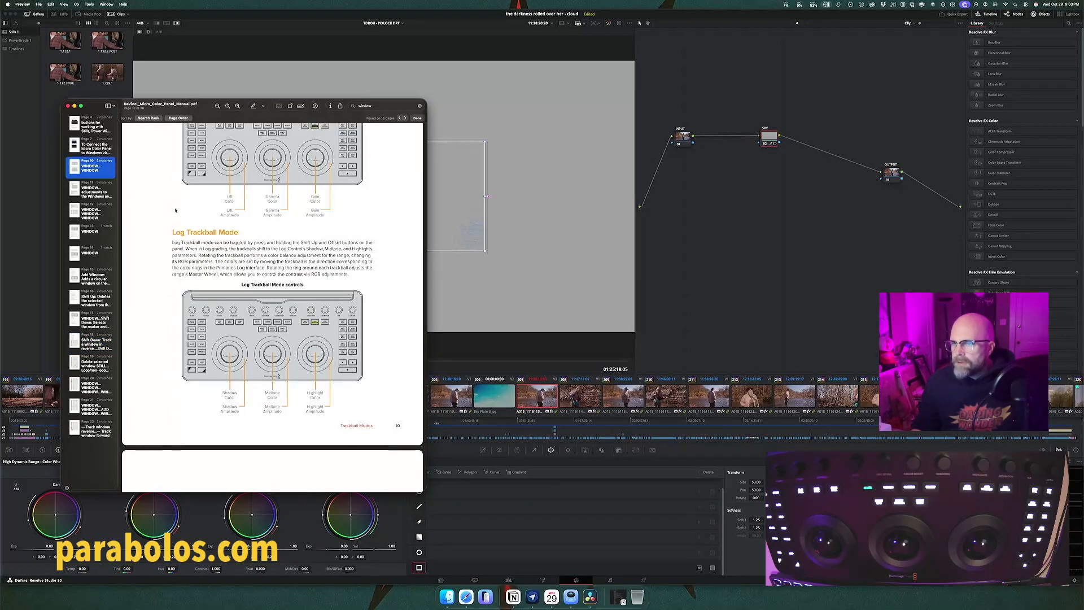
pyautogui.scroll(-10, 175, 210)
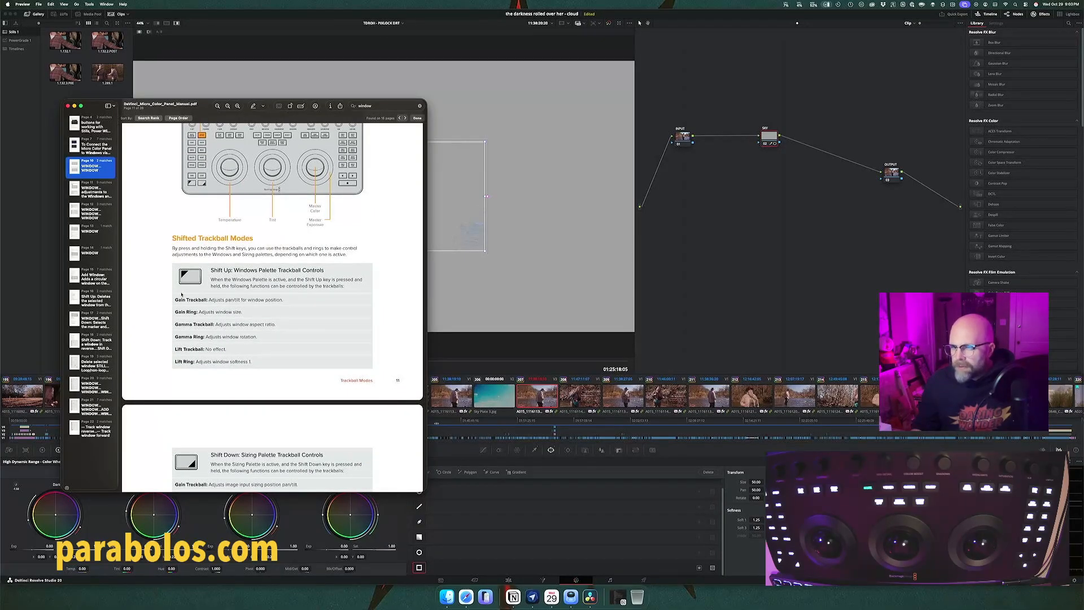
pyautogui.scroll(-1, 186, 366)
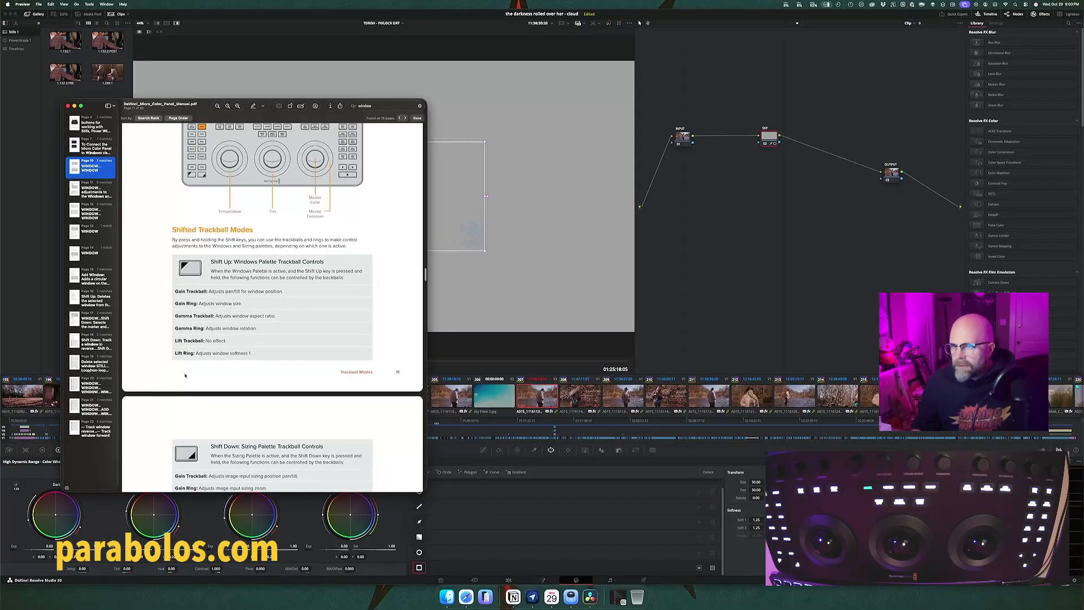
pyautogui.scroll(-5, 185, 375)
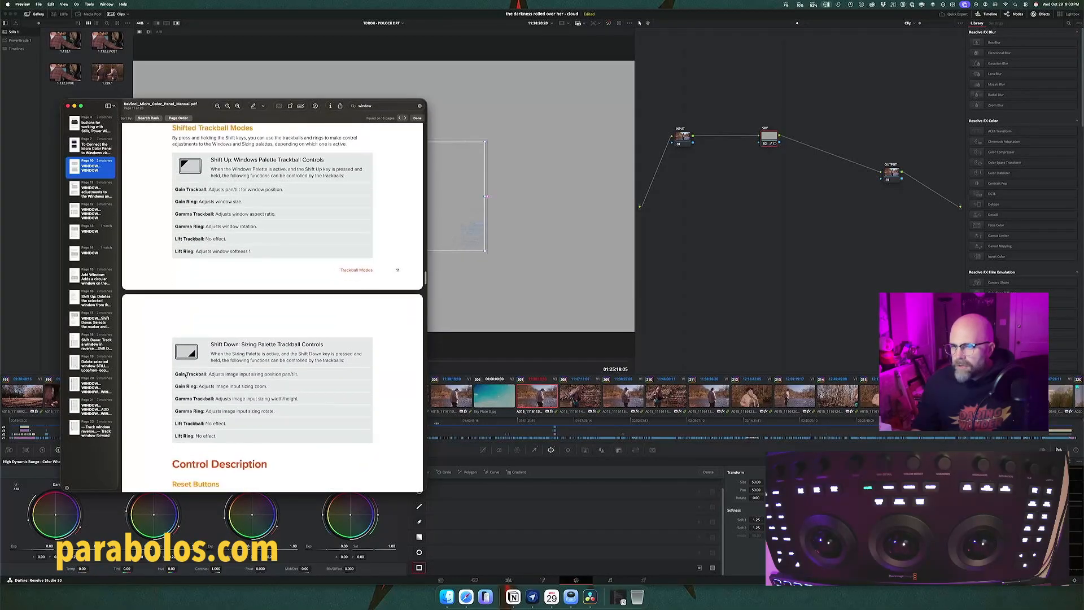
pyautogui.scroll(1, 187, 373)
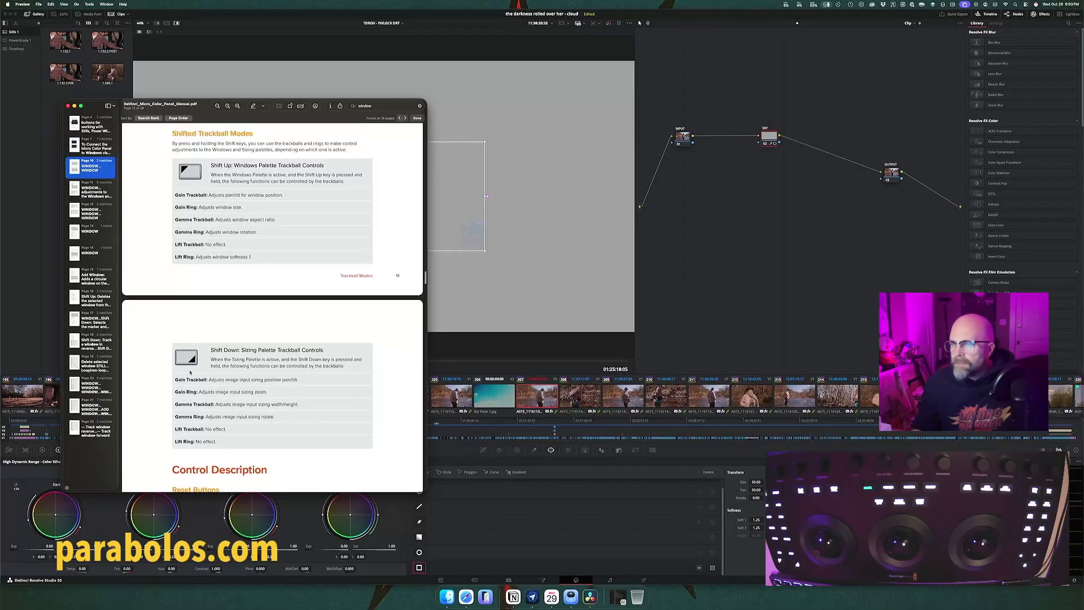
pyautogui.scroll(2, 202, 244)
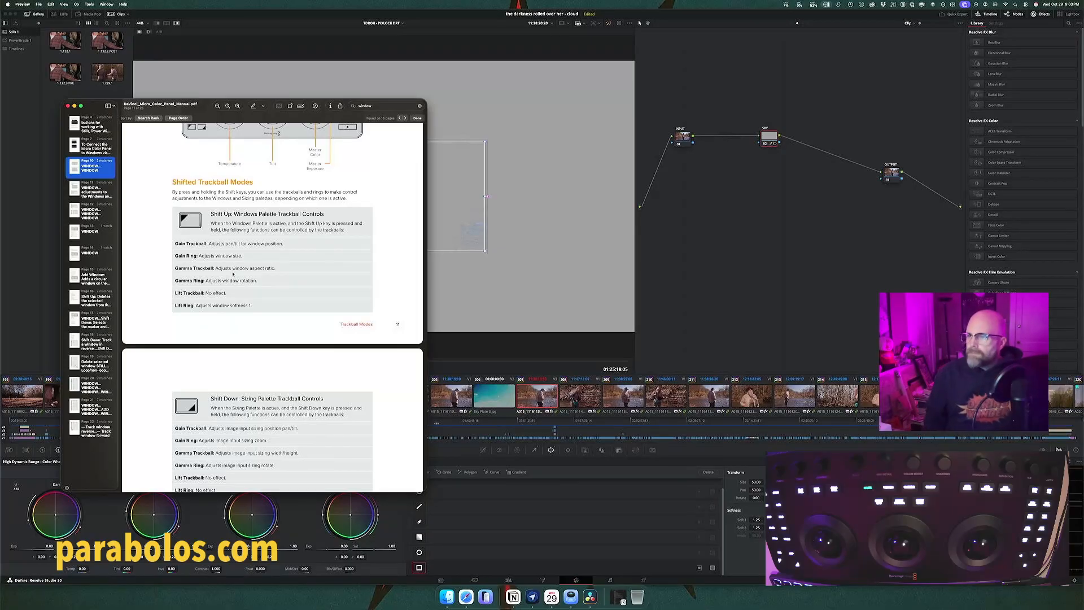
# Step: Return to DaVinci Resolve, stretch the linear window across the sky area, track it through the clip and nudge the INPUT and SKY nodes
pyautogui.press('super+Tab')
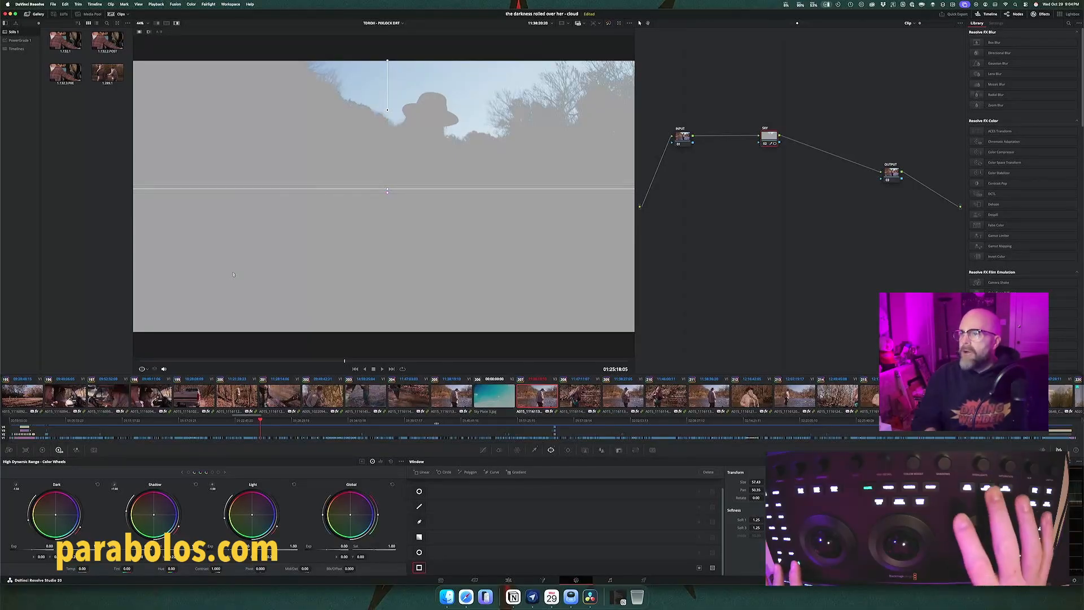
pyautogui.press('super+t')
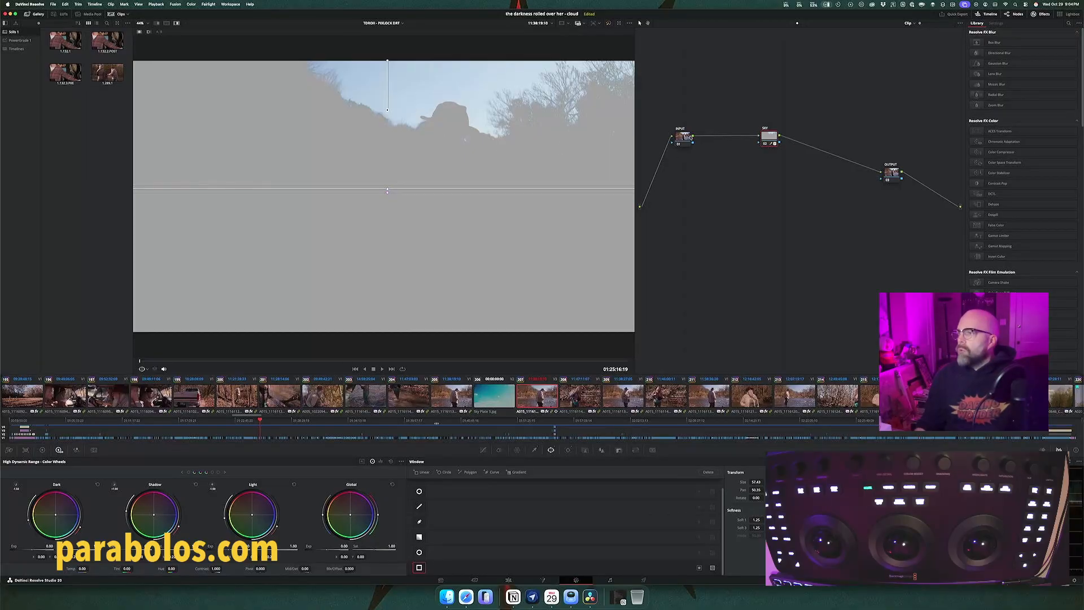
pyautogui.moveTo(691, 137); pyautogui.dragTo(786, 146)
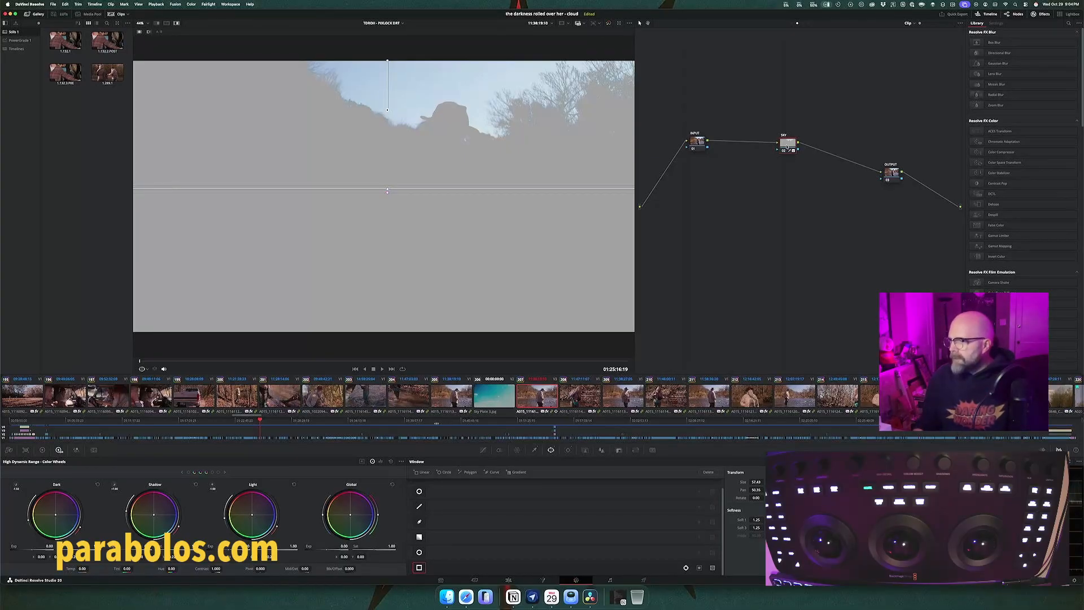
# Step: Examine the SKY node's key matte, HSL qualifier settings and Add Matte options without choosing a matte
pyautogui.click(619, 450)
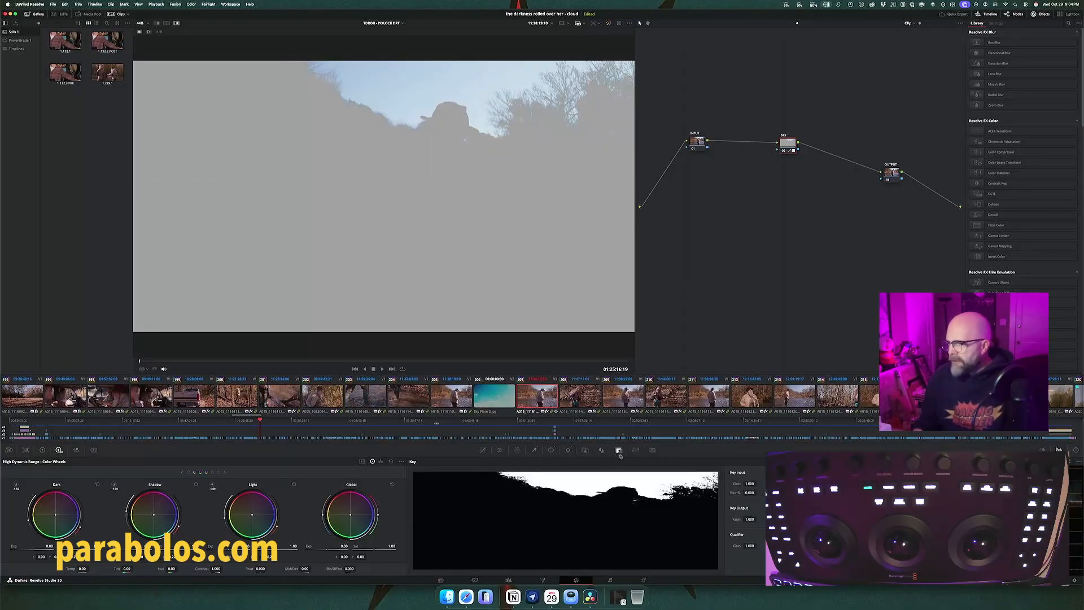
pyautogui.click(534, 450)
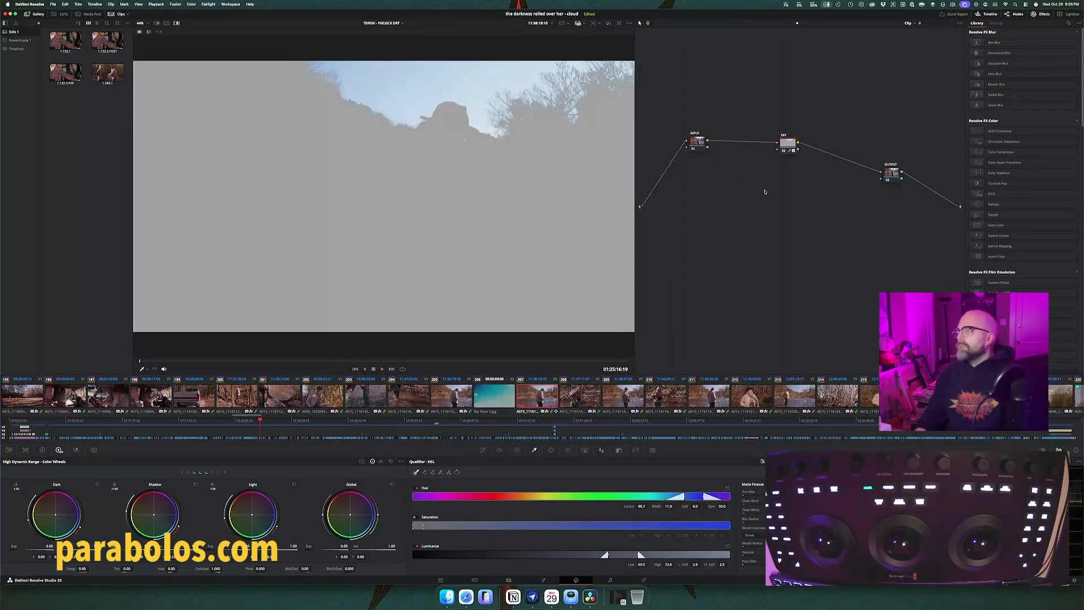
pyautogui.rightClick(788, 144)
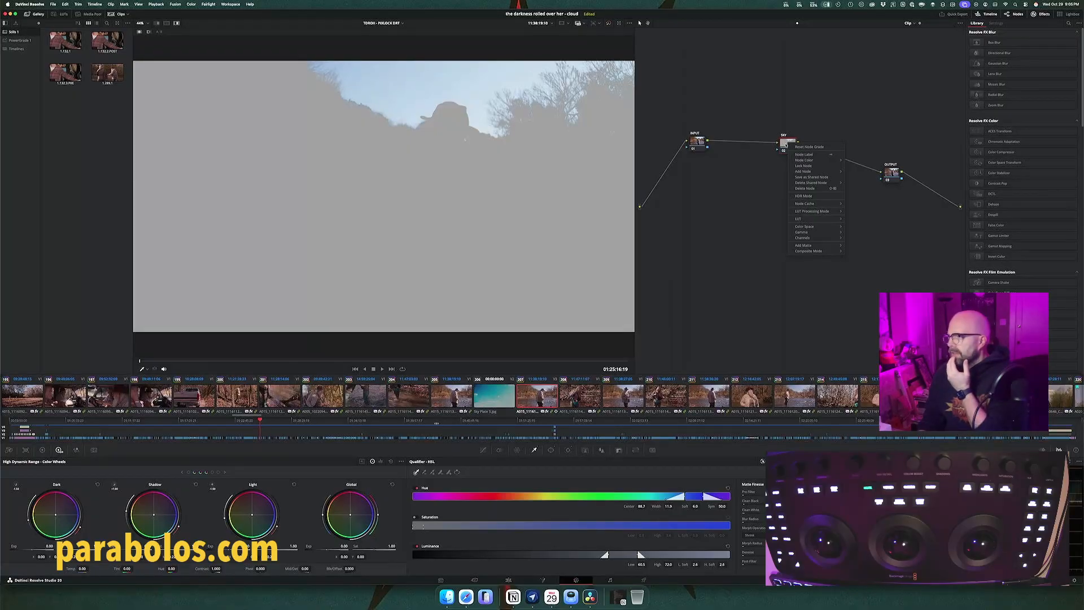
pyautogui.moveTo(802, 249)
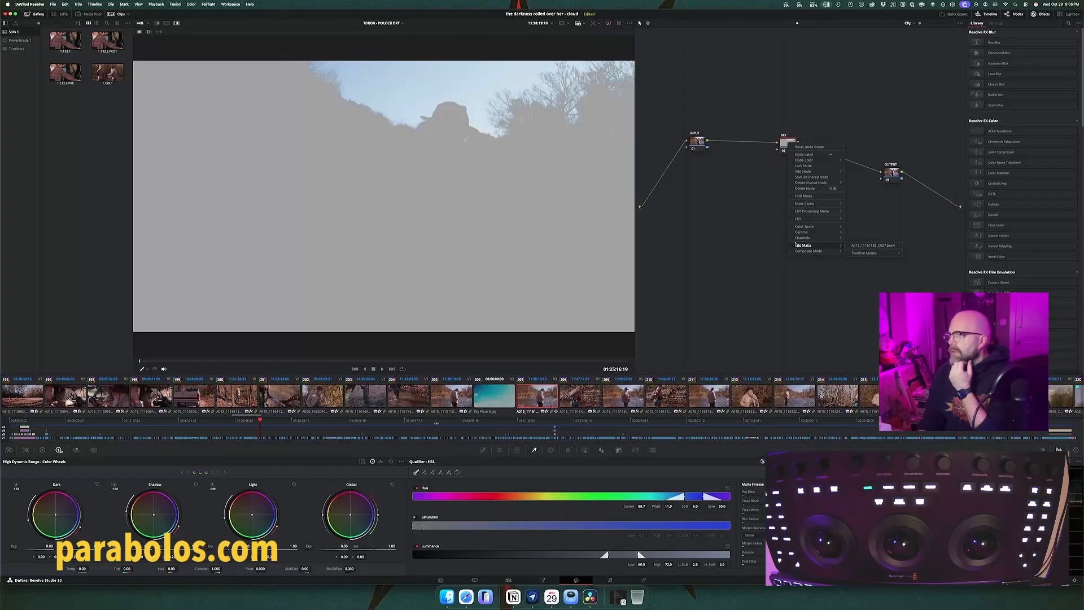
pyautogui.click(766, 245)
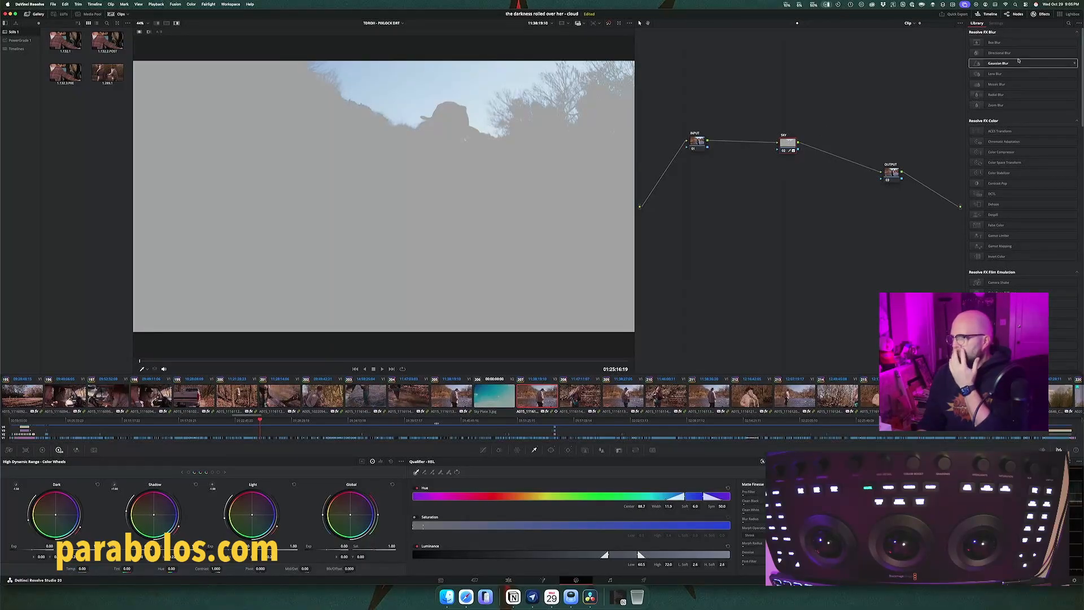
# Step: Search the effects library for "mat" and clear the search
pyautogui.click(1068, 23)
pyautogui.write('mat')
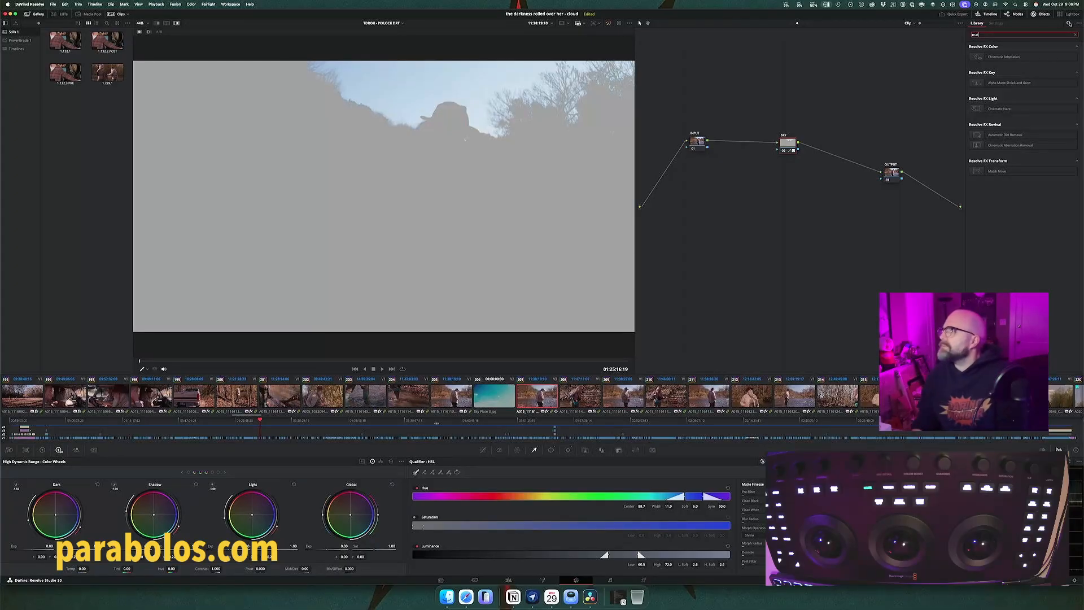
pyautogui.click(1076, 35)
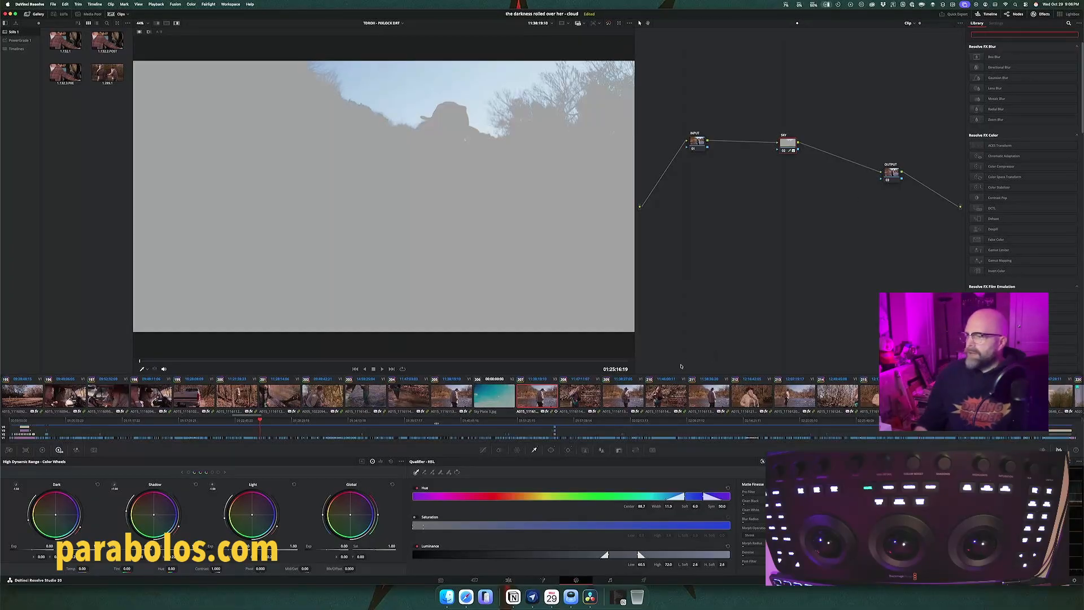
# Step: Invert the SKY node's key output so that everything except the sky is selected
pyautogui.click(619, 450)
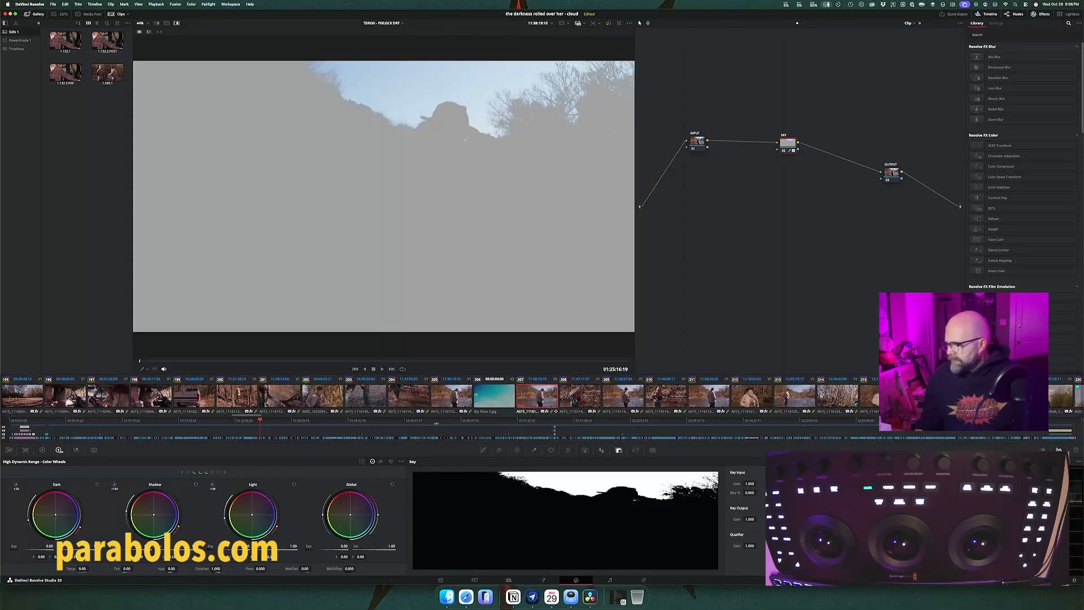
pyautogui.click(796, 508)
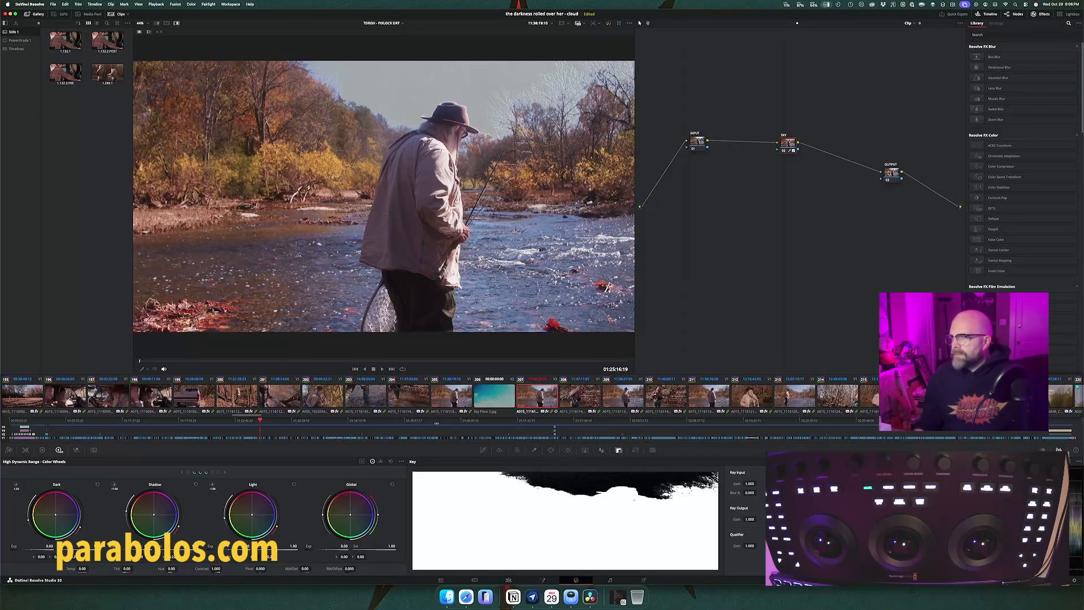
pyautogui.click(789, 150)
pyautogui.click(789, 151)
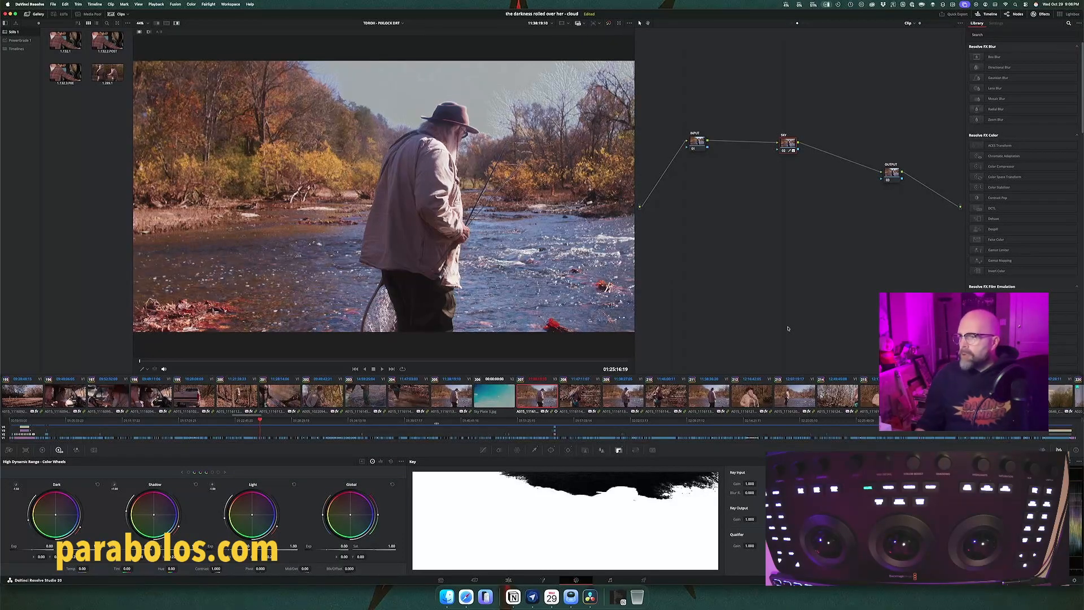
# Step: Switch to Safari, bring the ChatGPT window forward and open the Post-Production project in a new tab
pyautogui.press('super+Tab')
pyautogui.press('super+Tab')
pyautogui.press('super+Tab')
pyautogui.press('super+Tab')
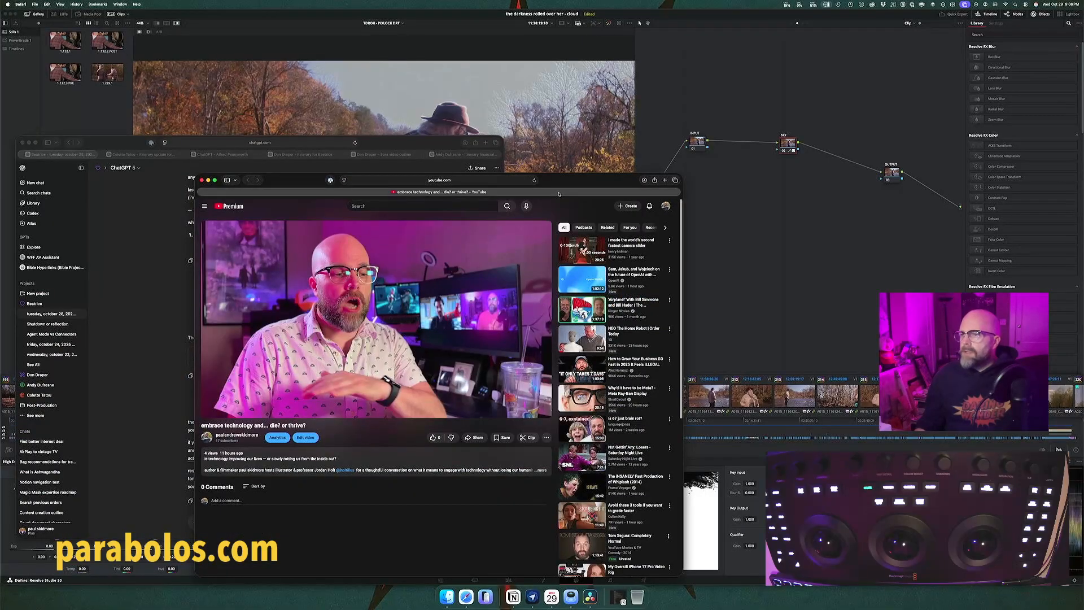
pyautogui.click(410, 142)
pyautogui.moveTo(410, 142); pyautogui.dragTo(485, 148)
pyautogui.click(561, 148)
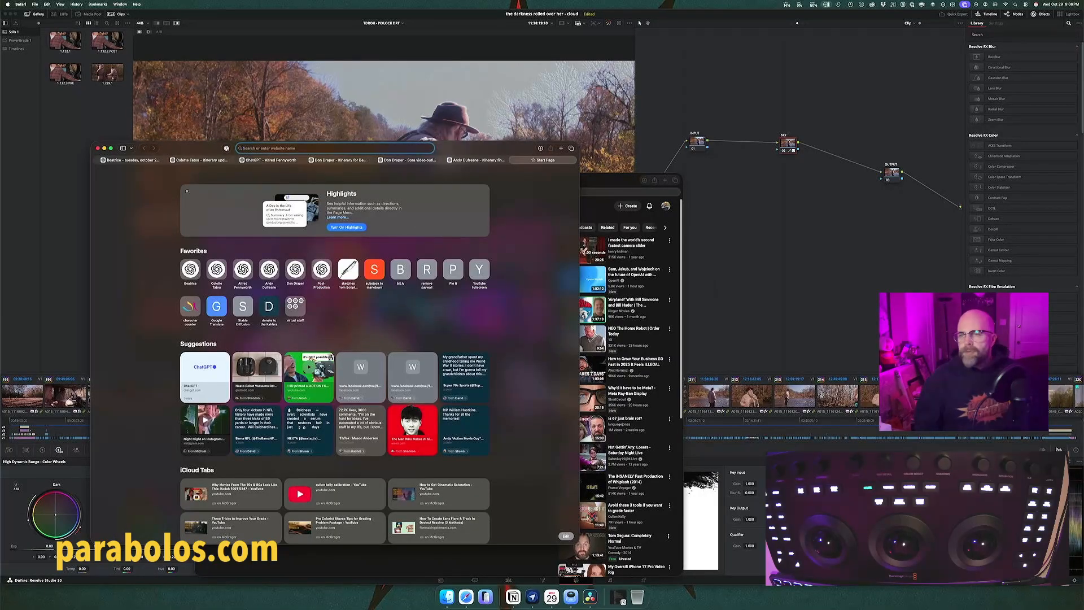
pyautogui.click(320, 269)
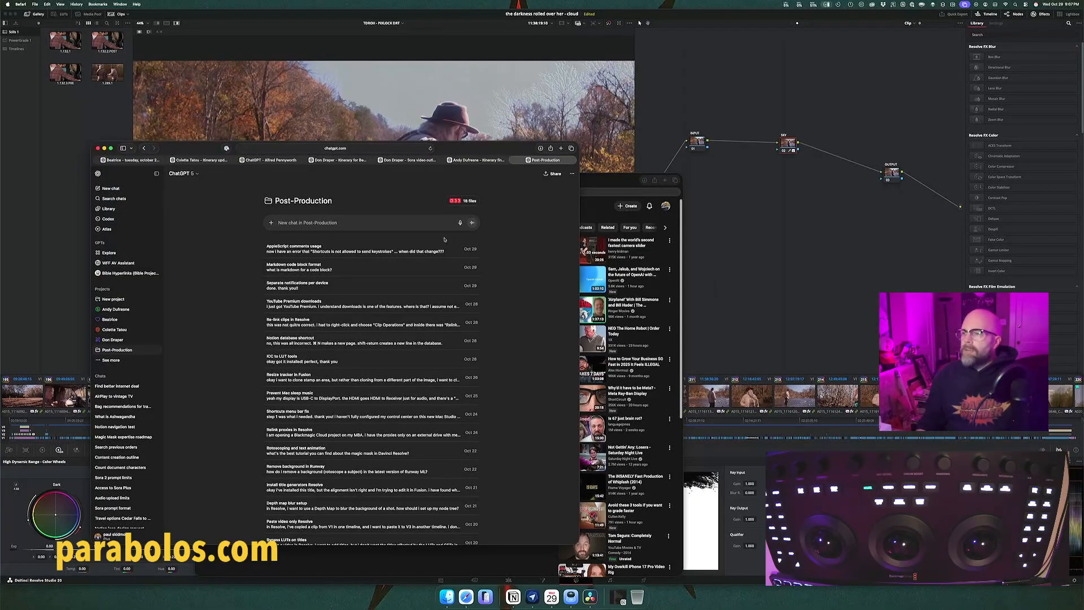
# Step: Review the Post-Production project's instructions and its list of project files, leaving both unchanged
pyautogui.click(571, 173)
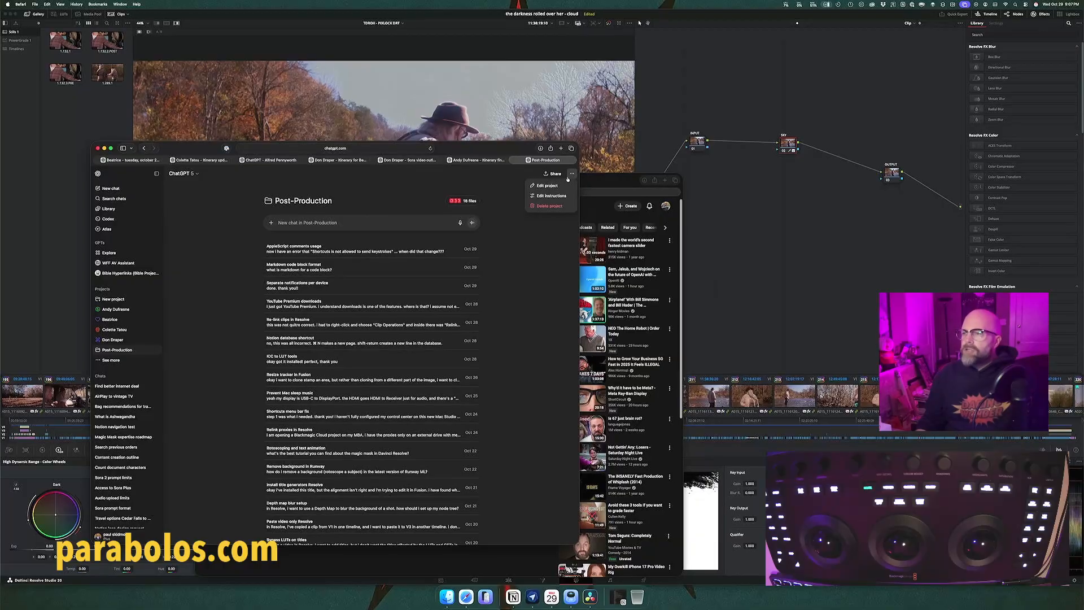
pyautogui.click(550, 195)
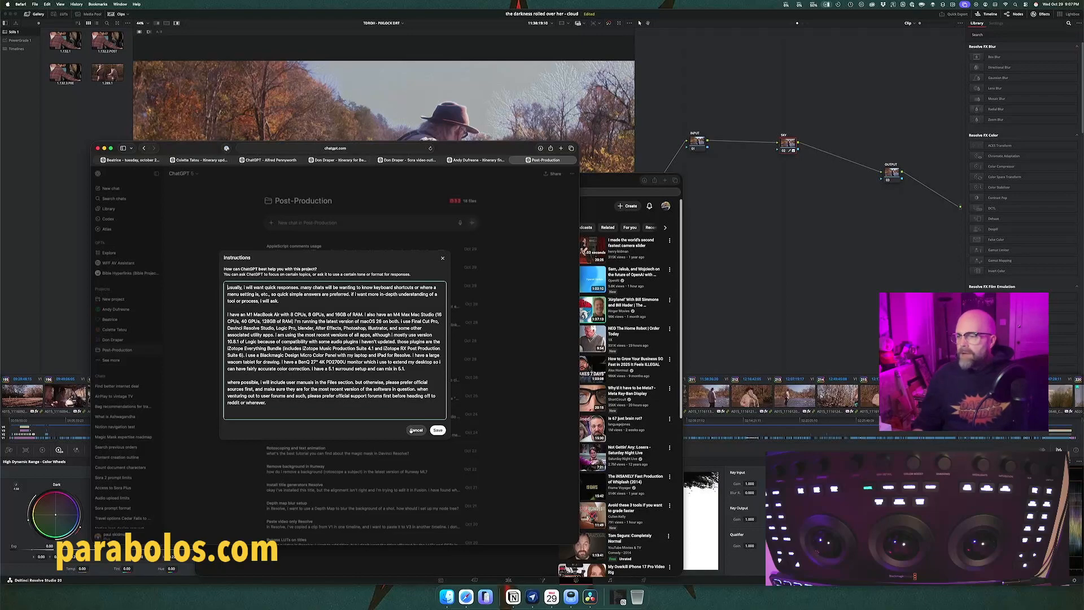
pyautogui.click(415, 430)
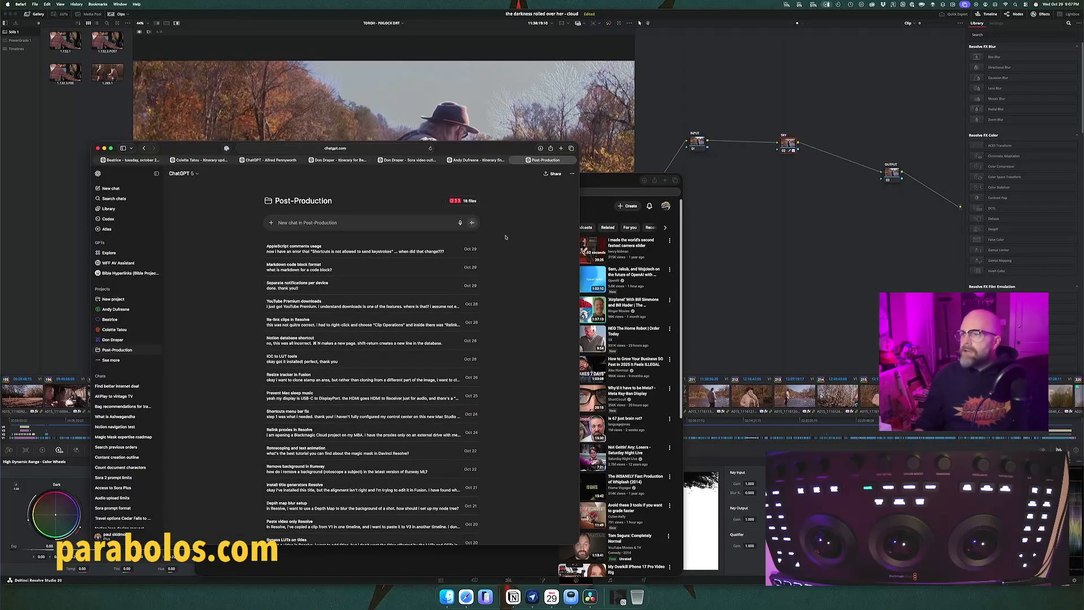
pyautogui.click(473, 202)
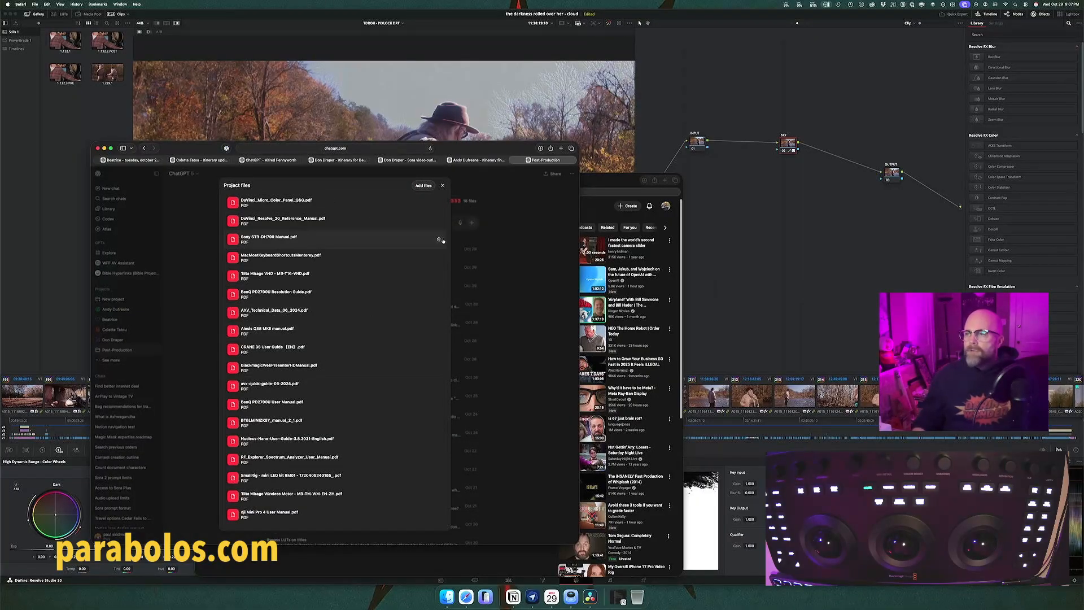
pyautogui.click(442, 186)
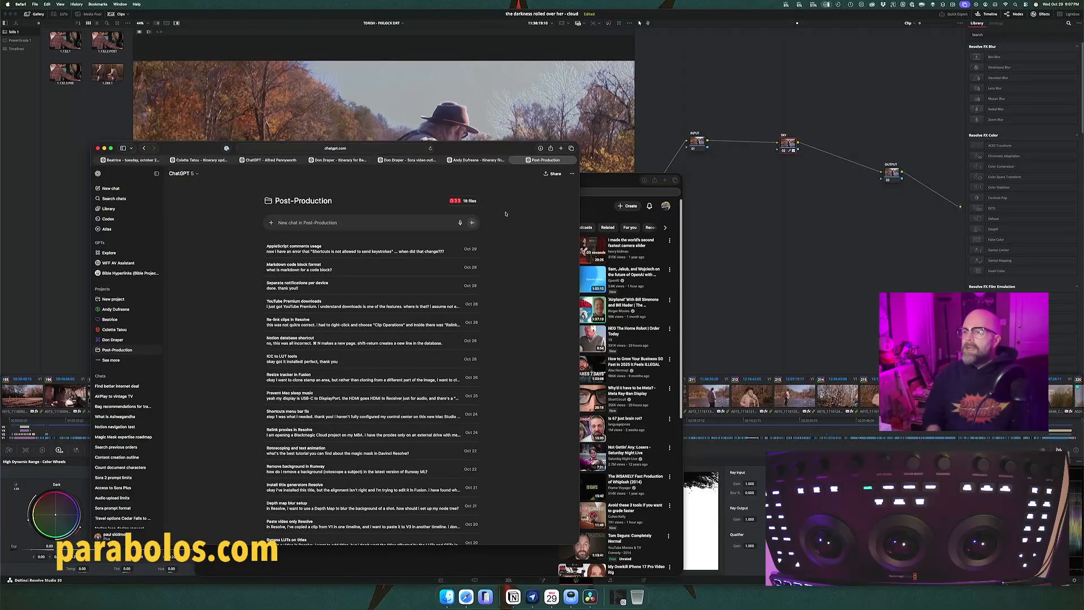
# Step: Ask ChatGPT in the Post-Production project how to make the sky, already qualified in a color-page node, transparent in Resolve for a cloud photo replacement
pyautogui.click(415, 221)
pyautogui.write('in R')
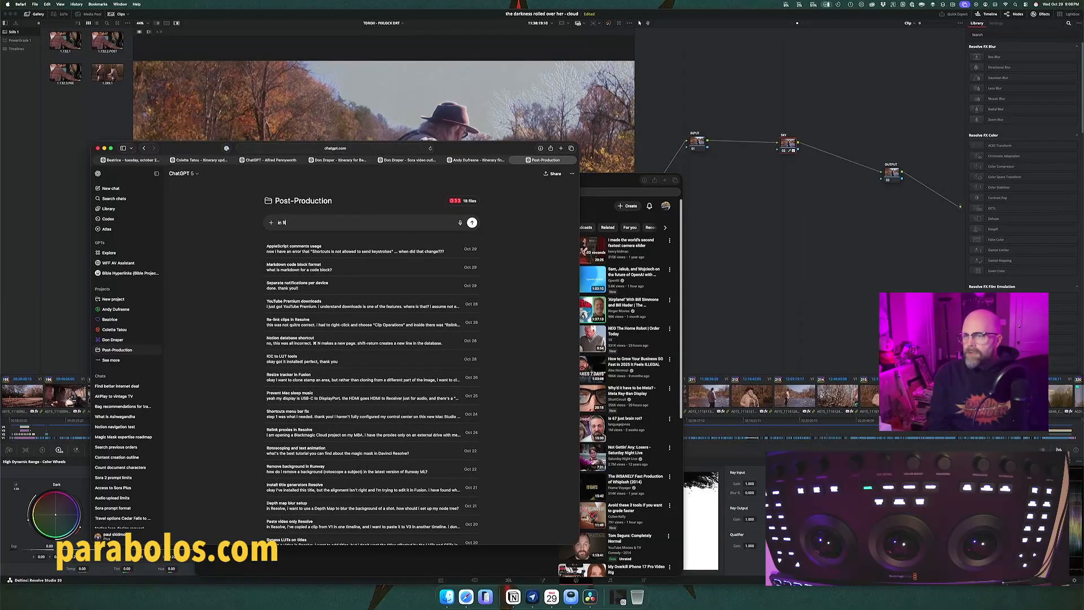
pyautogui.write('esolve, ')
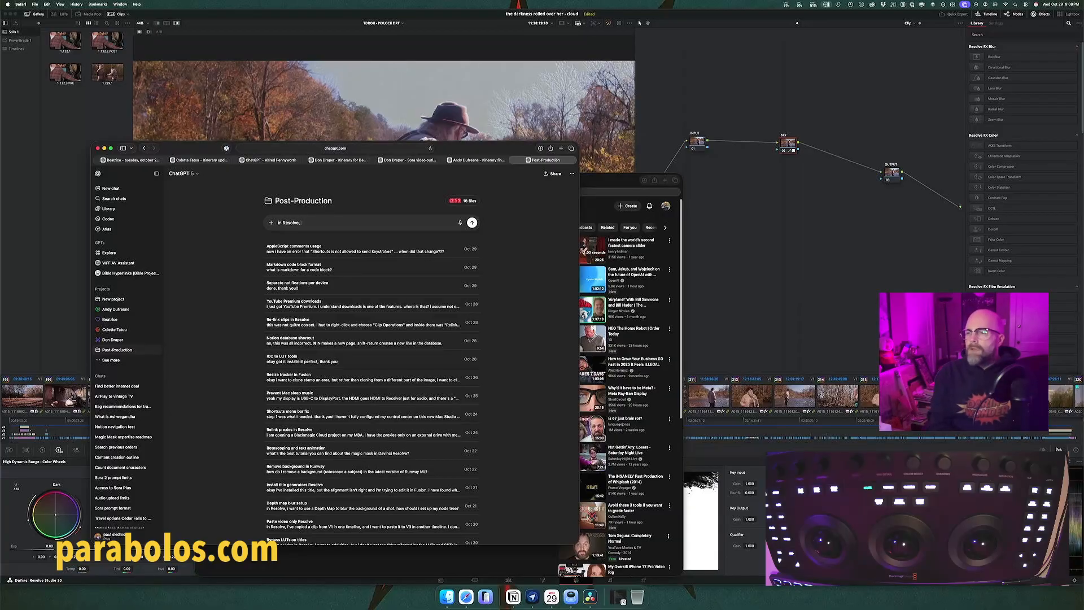
pyautogui.write('i want to knock out a sk')
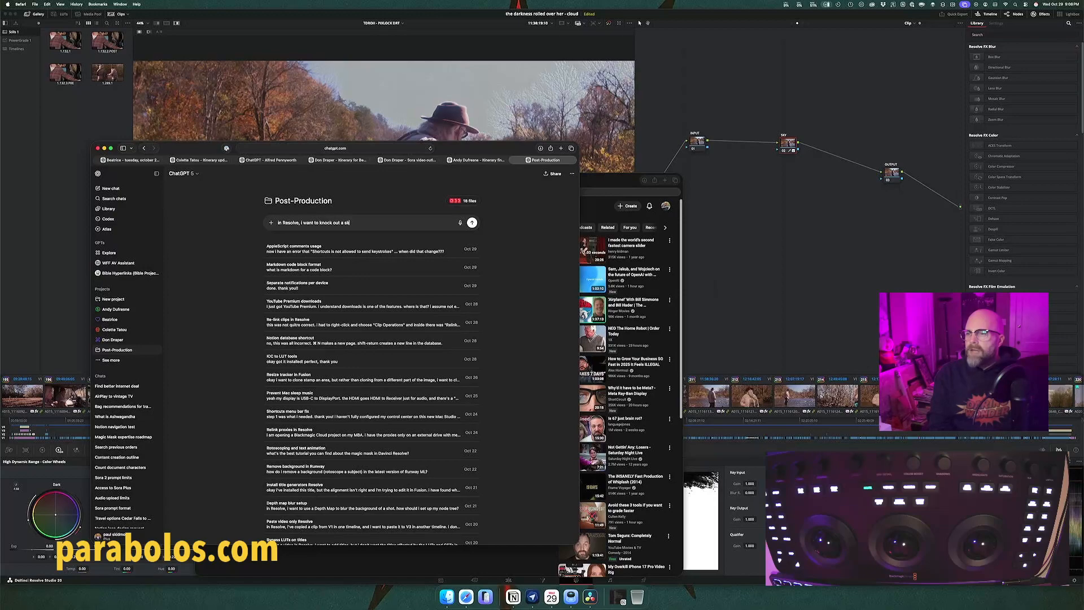
pyautogui.write('y and replace it with a photo i')
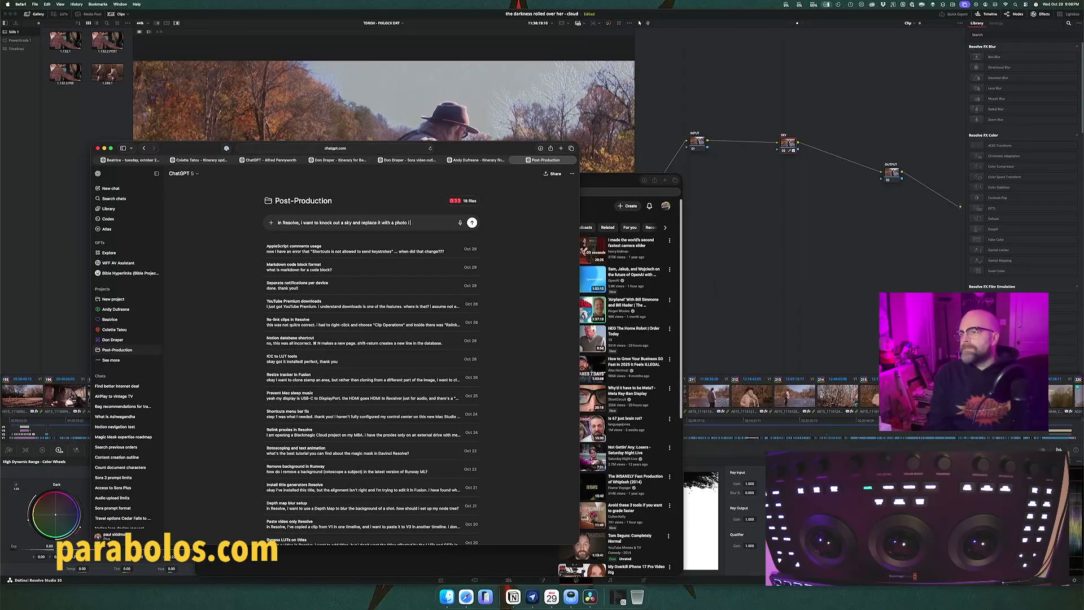
pyautogui.write(' have of clouds')
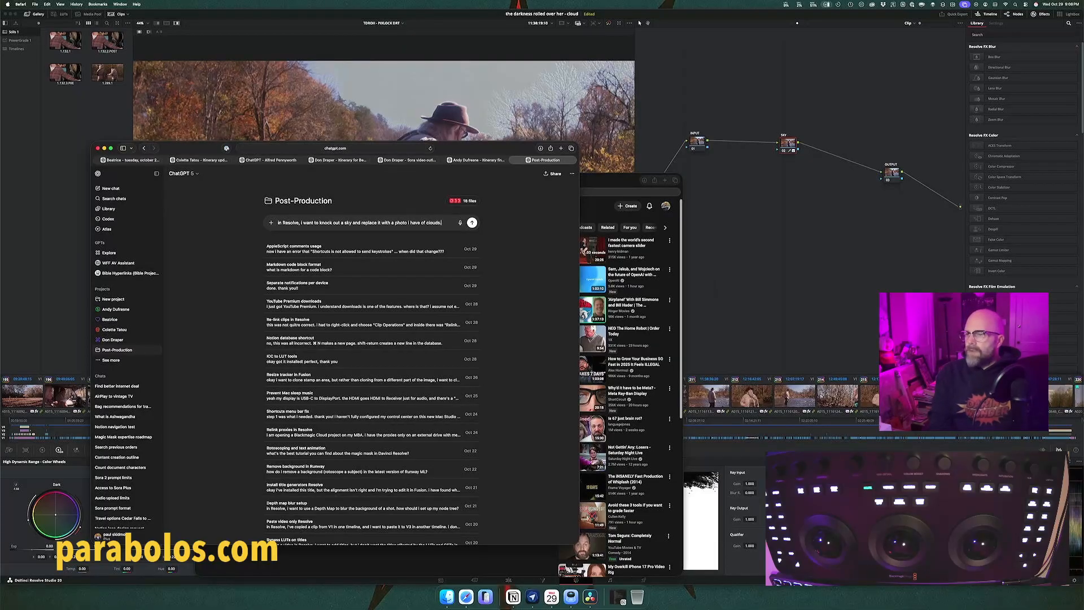
pyautogui.write('. i have the')
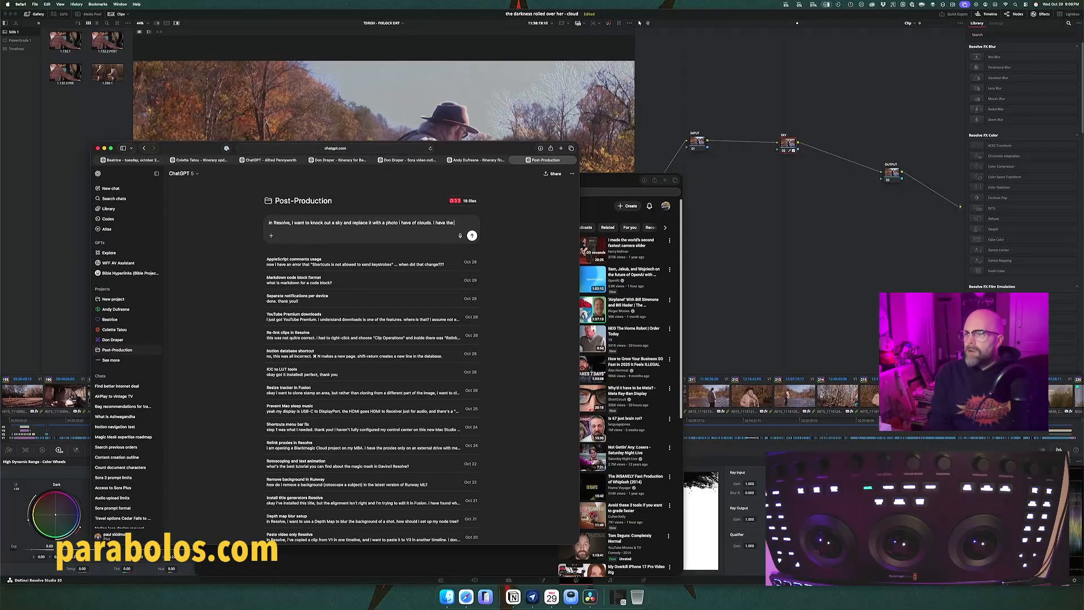
pyautogui.write(' sky qualified')
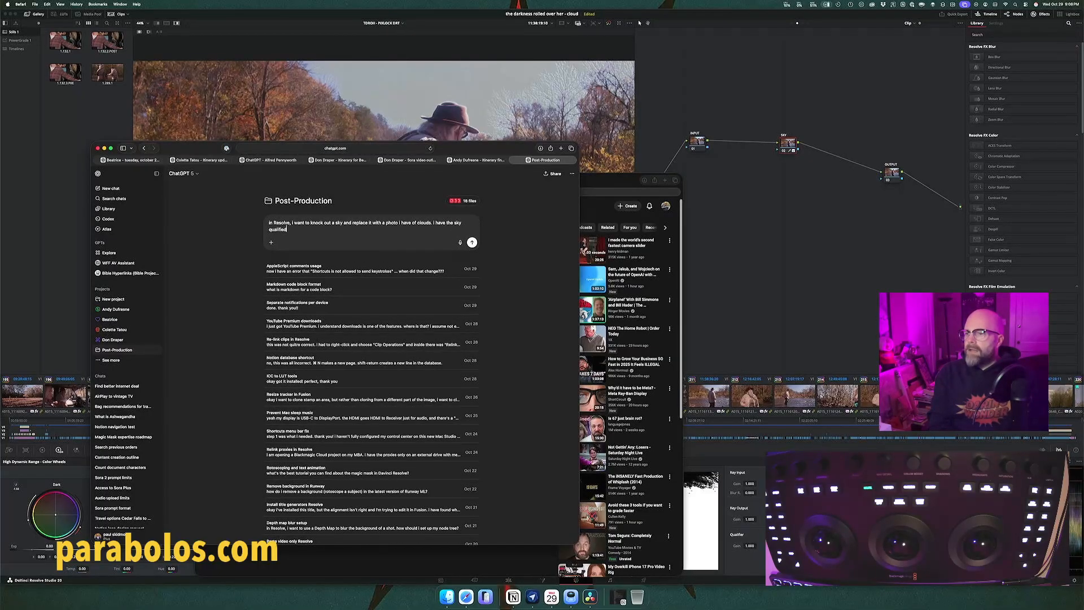
pyautogui.write(' in a node in the color page, bu')
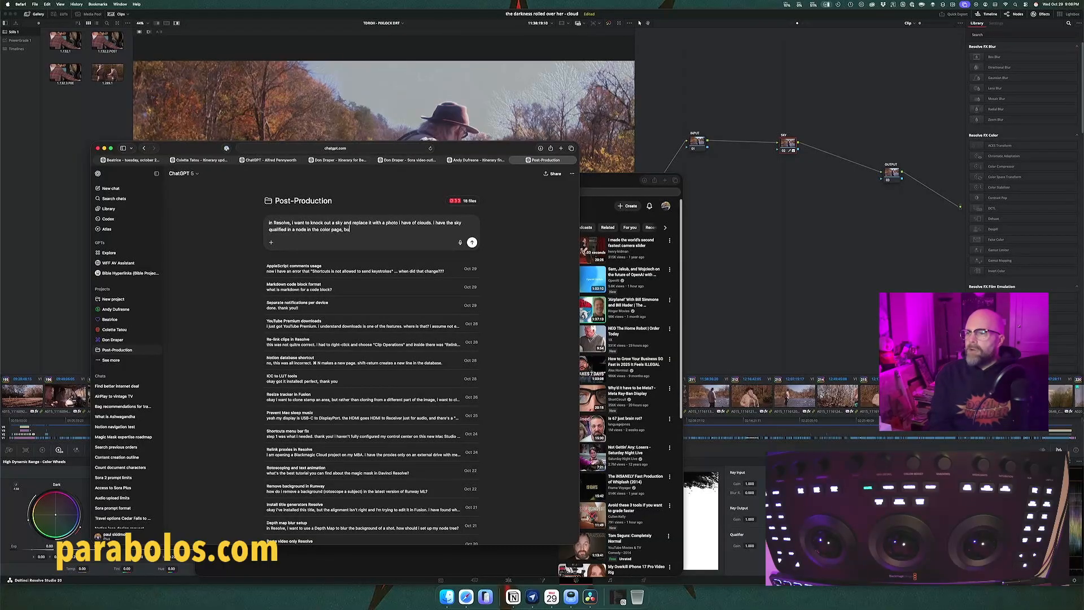
pyautogui.write("t don't remember how to now make it transparent.")
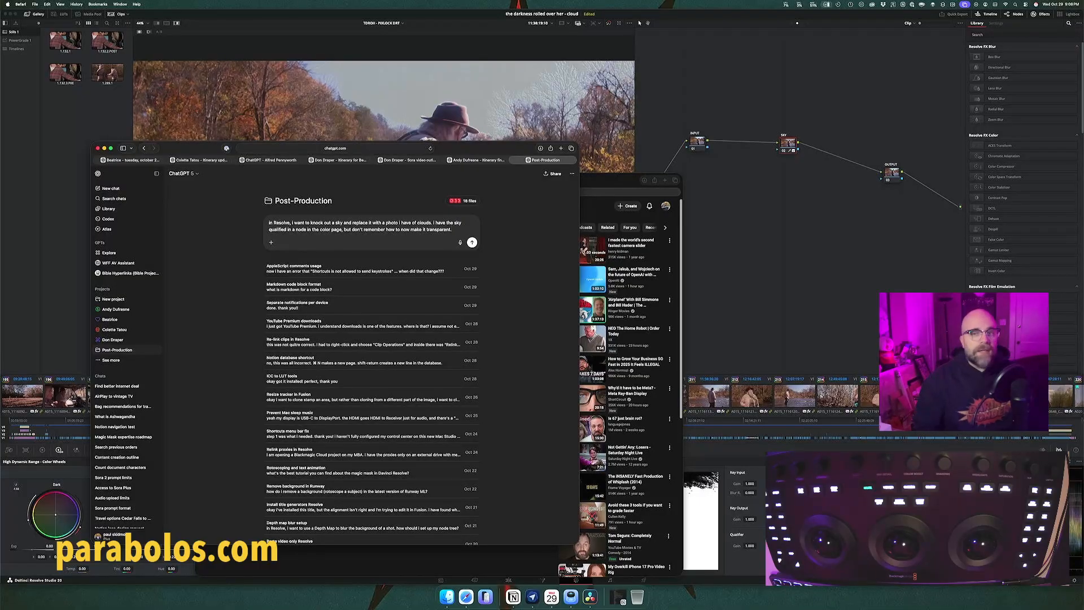
pyautogui.press('Return')
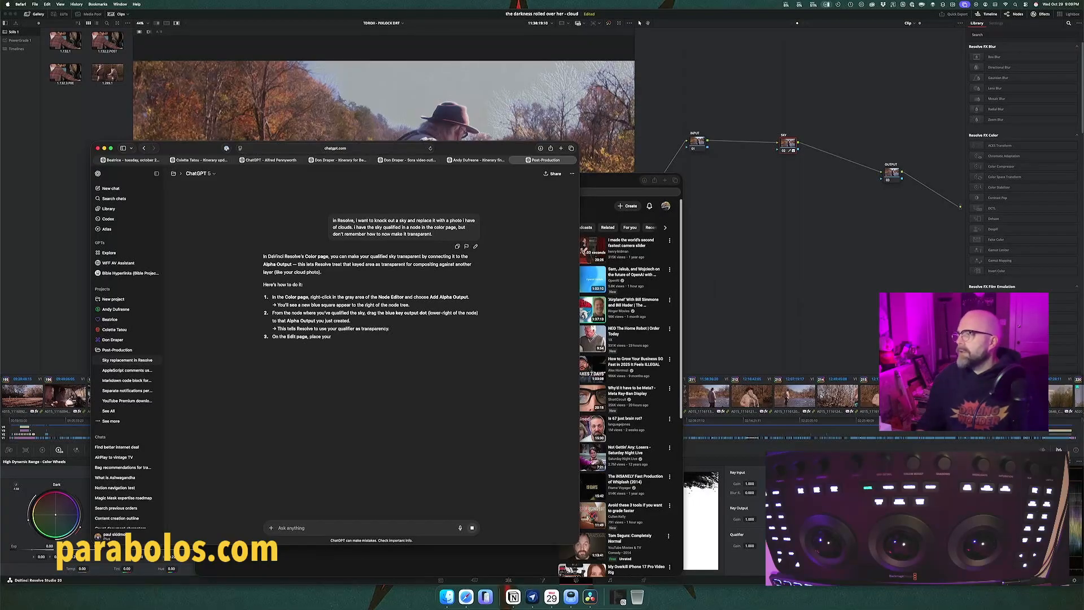
# Step: Switch to DaVinci Resolve, add an alpha output, route the SKY node's key through OUTPUT into it, and toggle the grade bypass
pyautogui.rightClick(947, 223)
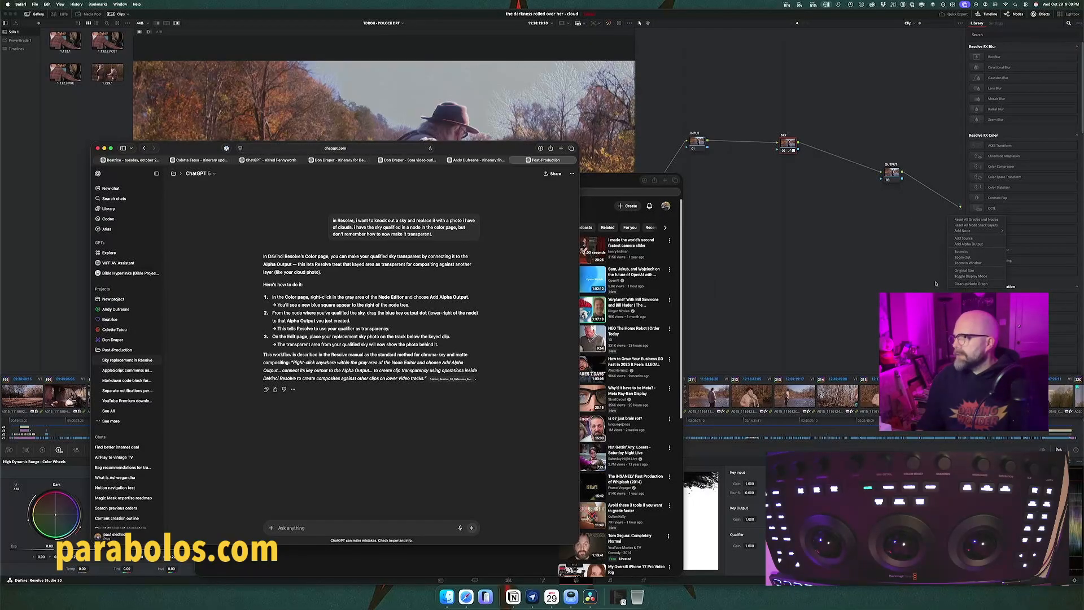
pyautogui.click(935, 283)
pyautogui.rightClick(933, 238)
pyautogui.click(948, 264)
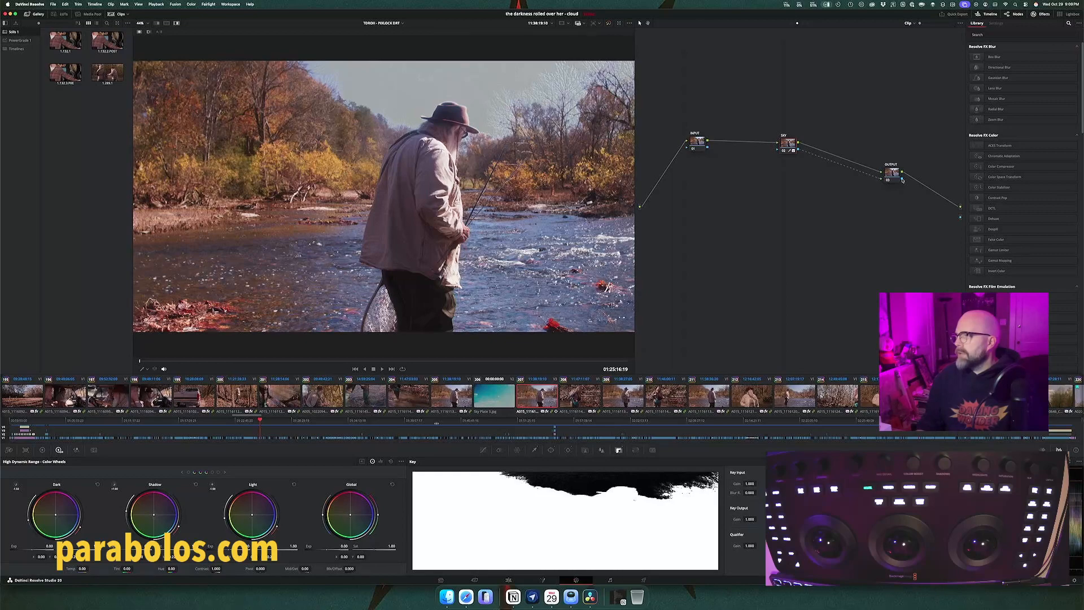
pyautogui.moveTo(902, 180); pyautogui.dragTo(960, 216)
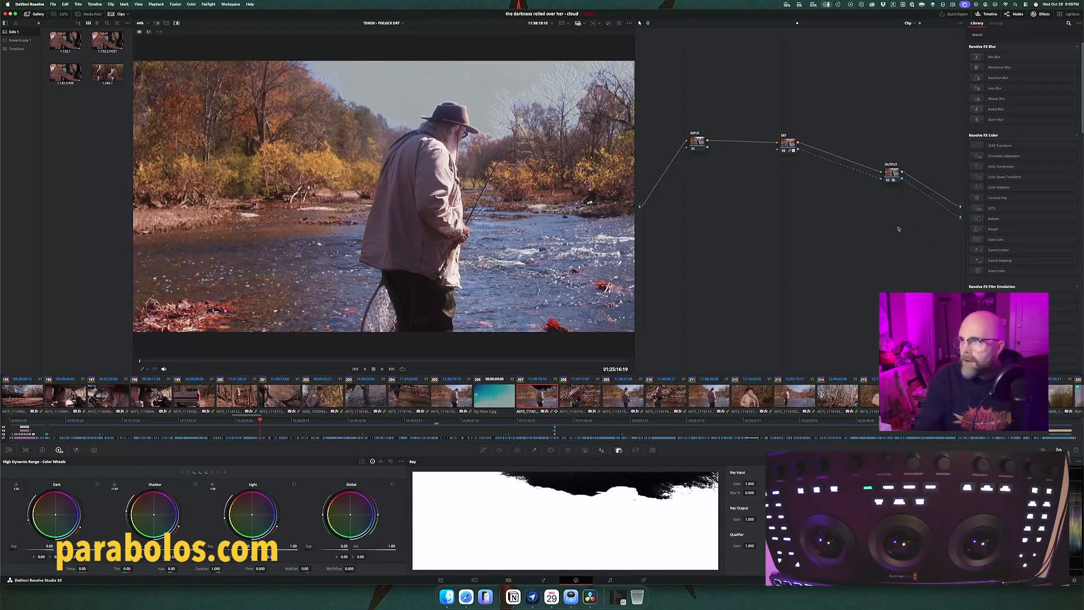
pyautogui.hotkey('shift', 'd')
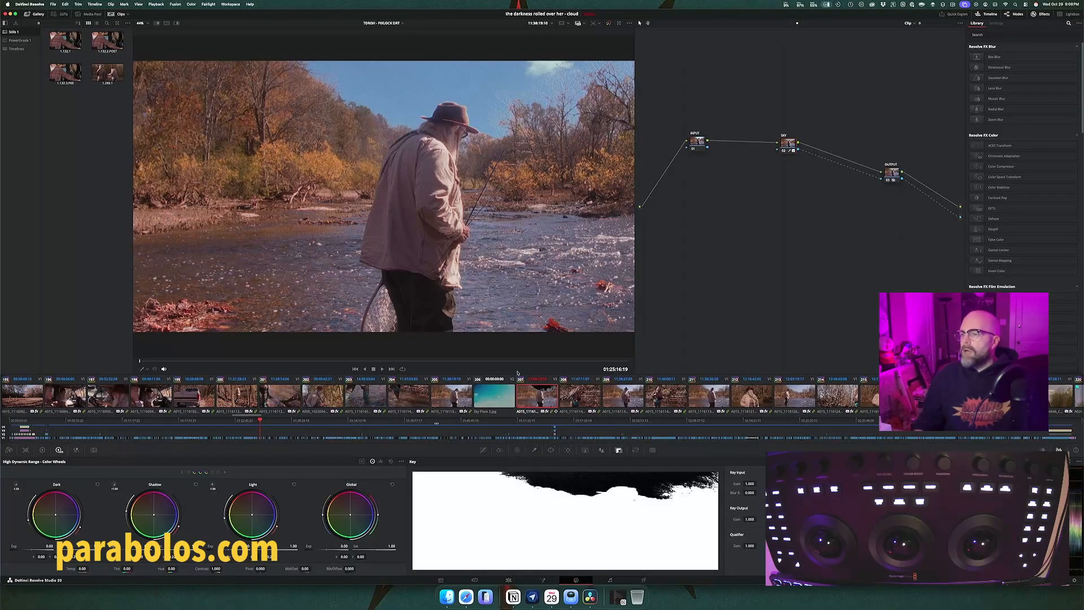
# Step: Resize the sky plate clip to a zoom just over 1, with pan at about -282 and tilt at about 1382
pyautogui.click(498, 395)
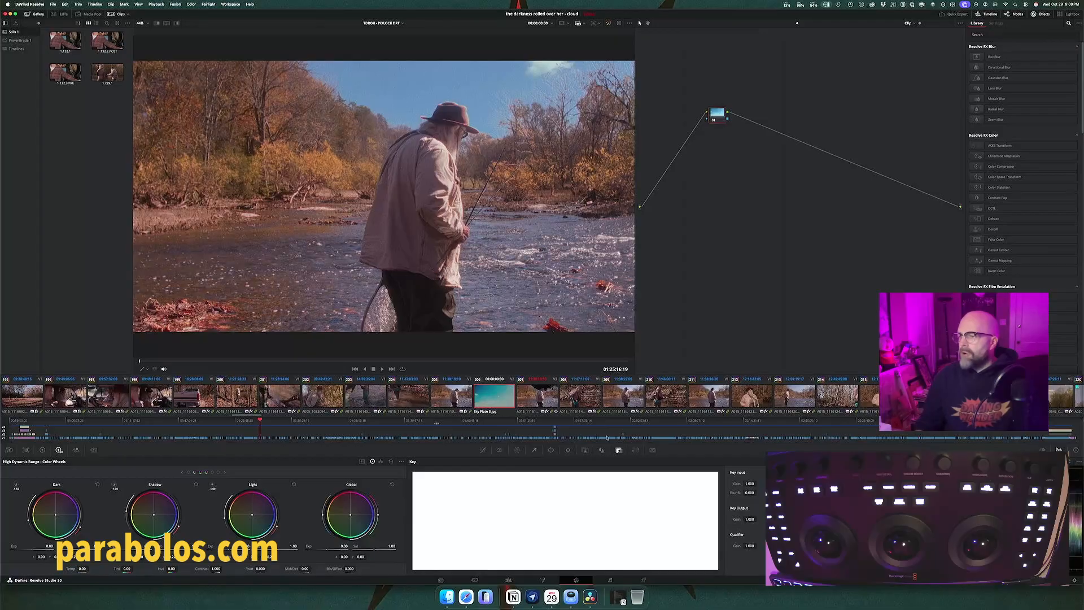
pyautogui.click(635, 450)
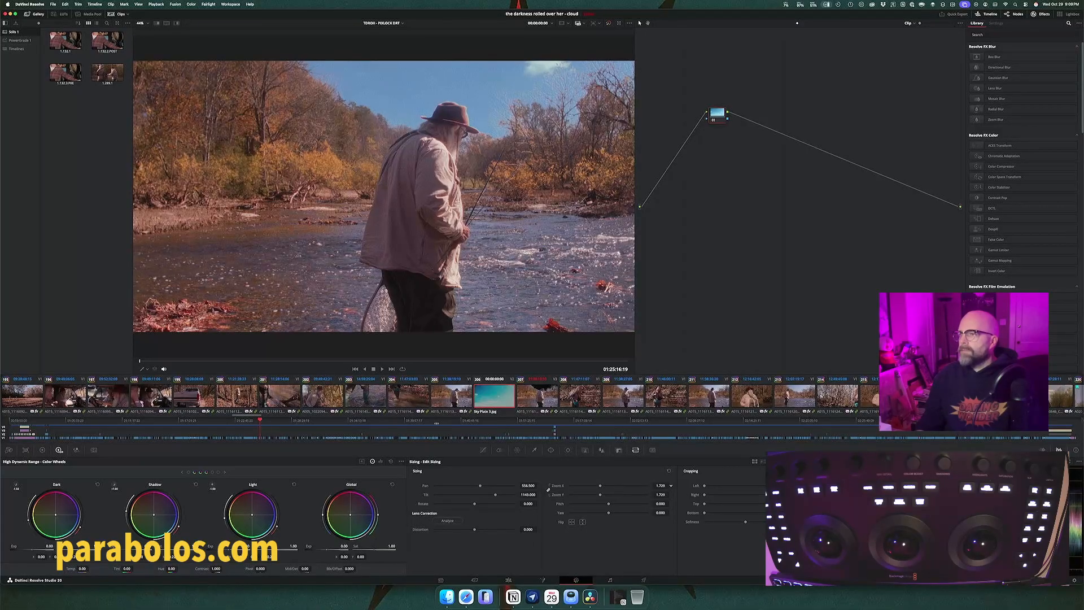
pyautogui.moveTo(660, 486); pyautogui.dragTo(615, 485)
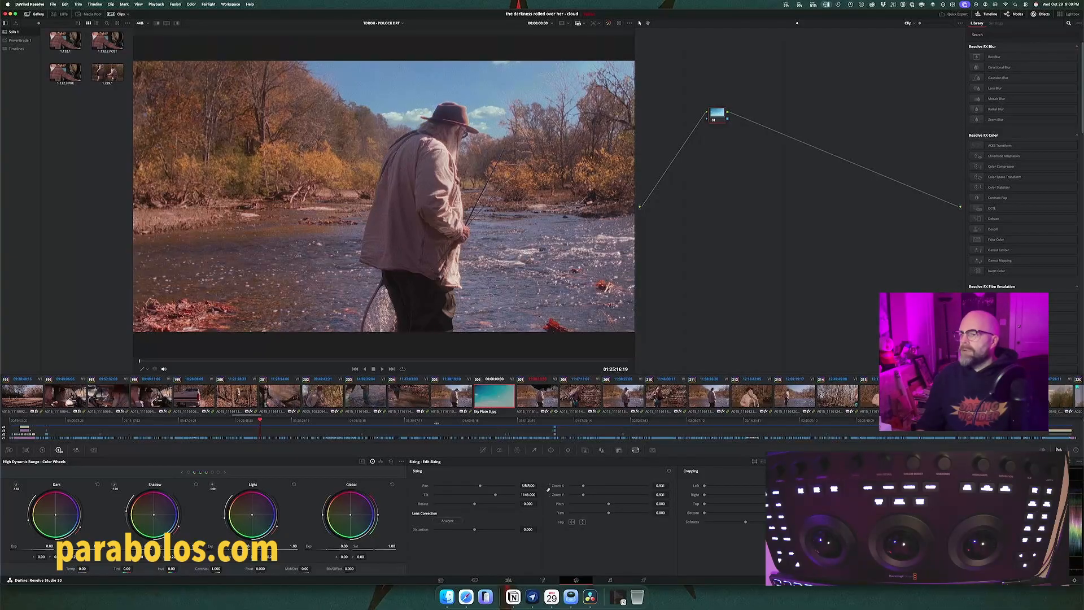
pyautogui.moveTo(527, 486); pyautogui.dragTo(359, 485)
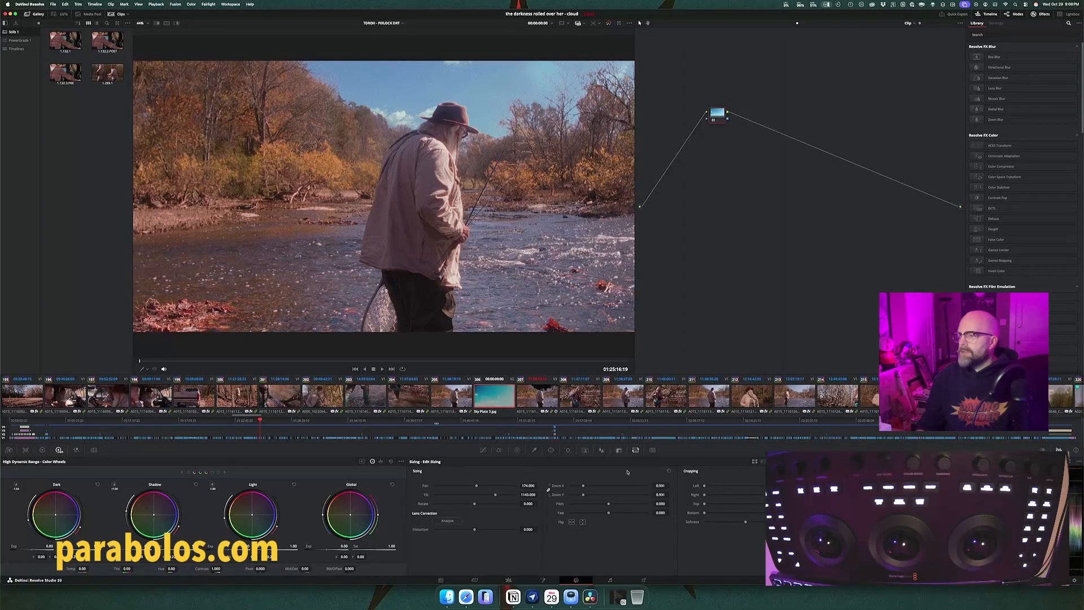
pyautogui.moveTo(659, 485); pyautogui.dragTo(668, 486)
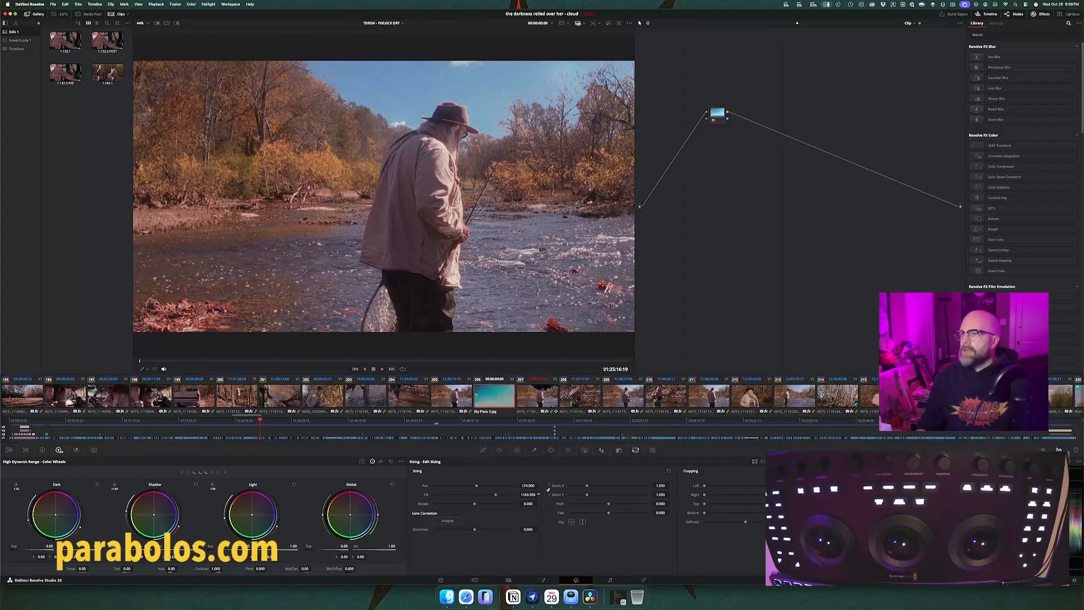
pyautogui.moveTo(528, 495); pyautogui.dragTo(537, 494)
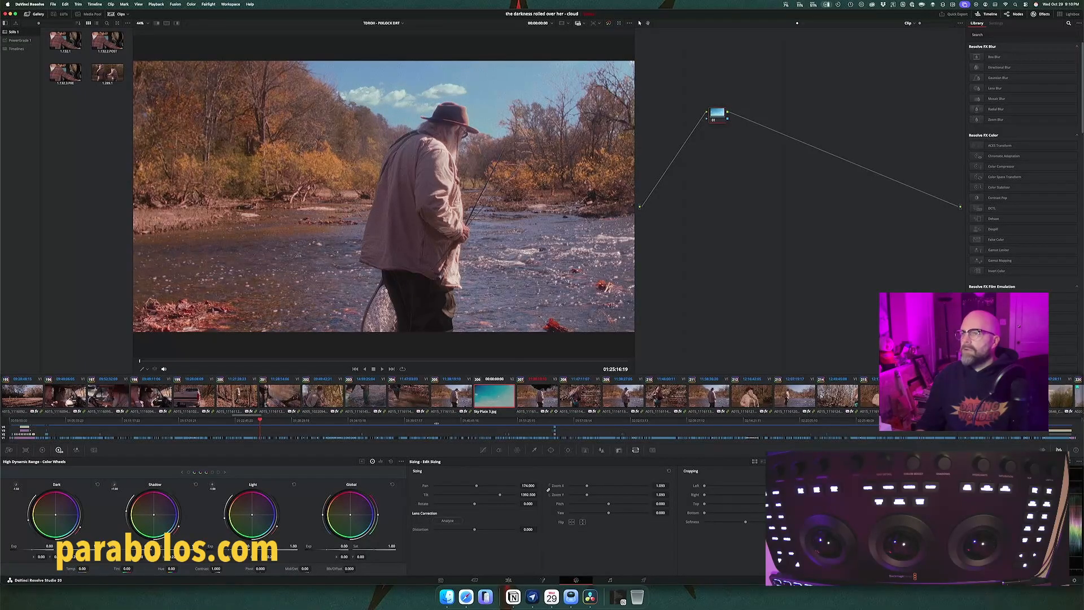
pyautogui.moveTo(548, 489); pyautogui.dragTo(547, 488)
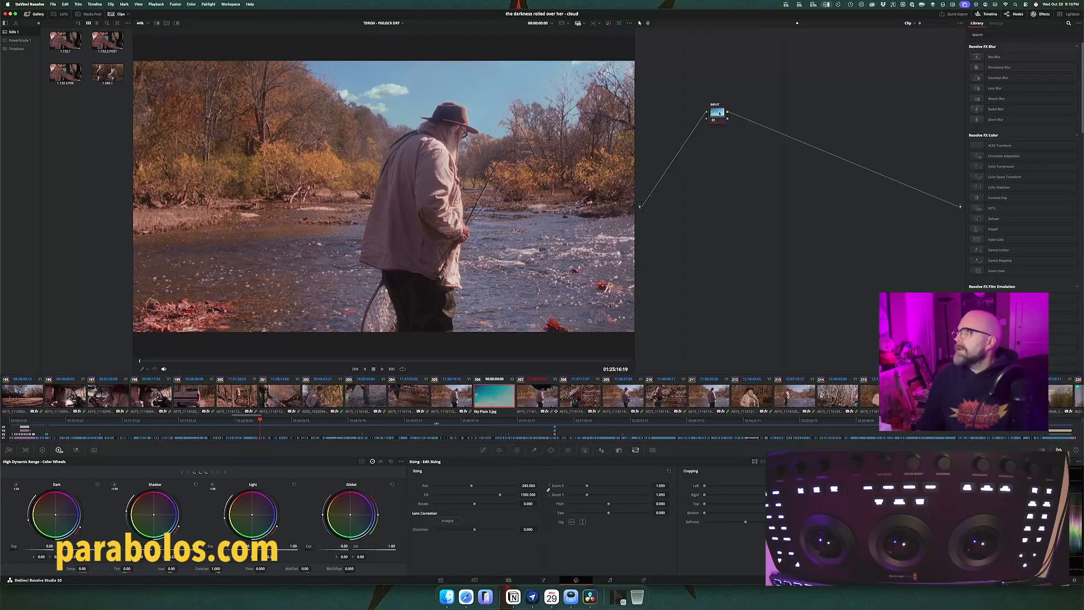
# Step: Label the sky plate's node INPUT, add two serial nodes, name the last one OUTPUT, and spread the three nodes apart
pyautogui.moveTo(718, 114); pyautogui.dragTo(696, 148)
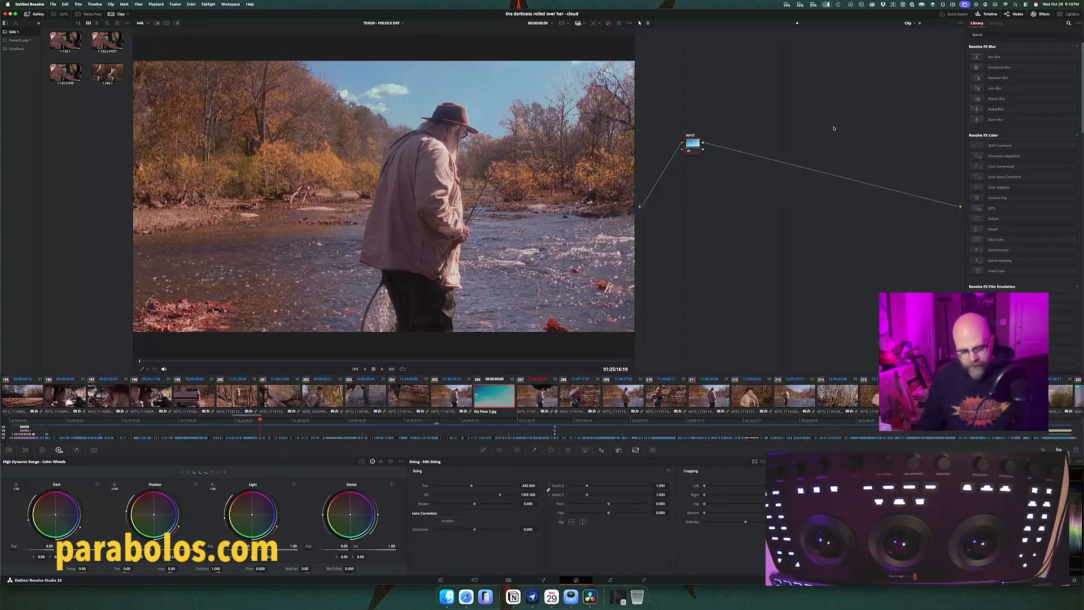
pyautogui.hotkey('alt', 's')
pyautogui.hotkey('alt', 's')
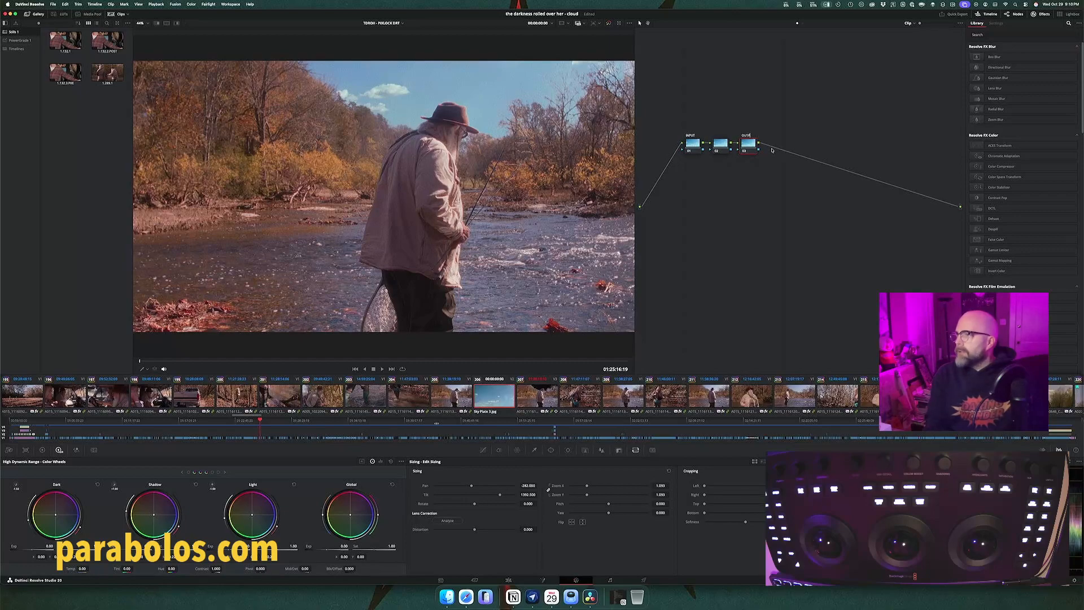
pyautogui.moveTo(750, 145); pyautogui.dragTo(923, 193)
pyautogui.moveTo(698, 147); pyautogui.dragTo(675, 199)
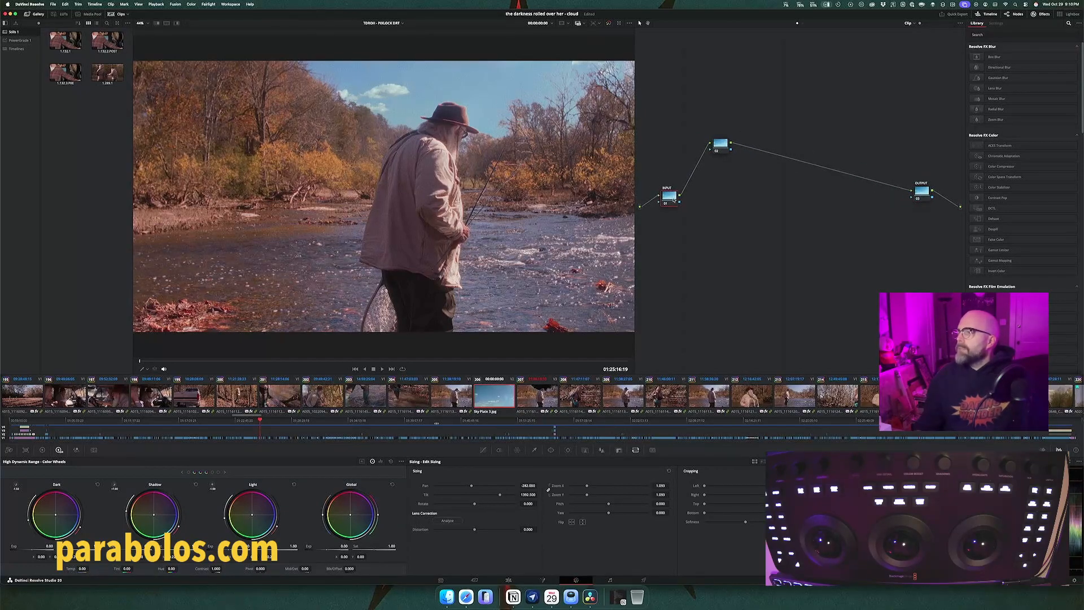
pyautogui.moveTo(722, 144); pyautogui.dragTo(739, 137)
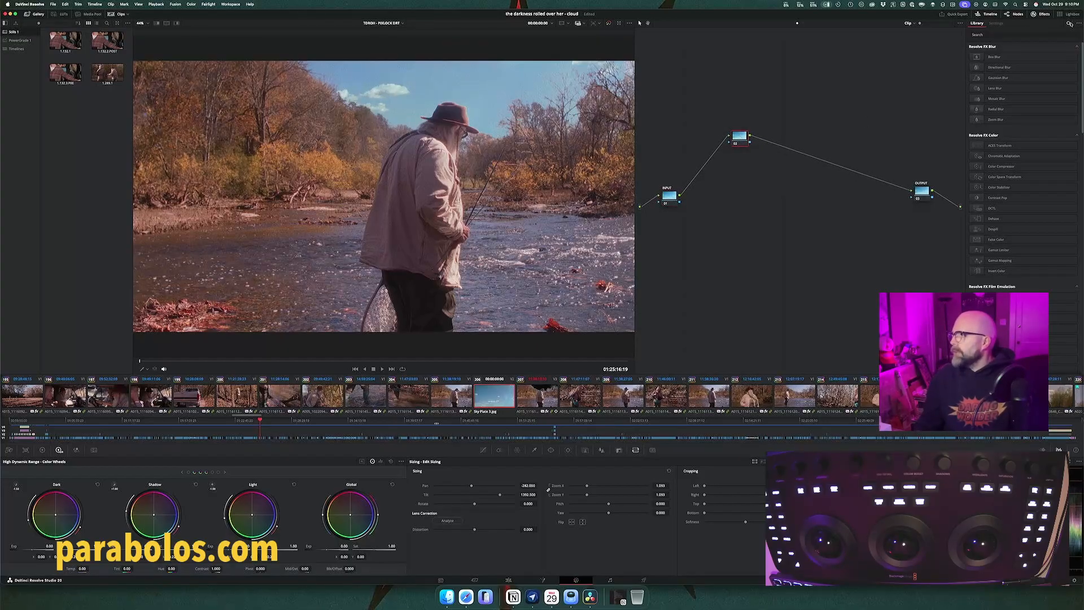
# Step: Search the effects library for "blur" and apply Lens Blur to the sky plate's middle node
pyautogui.click(1063, 25)
pyautogui.click(1067, 24)
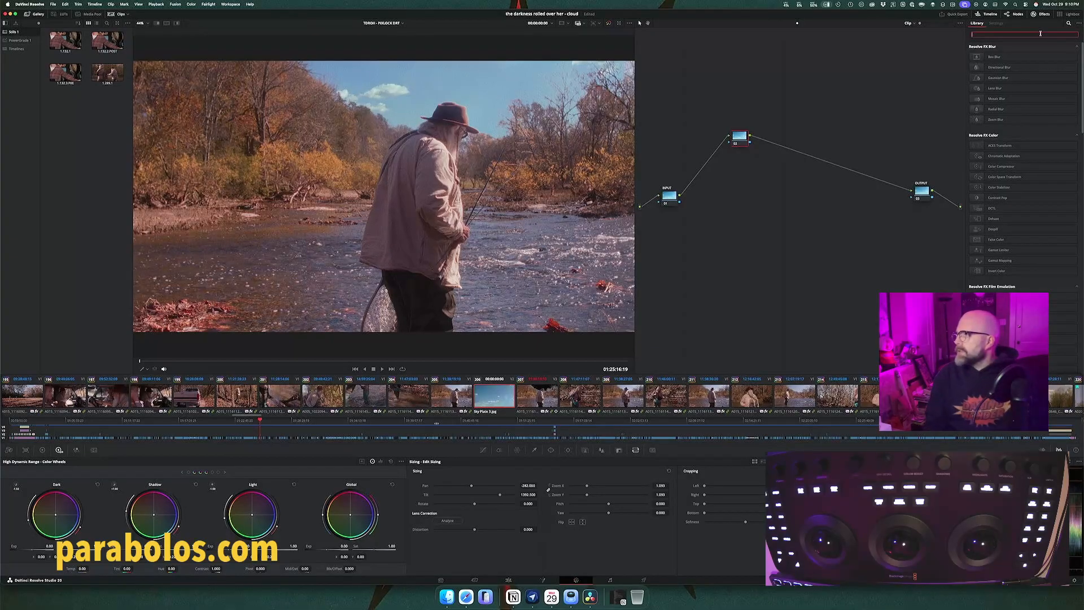
pyautogui.write('blur')
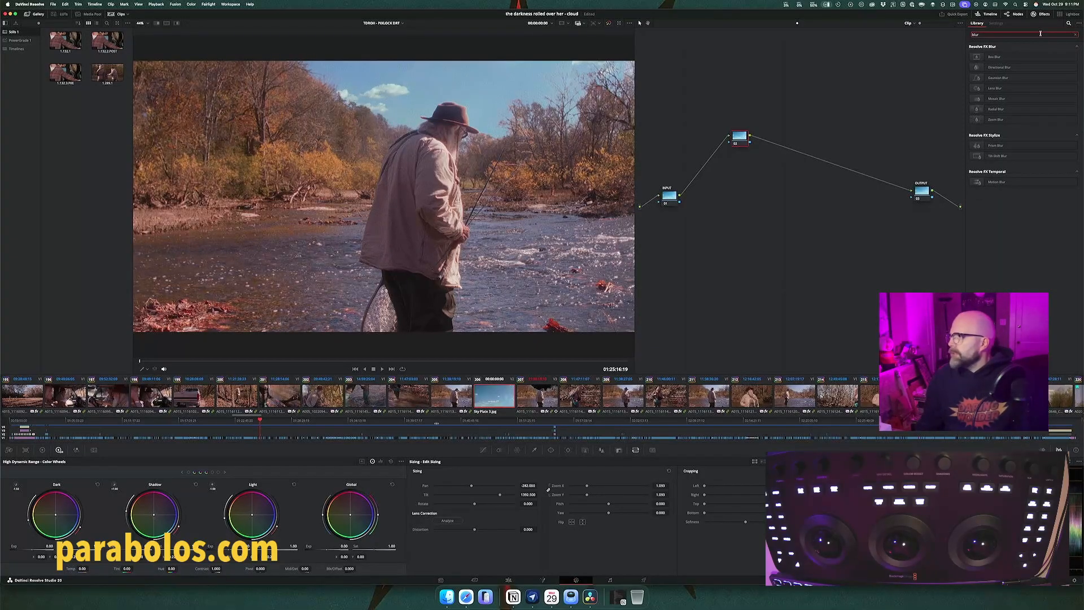
pyautogui.moveTo(1004, 87); pyautogui.dragTo(743, 137)
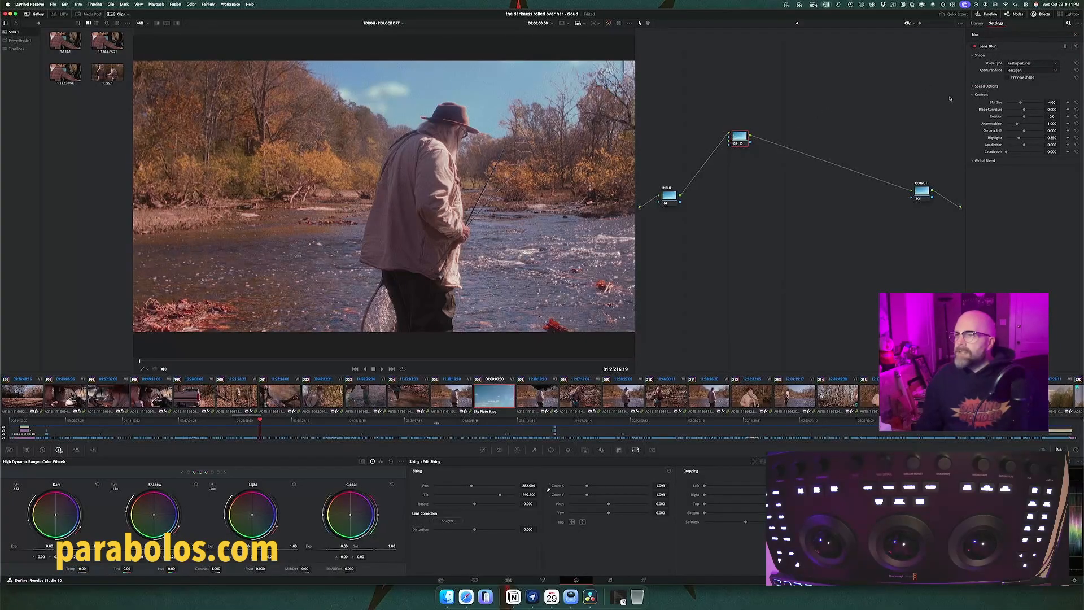
# Step: Try Lens Blur sizes of 1, 0.5 and 1.5 on the sky plate, and set the Blur Size to 2
pyautogui.doubleClick(1051, 103)
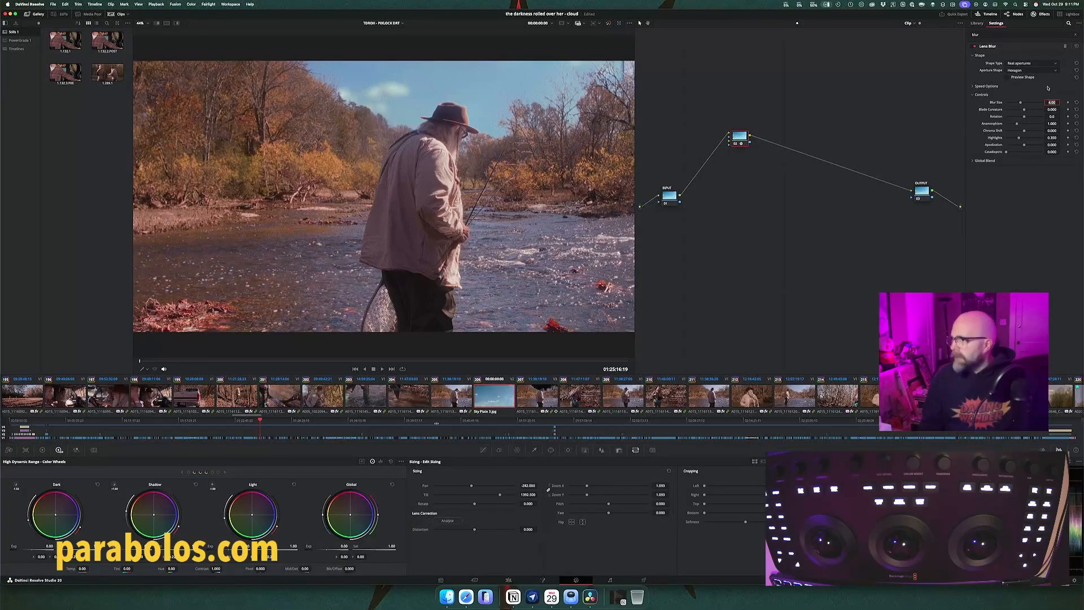
pyautogui.write('1')
pyautogui.press('Return')
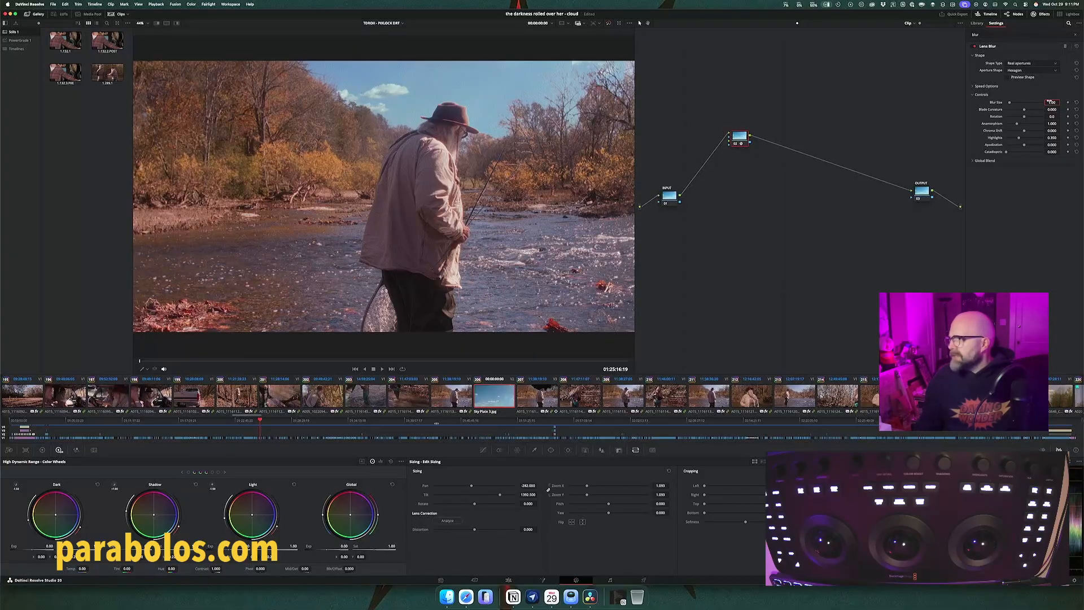
pyautogui.doubleClick(1049, 102)
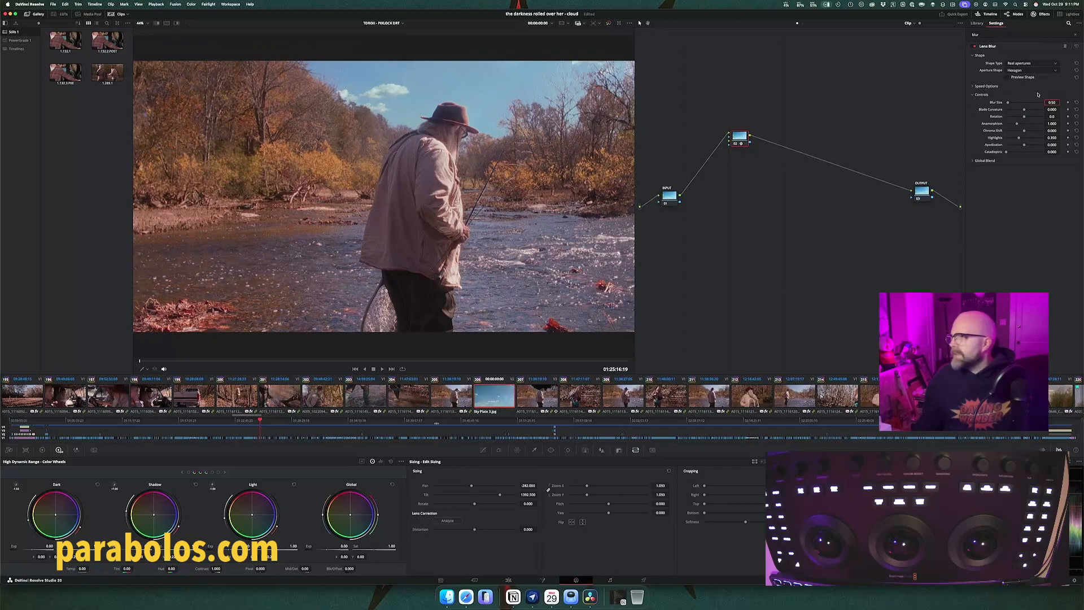
pyautogui.doubleClick(1051, 102)
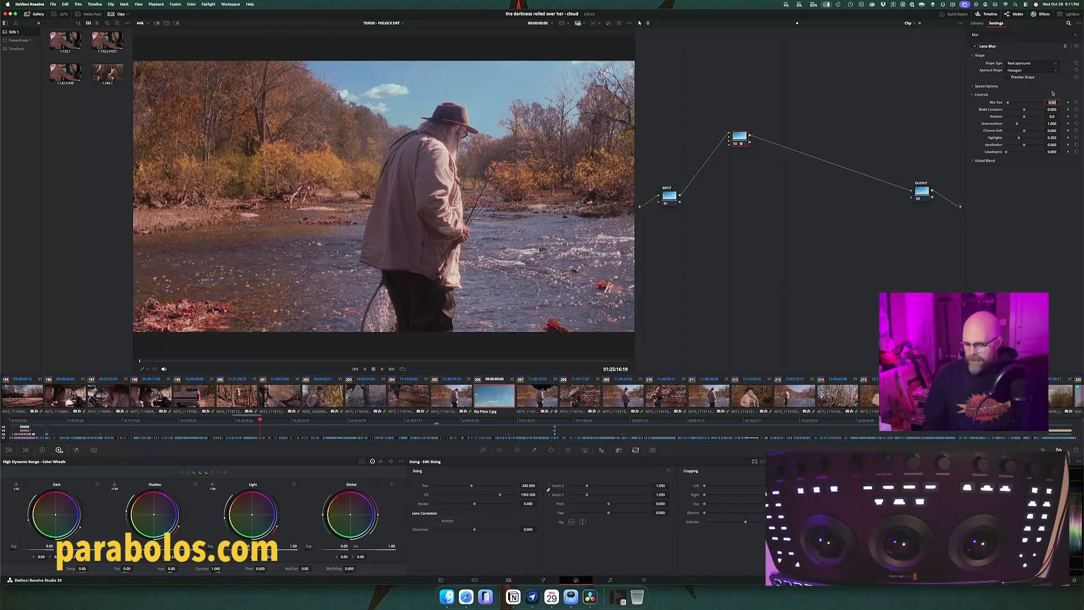
pyautogui.write('1.5')
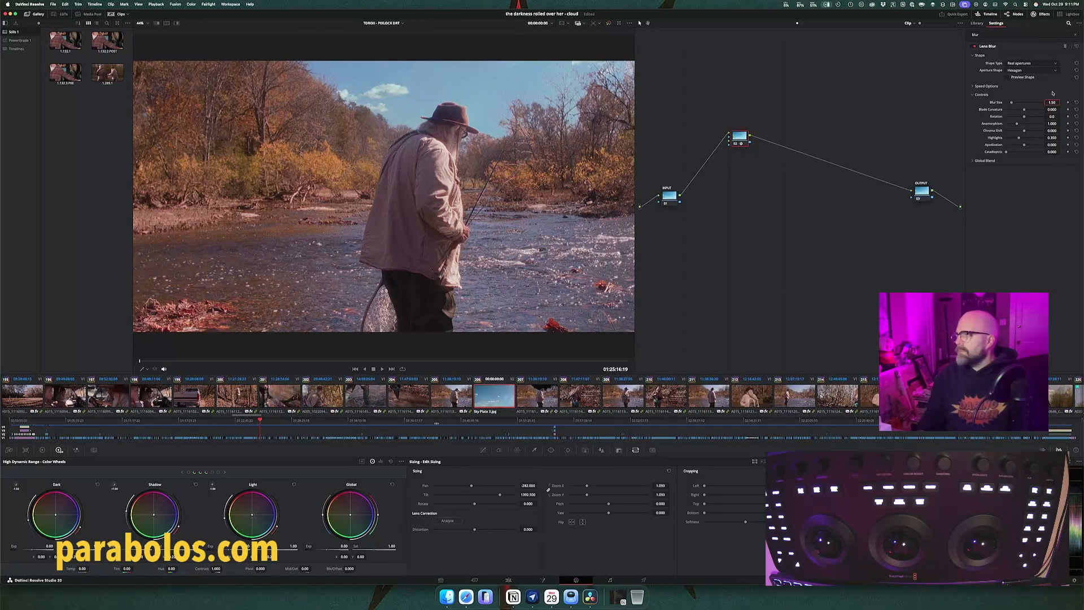
pyautogui.write('2')
pyautogui.press('Return')
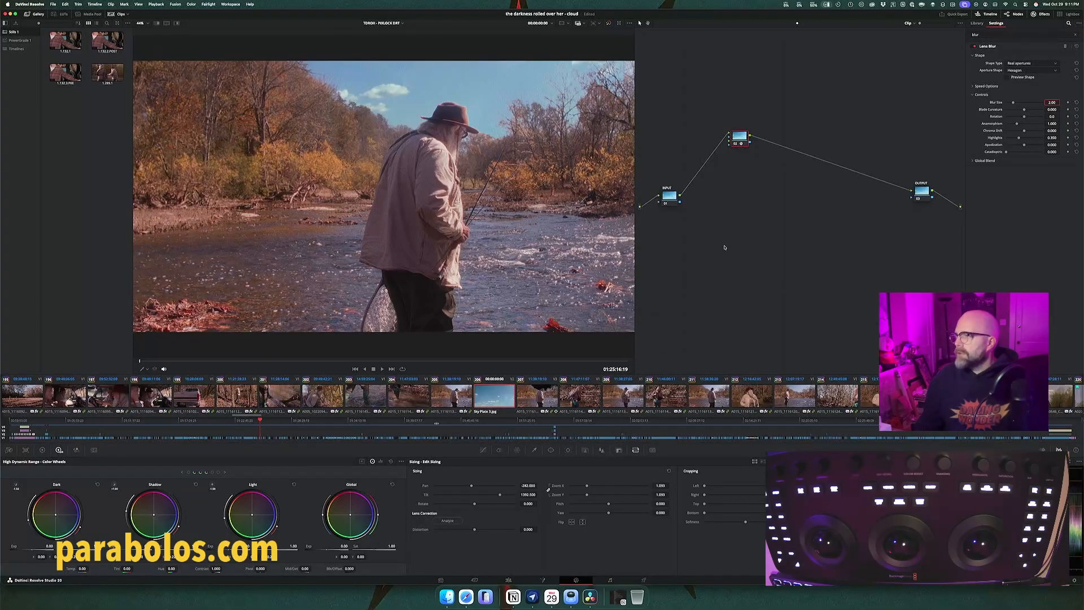
# Step: Name the Lens Blur node Blur, insert a serial node named CC before it, and space the two nodes between INPUT and OUTPUT
pyautogui.moveTo(742, 140); pyautogui.dragTo(797, 162)
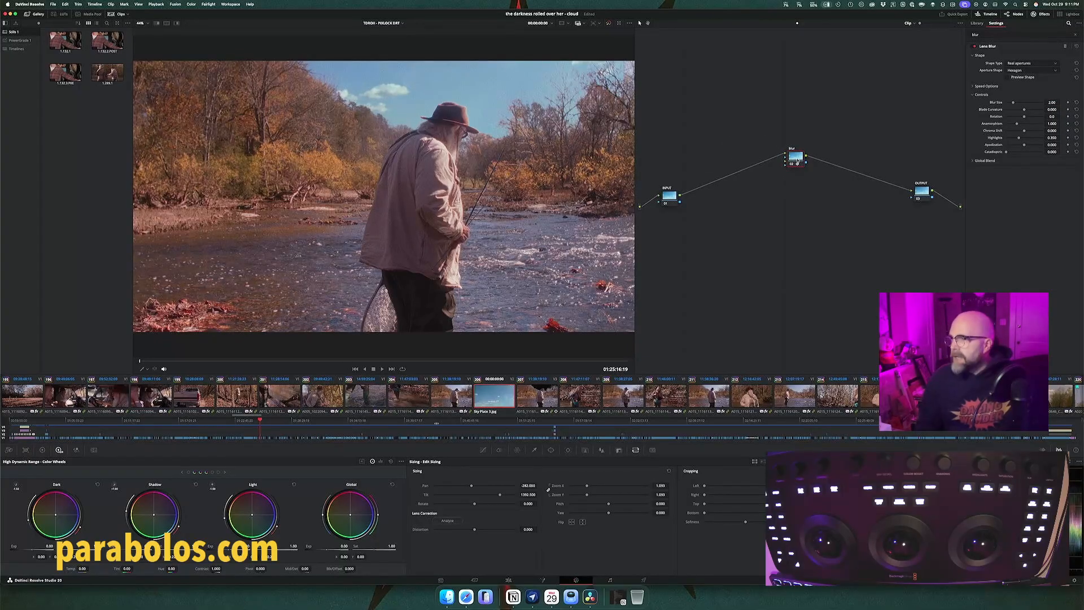
pyautogui.hotkey('shift', 's')
pyautogui.moveTo(796, 178); pyautogui.dragTo(735, 159)
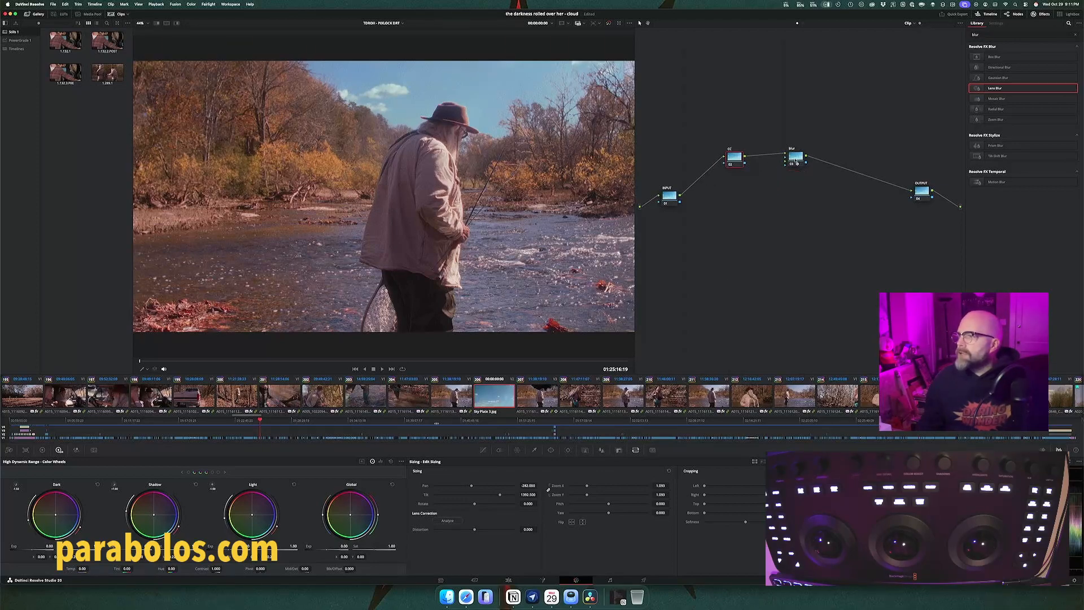
pyautogui.moveTo(796, 163); pyautogui.dragTo(813, 163)
pyautogui.moveTo(736, 159); pyautogui.dragTo(750, 160)
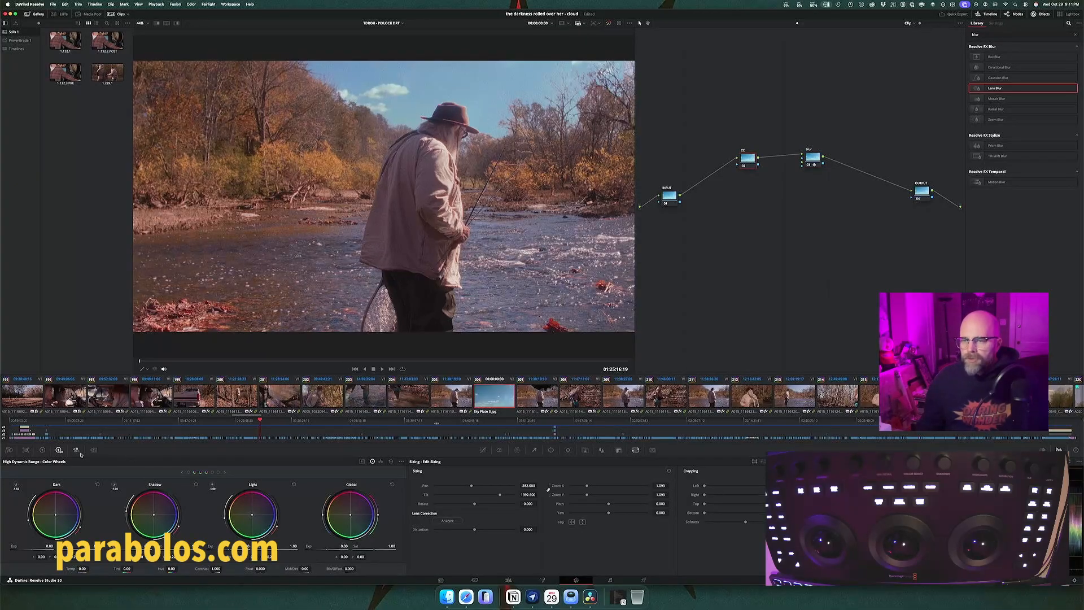
# Step: Open the Primaries color wheels for the sky plate's CC node
pyautogui.click(42, 449)
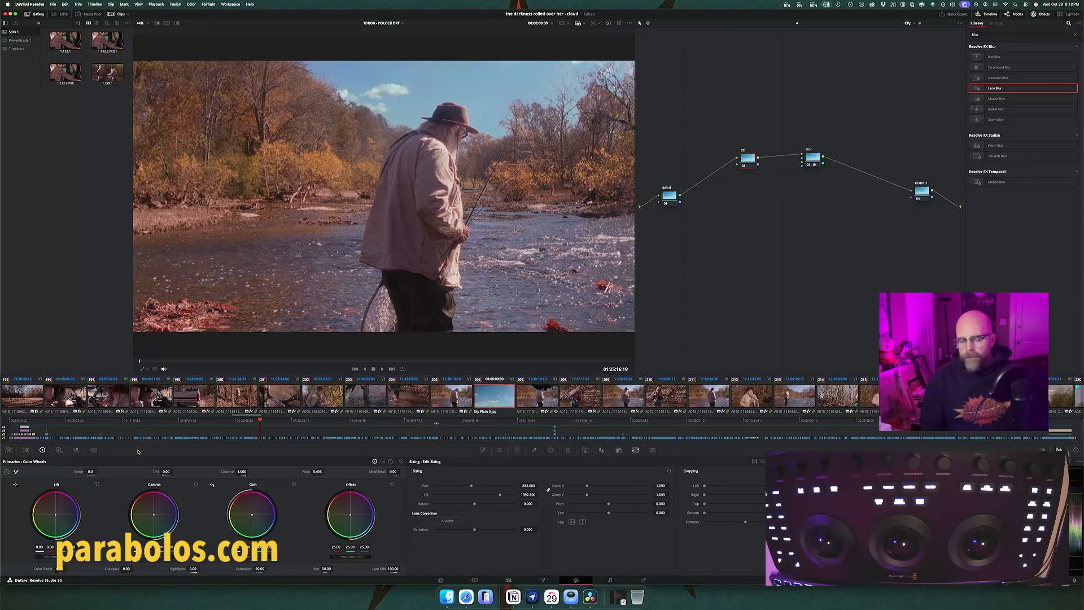
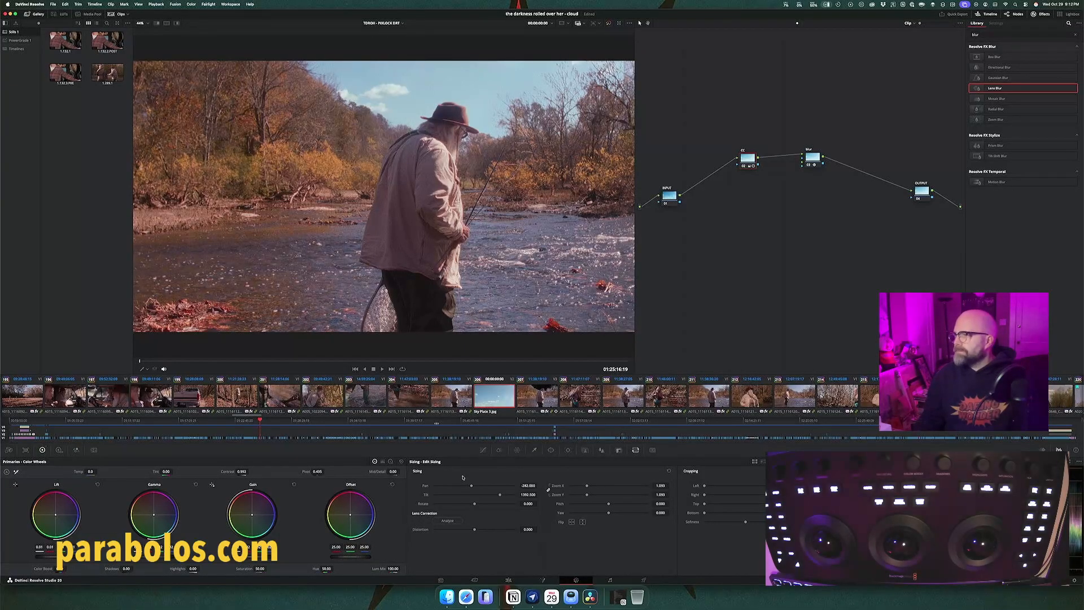
# Step: Reframe the sky plate behind the fisherman with Edit Sizing: Pan -425, Tilt about 1588.5 and Zoom 1.423
pyautogui.click(675, 199)
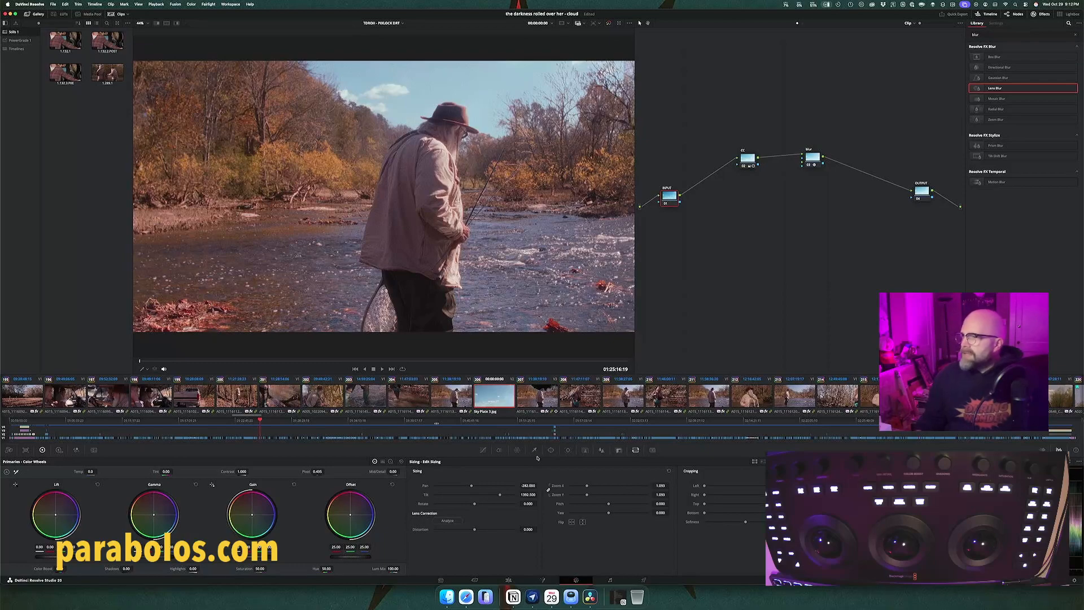
pyautogui.click(737, 163)
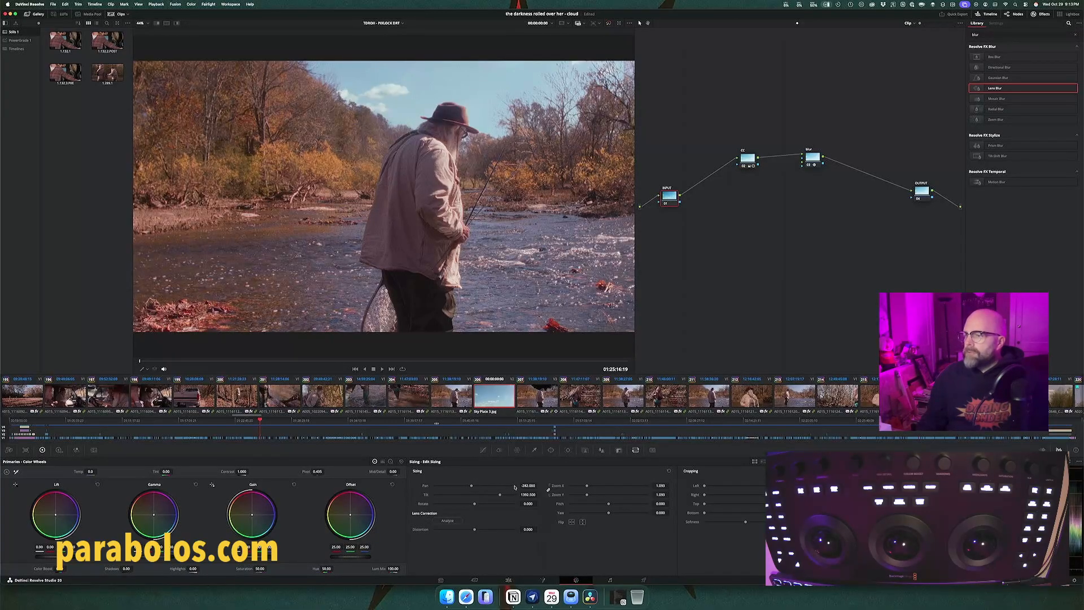
pyautogui.moveTo(528, 485); pyautogui.dragTo(583, 486)
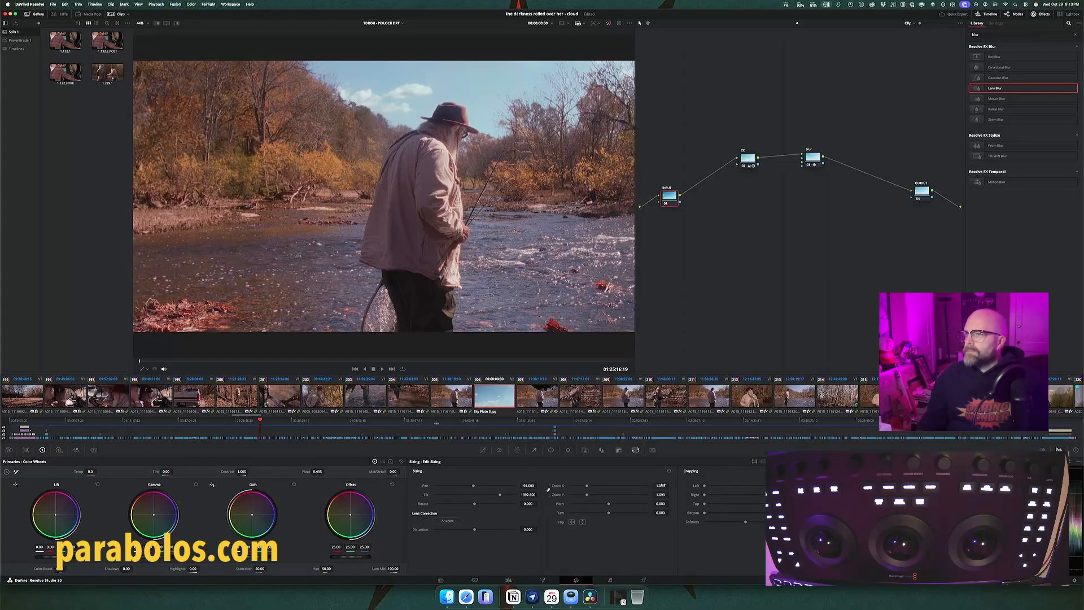
pyautogui.moveTo(662, 486); pyautogui.dragTo(672, 486)
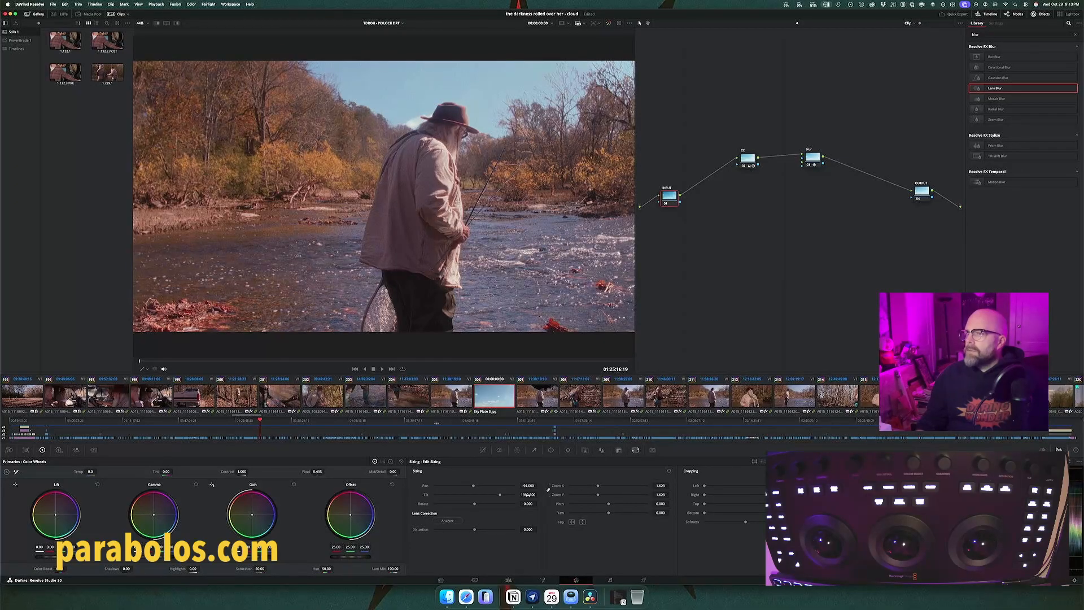
pyautogui.moveTo(537, 494)
pyautogui.mouseDown()
pyautogui.moveTo(527, 495)
pyautogui.moveTo(548, 490)
pyautogui.mouseUp()
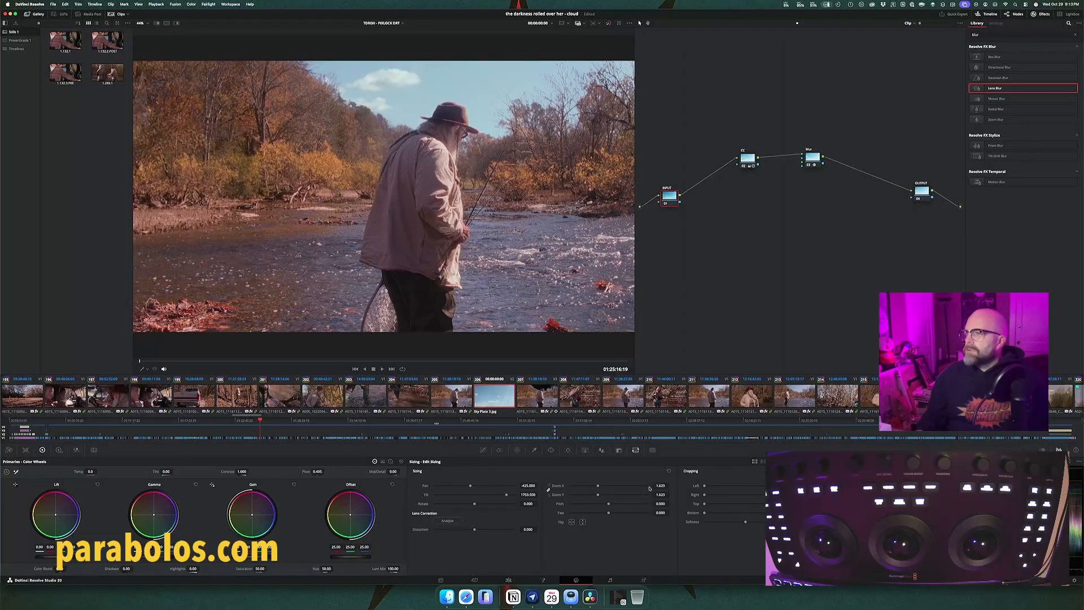
pyautogui.moveTo(660, 485); pyautogui.dragTo(649, 485)
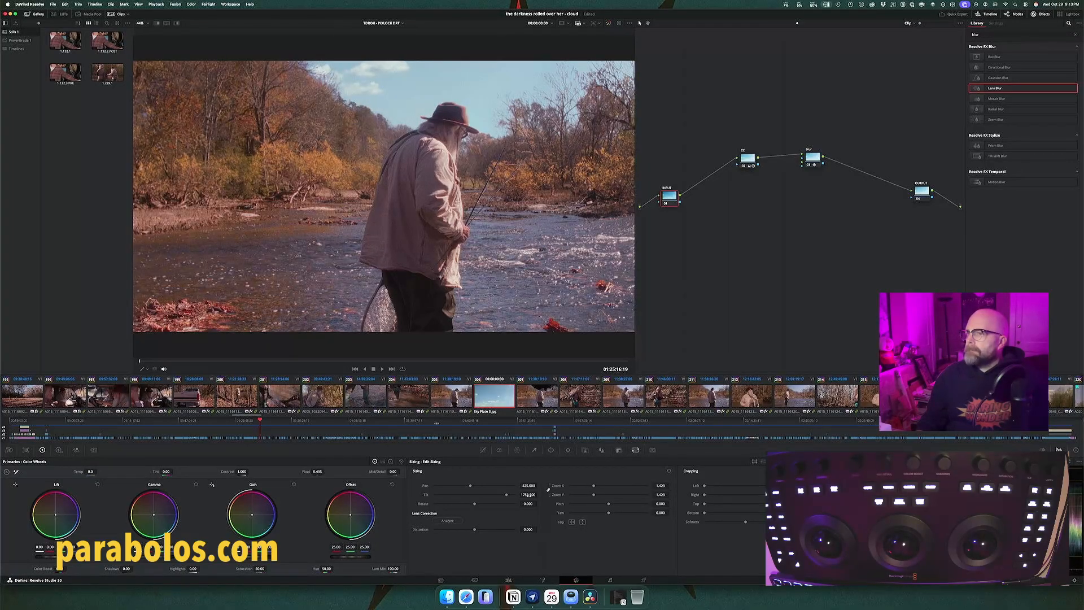
pyautogui.moveTo(538, 495)
pyautogui.mouseDown()
pyautogui.moveTo(520, 494)
pyautogui.moveTo(548, 489)
pyautogui.moveTo(528, 497)
pyautogui.mouseUp()
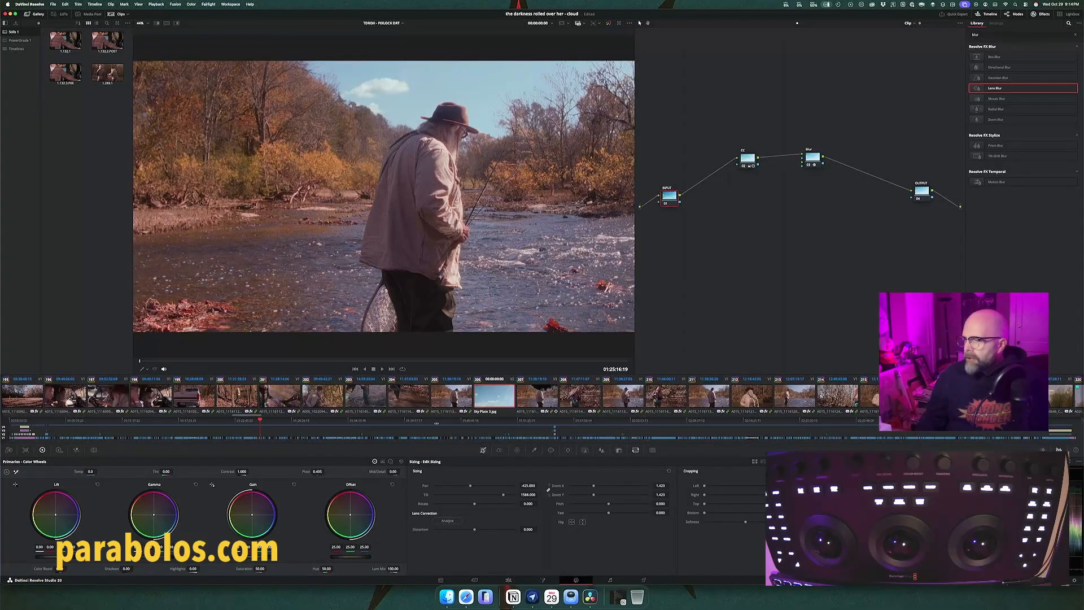
# Step: Open the custom curves, reset the grade on the sky plate's INPUT node, and make its CC node the active one
pyautogui.click(483, 450)
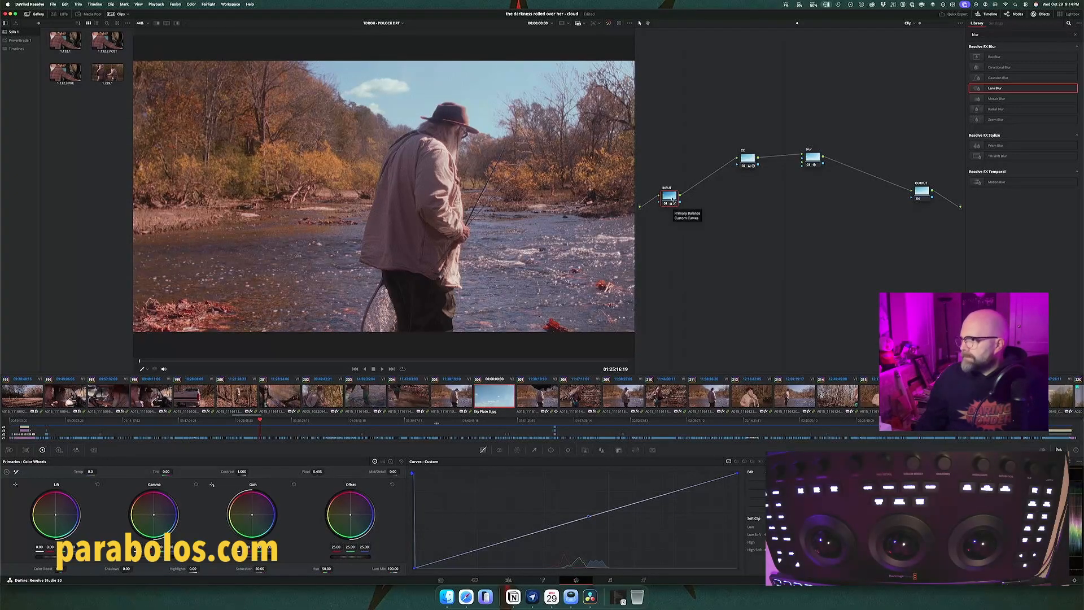
pyautogui.rightClick(672, 199)
pyautogui.click(694, 240)
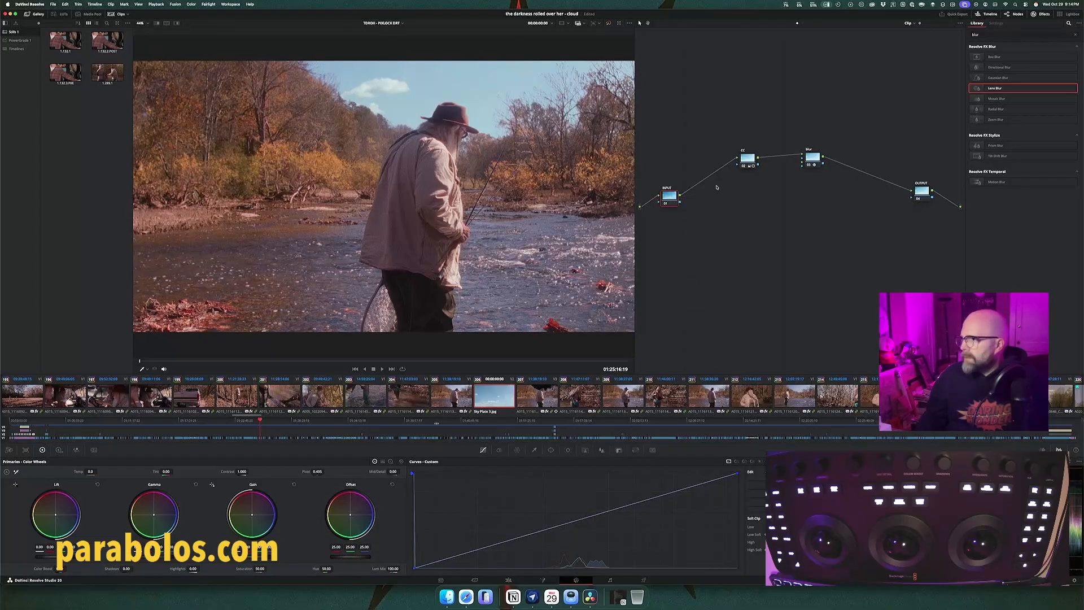
pyautogui.click(748, 163)
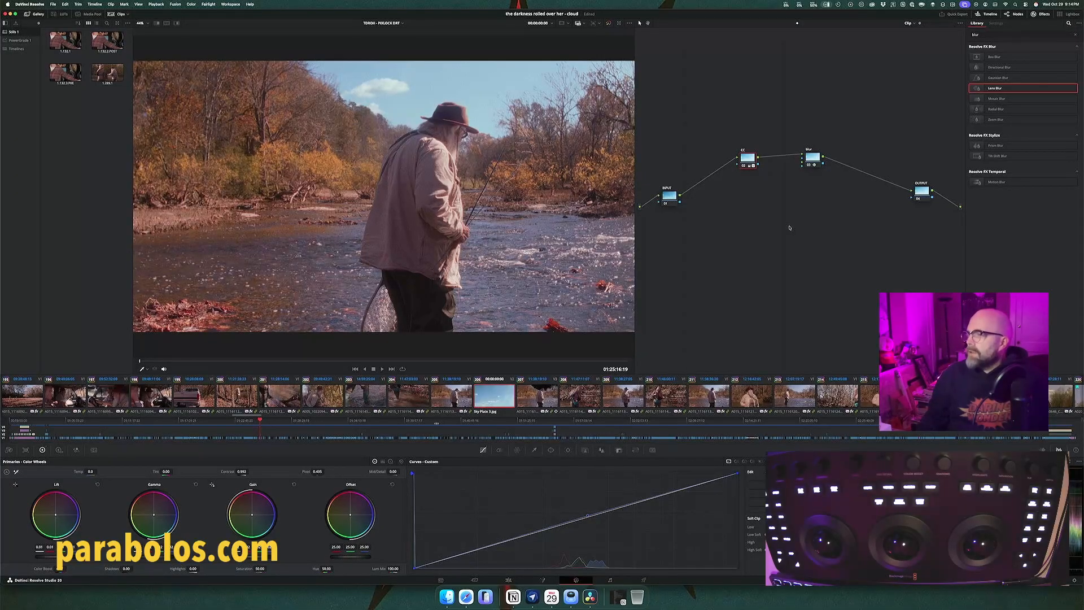
# Step: Inspect the treetops of the keyed fisherman clip closely and lower the sky qualifier's luminance High to about 69.6
pyautogui.click(536, 398)
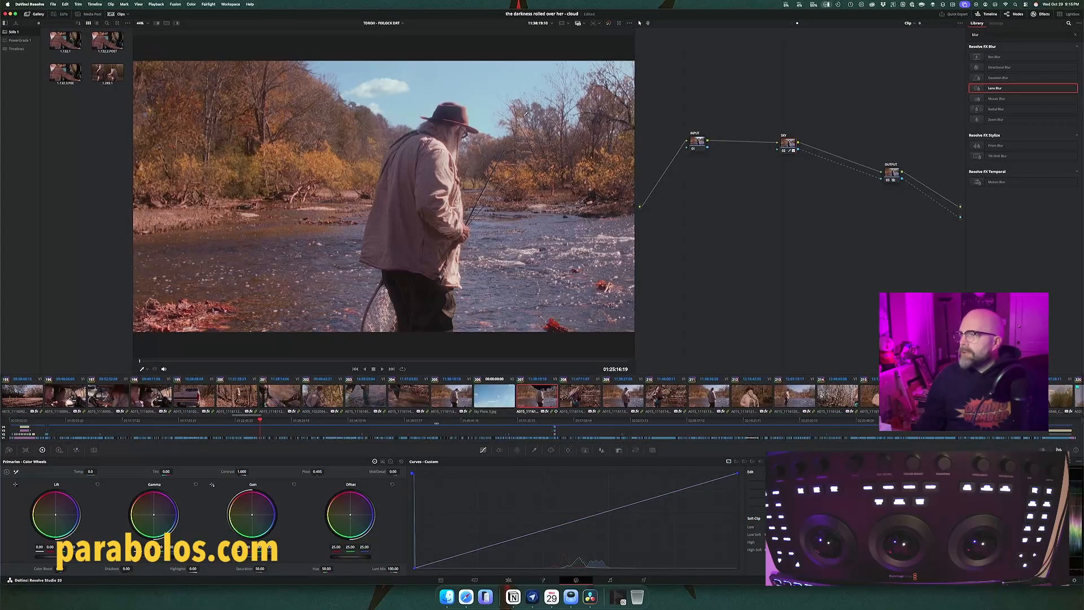
pyautogui.scroll(10, 525, 113)
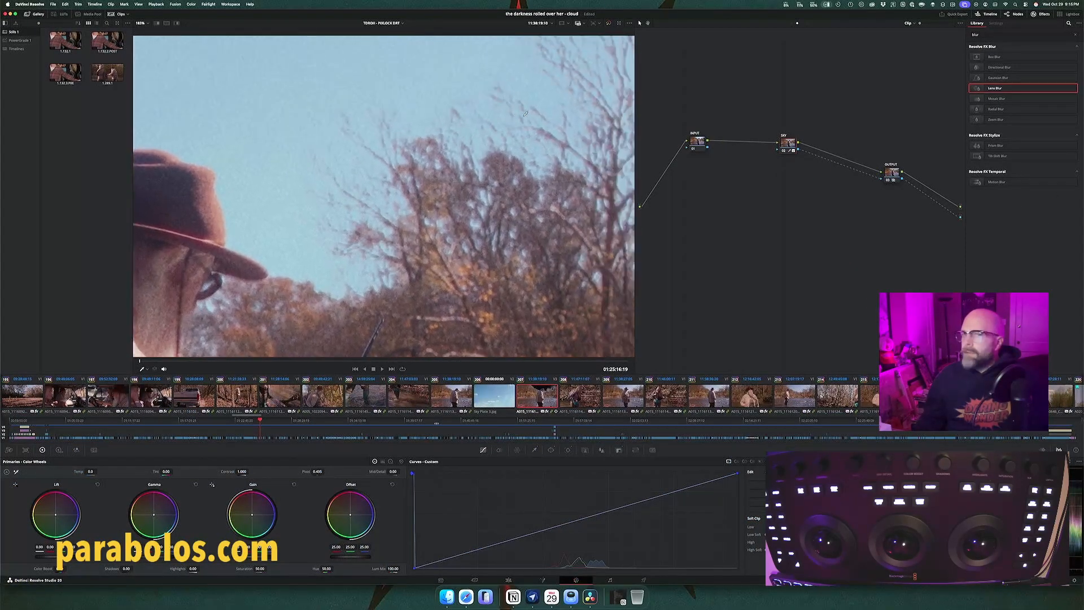
pyautogui.moveTo(587, 150); pyautogui.dragTo(517, 181)
pyautogui.hscroll(3, 571, 151)
pyautogui.scroll(2, 571, 150)
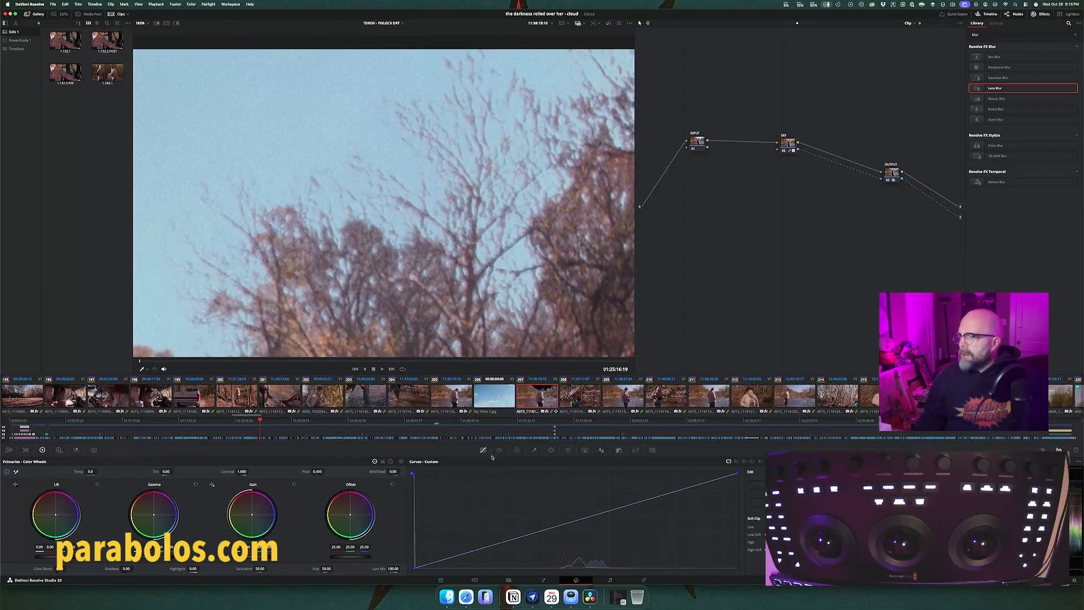
pyautogui.click(534, 450)
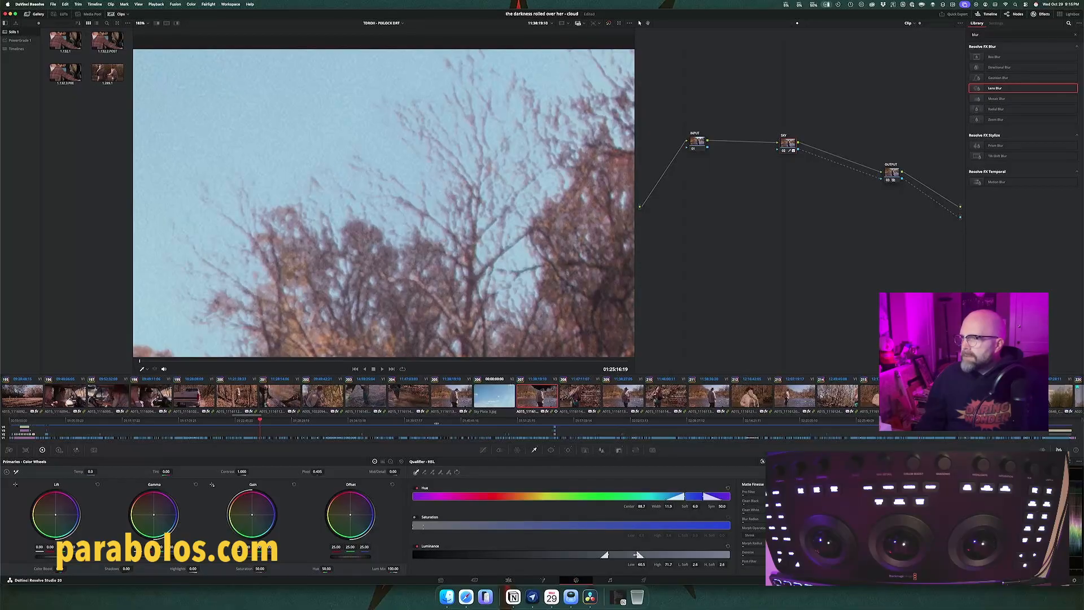
pyautogui.moveTo(635, 555)
pyautogui.mouseDown()
pyautogui.moveTo(645, 555)
pyautogui.moveTo(630, 555)
pyautogui.mouseUp()
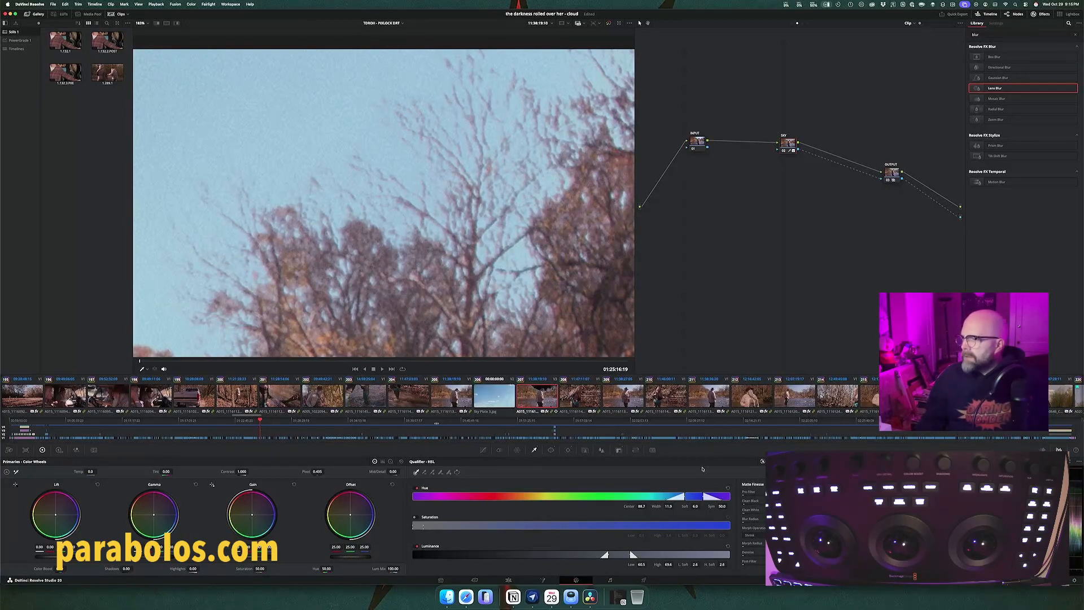
# Step: Shift the sky qualifier's hue Center to 87.2 and fit the whole frame in the viewer again
pyautogui.moveTo(695, 495); pyautogui.dragTo(690, 497)
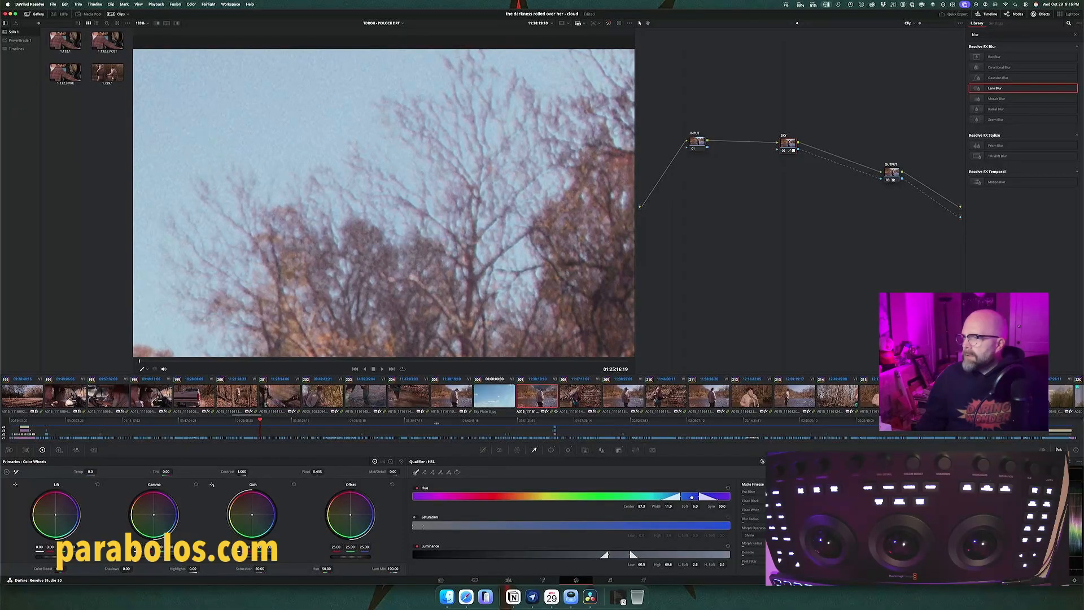
pyautogui.moveTo(692, 496); pyautogui.dragTo(691, 496)
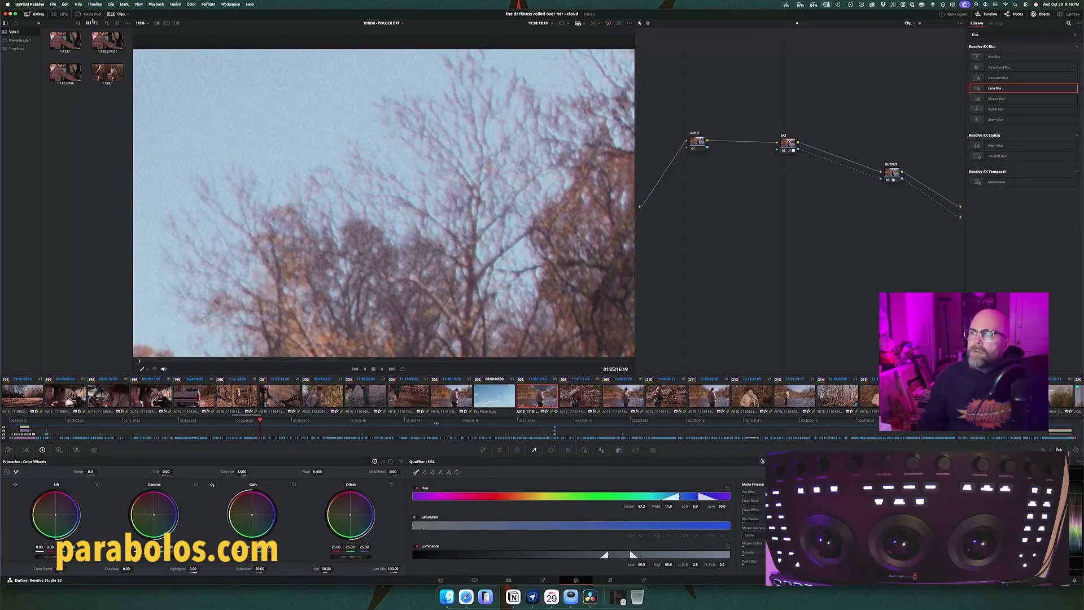
pyautogui.click(140, 22)
pyautogui.click(148, 32)
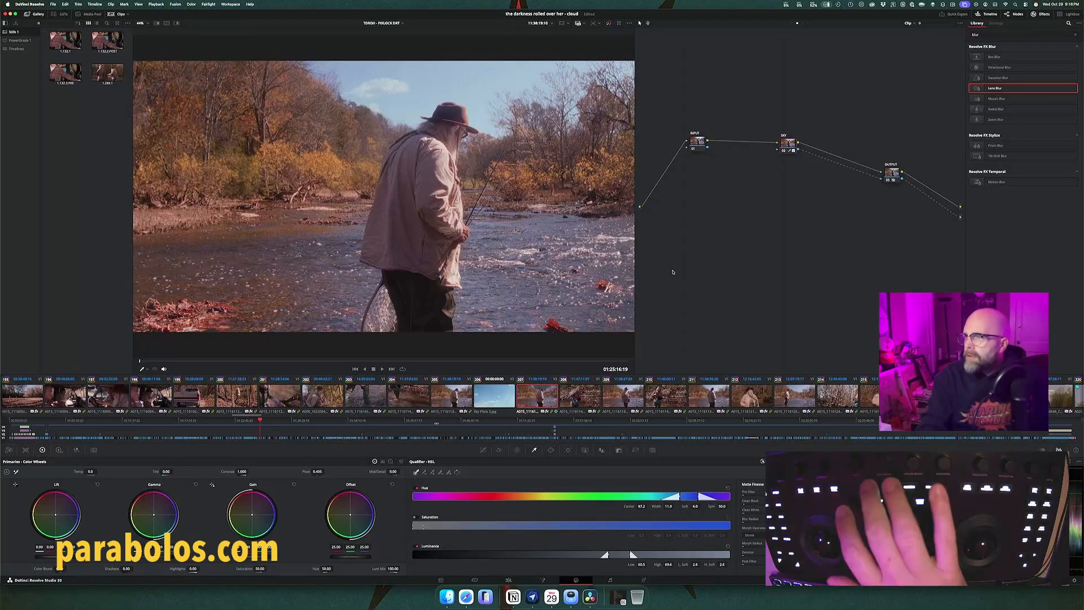
# Step: Compare the composite with the original sky and fine-tune the sky qualifier's hue Center to 87.1
pyautogui.hotkey('shift', 'h')
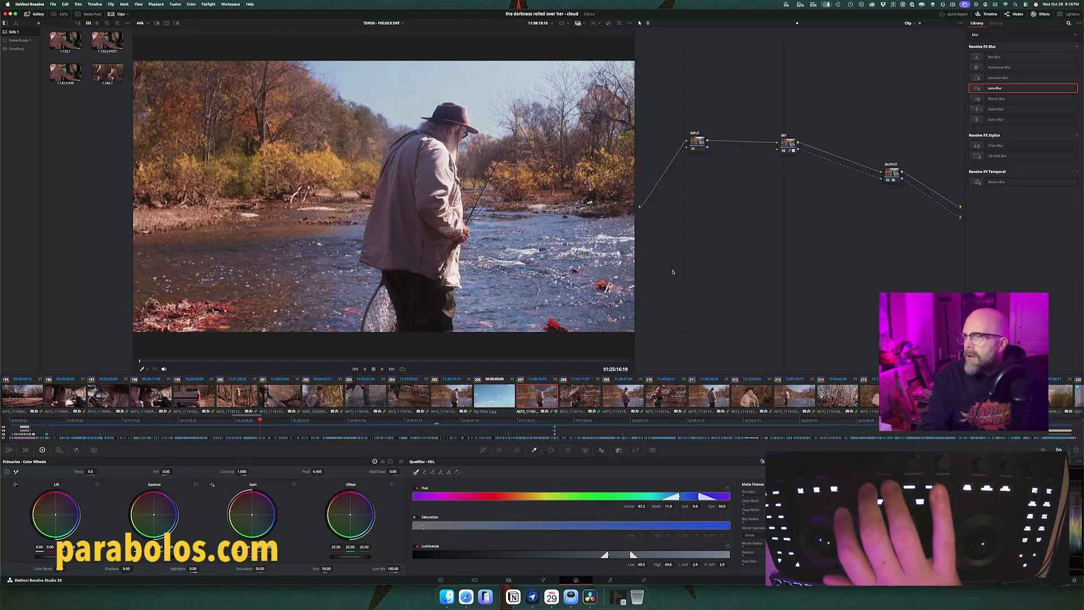
pyautogui.hotkey('shift', 'h')
pyautogui.hotkey('shift', 'h')
pyautogui.hotkey('shift', 'h')
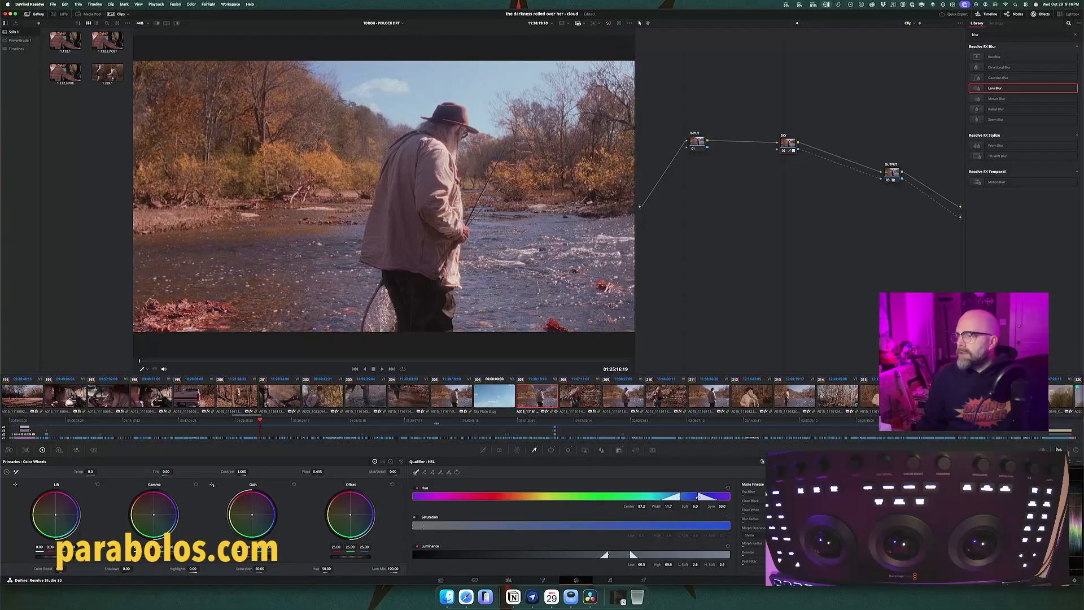
pyautogui.moveTo(689, 496); pyautogui.dragTo(688, 497)
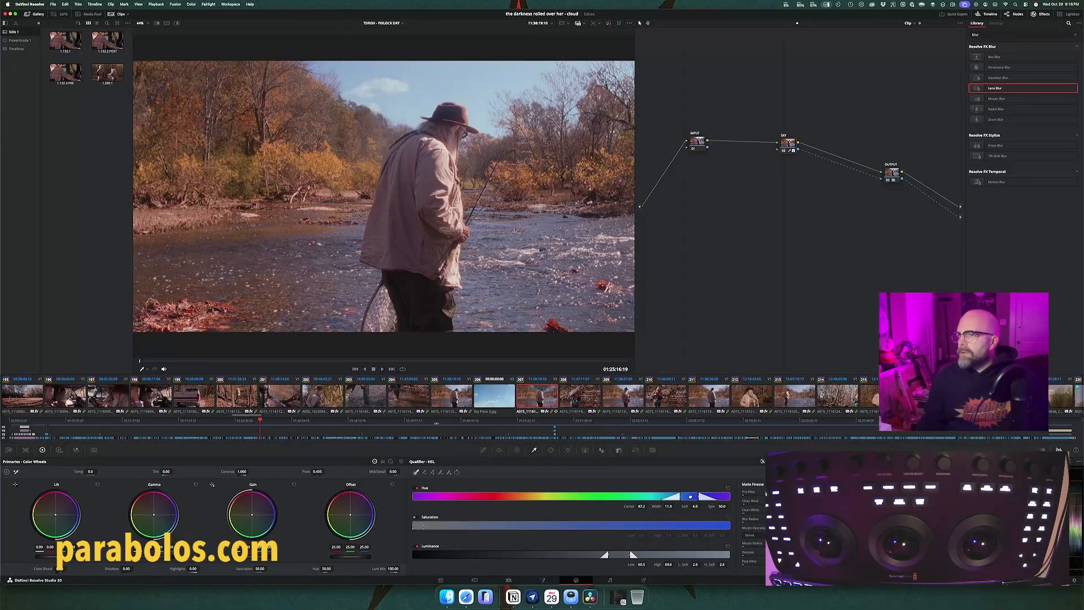
pyautogui.moveTo(690, 496); pyautogui.dragTo(689, 496)
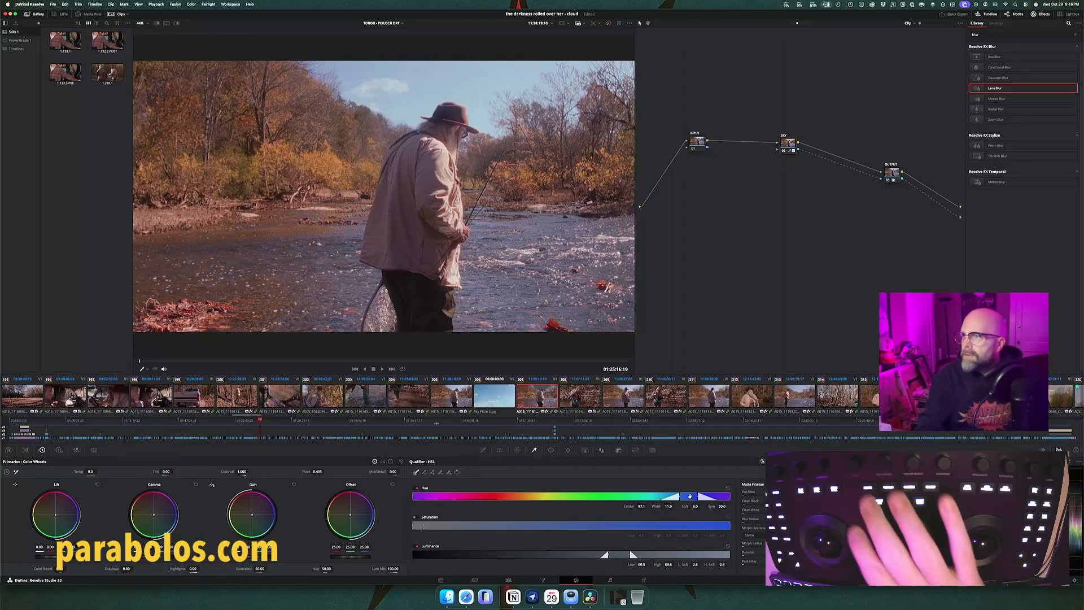
# Step: Toggle repeatedly between the original shot and the sky composite, examining the sky, clouds and treetop edges
pyautogui.hotkey('shift', 'h')
pyautogui.hotkey('shift', 'h')
pyautogui.hotkey('shift', 'h')
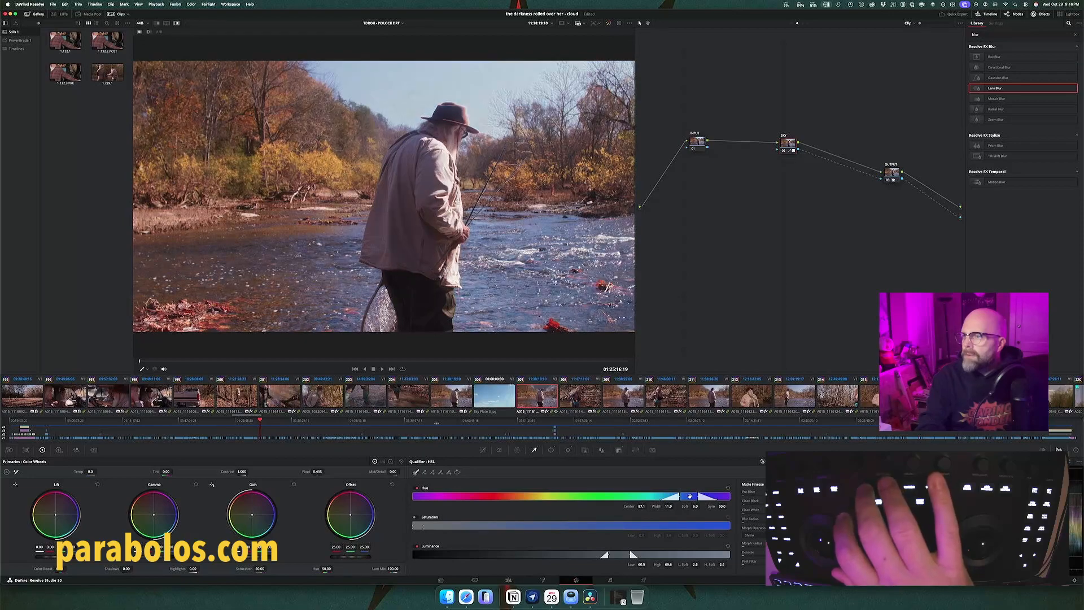
pyautogui.hotkey('shift', 'h')
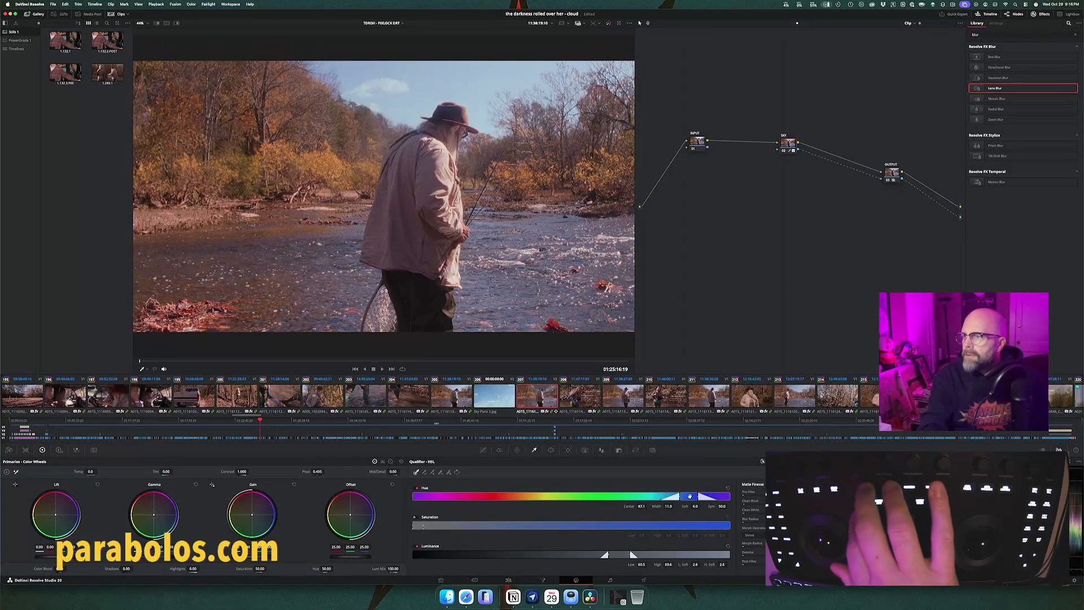
pyautogui.hotkey('shift', 'h')
pyautogui.hotkey('shift', 'h')
pyautogui.hotkey('shift', 'h')
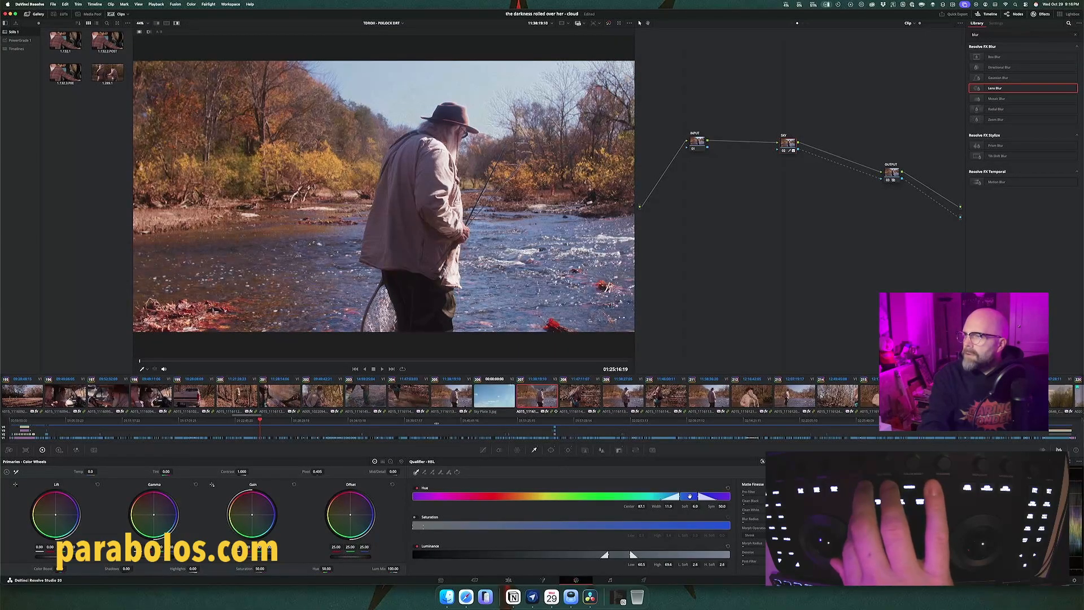
pyautogui.hotkey('shift', 'h')
pyautogui.hotkey('shift', 'h')
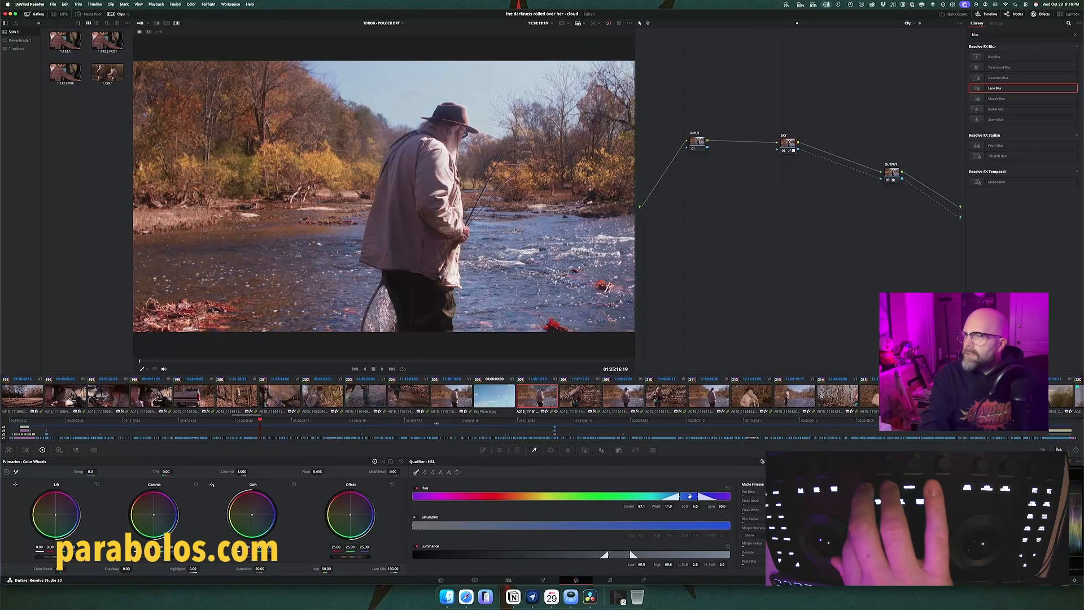
pyautogui.hotkey('shift', 'h')
pyautogui.hotkey('shift', 'h')
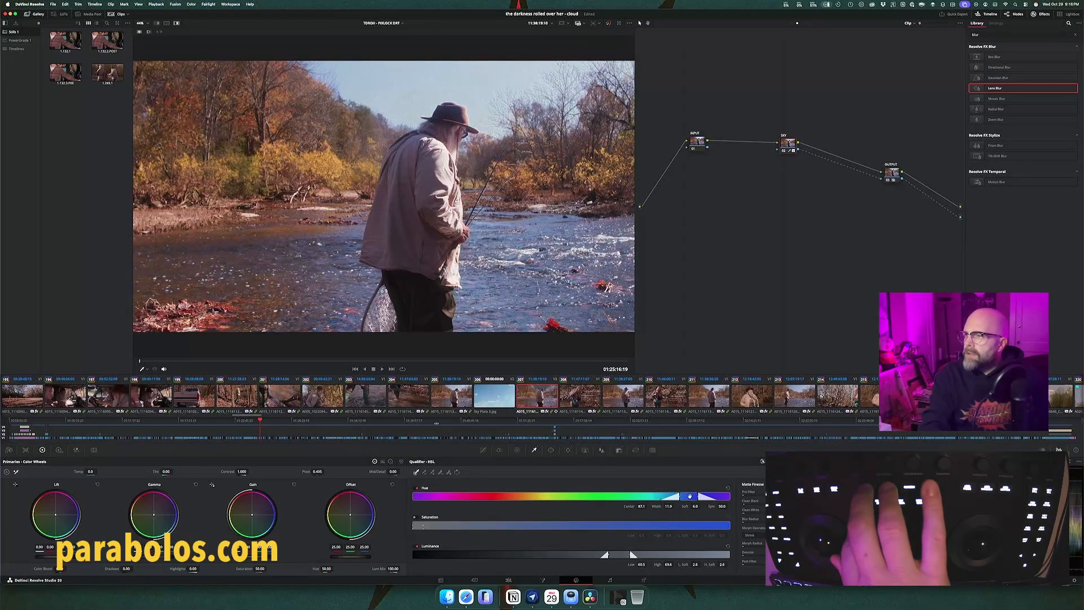
pyautogui.hotkey('shift', 'h')
pyautogui.hotkey('shift', 'h')
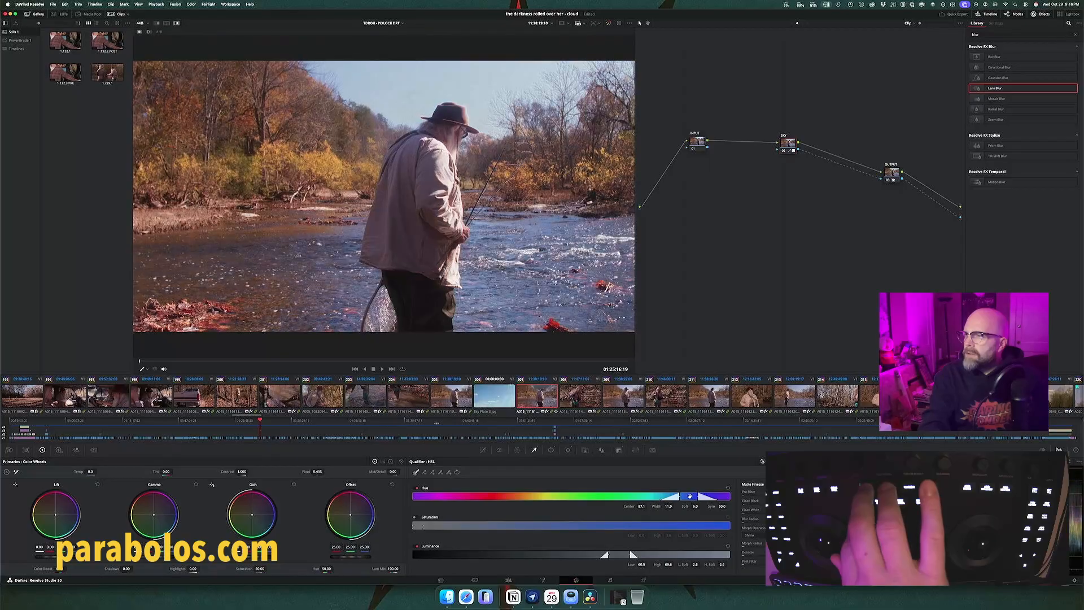
pyautogui.hotkey('shift', 'h')
pyautogui.hotkey('shift', 'h')
pyautogui.hotkey('shift', 'h')
pyautogui.hotkey('shift', 'h')
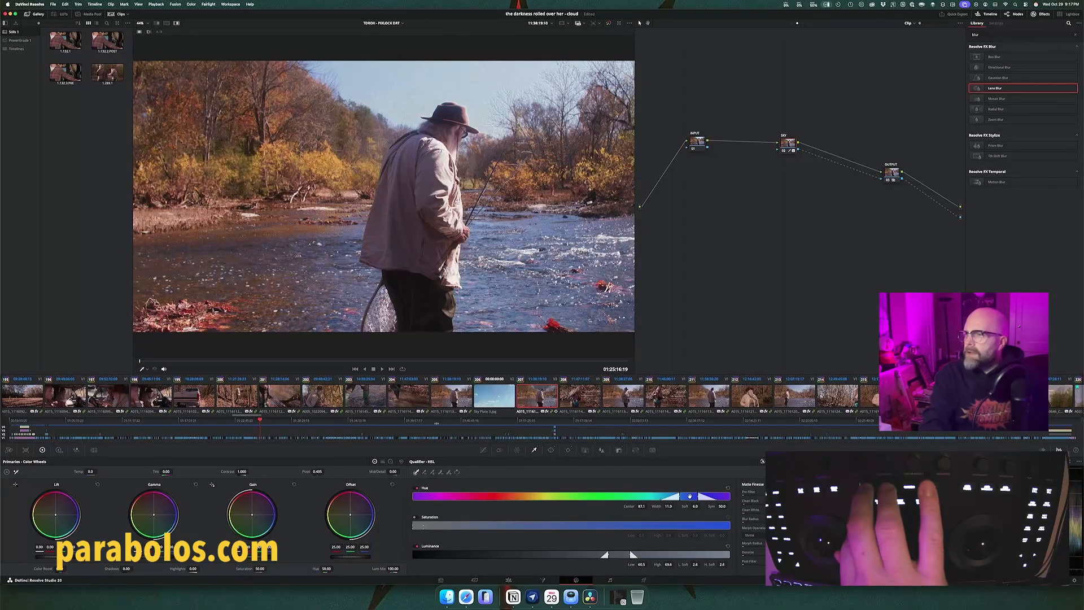
pyautogui.hotkey('shift', 'h')
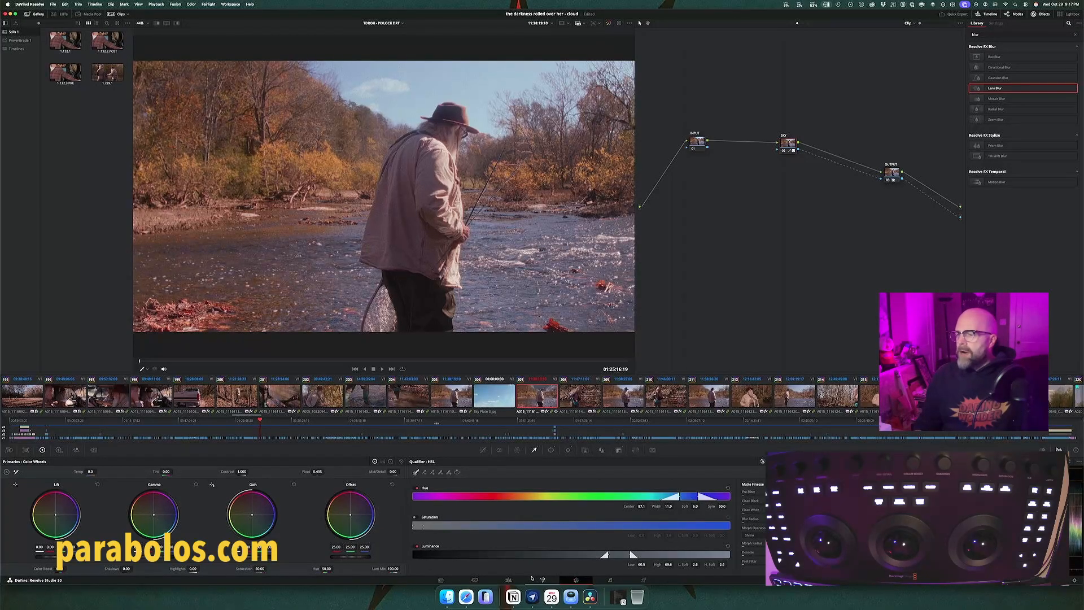
# Step: Switch to the Edit page, show only the timeline viewer, and enlarge it above the timeline
pyautogui.click(510, 580)
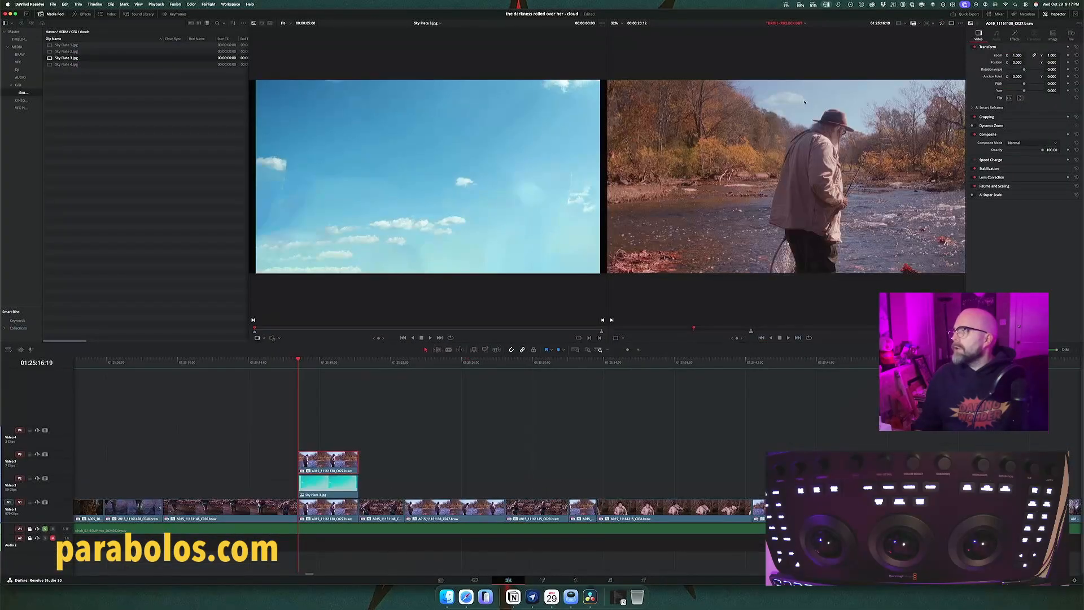
pyautogui.click(951, 24)
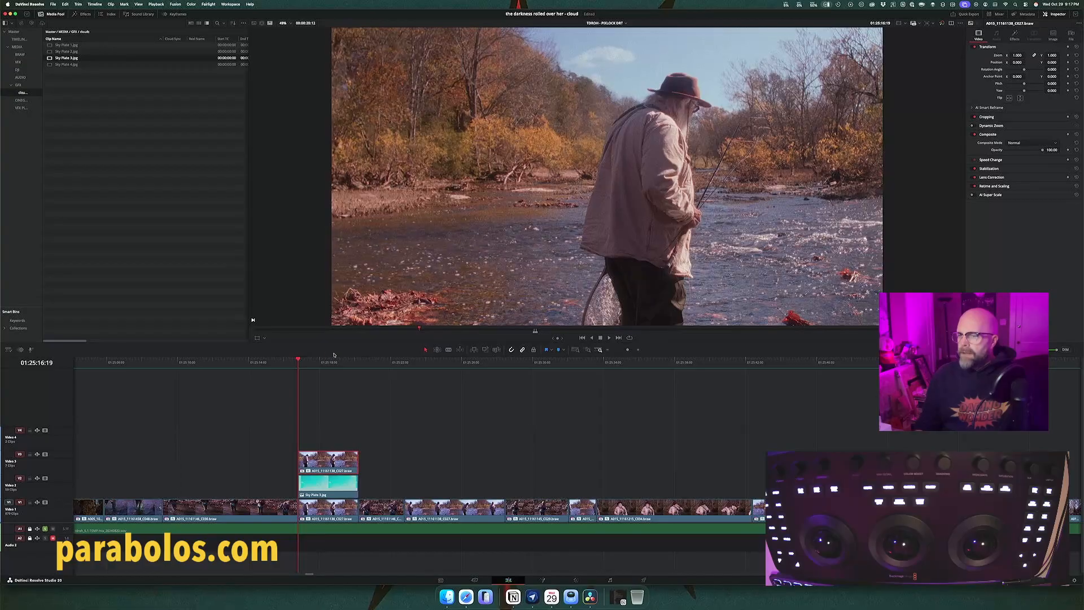
pyautogui.moveTo(336, 342); pyautogui.dragTo(318, 417)
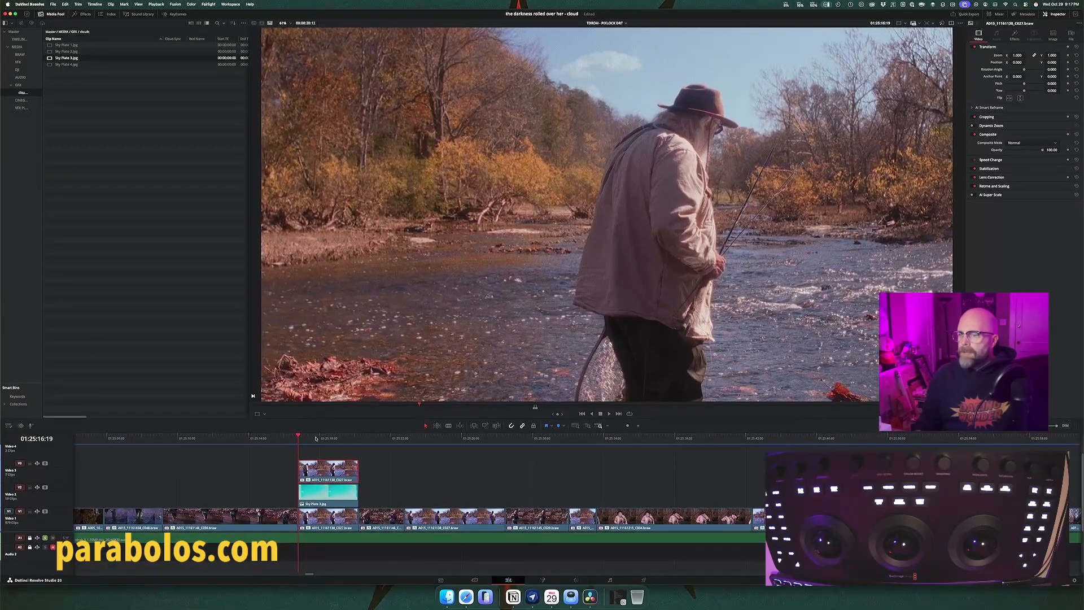
# Step: Disable the sky plate and the keyed fisherman clip stacked above the base shot in the timeline
pyautogui.moveTo(327, 465); pyautogui.dragTo(331, 487)
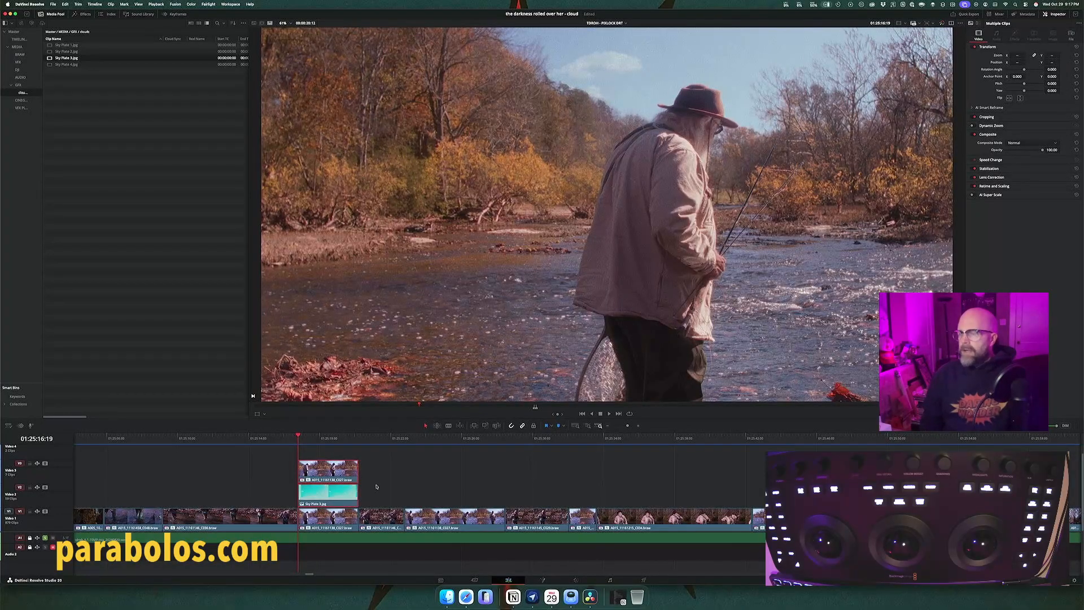
pyautogui.press('d')
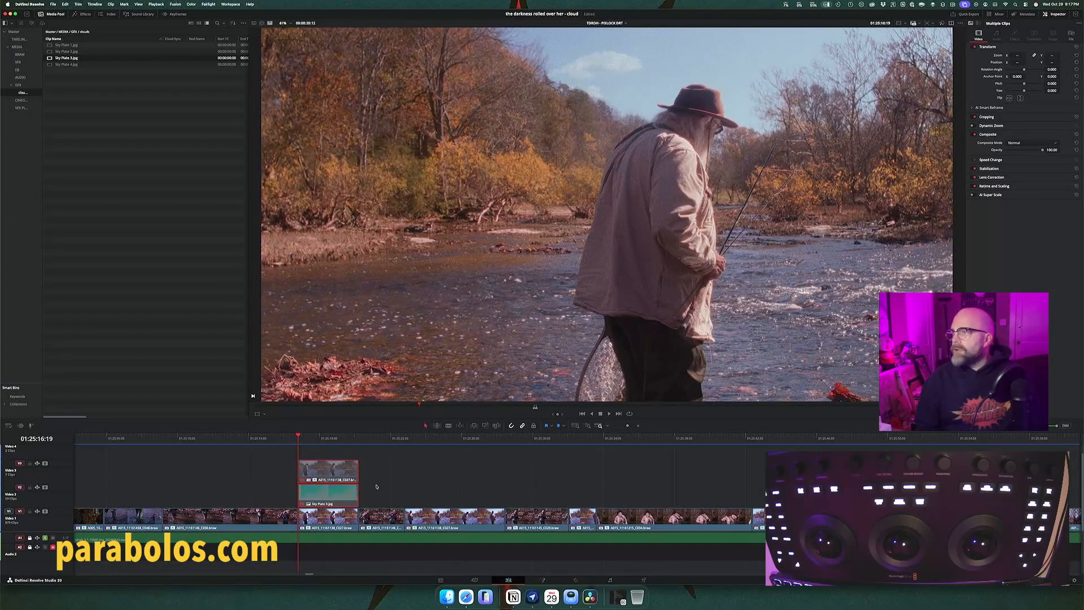
# Step: Toggle the stacked sky plate and keyed fisherman clip on and off repeatedly, comparing the full-frame composite with the original shot
pyautogui.press('d')
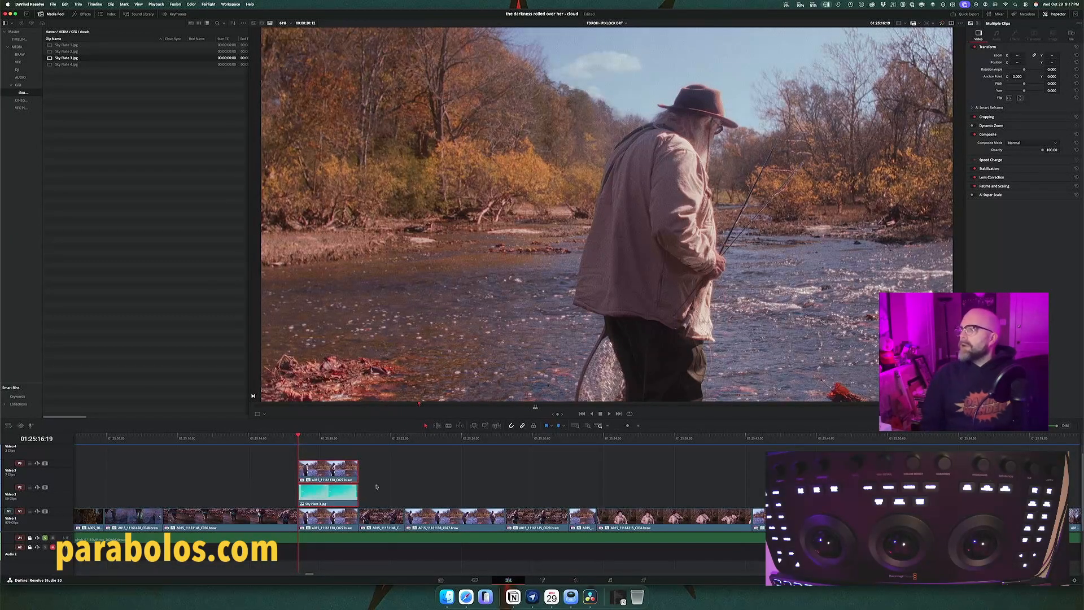
pyautogui.press('d')
pyautogui.press('d')
pyautogui.press('d')
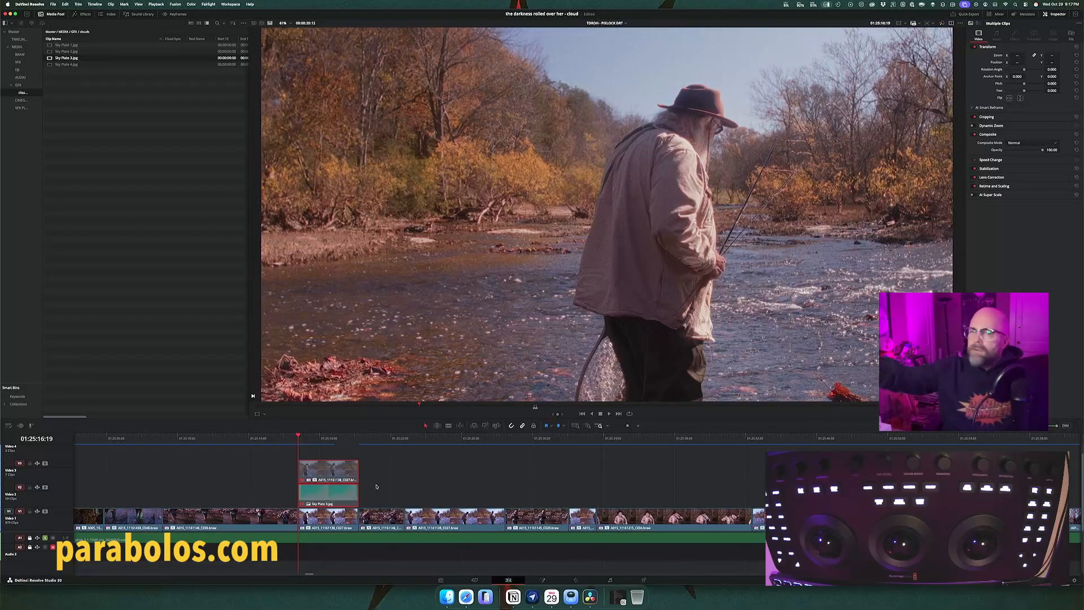
pyautogui.press('d')
pyautogui.press('d')
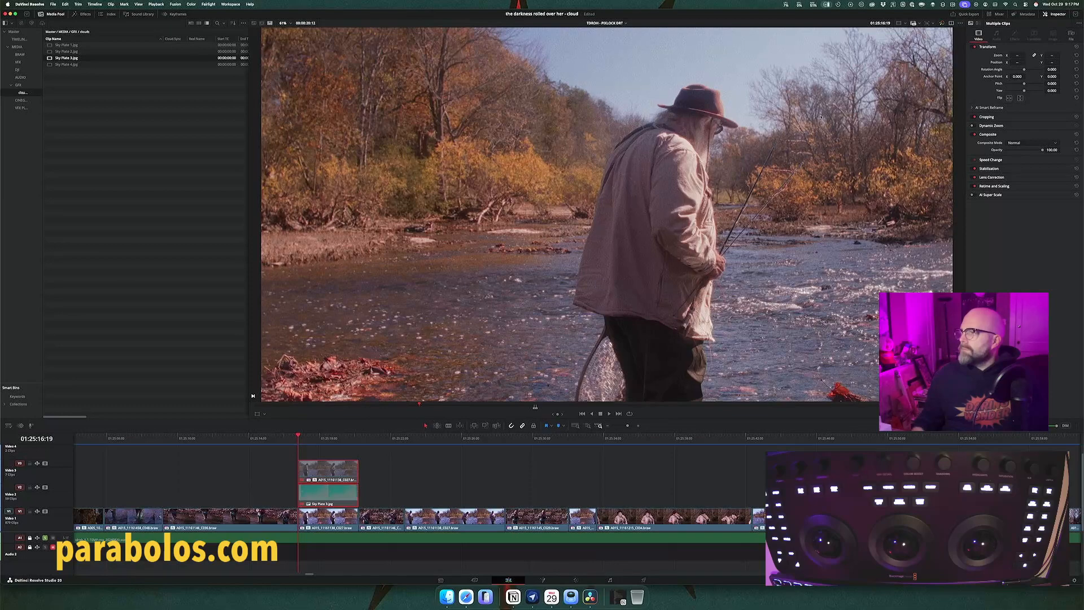
# Step: Compare the fine branches and hat edges close up with the two sky replacement clips enabled and disabled, leaving both enabled
pyautogui.scroll(10, 822, 117)
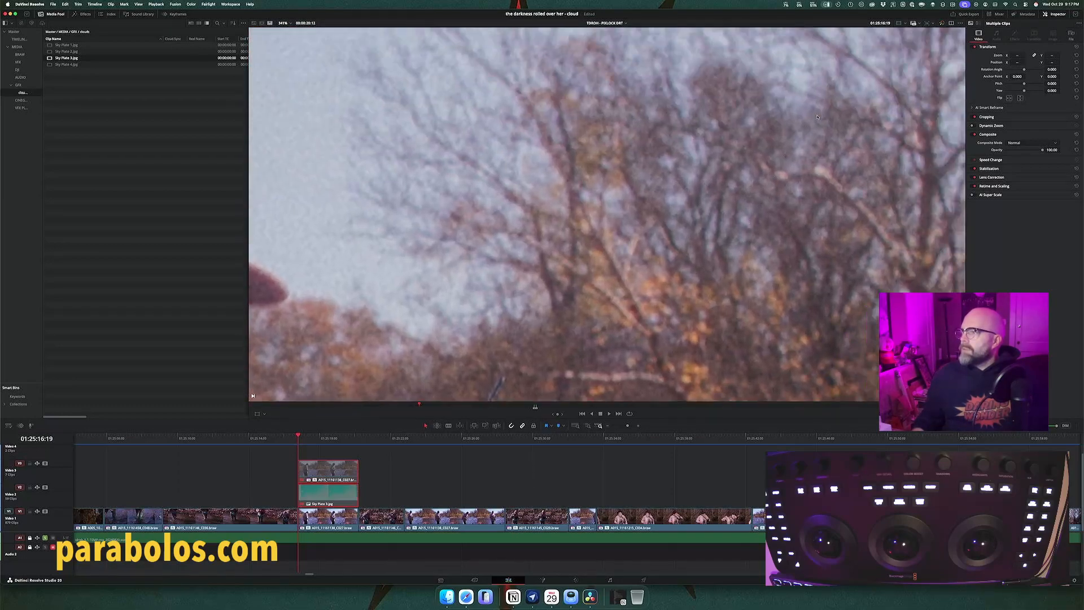
pyautogui.scroll(-5, 817, 117)
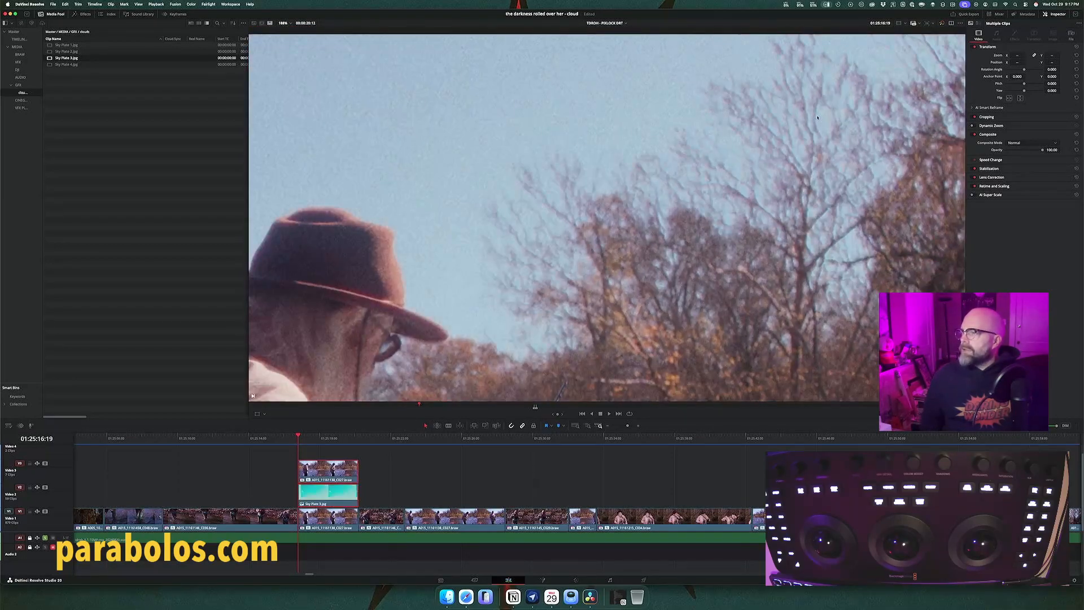
pyautogui.press('d')
pyautogui.press('d')
pyautogui.press('d')
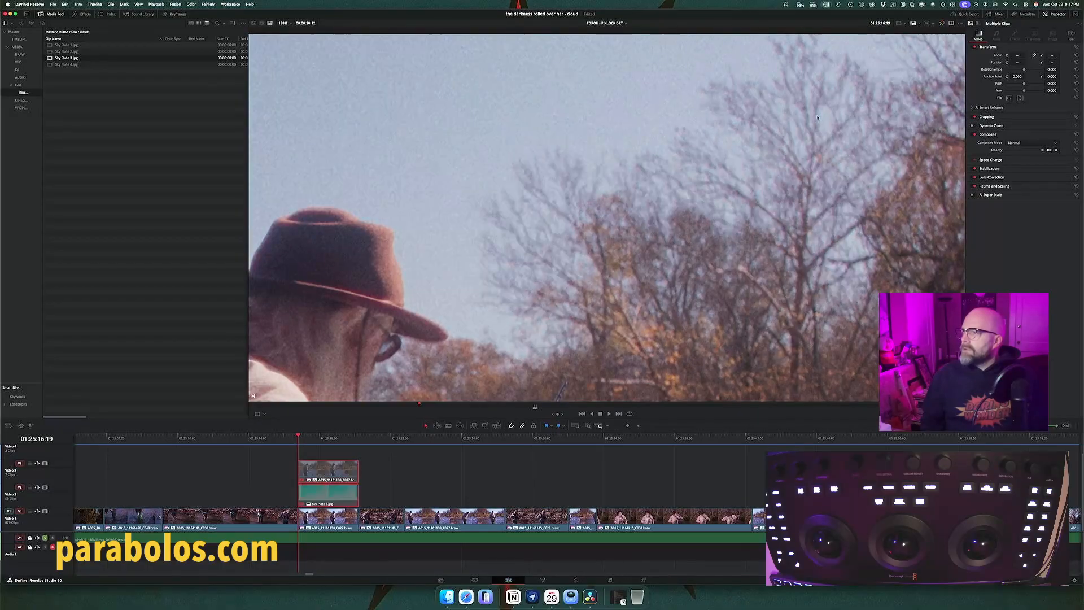
pyautogui.press('d')
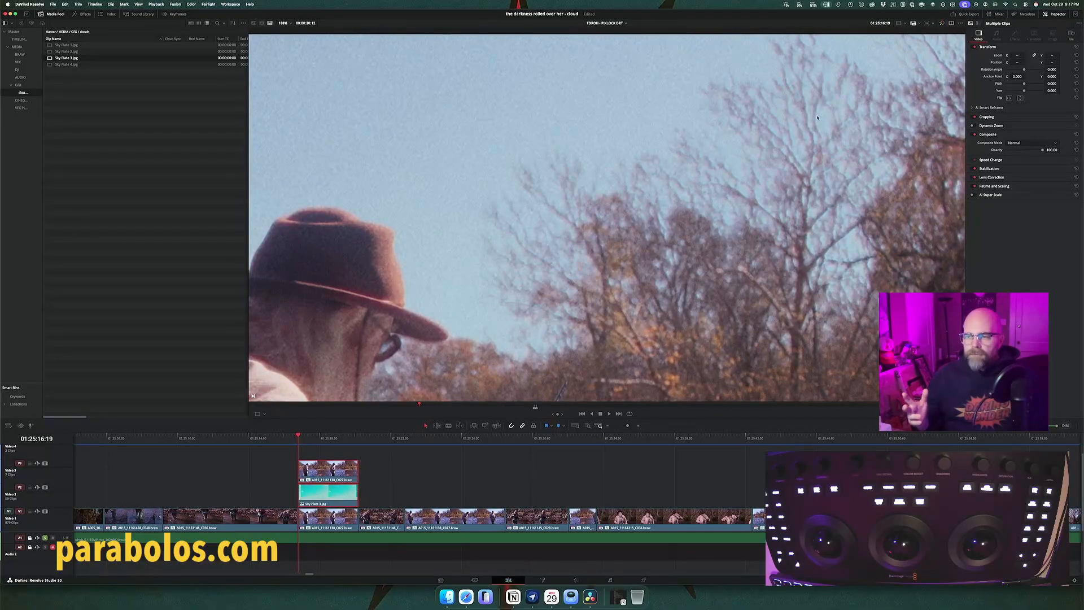
pyautogui.press('d')
pyautogui.press('d')
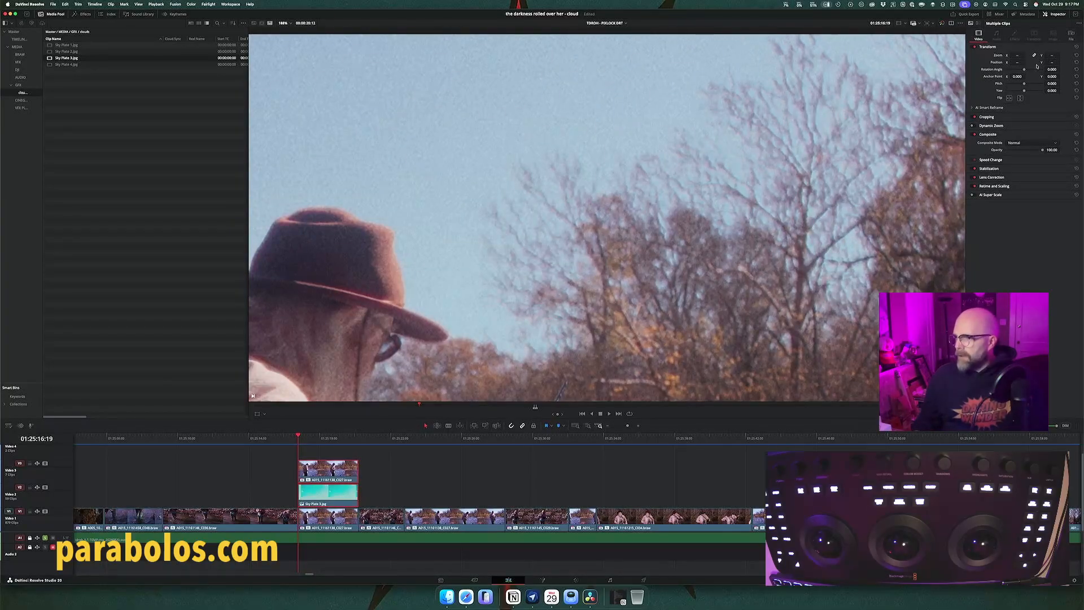
# Step: Play the composite at full-frame view, then inspect the clouds and tree edges behind the fisherman close up and replay the shot
pyautogui.hotkey('shift', 'z')
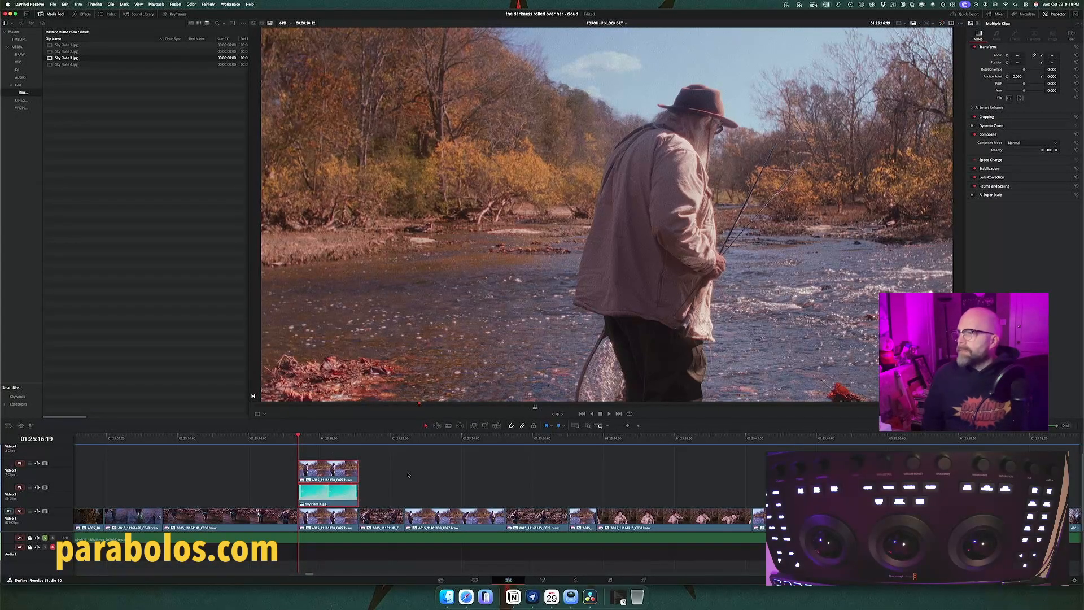
pyautogui.press('space')
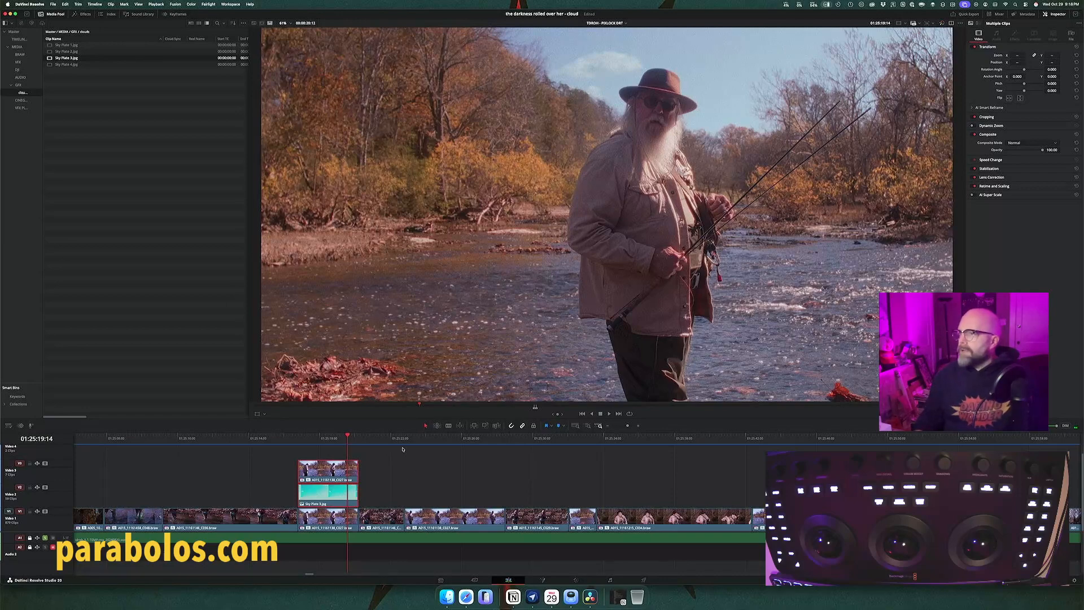
pyautogui.scroll(8, 602, 102)
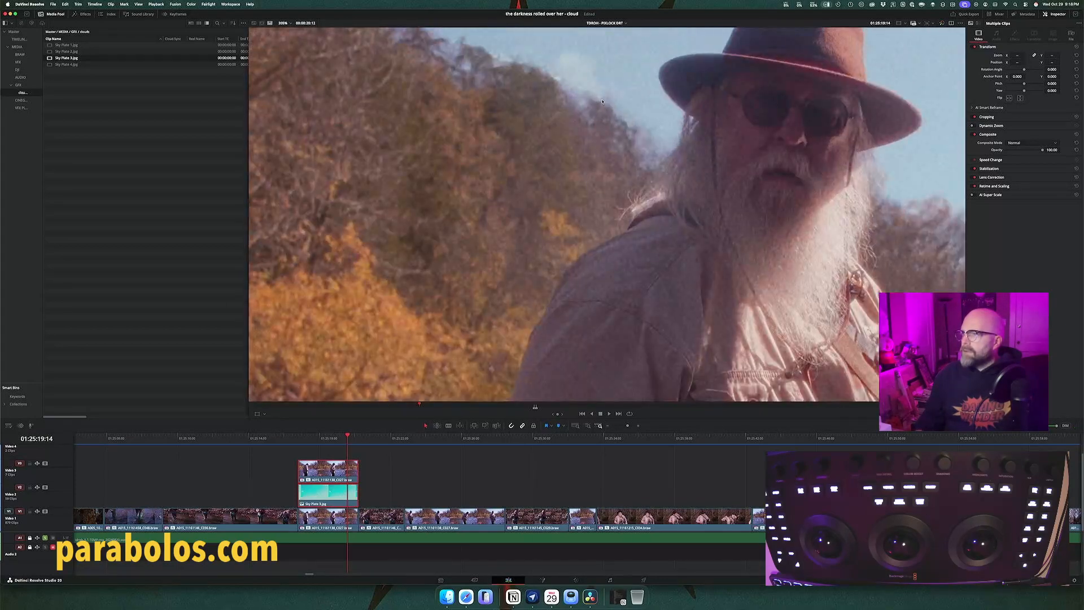
pyautogui.scroll(-3, 602, 102)
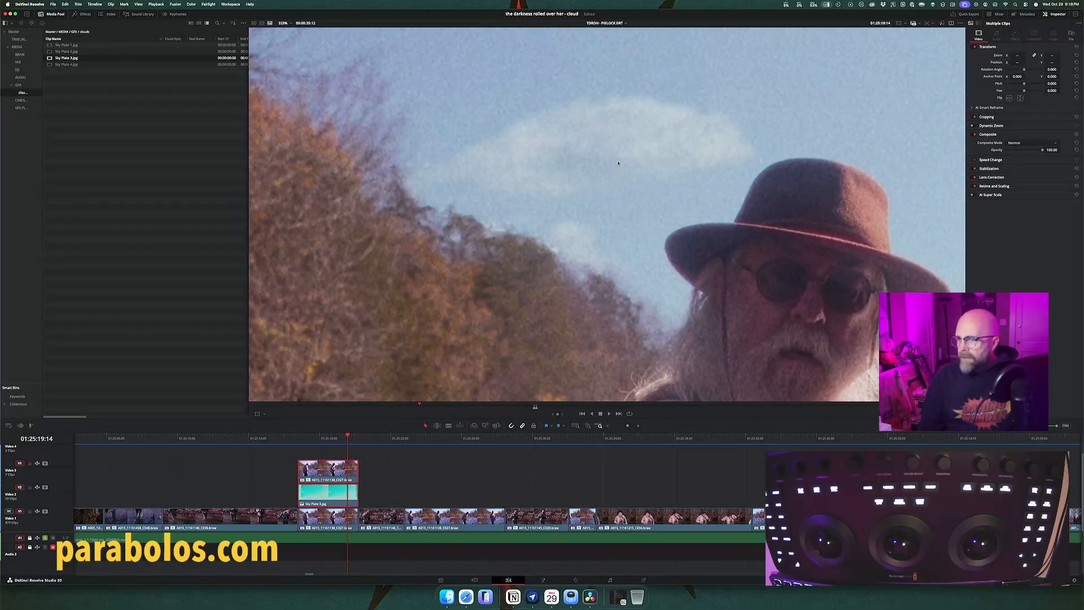
pyautogui.press('Up')
pyautogui.press('space')
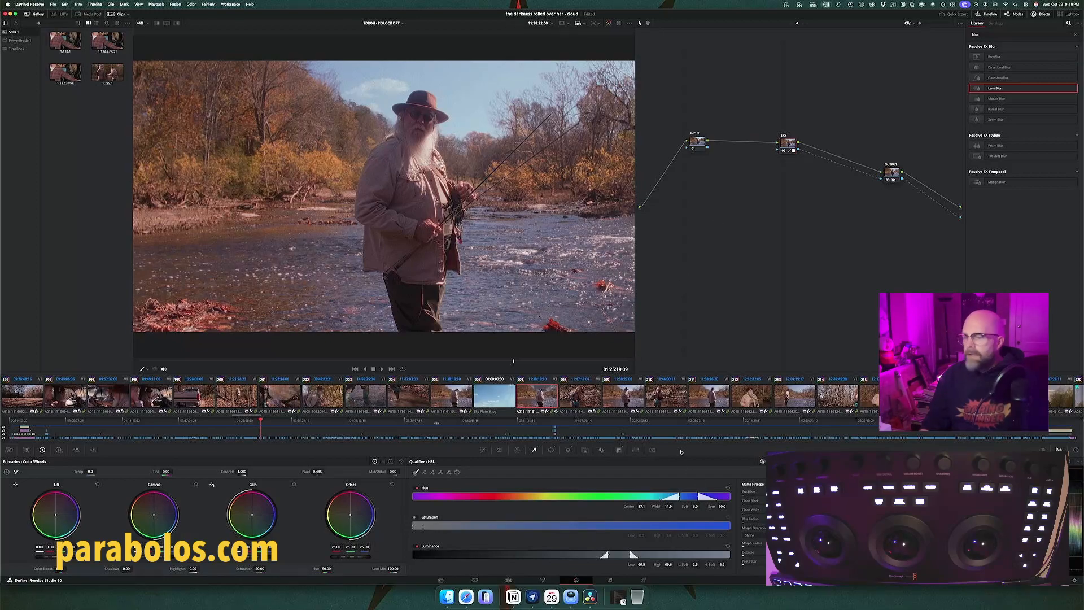
# Step: Display the sky key as a black-and-white matte, focus on the hat and treeline, and increase Clean Black
pyautogui.hotkey('shift', 'h')
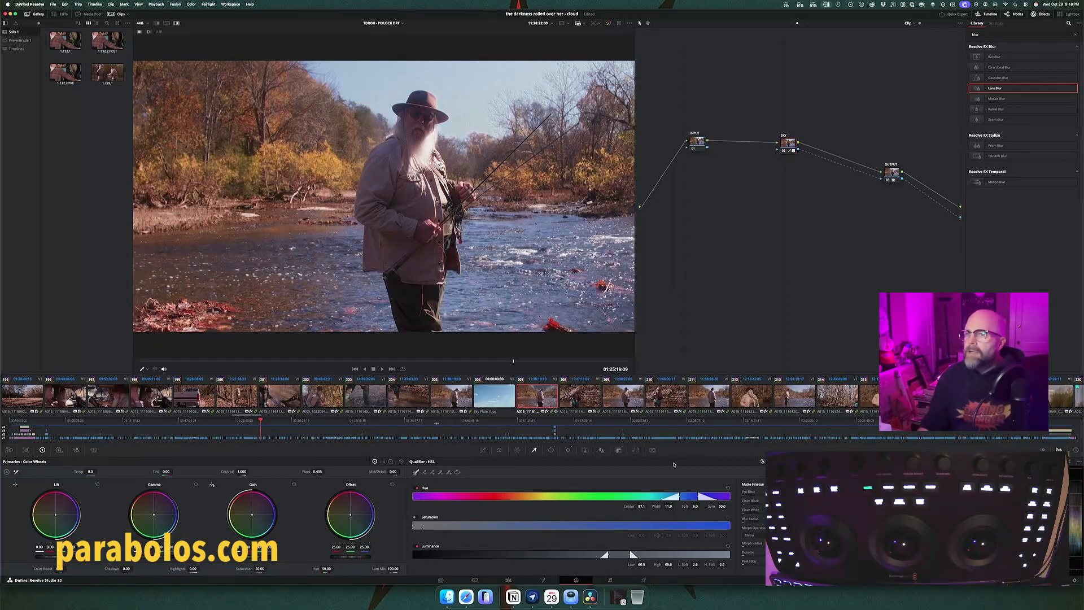
pyautogui.click(149, 33)
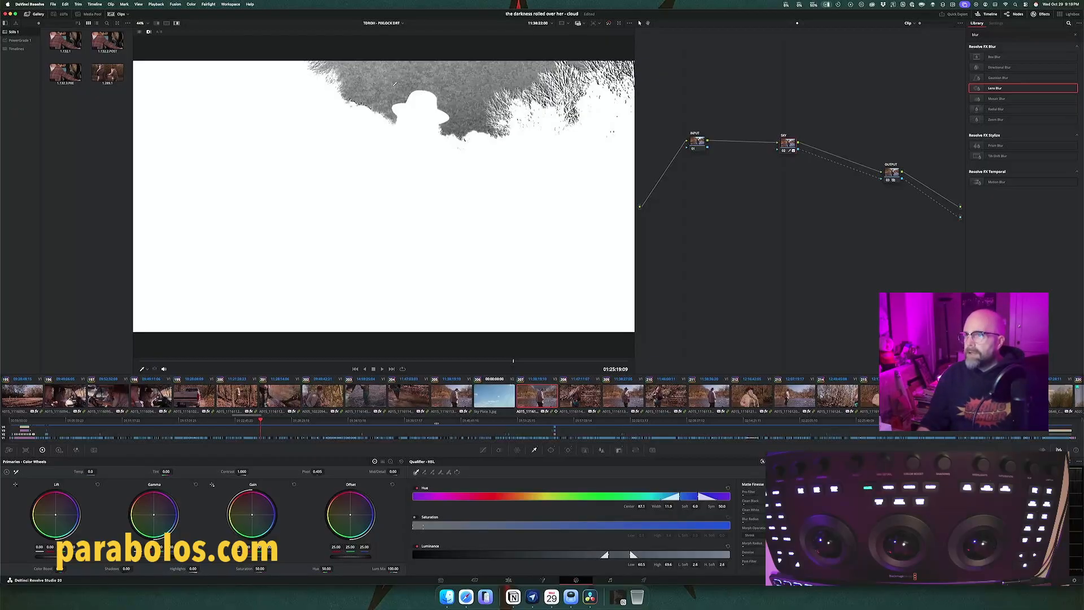
pyautogui.scroll(5, 387, 87)
pyautogui.scroll(3, 394, 83)
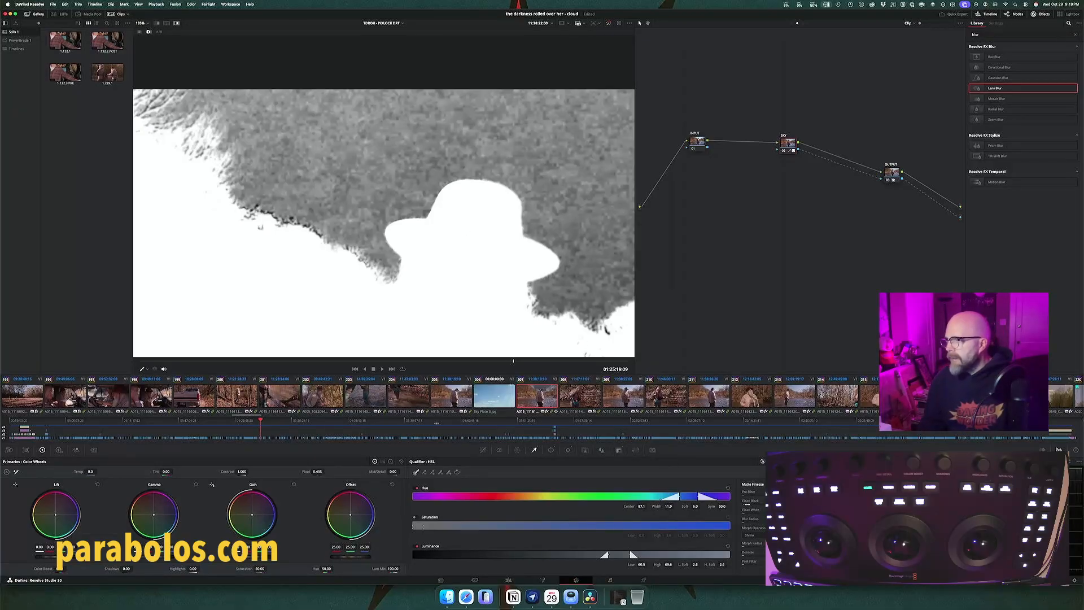
pyautogui.moveTo(750, 501); pyautogui.dragTo(761, 501)
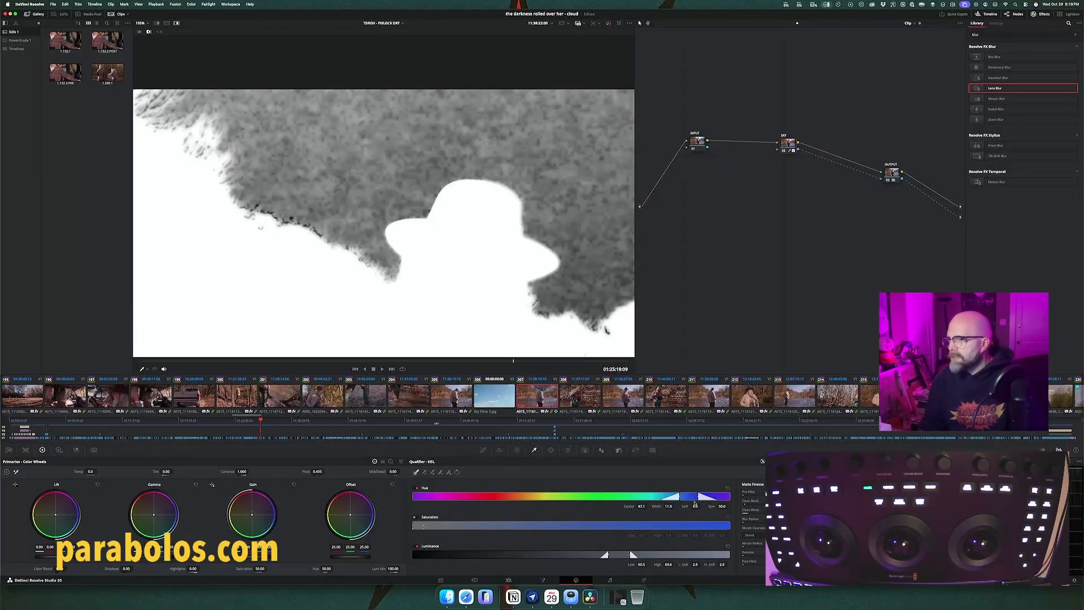
# Step: Refine the sky qualifier's hue range to Center 87.4, Width 13.3 and Soft 2.3 to deepen the black sky matte
pyautogui.moveTo(688, 497); pyautogui.dragTo(690, 497)
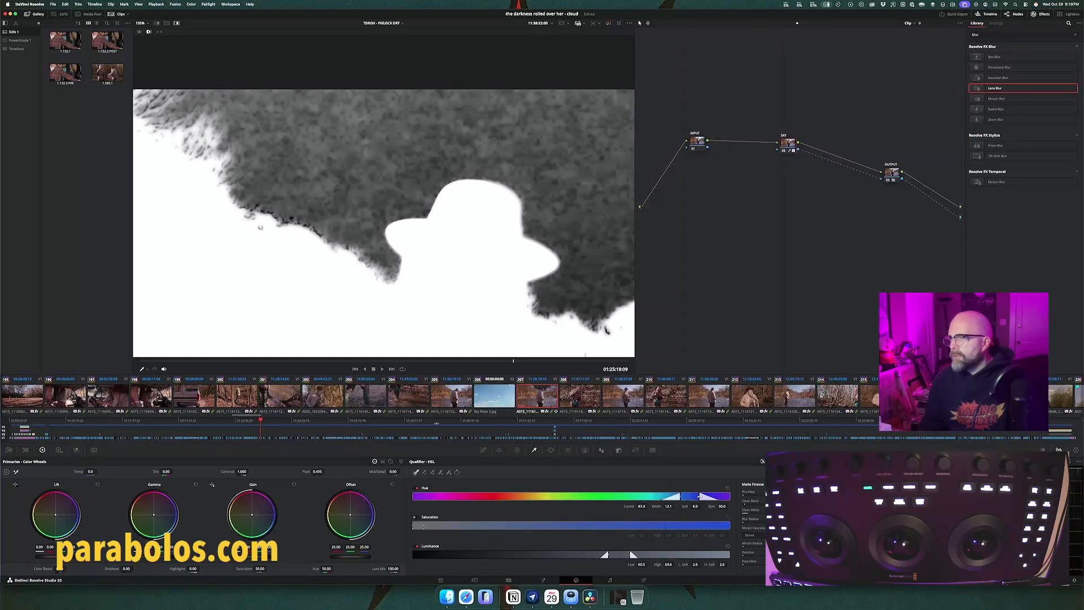
pyautogui.moveTo(699, 496); pyautogui.dragTo(701, 496)
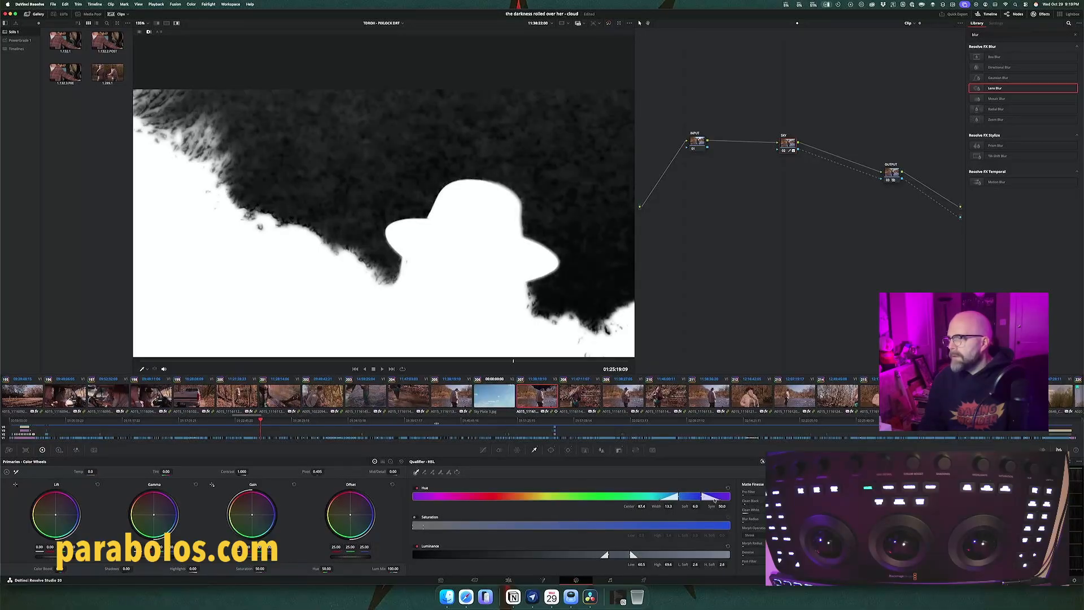
pyautogui.moveTo(719, 499); pyautogui.dragTo(714, 499)
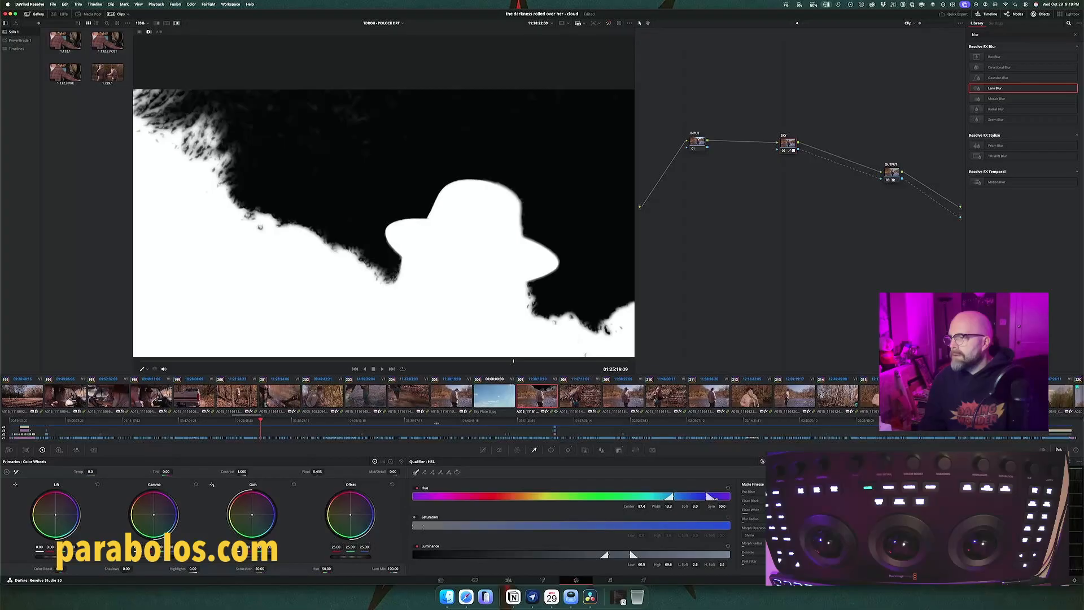
pyautogui.moveTo(712, 497); pyautogui.dragTo(712, 496)
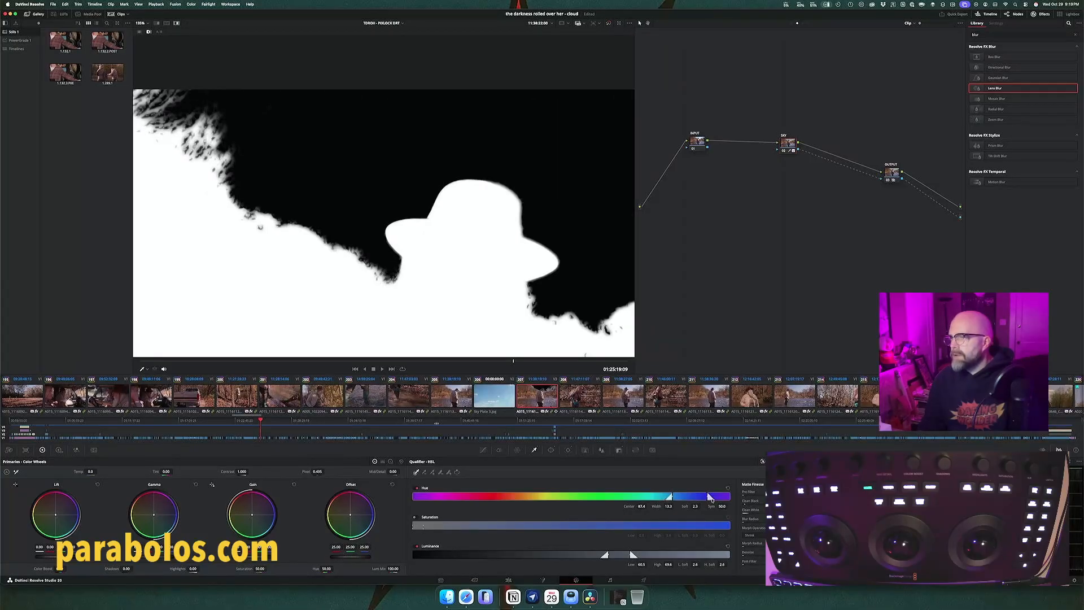
# Step: Readjust the sky qualifier's hue to Center 87.0 and Width 12.8, and check the matte across the treetop branches
pyautogui.moveTo(710, 499); pyautogui.dragTo(696, 496)
pyautogui.press('super+z')
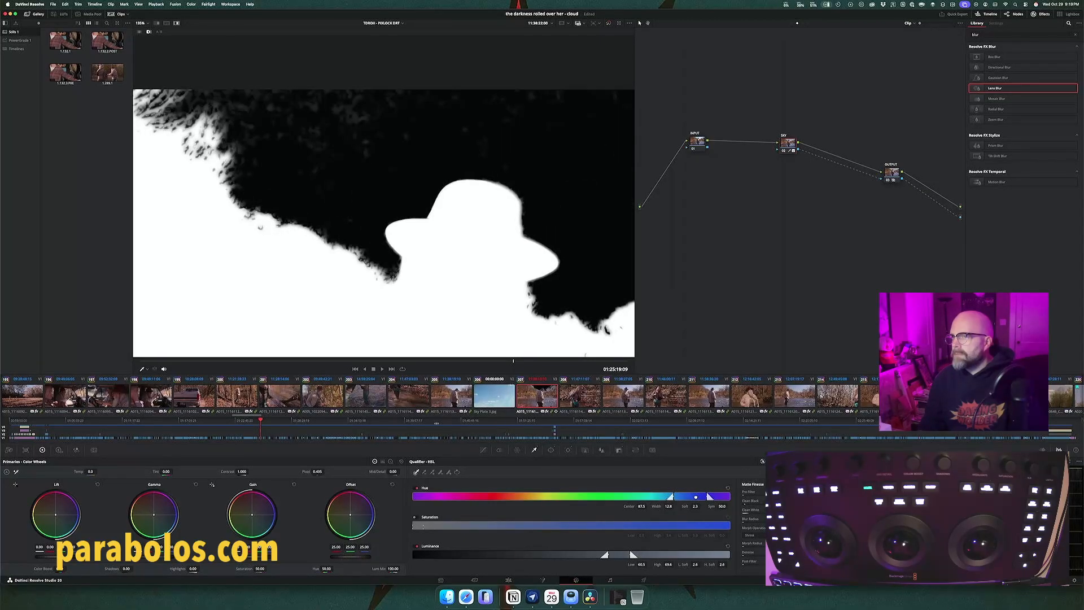
pyautogui.moveTo(695, 497); pyautogui.dragTo(695, 497)
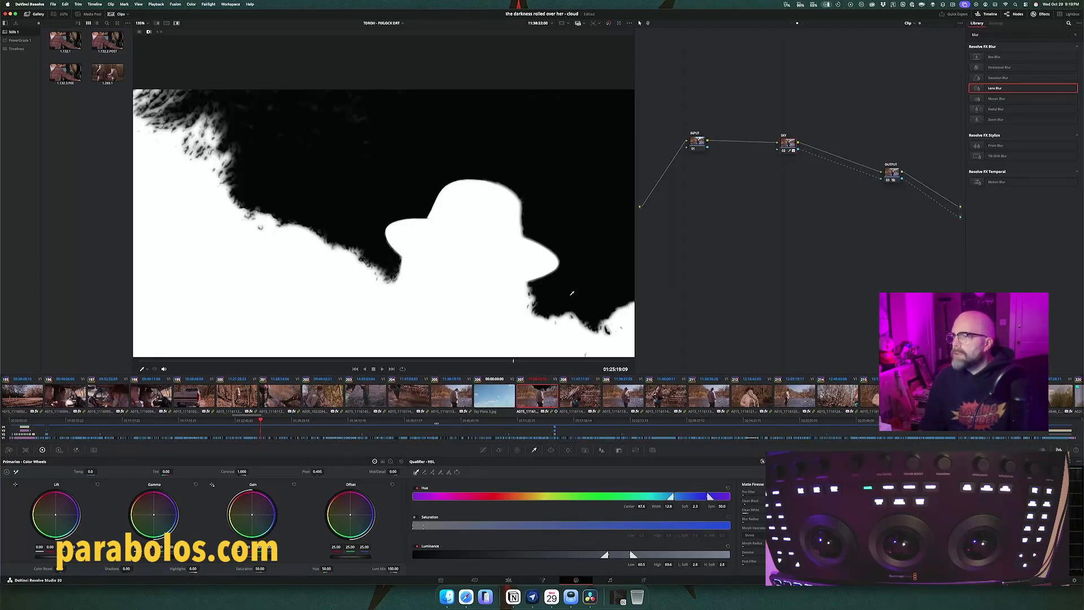
pyautogui.hscroll(10, 570, 293)
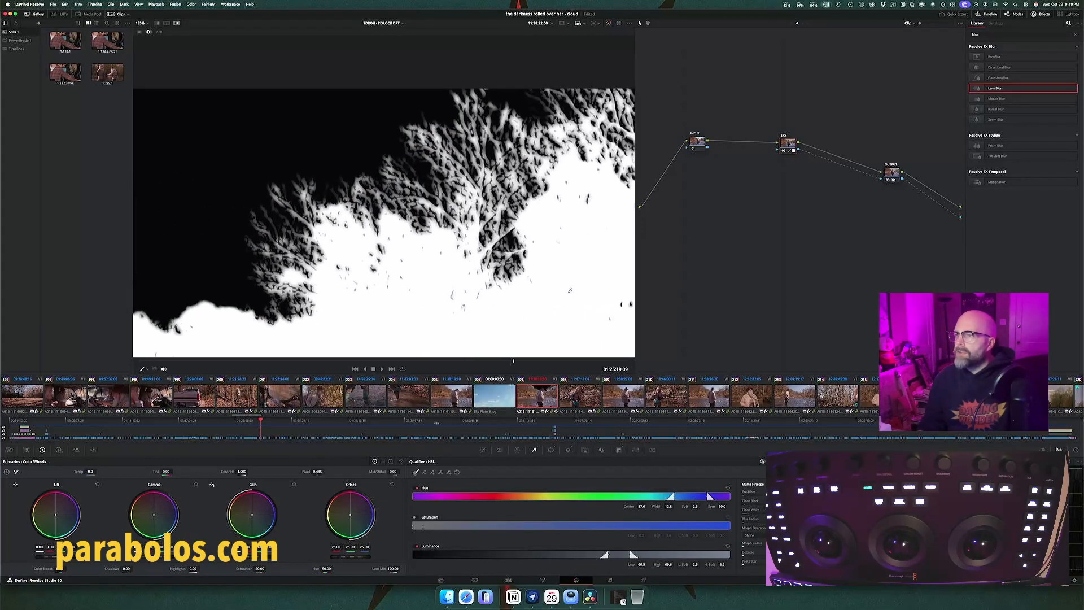
pyautogui.hscroll(2, 570, 291)
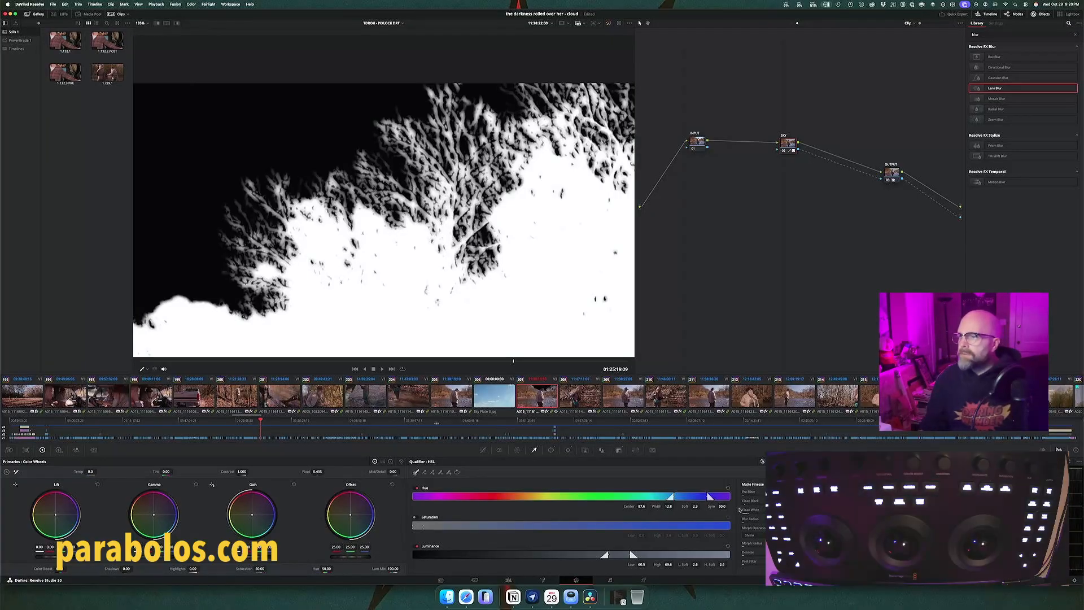
# Step: Return from the matte to the normal image and replay the fisherman shot, examining the clouds and key edges in motion
pyautogui.hotkey('shift', 'h')
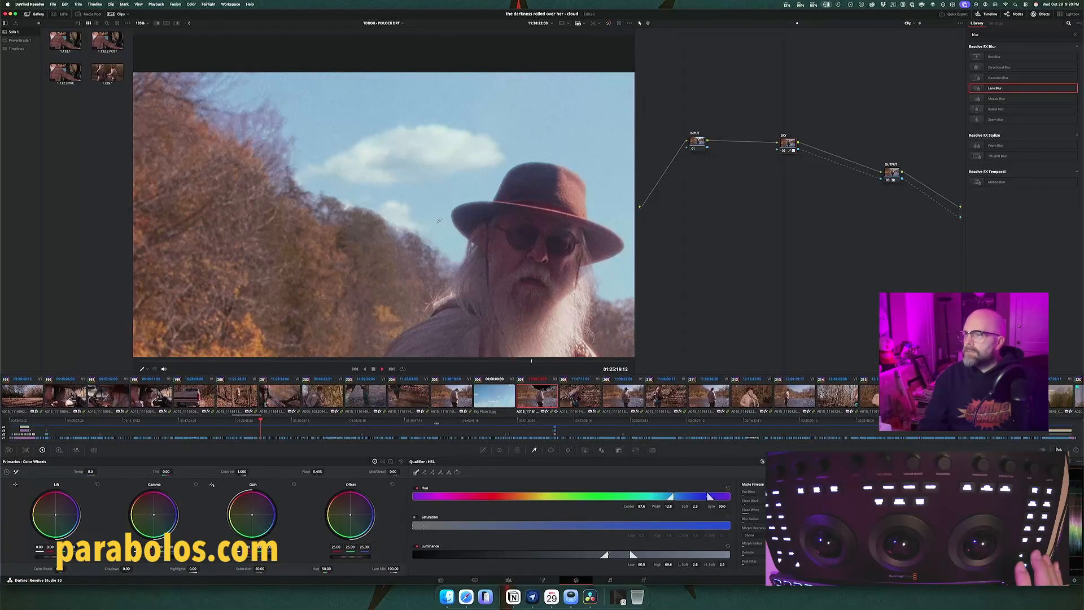
pyautogui.press('space')
pyautogui.press('space')
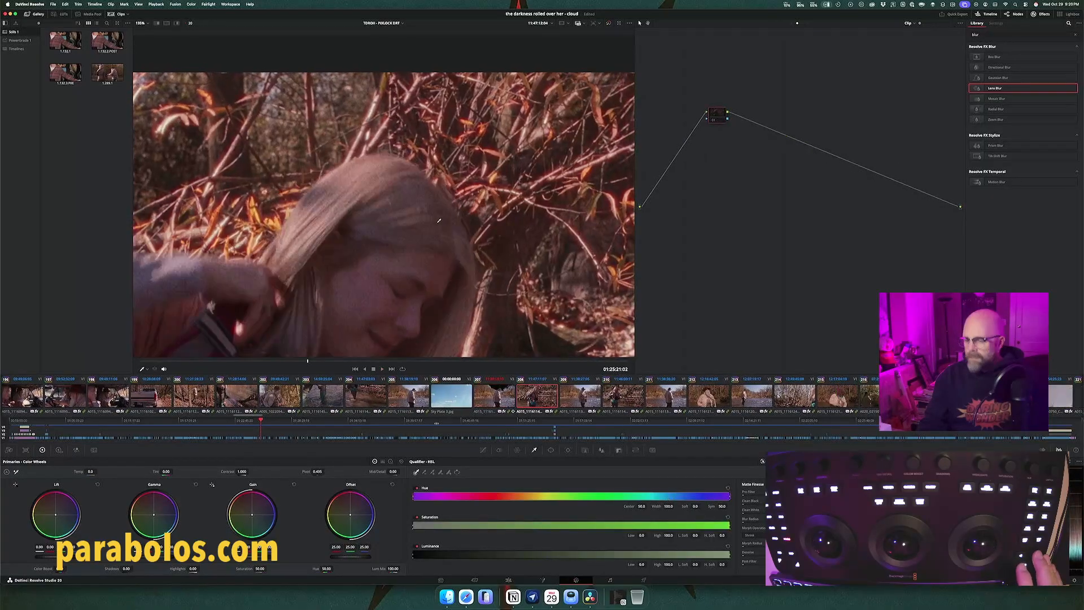
pyautogui.press('Up')
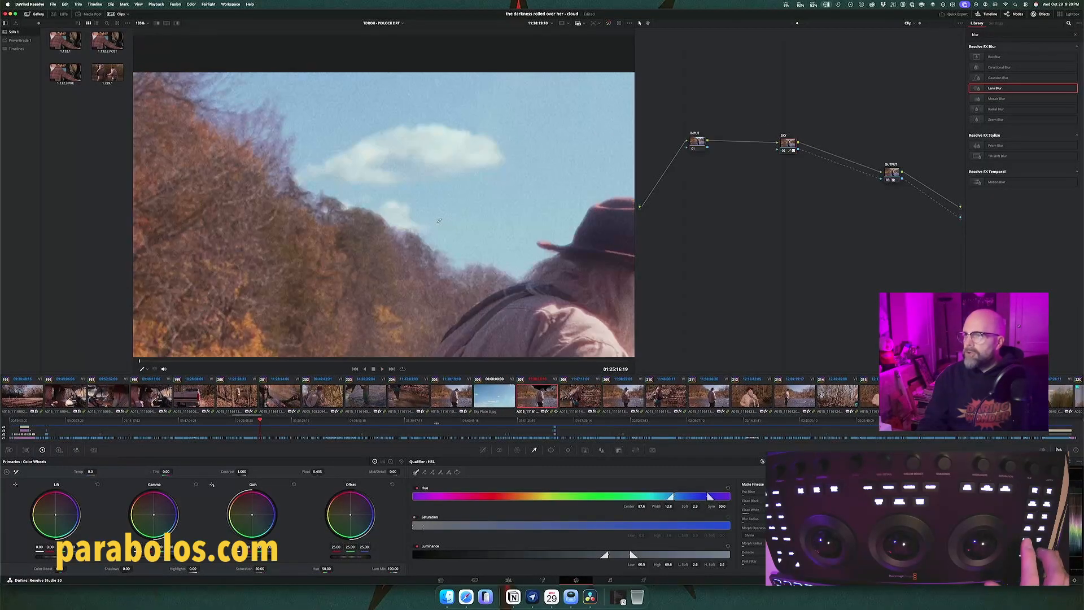
pyautogui.press('space')
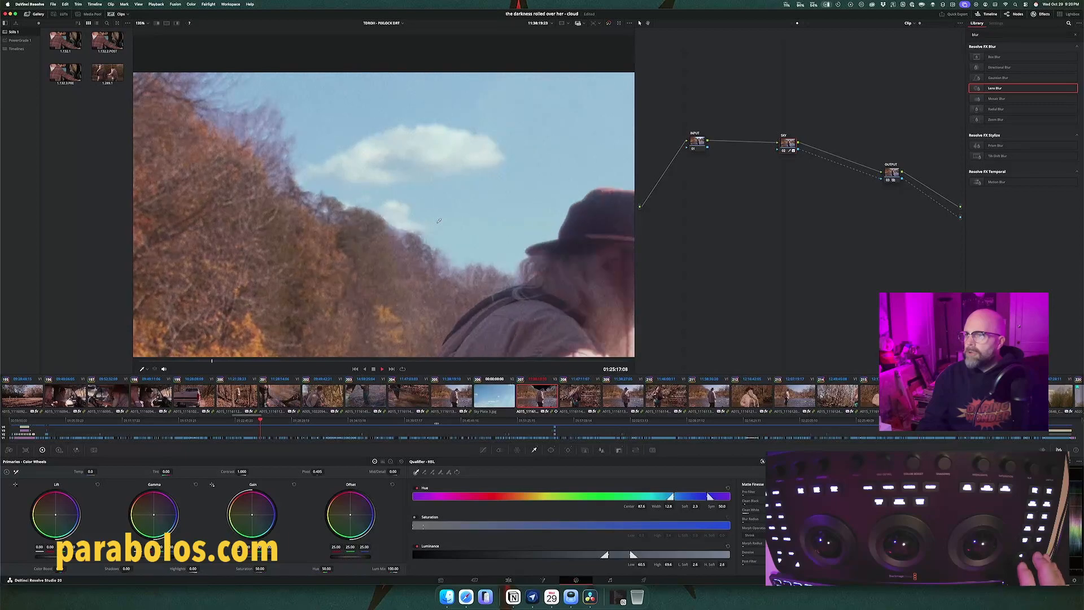
pyautogui.press('space')
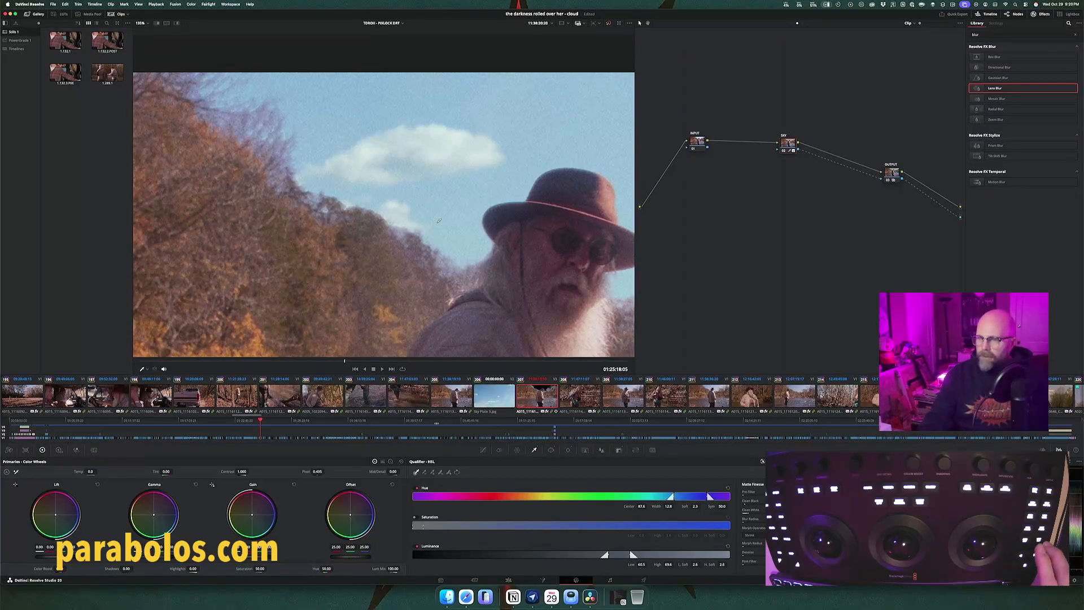
pyautogui.press('Up')
pyautogui.press('Down')
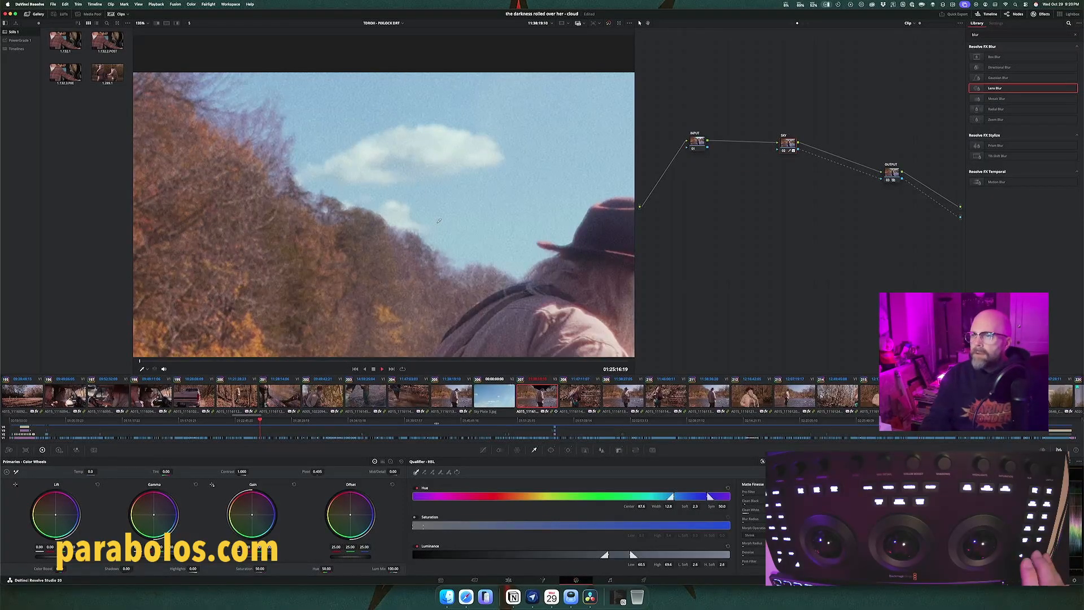
pyautogui.press('space')
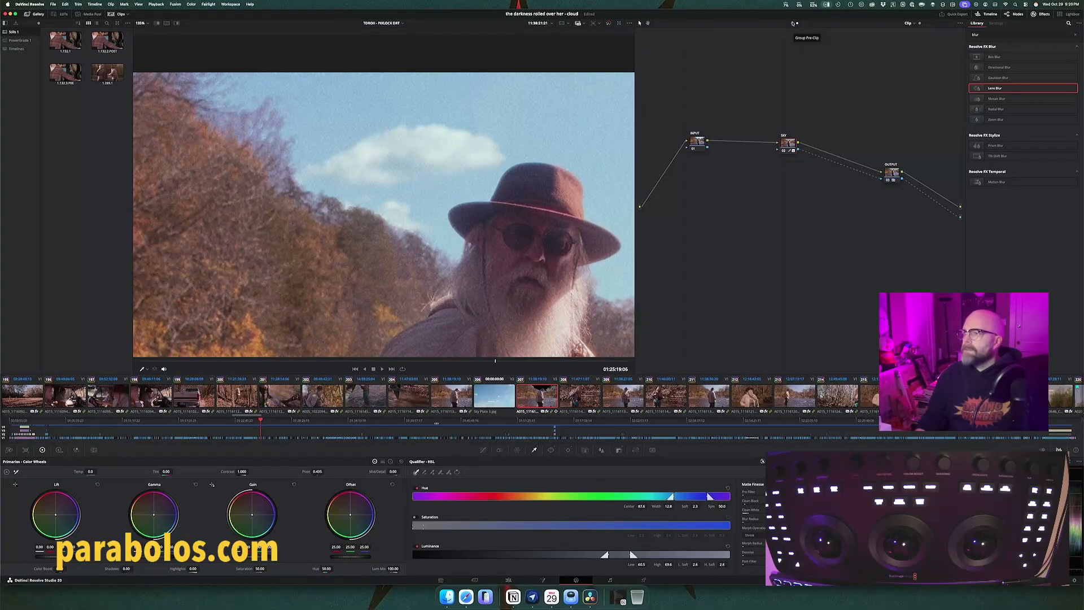
# Step: Switch between the fisherman clip's own node graph and its Group Pre-Clip graph to examine both node structures
pyautogui.click(793, 23)
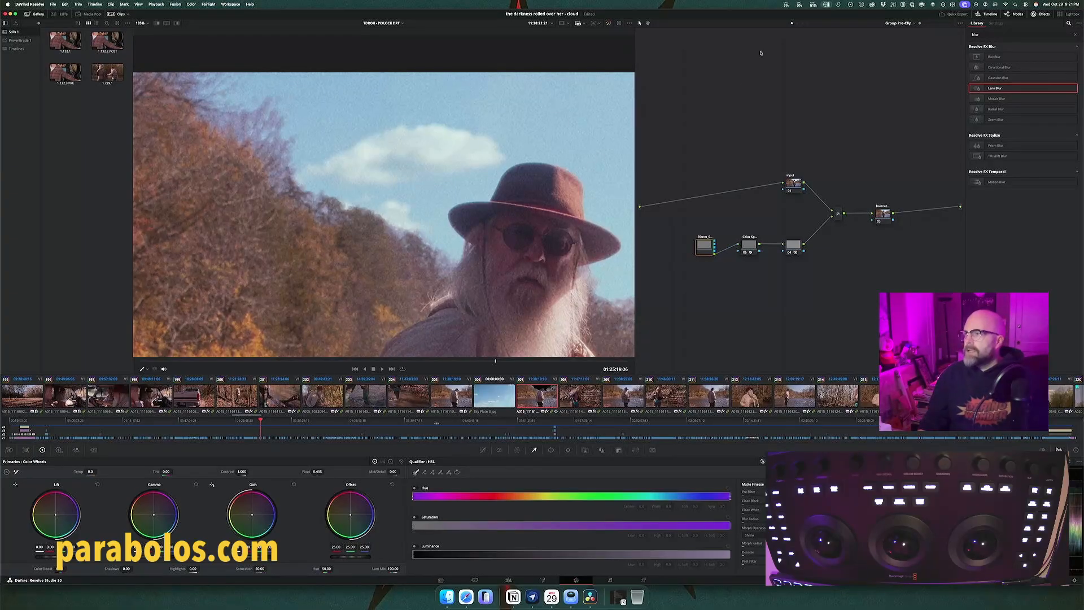
pyautogui.click(795, 24)
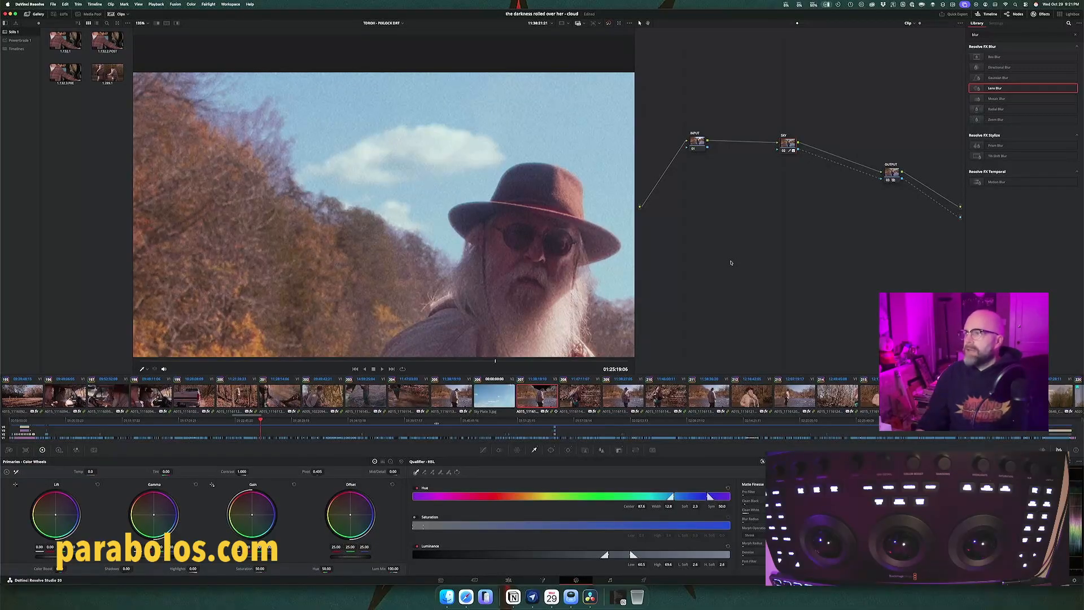
pyautogui.click(792, 24)
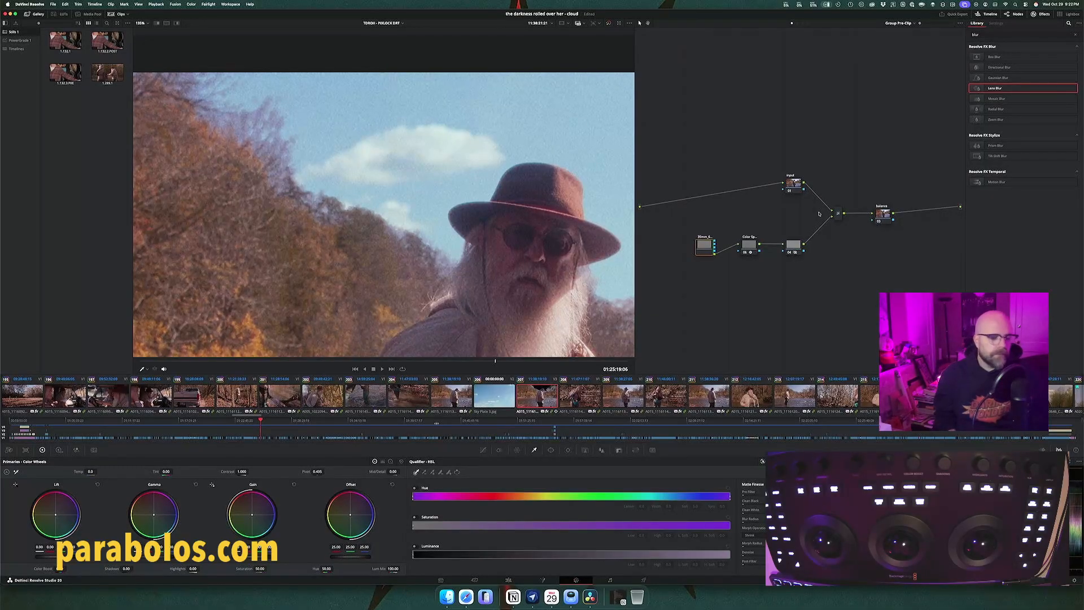
# Step: Switch to Finder and open DaVinci Resolve Manual.pdf from the DaVinci Resolve folder within Applications, using a new Finder tab
pyautogui.press('super+Tab')
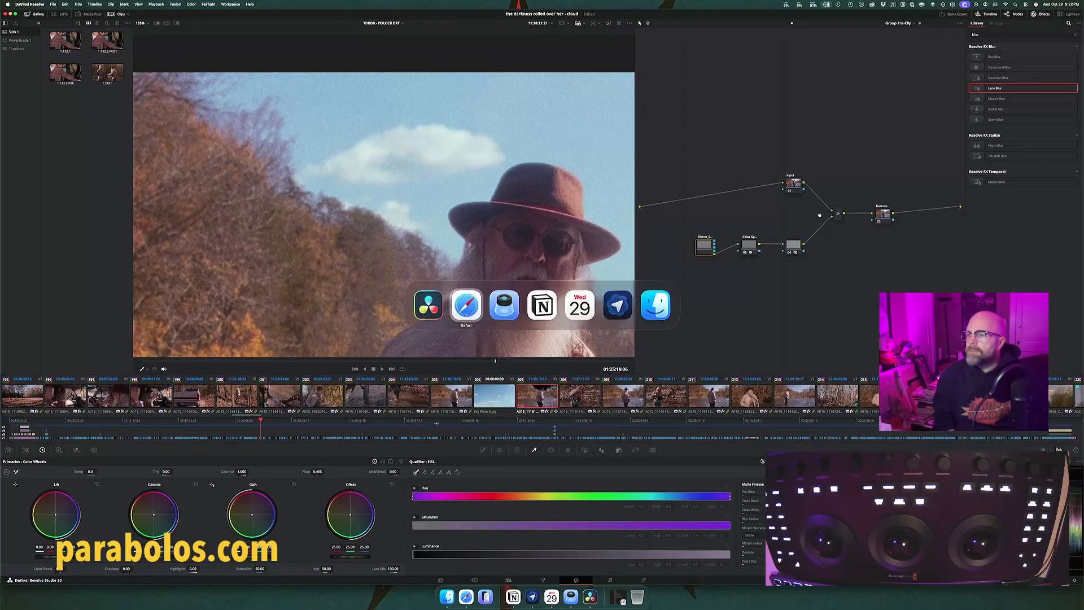
pyautogui.press('super+Tab')
pyautogui.press('super+Tab')
pyautogui.press('super+Tab')
pyautogui.press('super+Tab')
pyautogui.press('super+Tab')
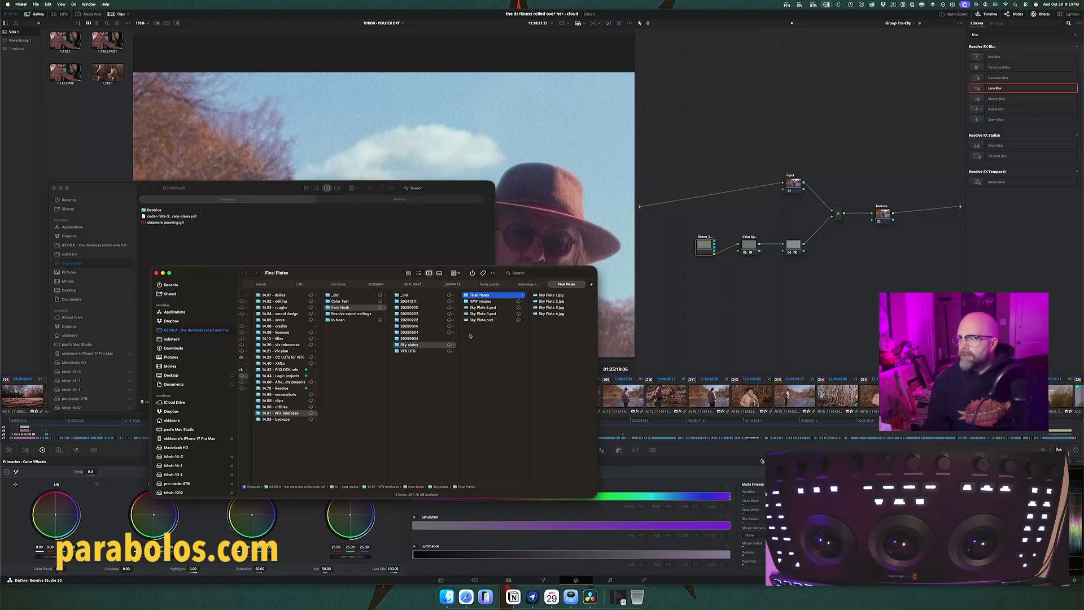
pyautogui.click(591, 283)
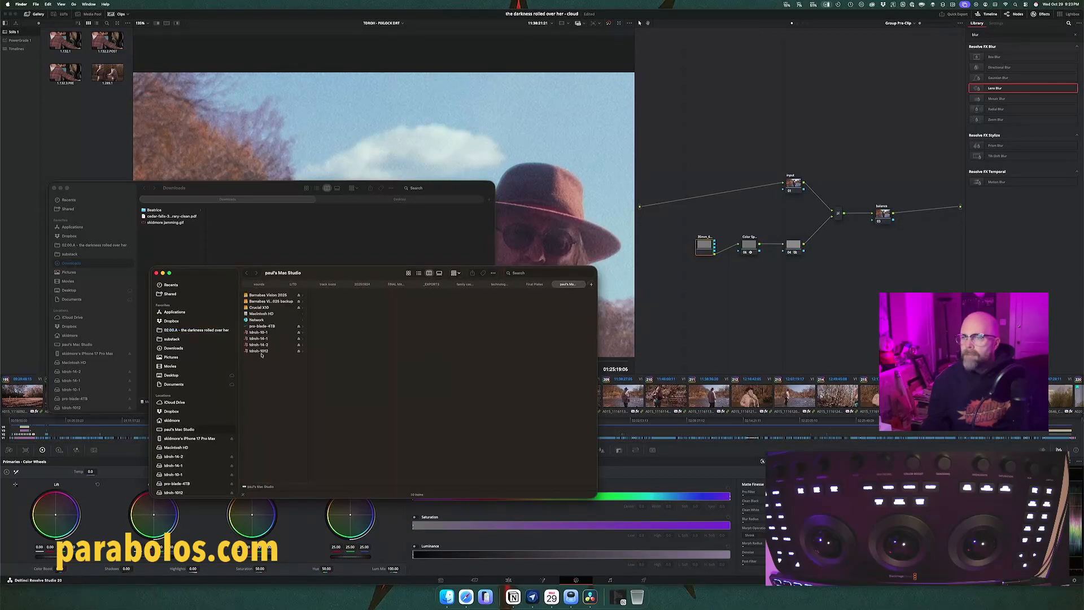
pyautogui.click(204, 313)
pyautogui.scroll(-5, 263, 384)
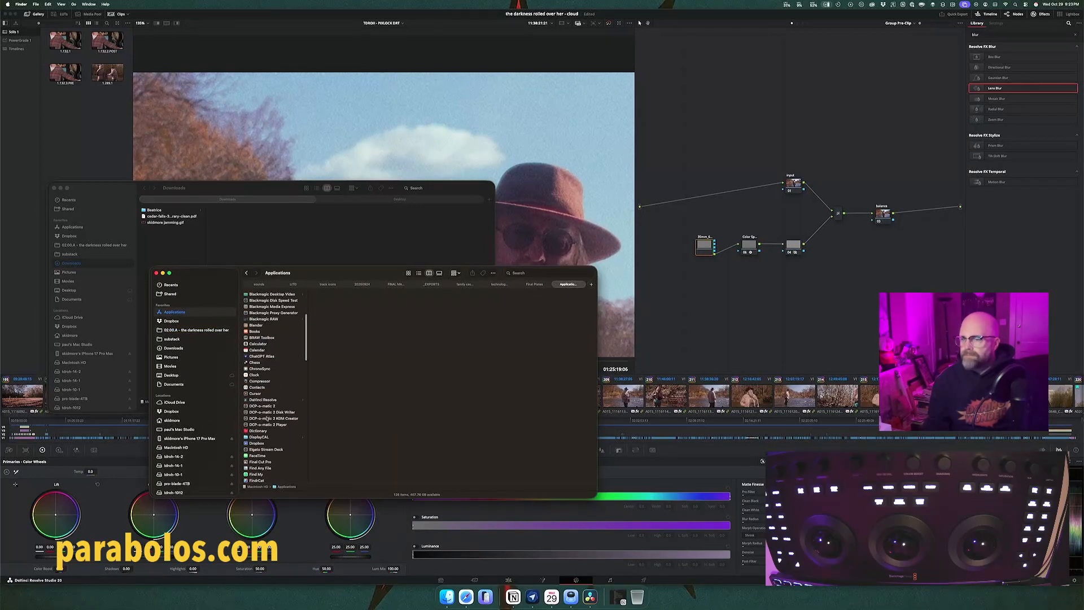
pyautogui.click(271, 400)
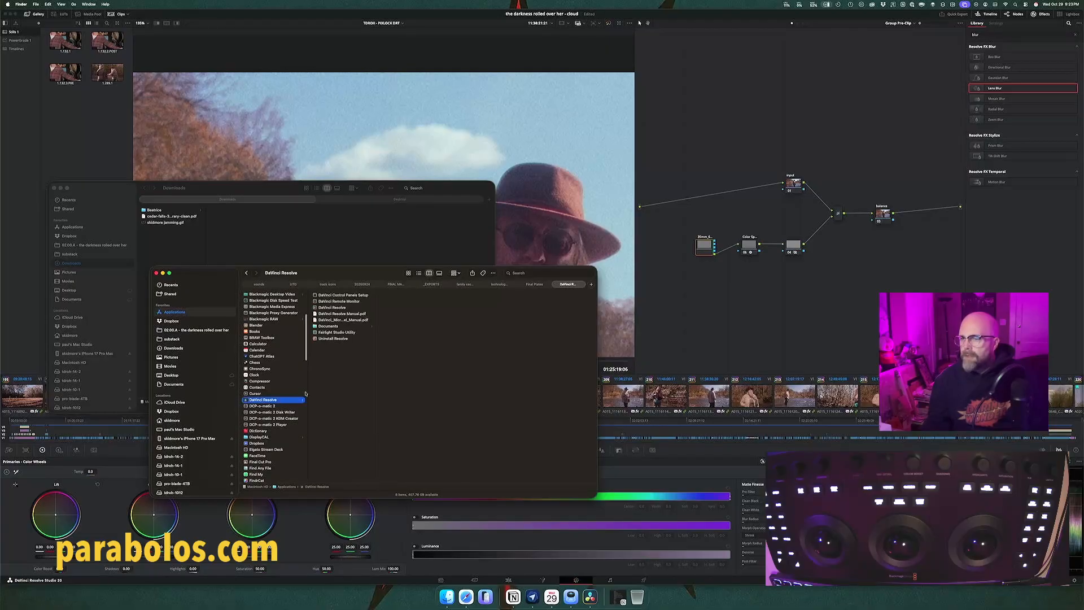
pyautogui.doubleClick(355, 314)
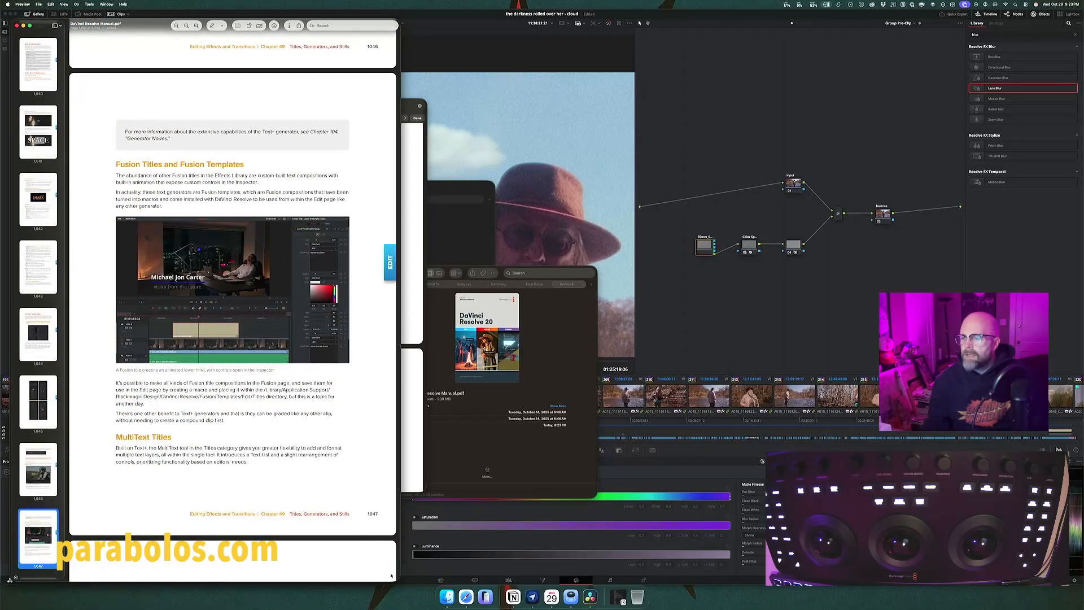
# Step: Shorten the manual's window and reposition it over the middle of the image viewer, clear of the node graph
pyautogui.moveTo(398, 579); pyautogui.dragTo(416, 446)
pyautogui.scroll(5, 215, 231)
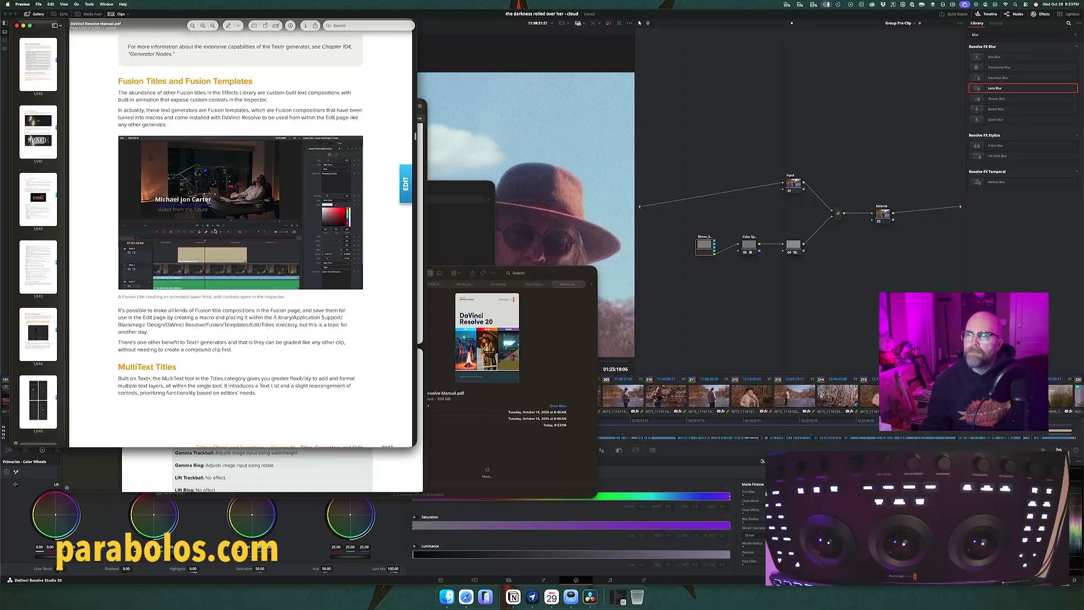
pyautogui.moveTo(145, 81); pyautogui.dragTo(197, 118)
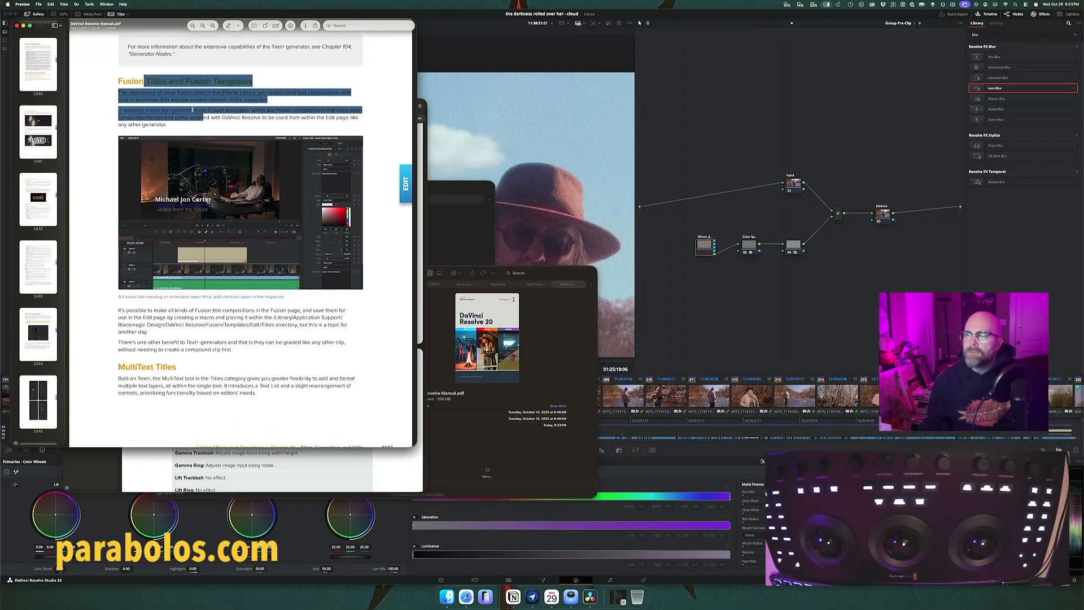
pyautogui.click(192, 108)
pyautogui.moveTo(149, 9)
pyautogui.mouseDown()
pyautogui.moveTo(179, 41)
pyautogui.moveTo(150, 12)
pyautogui.moveTo(524, 1)
pyautogui.moveTo(212, 123)
pyautogui.moveTo(151, 67)
pyautogui.moveTo(147, 3)
pyautogui.mouseUp()
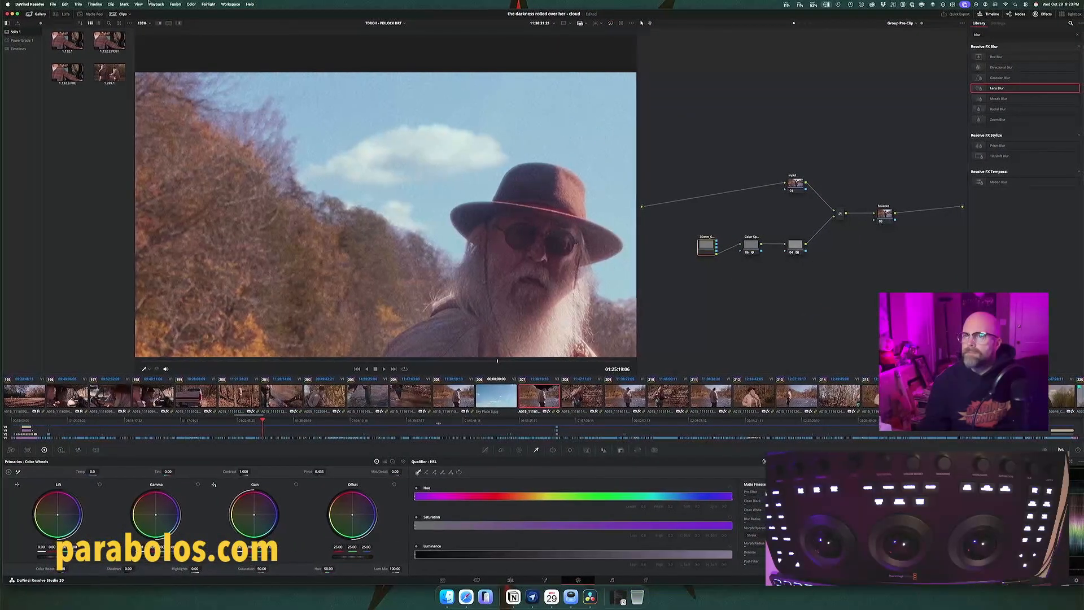
pyautogui.press('super+Tab')
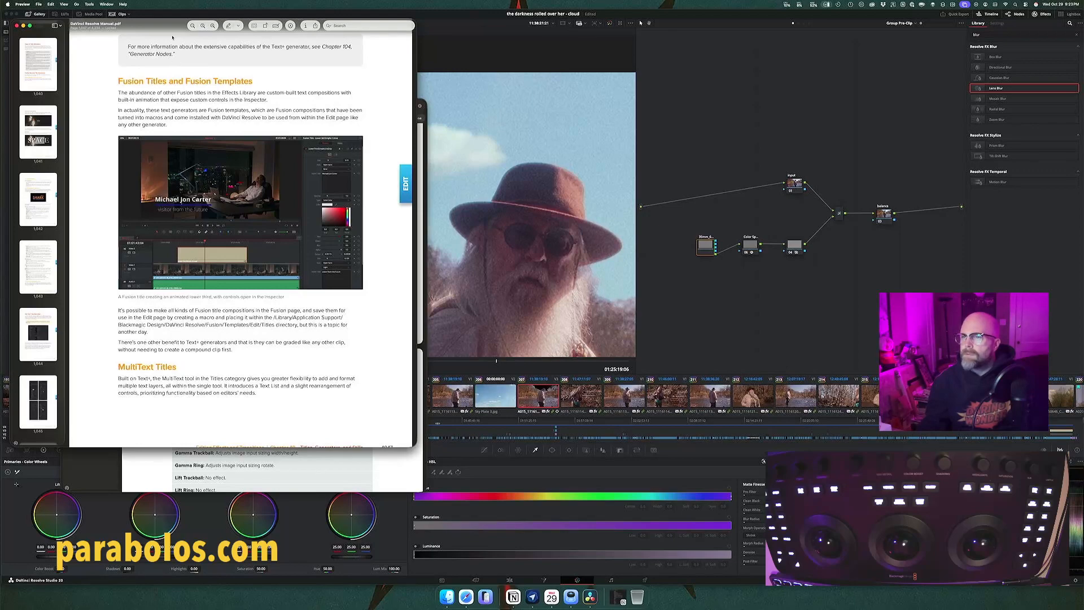
pyautogui.moveTo(173, 26); pyautogui.dragTo(331, 76)
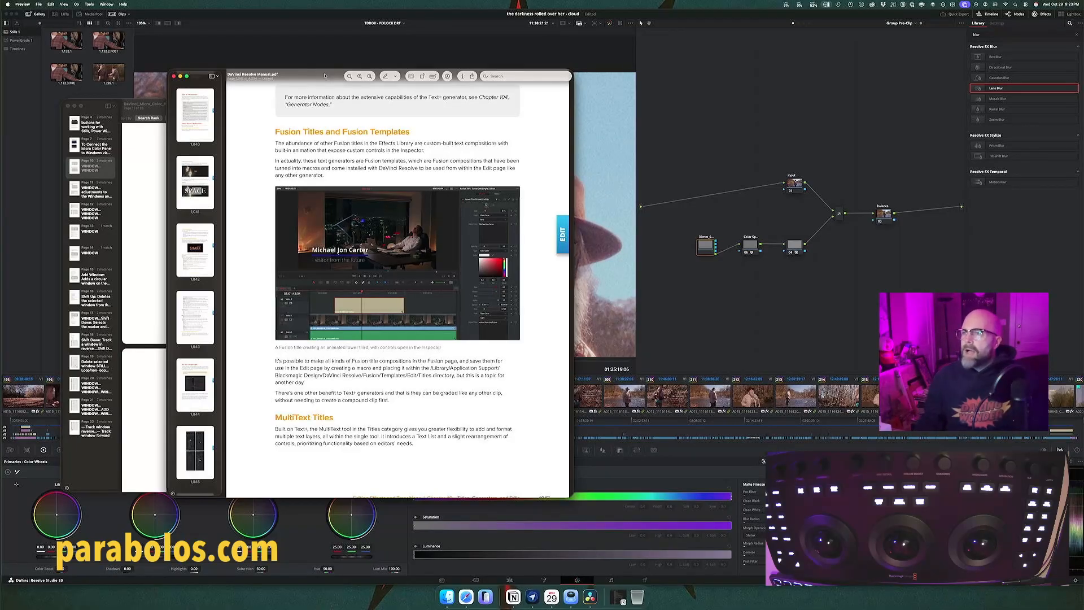
pyautogui.moveTo(324, 75); pyautogui.dragTo(337, 70)
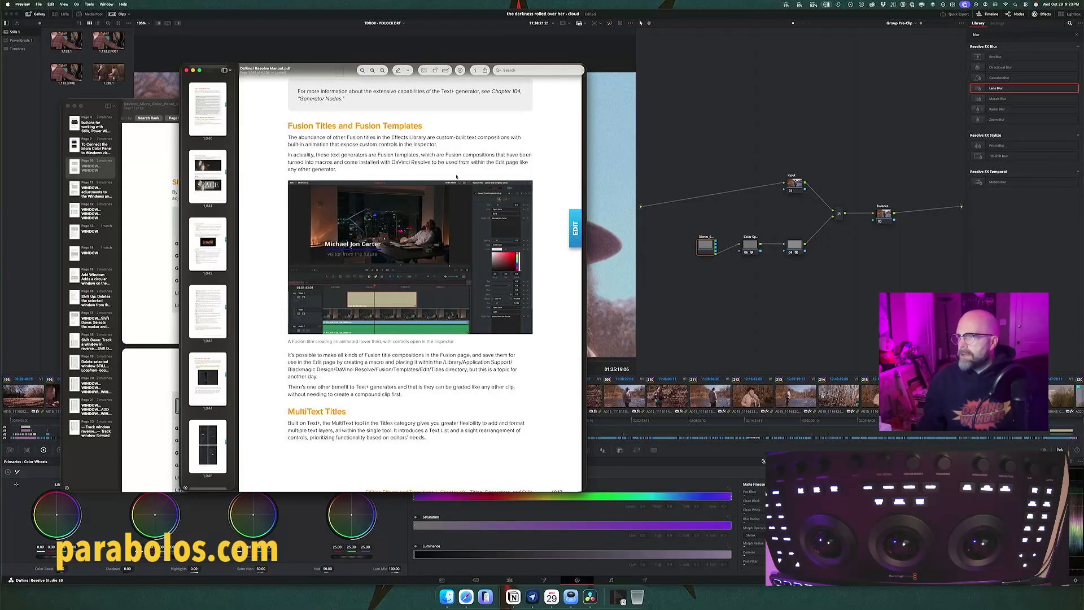
# Step: Search the manual for "pipeline" and read the Color Management match in the Project Settings chapter
pyautogui.click(519, 69)
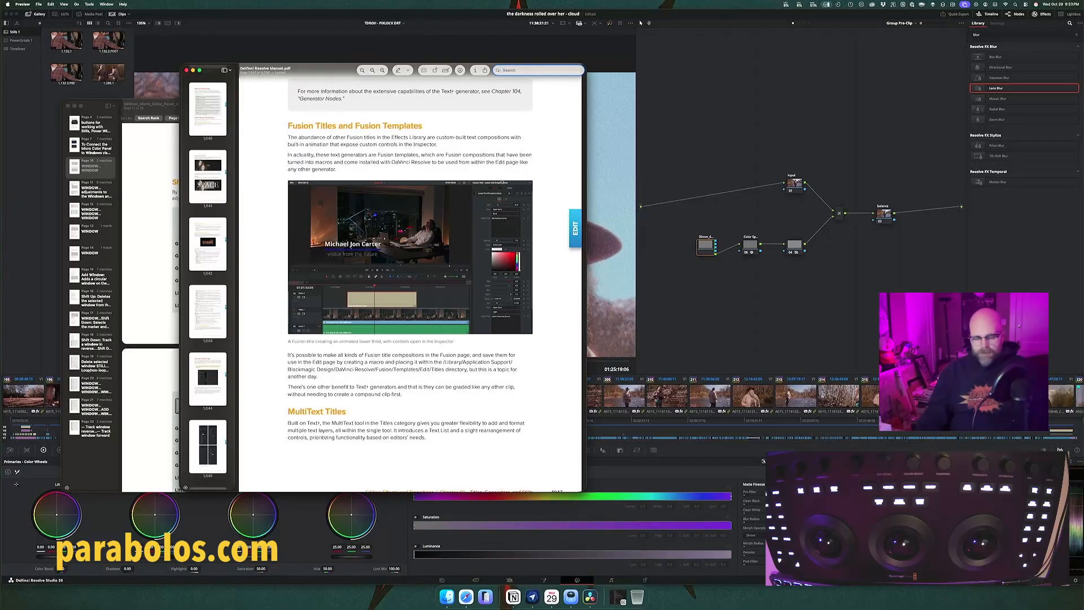
pyautogui.write('edit')
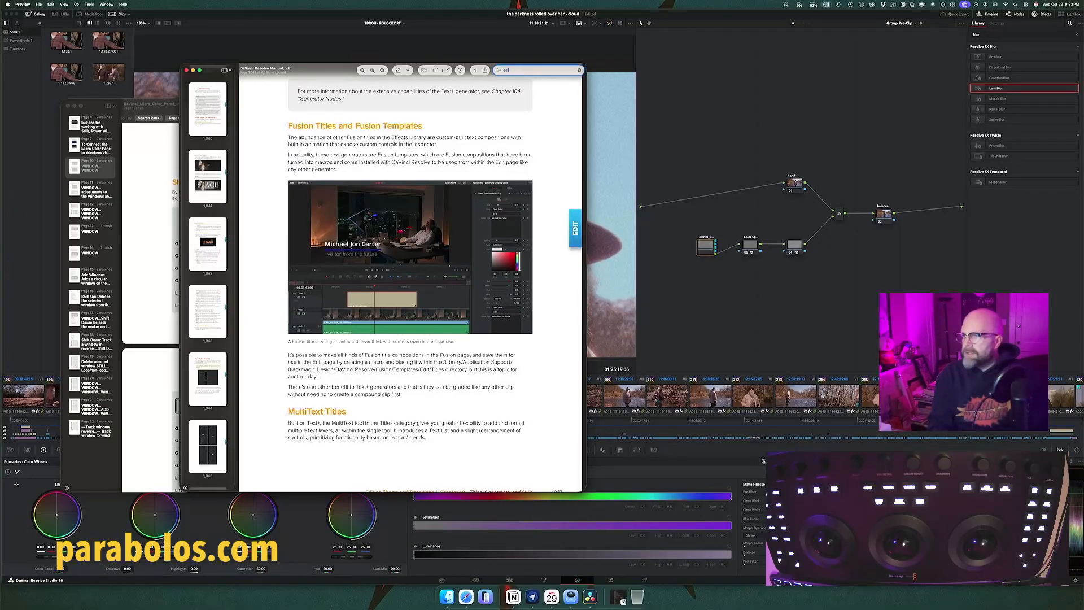
pyautogui.write(' s')
pyautogui.press('BackSpace')
pyautogui.press('BackSpace')
pyautogui.press('BackSpace')
pyautogui.press('BackSpace')
pyautogui.press('BackSpace')
pyautogui.press('BackSpace')
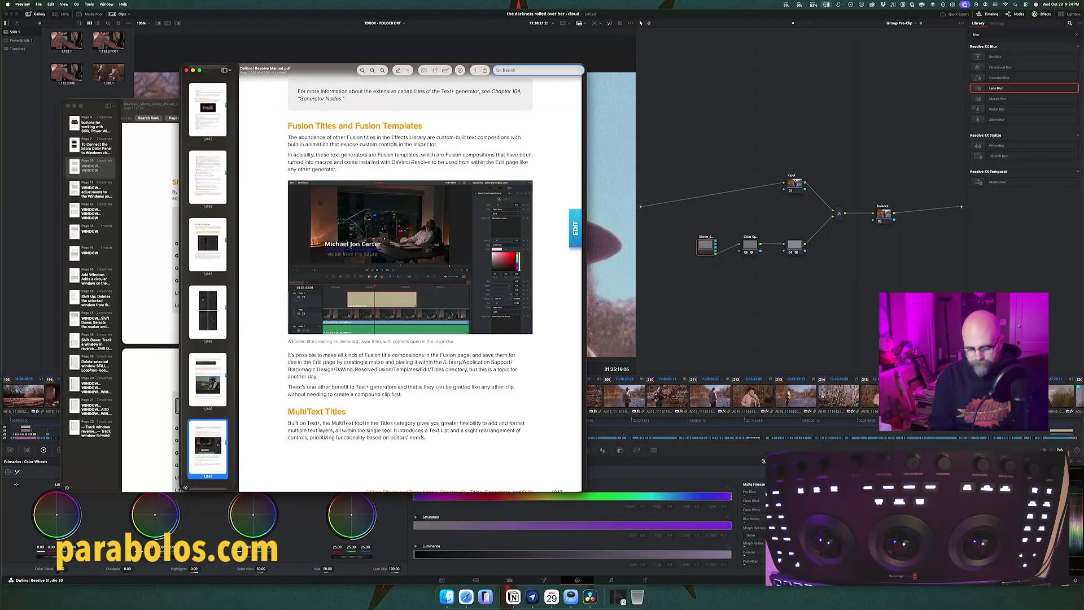
pyautogui.write('pipeline')
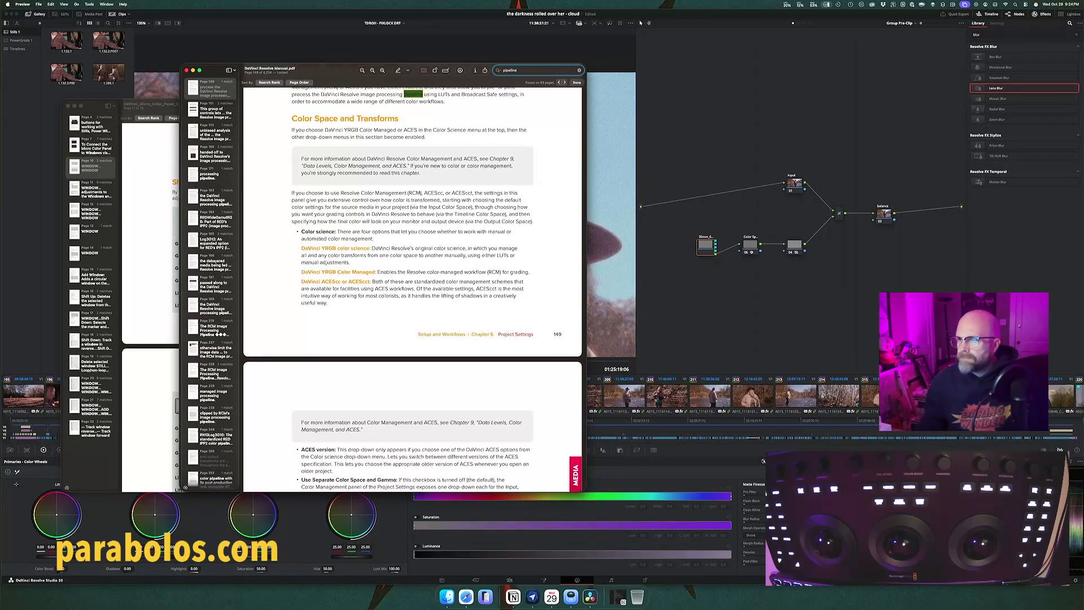
pyautogui.scroll(2, 448, 170)
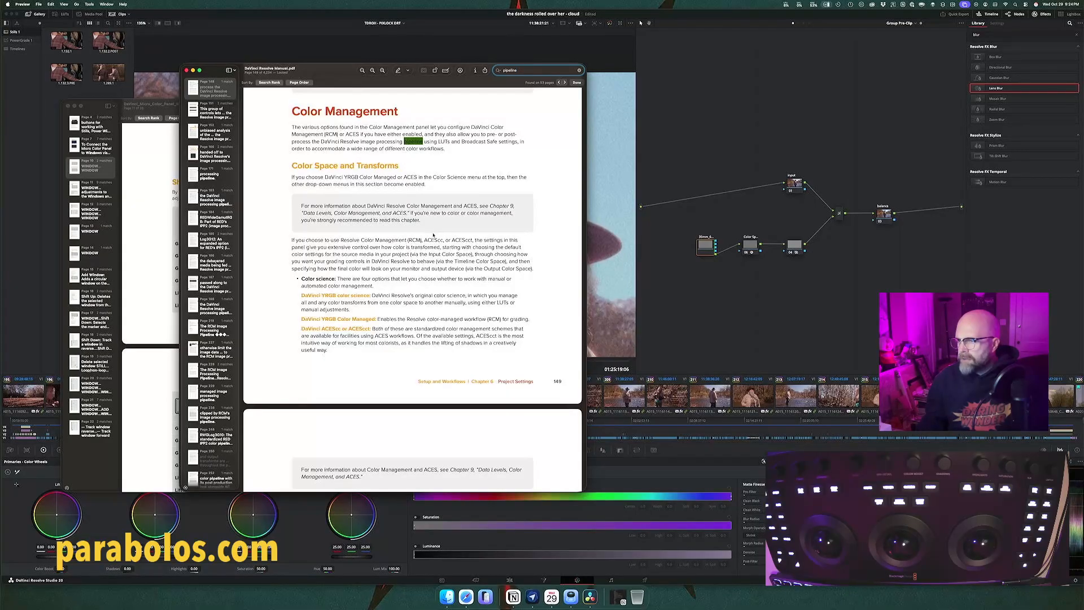
pyautogui.scroll(-5, 434, 235)
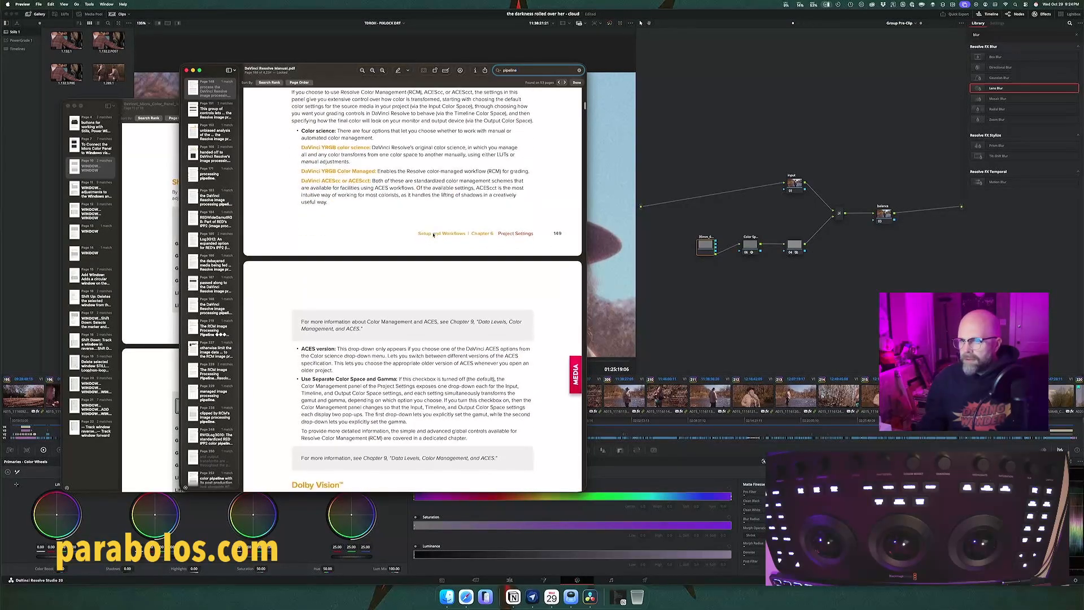
# Step: Go to the "RCM Image Processing Pipeline" match and examine its flowchart and the color space text before it
pyautogui.click(224, 367)
pyautogui.scroll(1, 370, 221)
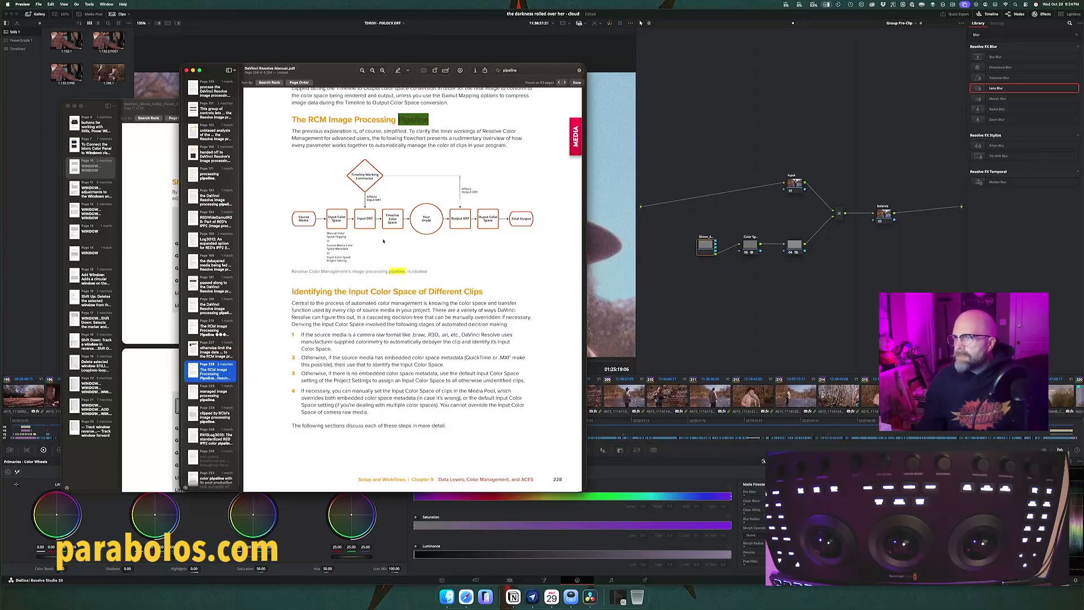
pyautogui.scroll(10, 383, 241)
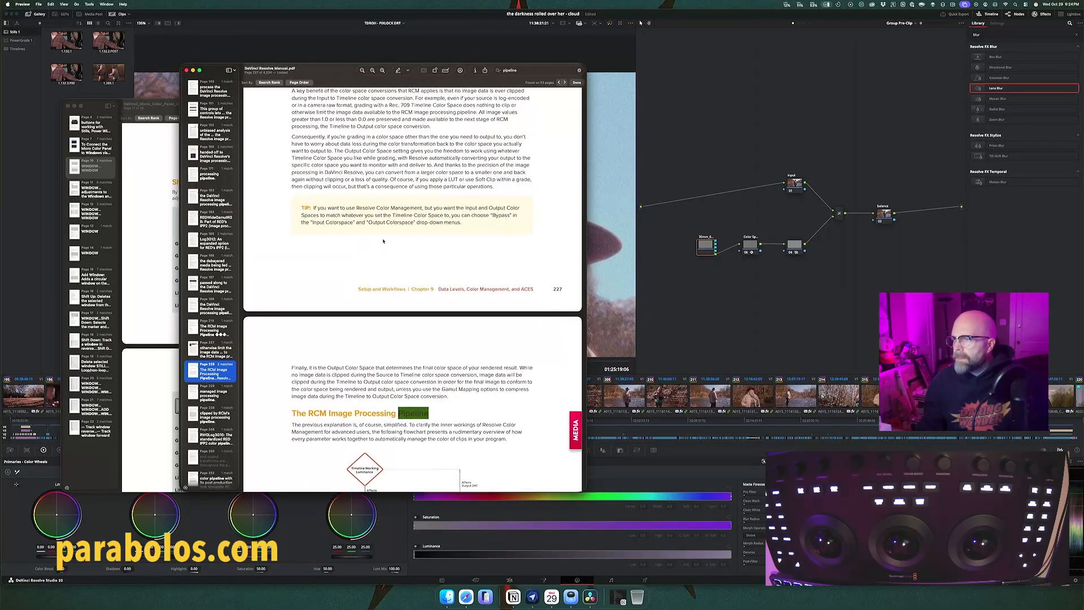
pyautogui.scroll(1, 383, 241)
pyautogui.scroll(-1, 382, 241)
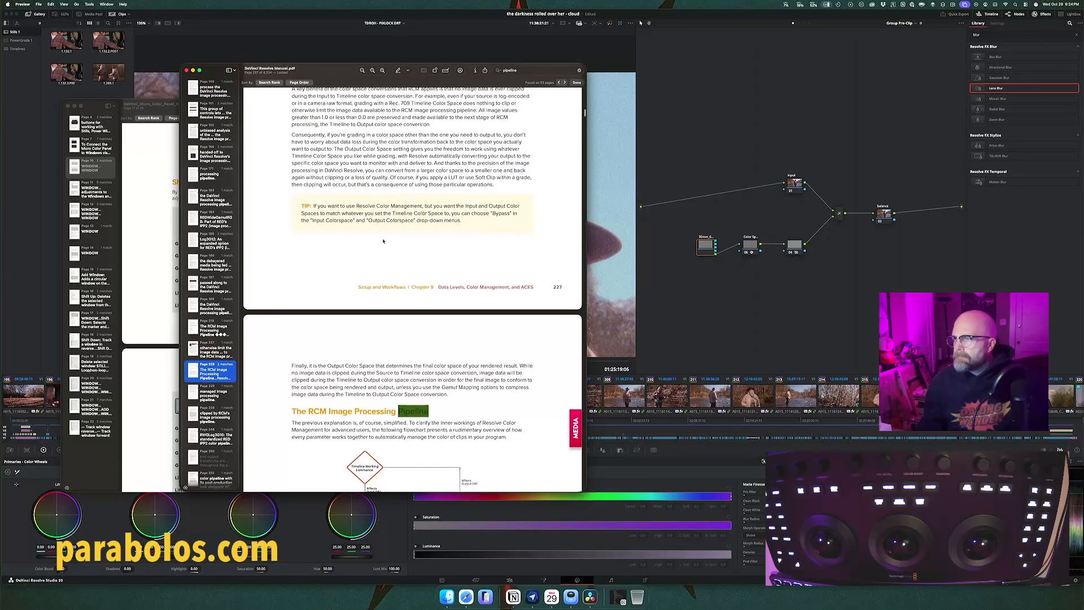
pyautogui.scroll(5, 382, 241)
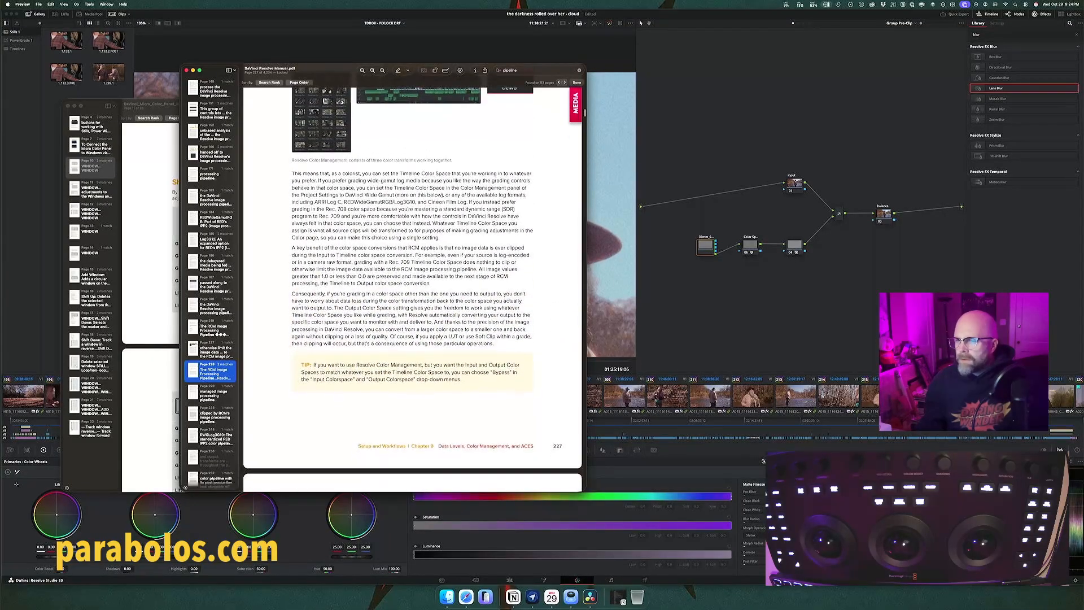
# Step: Find the "DaVinci Resolve Sizing Pipeline" match in the search results and read through the resolution independence and timeline resolution sections
pyautogui.scroll(-5, 225, 383)
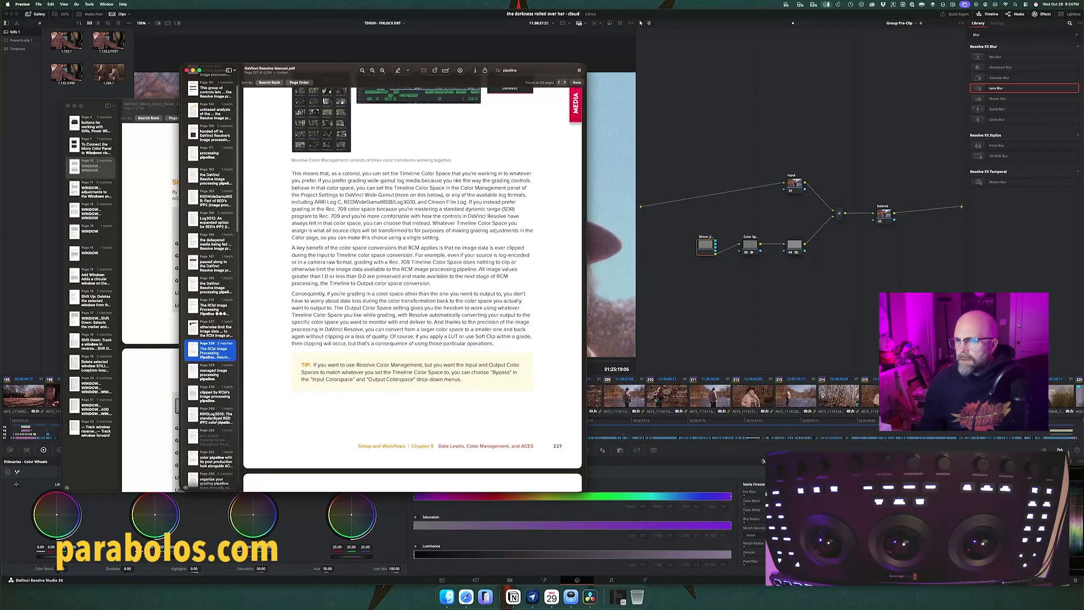
pyautogui.scroll(-3, 217, 420)
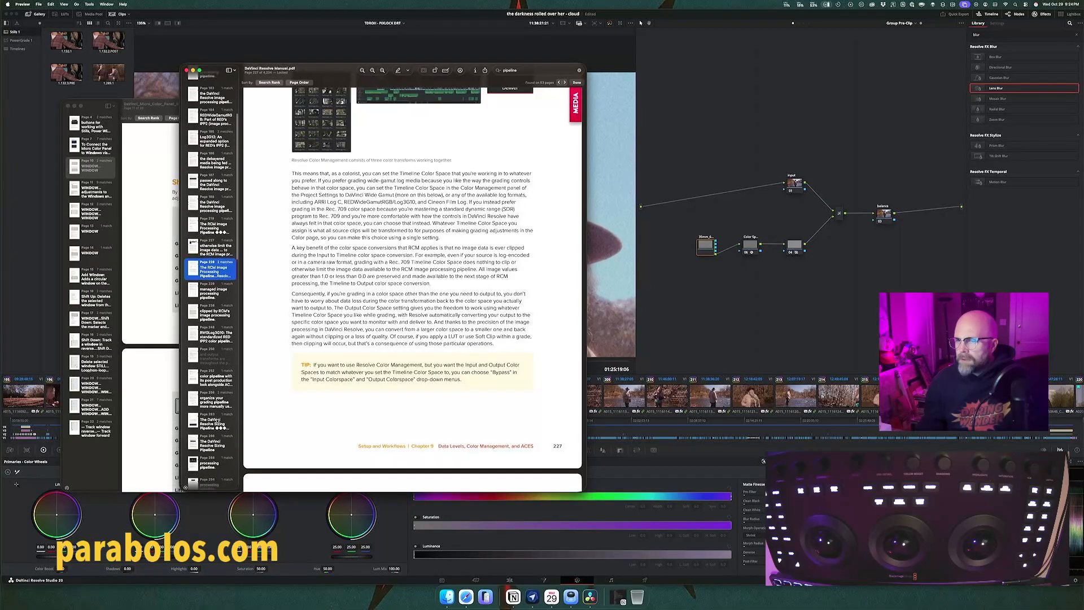
pyautogui.click(215, 411)
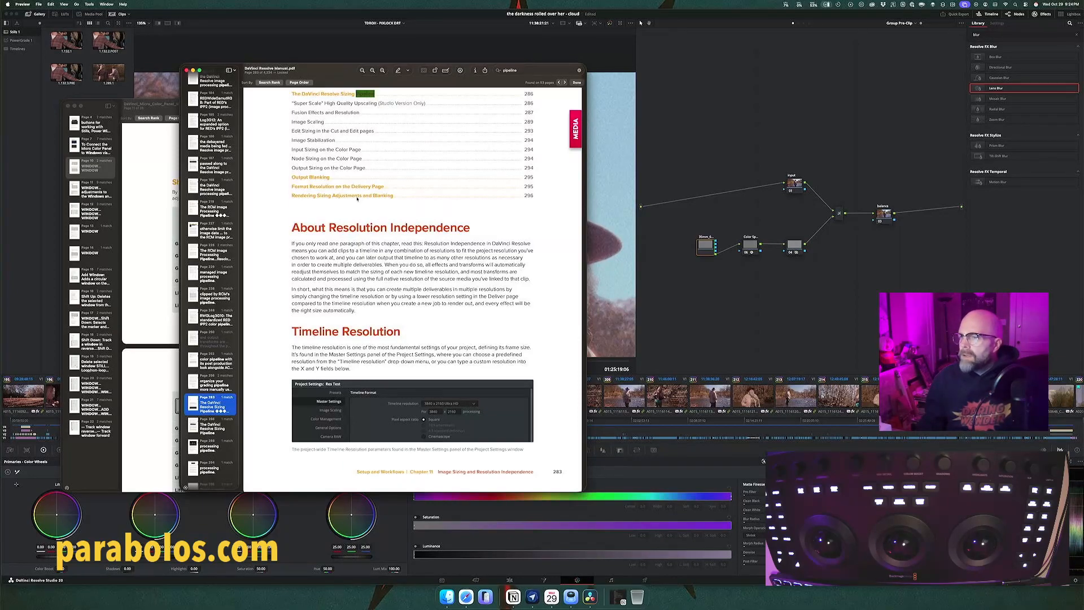
pyautogui.scroll(-5, 384, 269)
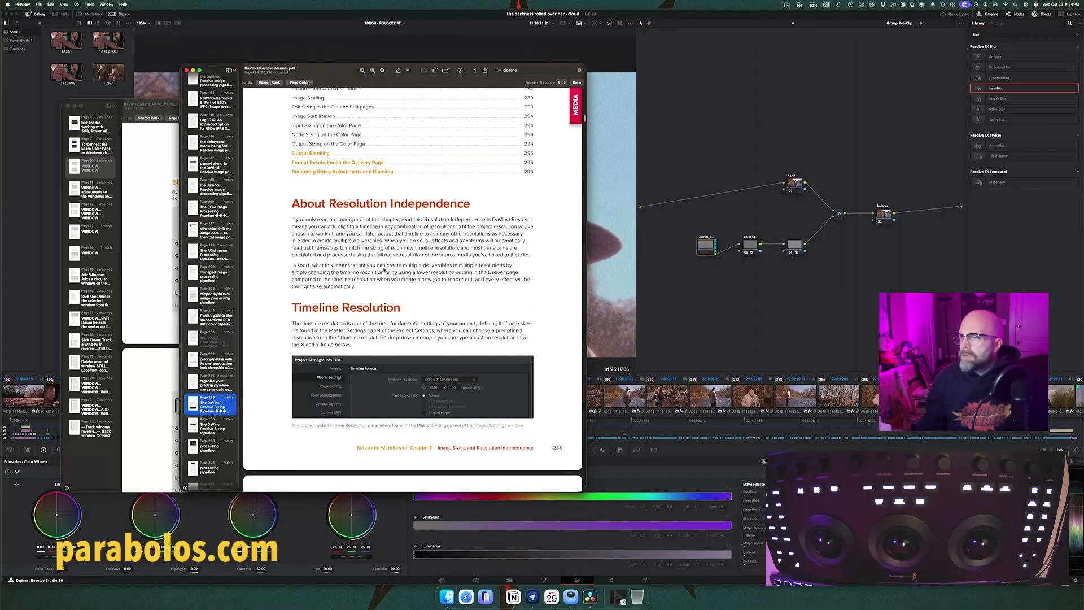
pyautogui.scroll(-2, 384, 269)
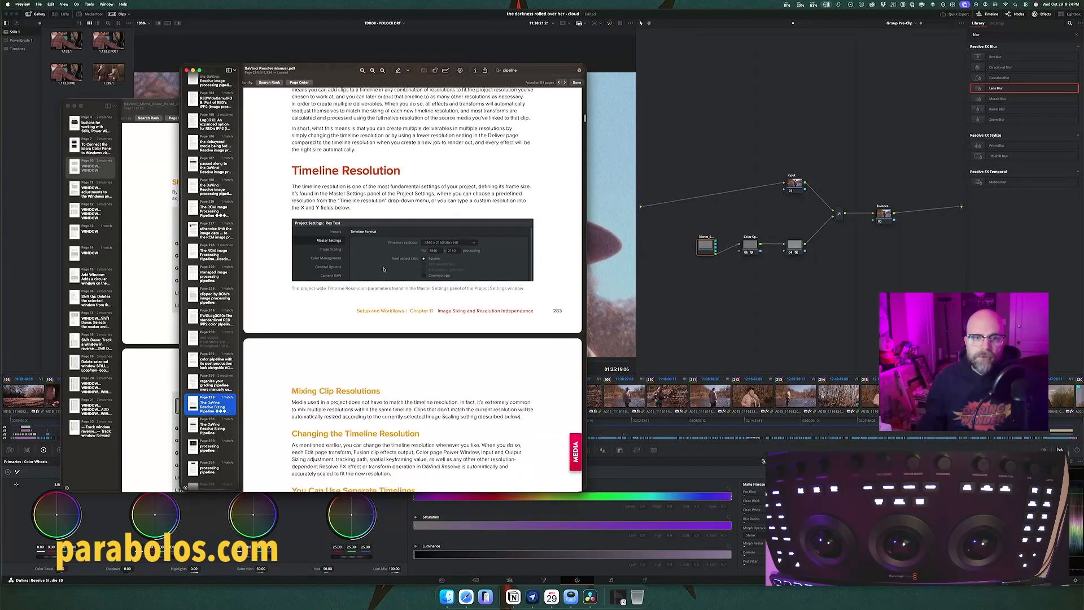
pyautogui.scroll(-1, 384, 270)
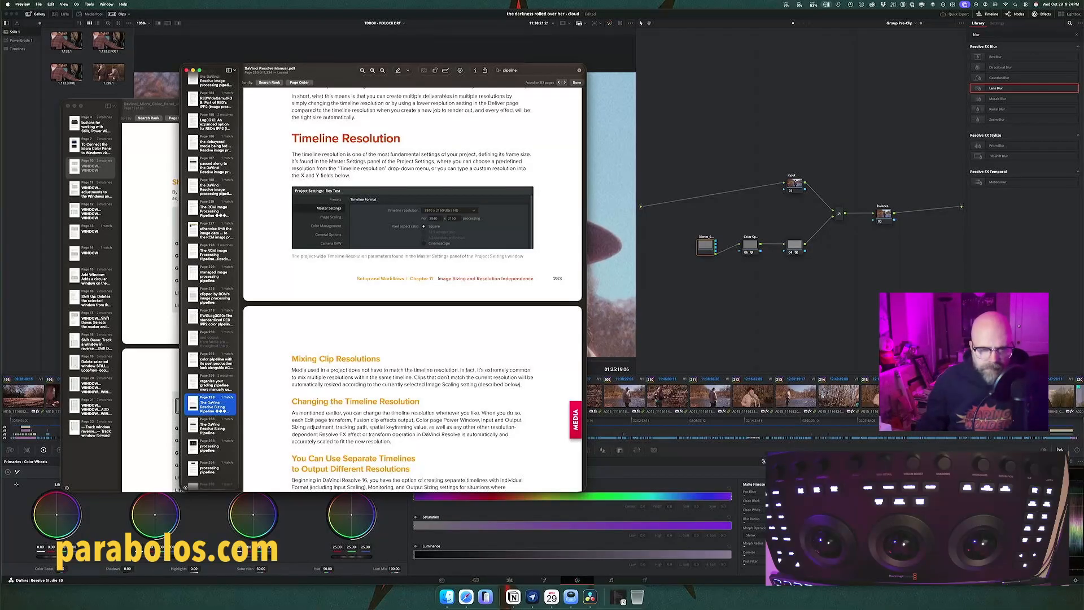
# Step: Return to the manual, skim the Image Sizing chapter and follow its contents entry to the DaVinci Resolve Sizing Pipeline section
pyautogui.press('super+Tab')
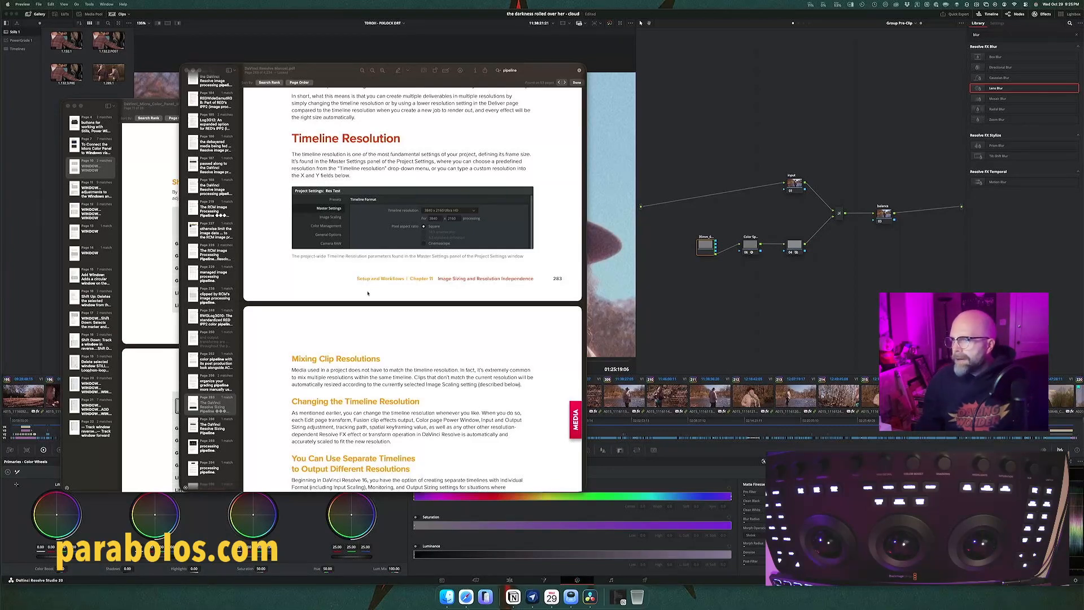
pyautogui.click(358, 301)
pyautogui.click(327, 279)
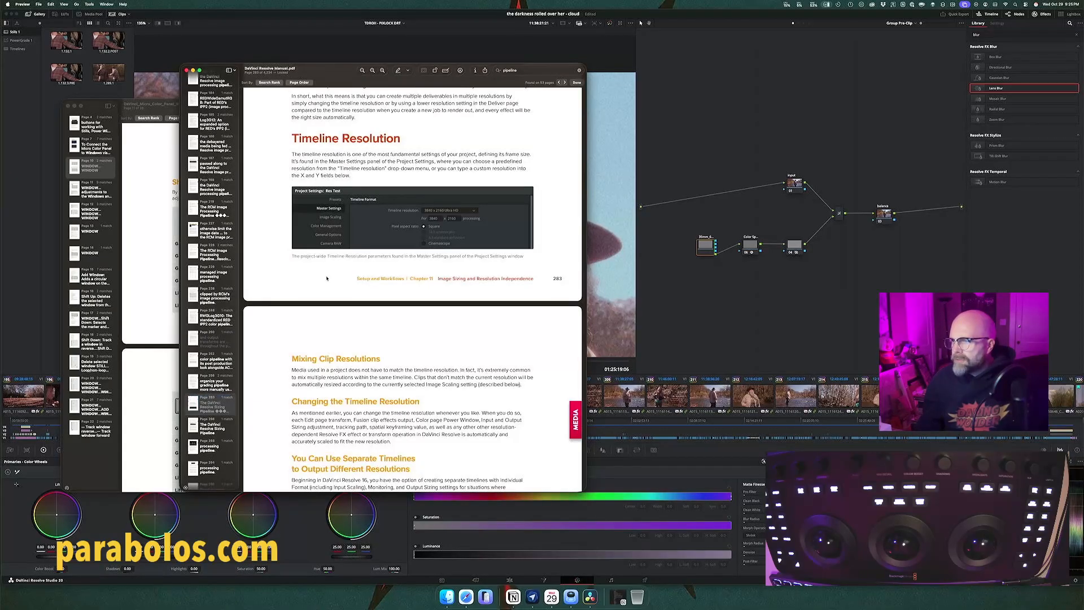
pyautogui.scroll(-9, 327, 278)
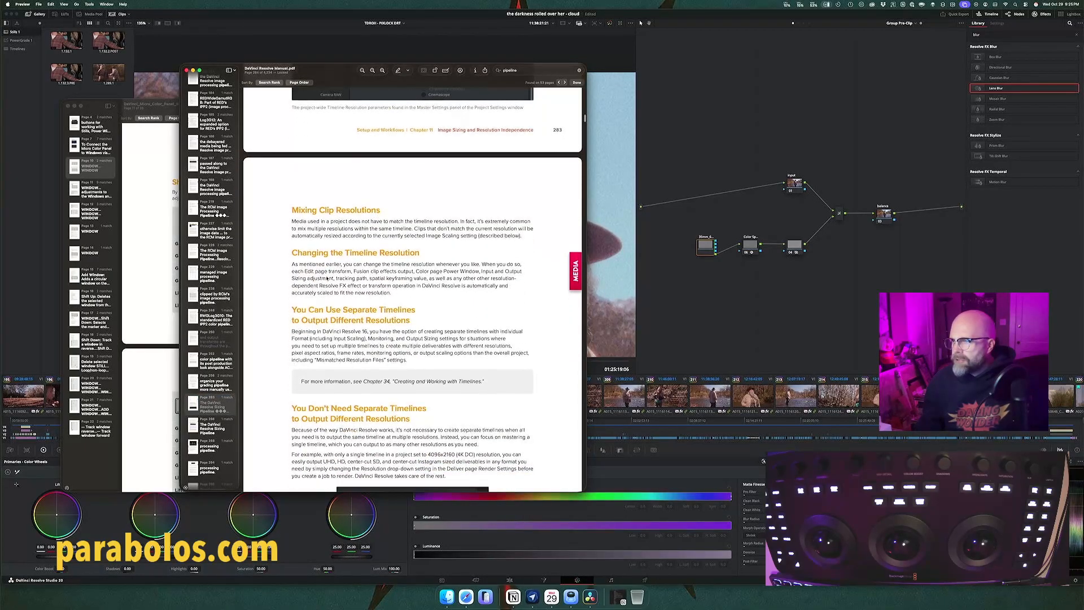
pyautogui.scroll(2, 326, 278)
pyautogui.scroll(-6, 327, 278)
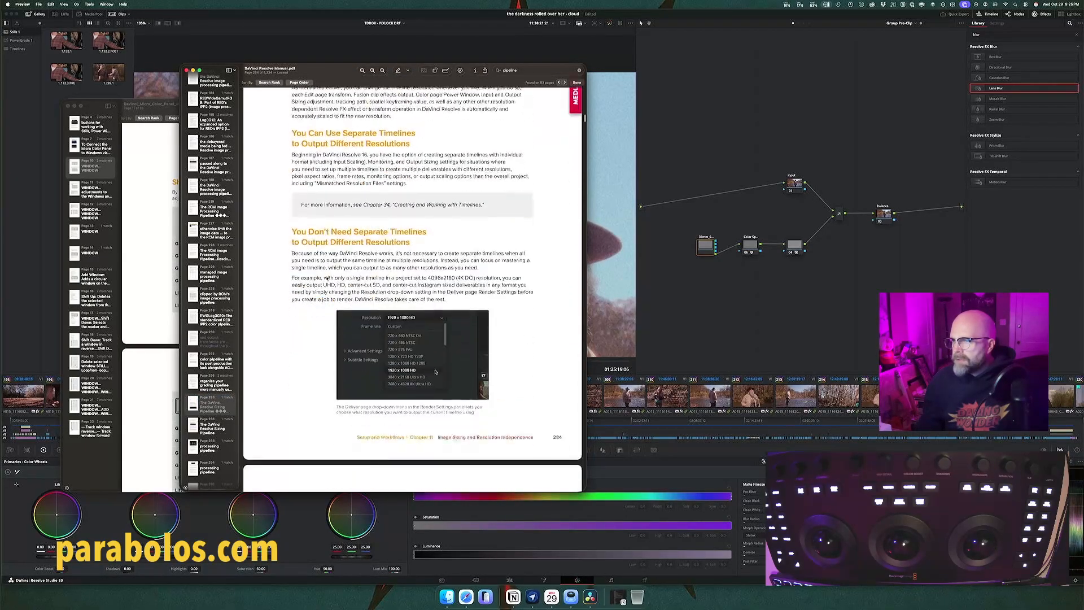
pyautogui.scroll(-10, 327, 278)
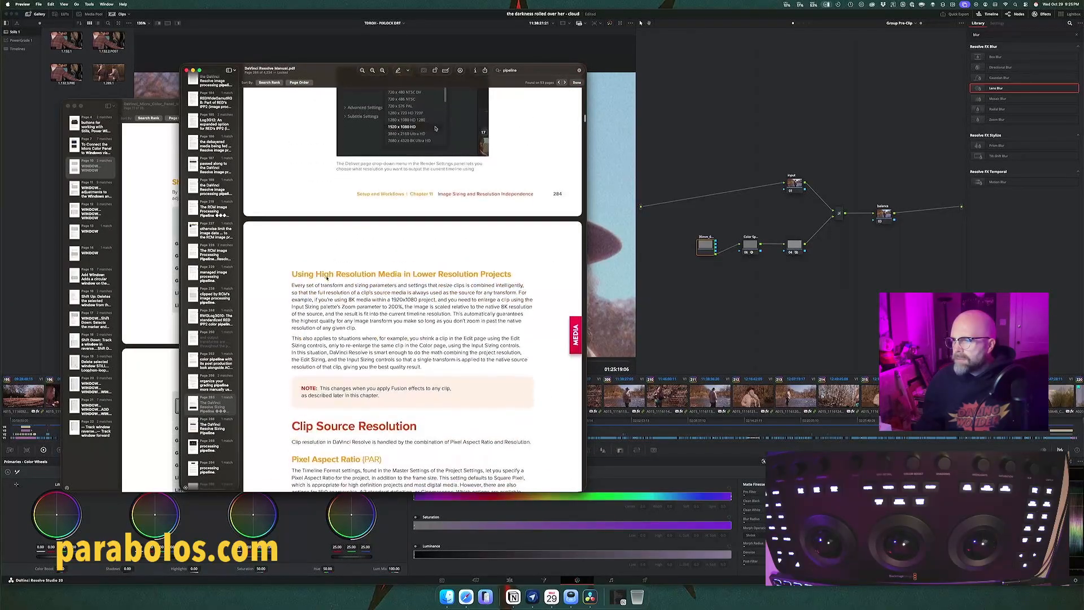
pyautogui.scroll(-3, 326, 278)
pyautogui.scroll(20, 327, 278)
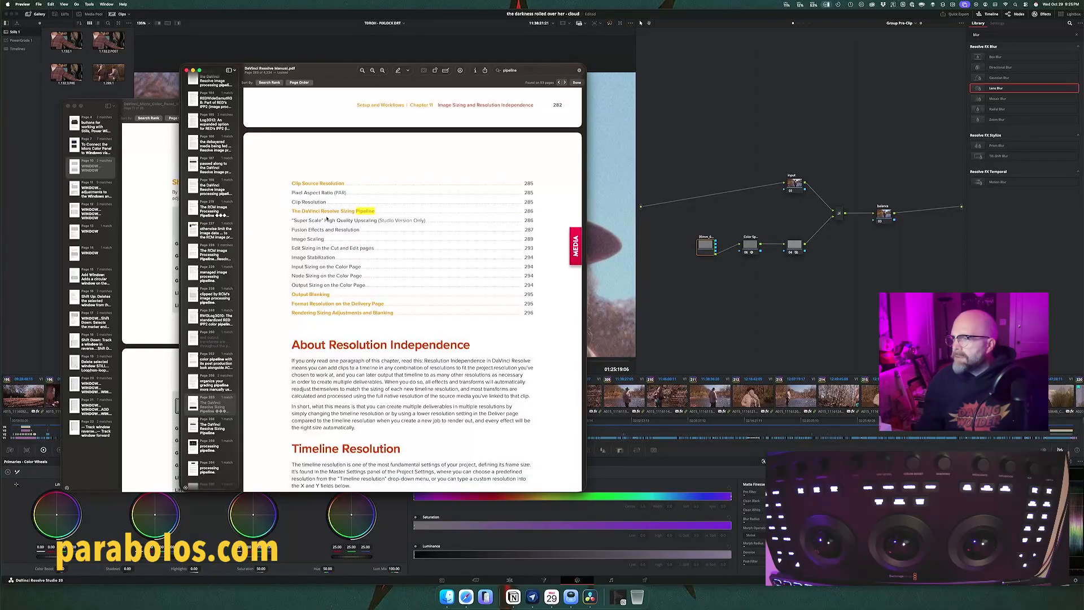
pyautogui.click(520, 213)
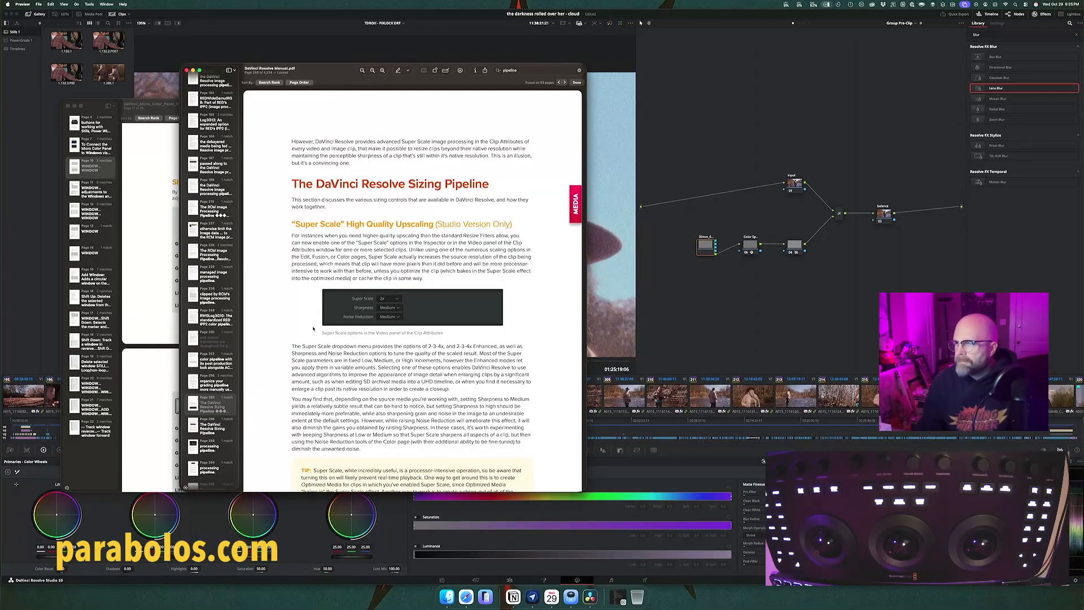
# Step: Read the "Super Scale" High Quality Upscaling section of the Sizing Pipeline text, including its tip about render workload
pyautogui.scroll(-10, 313, 328)
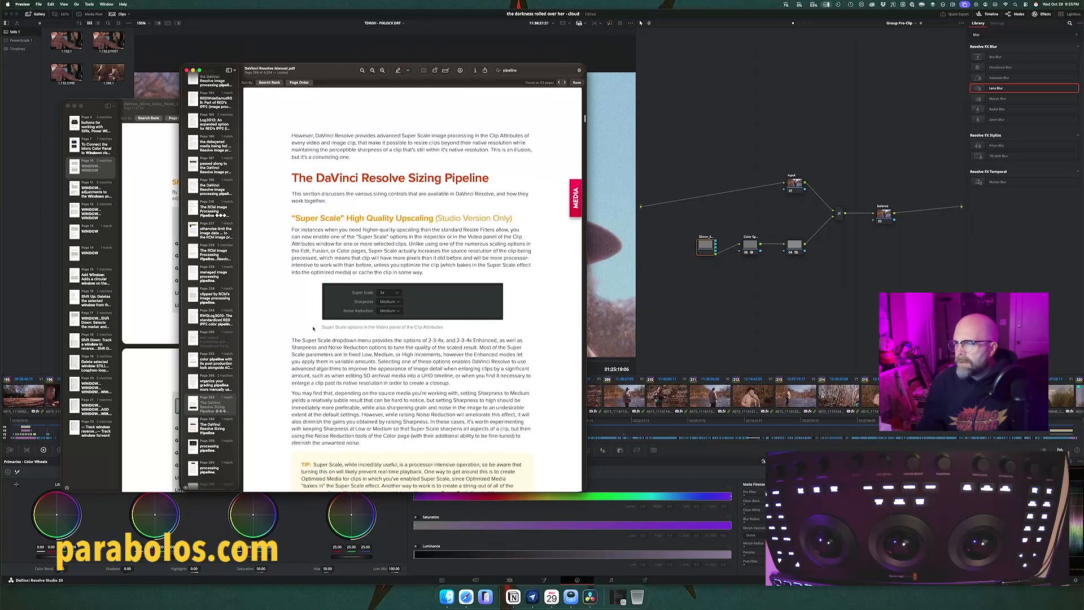
pyautogui.scroll(-1, 313, 329)
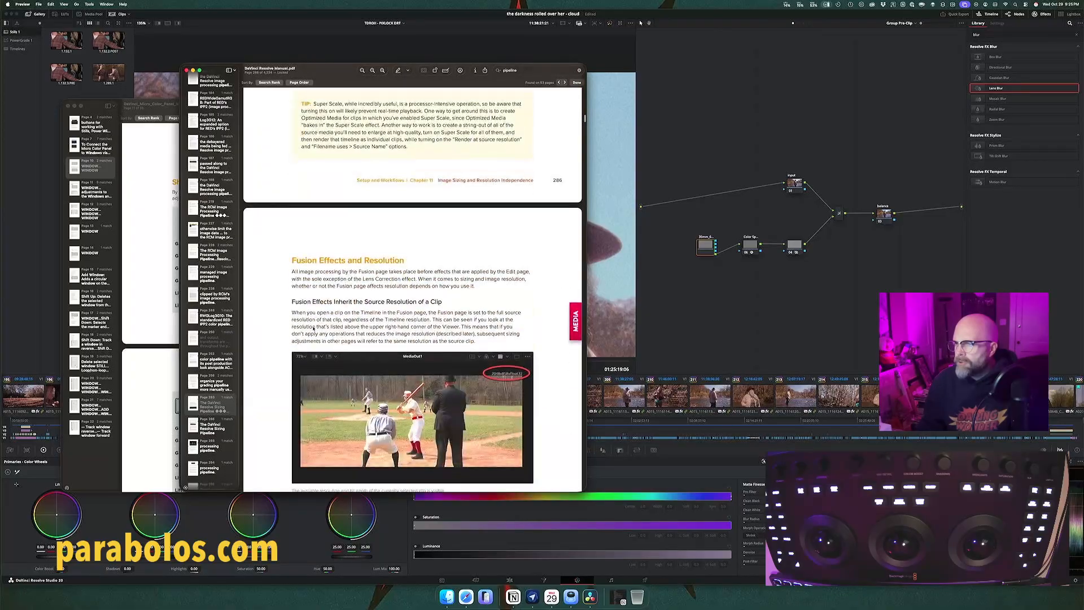
pyautogui.scroll(10, 314, 328)
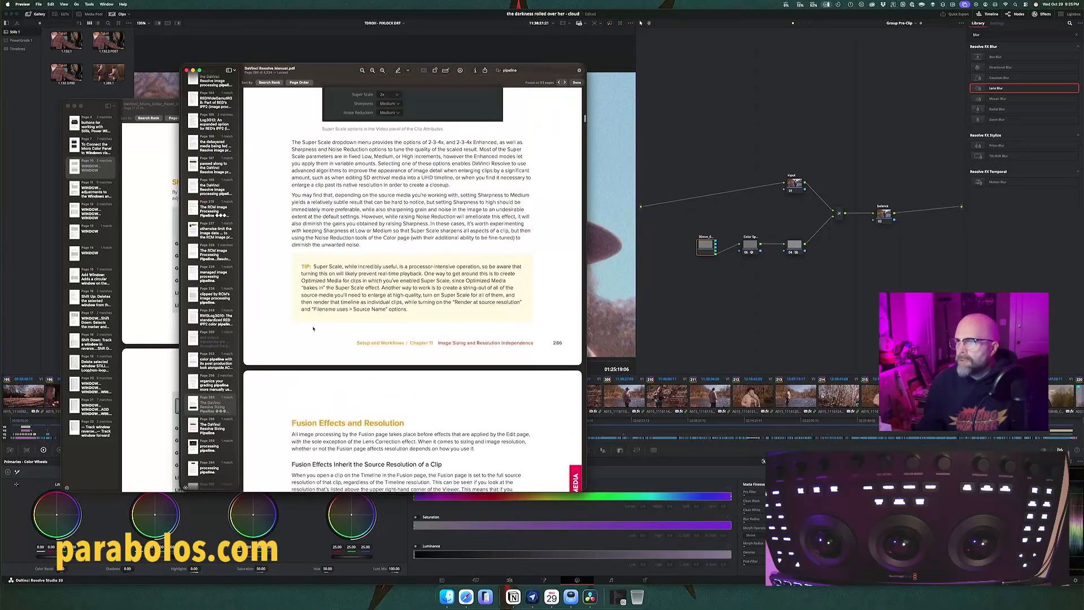
pyautogui.scroll(-1, 313, 329)
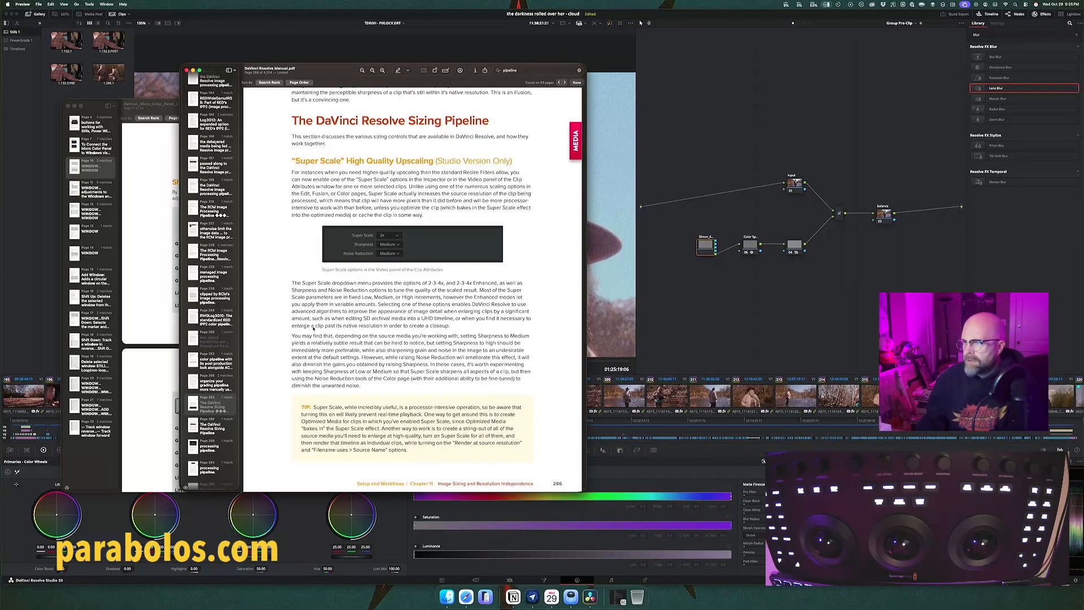
pyautogui.scroll(-2, 313, 329)
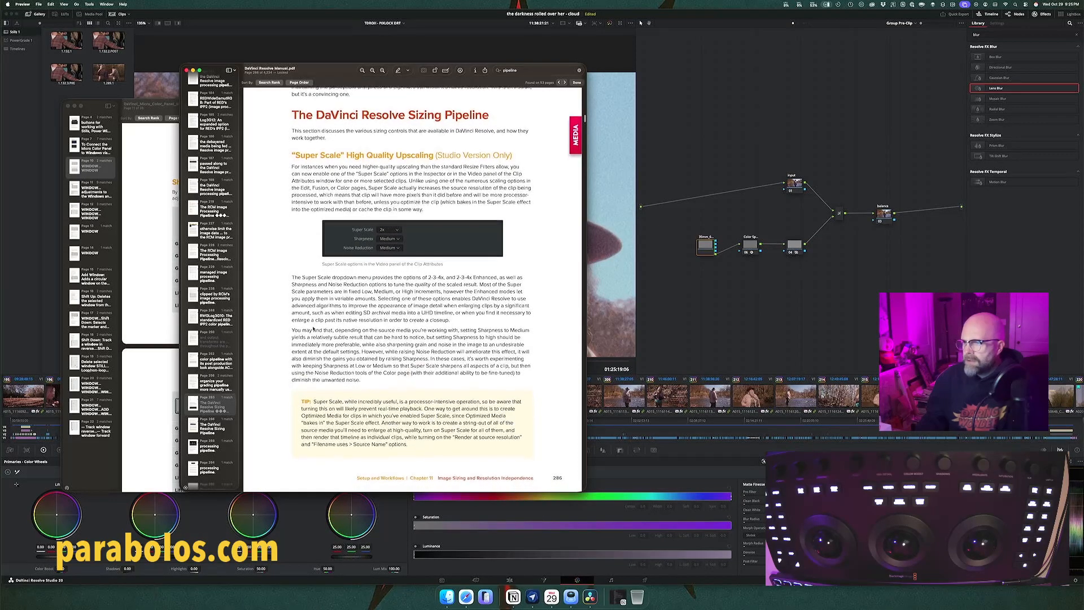
# Step: Read the Fusion Effects and Resolution section on inherited clip and timeline resolution and on Transform versus Resize nodes
pyautogui.scroll(-15, 313, 329)
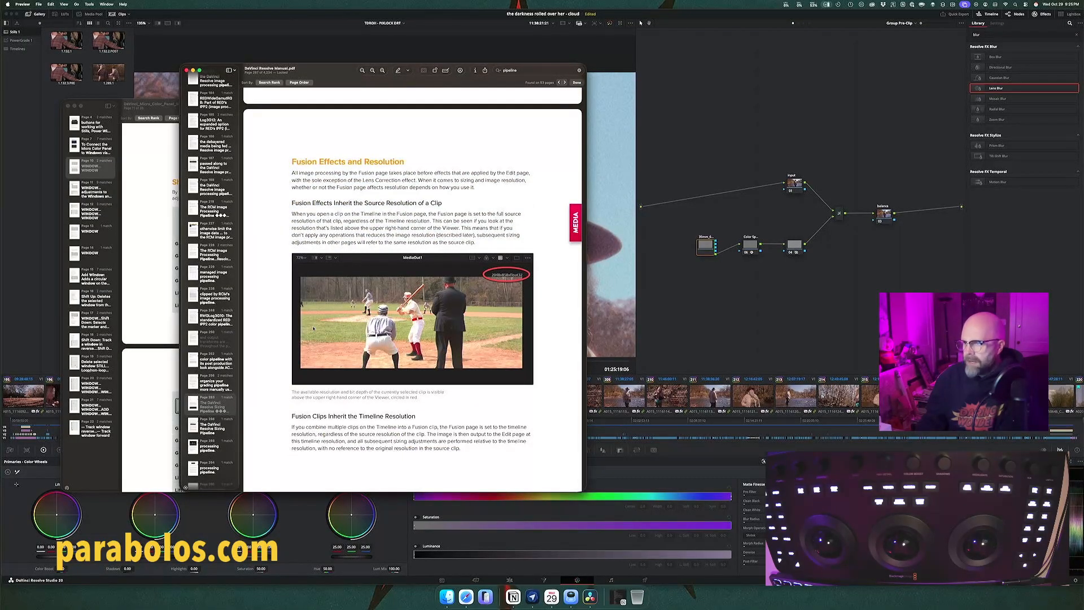
pyautogui.scroll(-10, 313, 328)
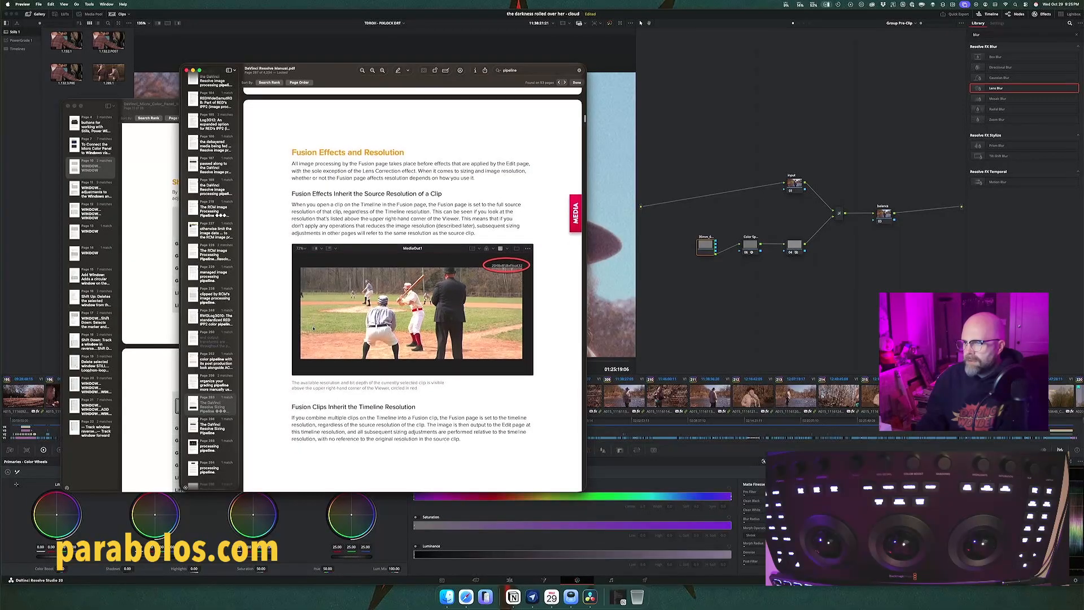
pyautogui.scroll(-10, 313, 328)
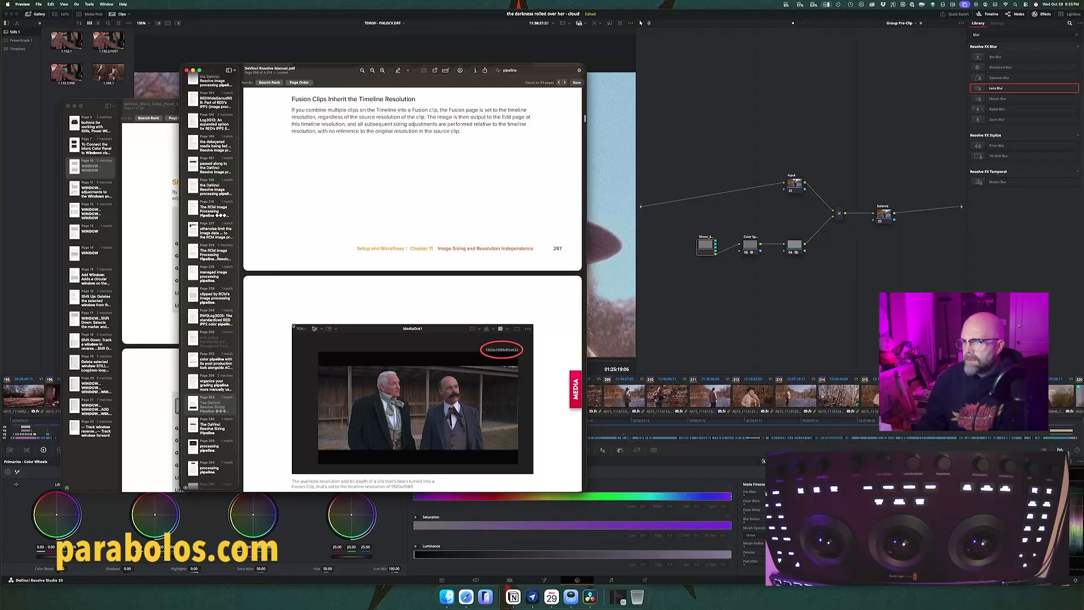
pyautogui.scroll(15, 293, 325)
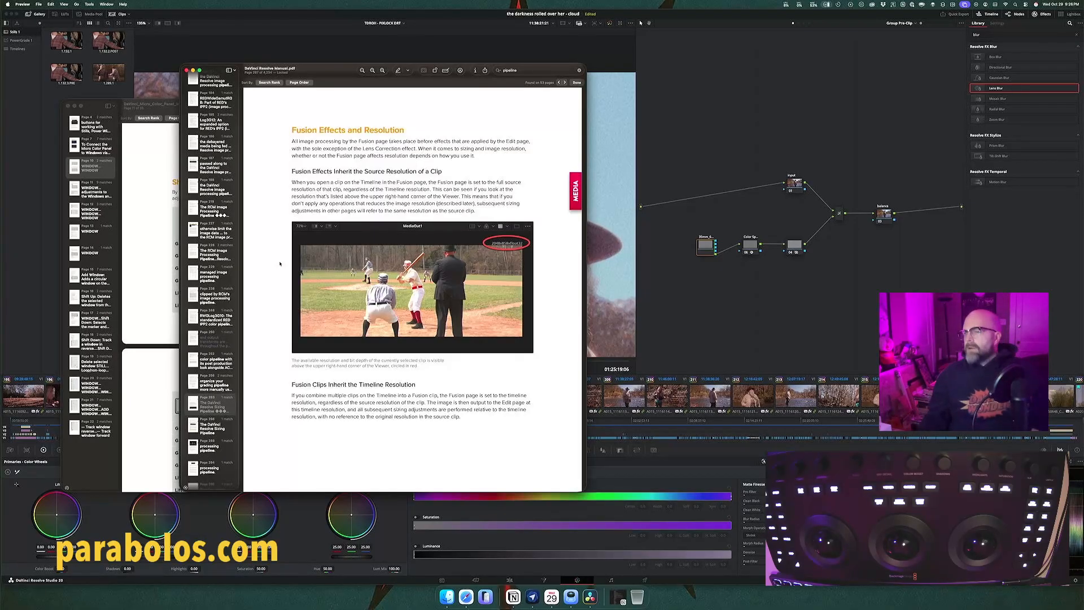
pyautogui.scroll(-10, 280, 264)
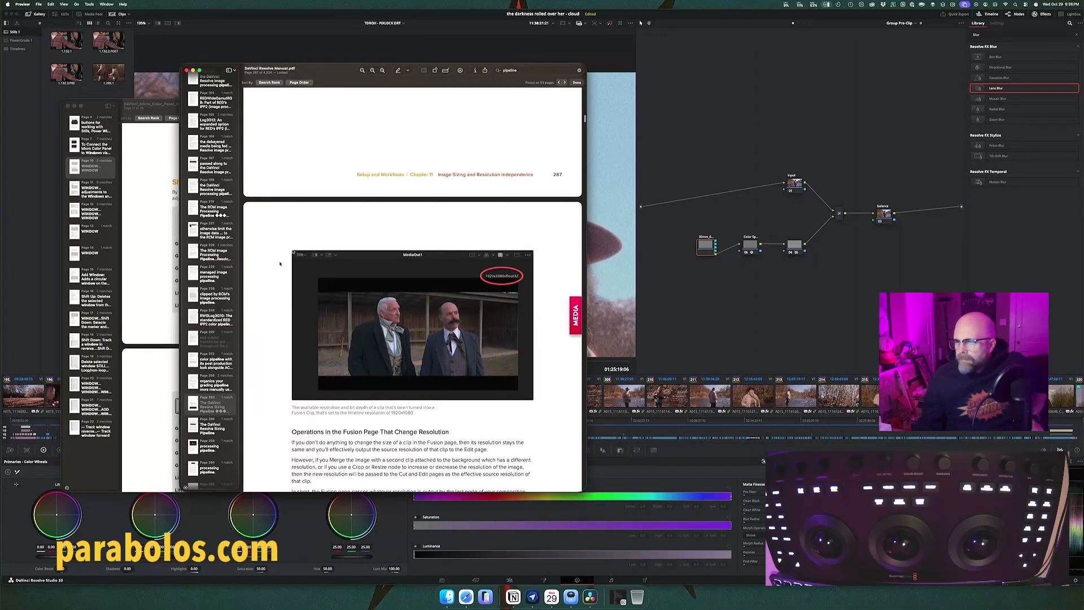
pyautogui.scroll(-2, 279, 263)
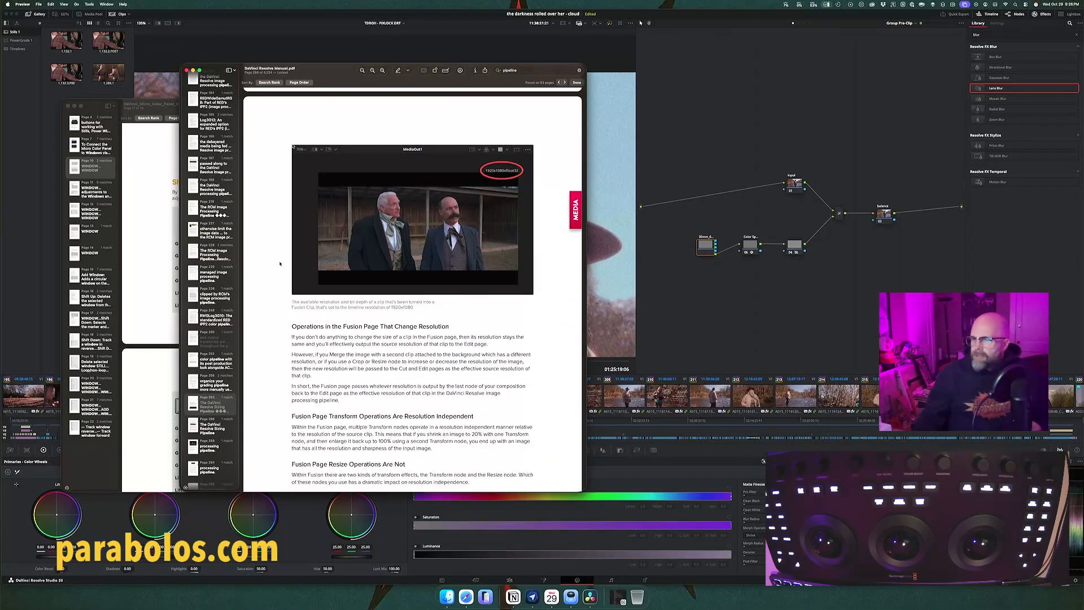
pyautogui.scroll(-15, 280, 264)
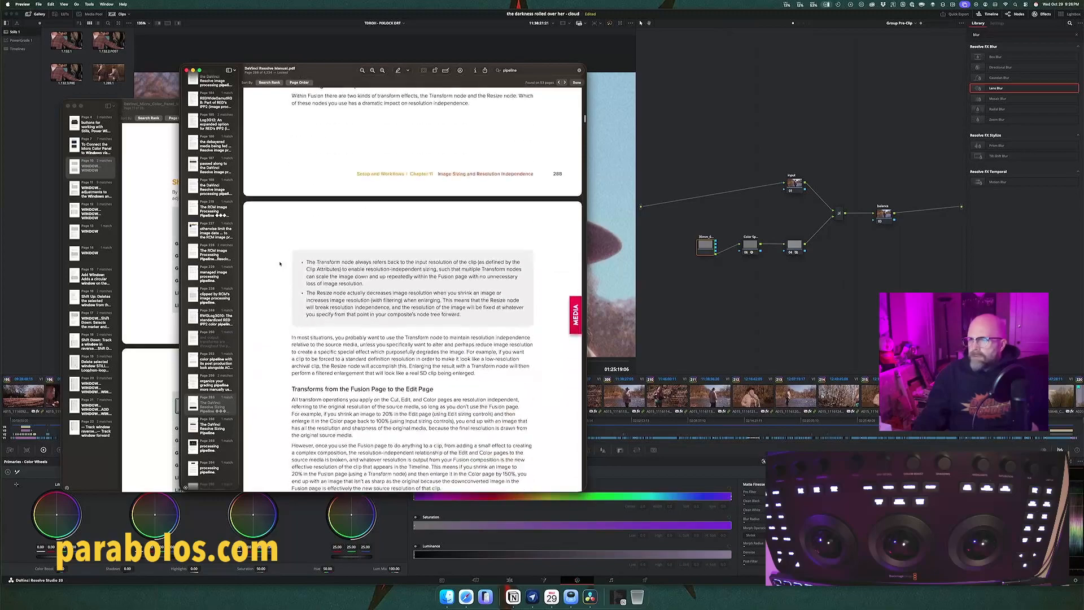
# Step: Skim the Image Scaling section, covering the resize filter, input scaling and output image scaling project settings
pyautogui.scroll(-5, 280, 263)
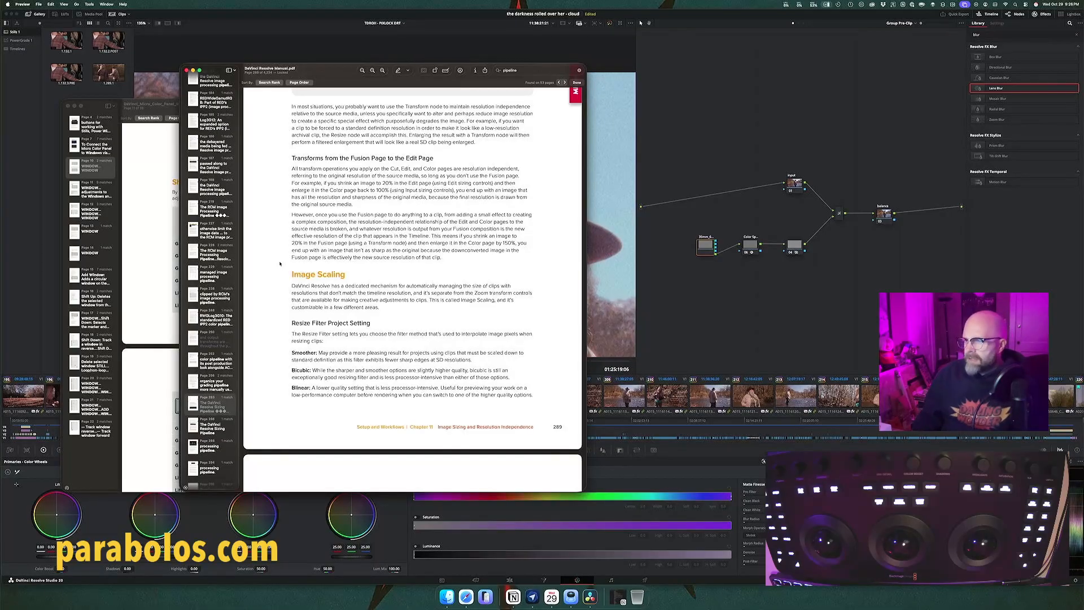
pyautogui.scroll(-10, 309, 274)
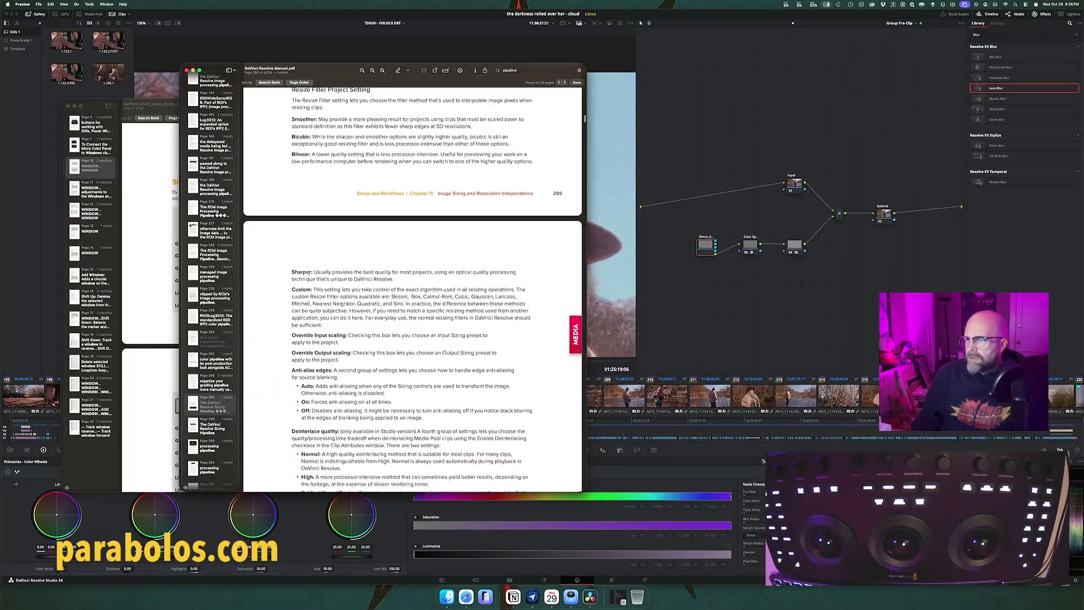
pyautogui.scroll(-2, 309, 274)
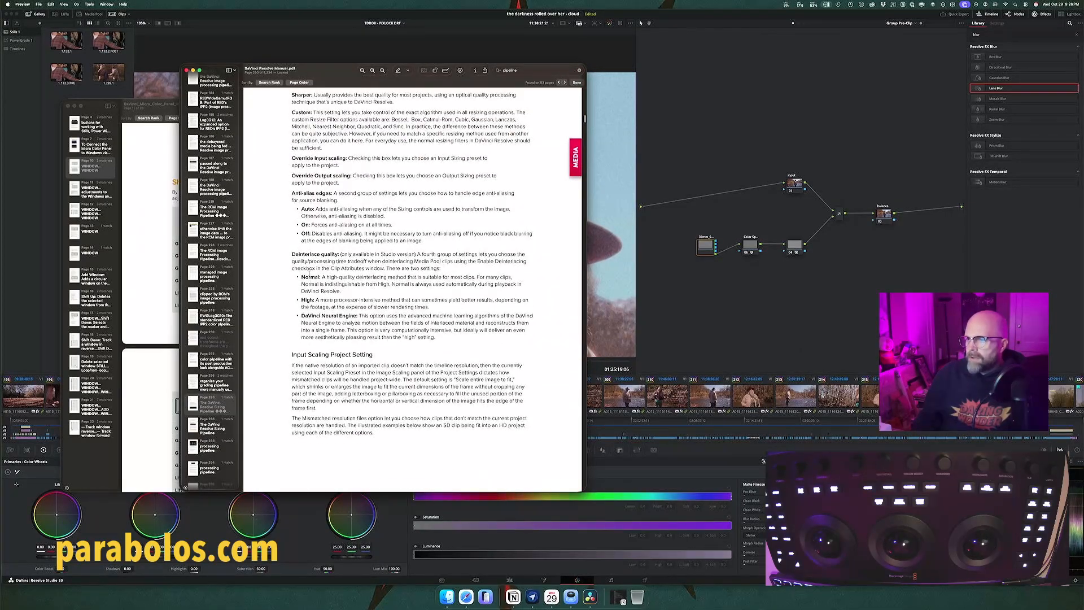
pyautogui.scroll(-10, 309, 273)
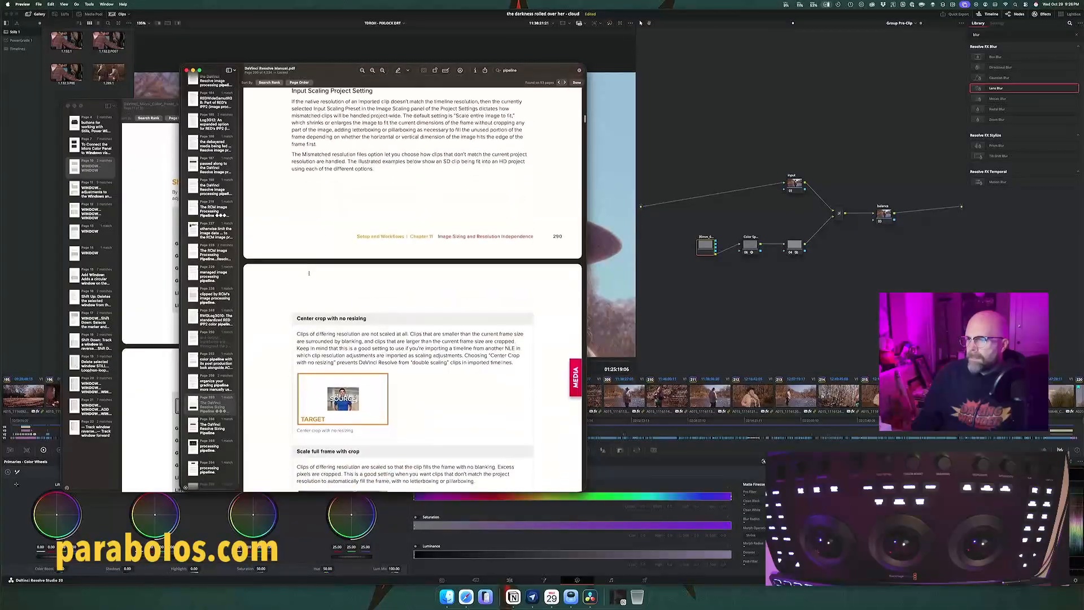
pyautogui.scroll(-20, 308, 273)
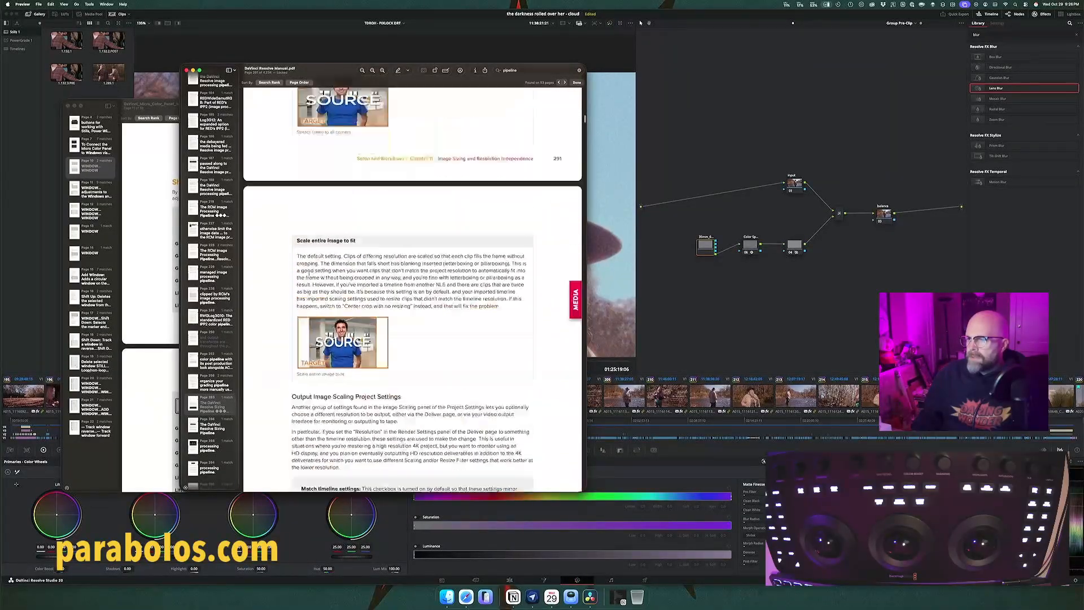
pyautogui.scroll(-4, 309, 274)
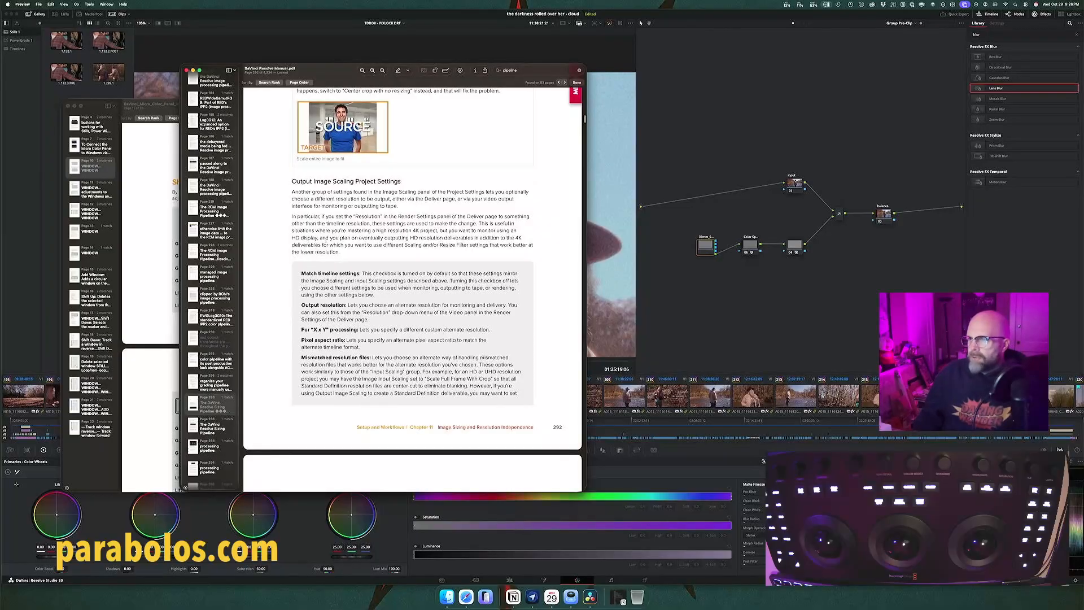
# Step: Read the Edit Sizing, Image Stabilization, and Color page Input, Node and Output Sizing sections down to Output Blanking
pyautogui.scroll(-11, 325, 240)
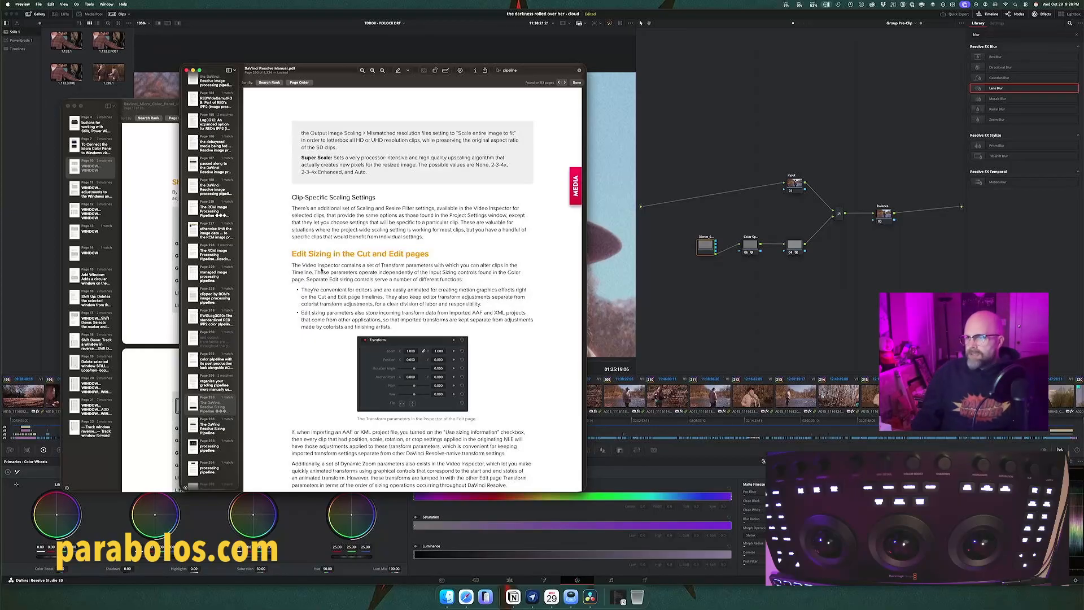
pyautogui.scroll(-2, 305, 289)
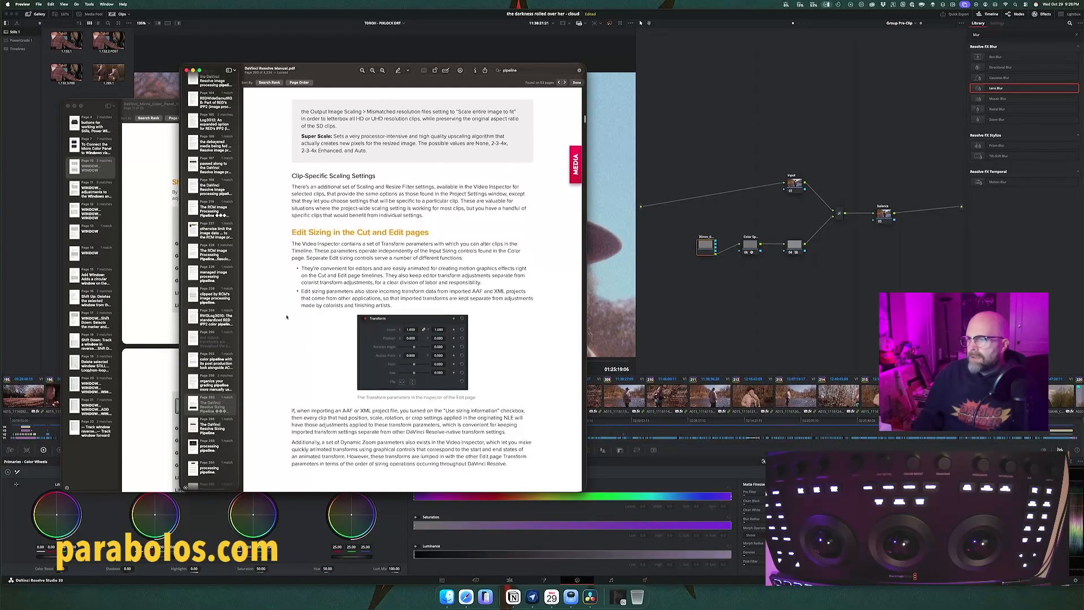
pyautogui.scroll(-1, 286, 317)
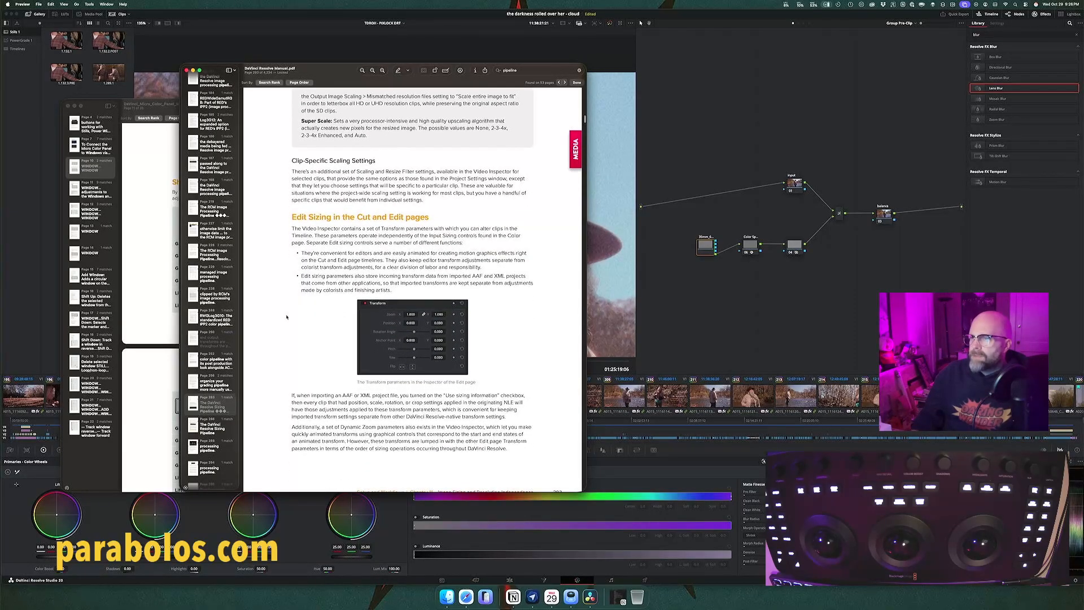
pyautogui.scroll(-4, 286, 317)
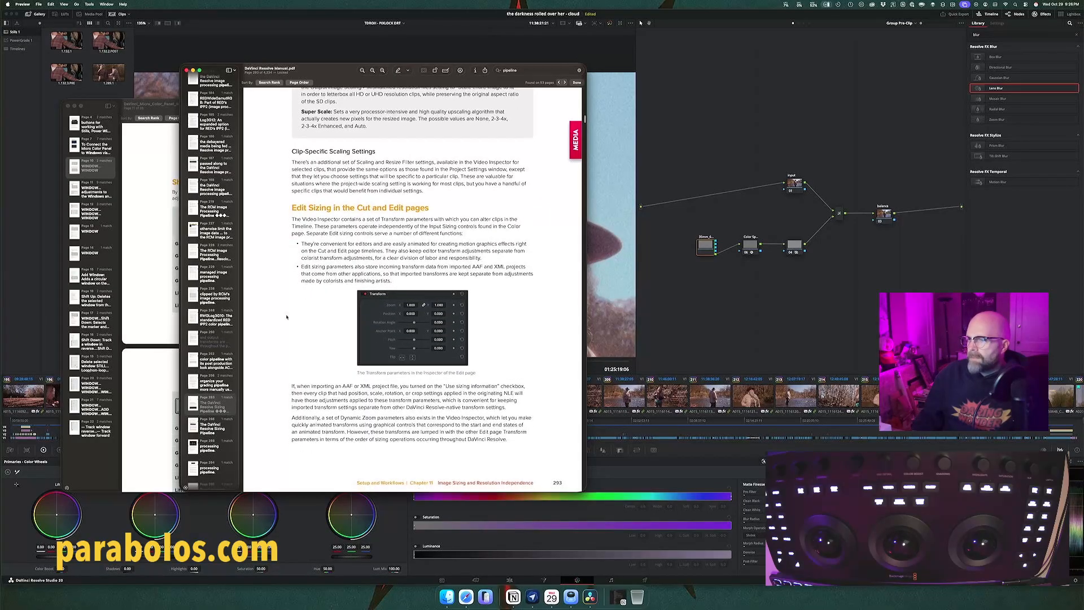
pyautogui.scroll(-20, 287, 316)
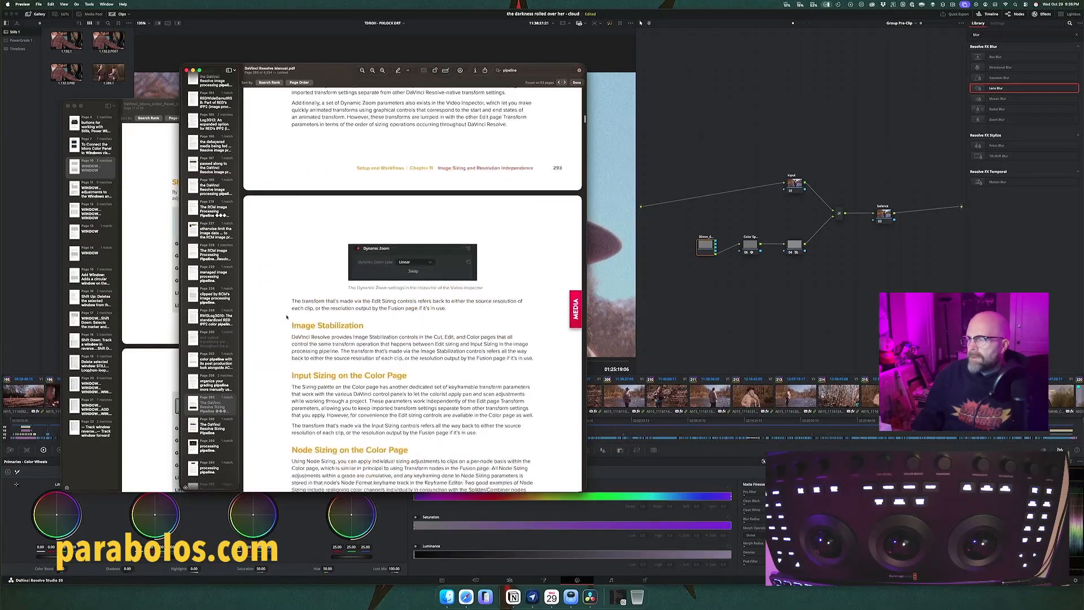
pyautogui.scroll(-4, 287, 316)
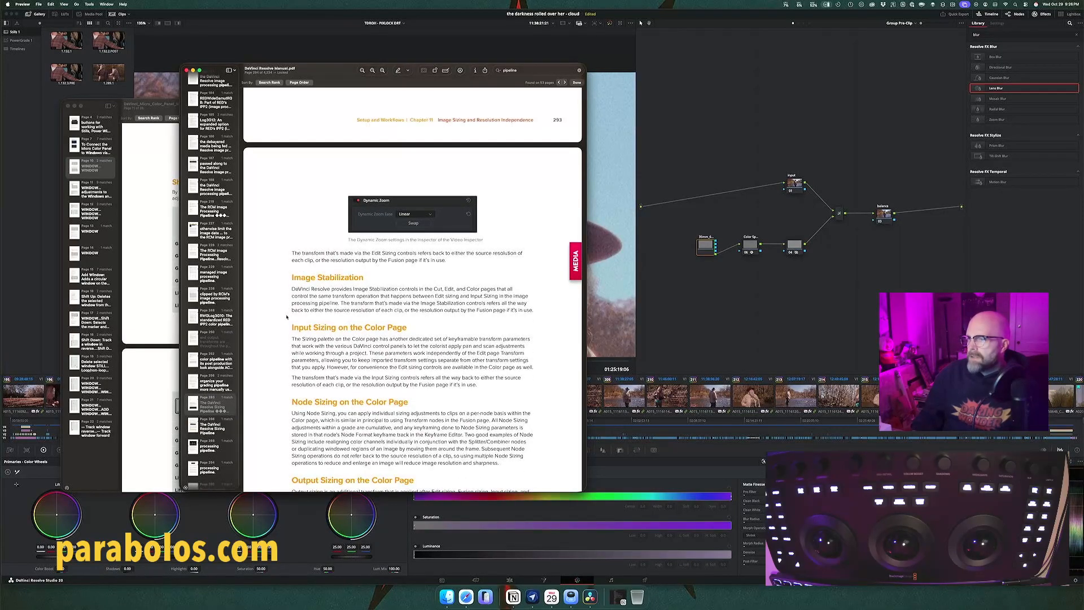
pyautogui.scroll(-4, 287, 317)
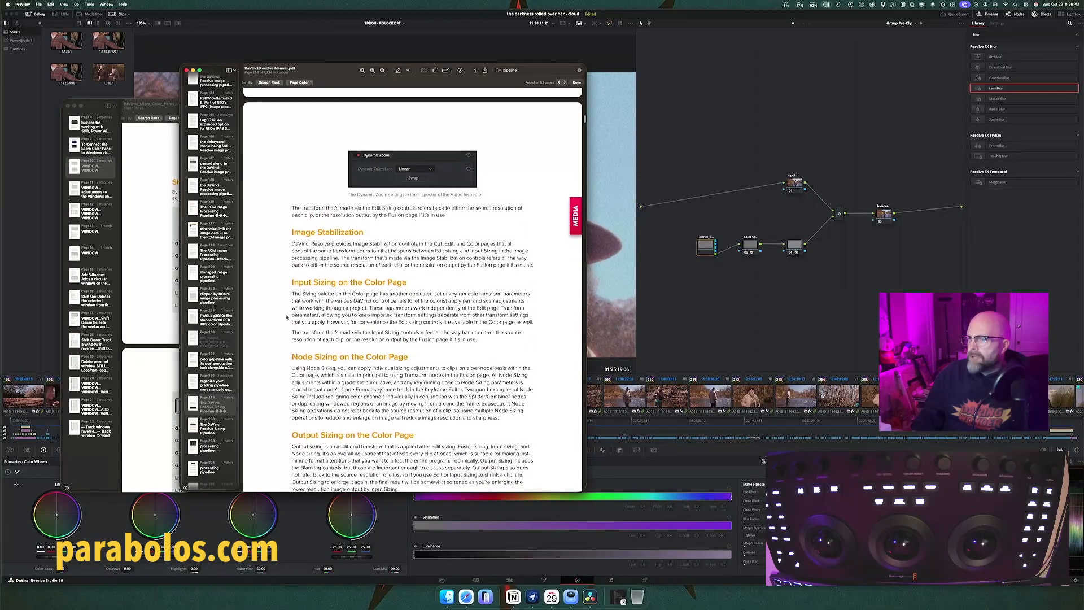
pyautogui.scroll(-10, 286, 317)
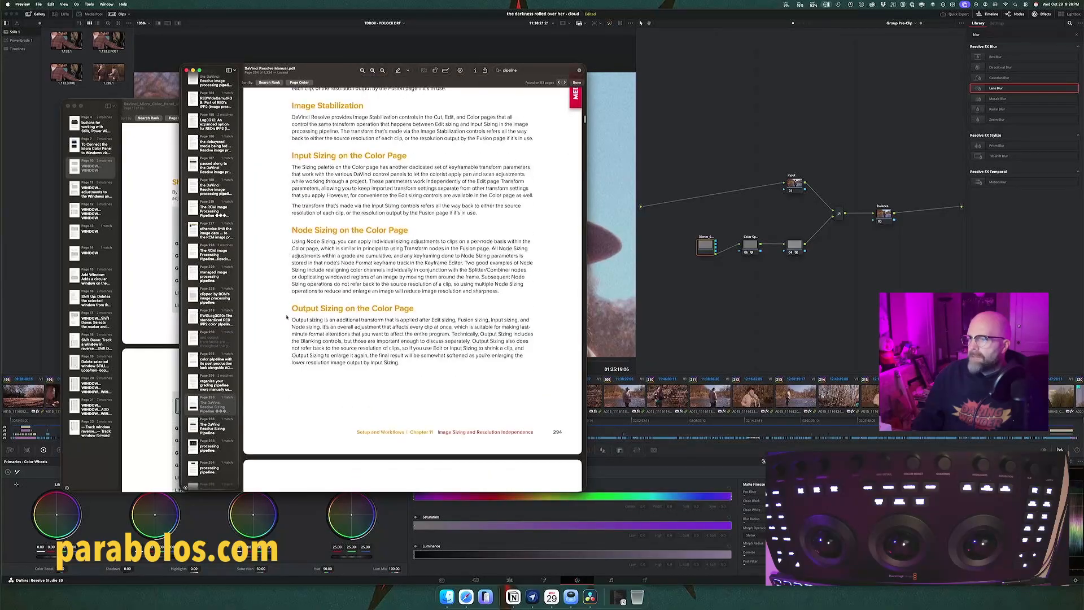
pyautogui.scroll(-8, 286, 317)
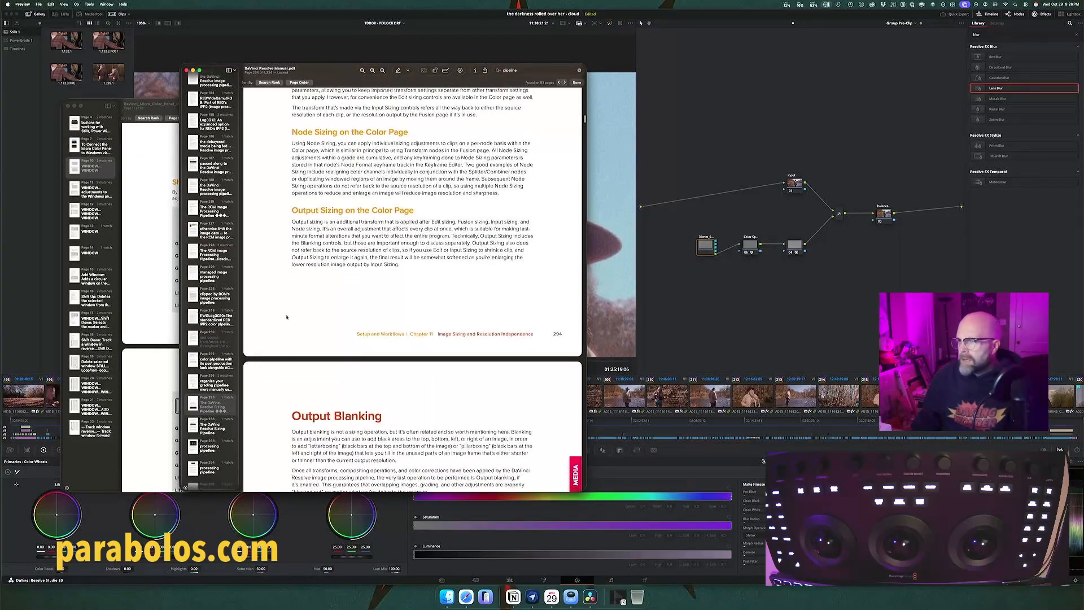
# Step: Go back to Edit Sizing in the Cut and Edit pages and reread how its transforms relate to the Color page sizing stages
pyautogui.scroll(20, 287, 316)
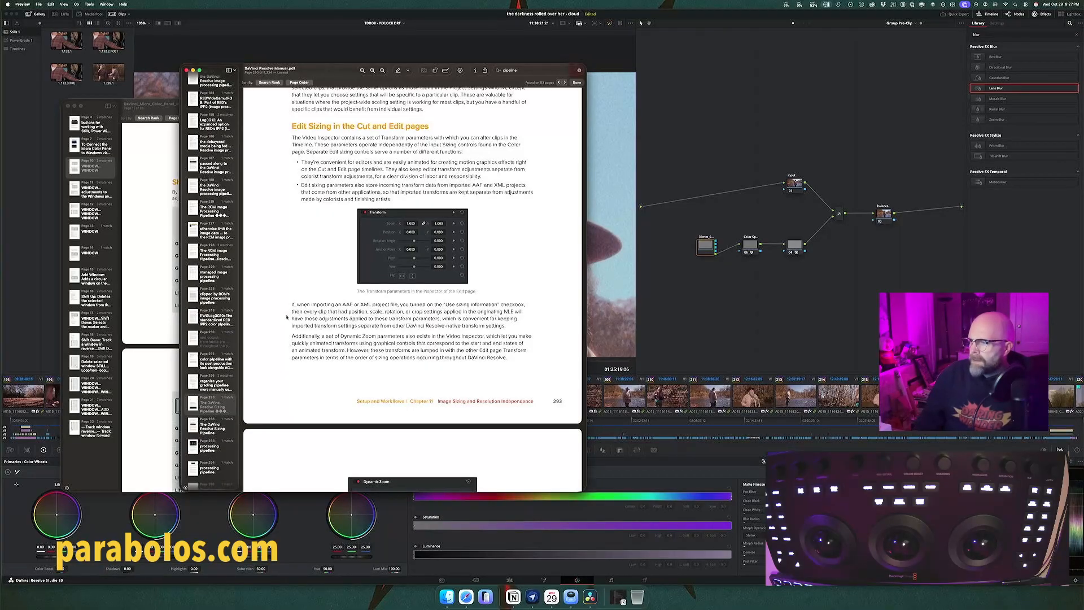
pyautogui.scroll(-2, 286, 317)
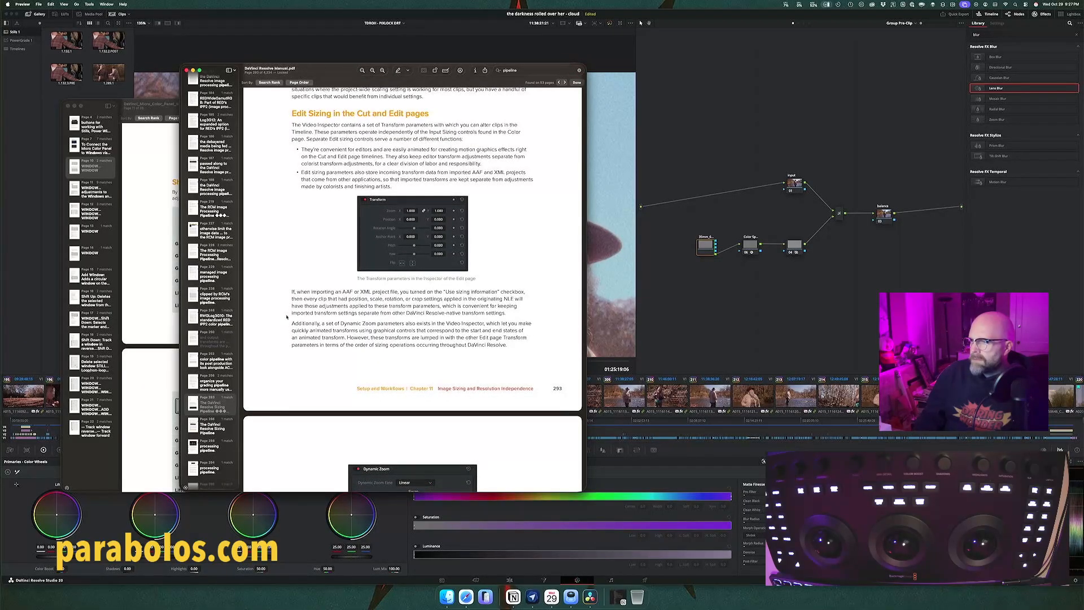
pyautogui.scroll(-3, 286, 317)
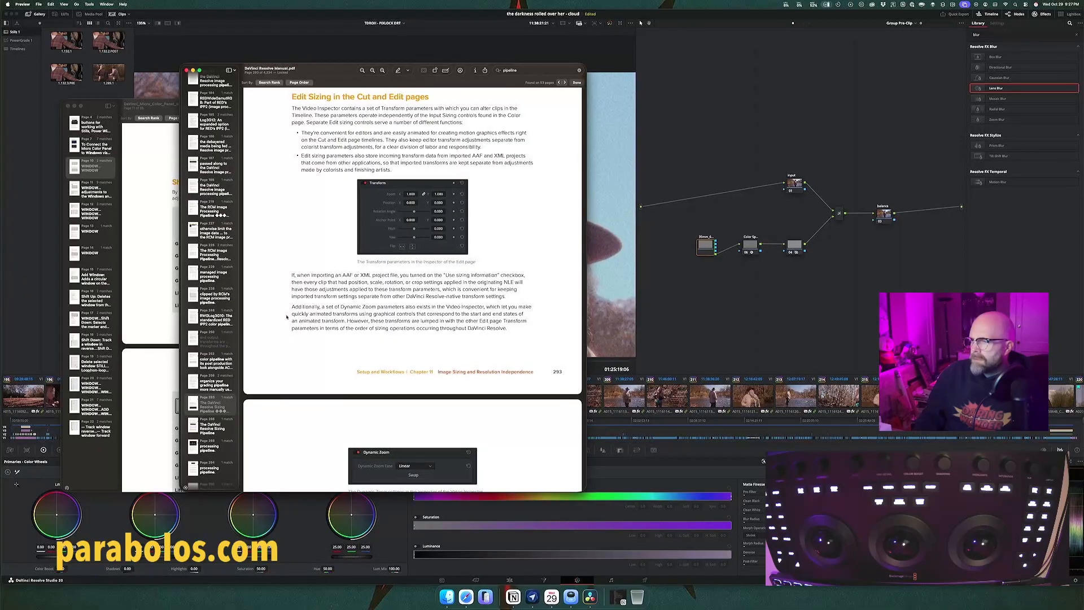
pyautogui.scroll(-10, 286, 317)
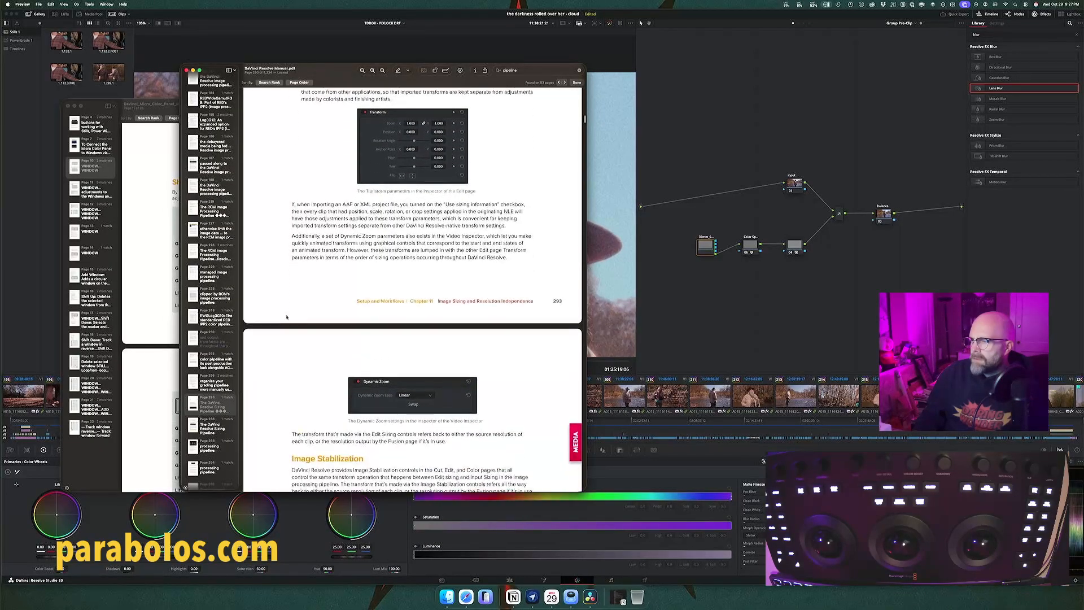
pyautogui.scroll(-20, 286, 316)
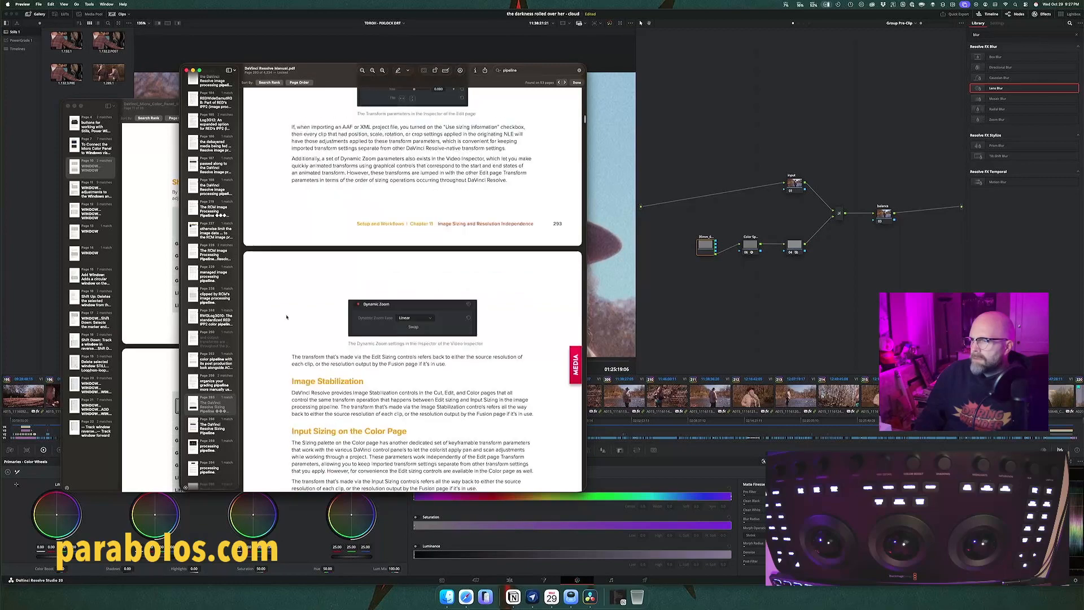
pyautogui.scroll(-1, 286, 316)
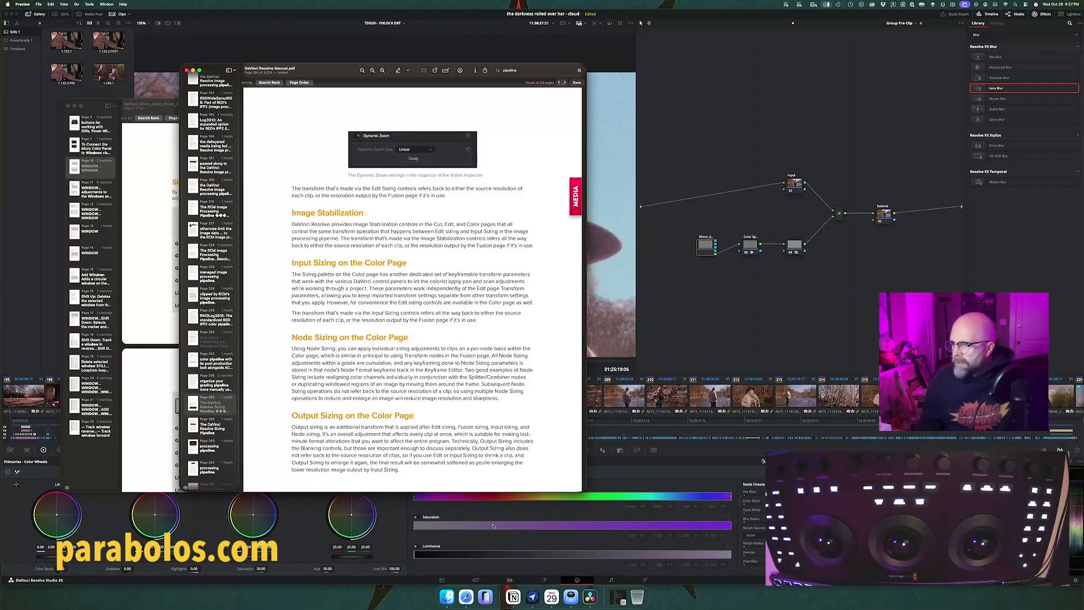
# Step: Switch to DaVinci Resolve's Edit page and clear the selection of the stacked sky plate and fisherman clips
pyautogui.click(509, 579)
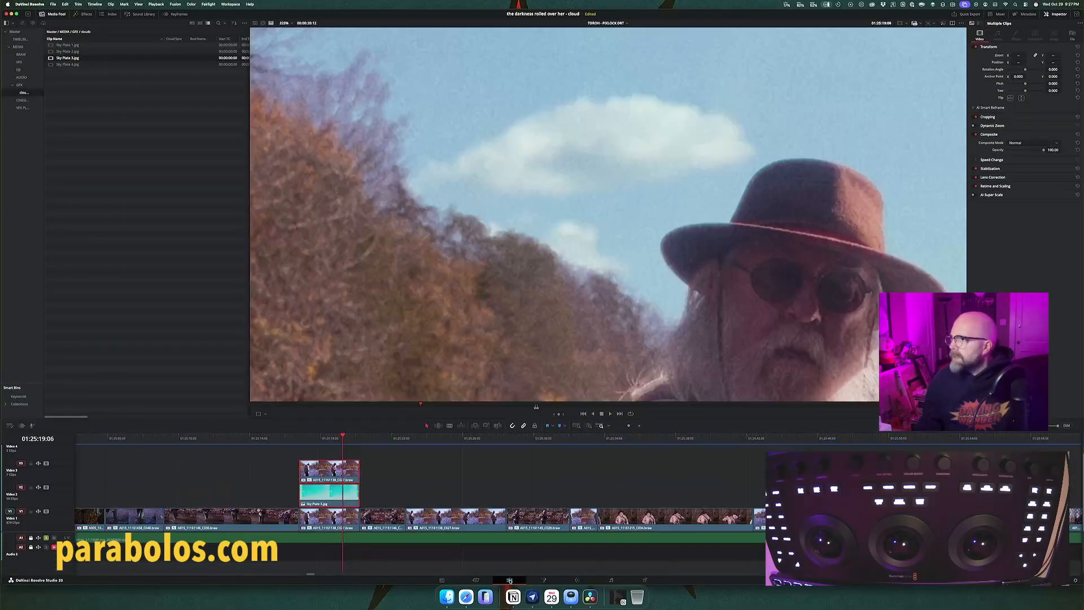
pyautogui.click(414, 480)
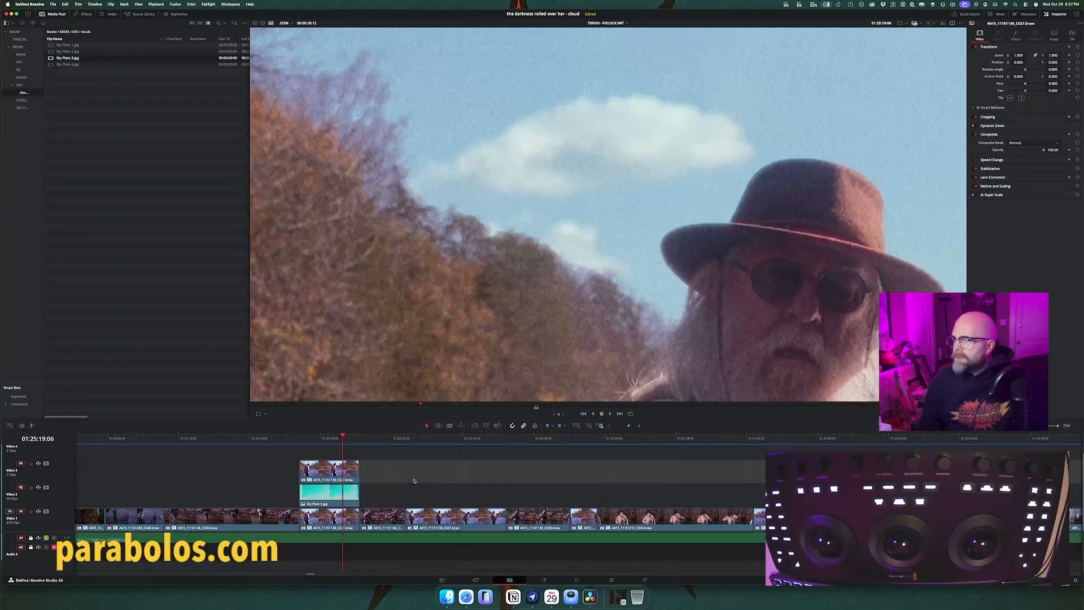
# Step: Select the sky plate clip on the timeline to inspect its transform values, and switch to the Color page
pyautogui.click(351, 496)
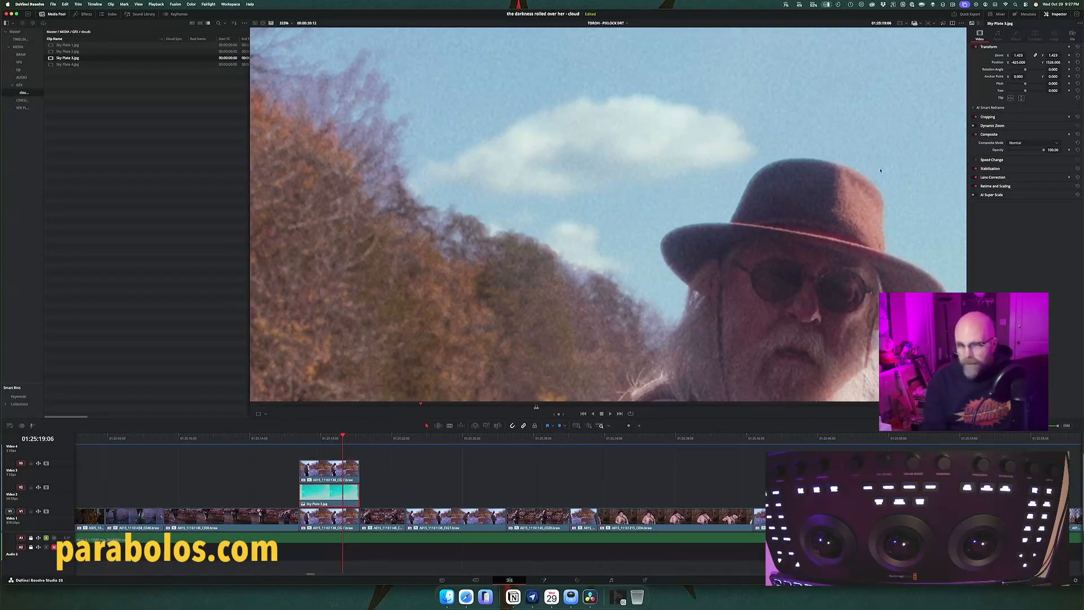
pyautogui.hotkey('shift', '6')
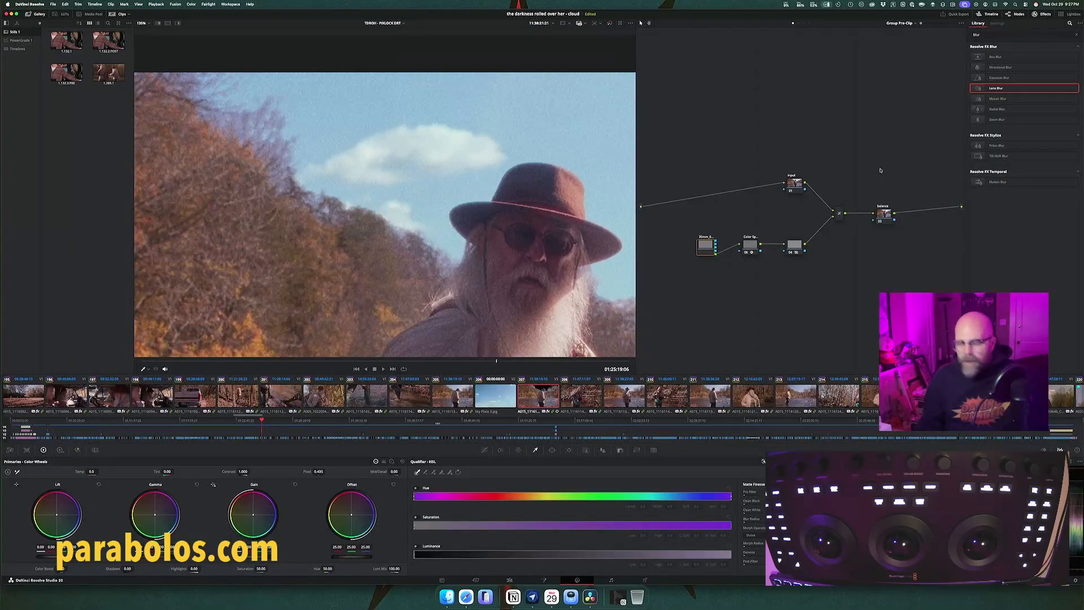
# Step: Switch to the Resolve manual in Preview and read the Color page sizing sections and the Fusion page transform and resize notes
pyautogui.press('super+Tab')
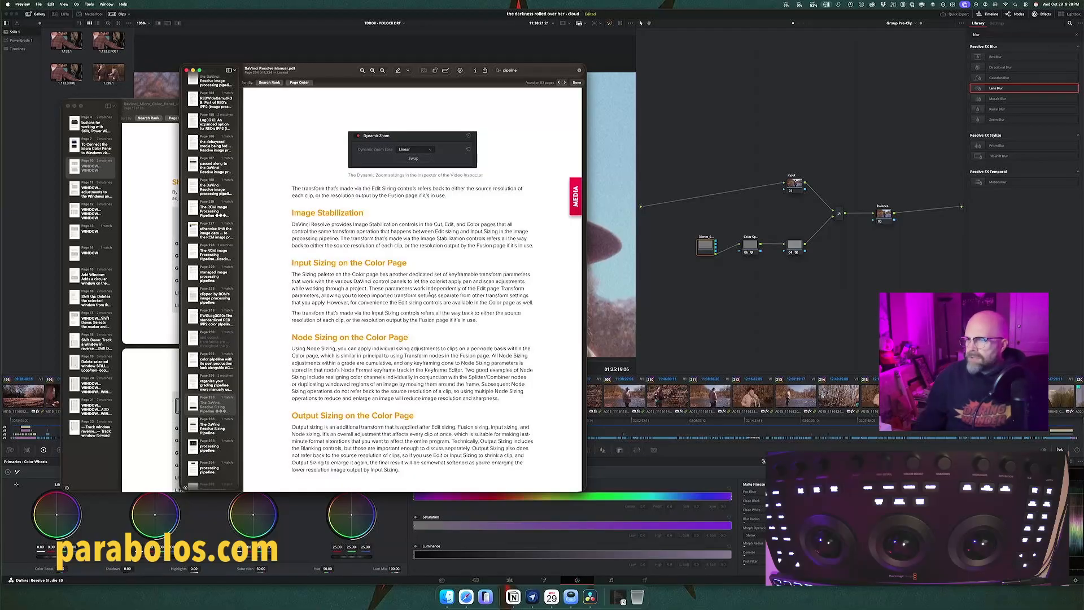
pyautogui.scroll(-4, 430, 295)
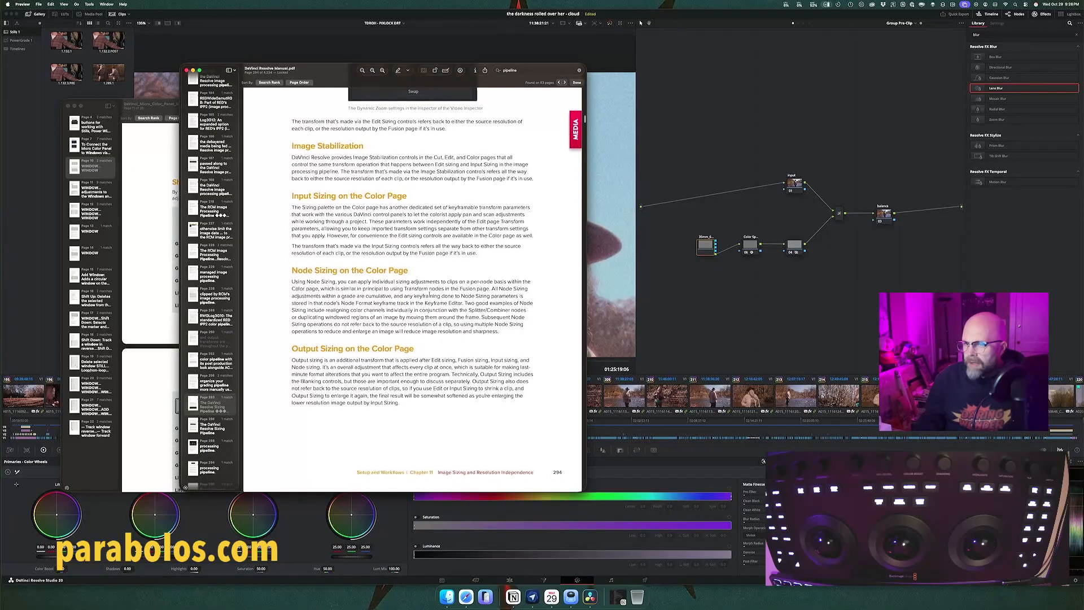
pyautogui.scroll(-1, 217, 416)
pyautogui.click(218, 427)
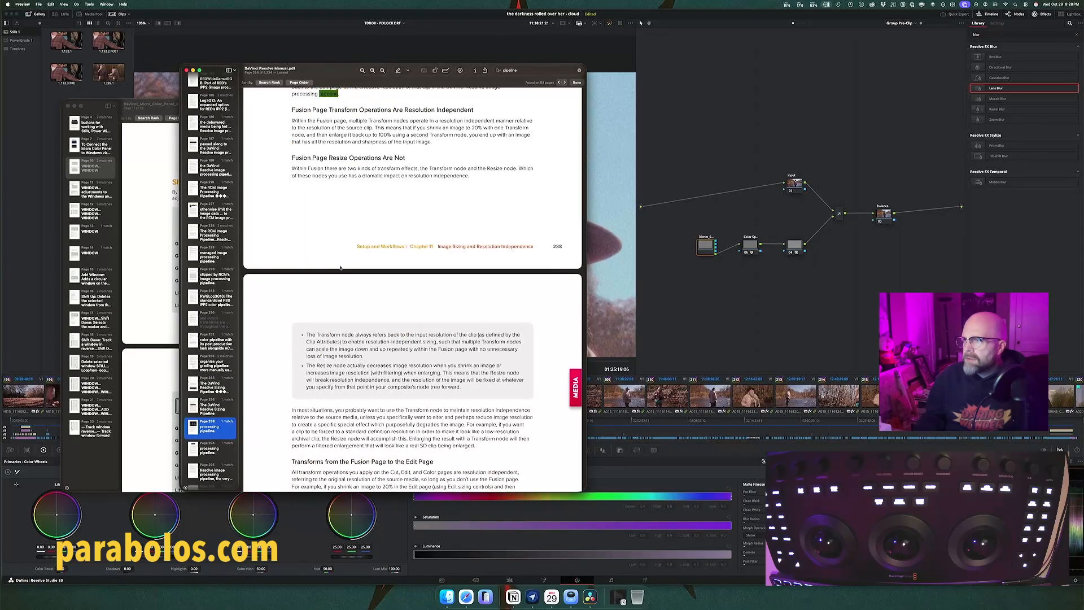
pyautogui.scroll(3, 341, 268)
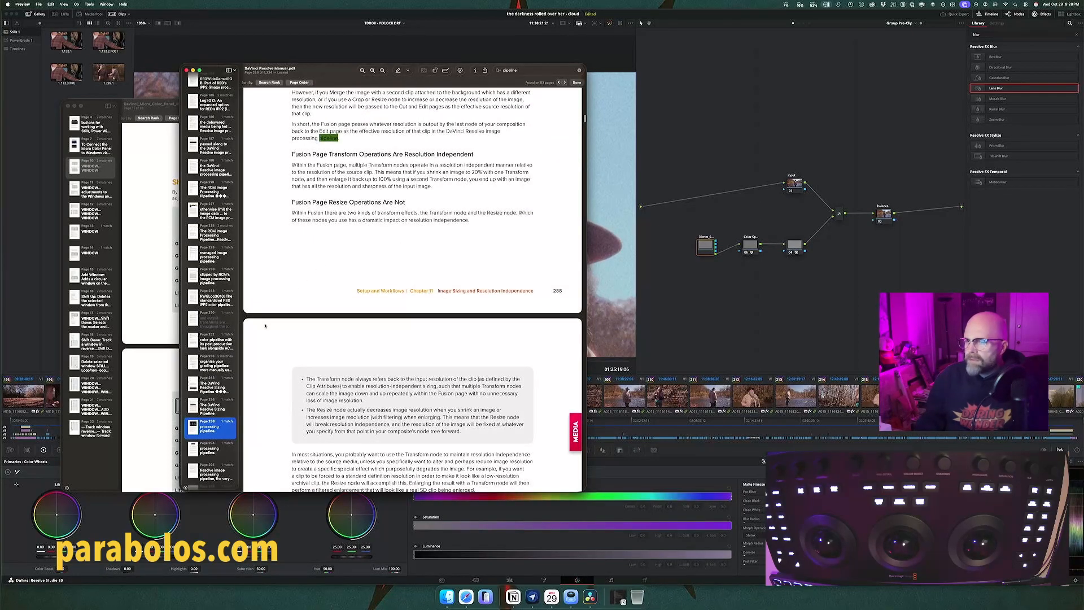
pyautogui.scroll(-3, 210, 282)
# Step: Check the "pipeline" matches on output blanking and on Stereo 3D and sizing processing order
pyautogui.click(210, 418)
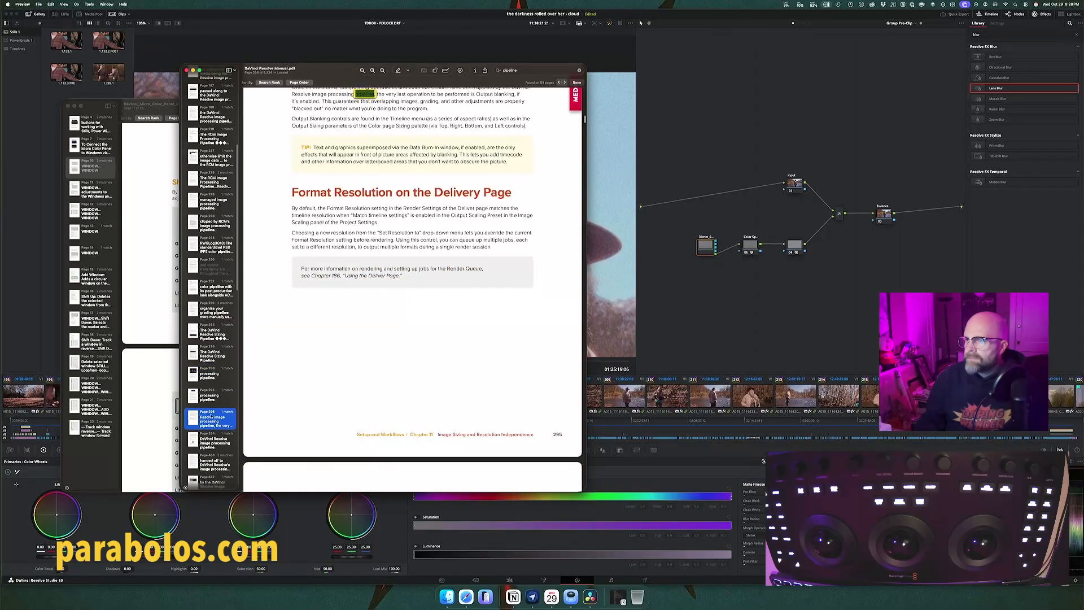
pyautogui.scroll(3, 328, 284)
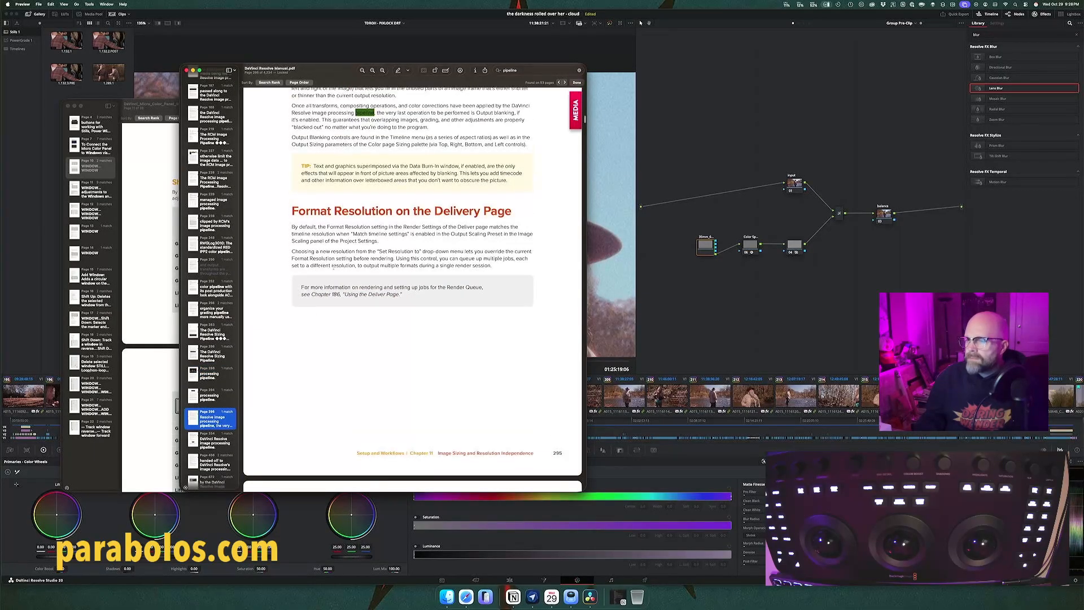
pyautogui.click(218, 437)
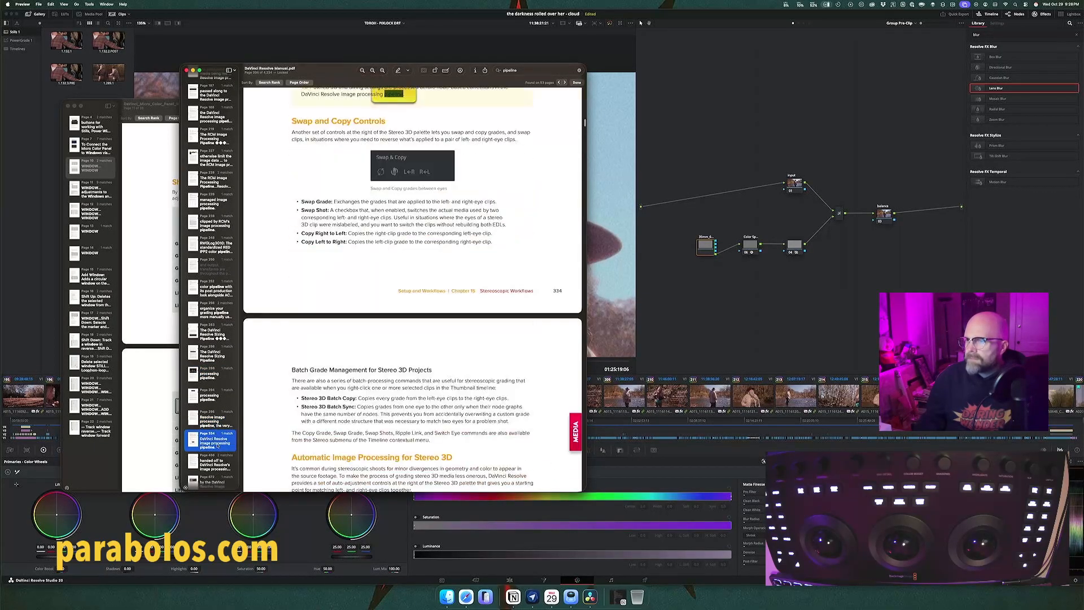
pyautogui.scroll(6, 315, 319)
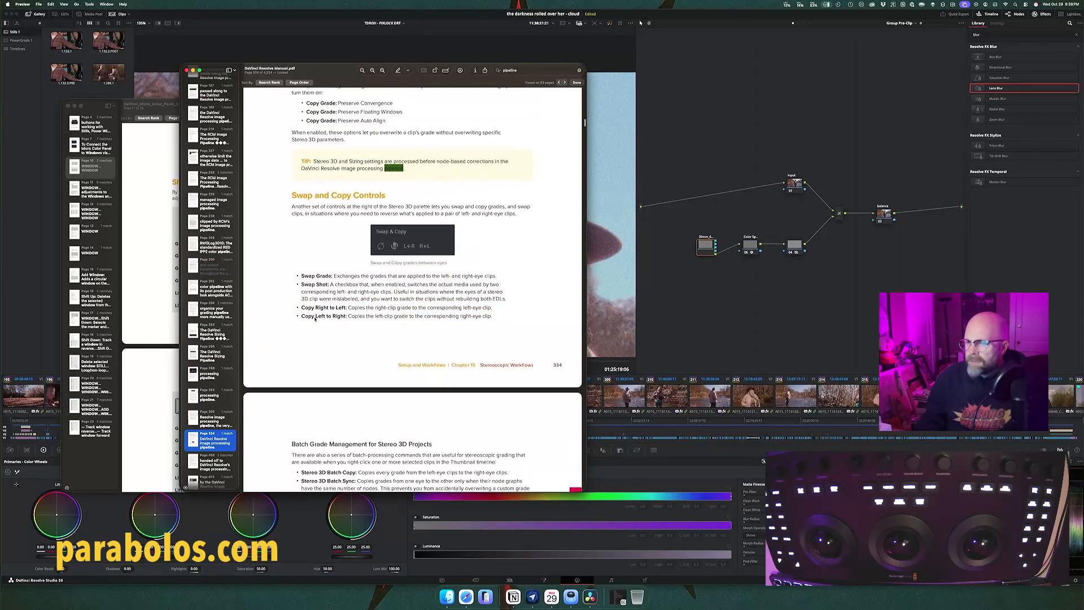
pyautogui.scroll(-5, 202, 433)
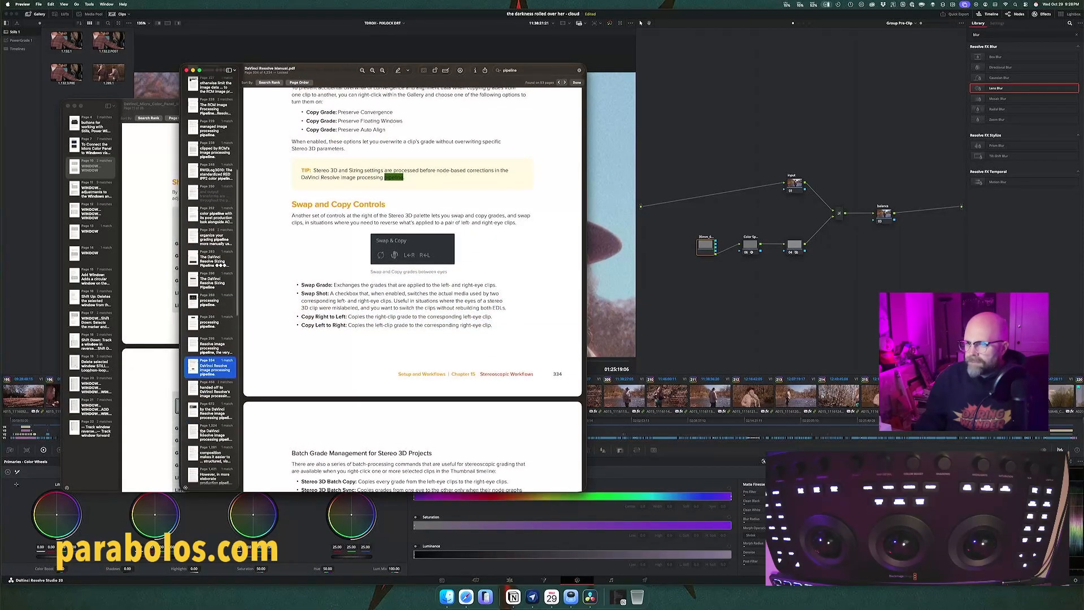
# Step: Search the manual for "image processing pipeline" and look at the match in the Color Management project settings
pyautogui.click(521, 68)
pyautogui.write('image')
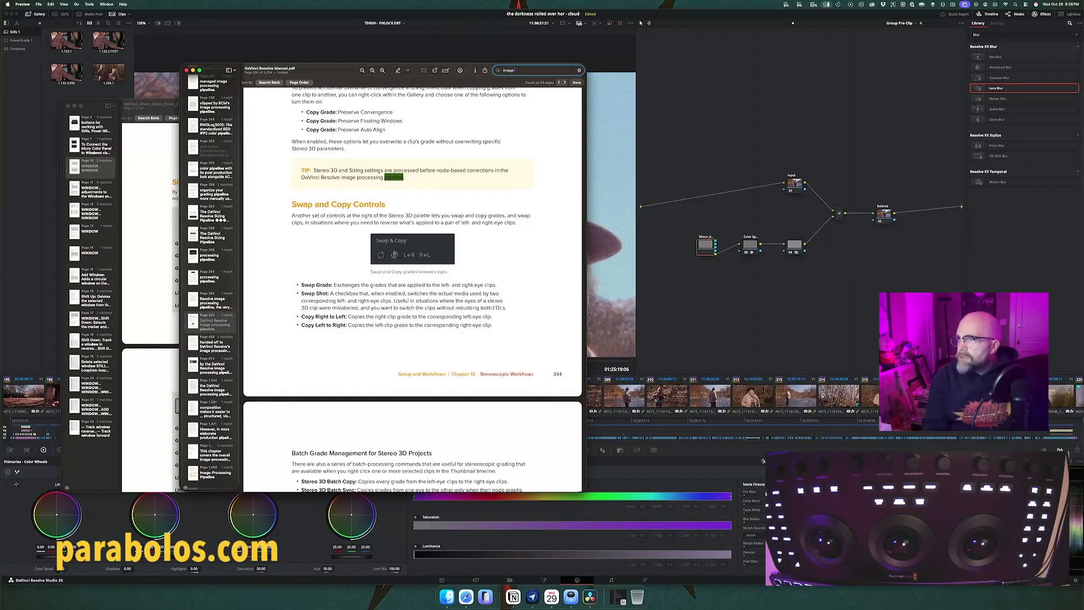
pyautogui.write(' processing')
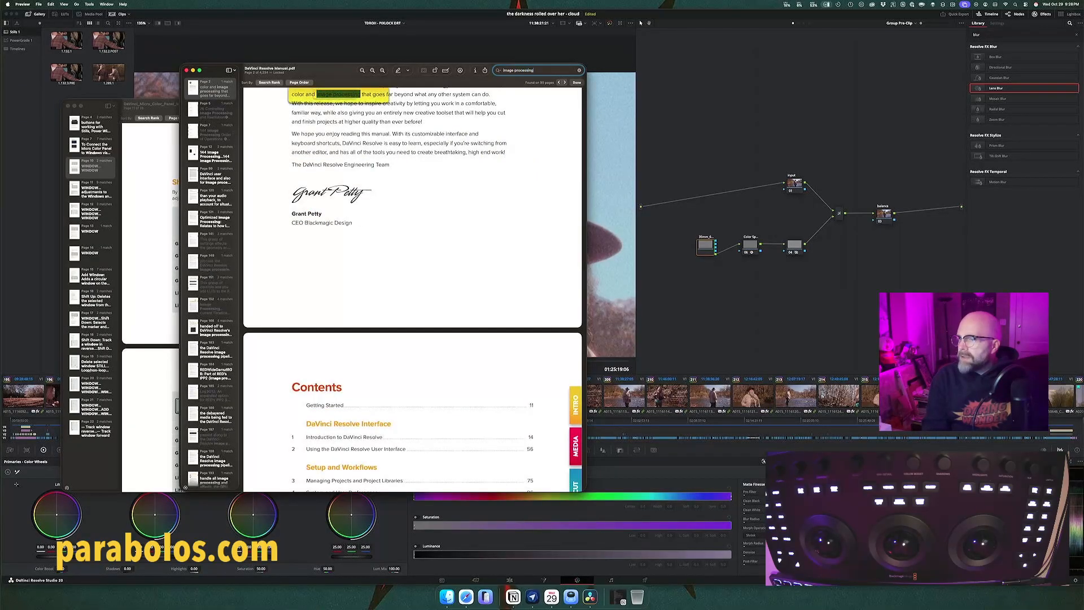
pyautogui.write(' pipeline')
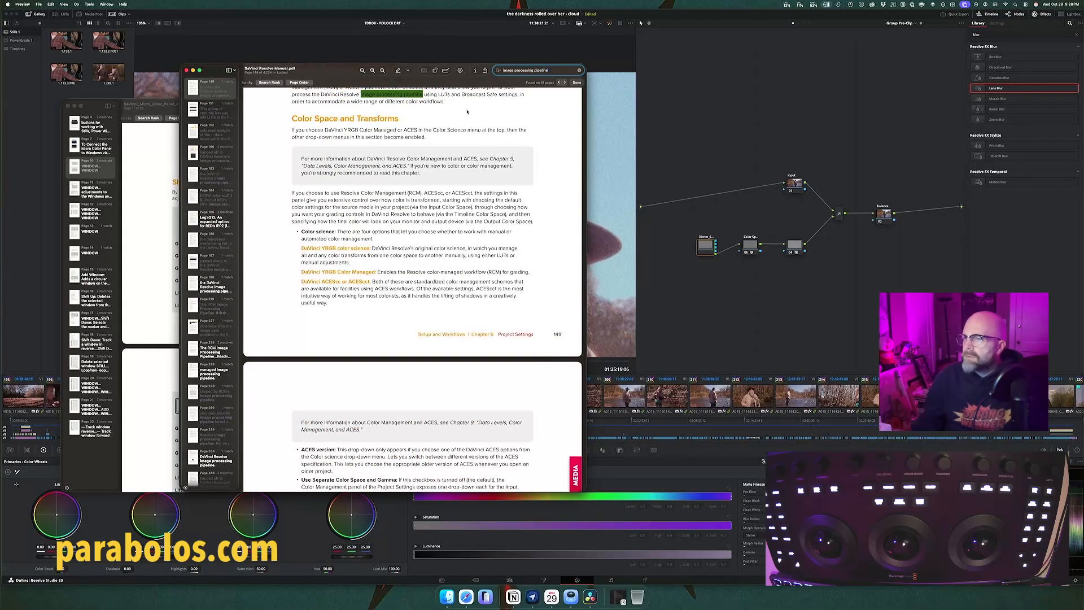
pyautogui.scroll(2, 442, 143)
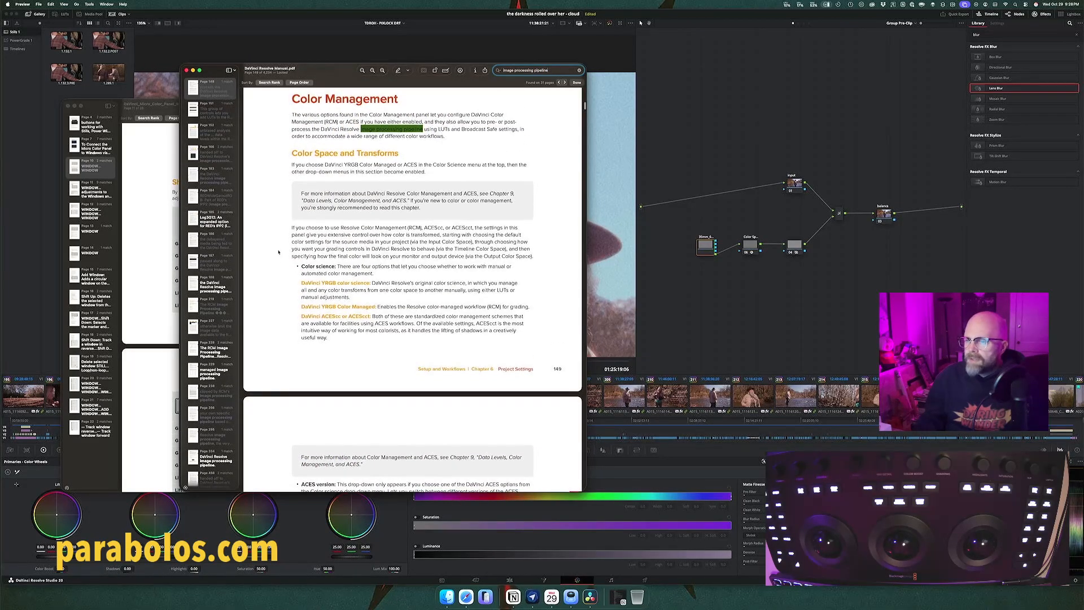
# Step: Examine the match in Chapter 152, Sizing and Image Stabilization, covering blanking, sizing controls, the five sizing modes and the chapter contents
pyautogui.scroll(-10, 211, 441)
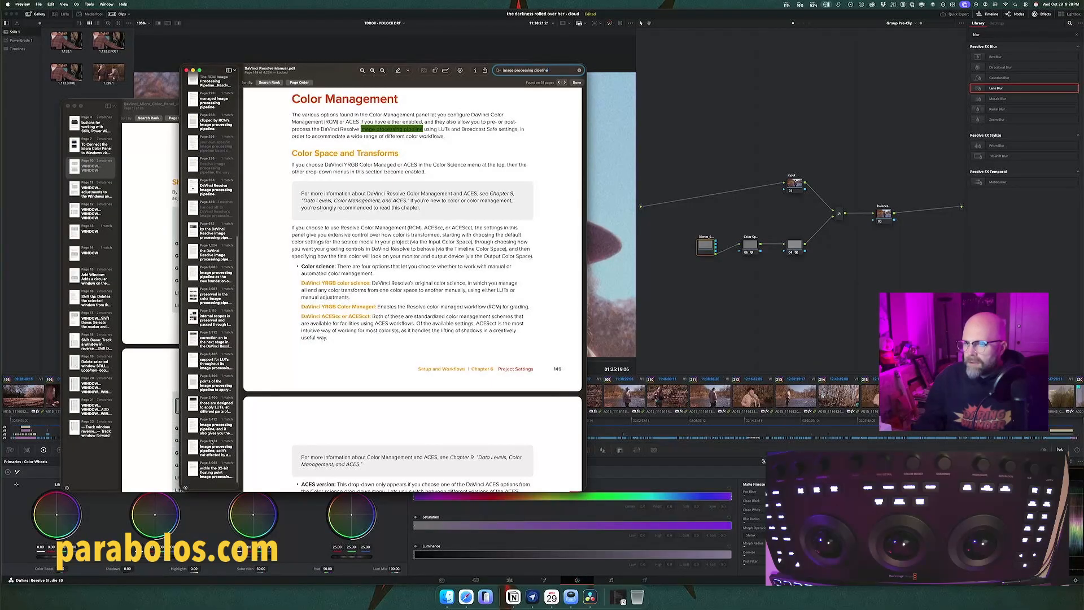
pyautogui.click(217, 451)
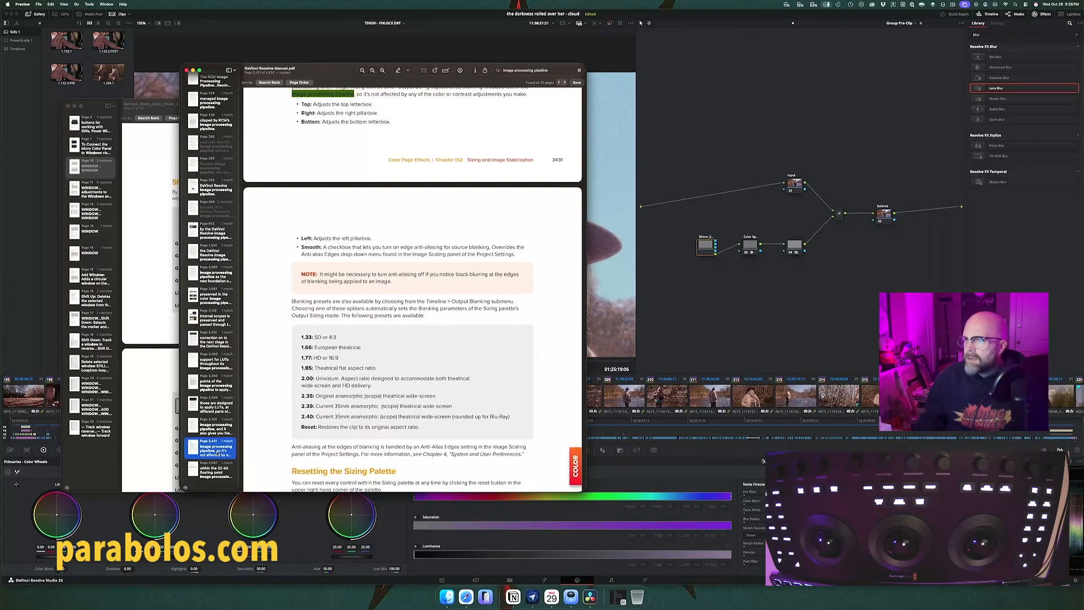
pyautogui.scroll(-15, 314, 354)
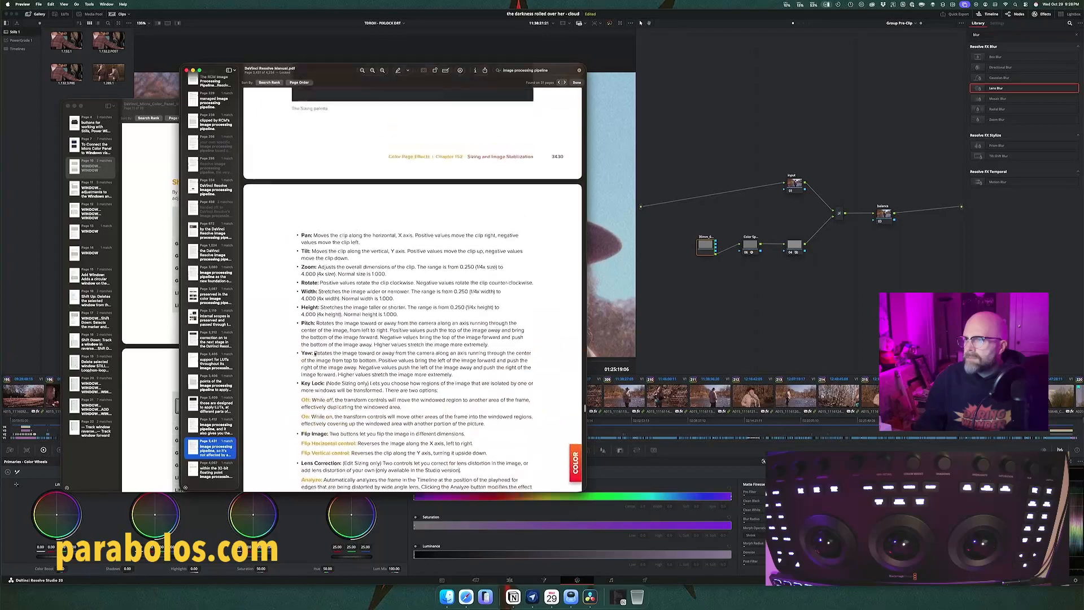
pyautogui.scroll(10, 314, 354)
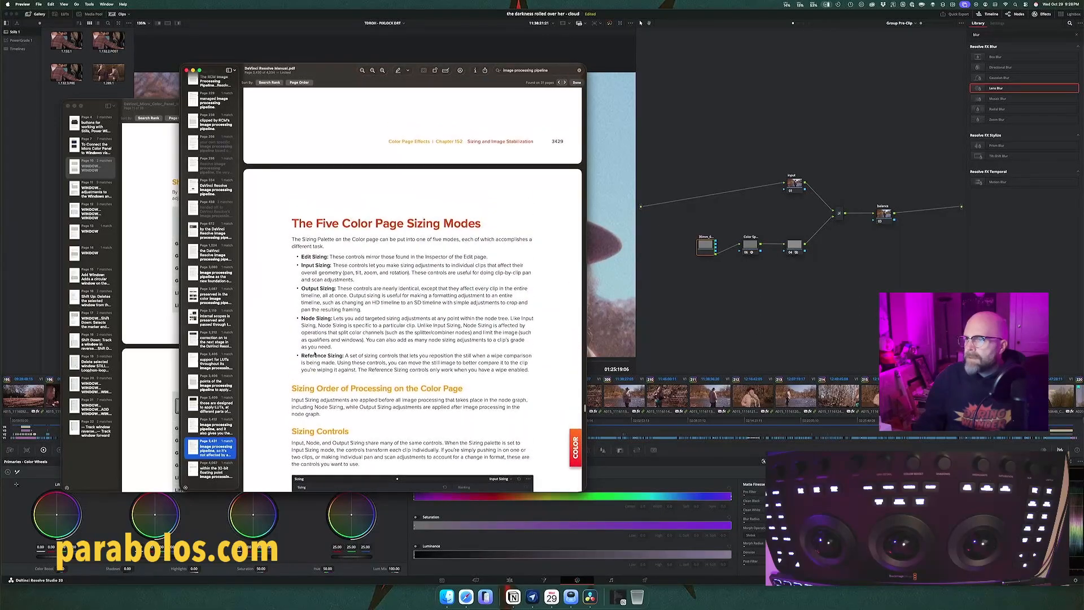
pyautogui.scroll(5, 315, 354)
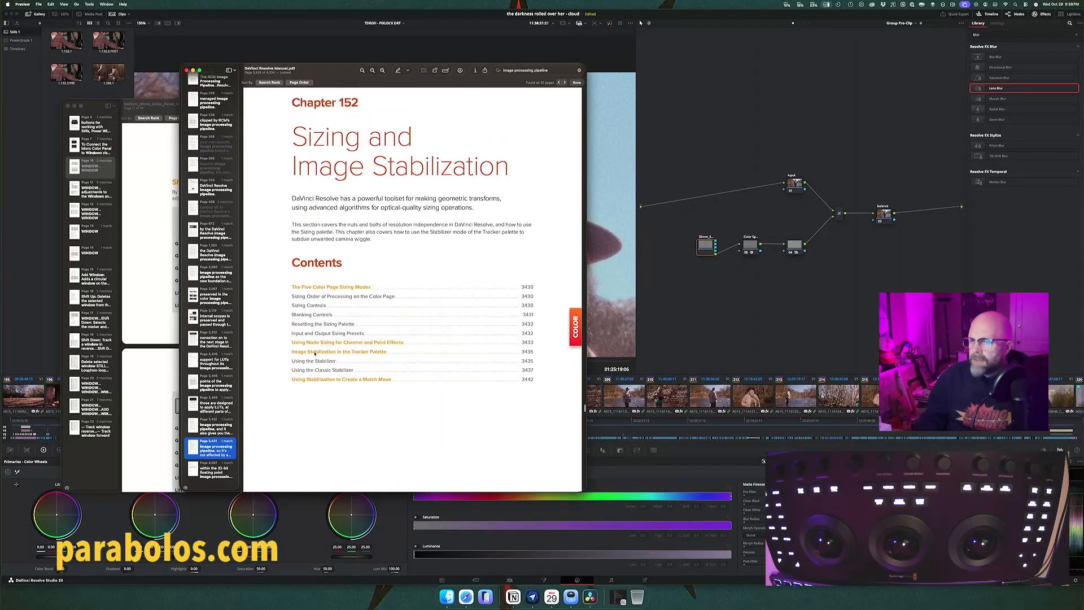
# Step: Check the matches in the DCP and IMF delivery, Curves, HDR Palette and Using LUTs chapters
pyautogui.click(215, 469)
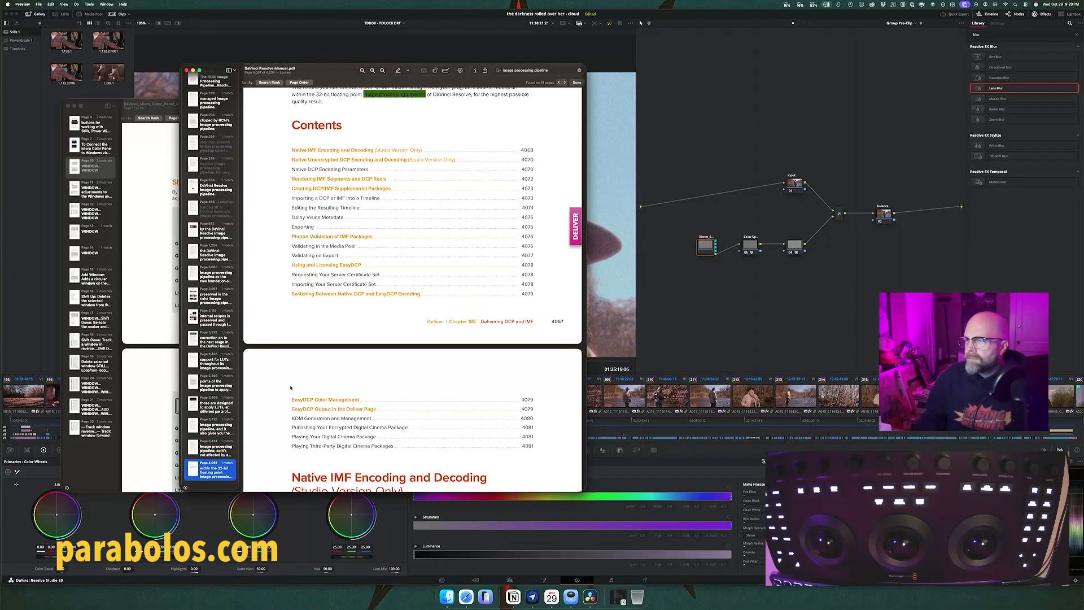
pyautogui.scroll(4, 290, 387)
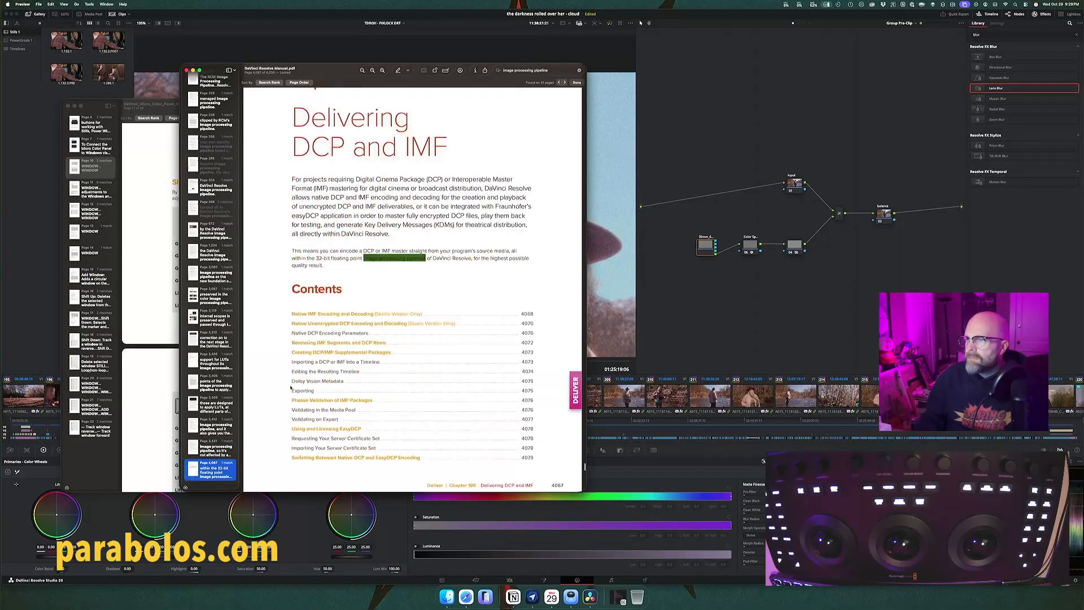
pyautogui.scroll(-2, 271, 386)
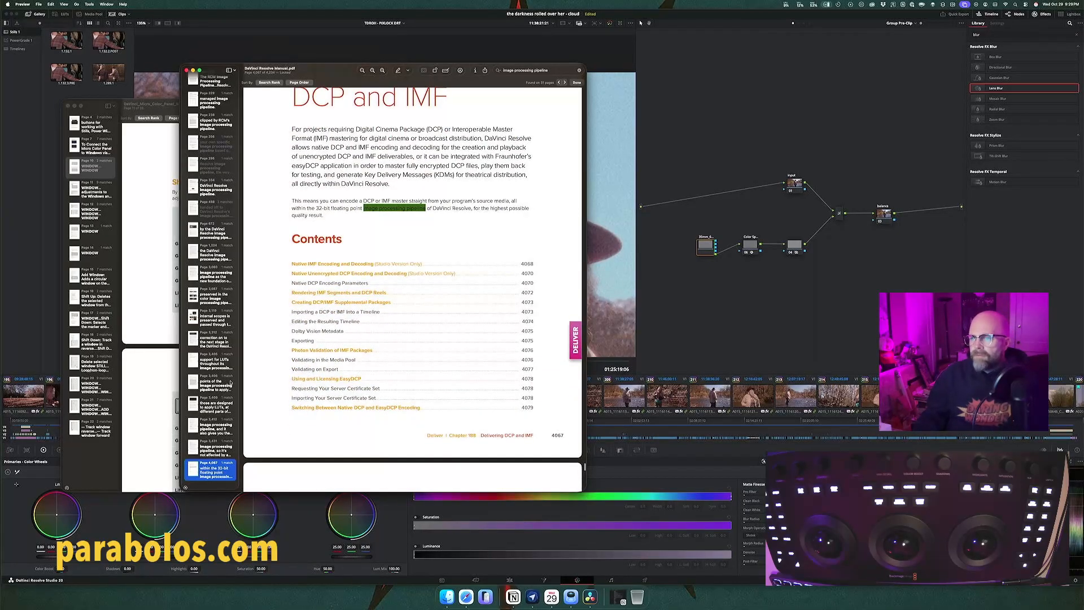
pyautogui.click(213, 320)
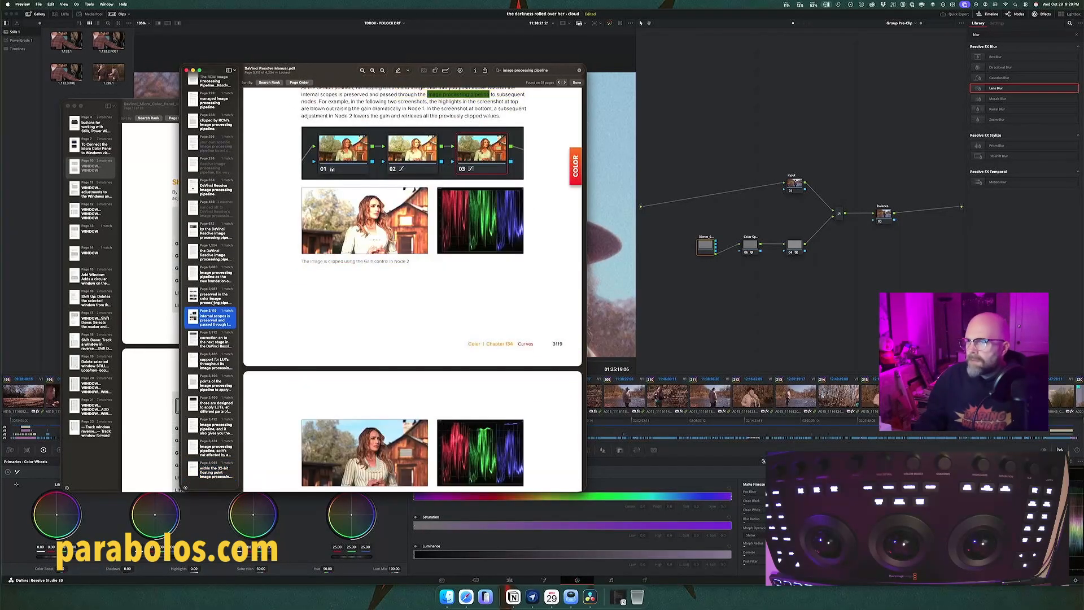
pyautogui.click(213, 299)
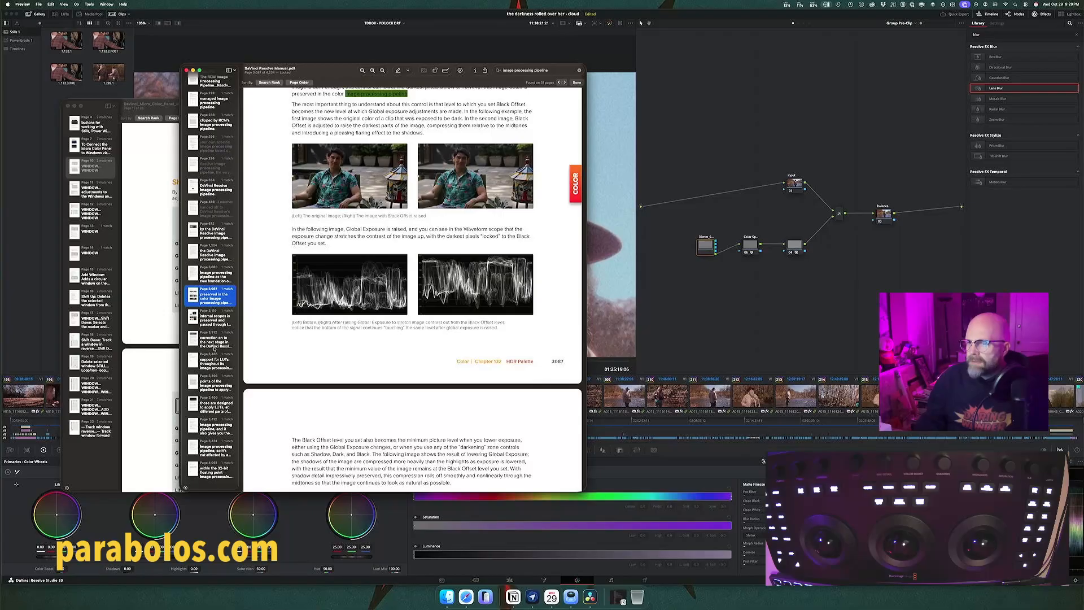
pyautogui.click(212, 377)
pyautogui.scroll(3, 211, 377)
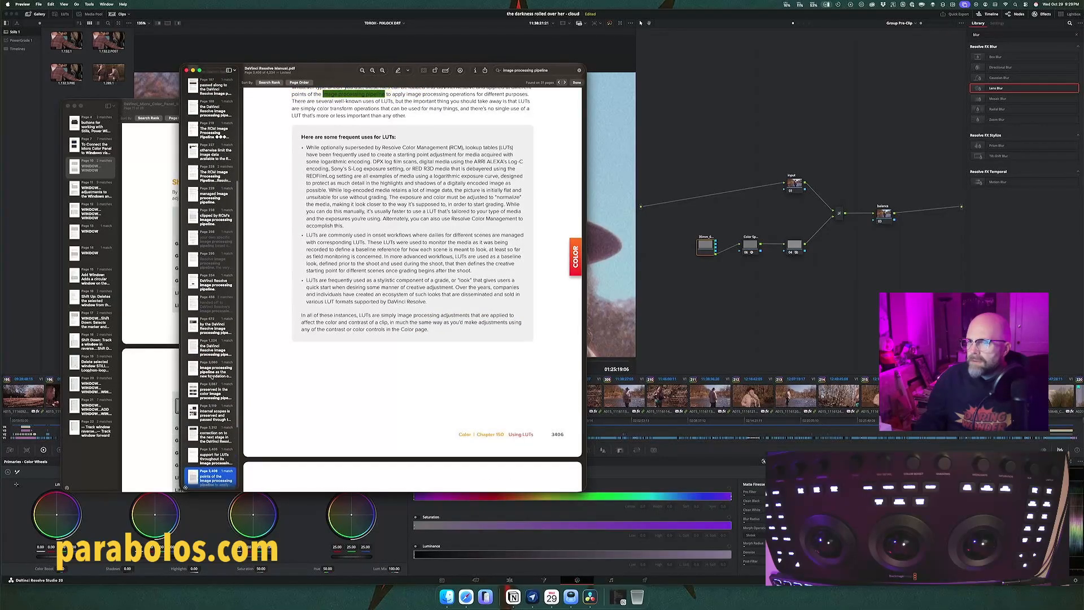
# Step: Check the matches in the Stereoscopic Workflows chapter and in the Using Camera Raw Formats section on Resolve Color Management
pyautogui.click(207, 276)
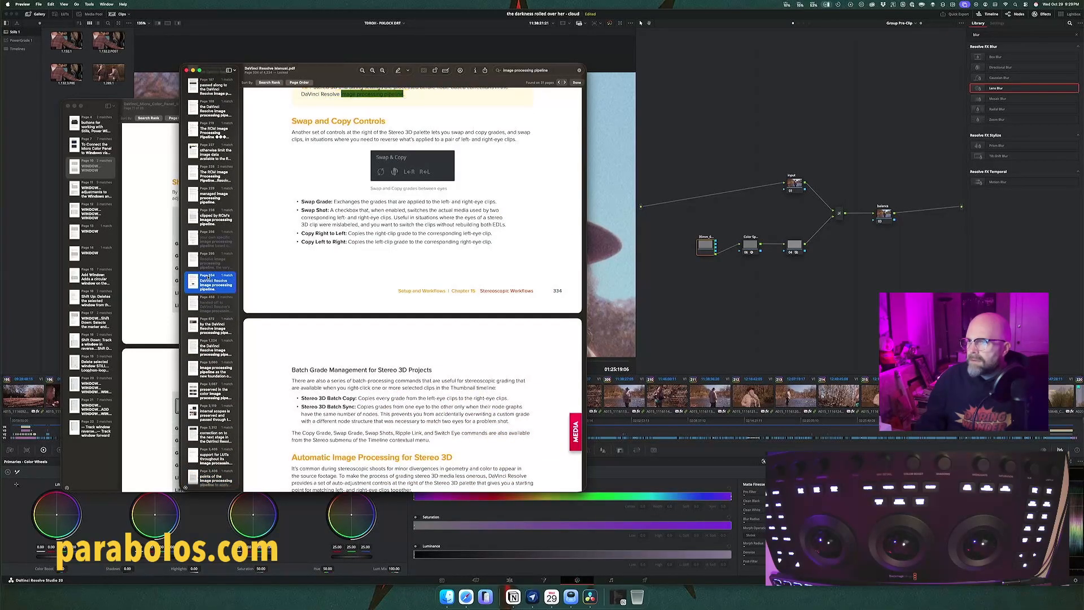
pyautogui.scroll(1, 307, 236)
pyautogui.click(210, 194)
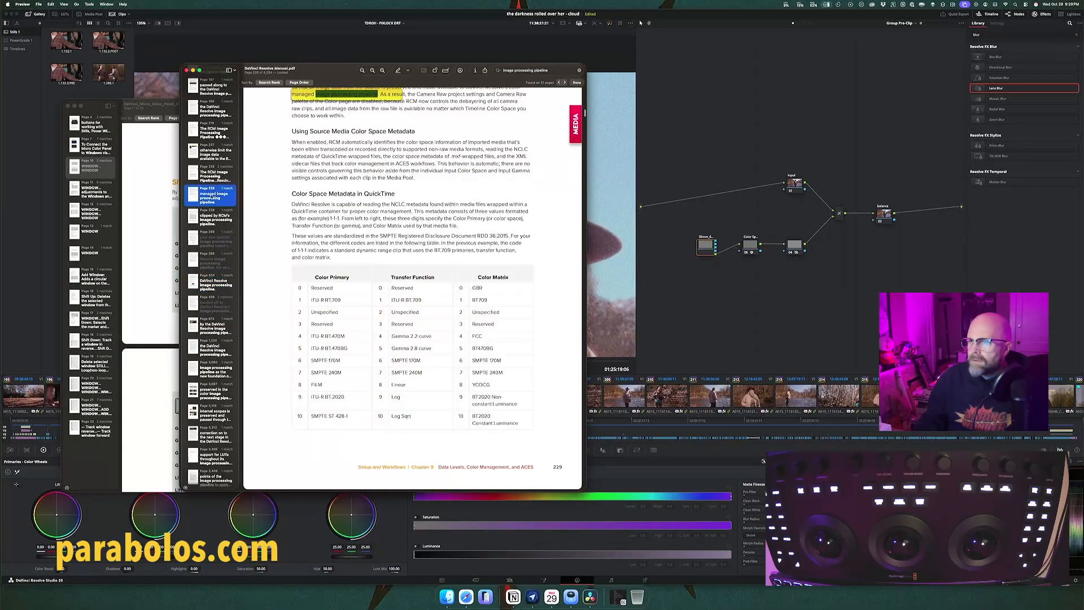
pyautogui.scroll(3, 325, 195)
pyautogui.scroll(1, 326, 195)
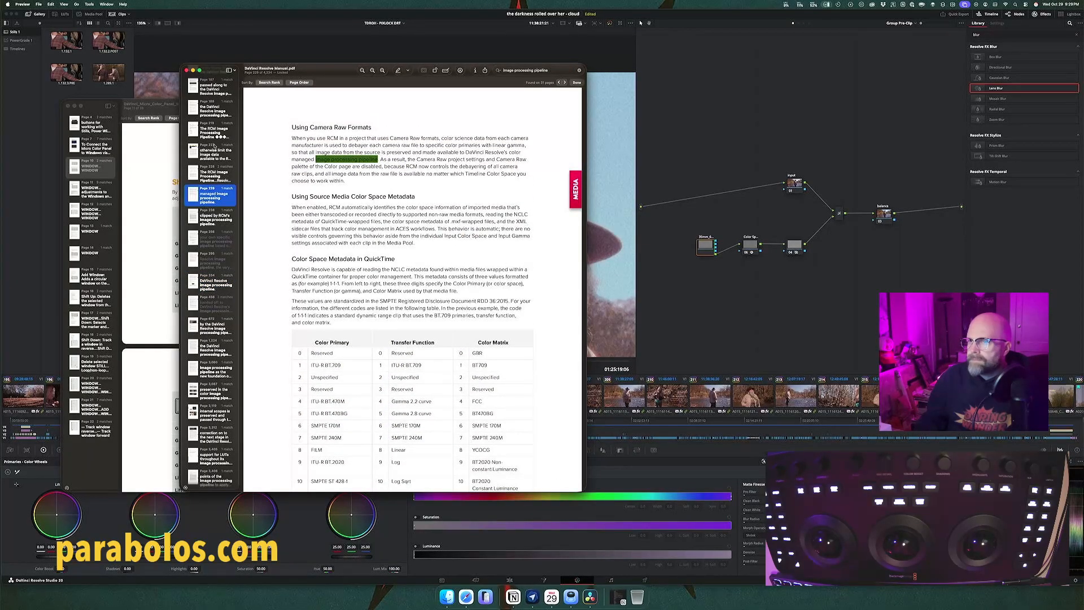
# Step: Look through the Chapter 9 contents around the RCM Image Processing Pipeline entry, and clear the manual search
pyautogui.click(213, 132)
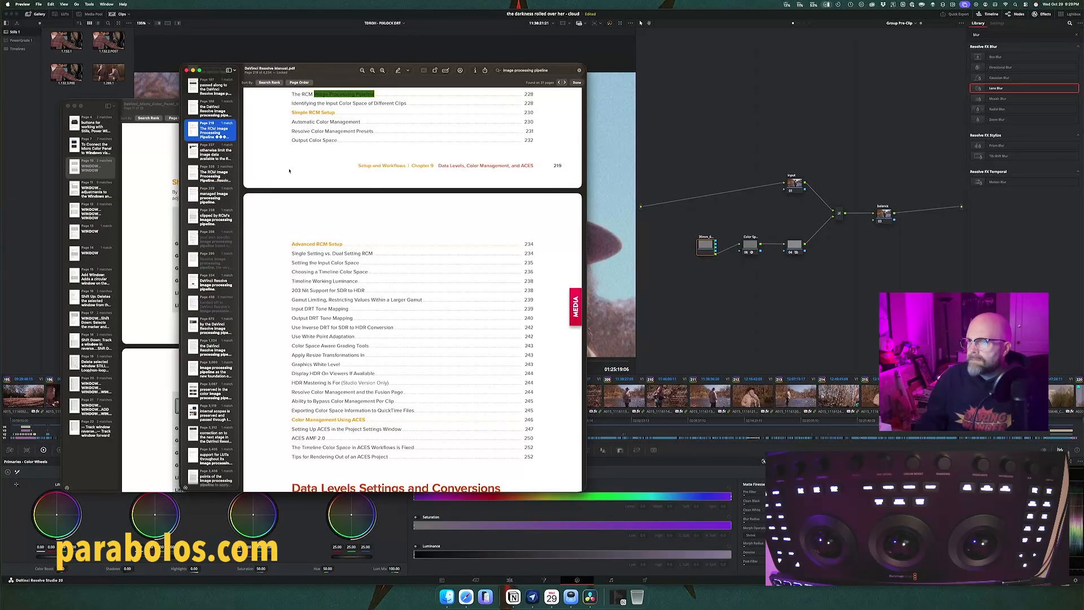
pyautogui.scroll(5, 289, 171)
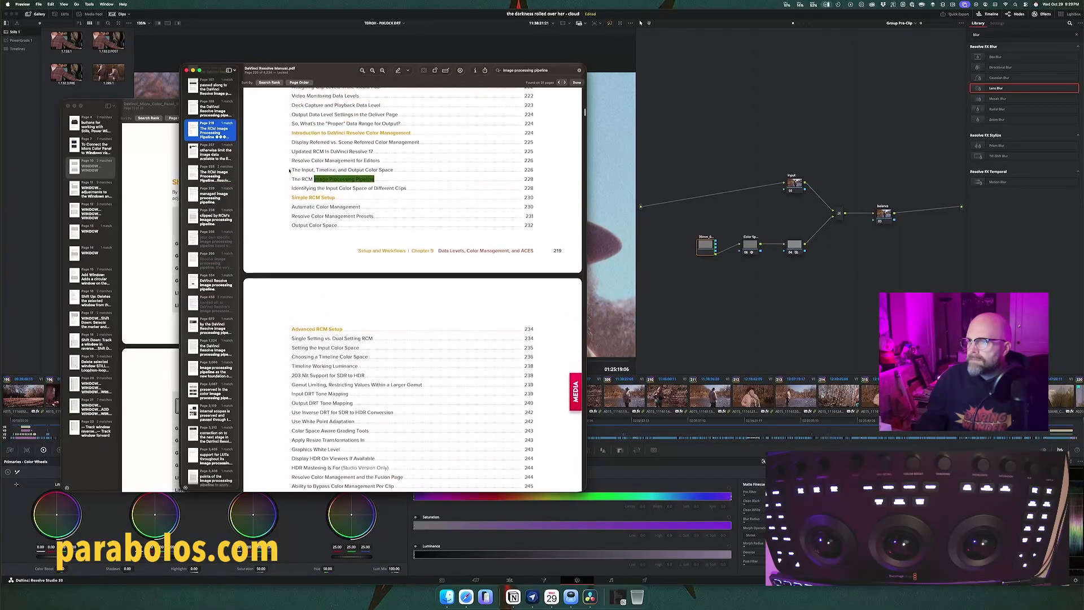
pyautogui.scroll(3, 289, 171)
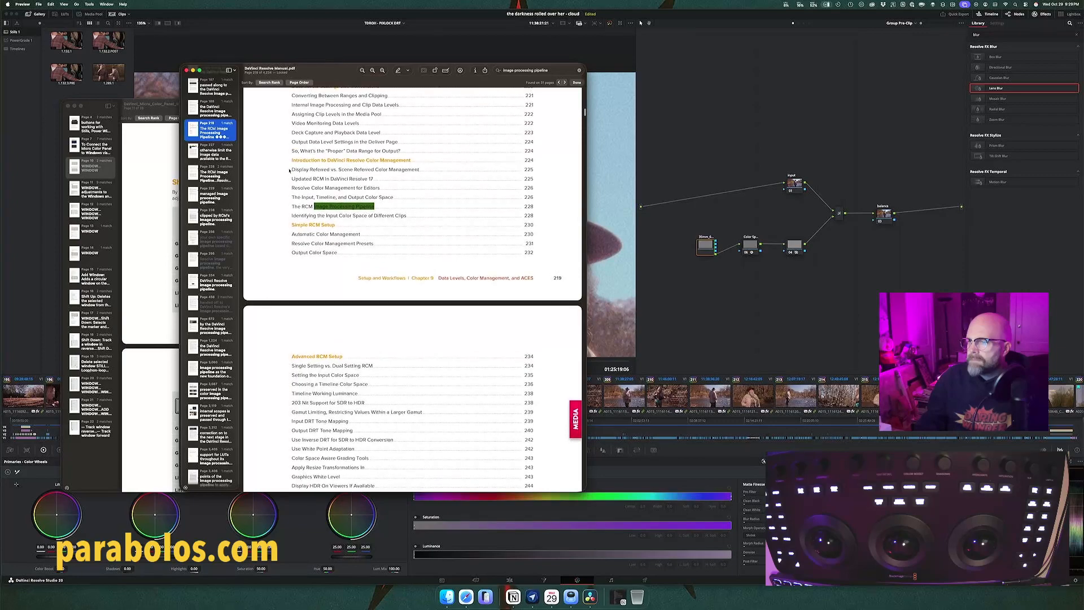
pyautogui.scroll(4, 289, 170)
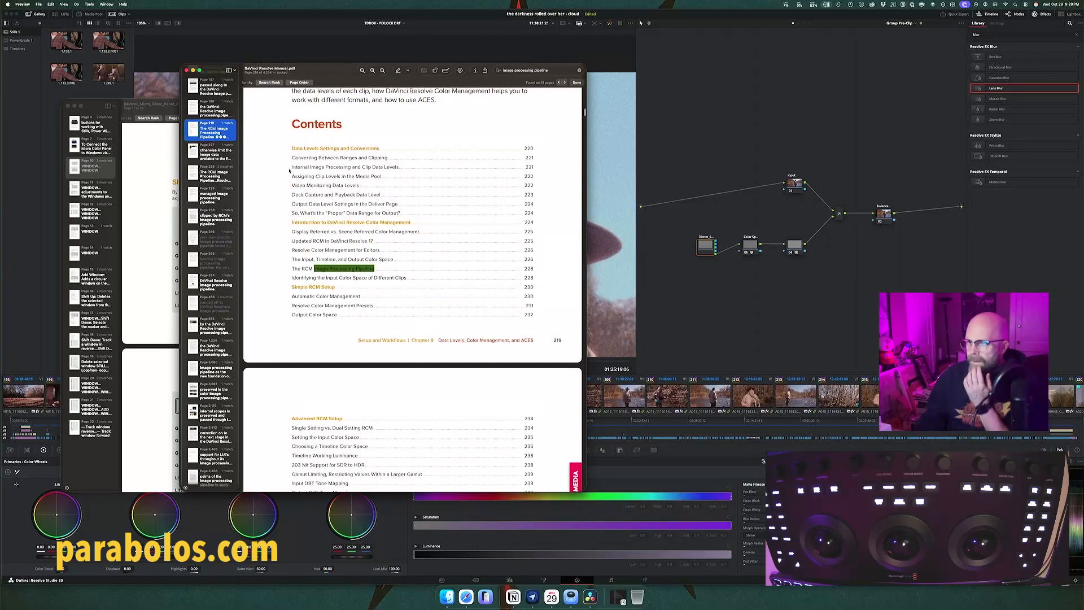
pyautogui.scroll(-1, 289, 170)
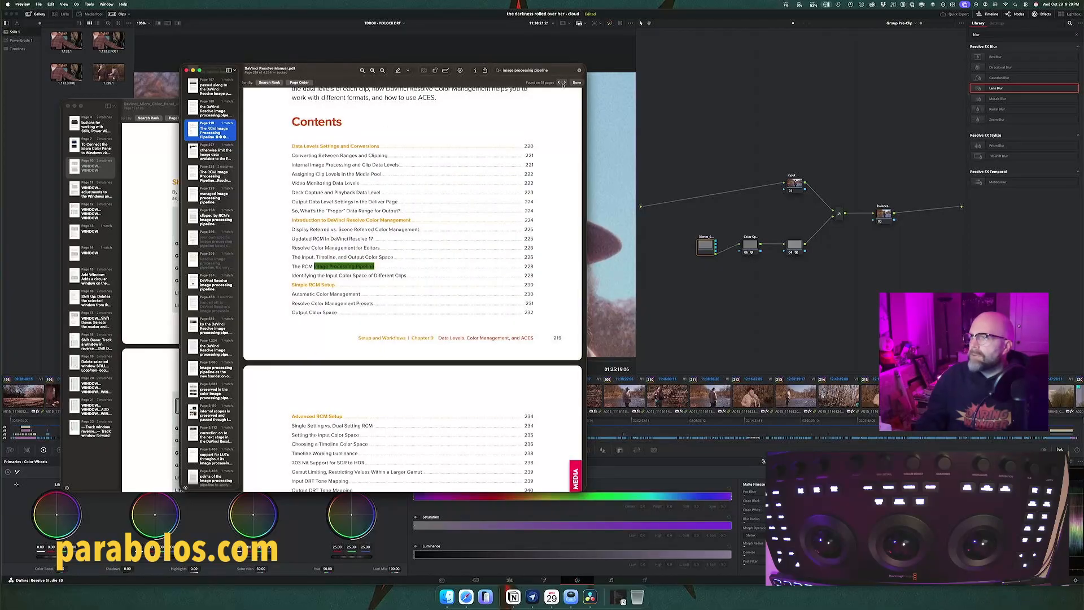
pyautogui.click(579, 71)
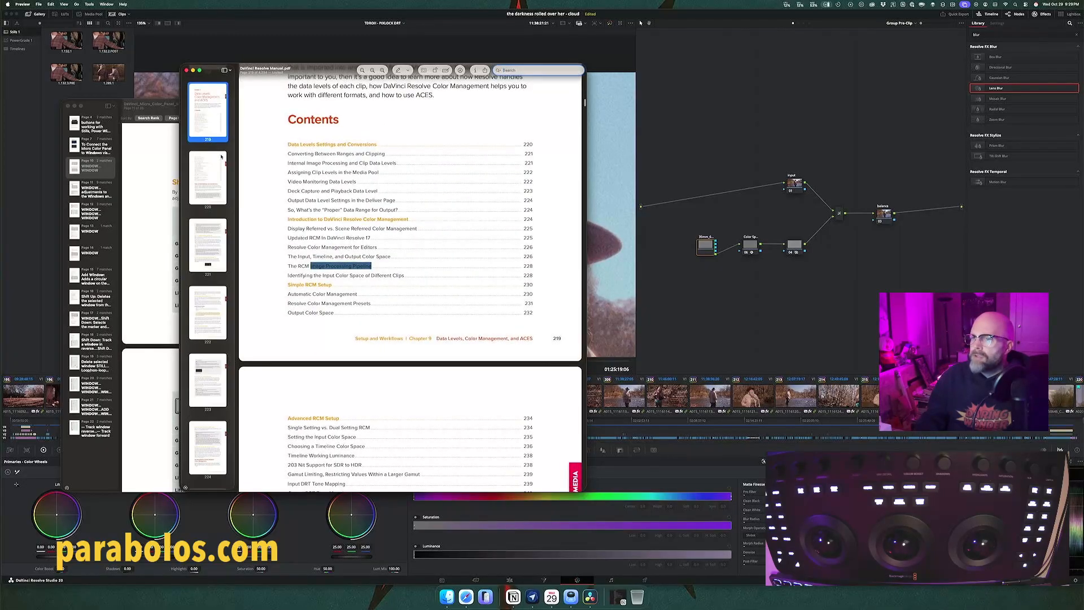
# Step: Return to the start of the manual and open the first page of its main table of contents
pyautogui.scroll(3, 222, 157)
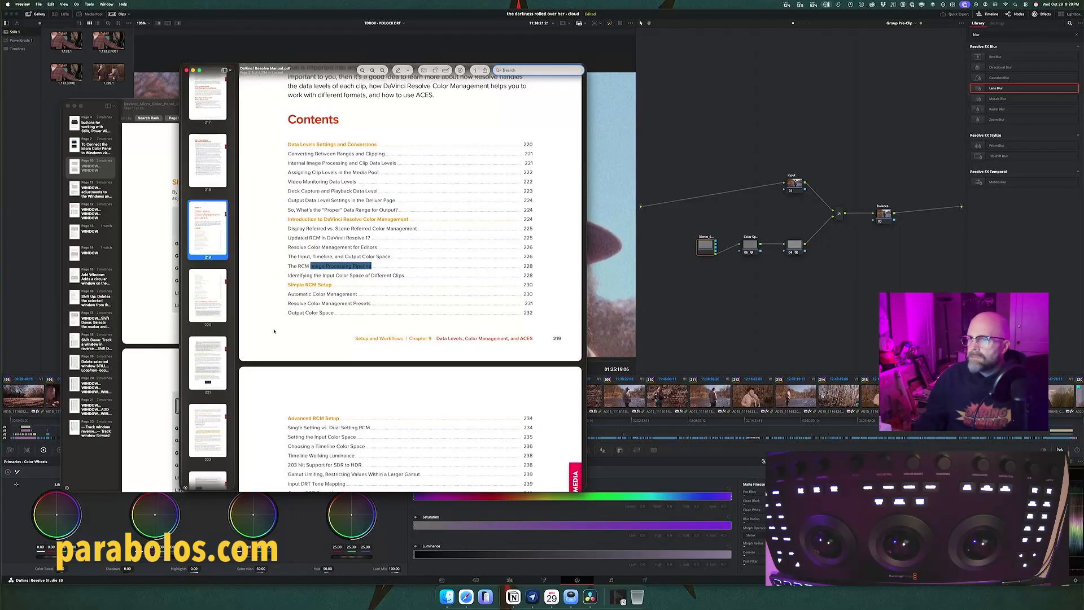
pyautogui.scroll(20, 198, 226)
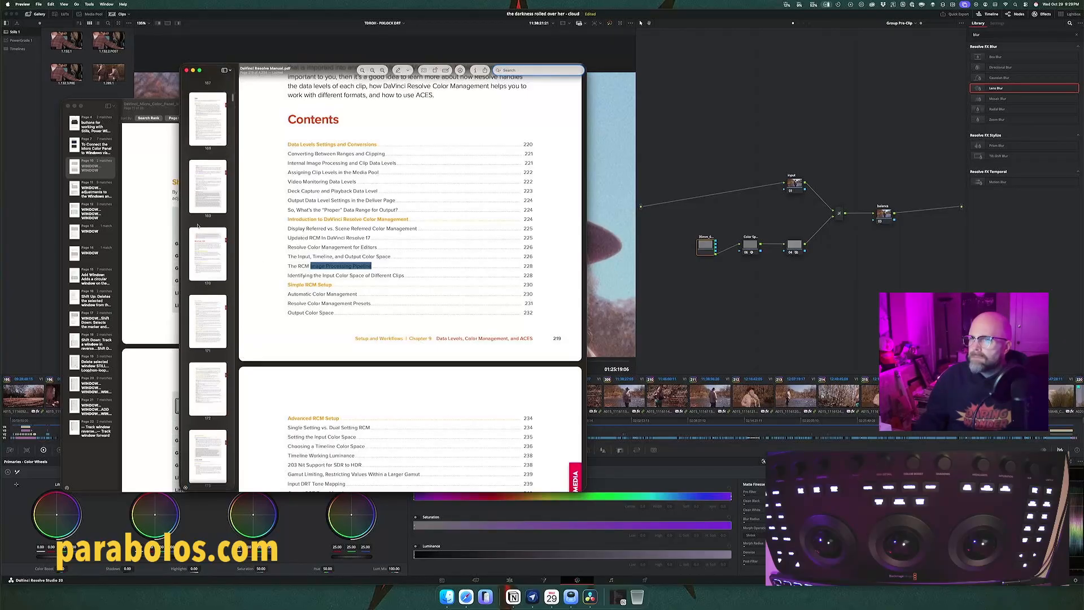
pyautogui.scroll(20, 198, 226)
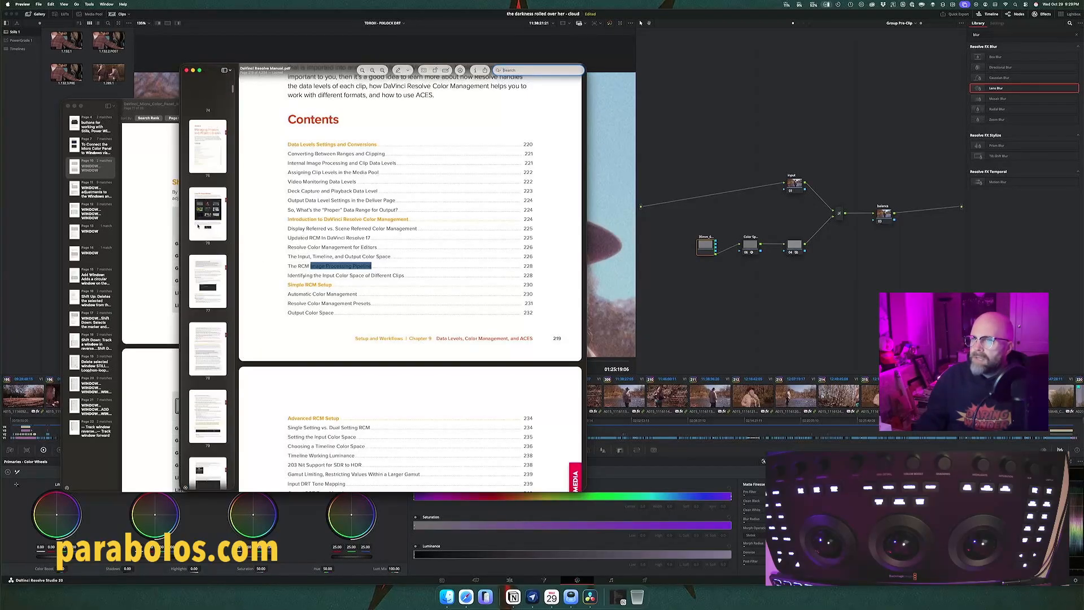
pyautogui.scroll(5, 198, 225)
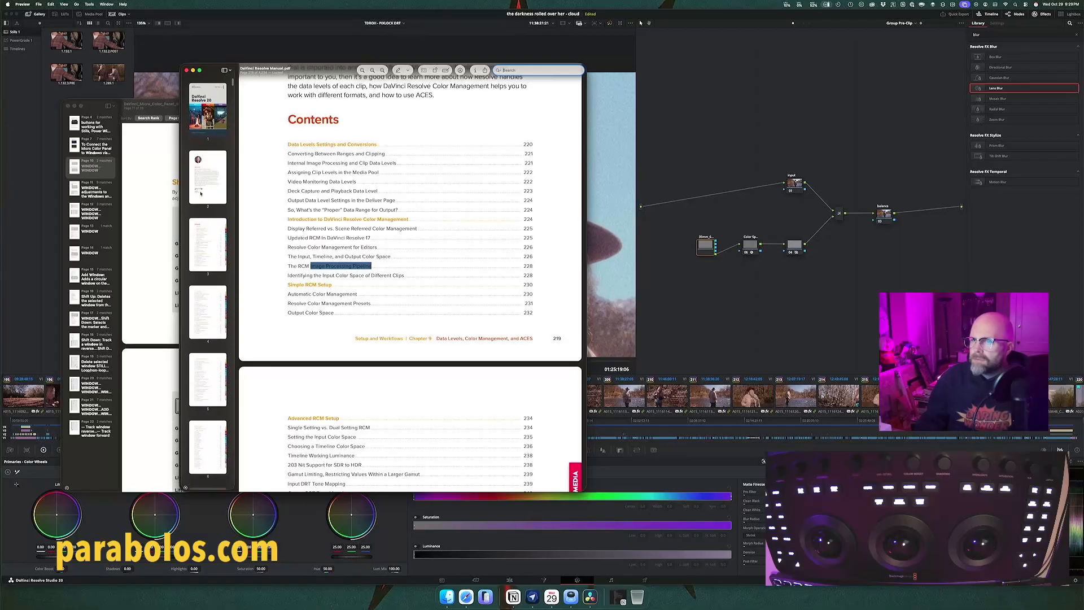
pyautogui.click(203, 264)
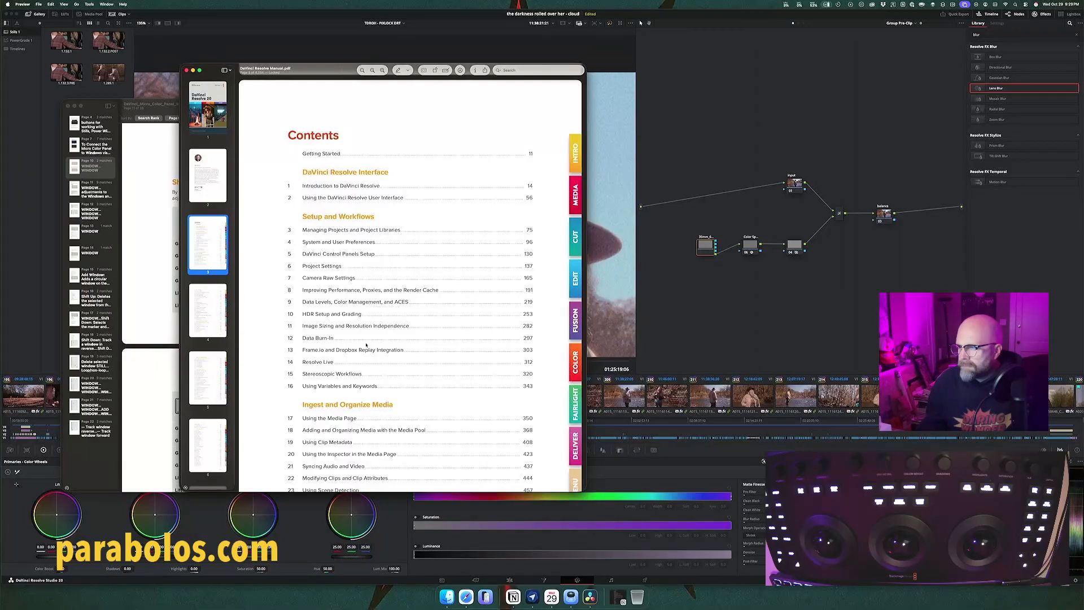
# Step: Look through the chapter list from DaVinci Resolve Interface to Fusion Fundamentals for the image processing order
pyautogui.scroll(-2, 367, 338)
pyautogui.scroll(-5, 366, 344)
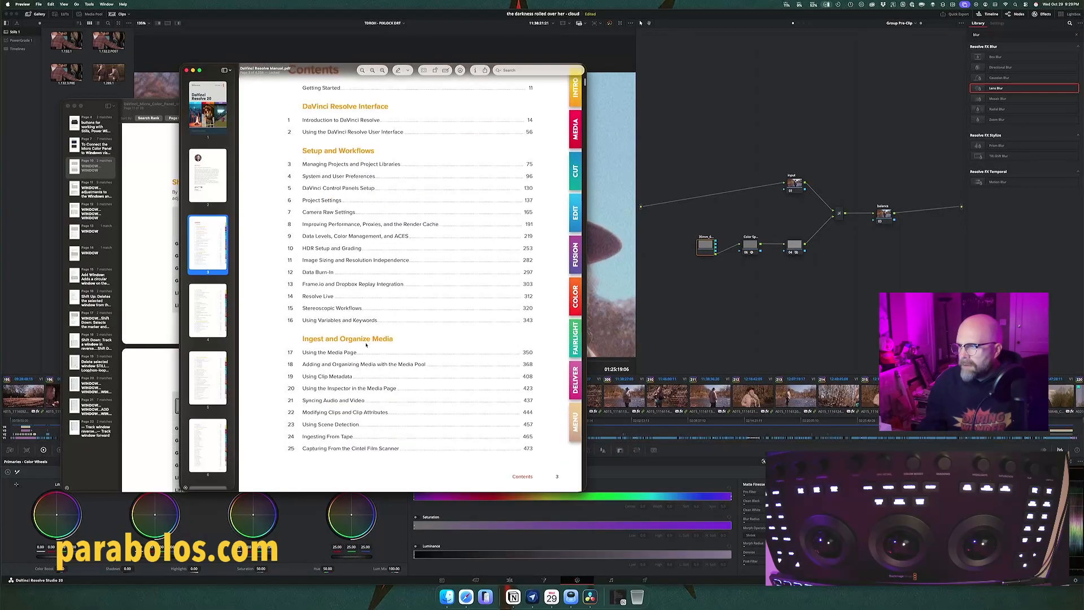
pyautogui.scroll(-10, 365, 344)
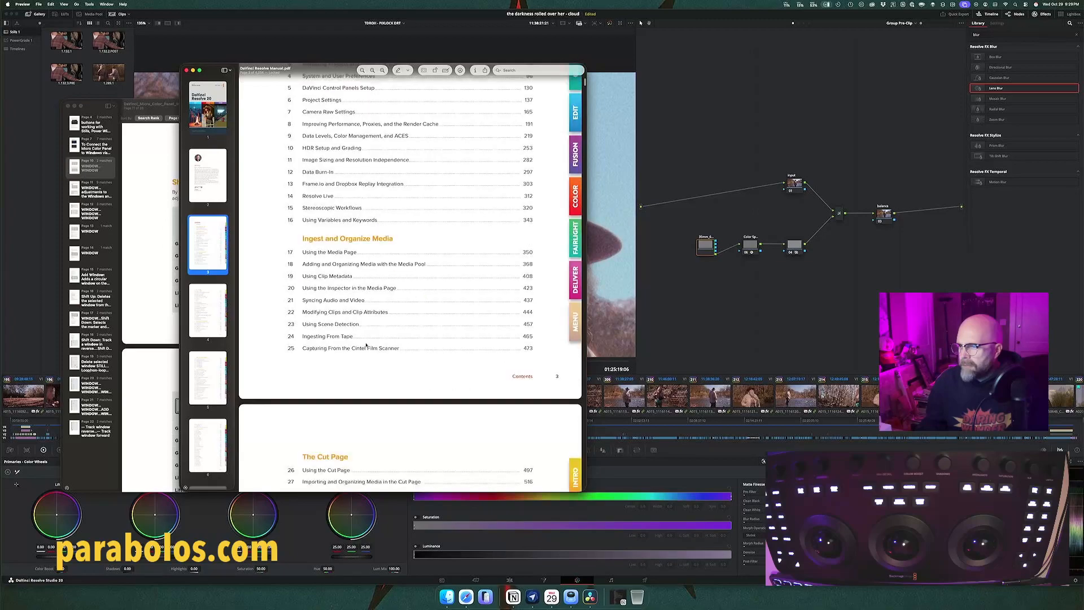
pyautogui.scroll(-12, 366, 344)
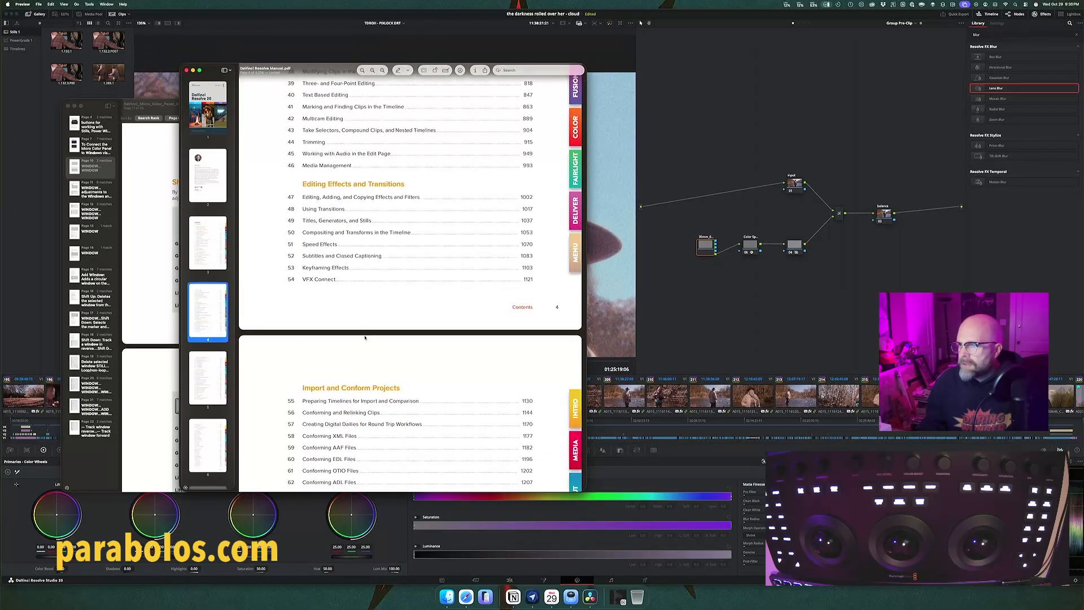
pyautogui.scroll(-8, 364, 318)
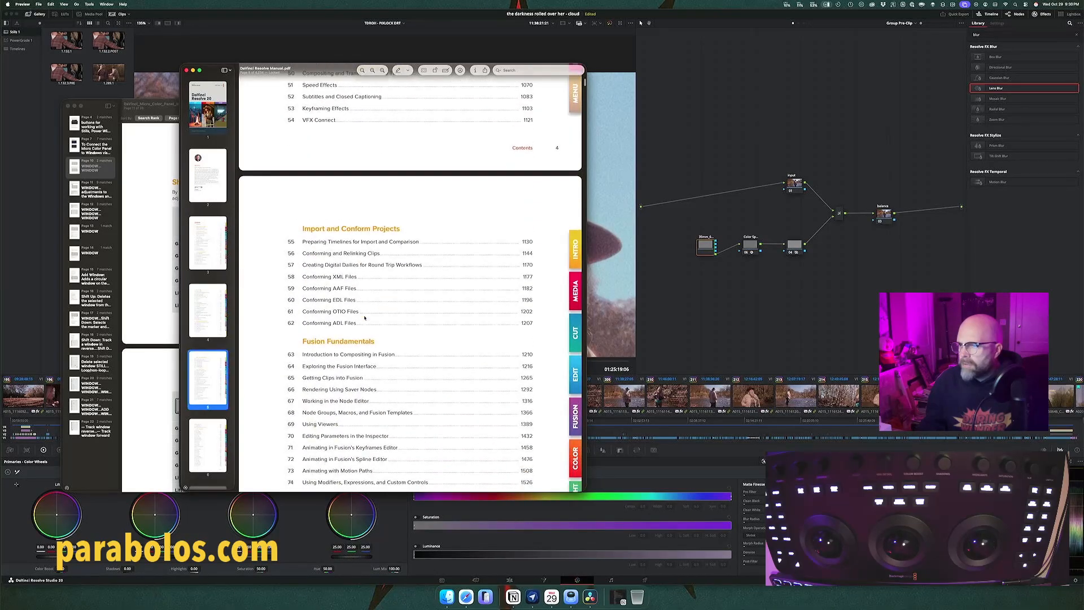
pyautogui.scroll(-4, 364, 317)
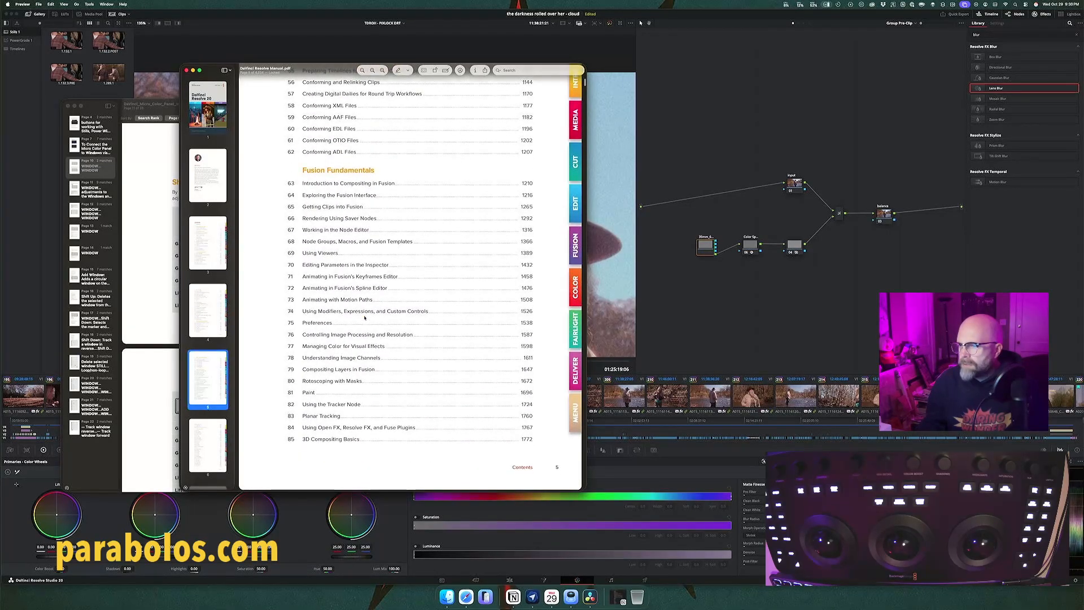
pyautogui.scroll(-1, 364, 318)
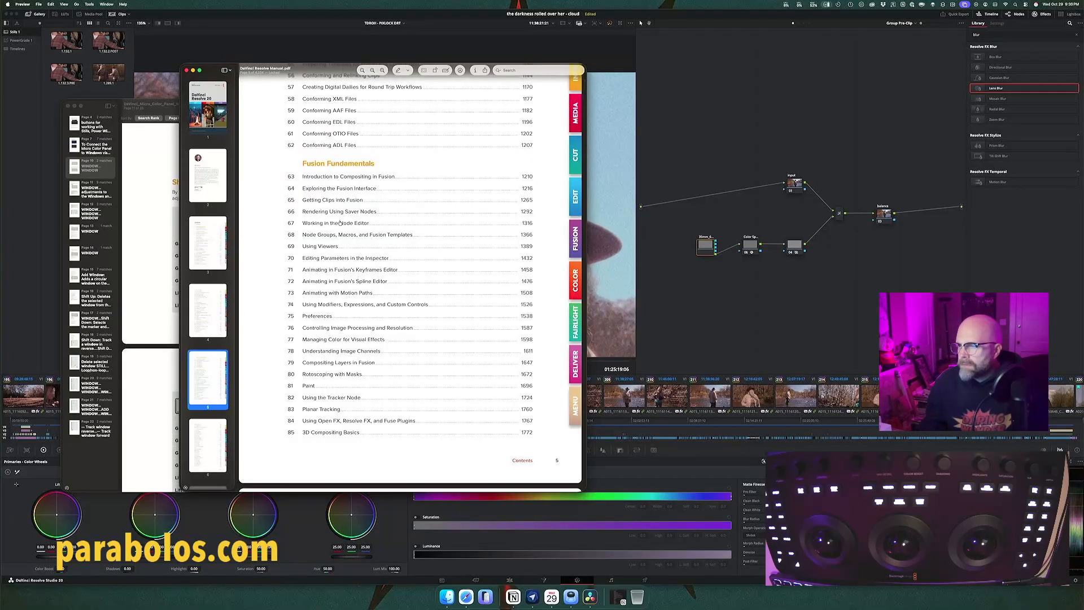
# Step: Check the rest of the chapter list, from Fusion Page Effects through Color, Resolve FX, Fairlight and Deliver to Menu Descriptions
pyautogui.scroll(-15, 341, 223)
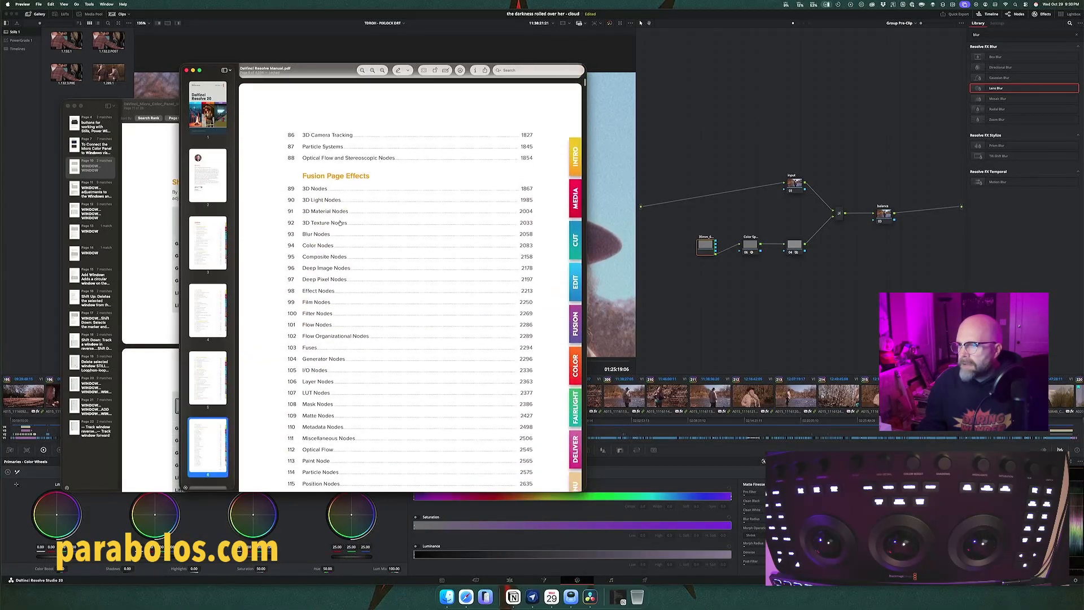
pyautogui.scroll(-15, 340, 223)
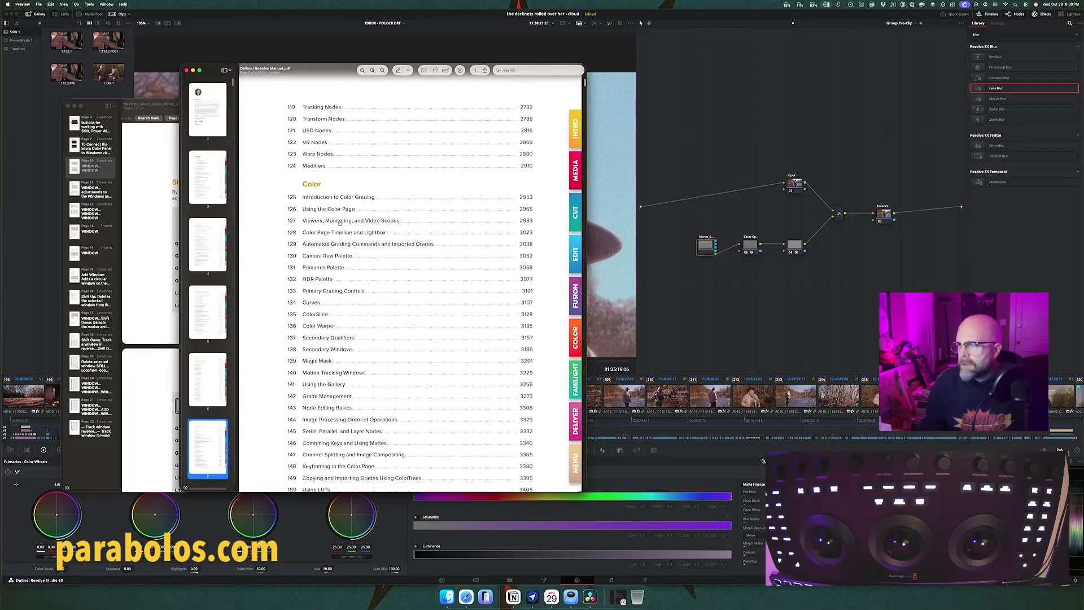
pyautogui.scroll(-15, 340, 223)
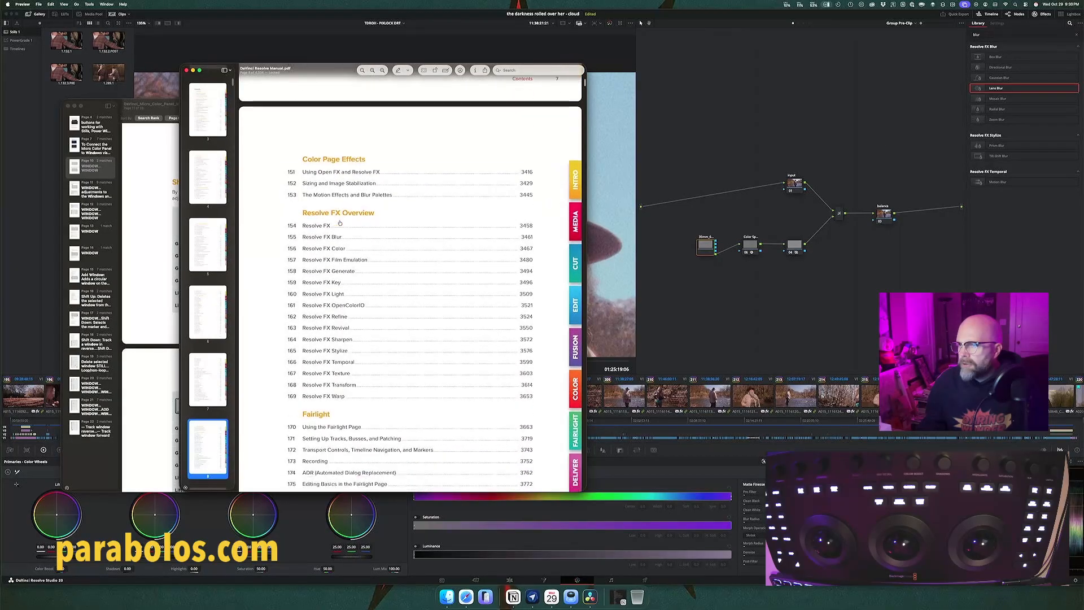
pyautogui.scroll(-13, 340, 222)
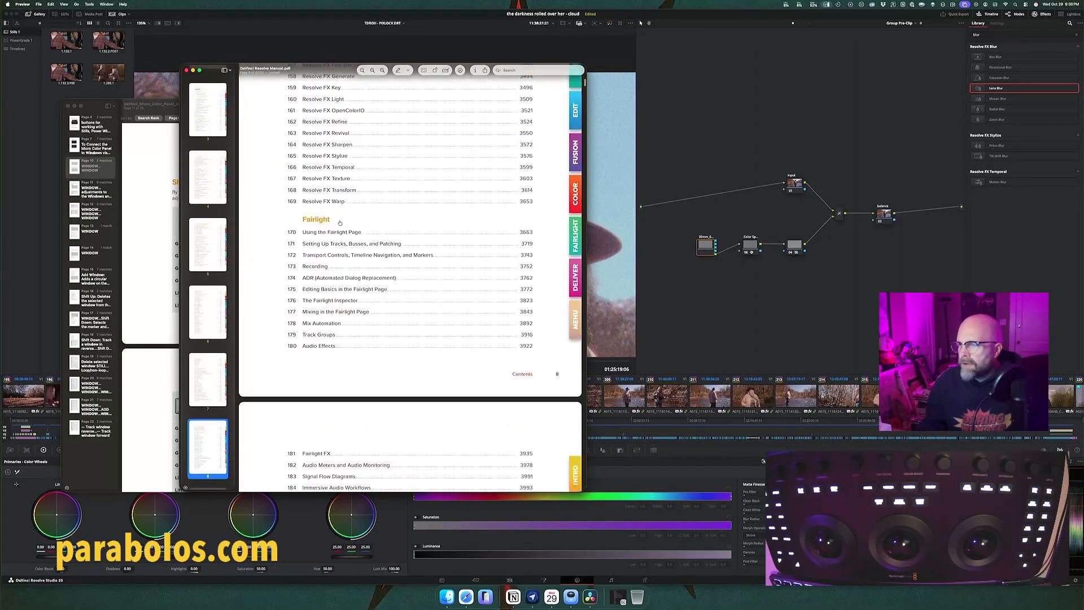
pyautogui.scroll(-3, 340, 223)
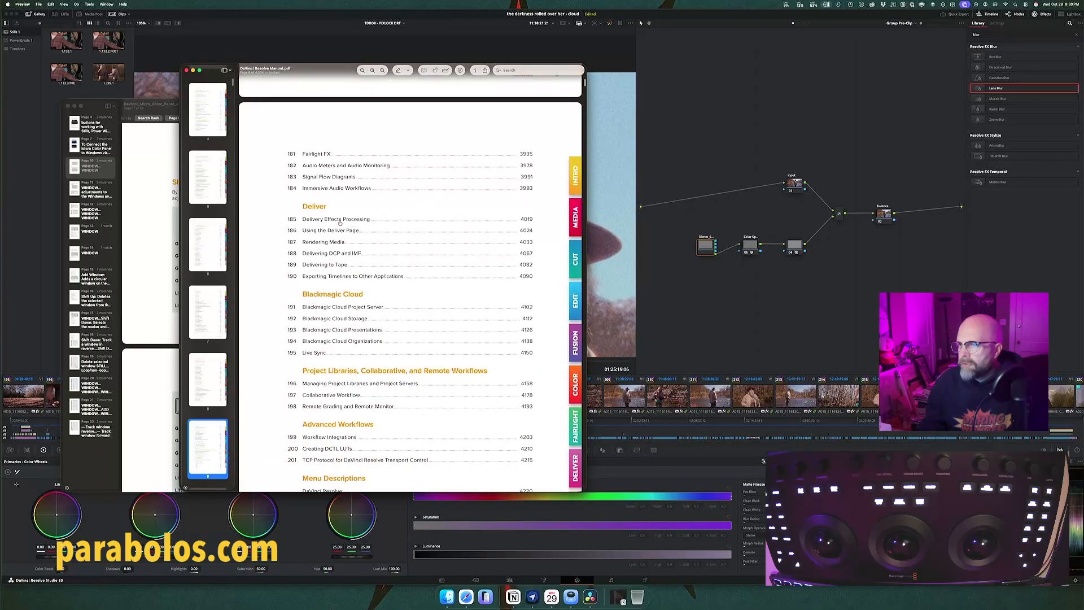
pyautogui.scroll(-3, 340, 223)
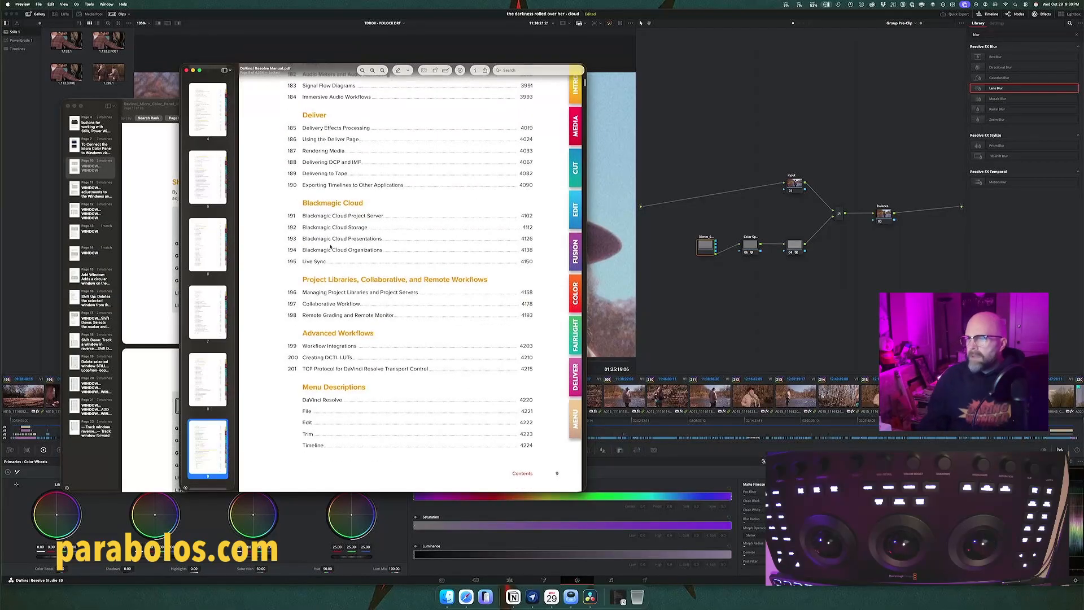
pyautogui.scroll(-1, 316, 265)
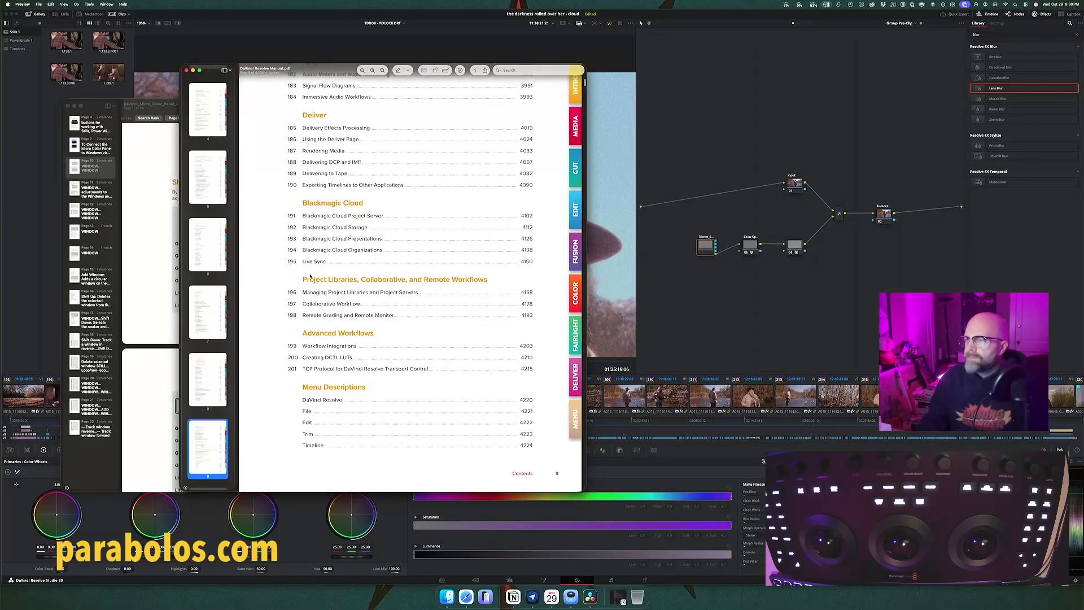
pyautogui.scroll(-1, 310, 276)
pyautogui.scroll(-10, 310, 276)
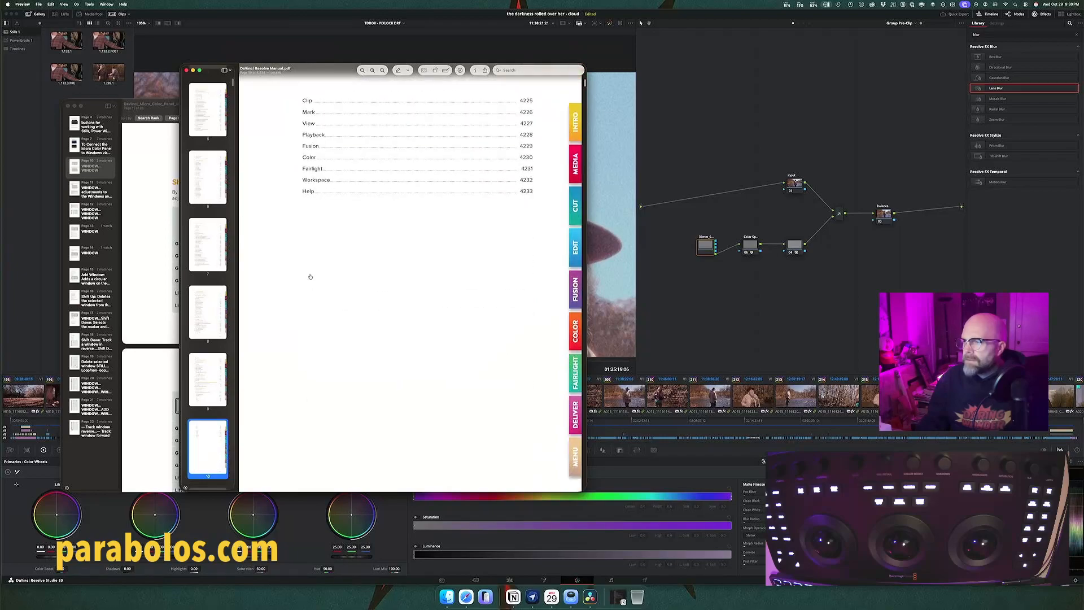
pyautogui.scroll(-5, 309, 276)
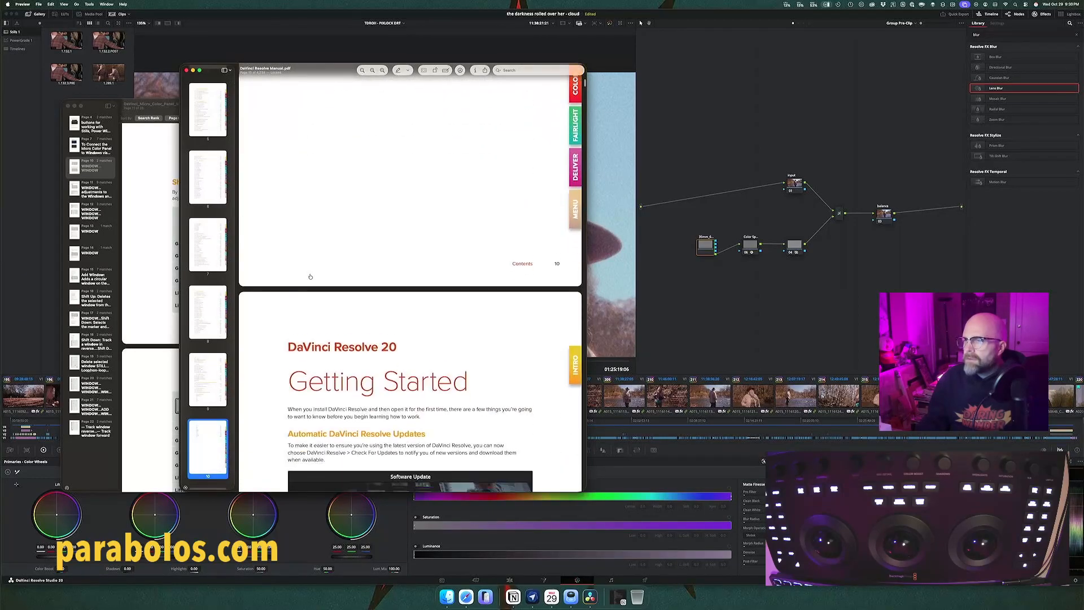
# Step: Go back to the Color section of the contents and open Chapter 144, Image Processing Order of Operations
pyautogui.scroll(15, 310, 276)
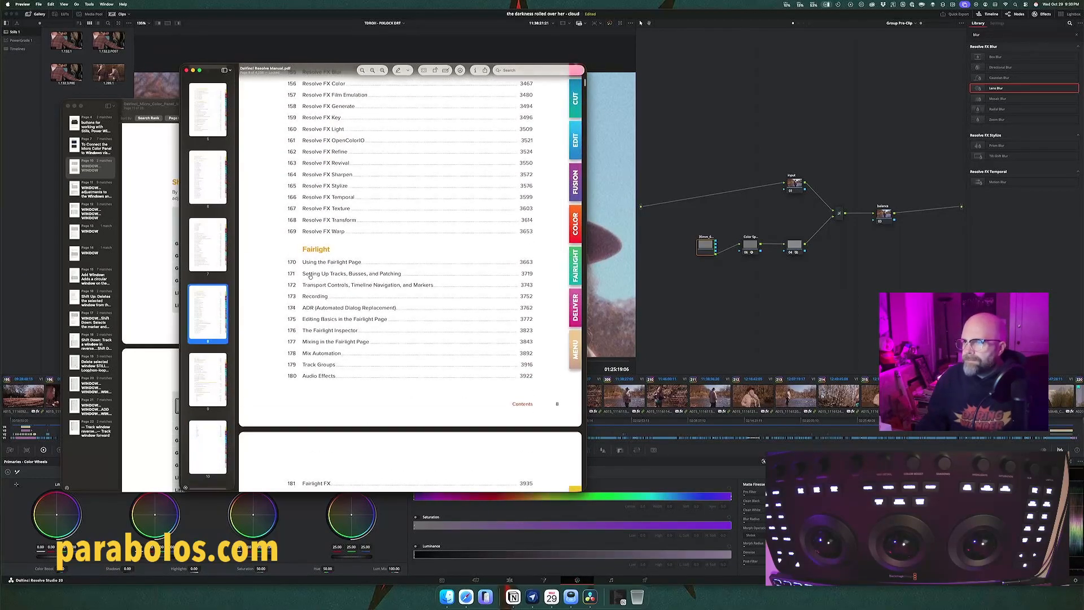
pyautogui.scroll(1, 310, 276)
pyautogui.scroll(3, 310, 276)
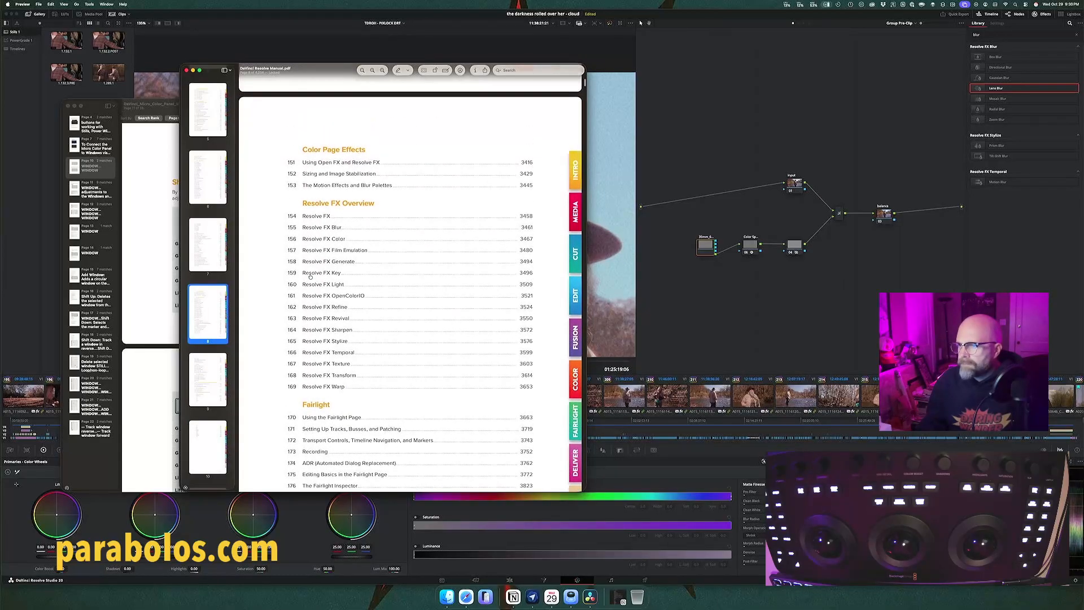
pyautogui.scroll(1, 310, 276)
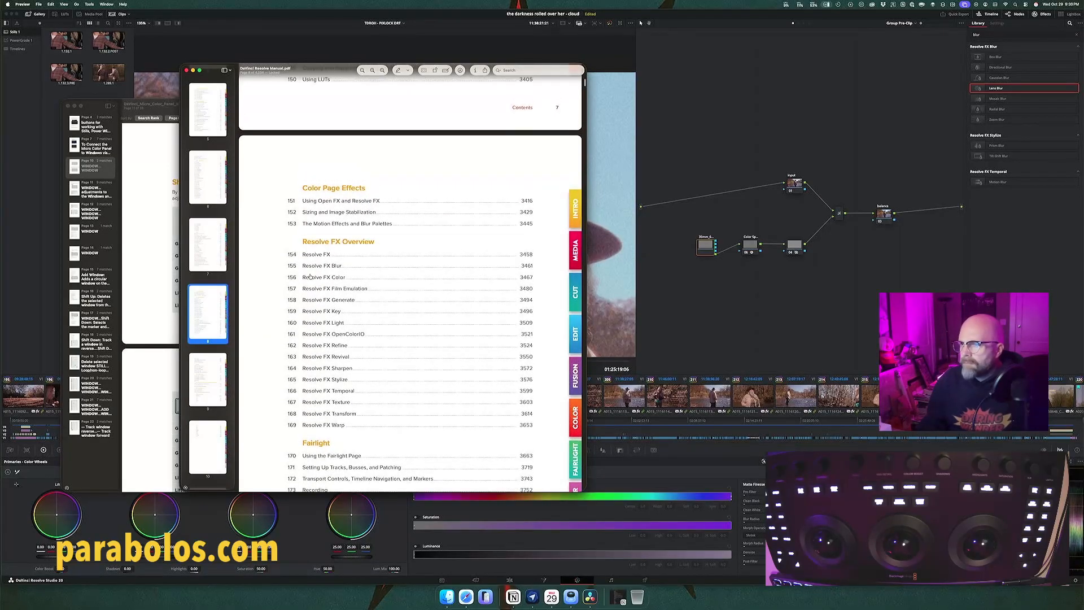
pyautogui.scroll(4, 310, 276)
pyautogui.scroll(6, 310, 276)
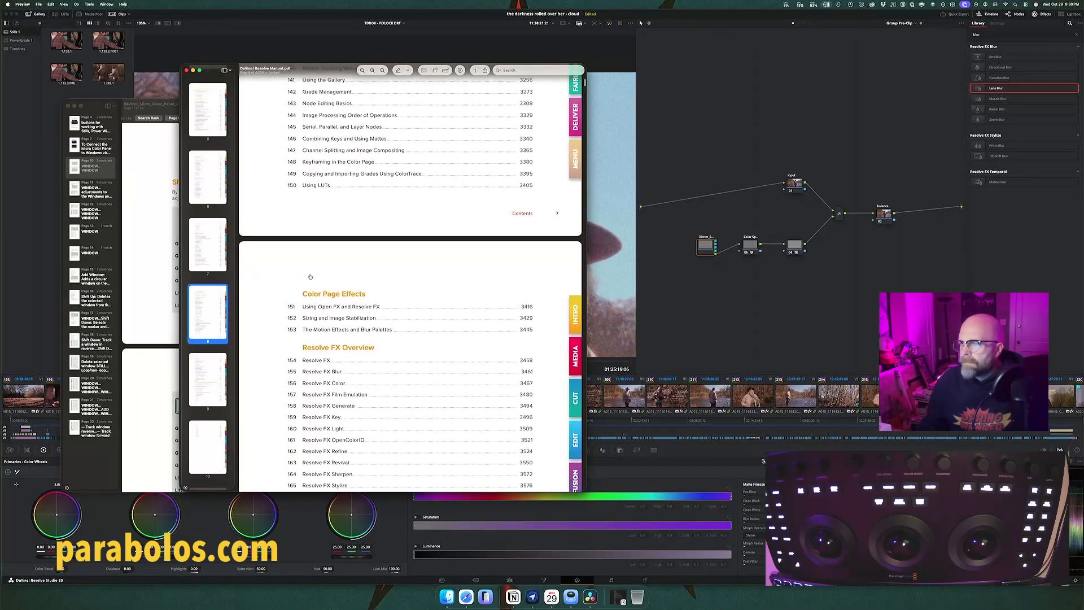
pyautogui.scroll(1, 310, 276)
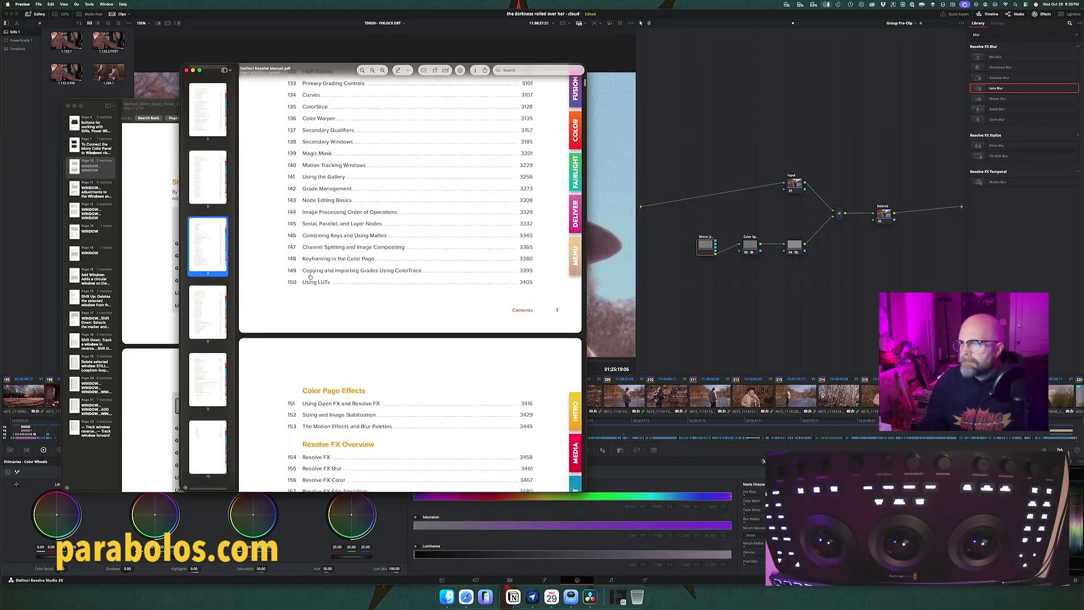
pyautogui.scroll(1, 310, 276)
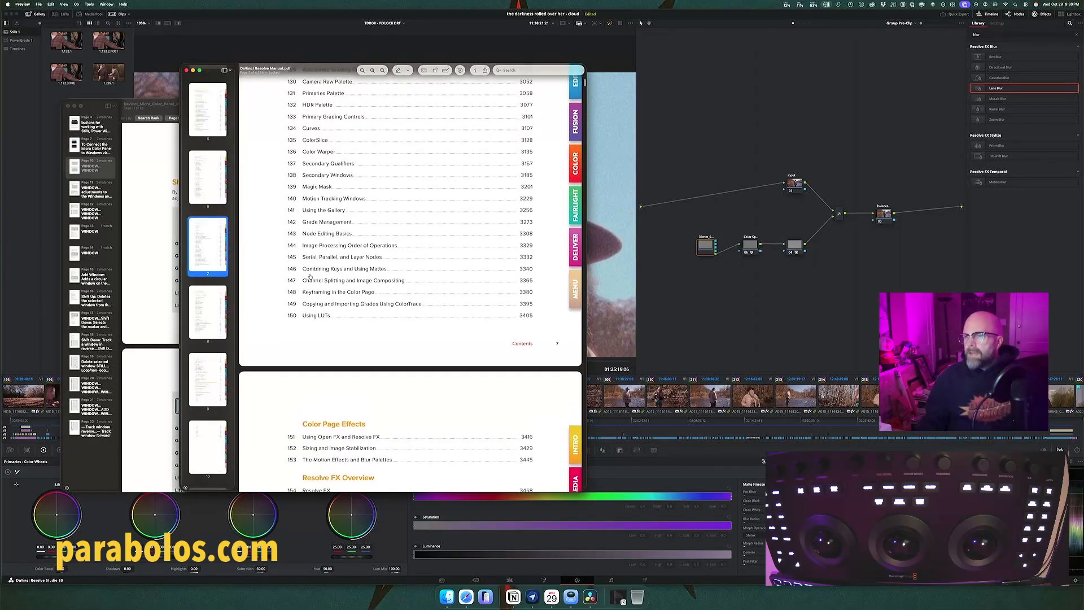
pyautogui.click(337, 249)
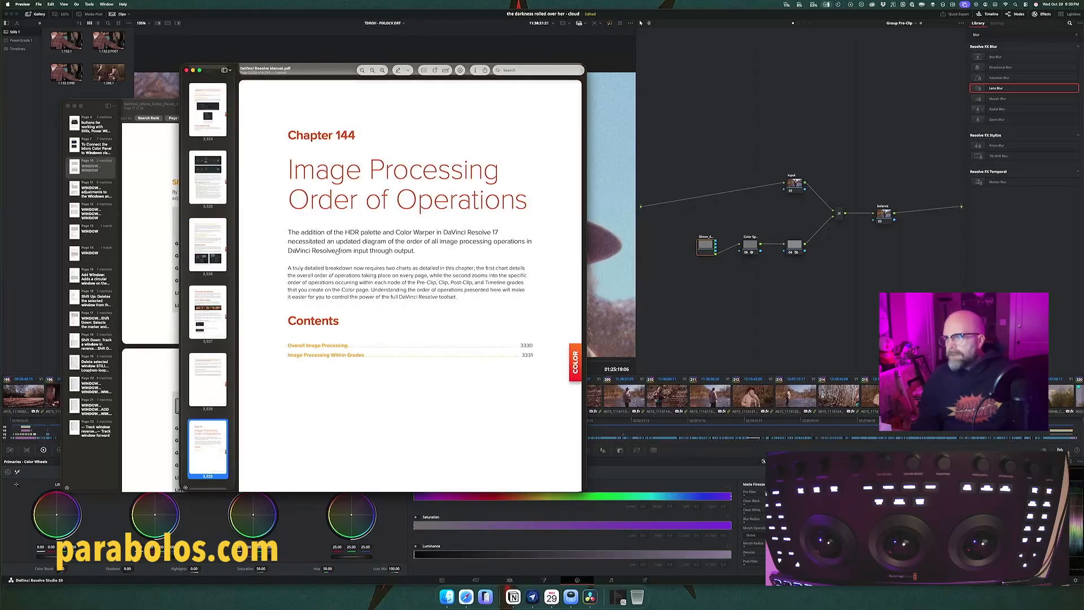
# Step: Examine the Overall Image Processing flowchart in Chapter 144, including the Timeline Processing and Processing After the Timeline stages
pyautogui.scroll(-10, 339, 269)
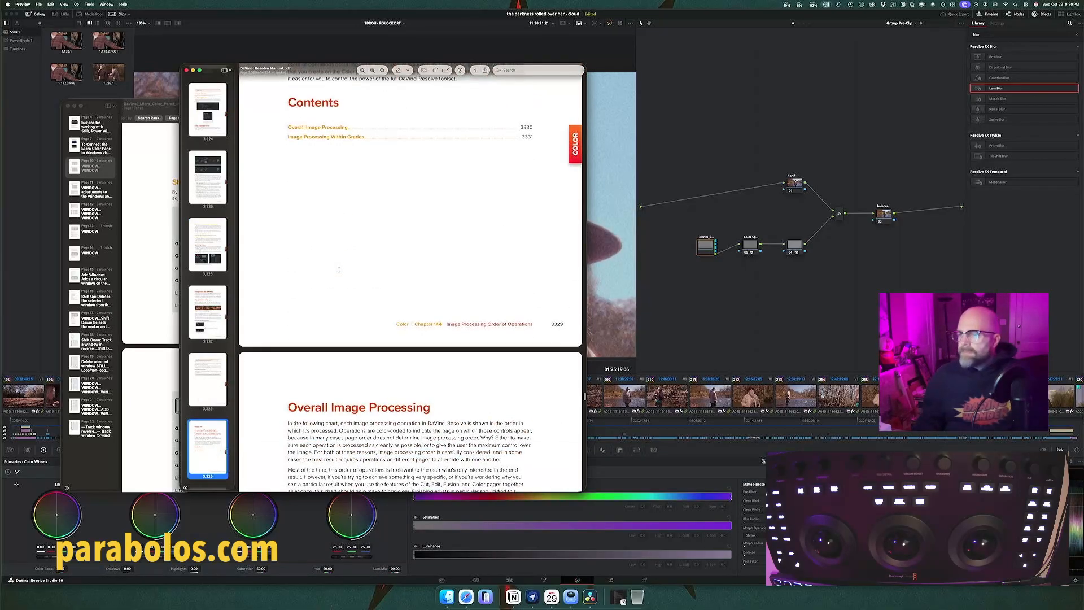
pyautogui.scroll(-3, 338, 270)
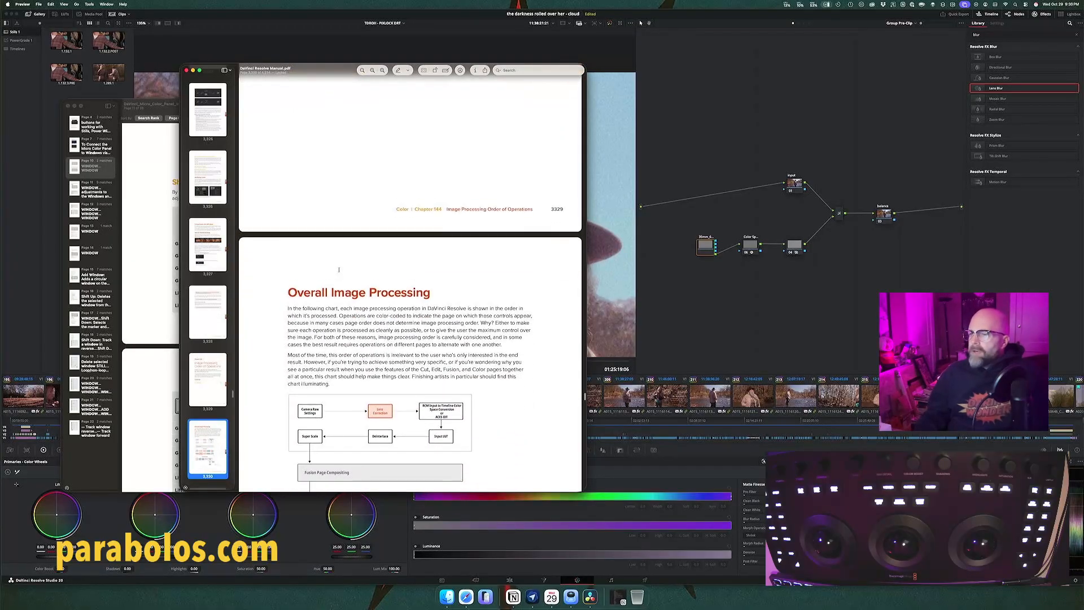
pyautogui.scroll(-6, 339, 269)
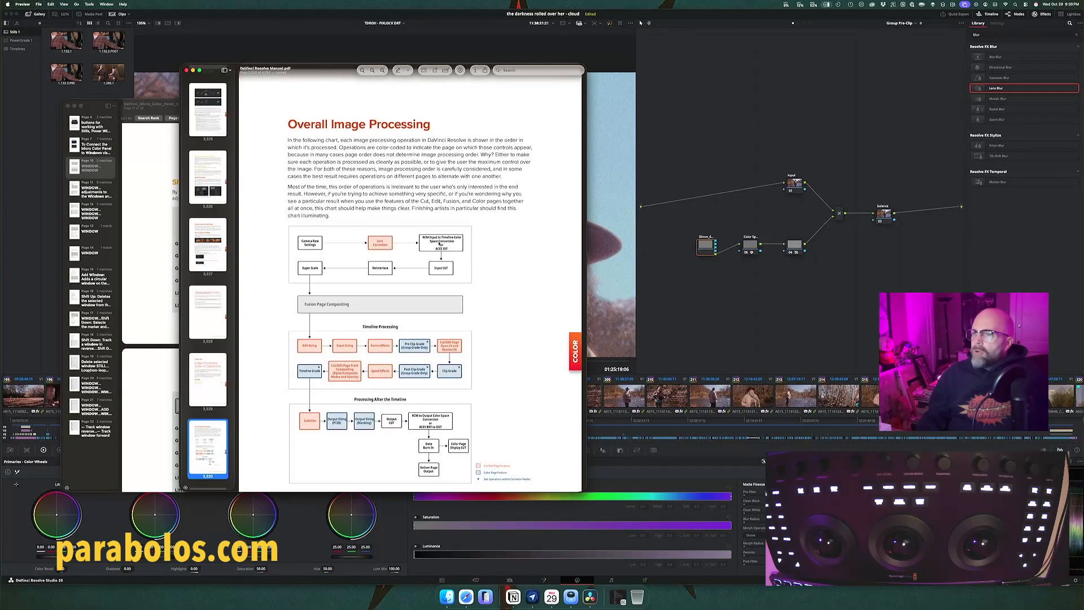
pyautogui.scroll(-1, 501, 272)
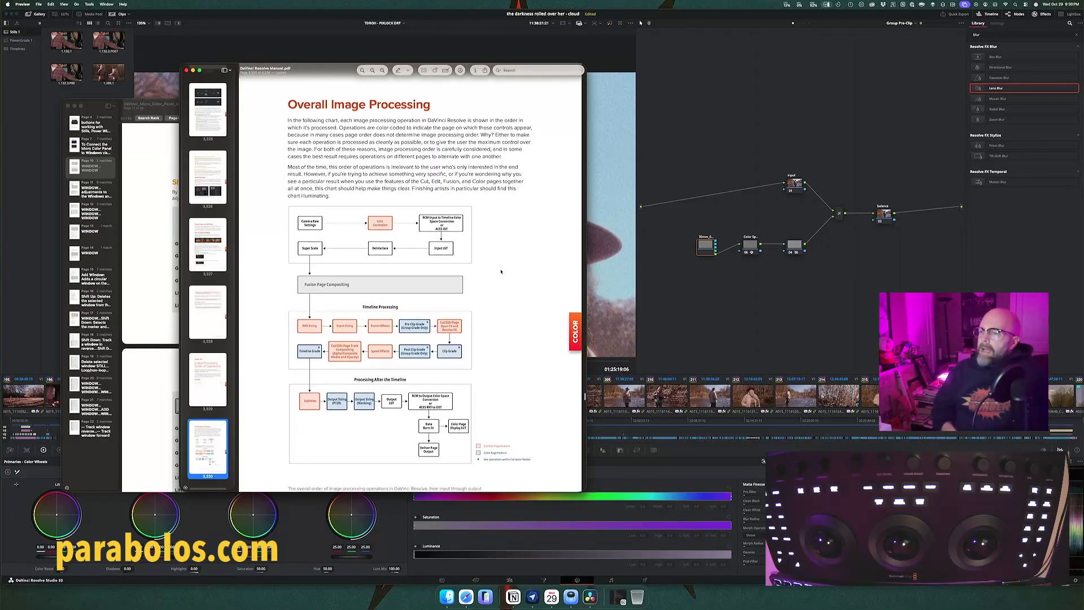
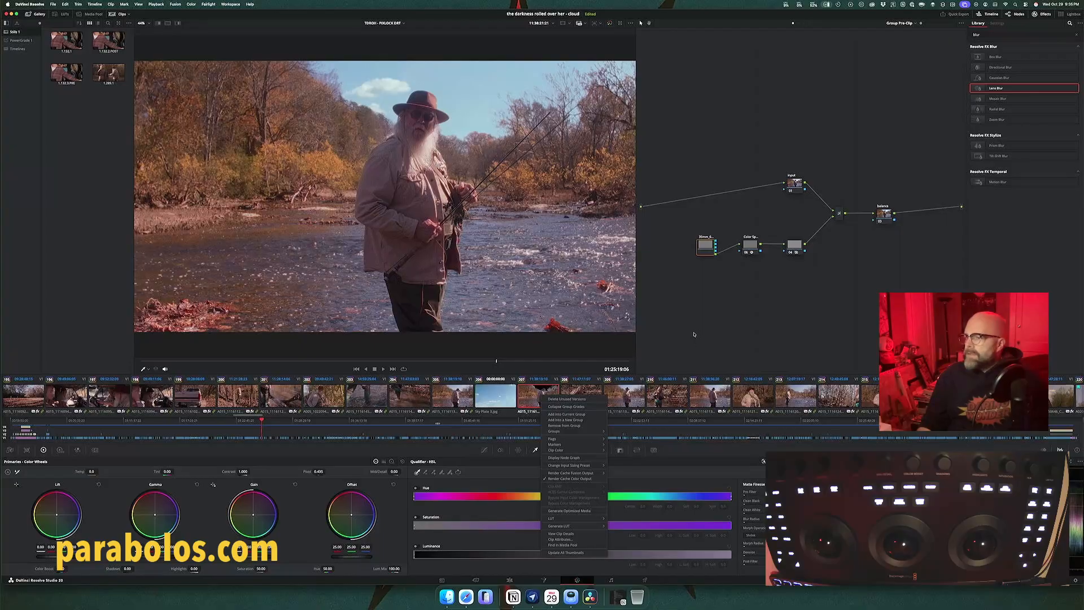
# Step: Select fisherman clip 205, compare its Clip and Group Pre-Clip graphs, and grab a still with the Group Pre-Clip grade
pyautogui.click(692, 335)
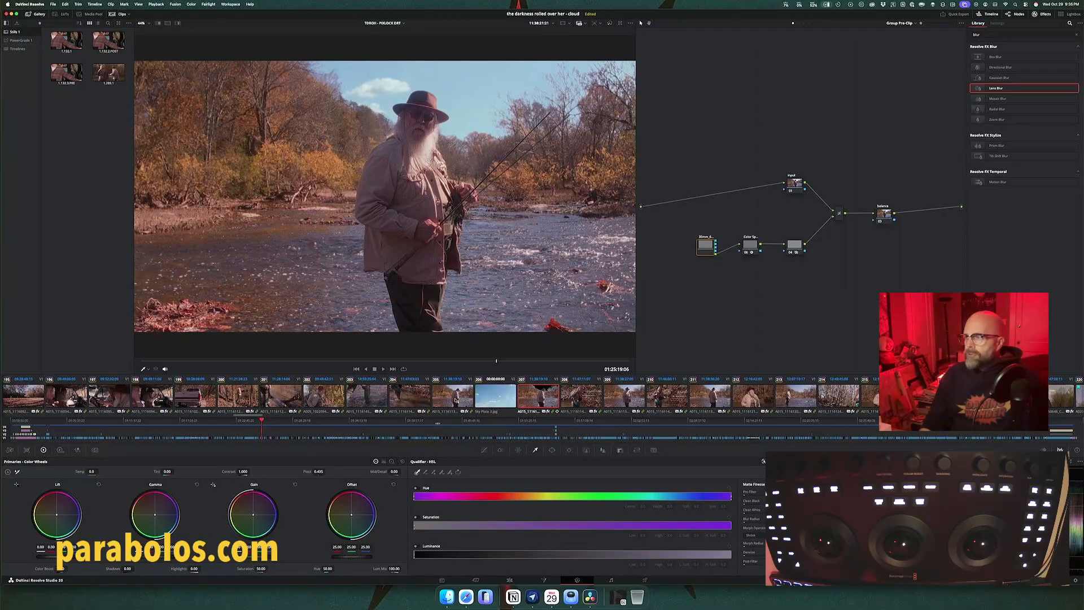
pyautogui.click(456, 399)
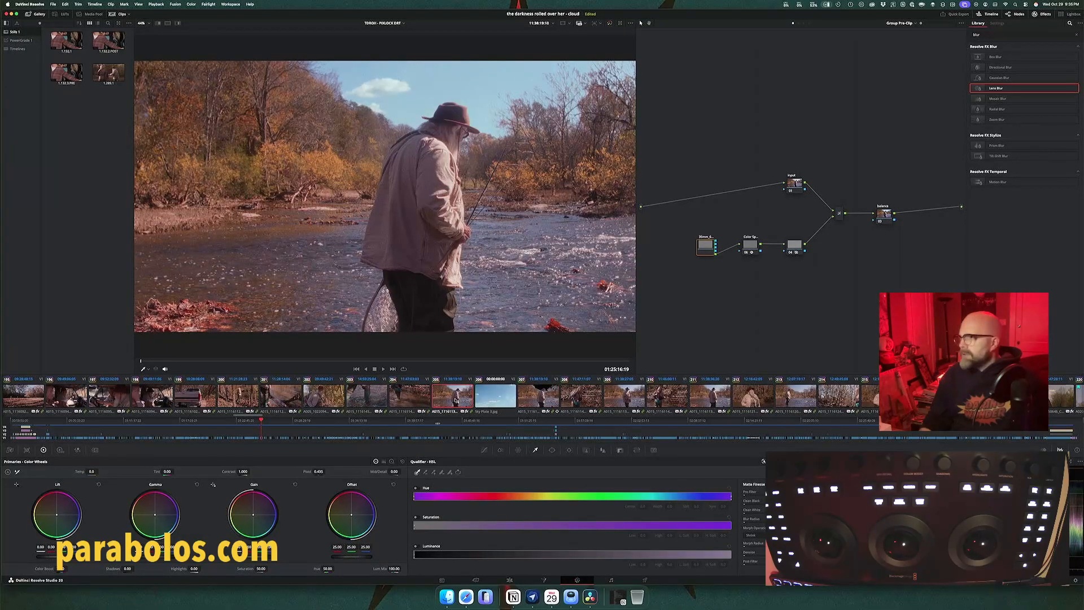
pyautogui.click(796, 24)
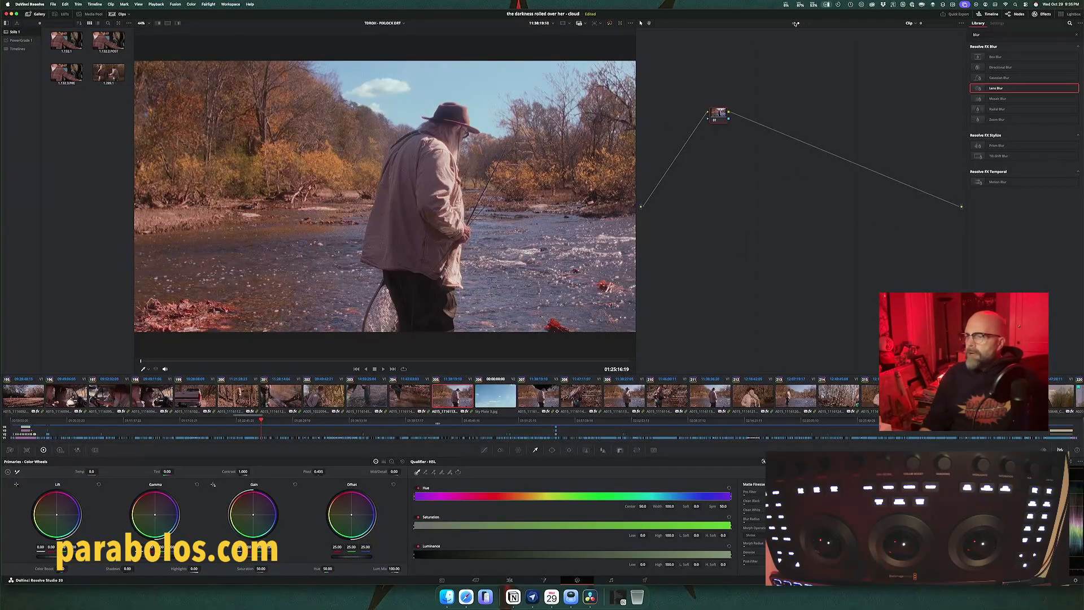
pyautogui.click(796, 23)
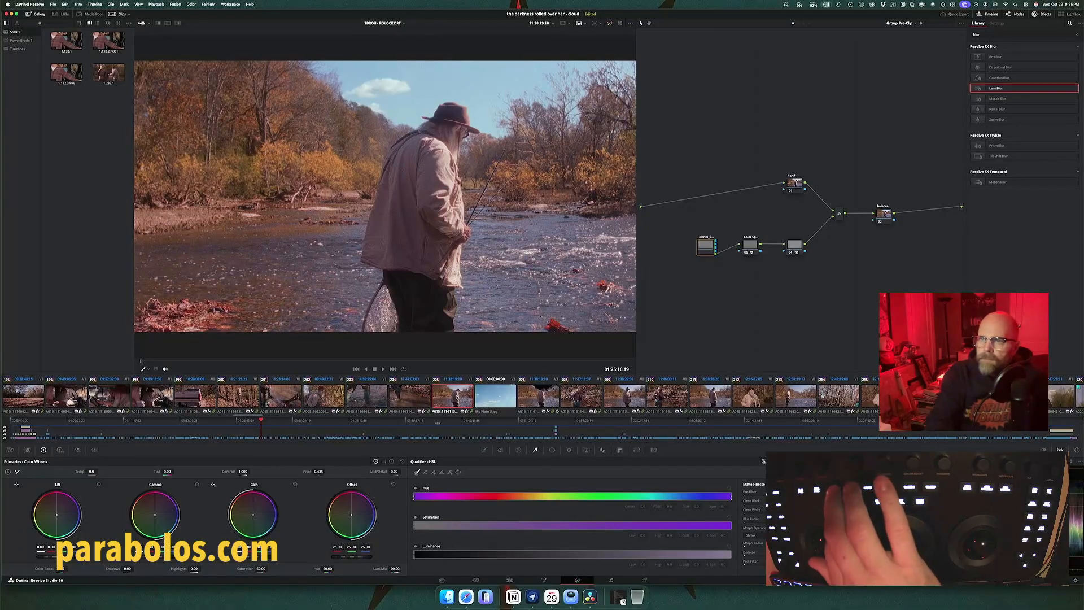
pyautogui.press('super+alt+g')
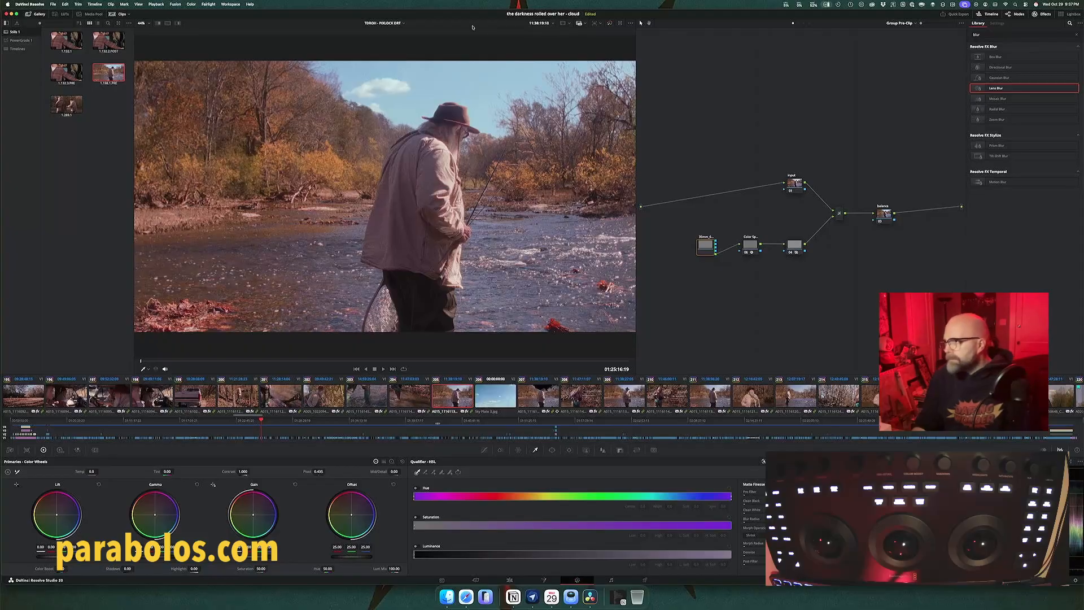
# Step: Grab a second still of clip 205 at the Group Post-Clip level and compare the pre-clip and post-clip graphs
pyautogui.click(804, 23)
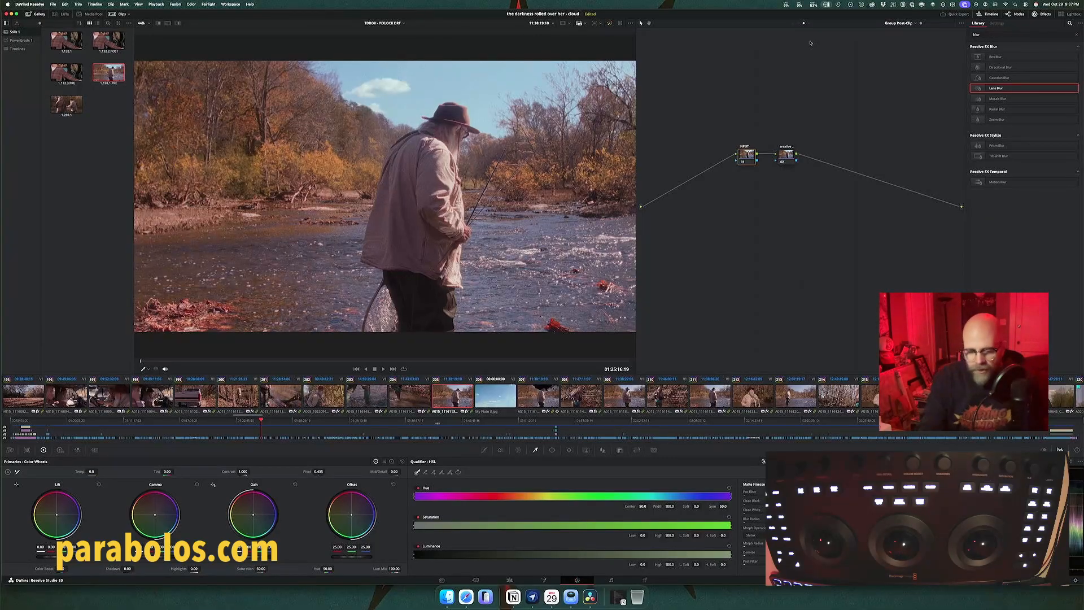
pyautogui.press('alt+super+g')
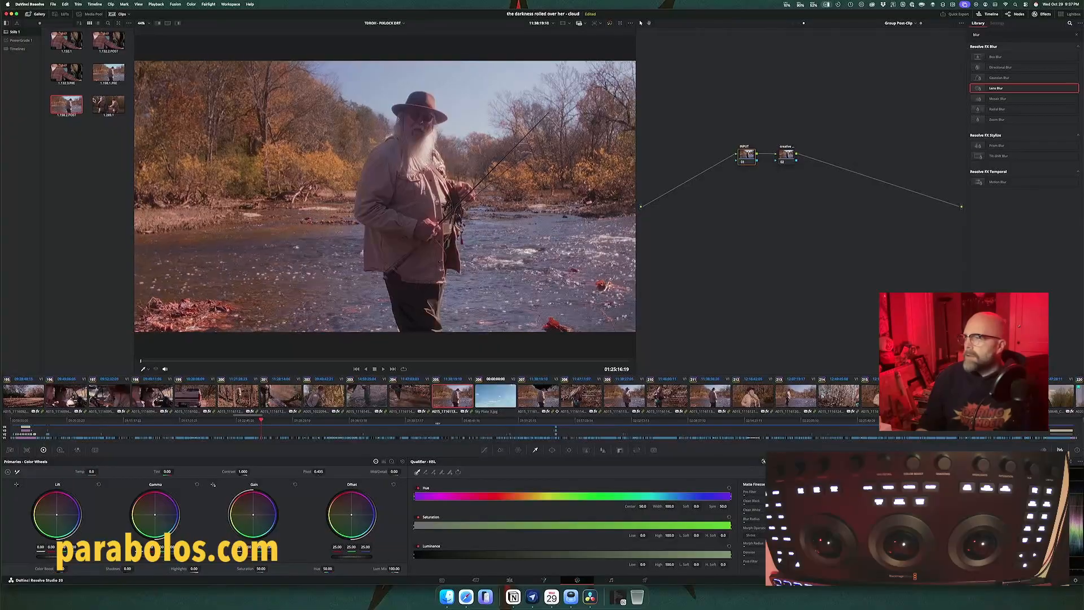
pyautogui.click(793, 24)
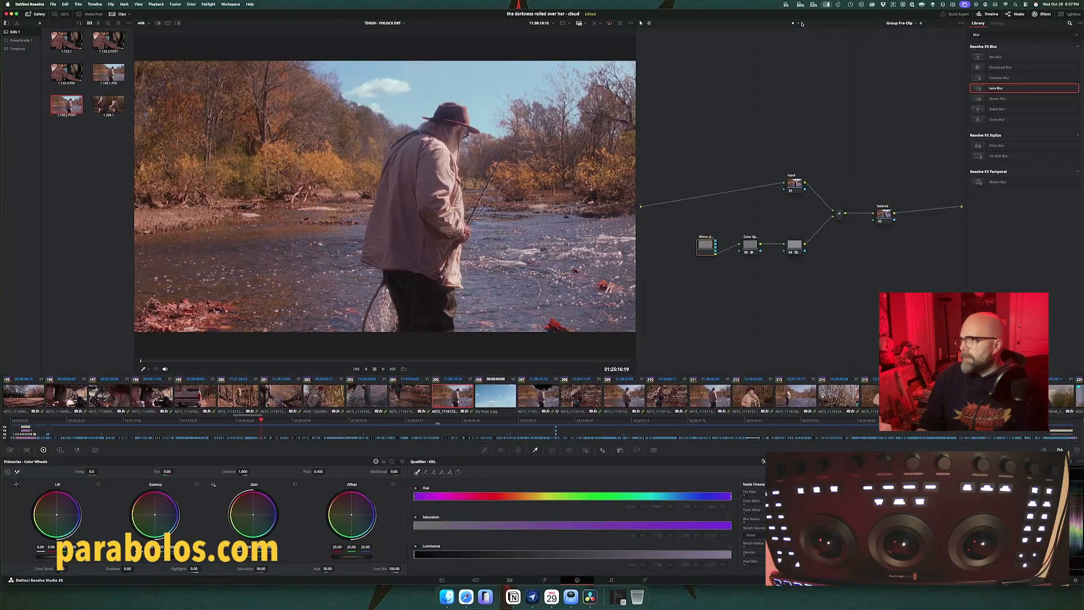
pyautogui.click(804, 24)
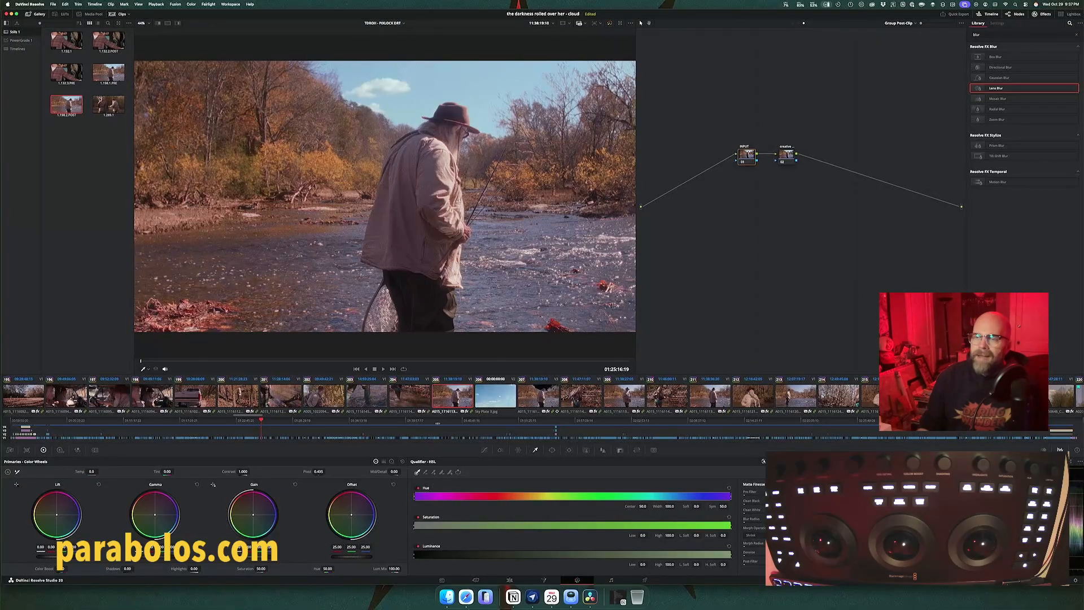
# Step: Display the node graph of the 1.198.1.PRE still and enlarge its window to view all the Group Pre-Clip nodes
pyautogui.rightClick(109, 77)
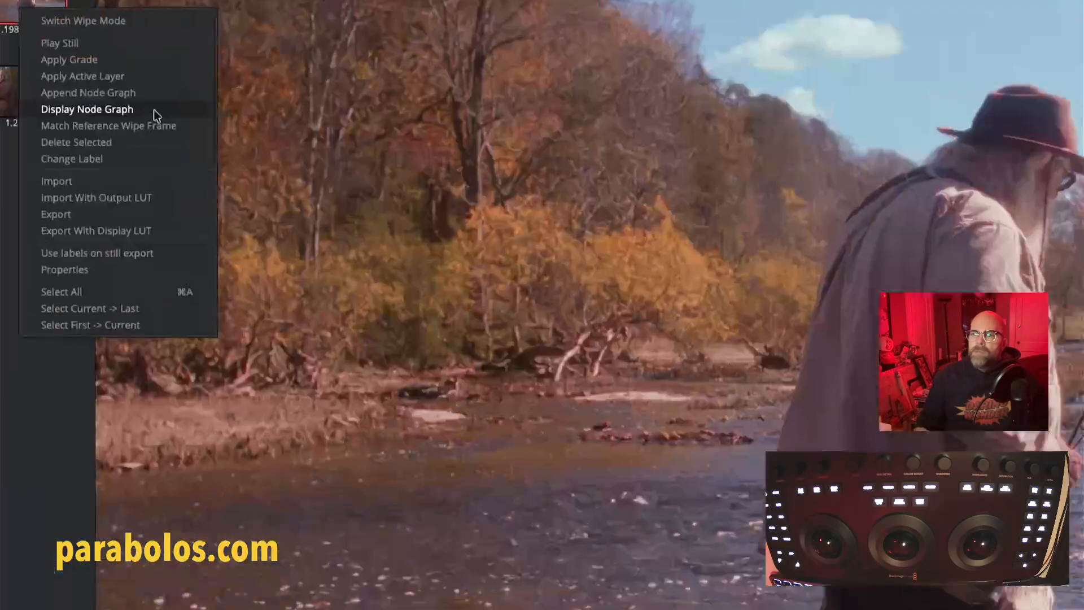
pyautogui.click(124, 113)
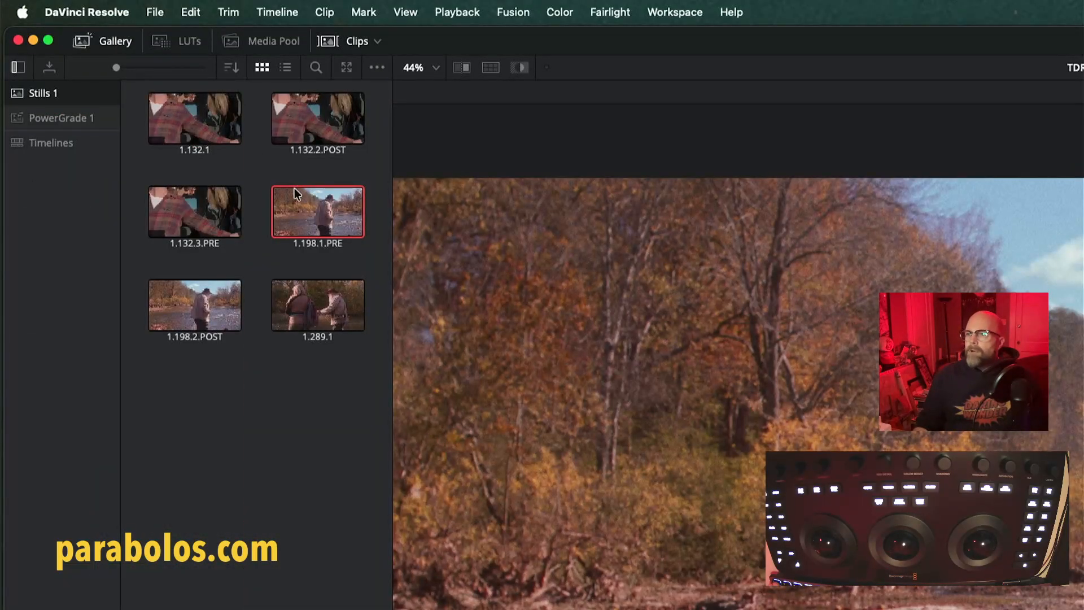
pyautogui.rightClick(321, 218)
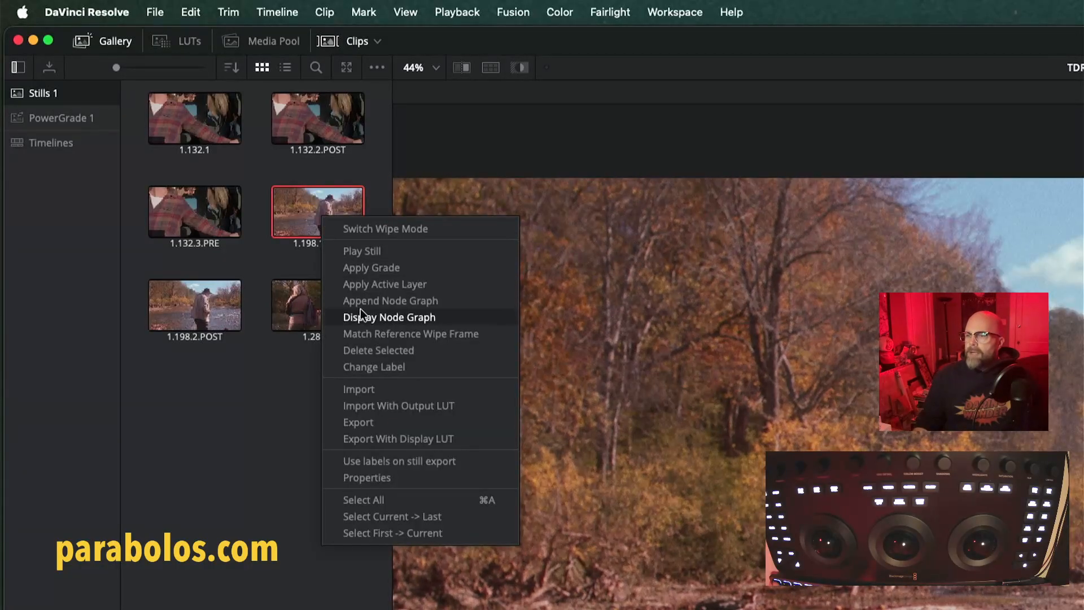
pyautogui.click(361, 311)
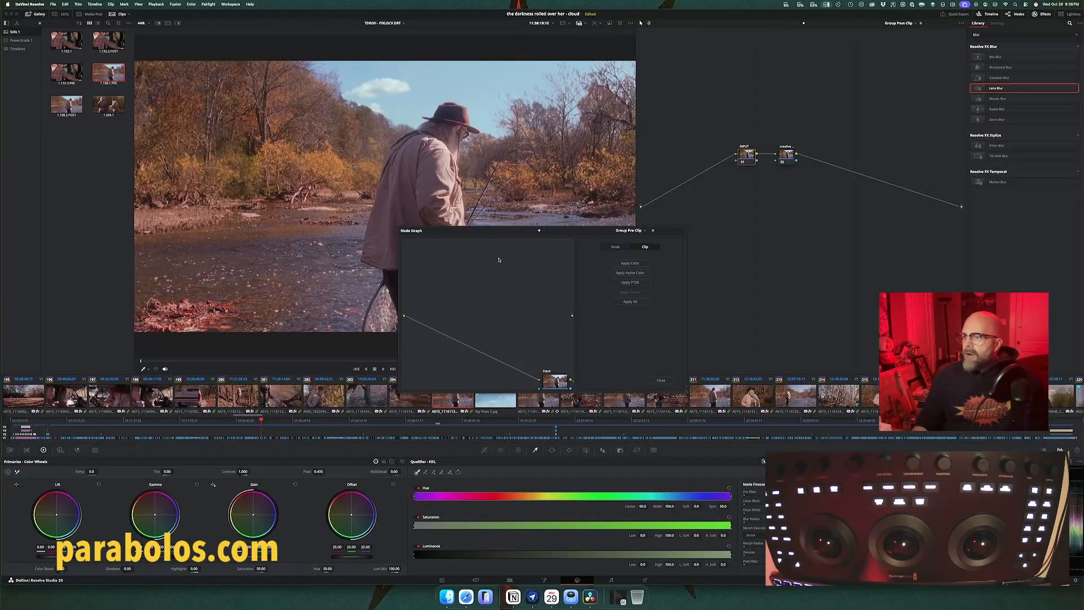
pyautogui.moveTo(498, 234); pyautogui.dragTo(266, 129)
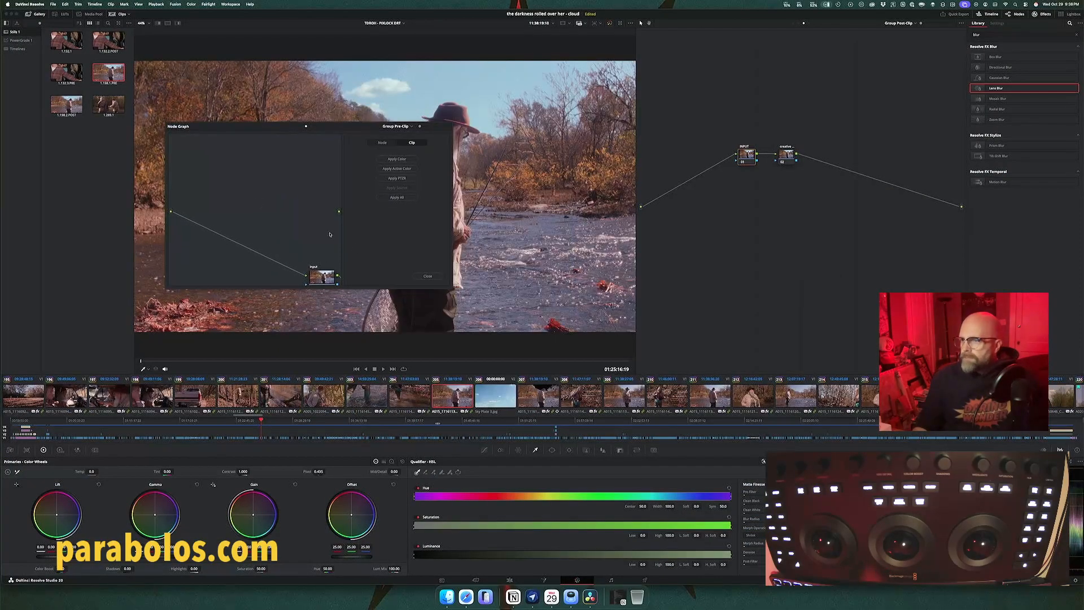
pyautogui.moveTo(449, 286); pyautogui.dragTo(491, 326)
pyautogui.scroll(-4, 320, 255)
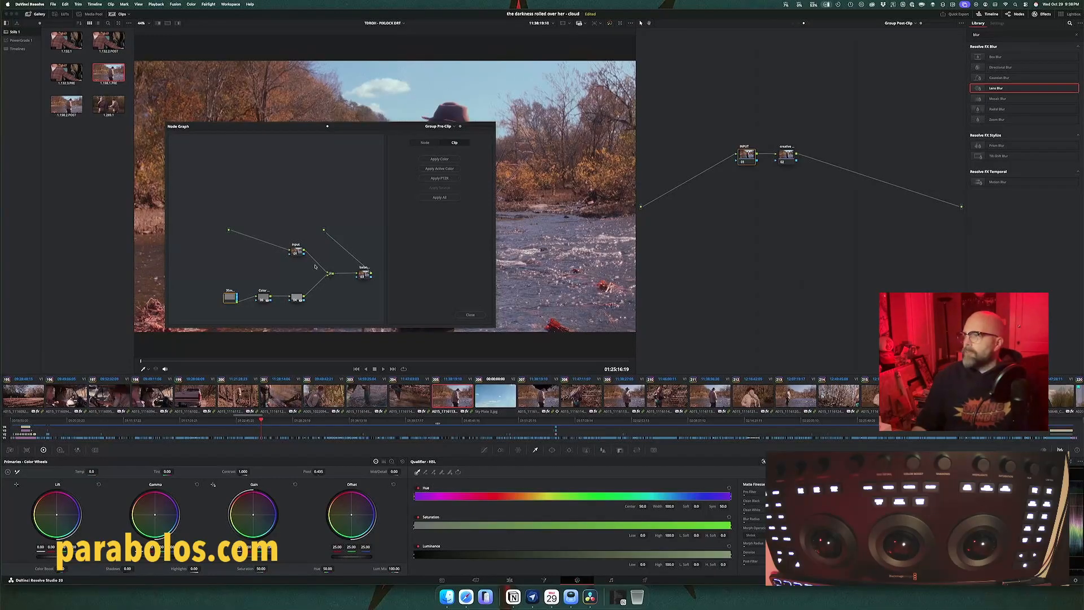
# Step: Append the 1.198.1.PRE still's node graph after the creative node in the Group Post-Clip graph and close the still's graph window
pyautogui.click(792, 25)
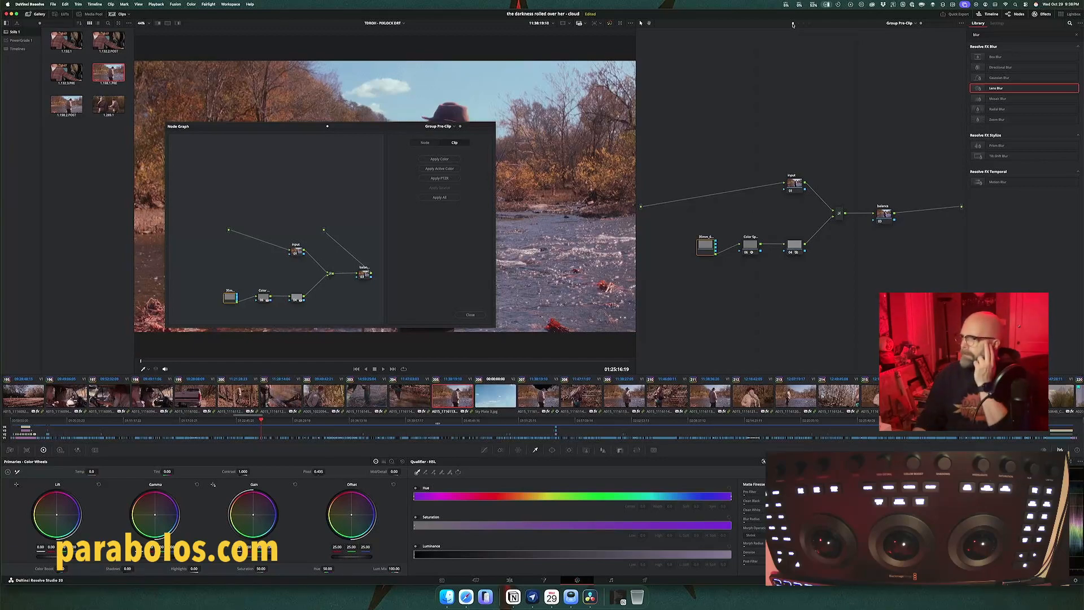
pyautogui.click(804, 24)
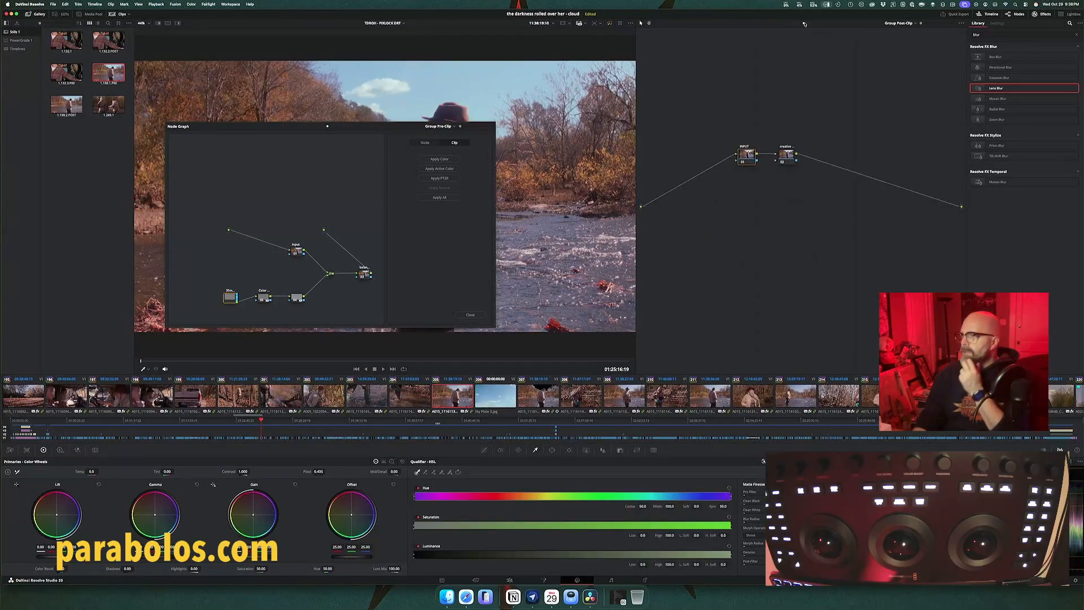
pyautogui.click(787, 156)
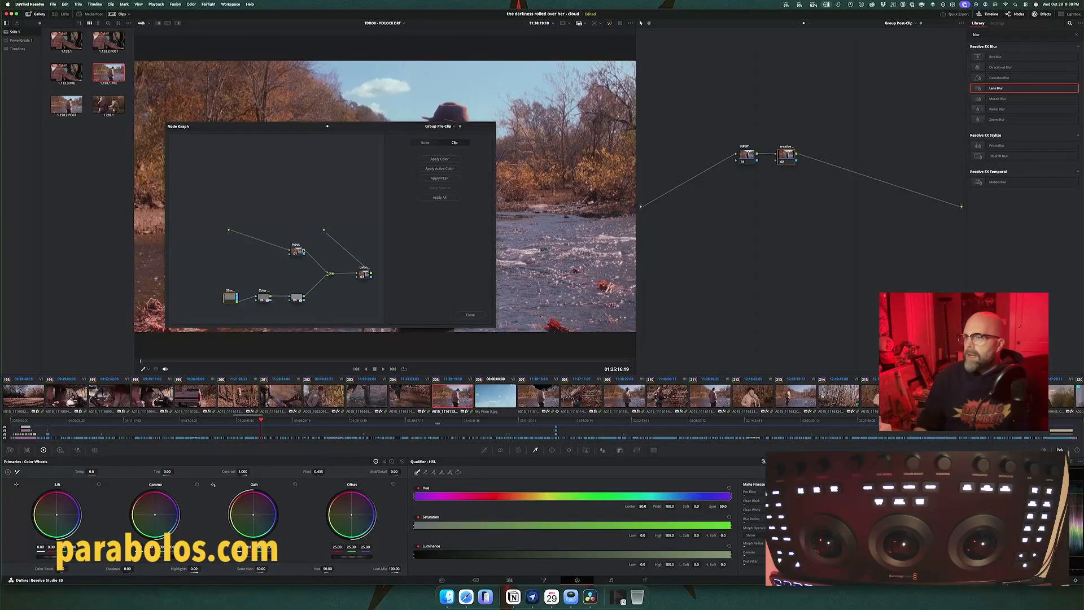
pyautogui.rightClick(106, 68)
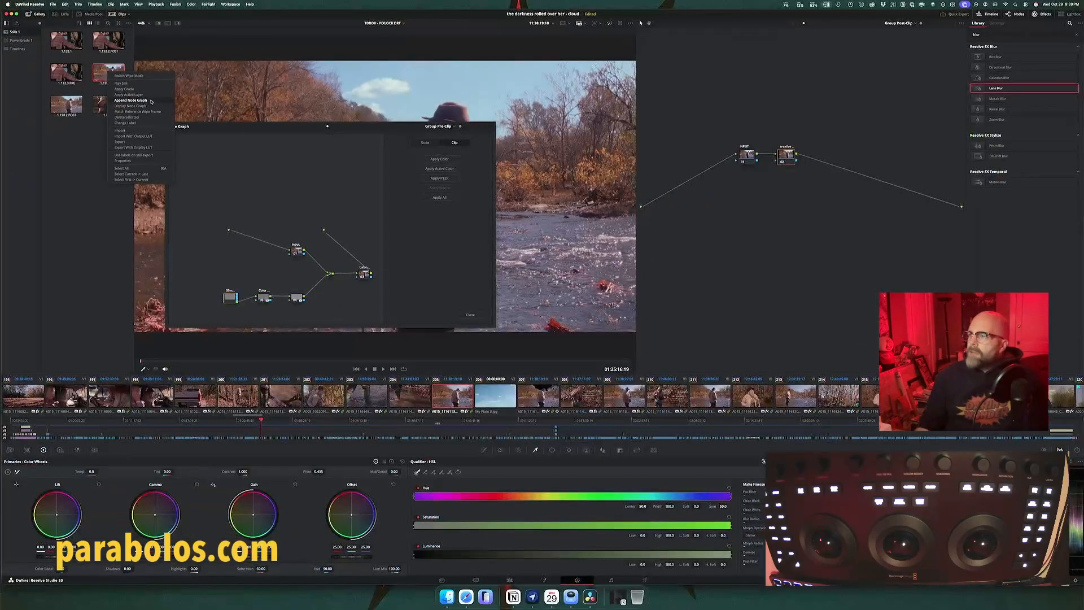
pyautogui.click(130, 100)
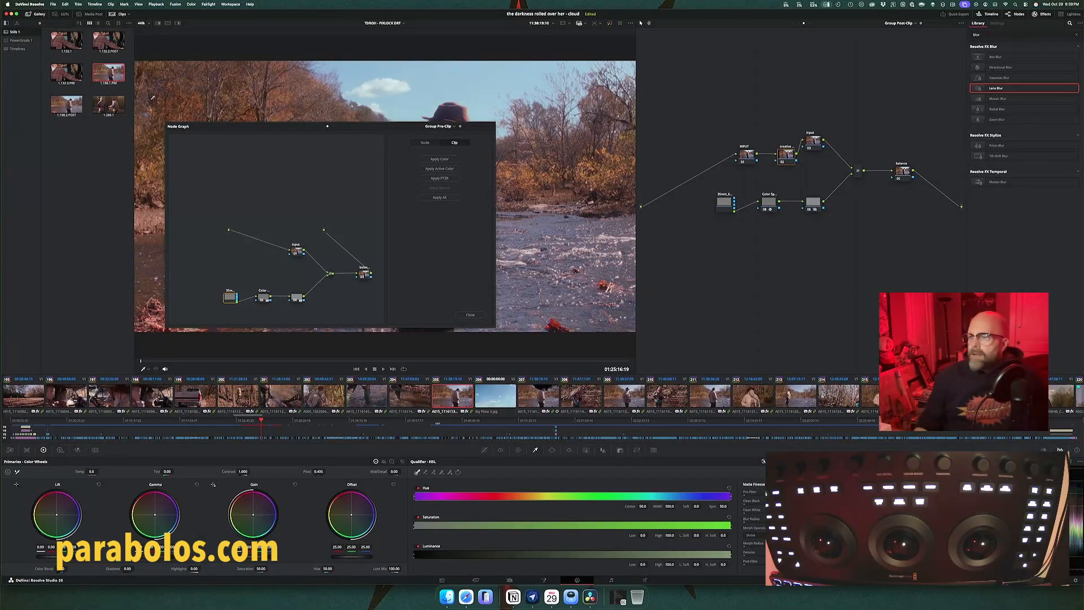
pyautogui.click(471, 315)
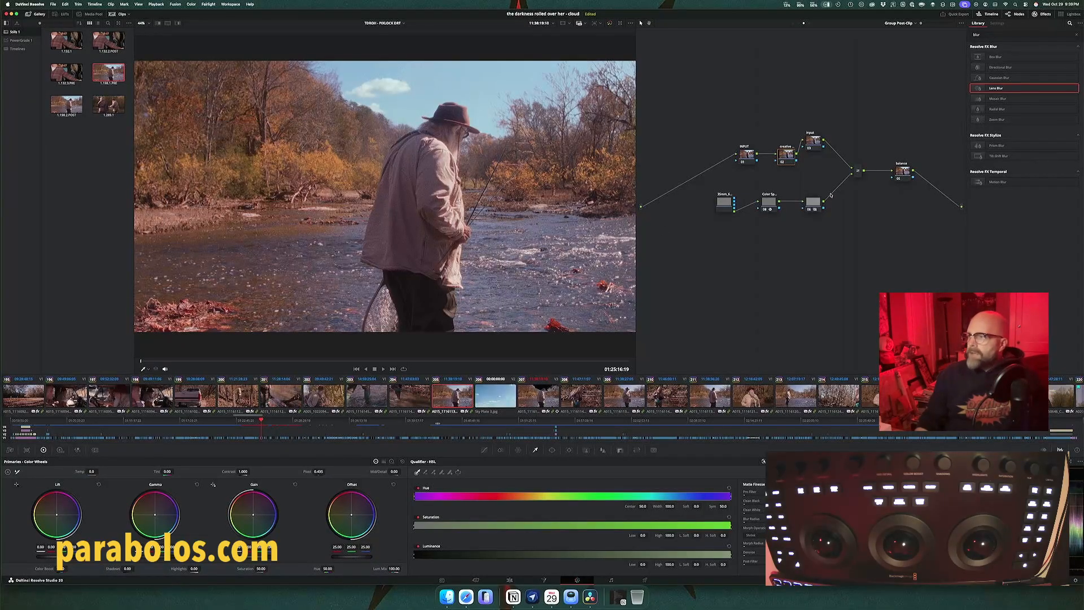
# Step: Delete the appended Input node from the Group Post-Clip graph and spread out the original INPUT and creative nodes
pyautogui.click(813, 141)
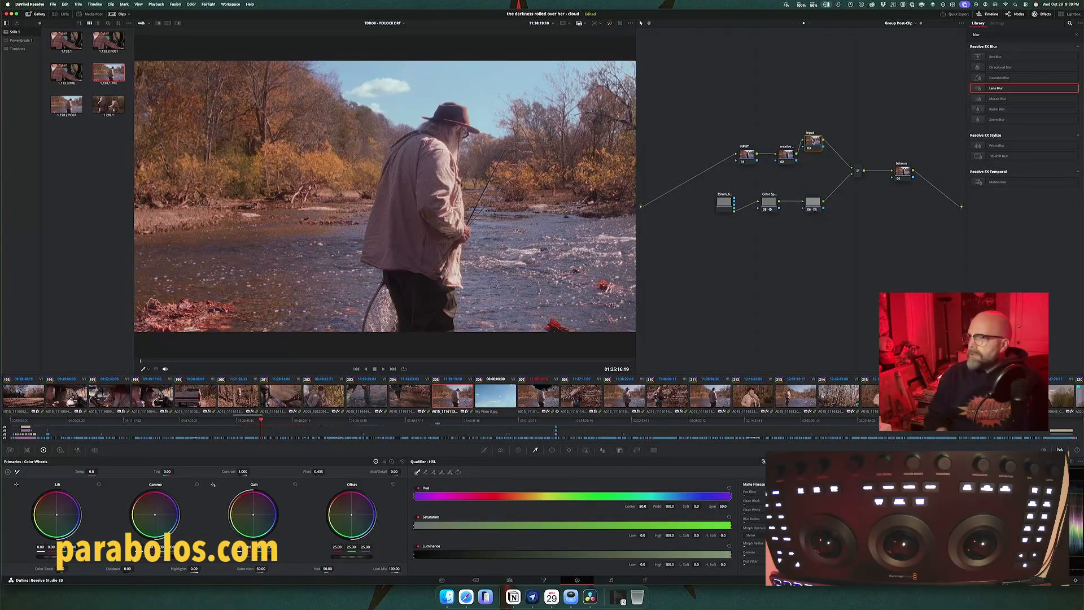
pyautogui.press('Delete')
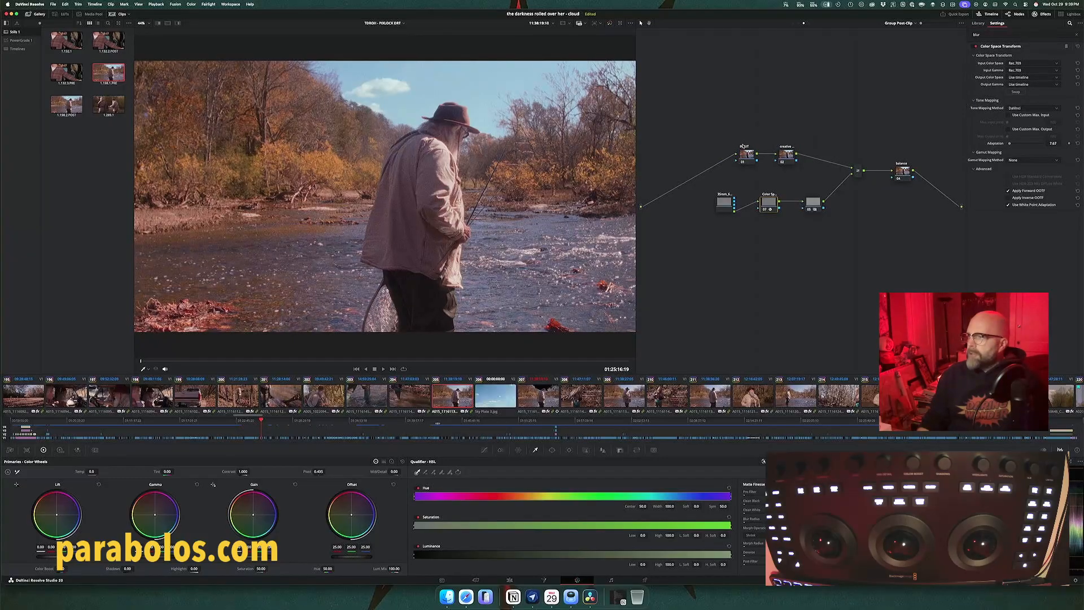
pyautogui.moveTo(748, 158); pyautogui.dragTo(714, 152)
pyautogui.moveTo(786, 155)
pyautogui.mouseDown()
pyautogui.moveTo(716, 147)
pyautogui.moveTo(779, 145)
pyautogui.mouseUp()
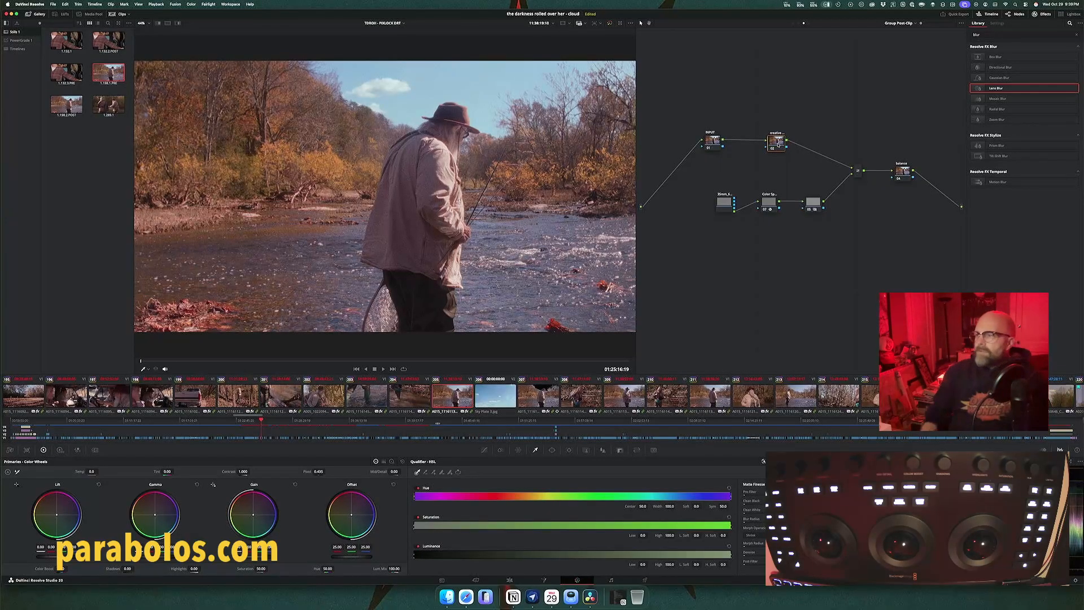
# Step: Move the creative node to the end of the post-clip chain after the layer mixer and delete the balance node
pyautogui.moveTo(778, 145); pyautogui.dragTo(934, 189)
pyautogui.click(901, 174)
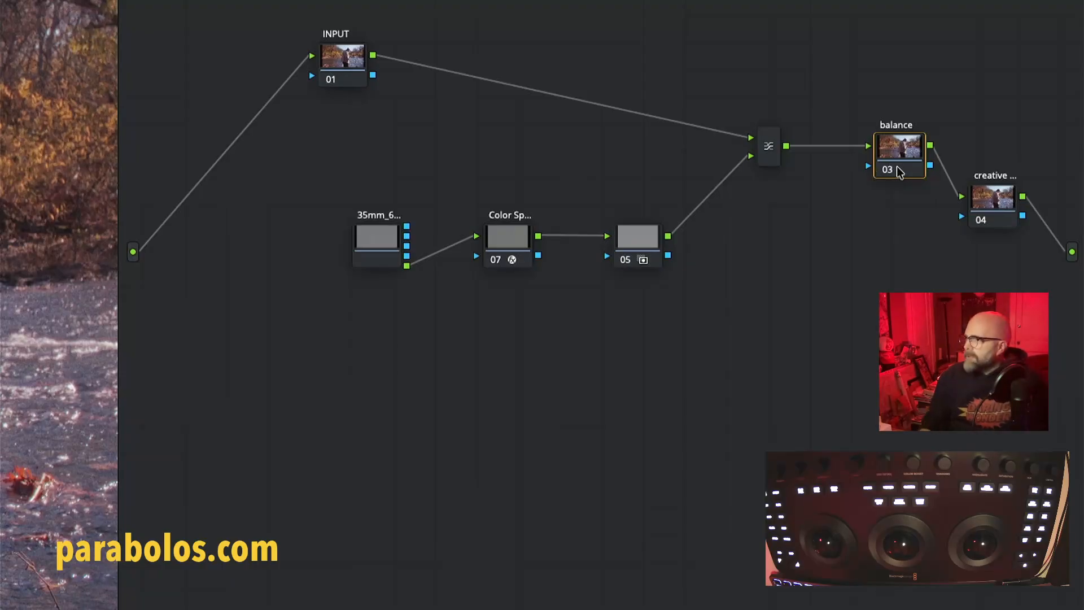
pyautogui.press('Delete')
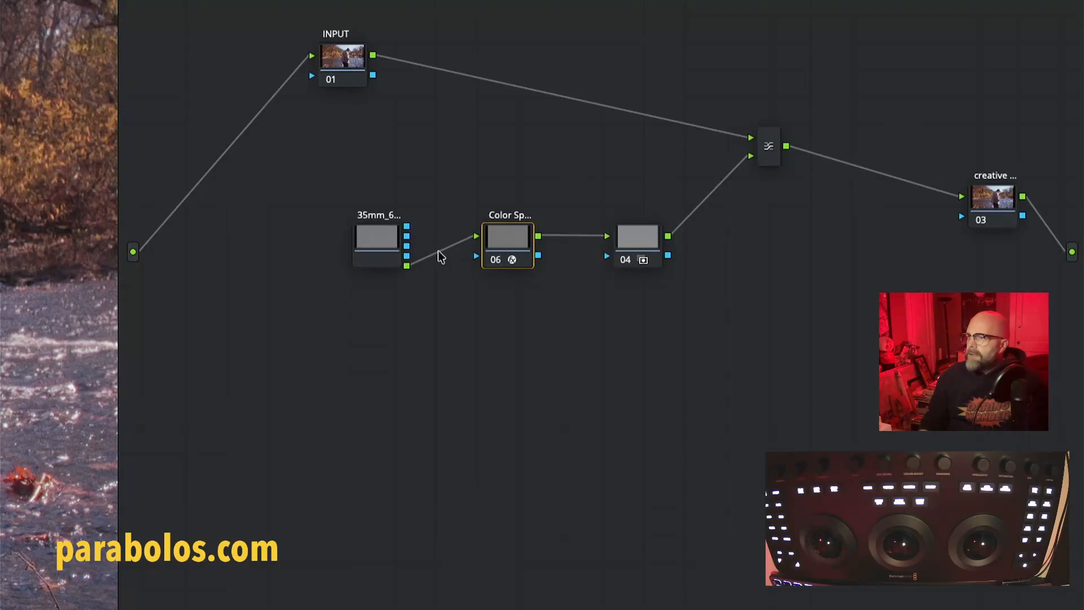
# Step: Look through the timeline mattes available for the 35mm matte node in the post-clip graph
pyautogui.rightClick(372, 248)
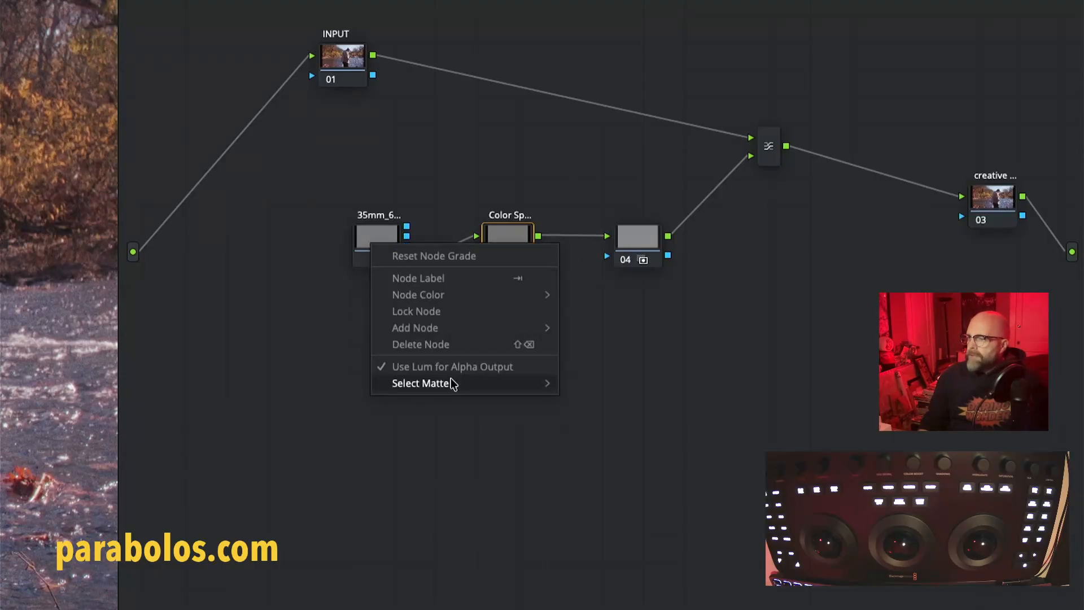
pyautogui.moveTo(454, 383)
pyautogui.moveTo(602, 389)
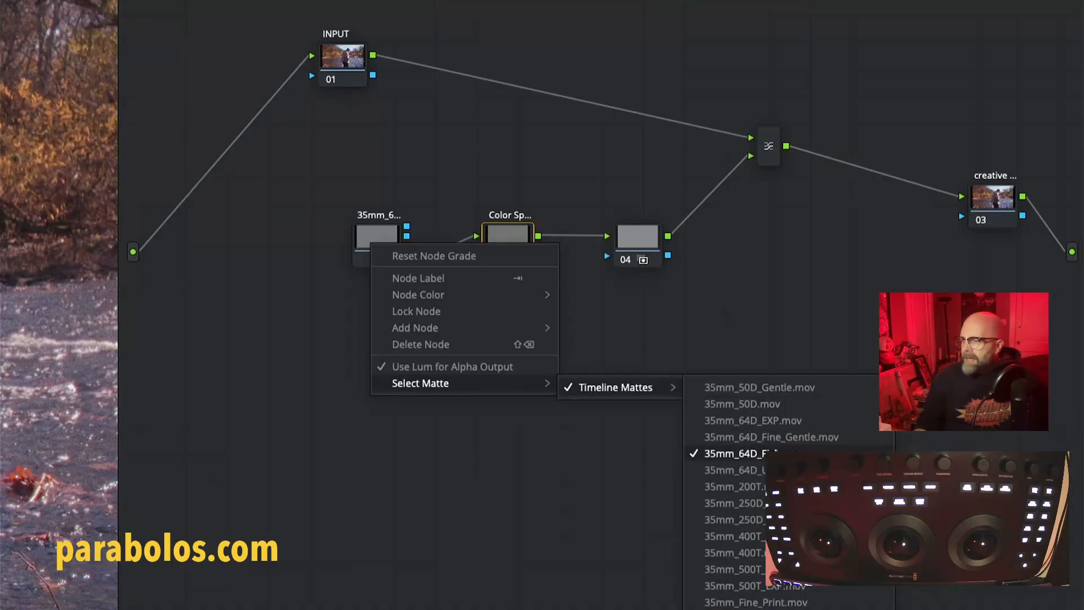
pyautogui.click(779, 327)
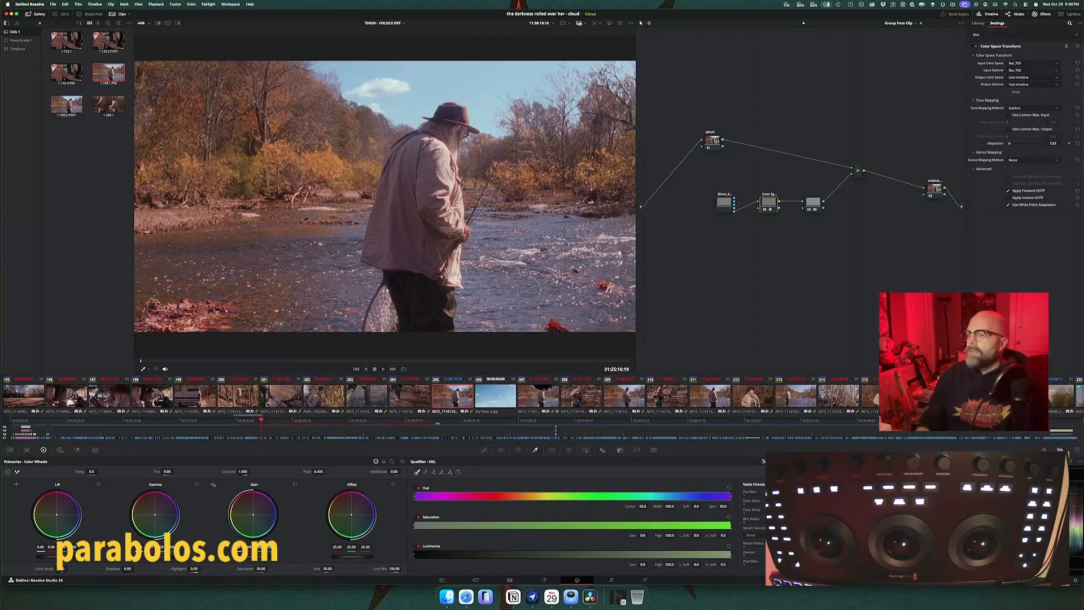
# Step: Highlight the SKY node's key on clip 207 in black and white and examine the matte around the trees and hat
pyautogui.click(533, 405)
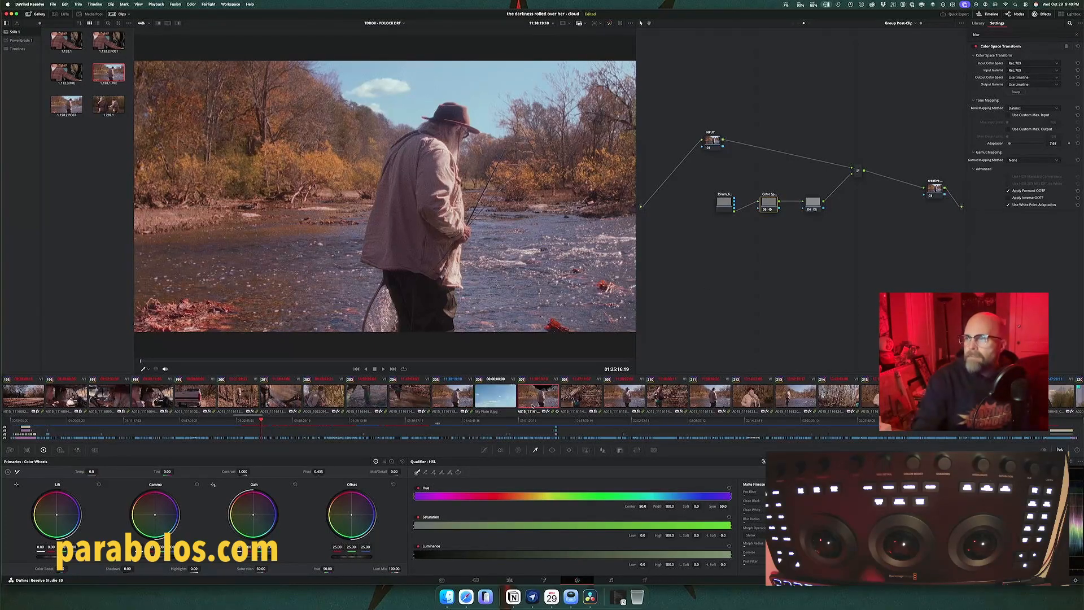
pyautogui.hotkey('shift', 'h')
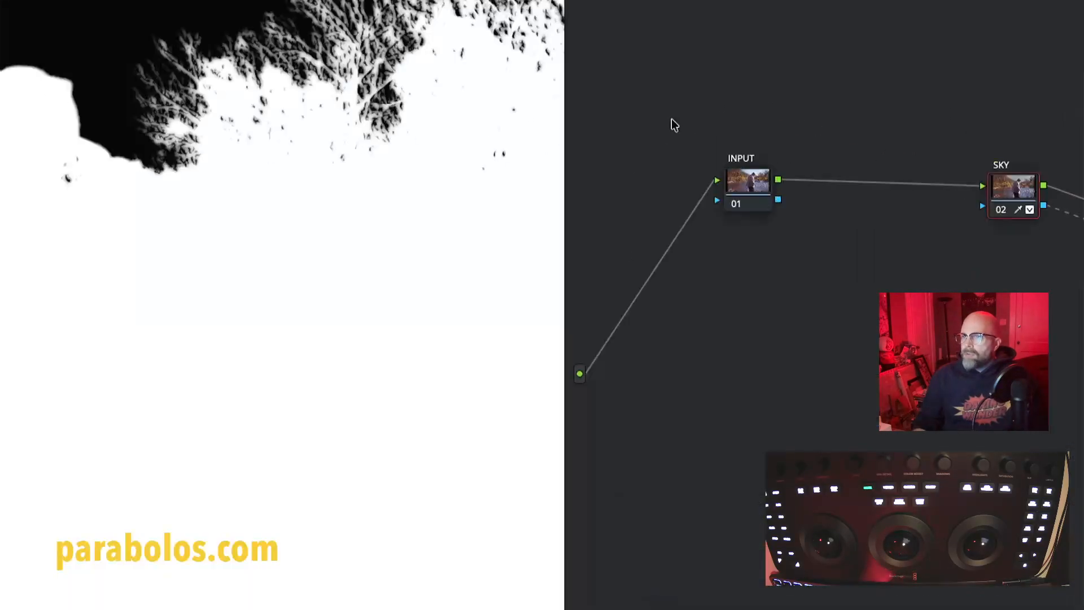
pyautogui.hscroll(-10, 361, 157)
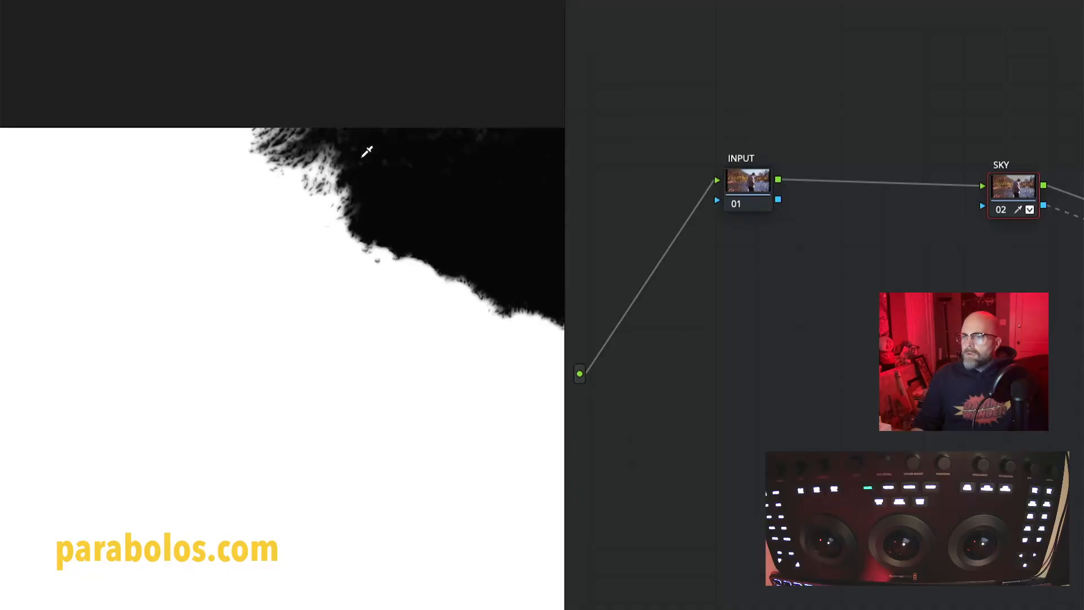
pyautogui.hscroll(10, 361, 157)
pyautogui.hscroll(-1, 362, 158)
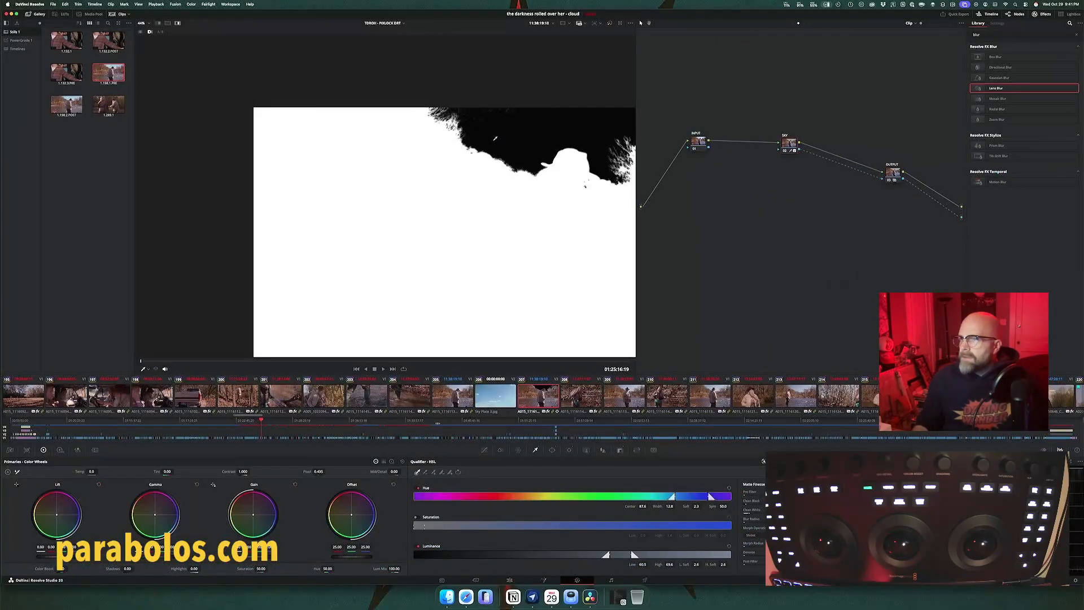
pyautogui.scroll(3, 365, 147)
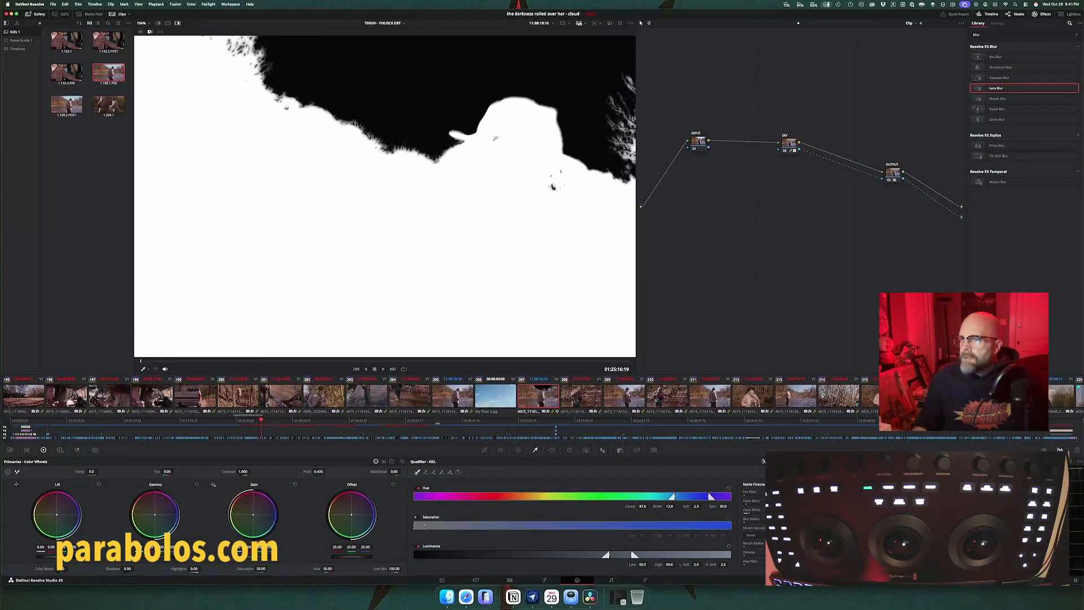
pyautogui.scroll(5, 354, 110)
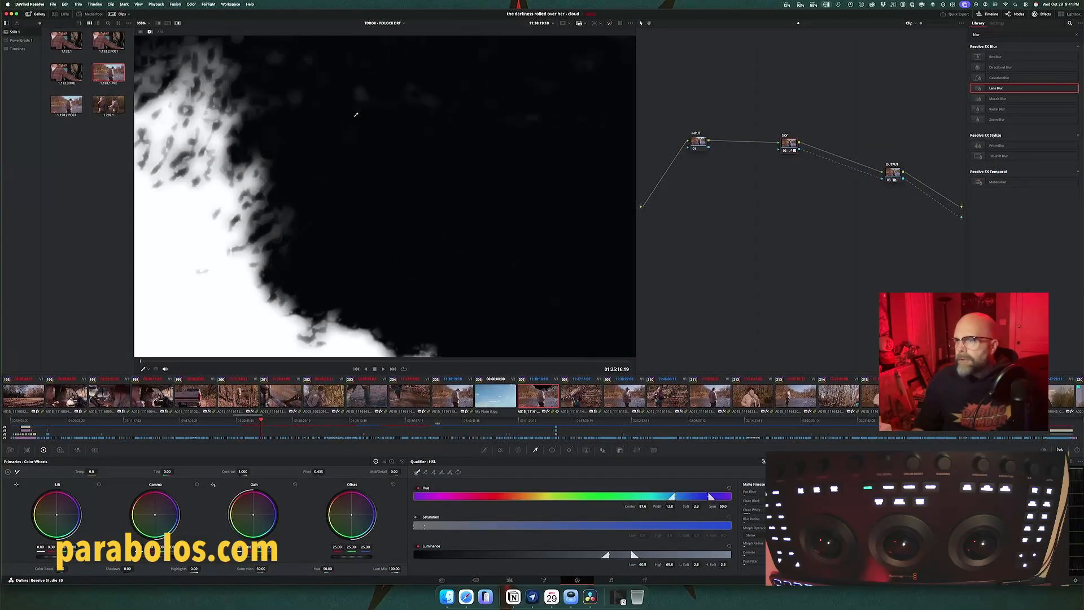
# Step: Adjust Clean Black and Clean White in the SKY node's matte finesse to harden the matte around the trees and hat
pyautogui.scroll(-1, 356, 115)
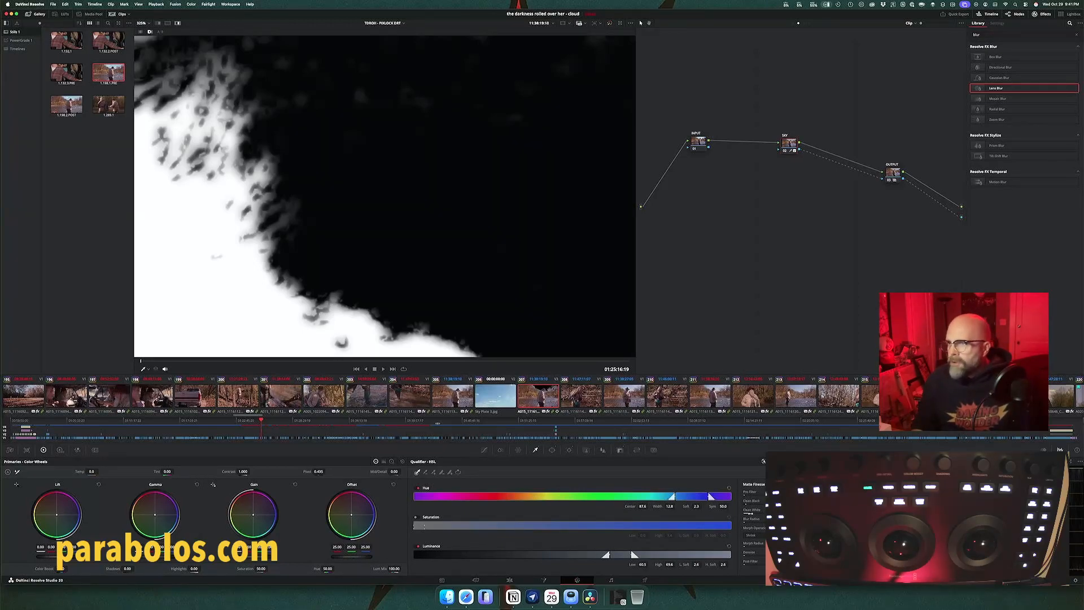
pyautogui.moveTo(749, 513); pyautogui.dragTo(744, 501)
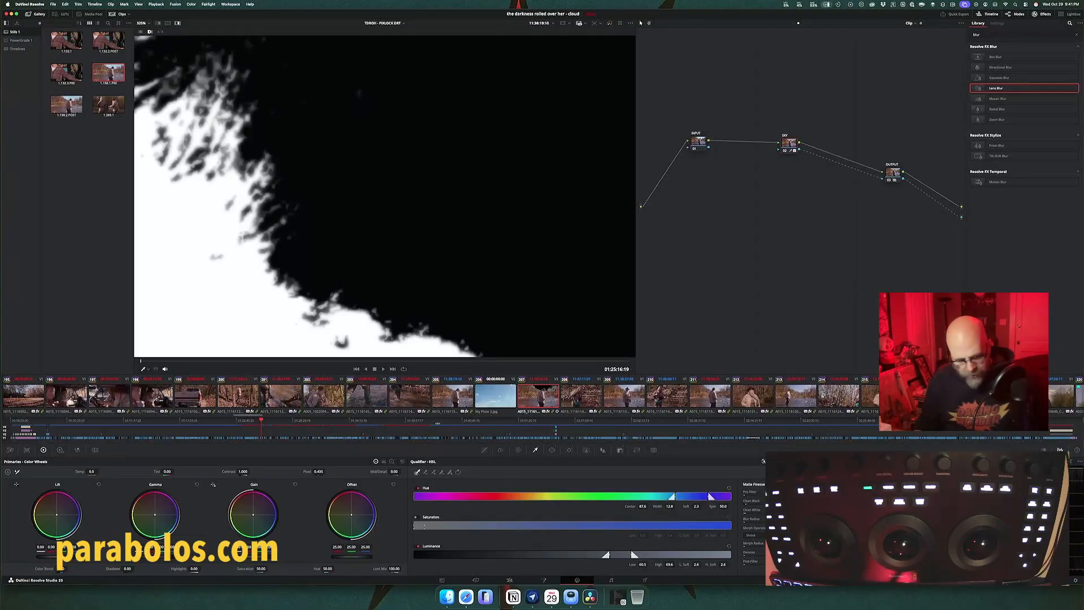
pyautogui.hotkey('shift', 'z')
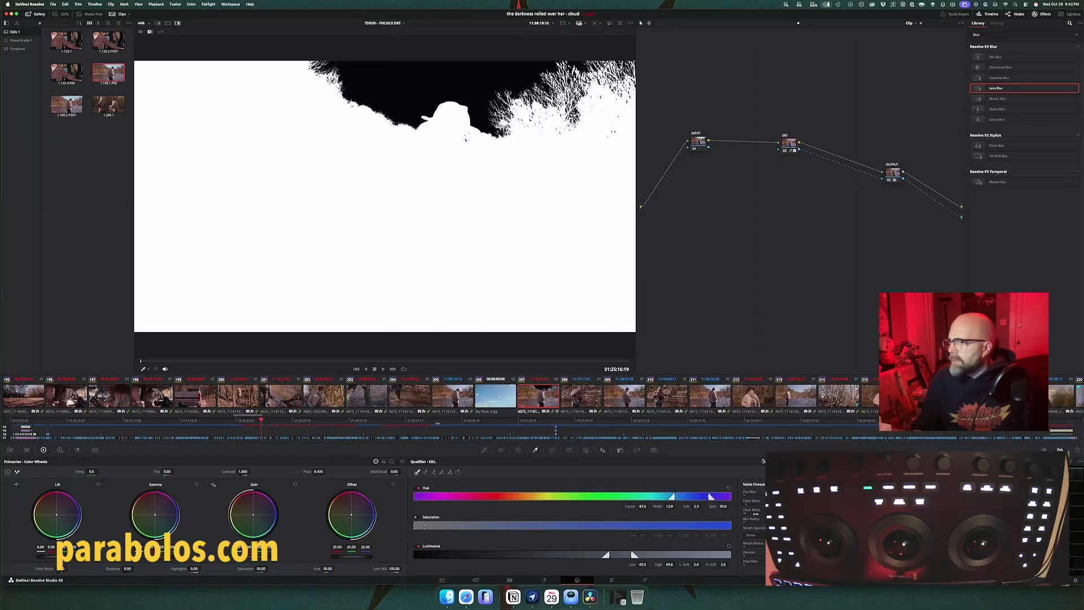
pyautogui.moveTo(753, 510); pyautogui.dragTo(770, 509)
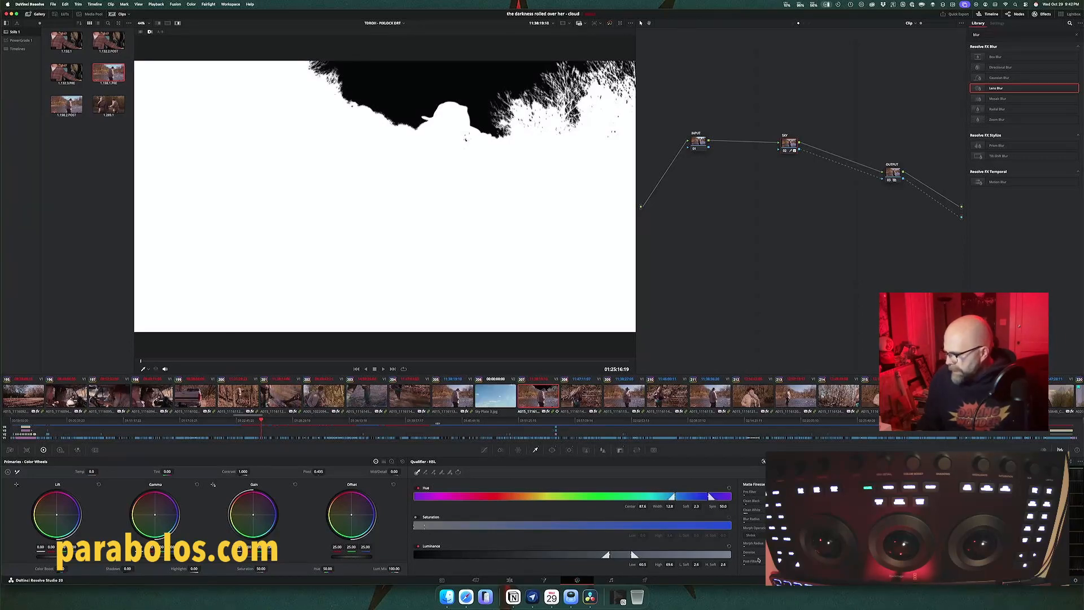
# Step: Test the SKY matte's pre-filter and post-filter, adjust its Clean Black, and turn off the highlight view
pyautogui.moveTo(748, 563)
pyautogui.mouseDown()
pyautogui.moveTo(766, 563)
pyautogui.moveTo(748, 563)
pyautogui.mouseUp()
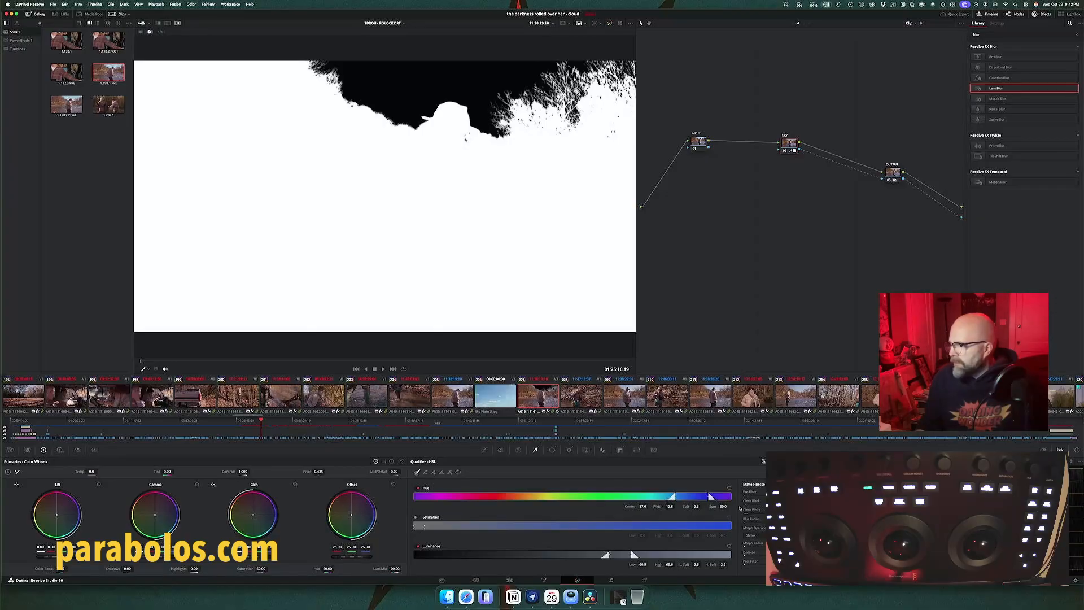
pyautogui.moveTo(752, 491)
pyautogui.mouseDown()
pyautogui.moveTo(770, 491)
pyautogui.moveTo(753, 491)
pyautogui.mouseUp()
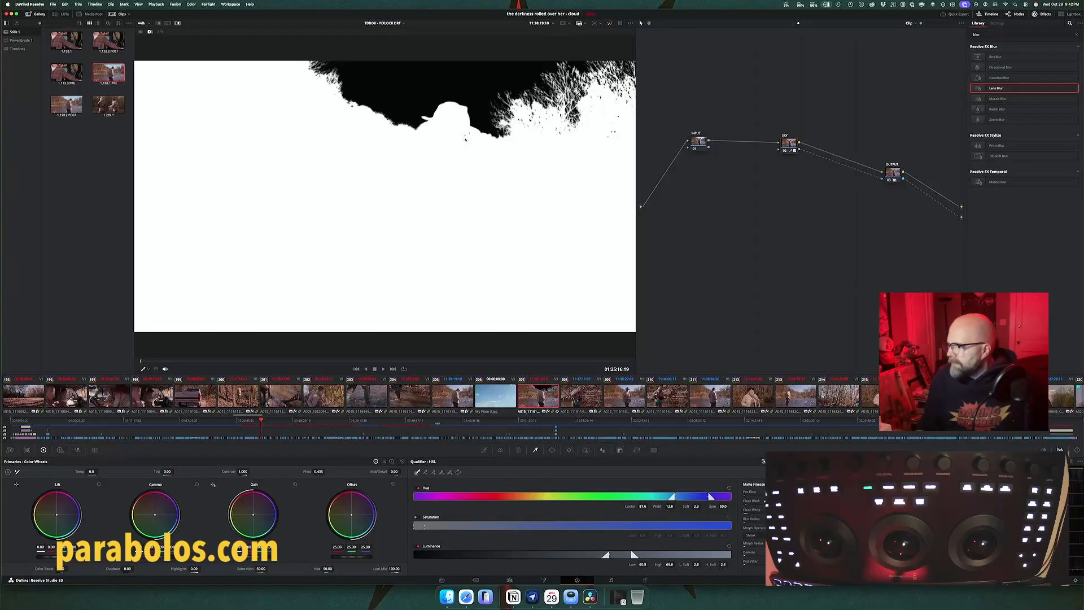
pyautogui.moveTo(759, 500); pyautogui.dragTo(773, 500)
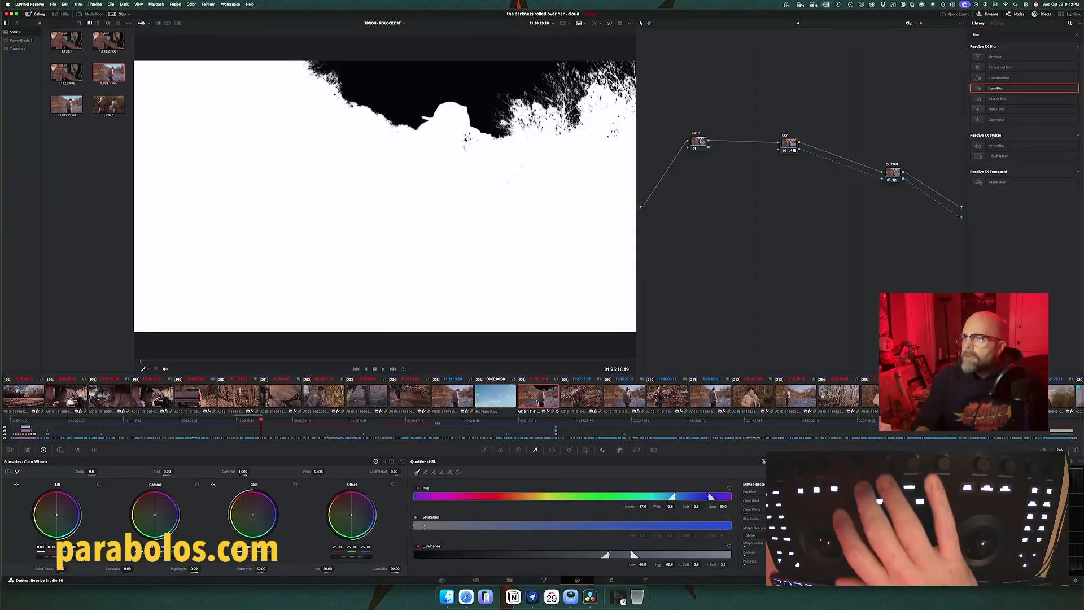
pyautogui.hotkey('shift', 'h')
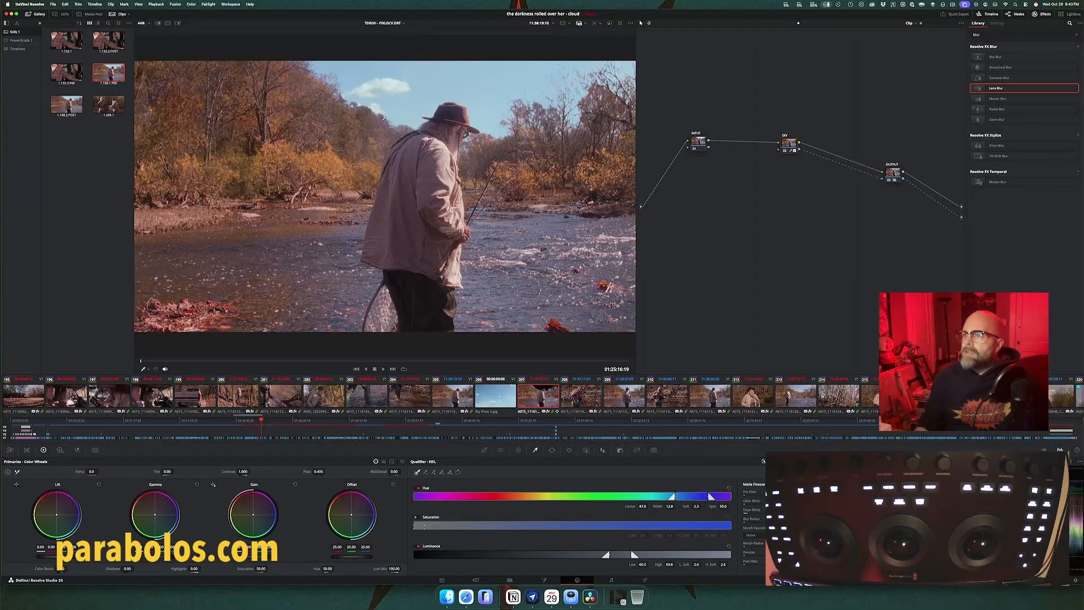
# Step: Play back the composite to examine the sky edge along the tree line and turn on looped playback
pyautogui.scroll(8, 360, 145)
pyautogui.scroll(-4, 383, 118)
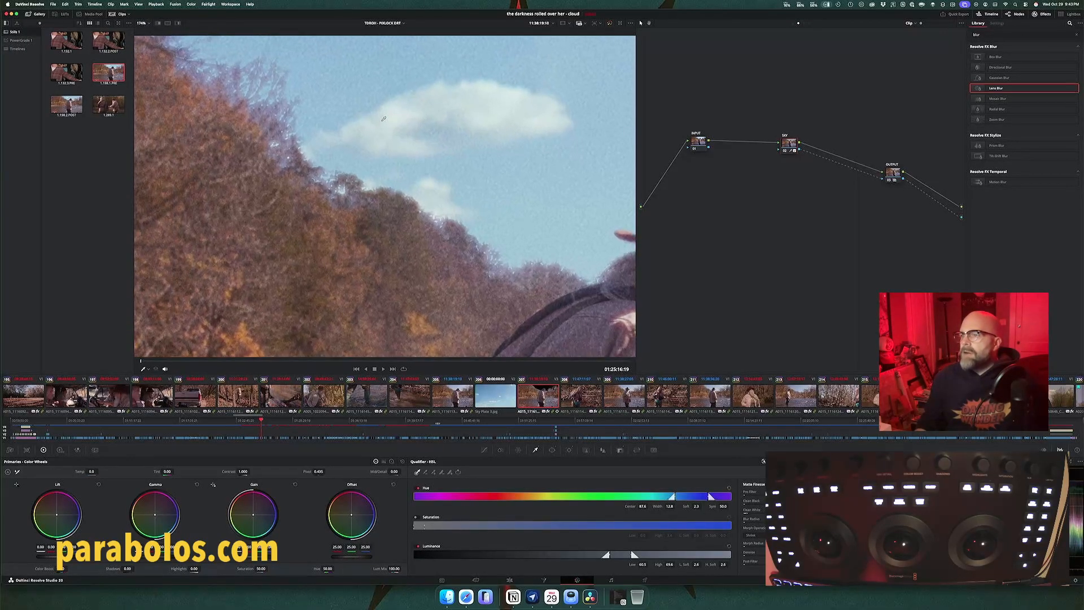
pyautogui.moveTo(360, 137); pyautogui.dragTo(373, 136)
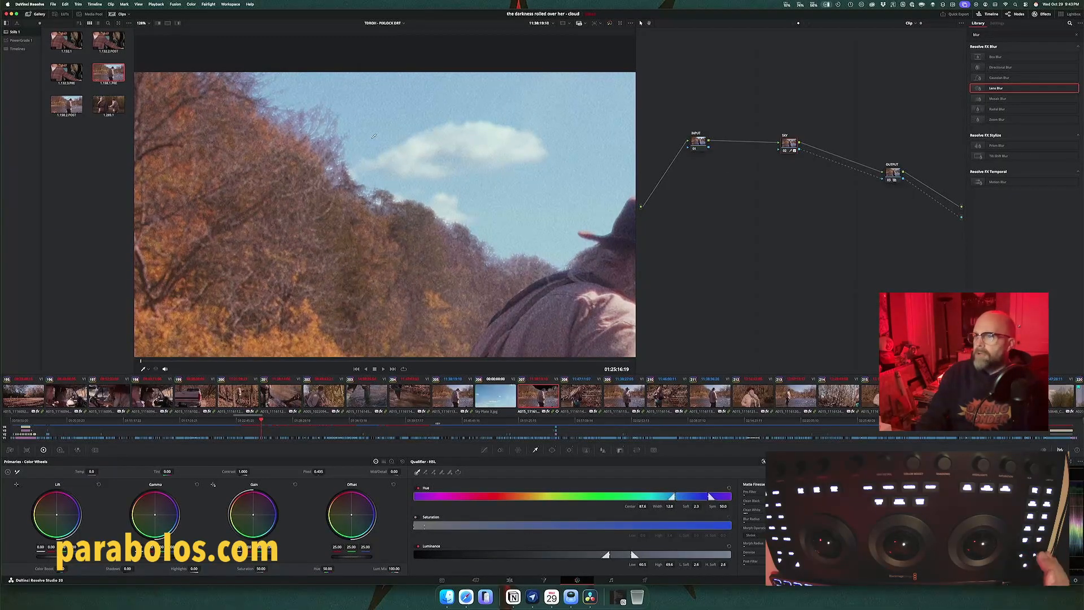
pyautogui.press('space')
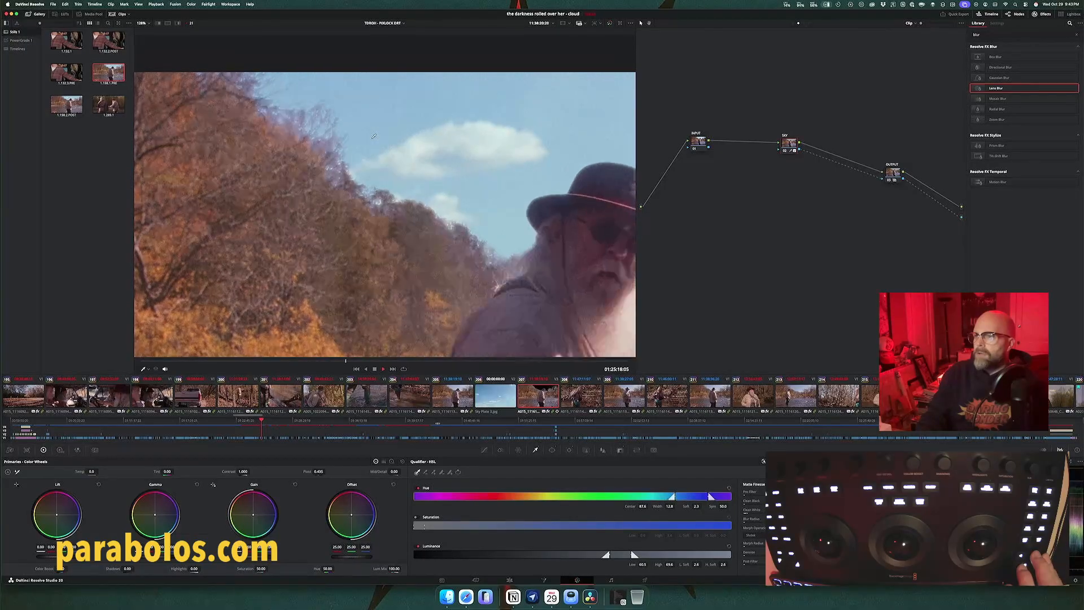
pyautogui.press('space')
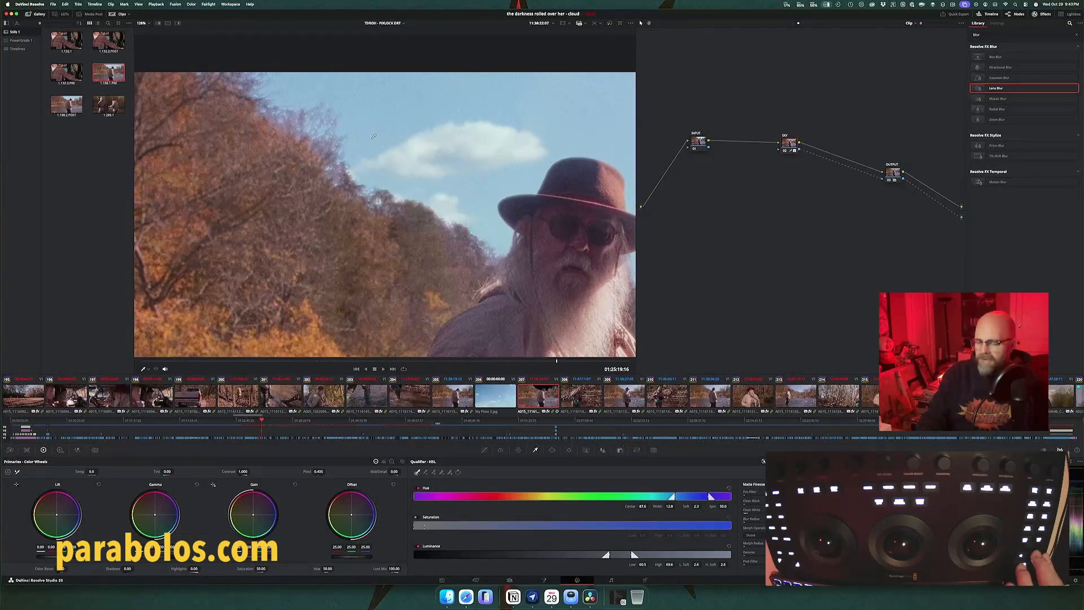
pyautogui.press('space')
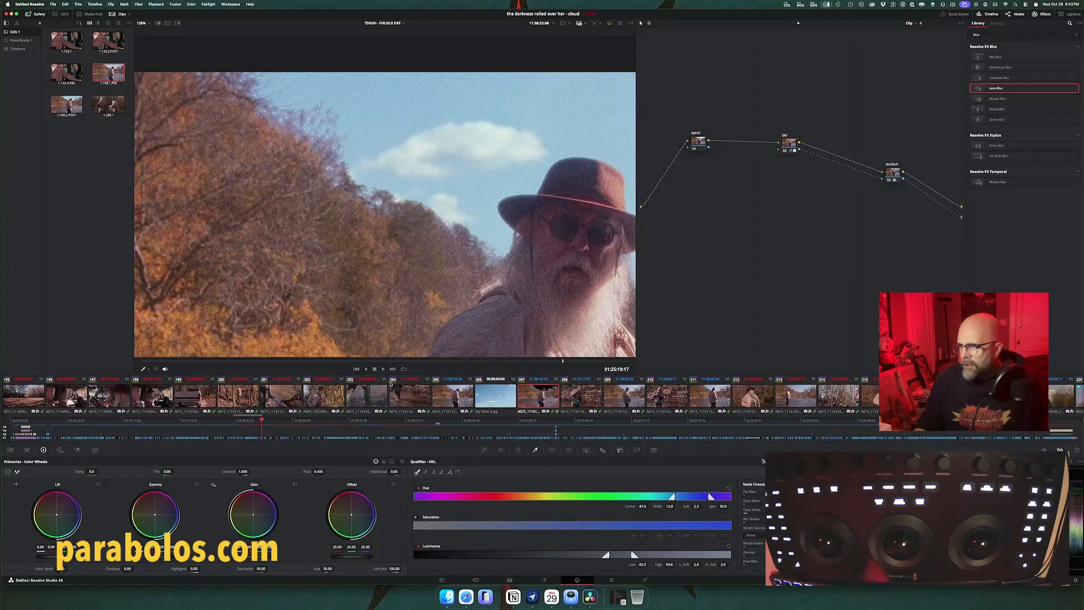
pyautogui.click(403, 369)
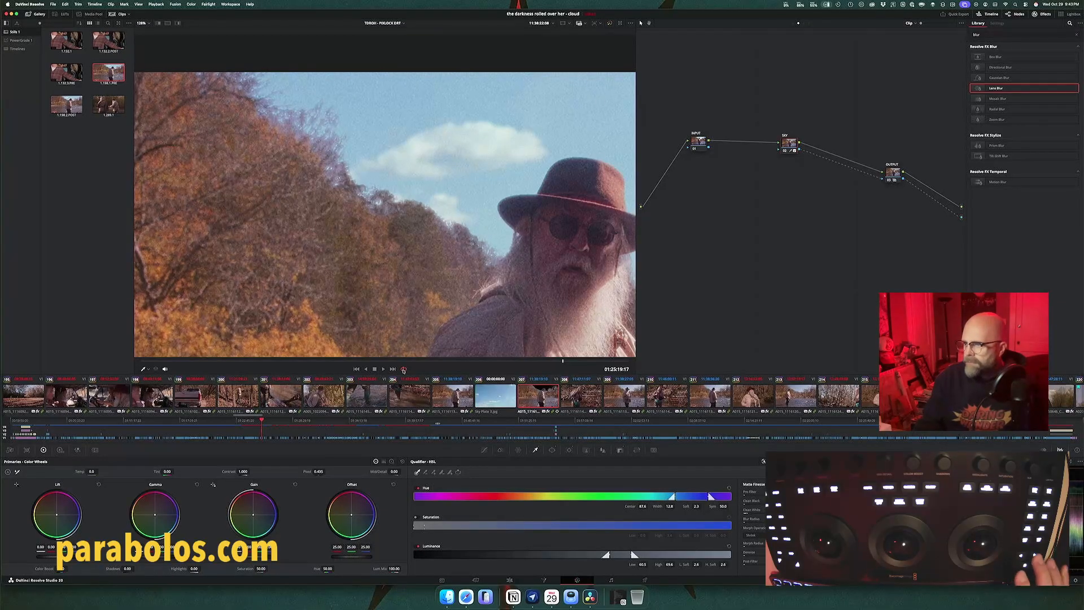
pyautogui.press('space')
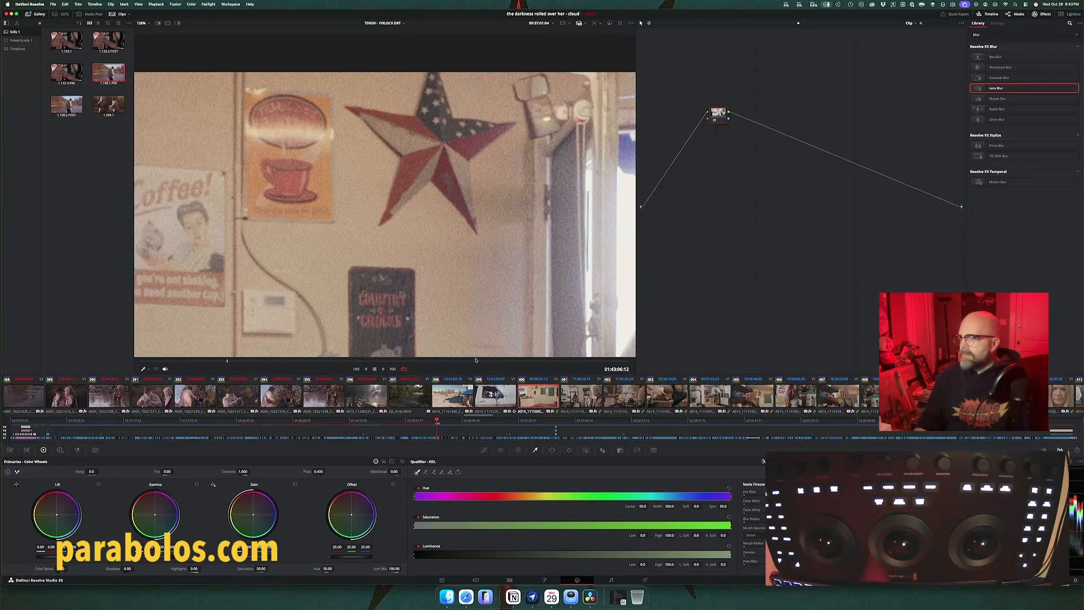
# Step: Open the edit timeline, check the vfx shots list in Notion, and return to DaVinci Resolve
pyautogui.click(510, 580)
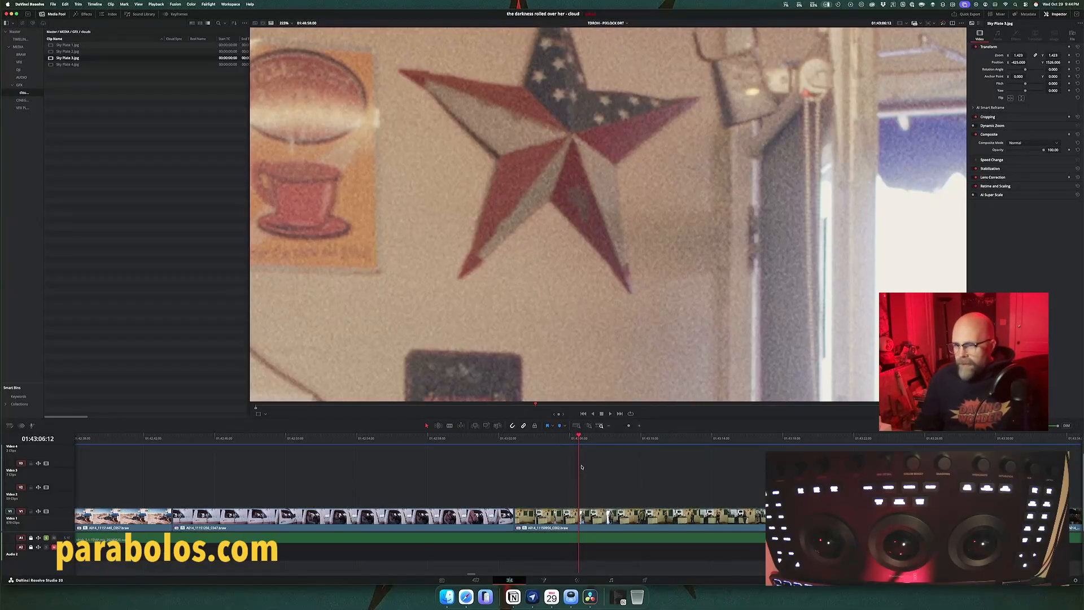
pyautogui.press('super+Tab')
pyautogui.press('super+Tab')
pyautogui.press('super+Tab')
pyautogui.press('super+Tab')
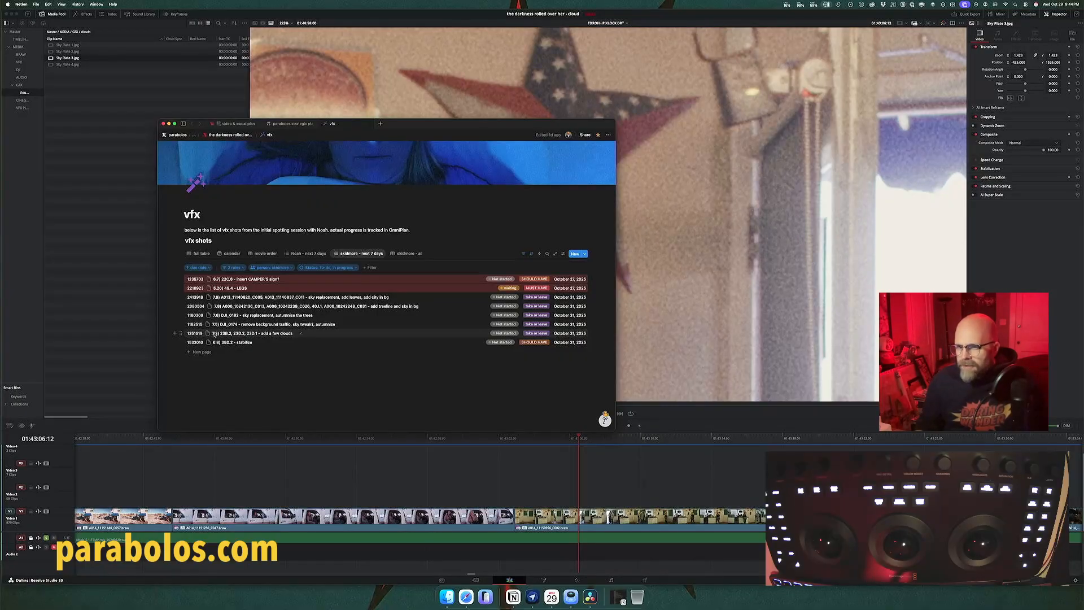
pyautogui.press('super+Tab')
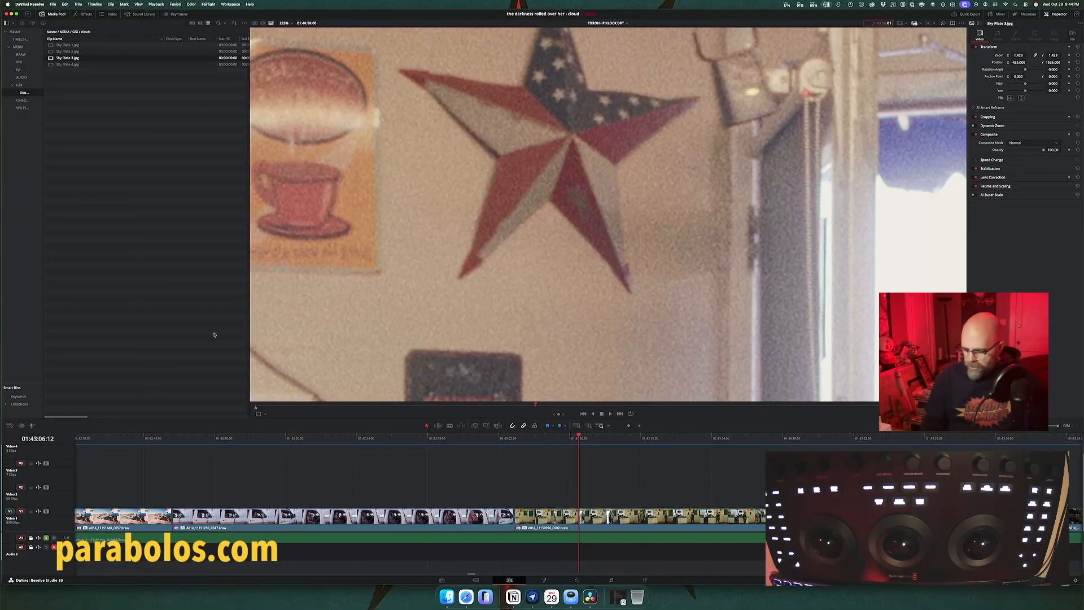
# Step: Move the playhead to 01:25:16:19 and mark the fisherman clip's range in the edit timeline
pyautogui.write('01:25:16:19')
pyautogui.press('Return')
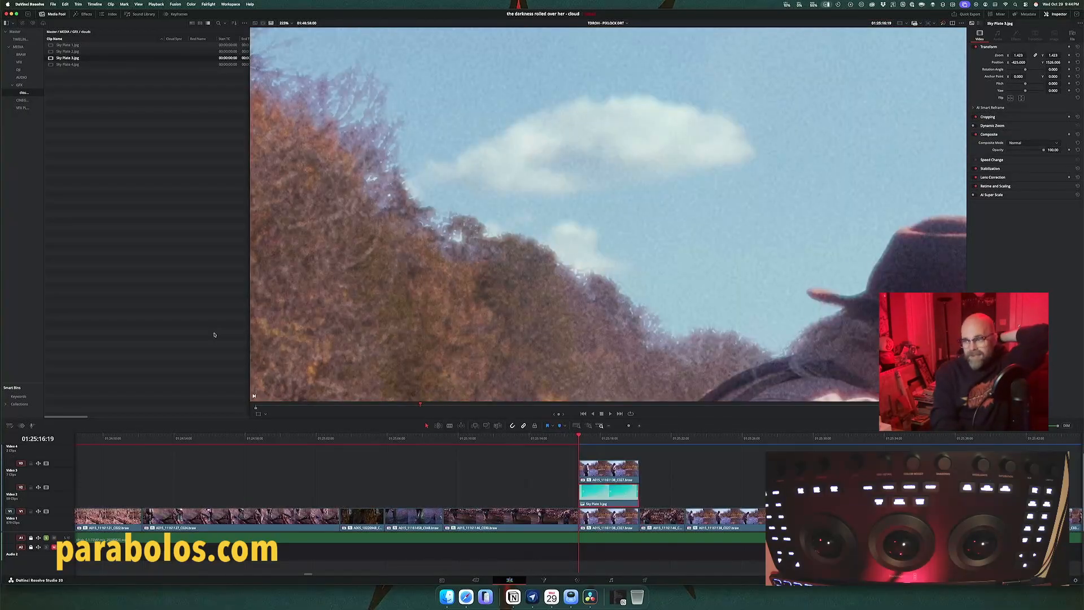
pyautogui.press('x')
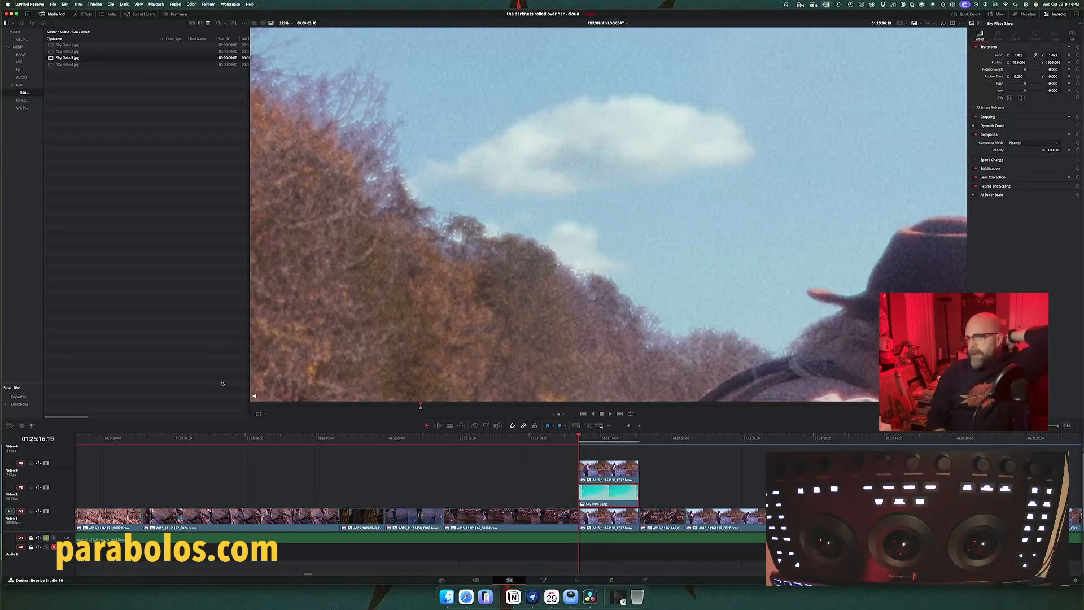
# Step: Play the marked fisherman shot in a loop on the color page and examine the composited sky edges around the trees and hat
pyautogui.hotkey('shift', '6')
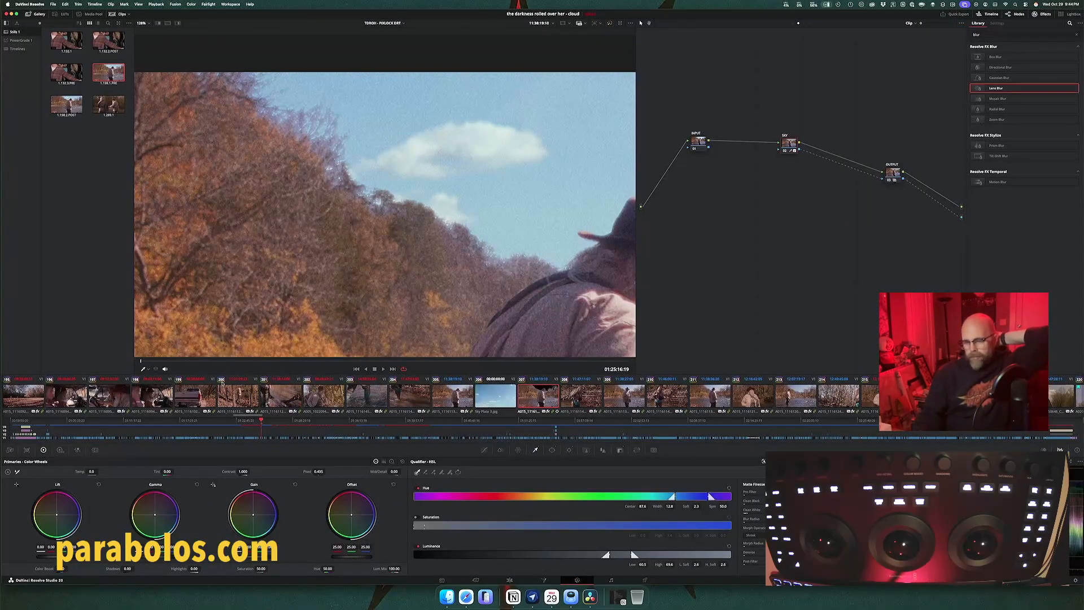
pyautogui.press('space')
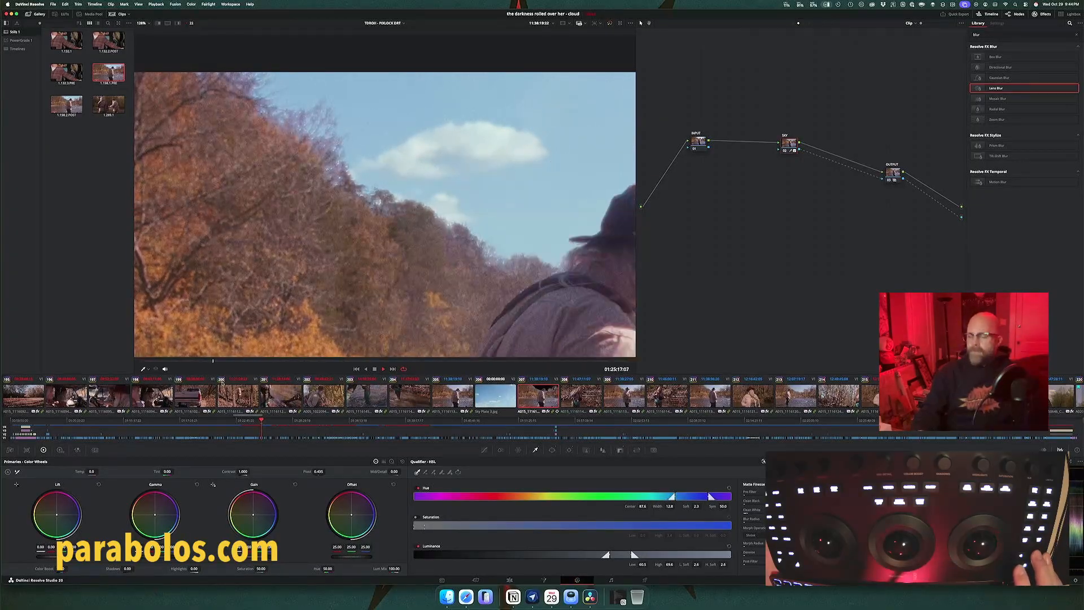
pyautogui.press('space')
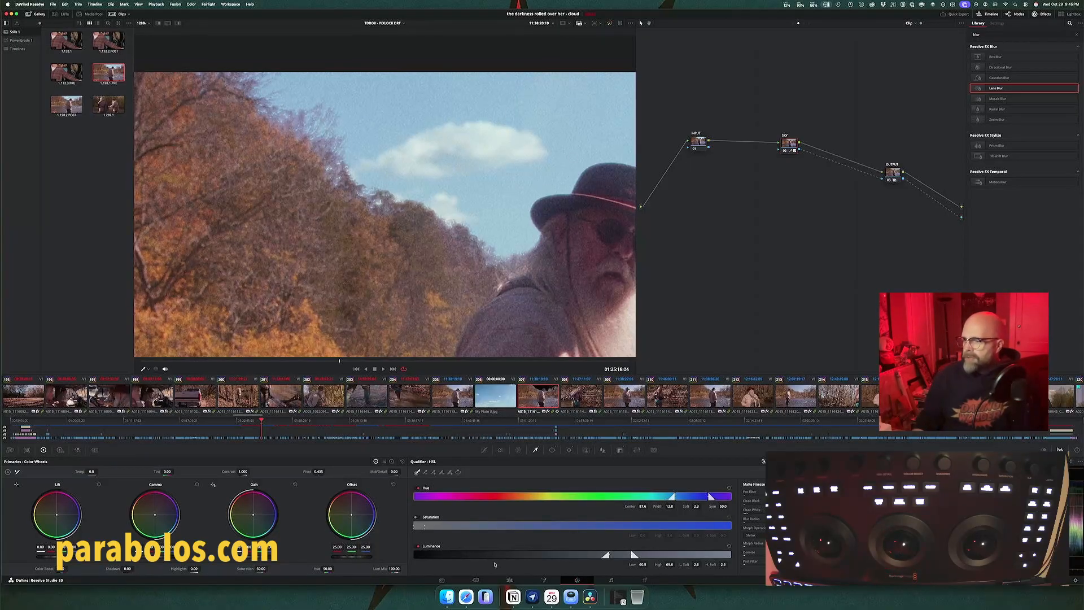
pyautogui.click(510, 581)
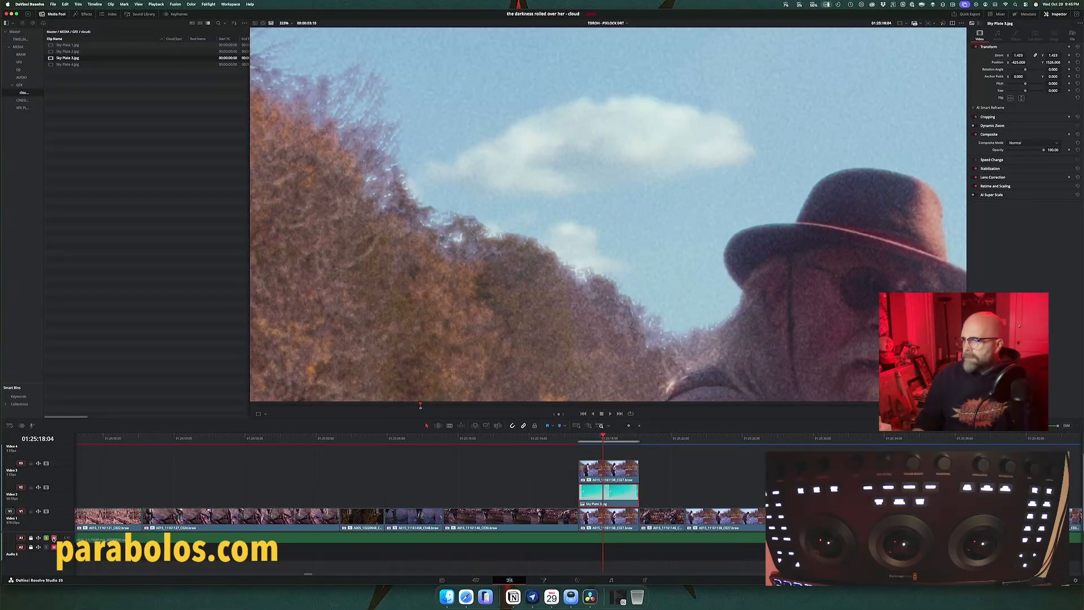
pyautogui.click(576, 581)
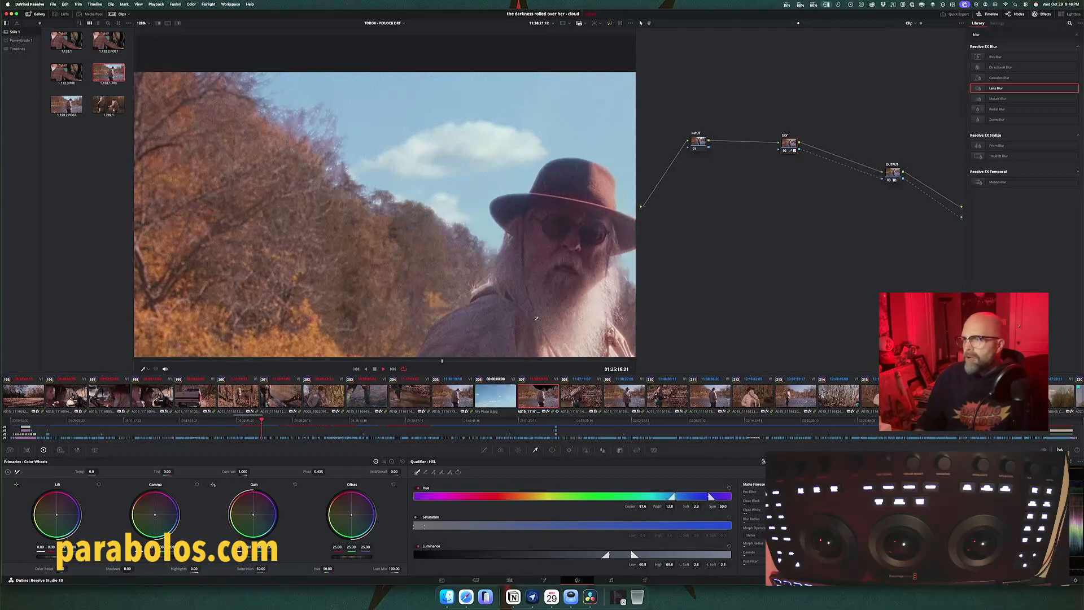
pyautogui.scroll(-3, 451, 224)
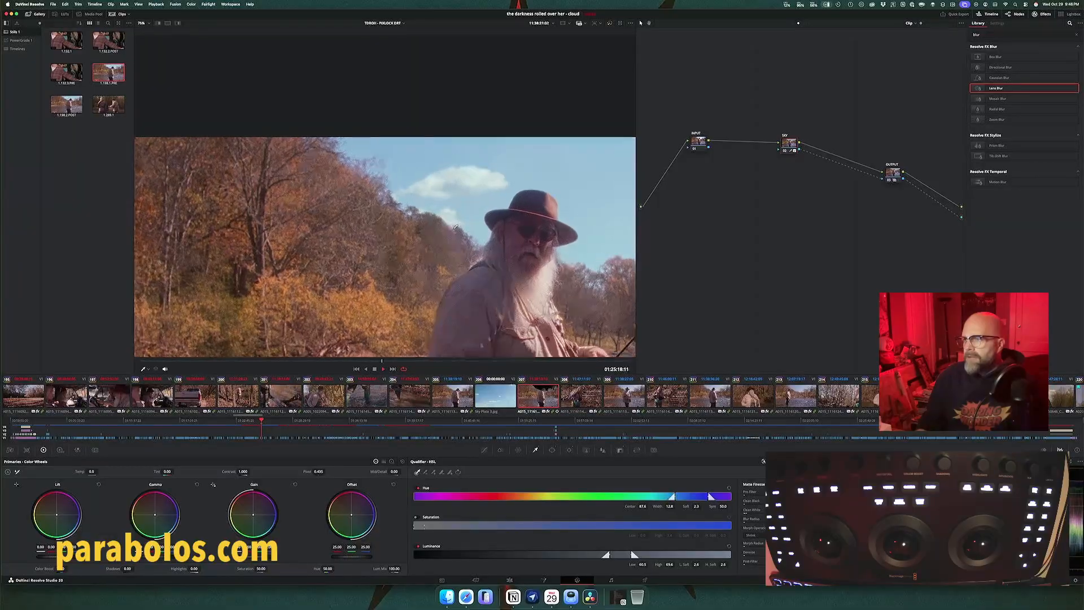
pyautogui.scroll(3, 456, 225)
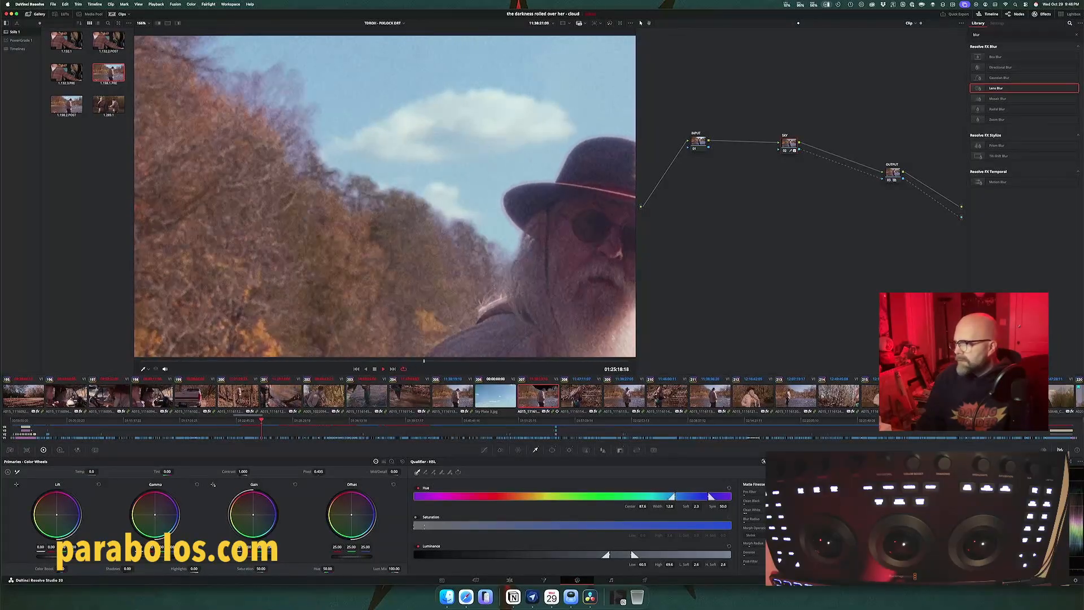
# Step: Keep Shrink as the morph operation and toggle the luminance, saturation and hue qualifiers to compare their effect on the sky key
pyautogui.click(751, 535)
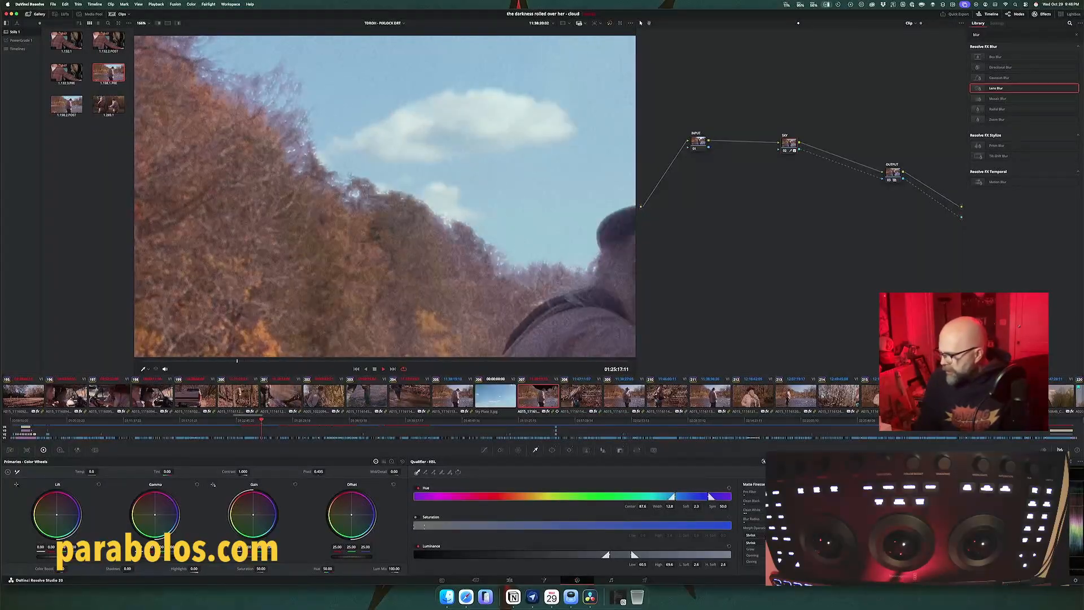
pyautogui.click(751, 542)
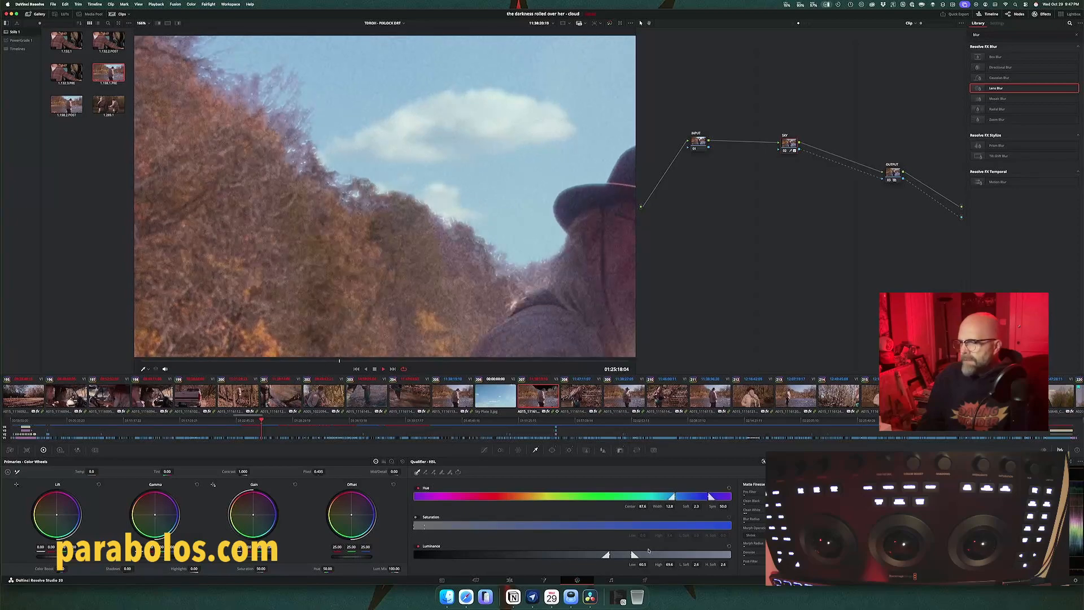
pyautogui.click(418, 547)
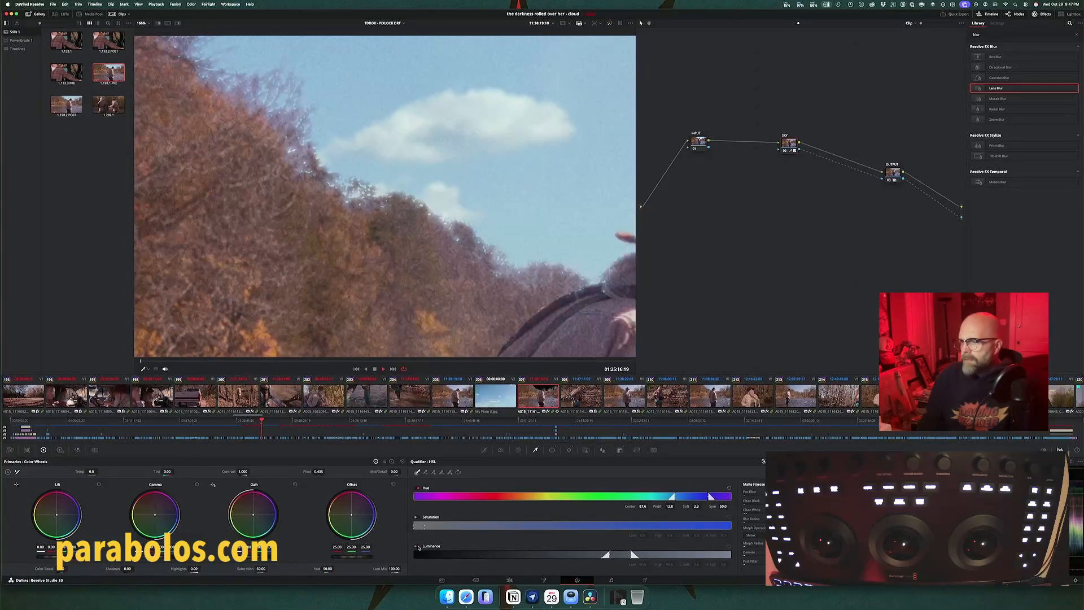
pyautogui.click(416, 517)
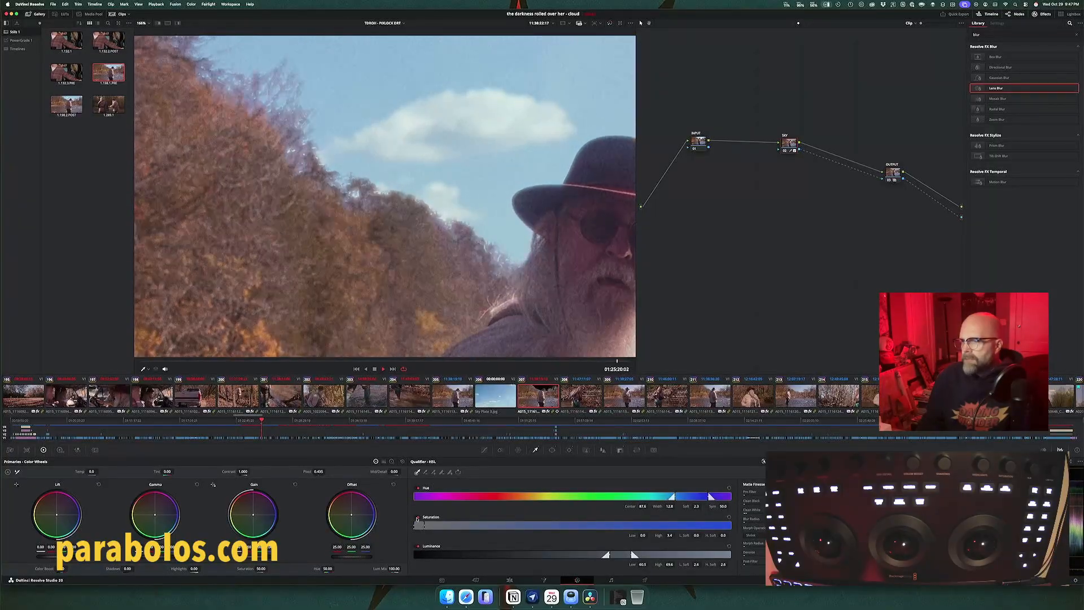
pyautogui.click(418, 488)
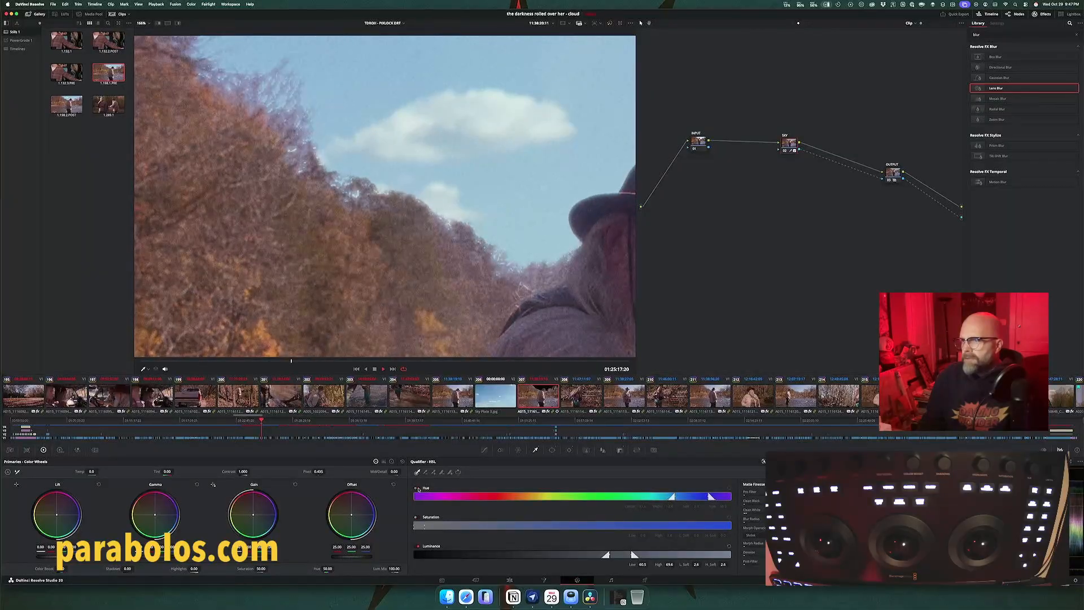
pyautogui.click(418, 488)
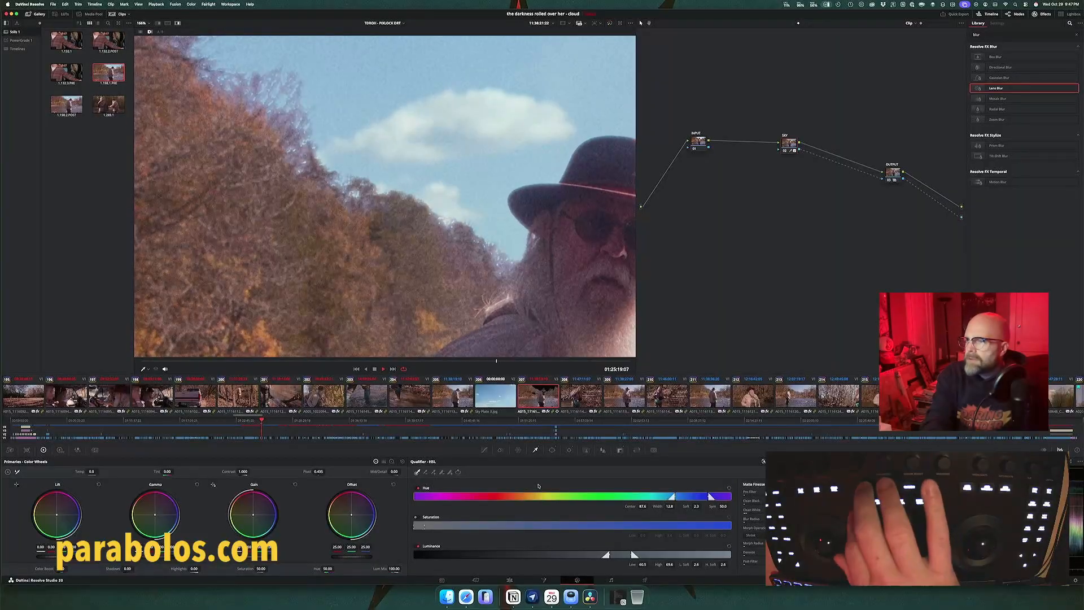
# Step: Highlight the SKY node's key in black and white and shift the lower edge of its hue range towards blue
pyautogui.hotkey('shift', 'h')
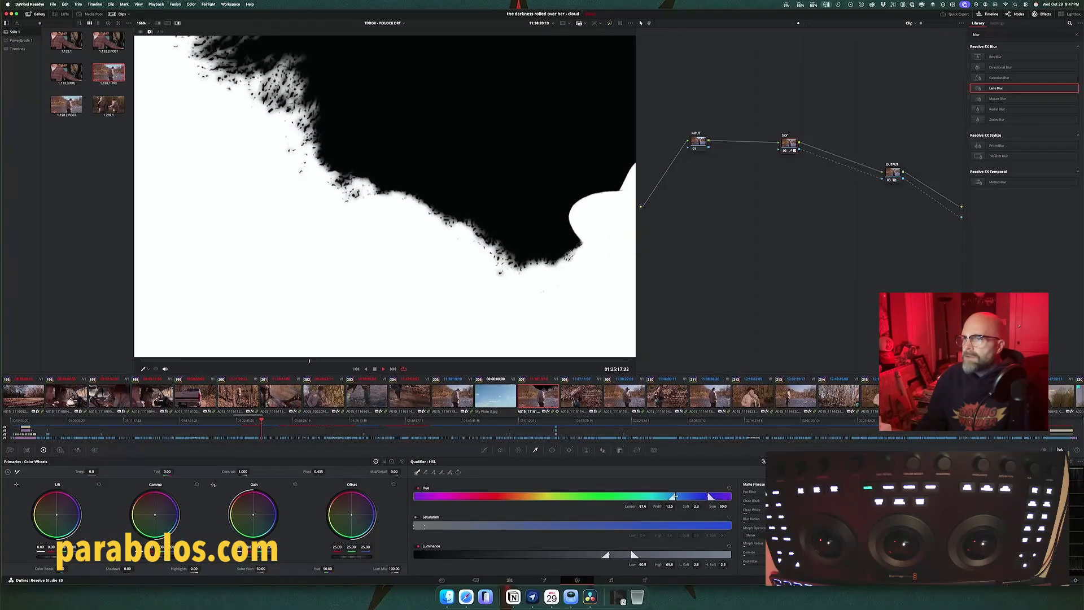
pyautogui.moveTo(673, 495); pyautogui.dragTo(682, 497)
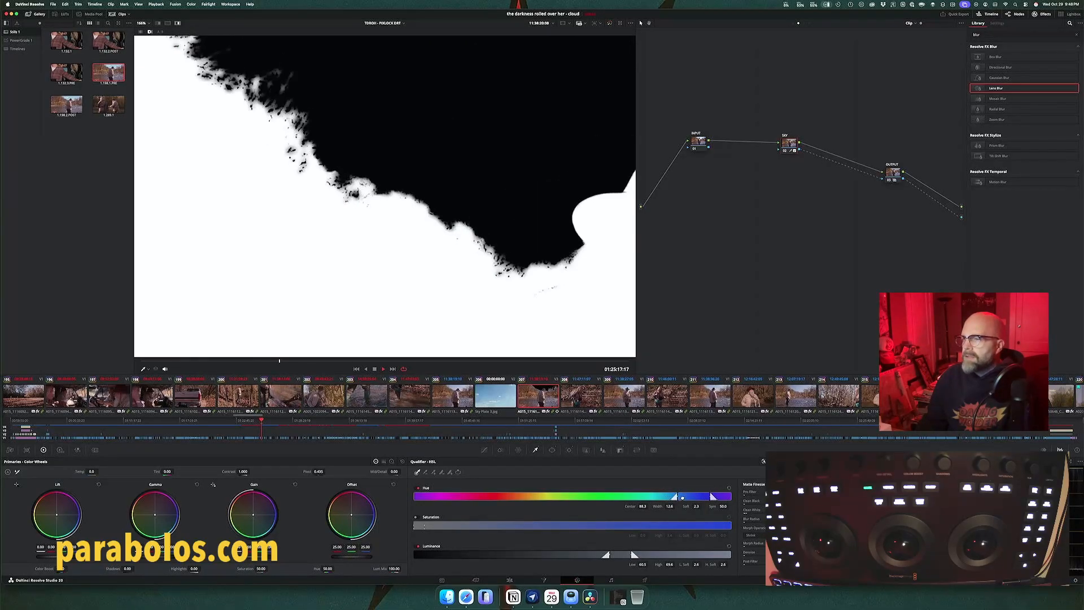
# Step: Fine-tune both edges of the SKY node key's hue range, hide the matte highlight and stop playback
pyautogui.moveTo(681, 497); pyautogui.dragTo(682, 497)
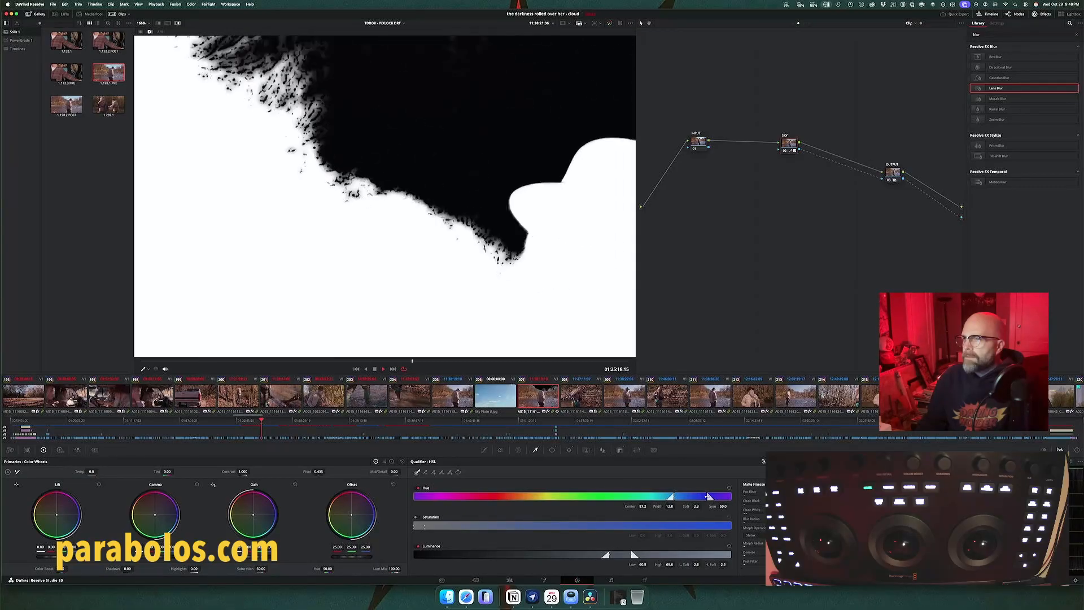
pyautogui.moveTo(708, 496); pyautogui.dragTo(711, 496)
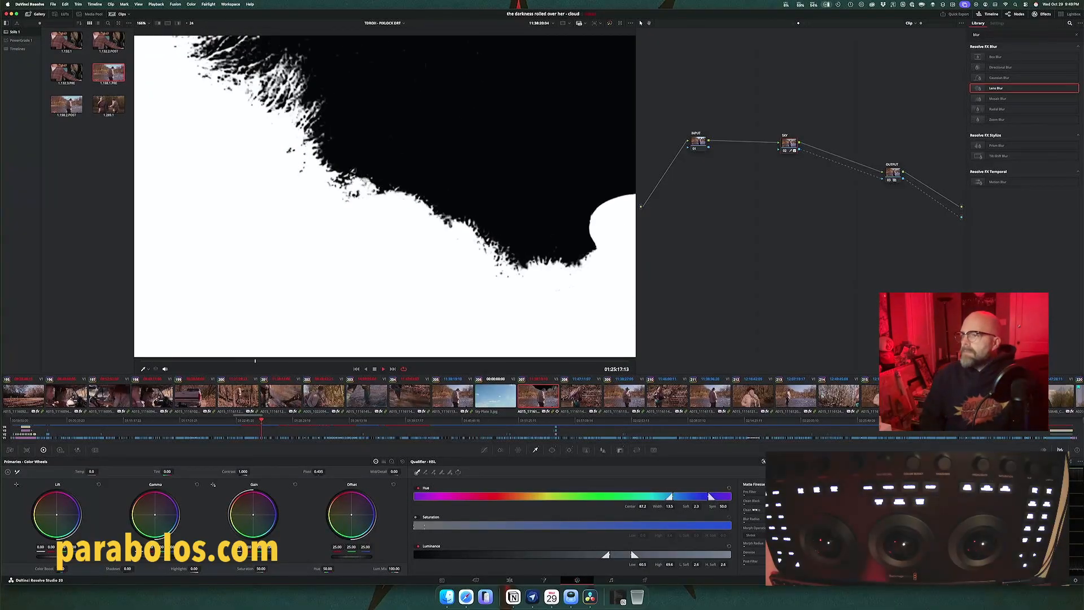
pyautogui.hotkey('shift', 'h')
pyautogui.press('space')
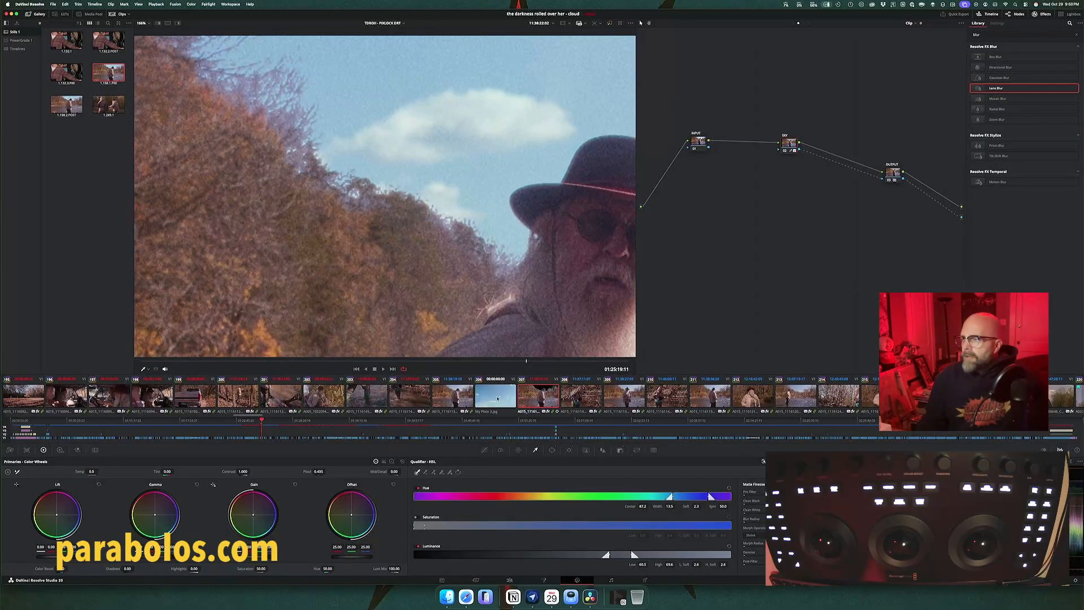
# Step: Add a serial node labelled TEMP after the Blur node on the sky plate clip and space it out before OUTPUT
pyautogui.click(497, 398)
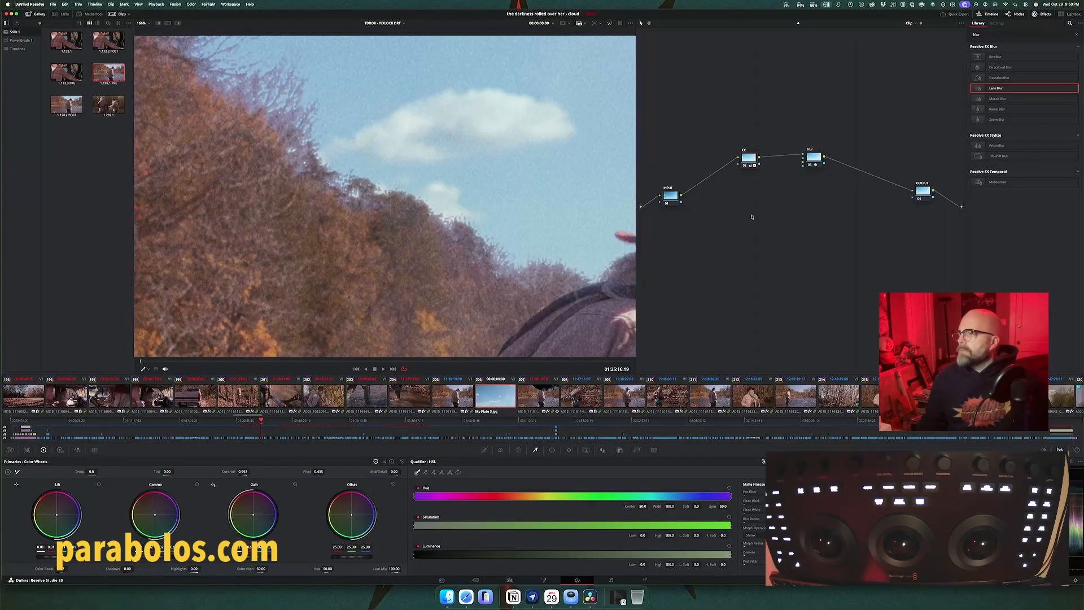
pyautogui.click(811, 159)
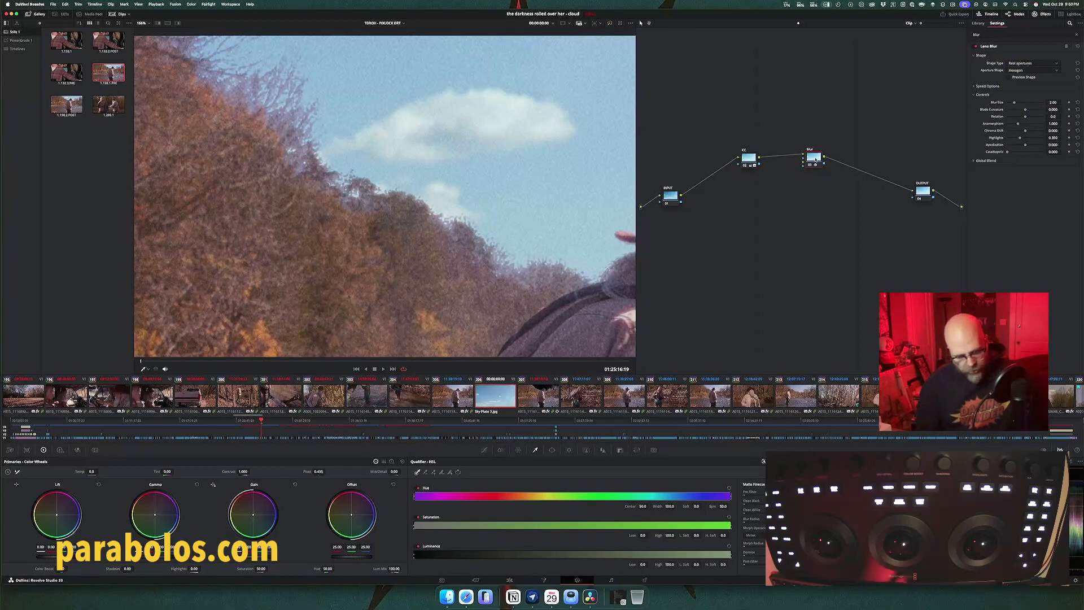
pyautogui.hotkey('alt', 's')
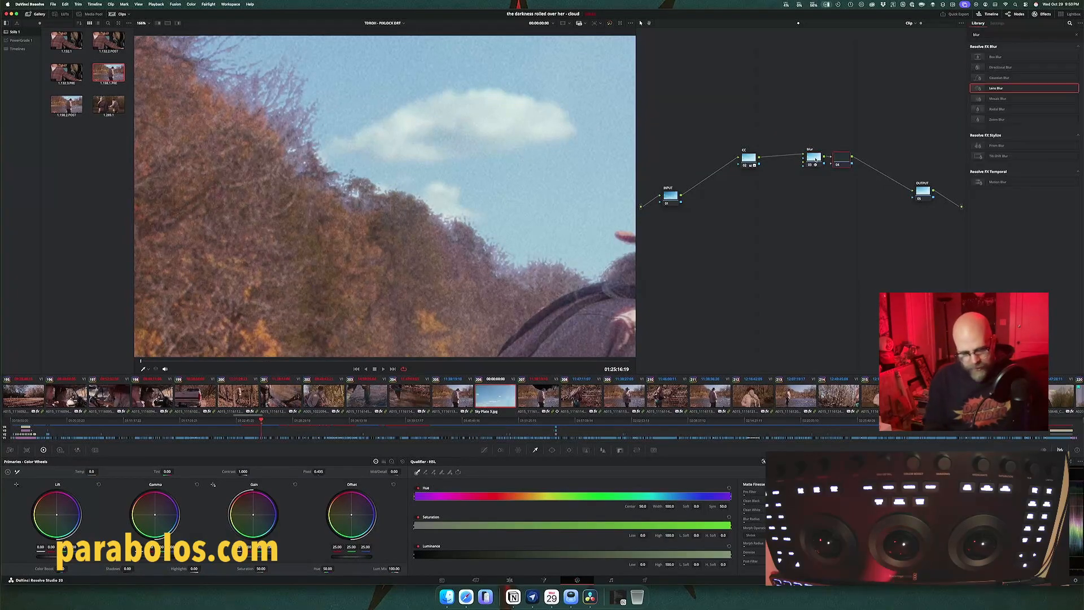
pyautogui.write('Ti')
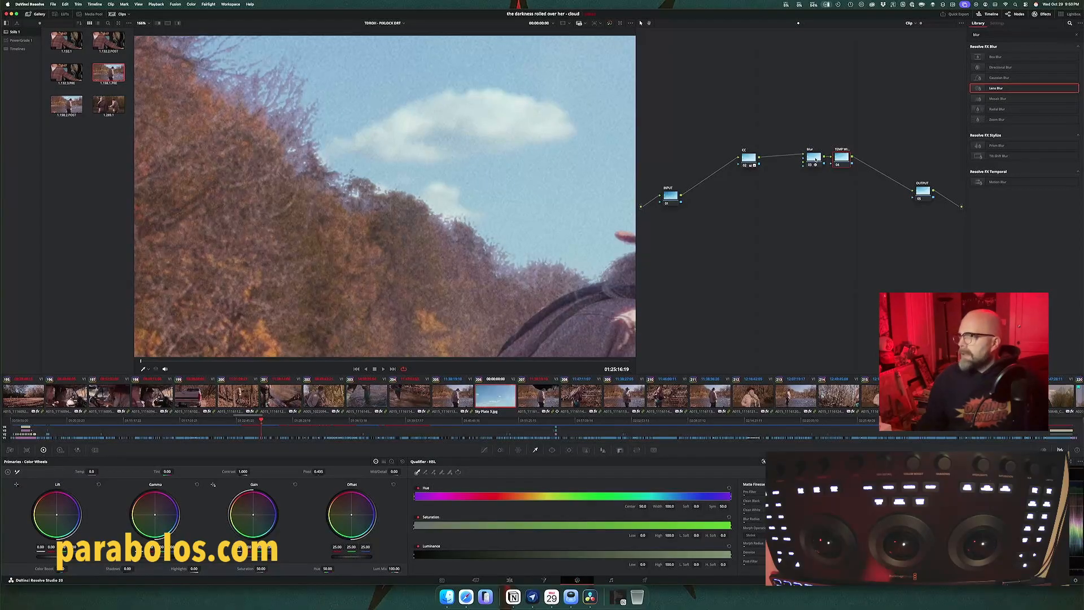
pyautogui.moveTo(841, 159); pyautogui.dragTo(866, 163)
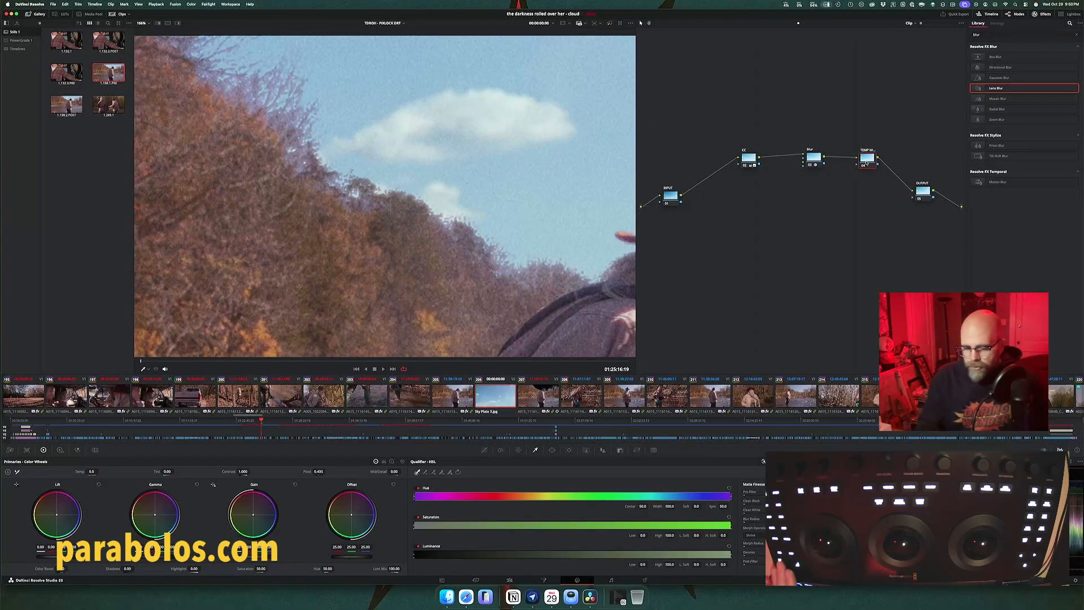
# Step: Place a hard-edged rectangular window across part of the sky on the TEMP node and route its alpha through OUTPUT to a new alpha output
pyautogui.hotkey('alt', 'q')
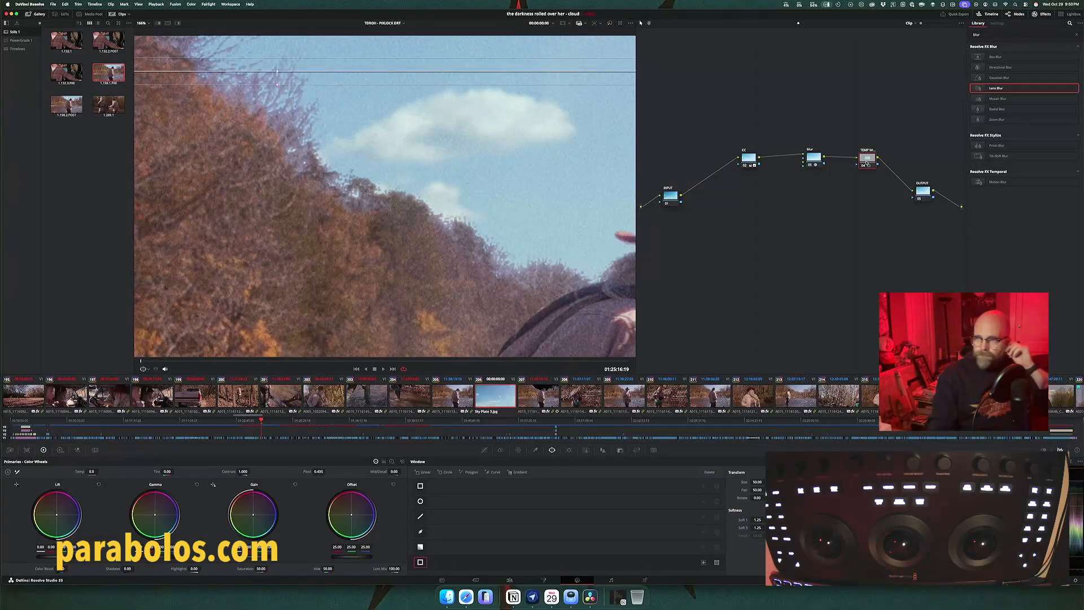
pyautogui.hotkey('shift', 'z')
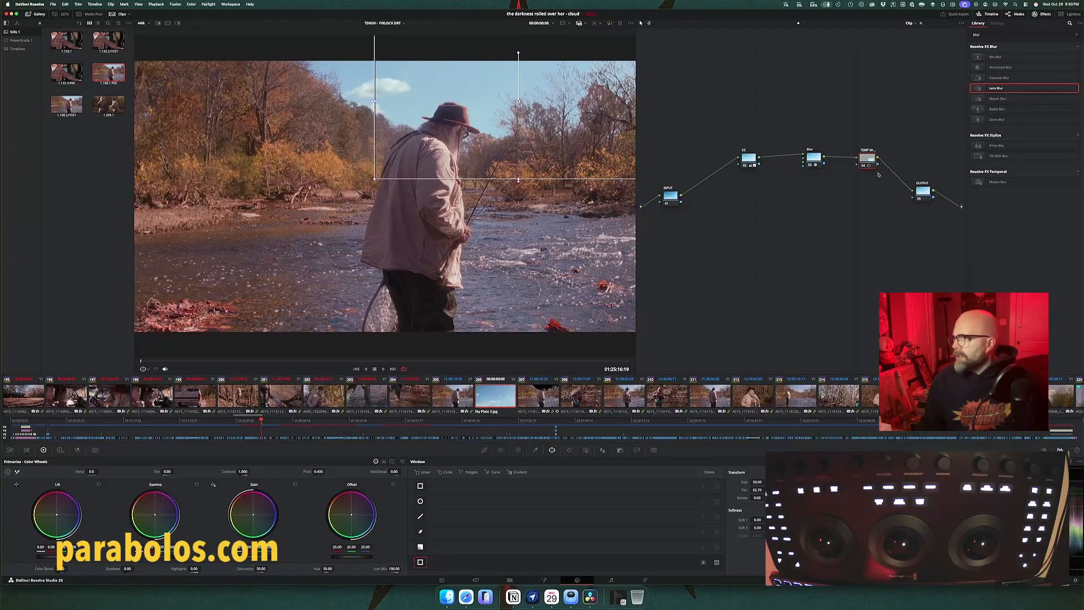
pyautogui.moveTo(890, 177); pyautogui.dragTo(911, 198)
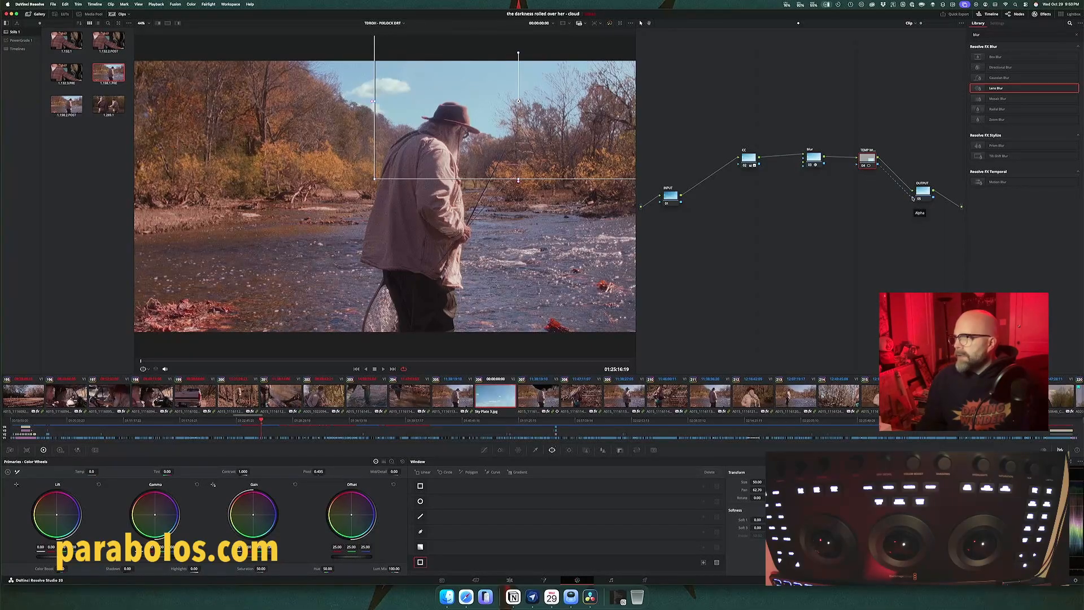
pyautogui.rightClick(954, 223)
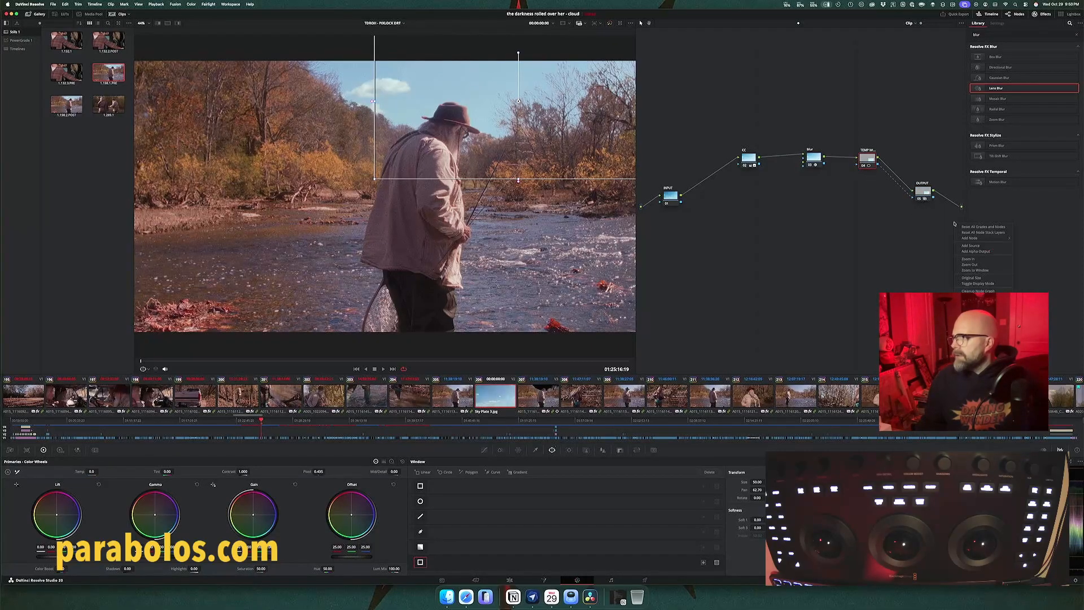
pyautogui.click(960, 251)
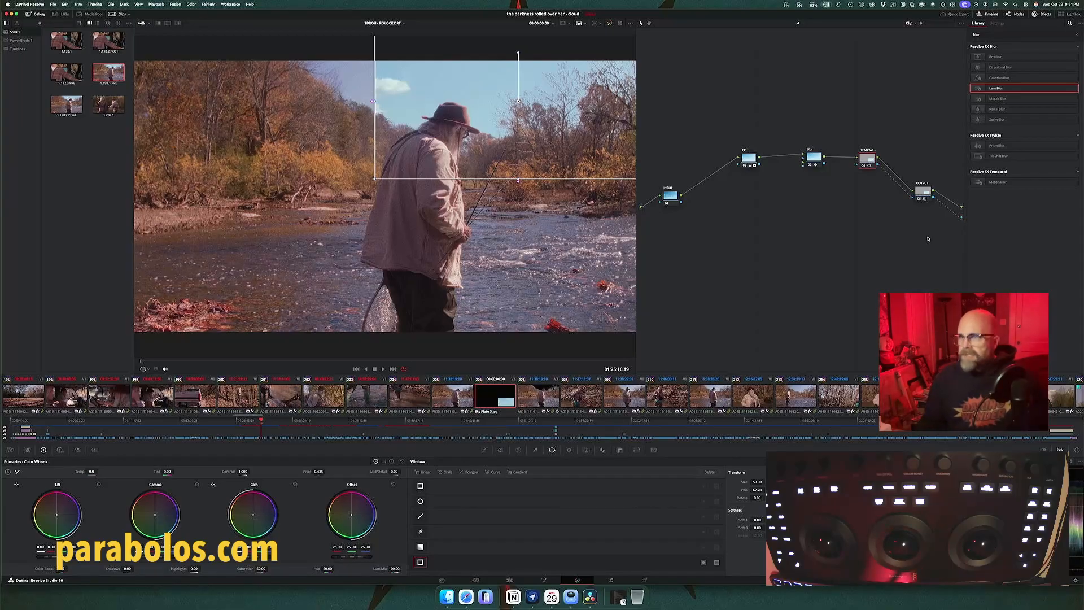
# Step: Adjust the CC node's gamma balance and blue custom curve to match the sky plate's colour to the original sky
pyautogui.scroll(8, 389, 124)
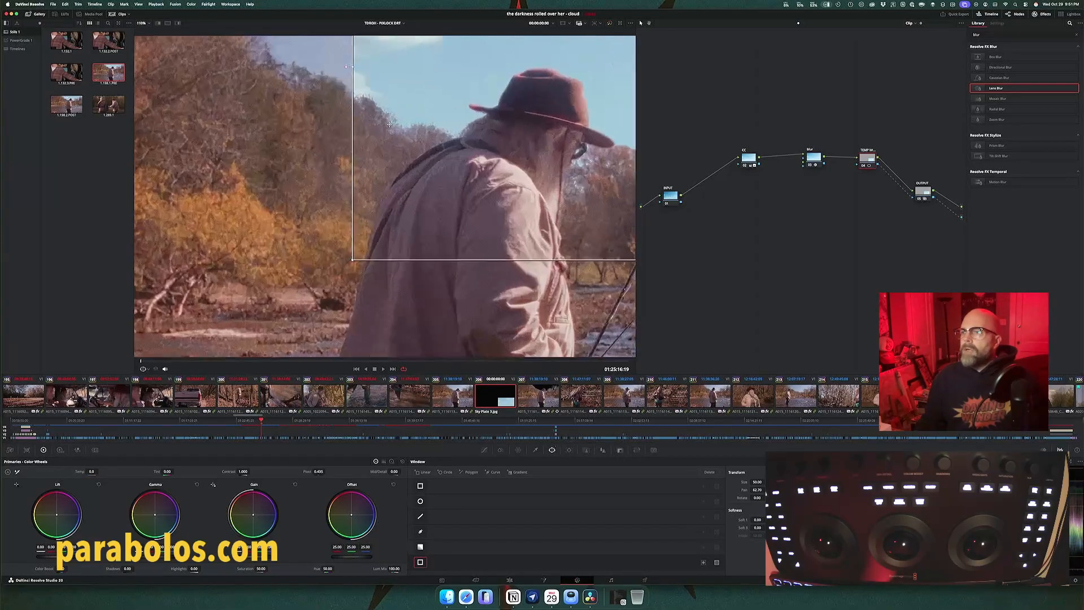
pyautogui.scroll(-3, 389, 124)
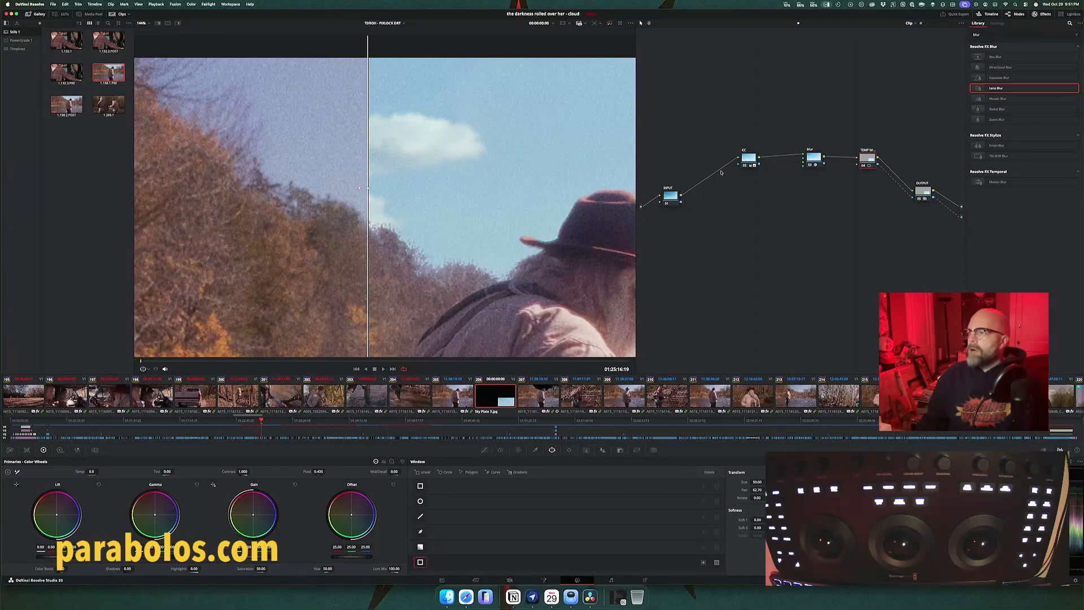
pyautogui.click(749, 161)
pyautogui.moveTo(749, 160); pyautogui.dragTo(734, 159)
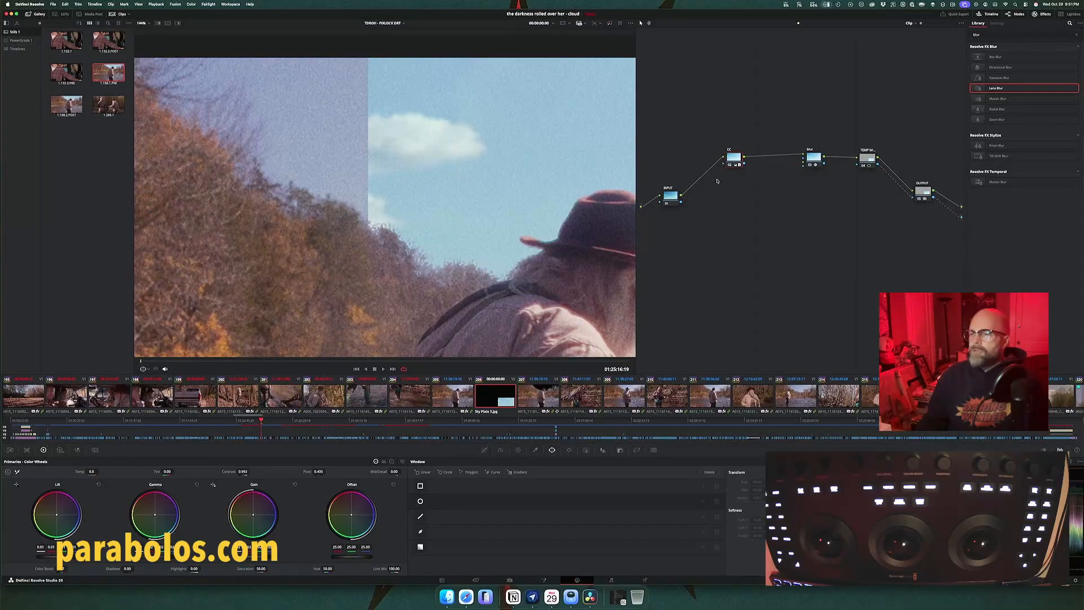
pyautogui.click(484, 451)
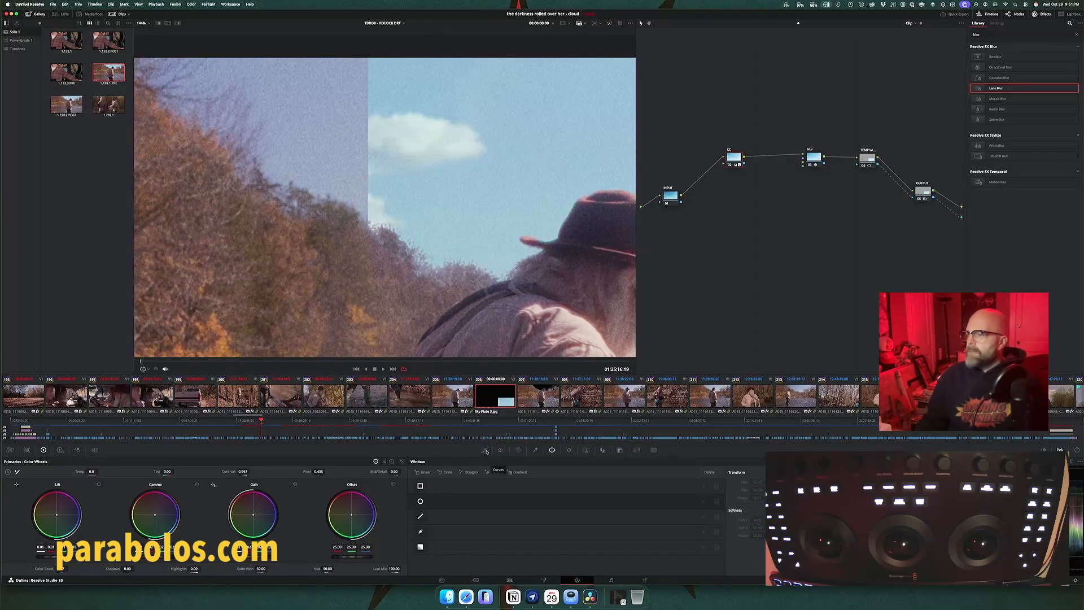
pyautogui.click(790, 471)
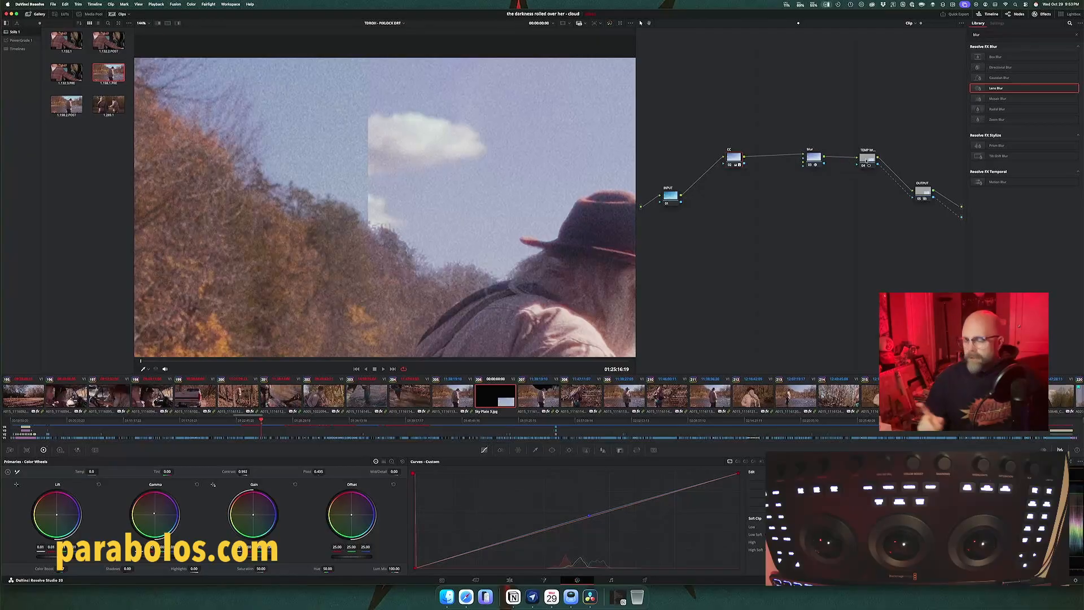
# Step: Disable and re-enable the TEMP node repeatedly to compare the sky plate's colour and grain with the original sky
pyautogui.click(869, 160)
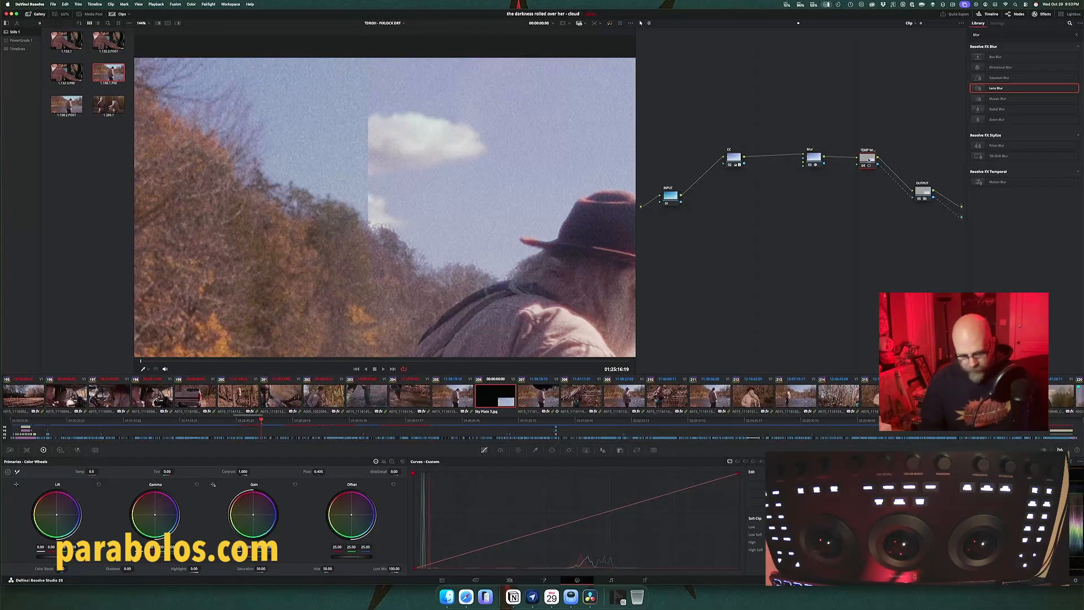
pyautogui.hotkey('ctrl', 'd')
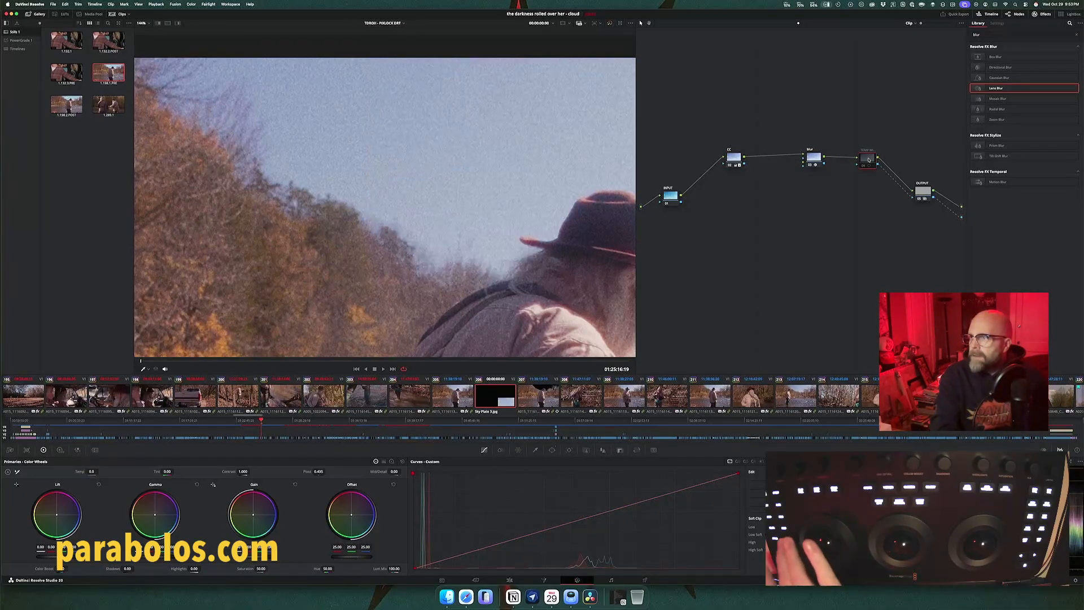
pyautogui.hotkey('ctrl', 'd')
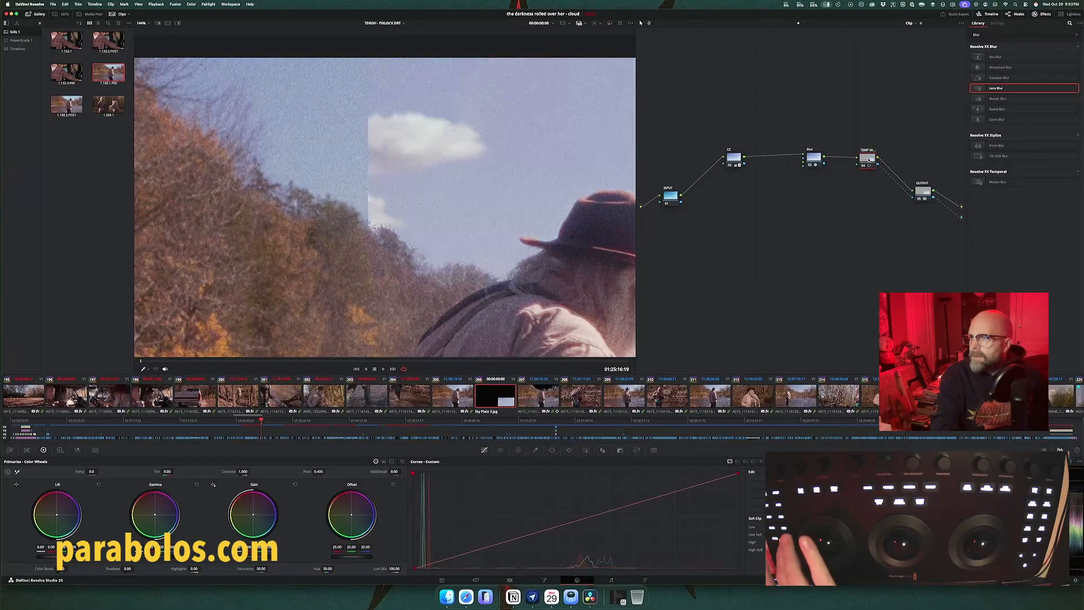
pyautogui.hotkey('ctrl', 'd')
pyautogui.hotkey('ctrl', 'd')
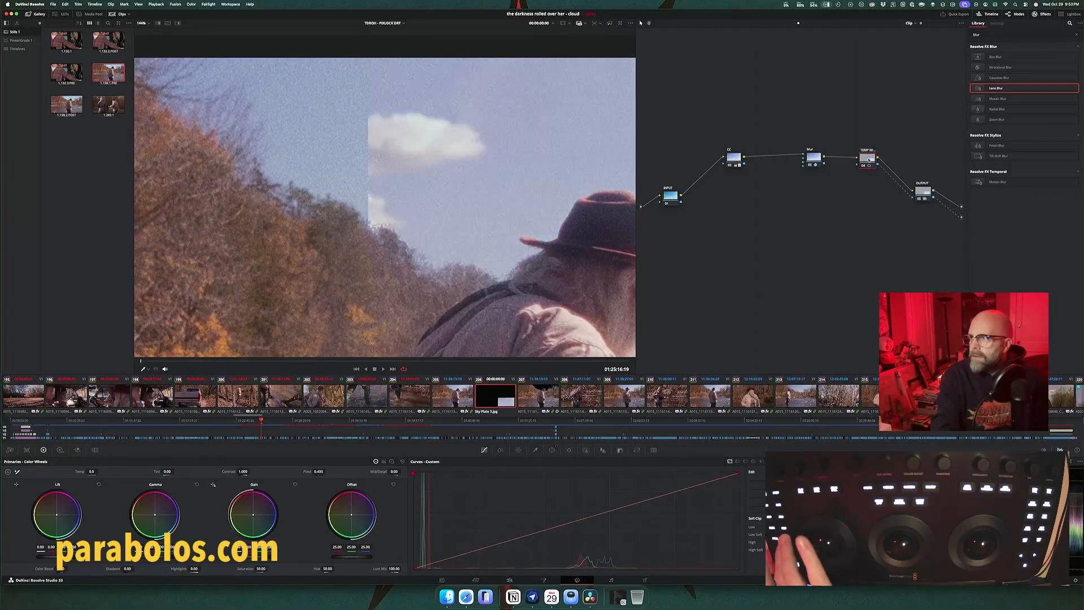
pyautogui.hotkey('ctrl', 'd')
pyautogui.hotkey('ctrl', 'd')
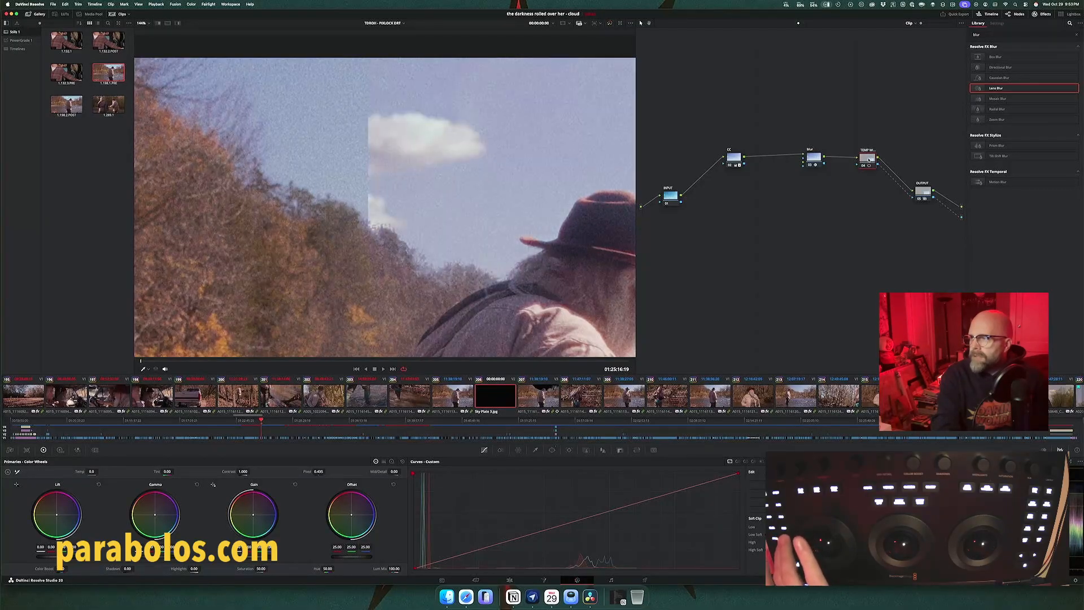
pyautogui.hotkey('ctrl', 'd')
pyautogui.hotkey('ctrl', 'd')
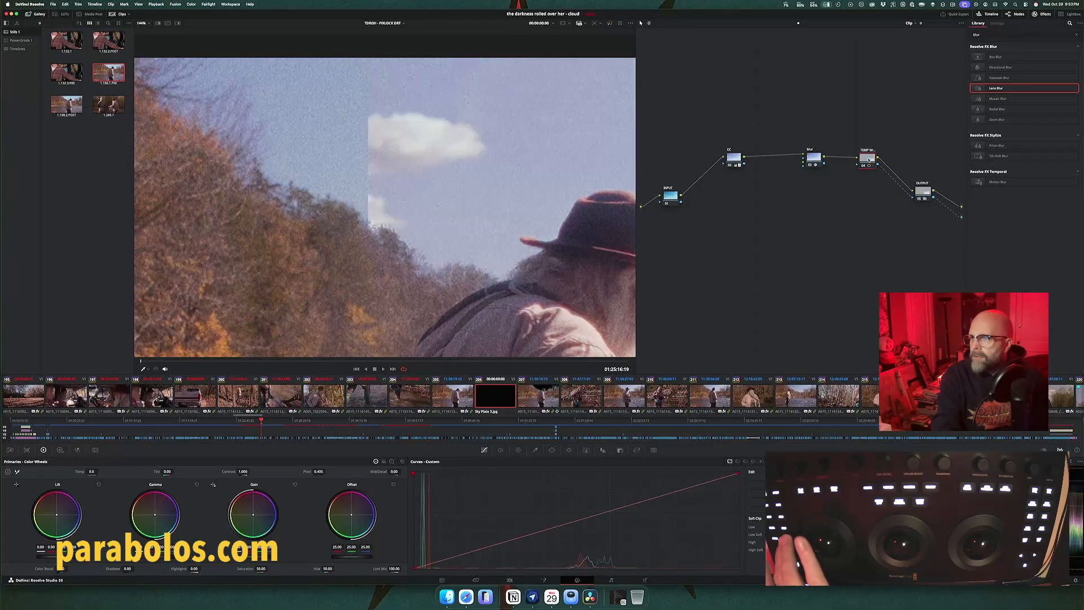
pyautogui.hotkey('ctrl', 'd')
pyautogui.hotkey('ctrl', 'd')
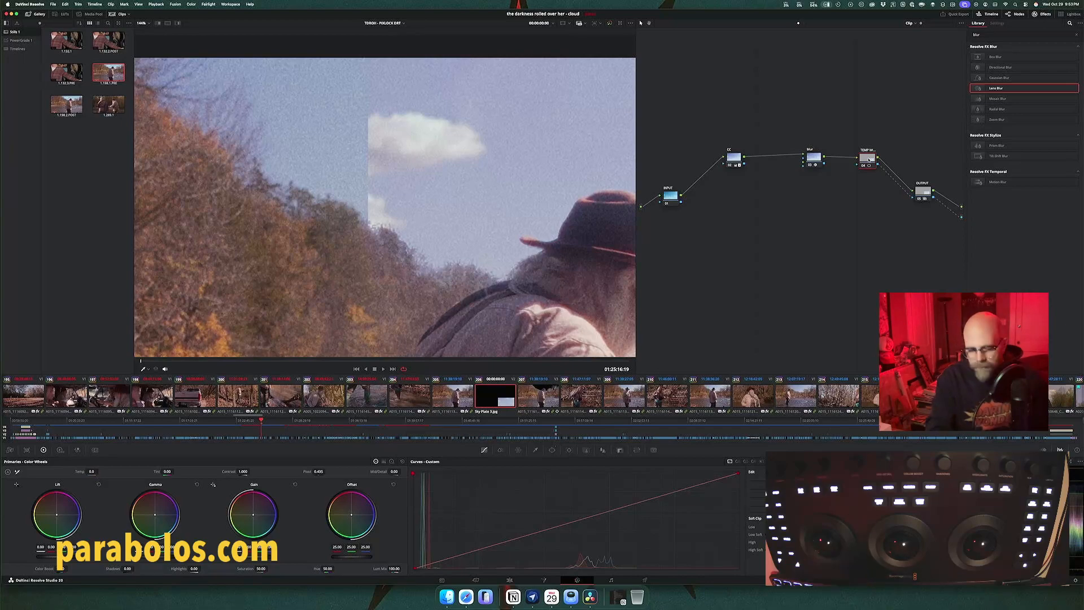
pyautogui.hotkey('ctrl', 'd')
pyautogui.hotkey('ctrl', 'd')
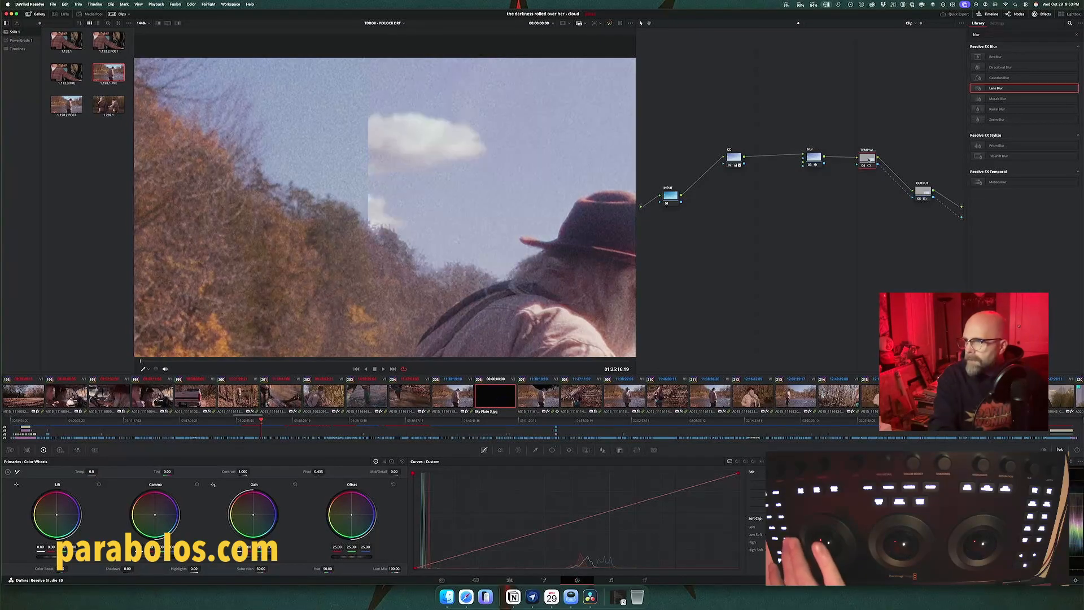
pyautogui.hotkey('ctrl', 'd')
pyautogui.hotkey('ctrl', 'd')
pyautogui.hotkey('ctrl', 'd')
pyautogui.hotkey('ctrl', 'd')
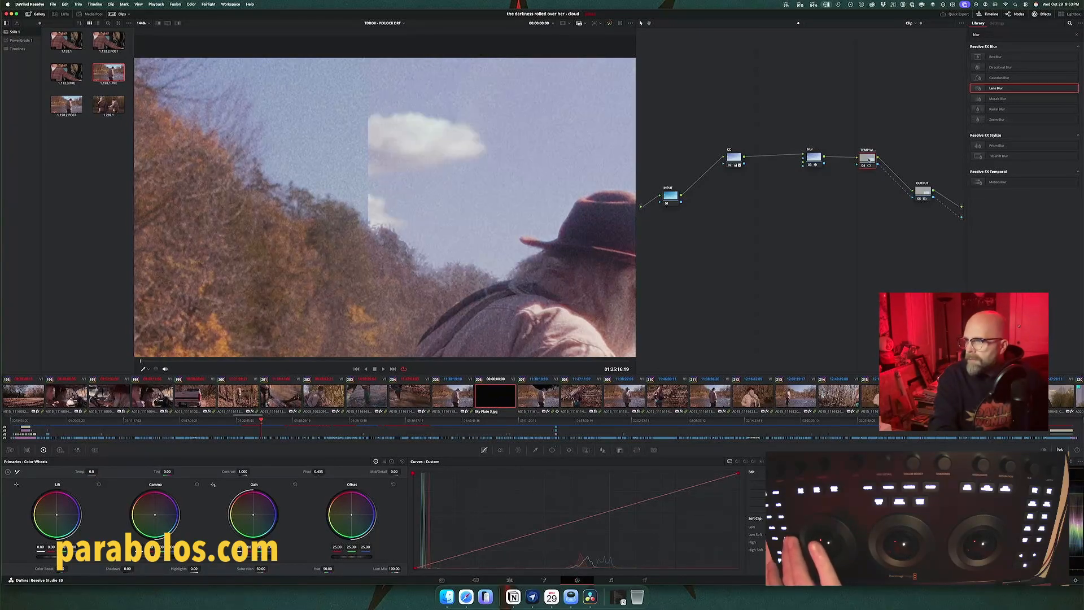
pyautogui.hotkey('ctrl', 'd')
pyautogui.hotkey('ctrl', 'd')
pyautogui.hotkey('ctrl', 'd')
pyautogui.hotkey('ctrl', 'd')
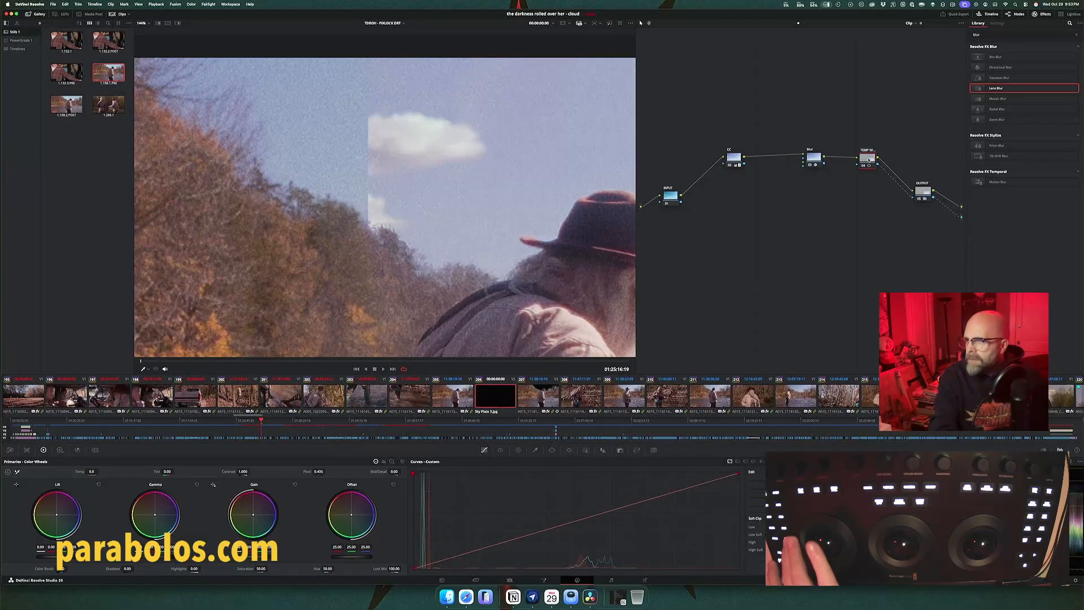
pyautogui.hotkey('ctrl', 'd')
pyautogui.hotkey('ctrl', 'd')
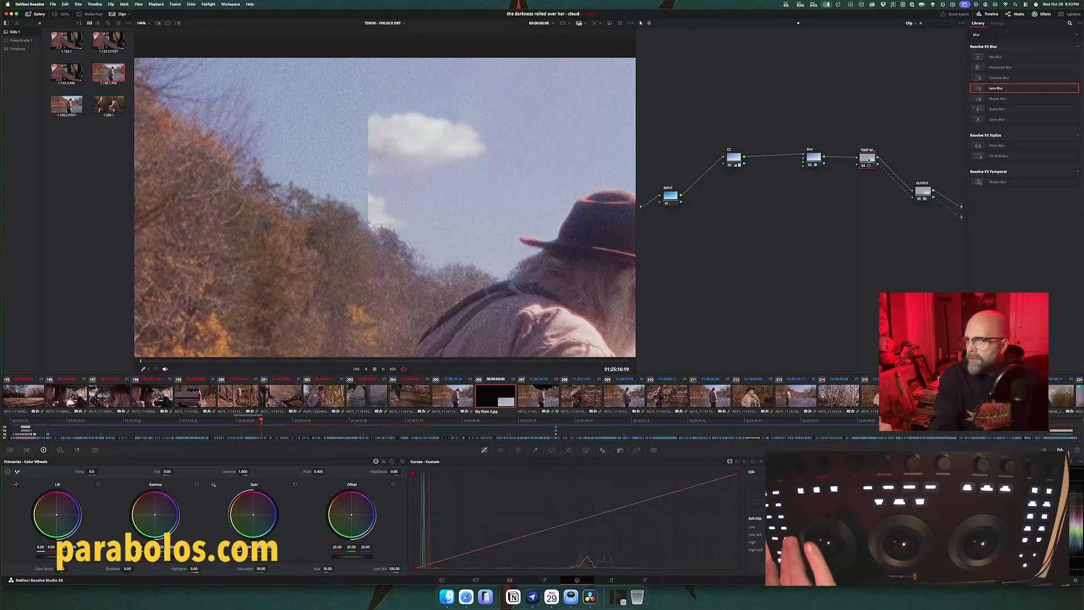
pyautogui.hotkey('ctrl', 'd')
pyautogui.hotkey('ctrl', 'd')
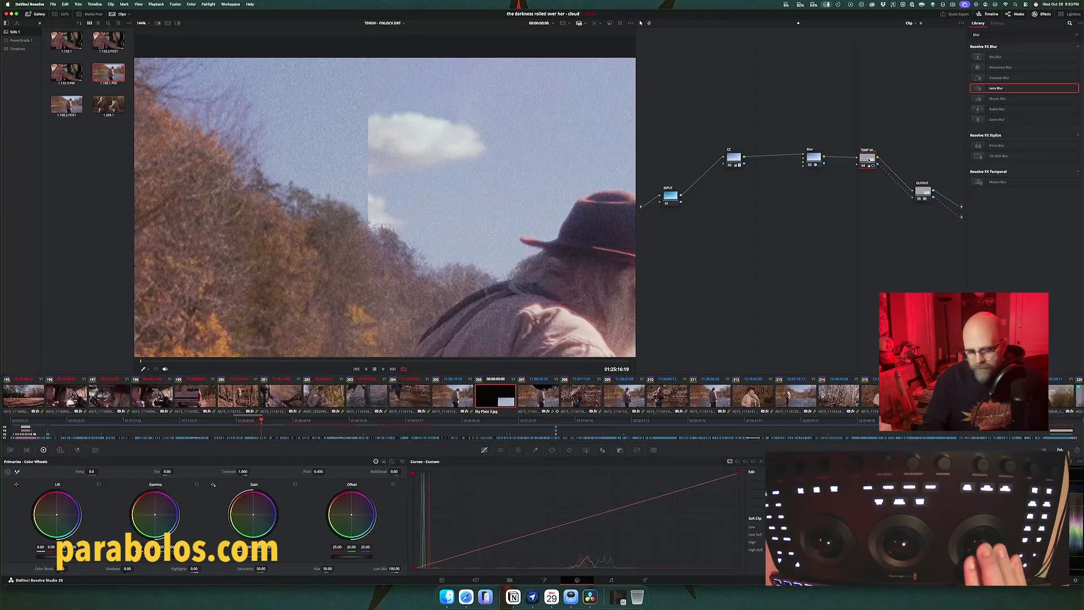
pyautogui.press('super+d')
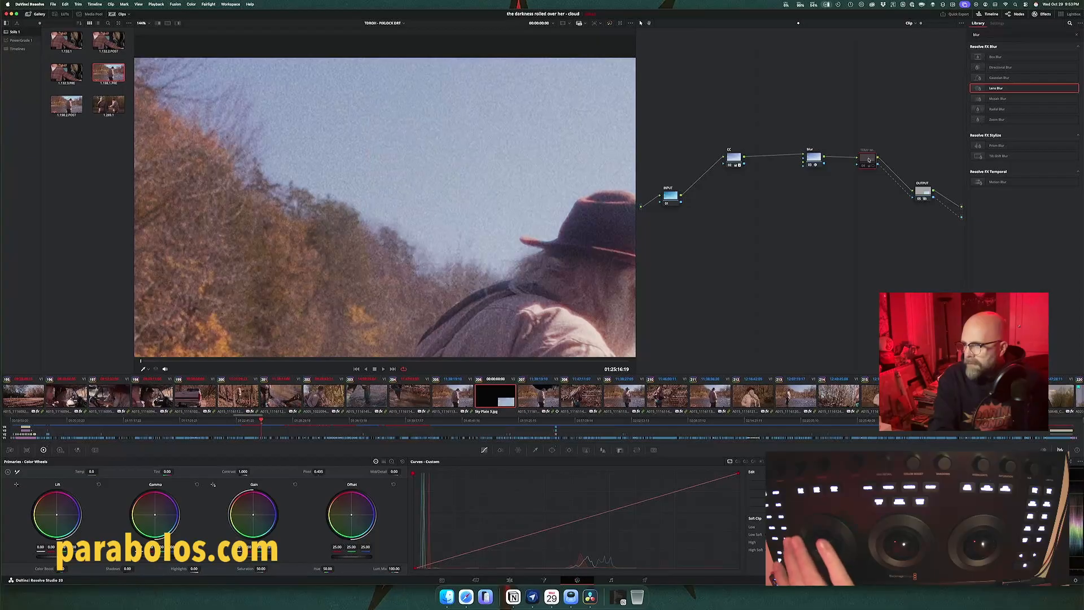
pyautogui.press('super+d')
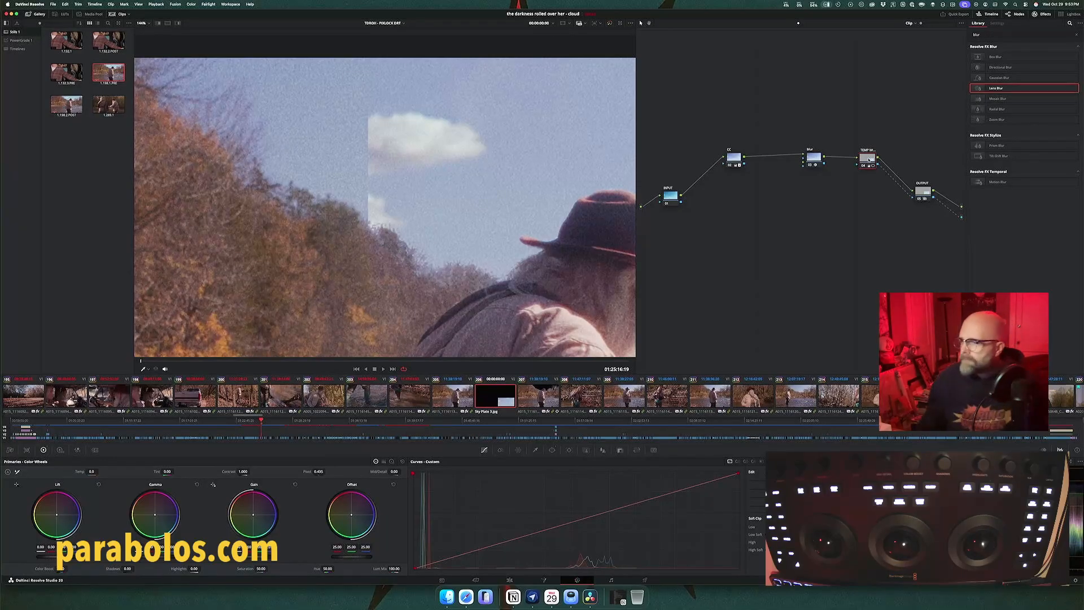
# Step: Try inverting the TEMP node's window to swap which side of the frame shows the sky plate
pyautogui.click(553, 450)
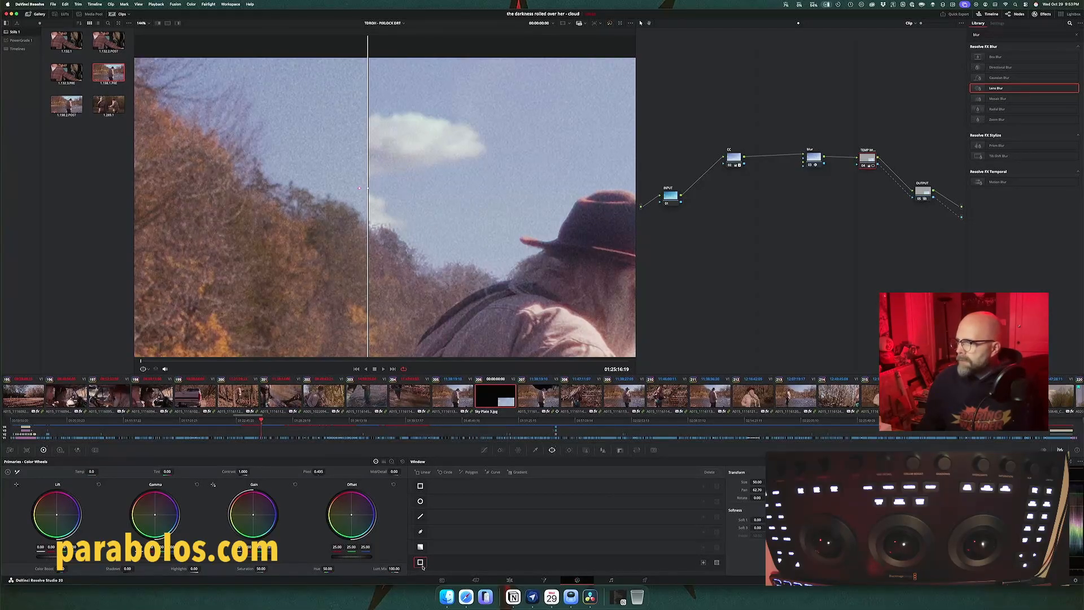
pyautogui.click(717, 563)
pyautogui.click(717, 564)
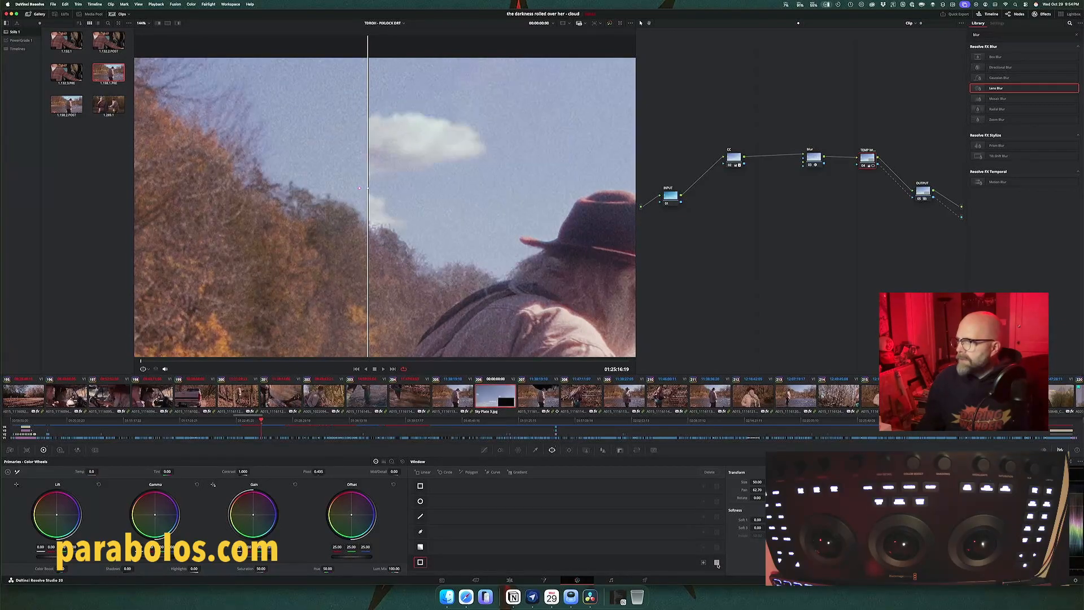
pyautogui.click(703, 563)
pyautogui.click(717, 563)
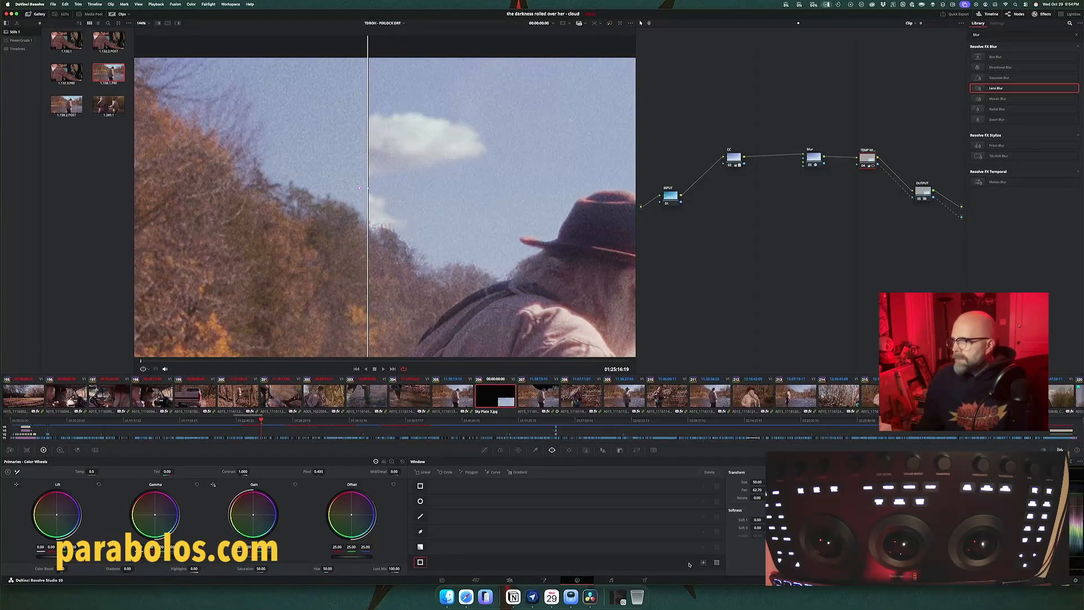
# Step: Turn off the TEMP node's window, disconnect the alpha links from TEMP and OUTPUT, and play back the full sky composite
pyautogui.click(420, 561)
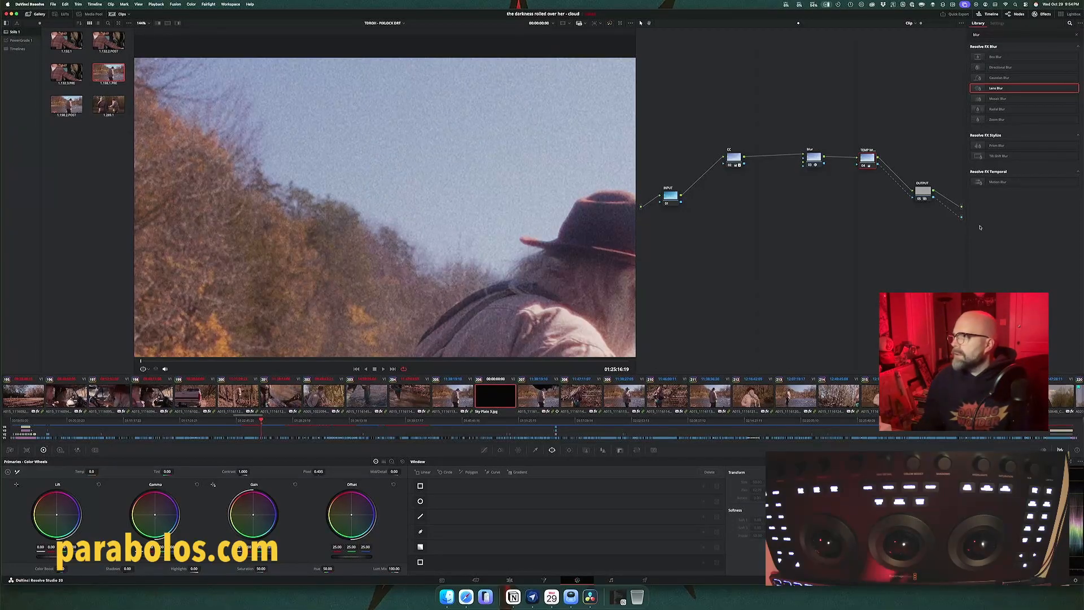
pyautogui.click(908, 194)
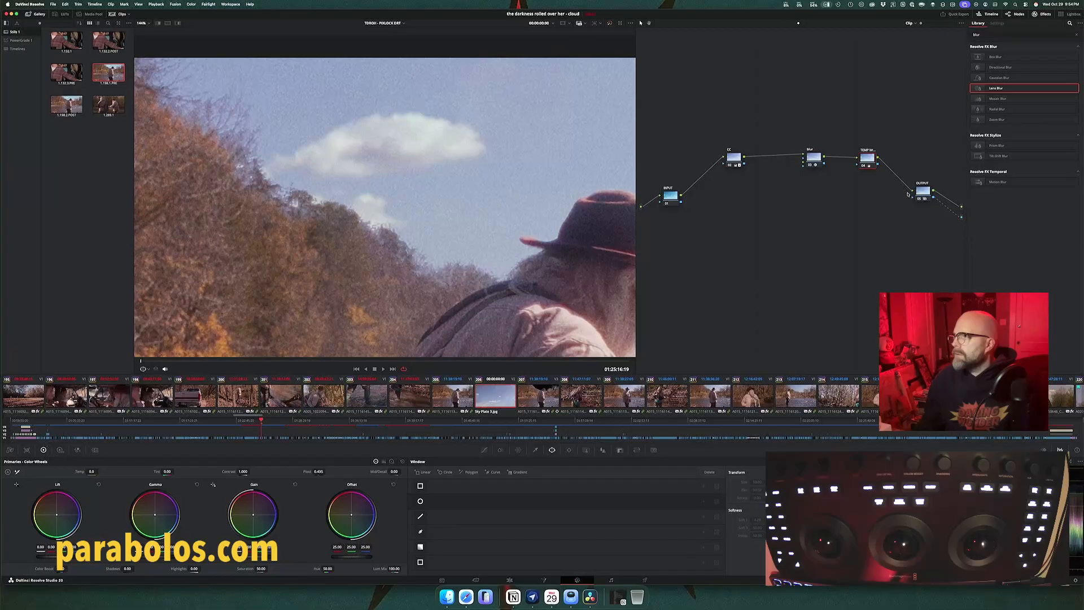
pyautogui.click(954, 215)
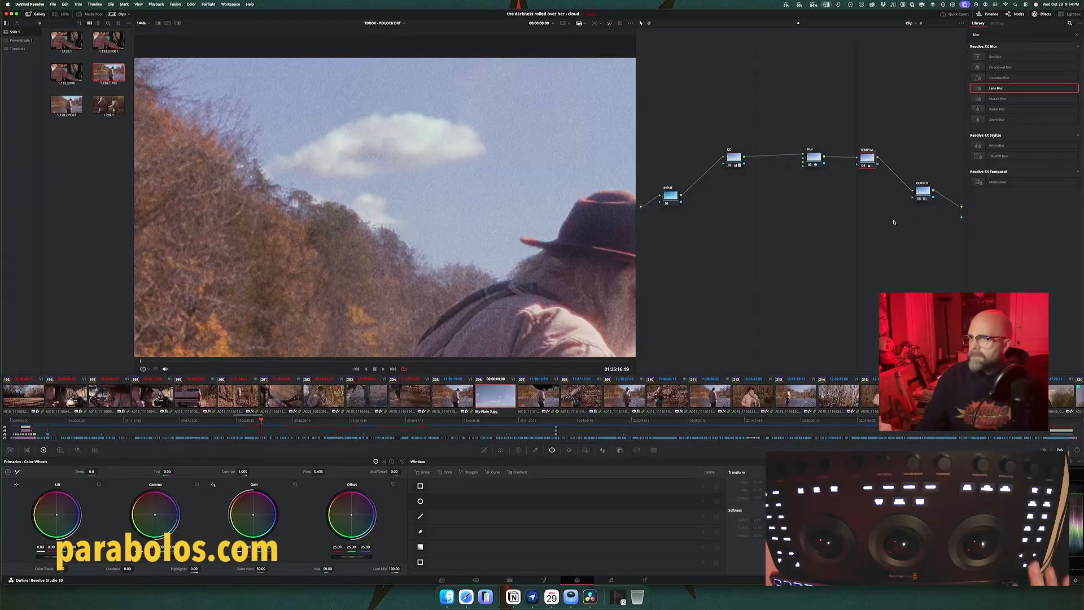
pyautogui.press('space')
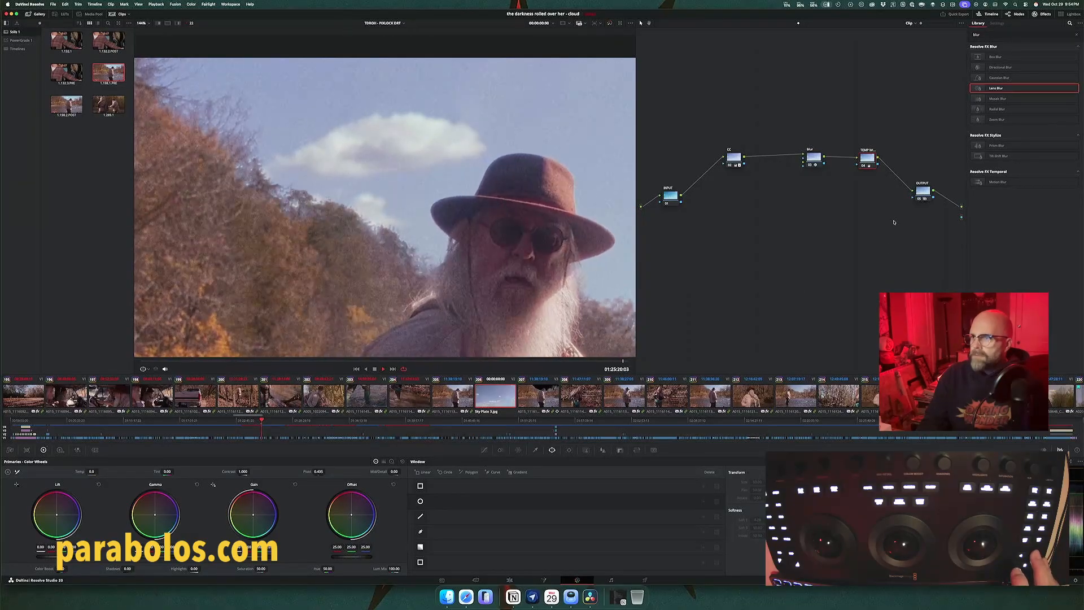
pyautogui.press('Down')
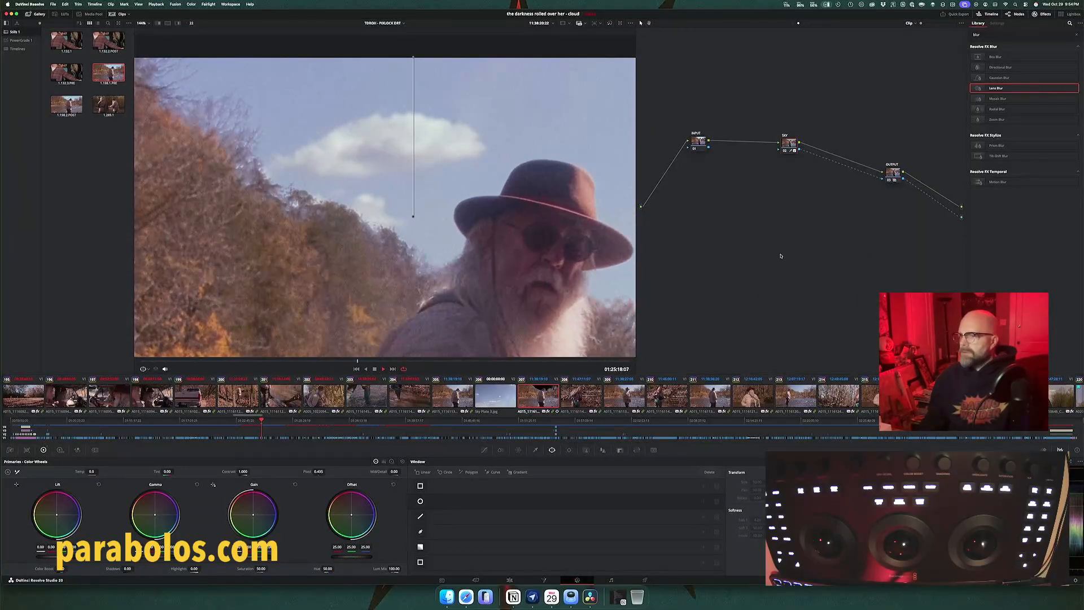
# Step: On the sky plate clip, reconnect the alpha from TEMP through OUTPUT to the alpha output and play the shot
pyautogui.press('Up')
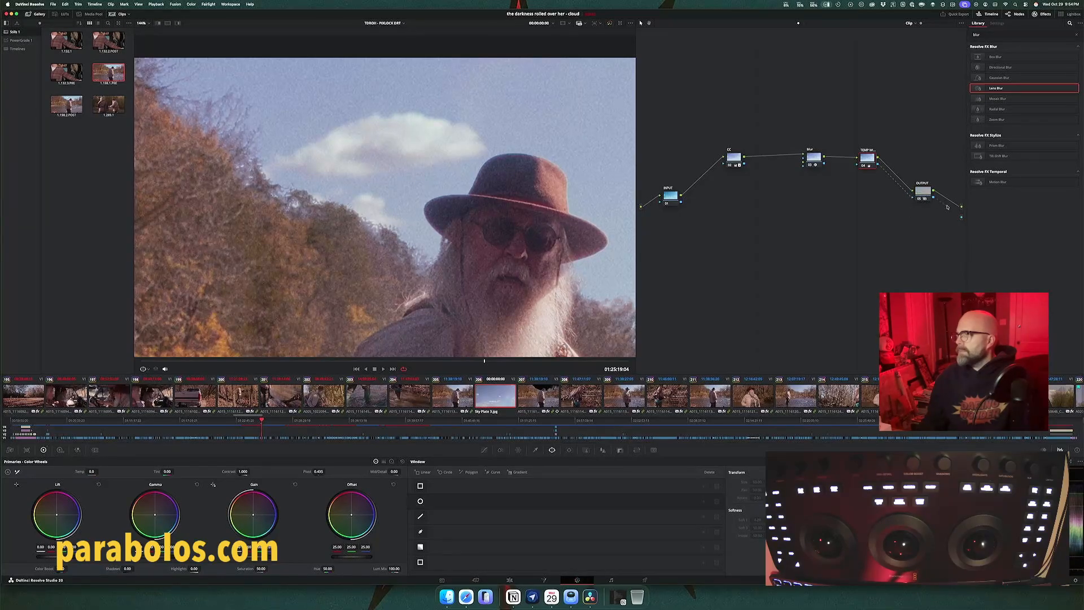
pyautogui.moveTo(958, 216); pyautogui.dragTo(960, 217)
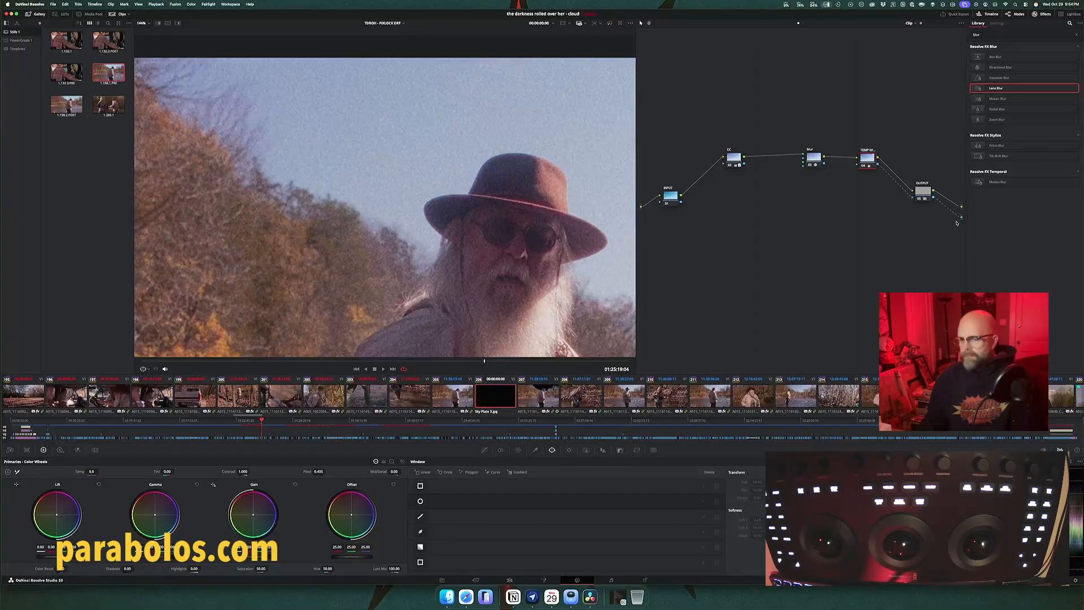
pyautogui.press('space')
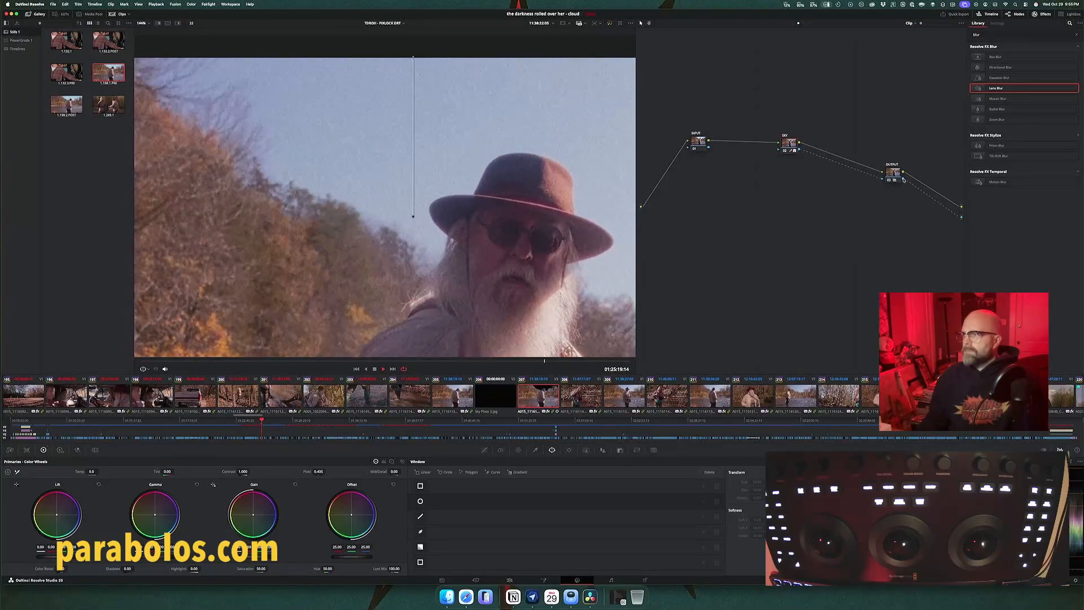
# Step: Disconnect the fisherman clip's alpha links and play it back, then reconnect SKY's alpha through OUTPUT to the alpha output
pyautogui.click(932, 200)
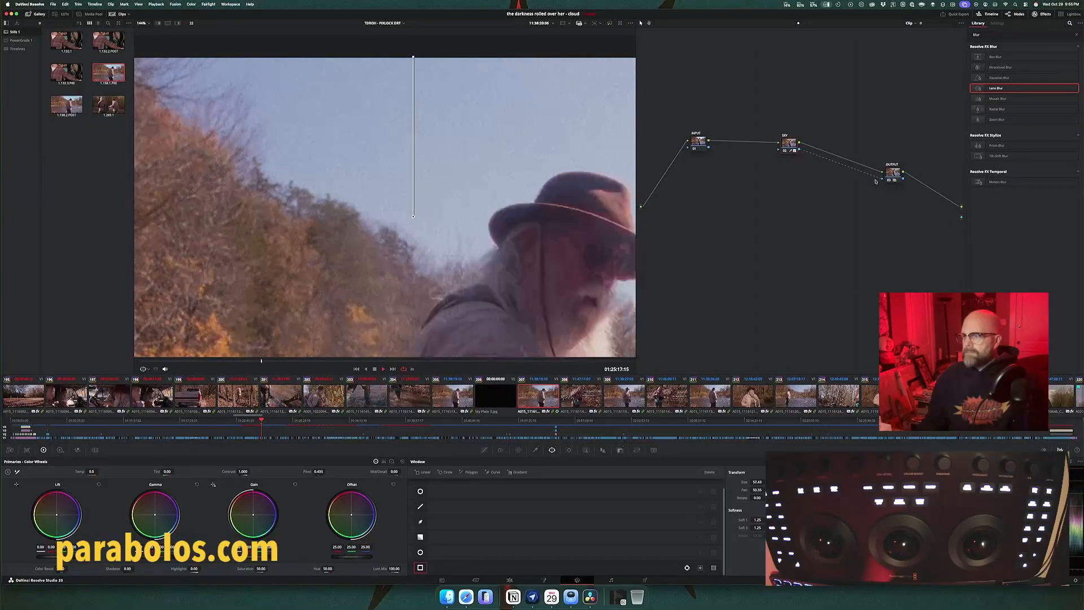
pyautogui.press('space')
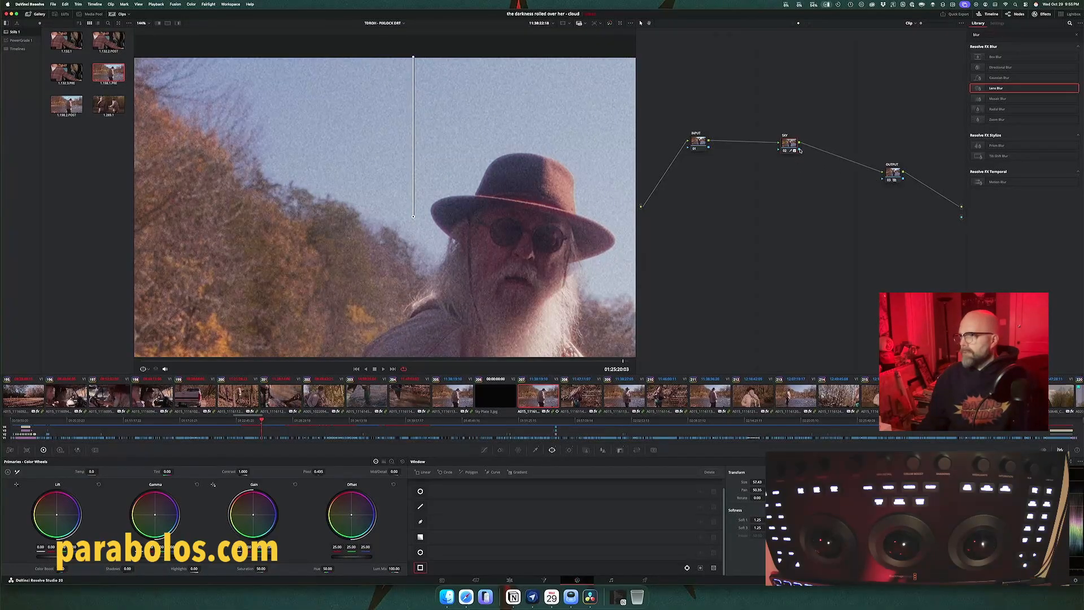
pyautogui.moveTo(799, 150); pyautogui.dragTo(879, 179)
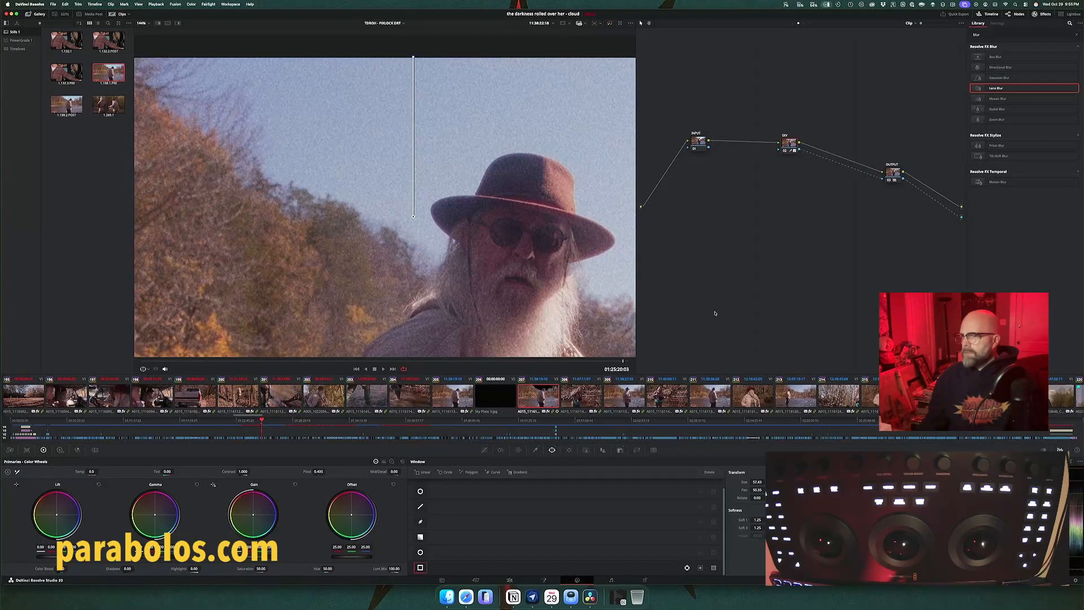
# Step: Disconnect TEMP's alpha from OUTPUT on the sky plate clip and play back the composite
pyautogui.click(499, 398)
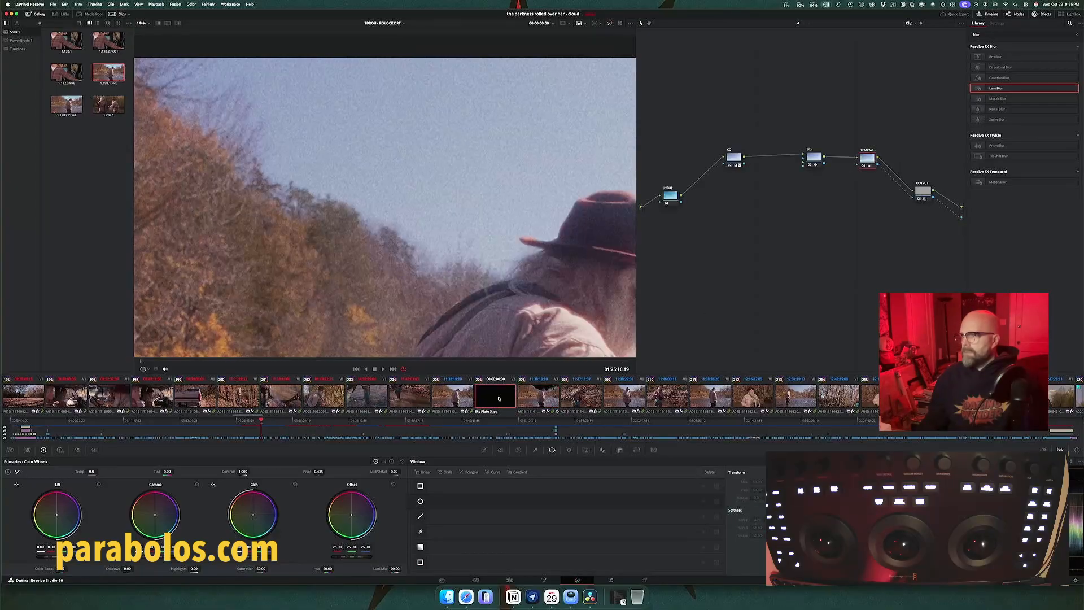
pyautogui.click(904, 191)
pyautogui.press('space')
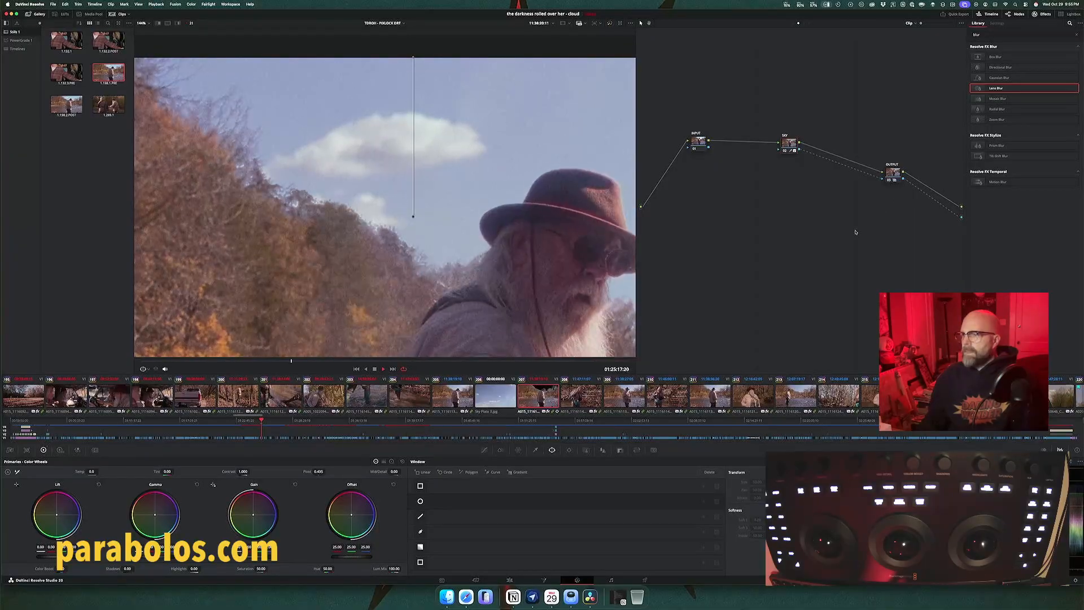
pyautogui.click(504, 391)
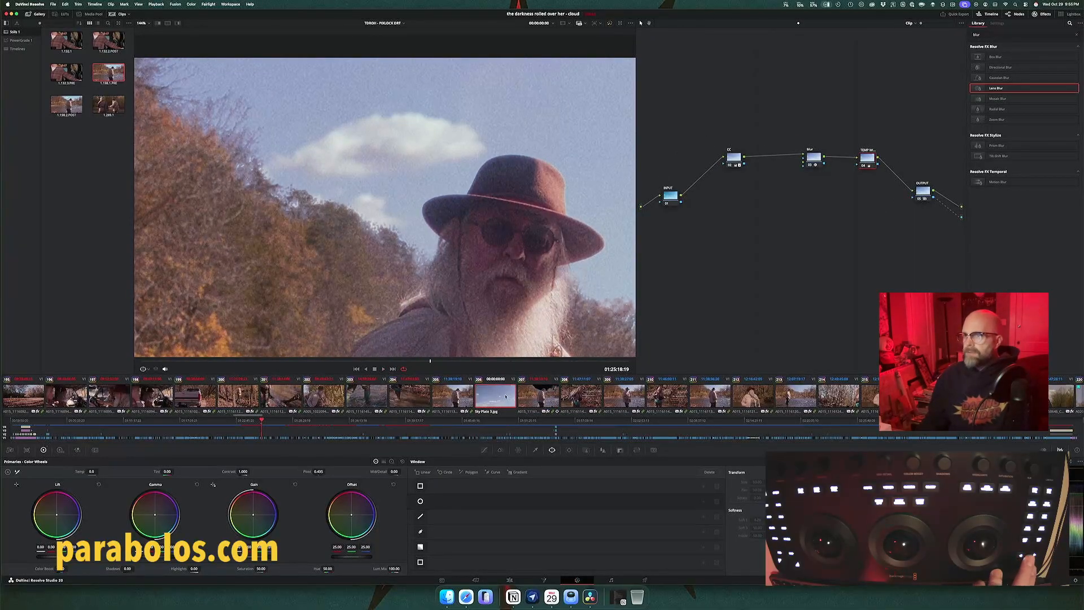
pyautogui.press('space')
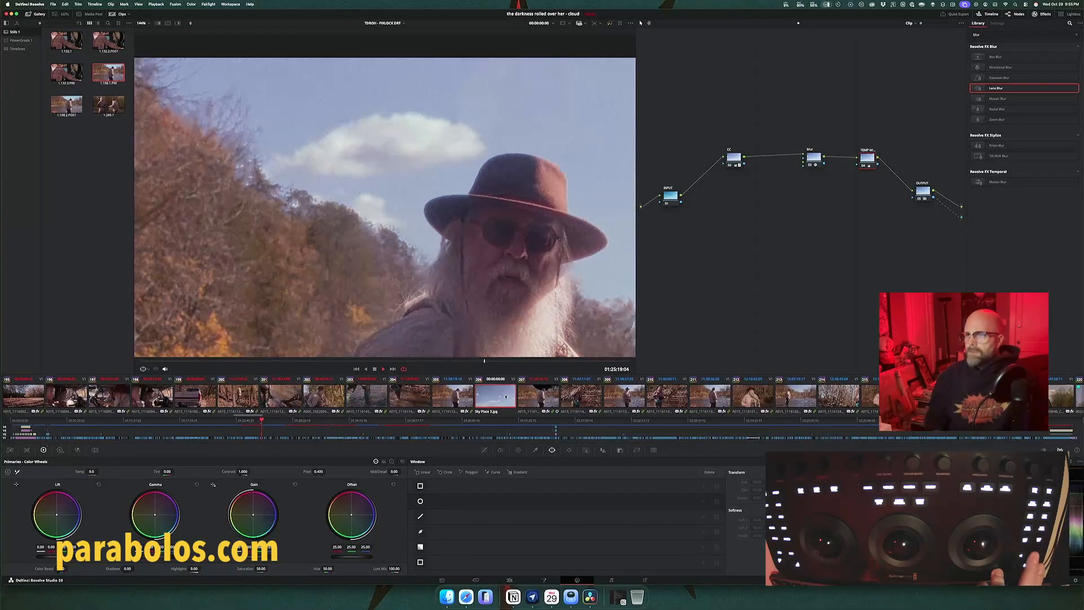
pyautogui.press('Down')
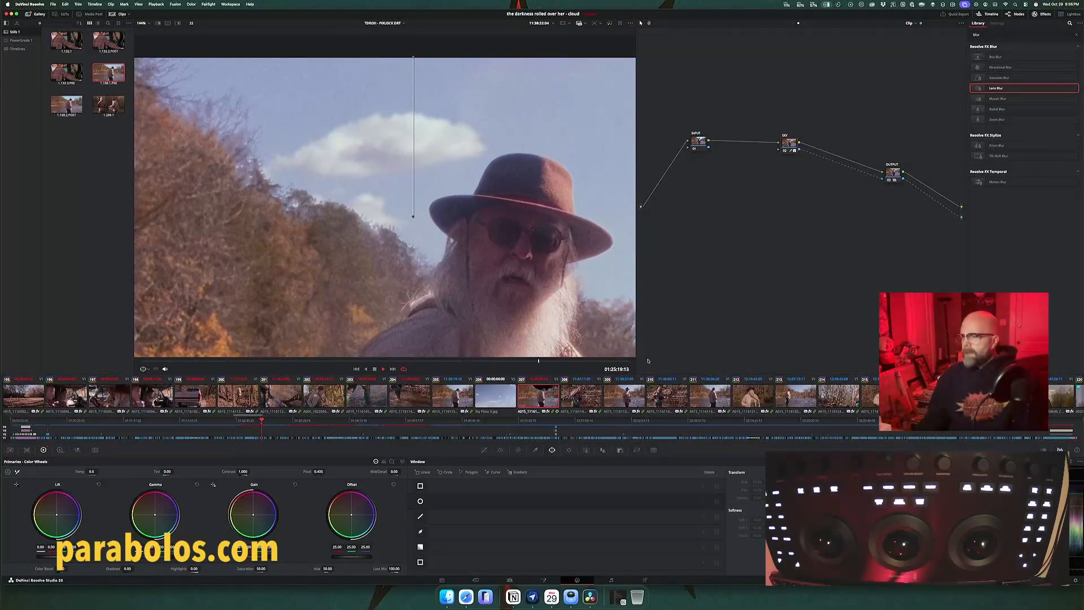
# Step: Open the fisherman clip's sky qualifier and play the shot with its key shown as a black-and-white matte
pyautogui.click(535, 450)
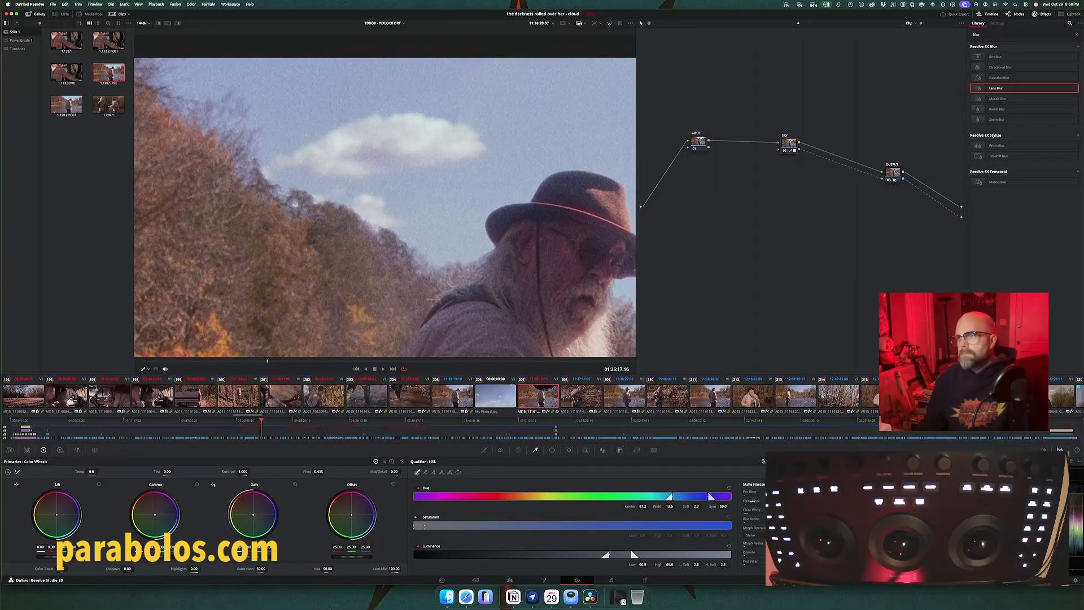
pyautogui.press('space')
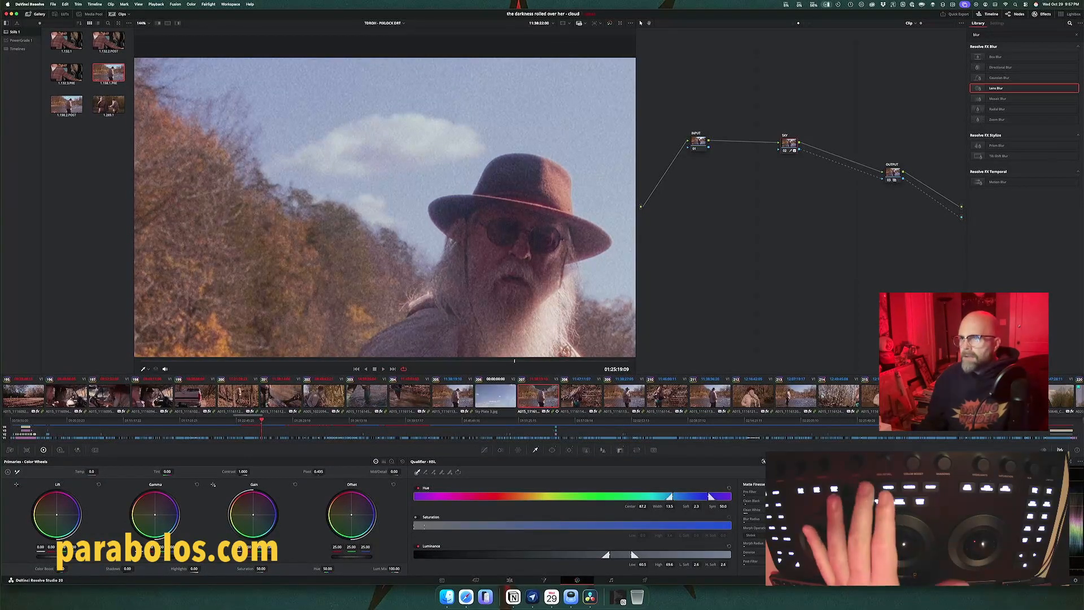
pyautogui.hotkey('shift', 'h')
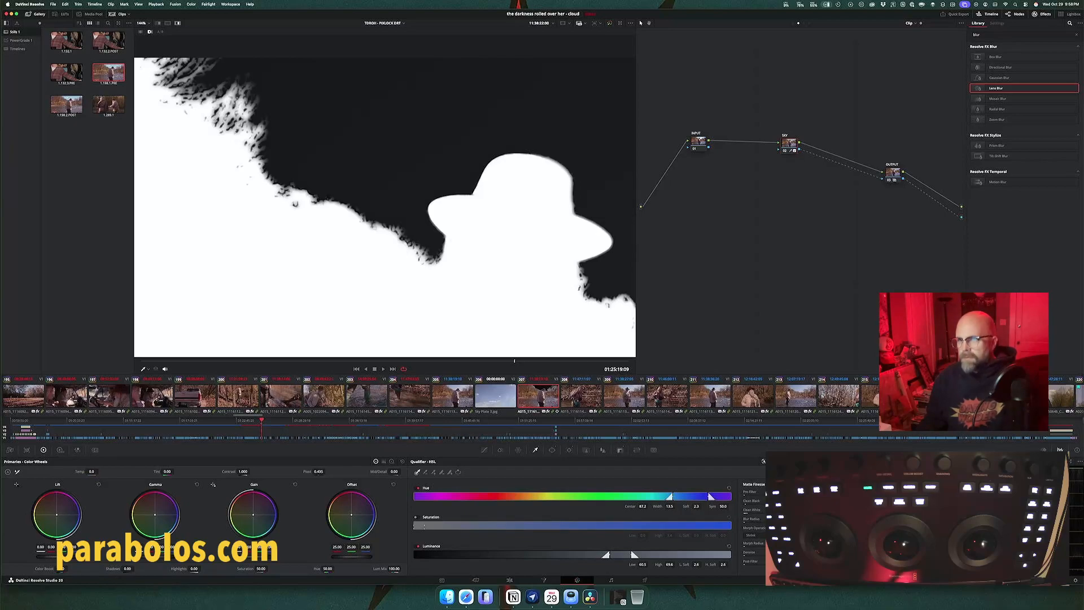
pyautogui.press('space')
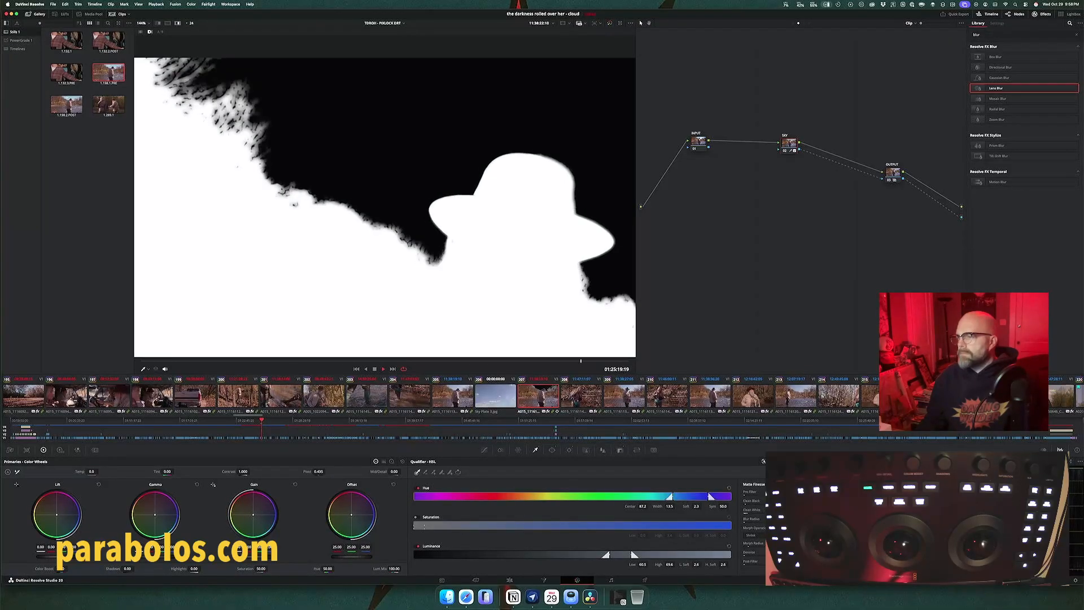
# Step: Set the sky qualifier's morph operation to Grow and play back the composite without the matte view
pyautogui.click(751, 535)
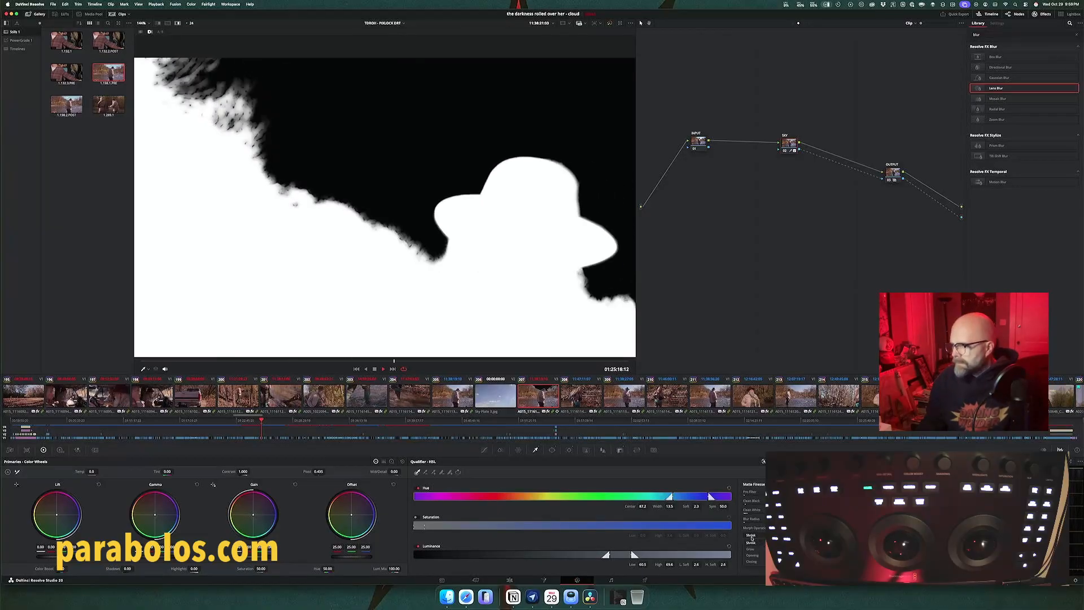
pyautogui.click(752, 549)
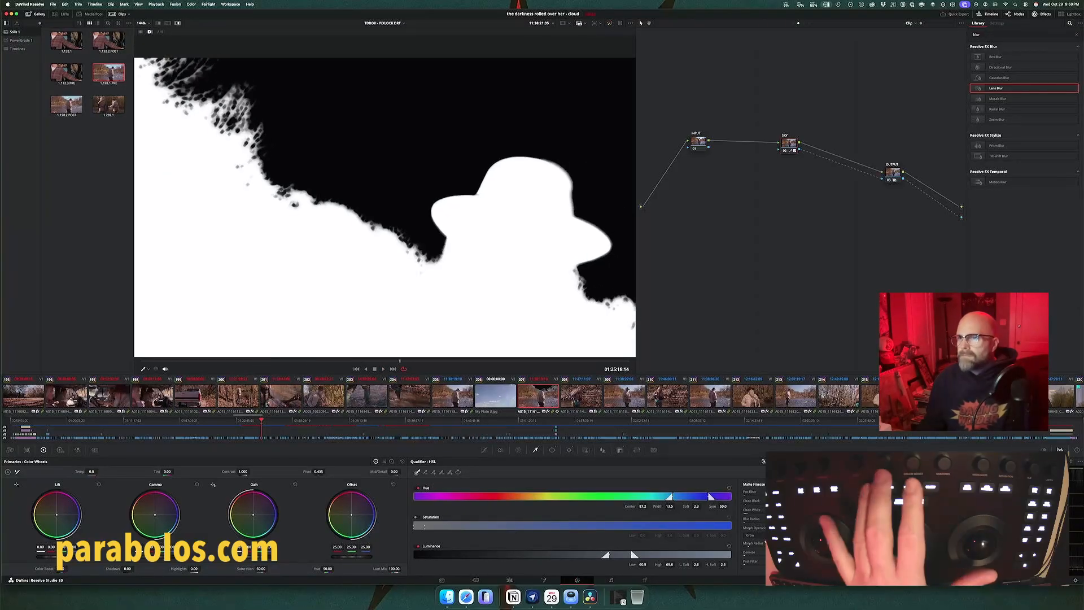
pyautogui.hotkey('shift', 'h')
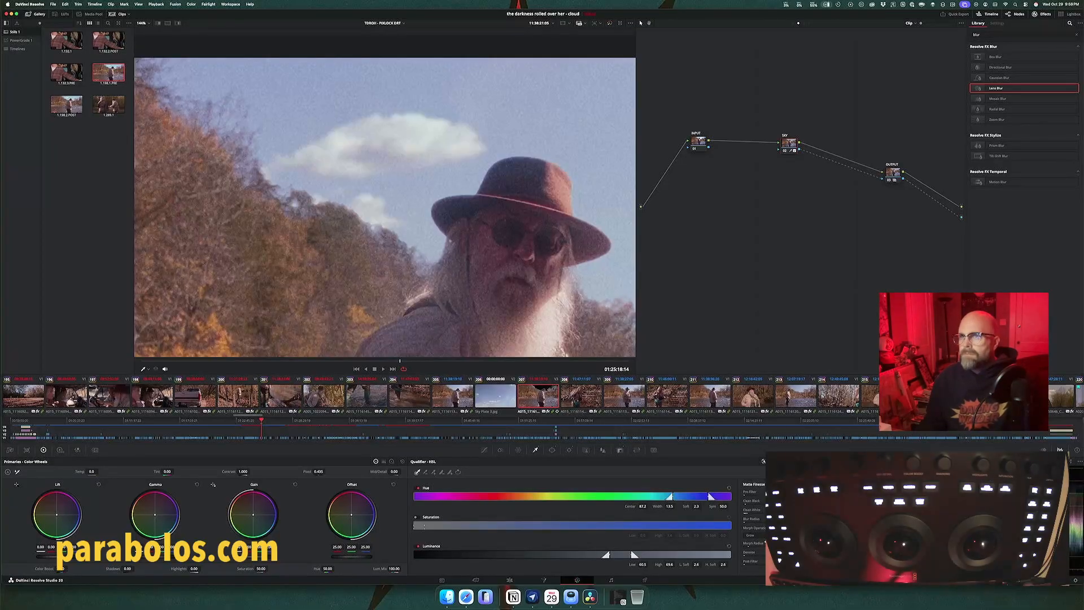
pyautogui.press('space')
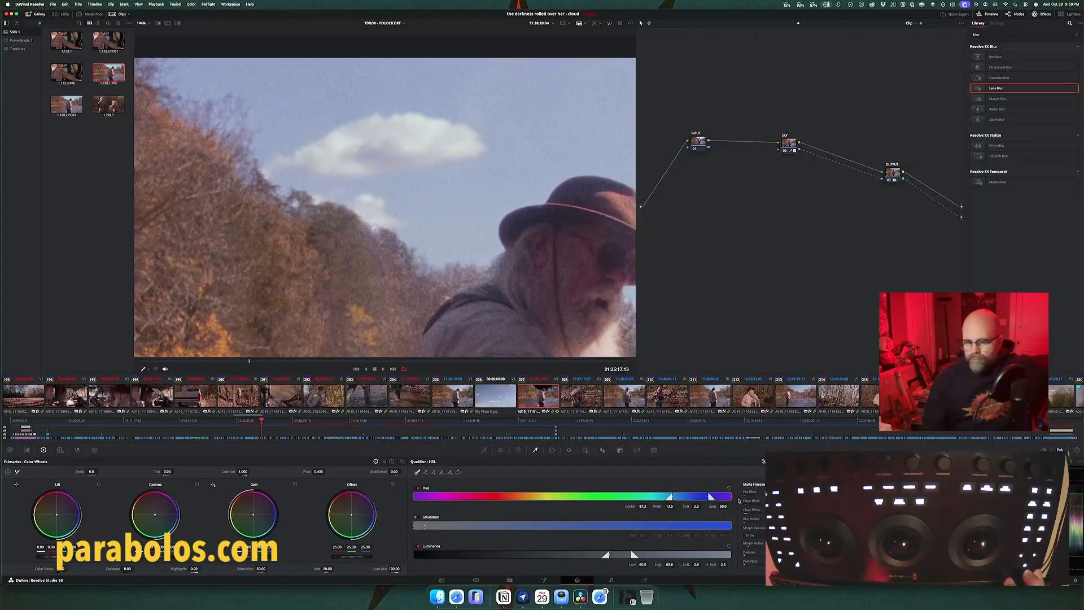
# Step: Pull the SKY node out of the image chain, feed only its alpha into OUTPUT, and select the OUTPUT node
pyautogui.hotkey('shift', 'h')
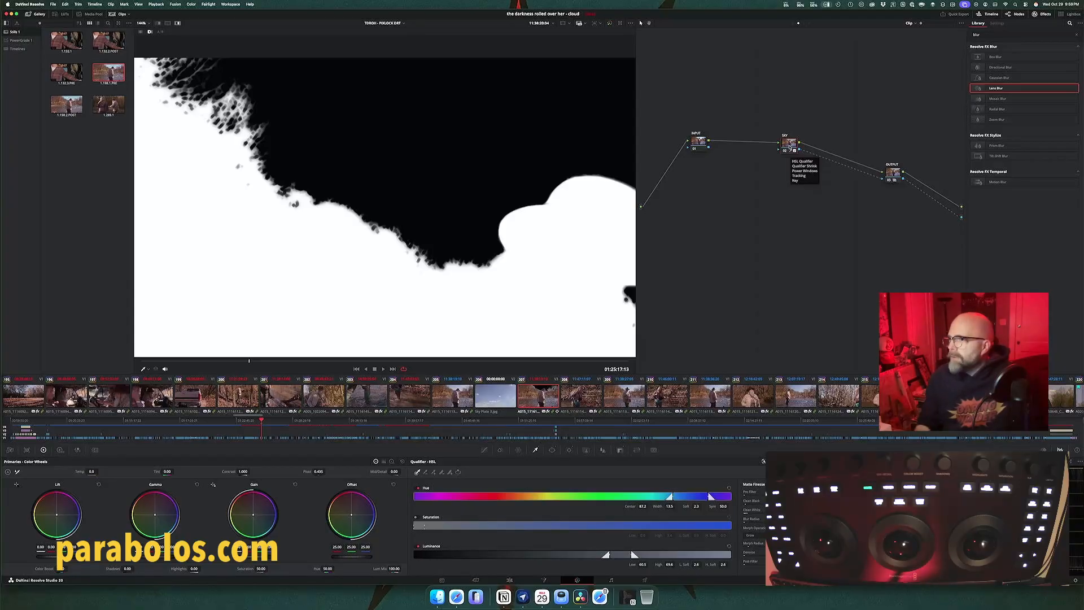
pyautogui.moveTo(789, 147); pyautogui.dragTo(757, 228)
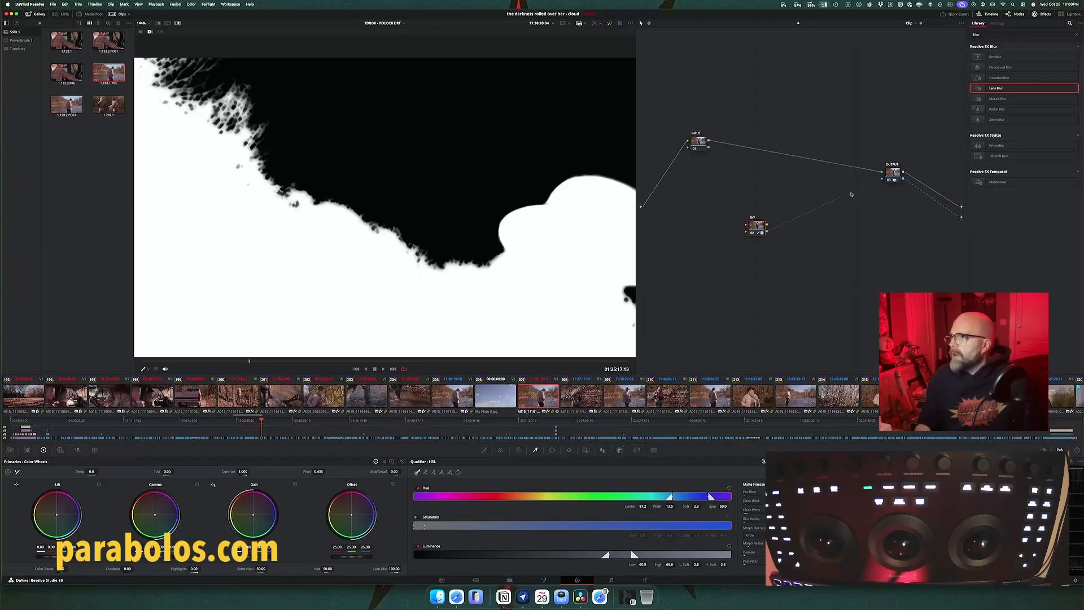
pyautogui.moveTo(767, 232); pyautogui.dragTo(881, 179)
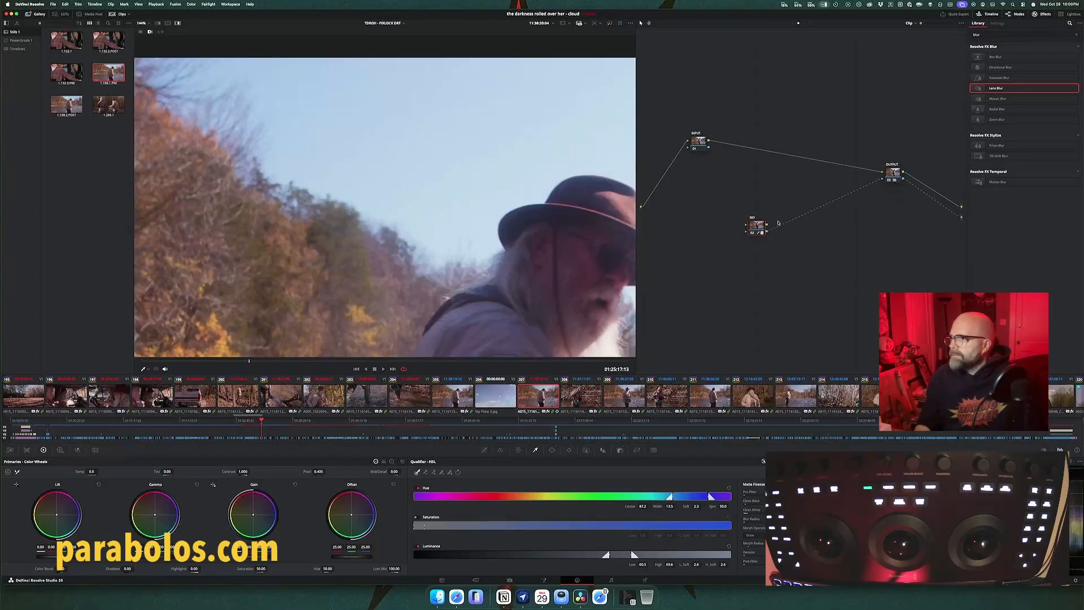
pyautogui.moveTo(756, 231); pyautogui.dragTo(786, 221)
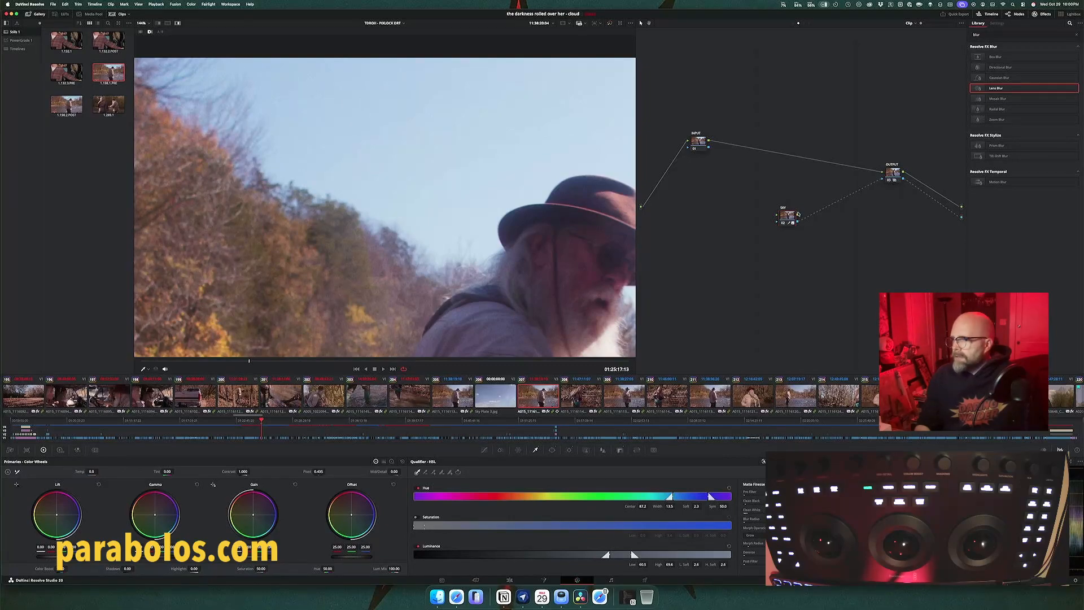
pyautogui.moveTo(831, 196); pyautogui.dragTo(820, 212)
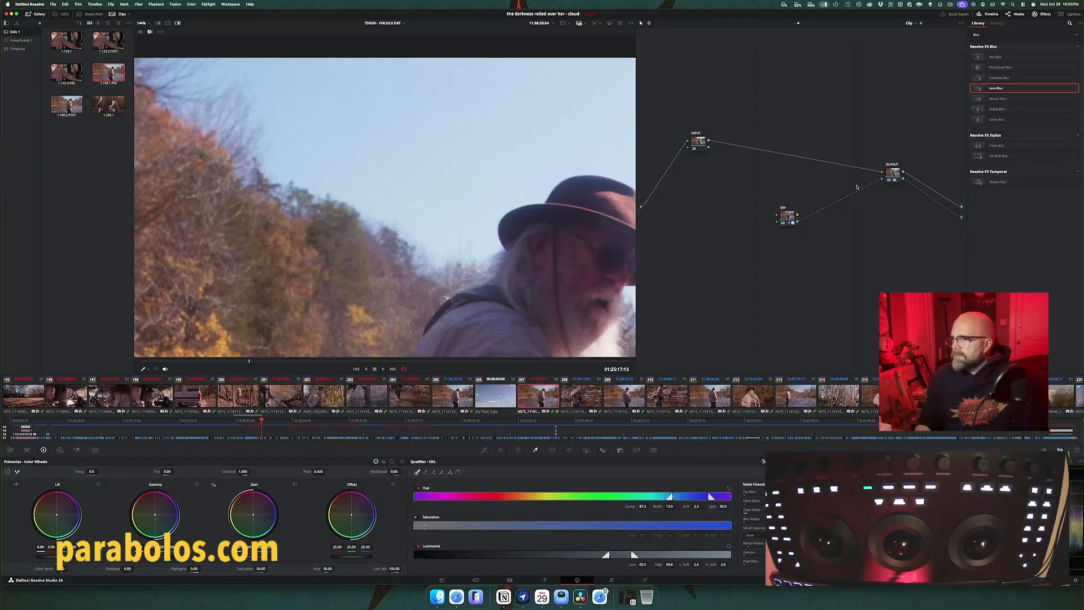
pyautogui.click(892, 175)
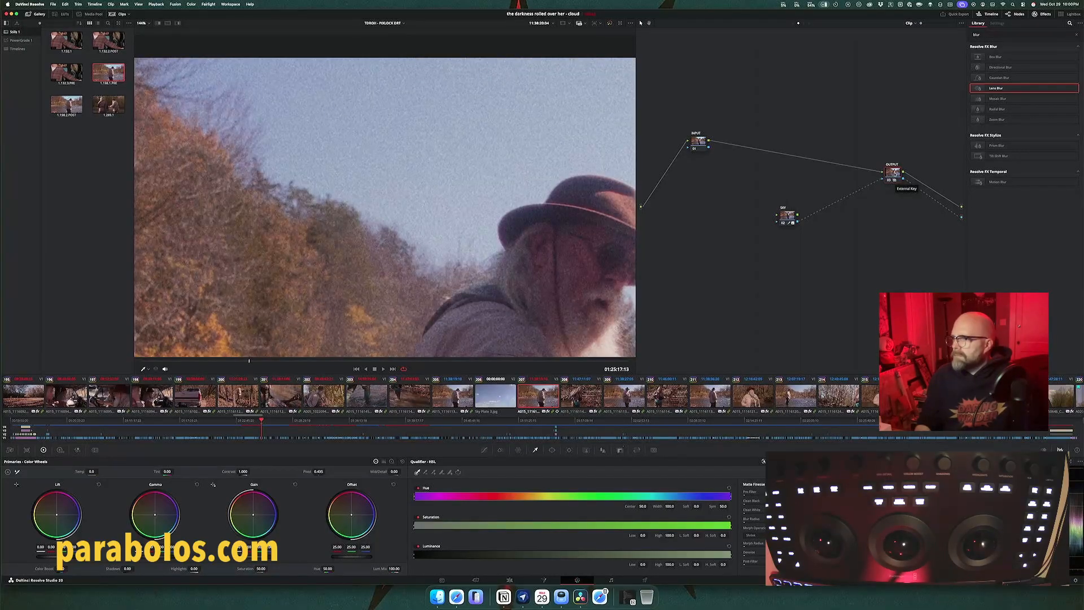
# Step: Route the SKY node's alpha directly to the alpha output, bypassing OUTPUT, and move the OUTPUT node up
pyautogui.moveTo(894, 173); pyautogui.dragTo(895, 180)
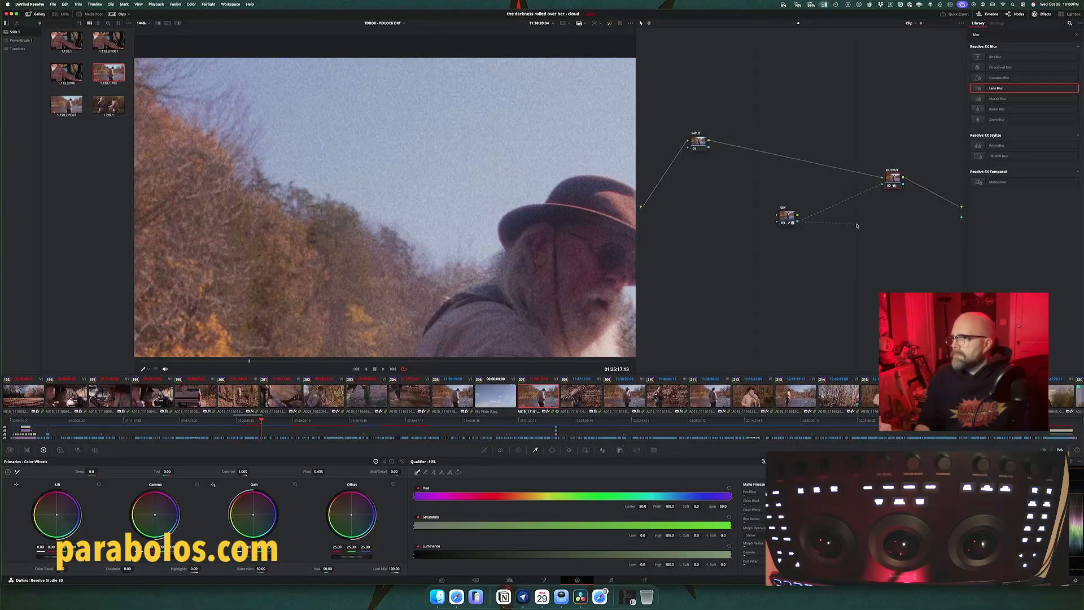
pyautogui.moveTo(945, 220); pyautogui.dragTo(957, 221)
pyautogui.moveTo(895, 180); pyautogui.dragTo(897, 162)
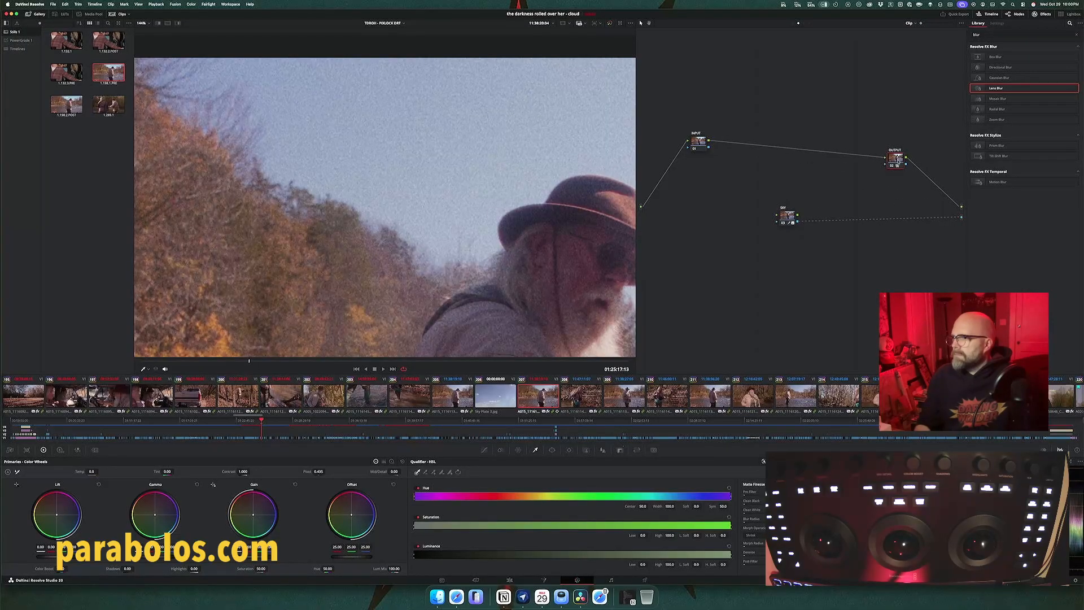
# Step: Check the OUTPUT node's key settings and reset its node grade
pyautogui.rightClick(895, 160)
pyautogui.click(893, 160)
pyautogui.rightClick(893, 160)
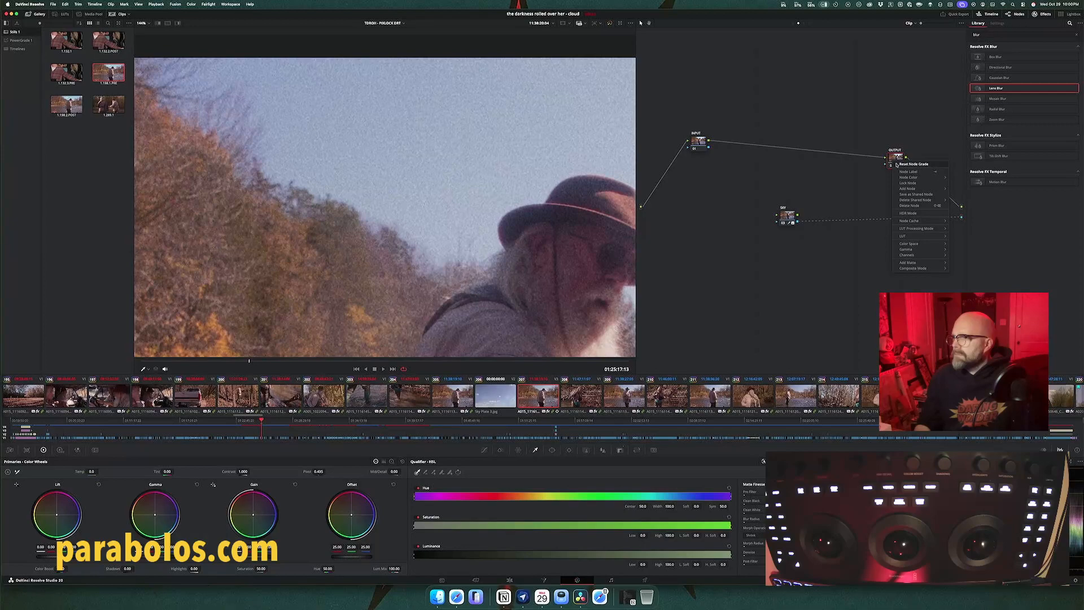
pyautogui.click(888, 179)
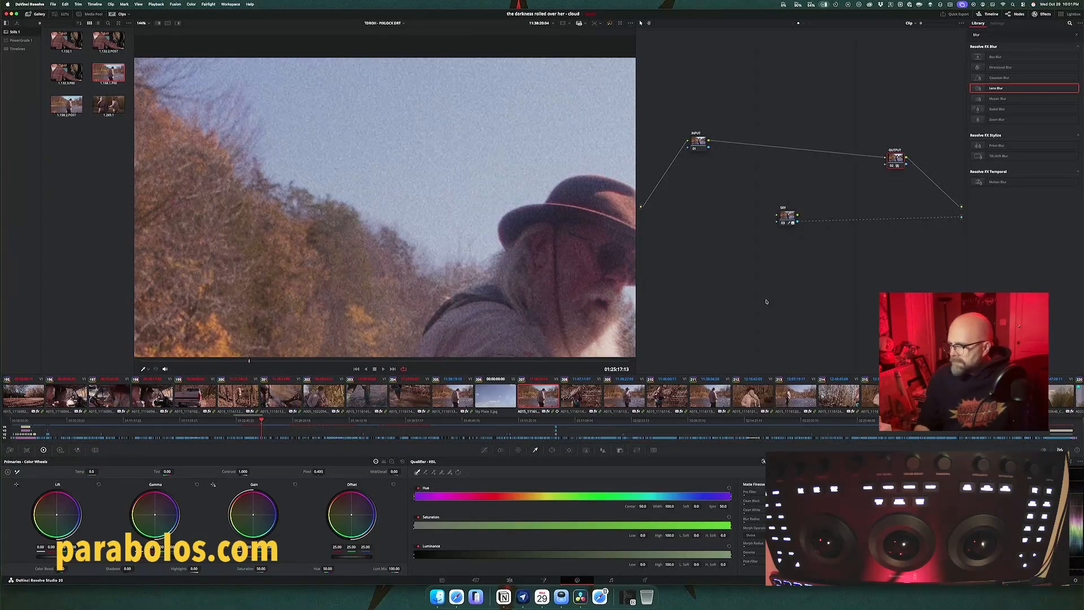
pyautogui.click(619, 450)
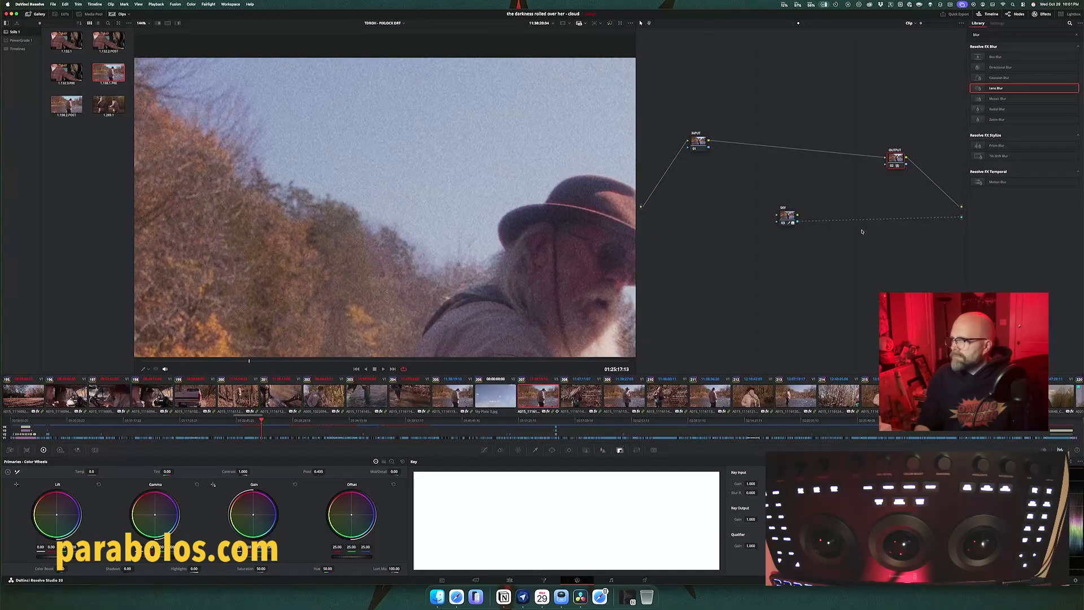
pyautogui.rightClick(898, 159)
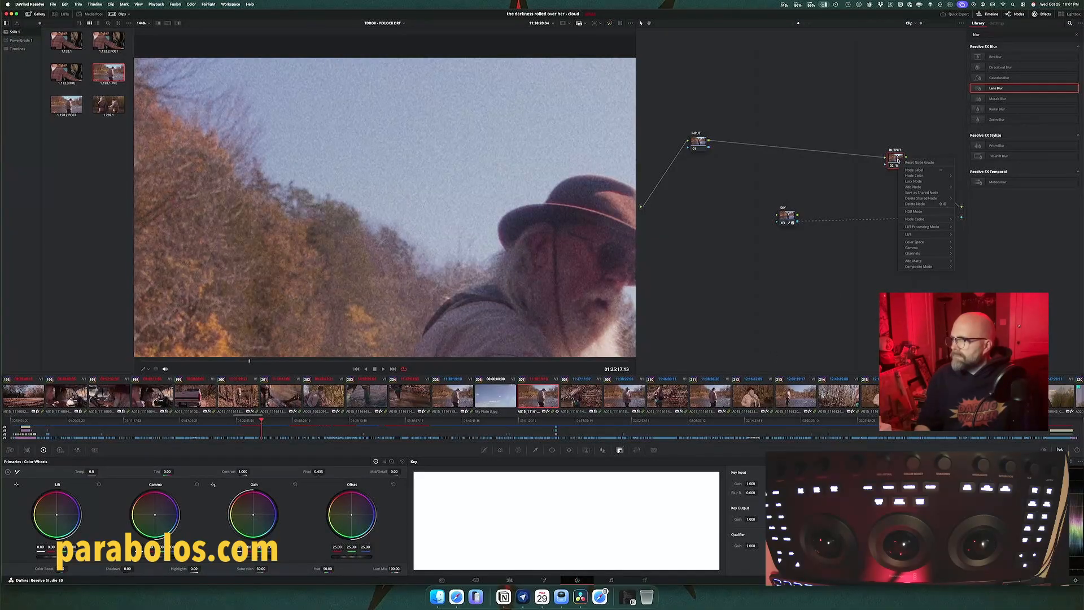
pyautogui.click(910, 163)
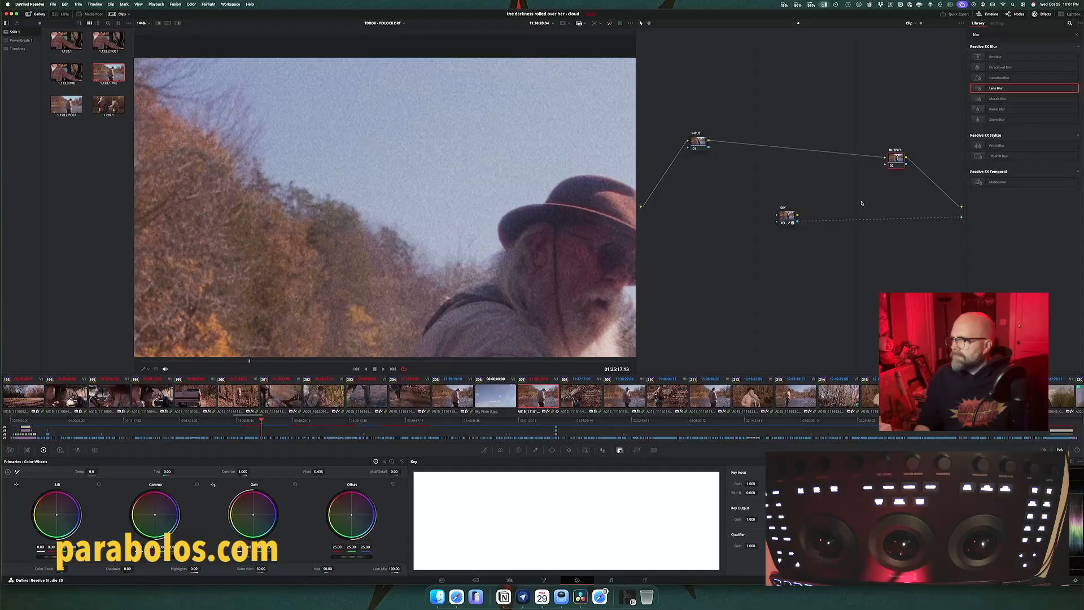
# Step: Reinsert the SKY node between INPUT and OUTPUT and connect OUTPUT's alpha to the alpha output
pyautogui.moveTo(791, 216); pyautogui.dragTo(790, 152)
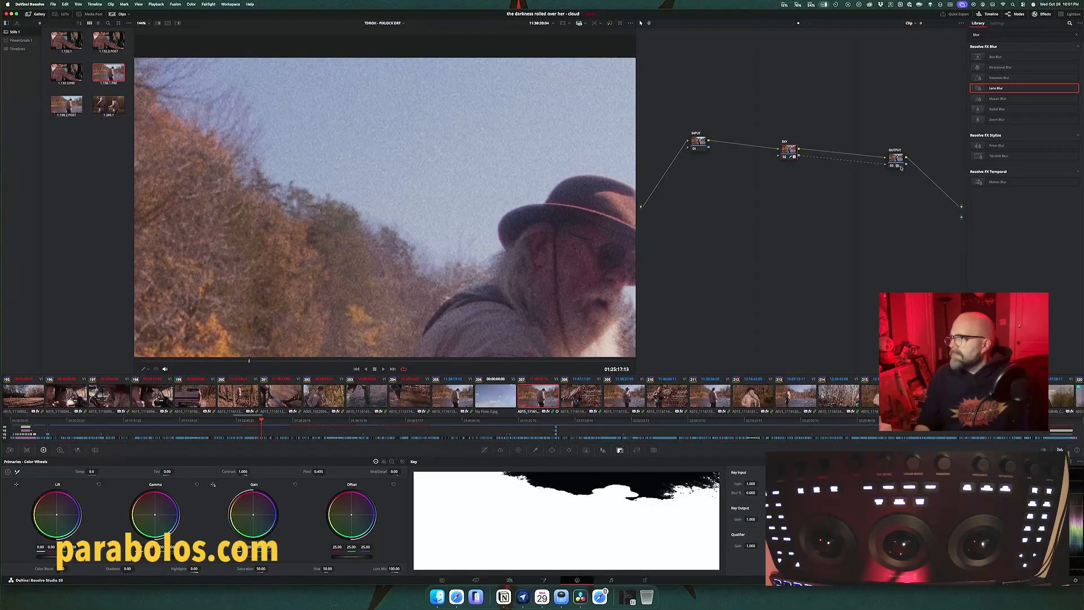
pyautogui.moveTo(926, 184); pyautogui.dragTo(961, 218)
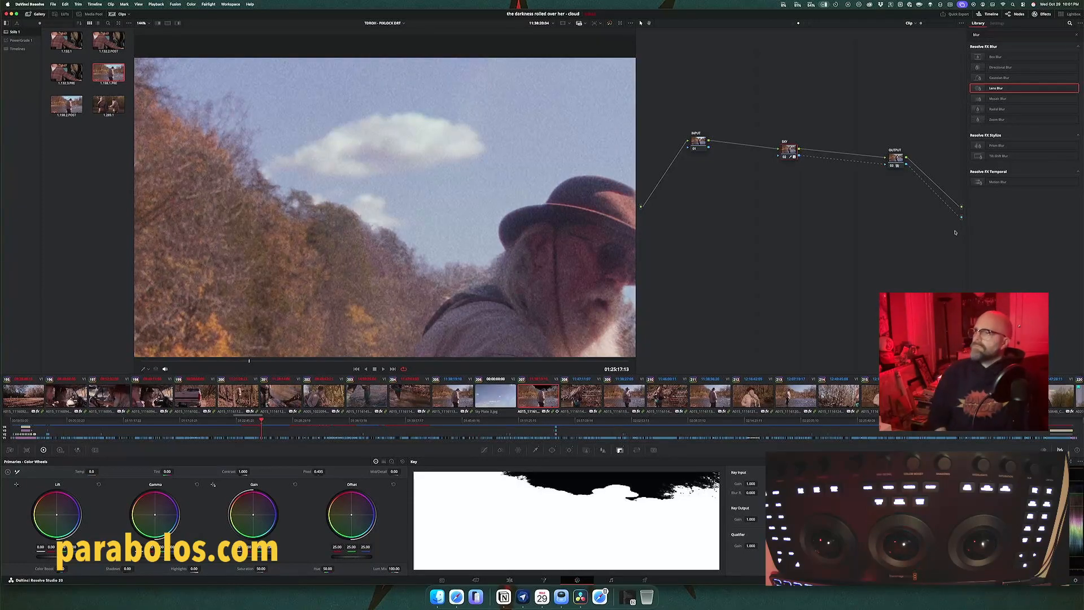
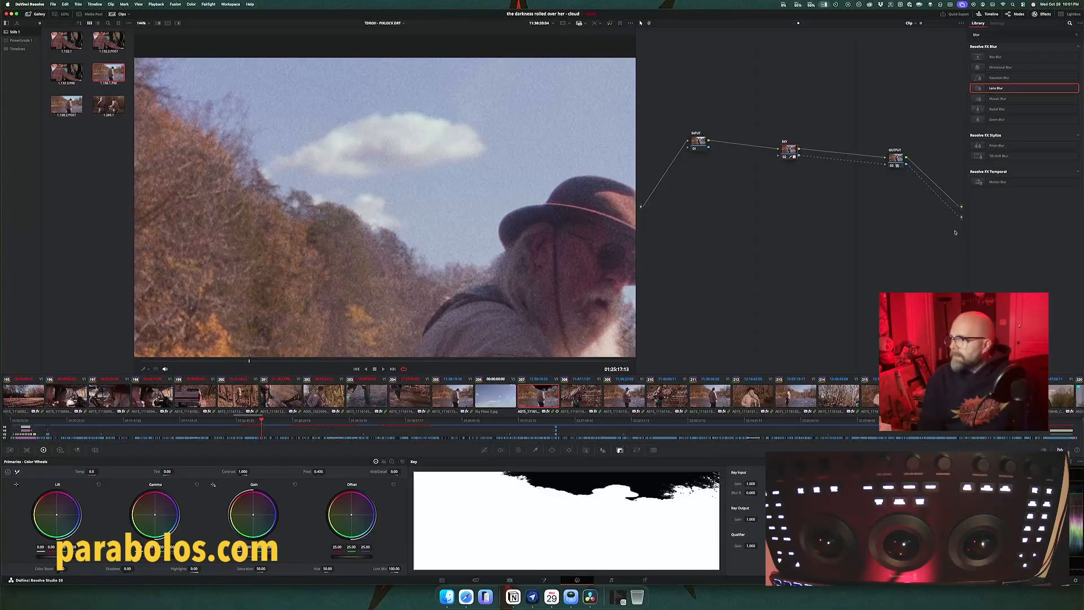
# Step: Add a parallel node alongside SKY, move SKY to a lower branch, and disconnect its image output from the parallel mixer
pyautogui.hotkey('alt', 'p')
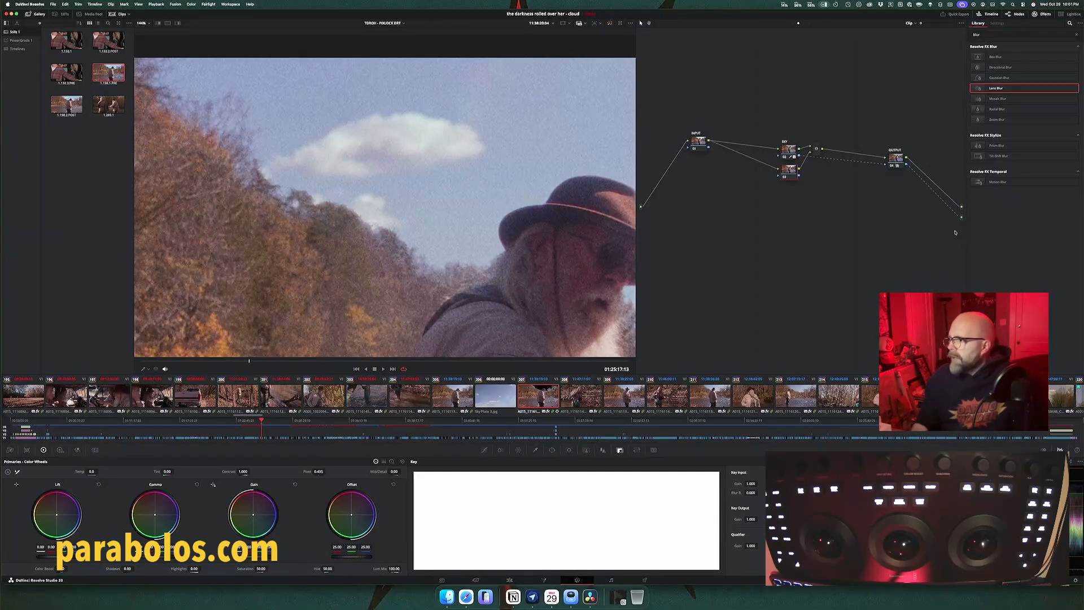
pyautogui.moveTo(789, 176); pyautogui.dragTo(780, 228)
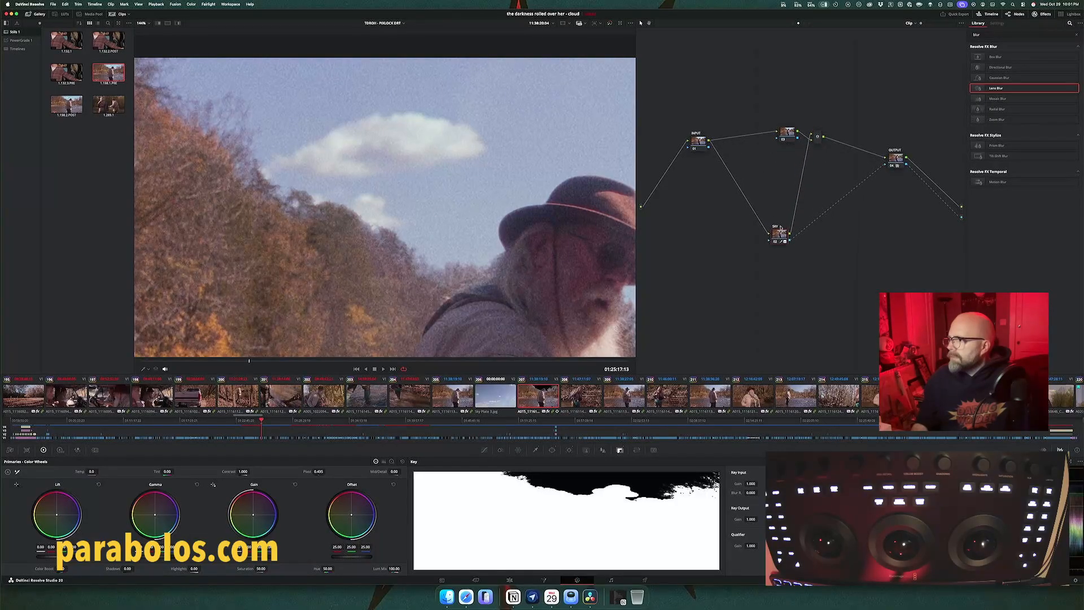
pyautogui.moveTo(816, 141); pyautogui.dragTo(815, 162)
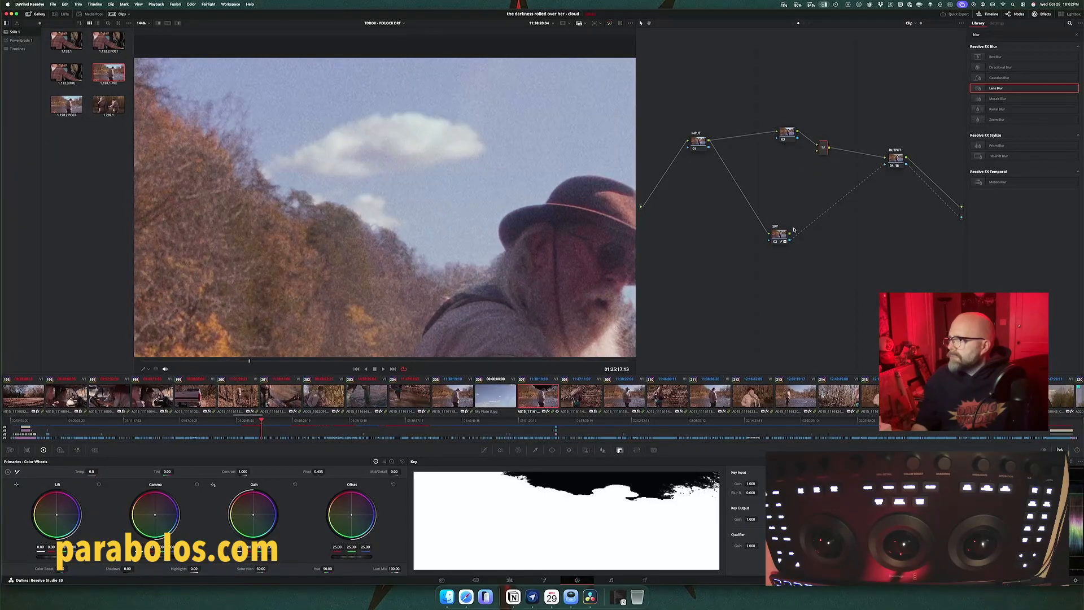
pyautogui.moveTo(795, 212); pyautogui.dragTo(811, 177)
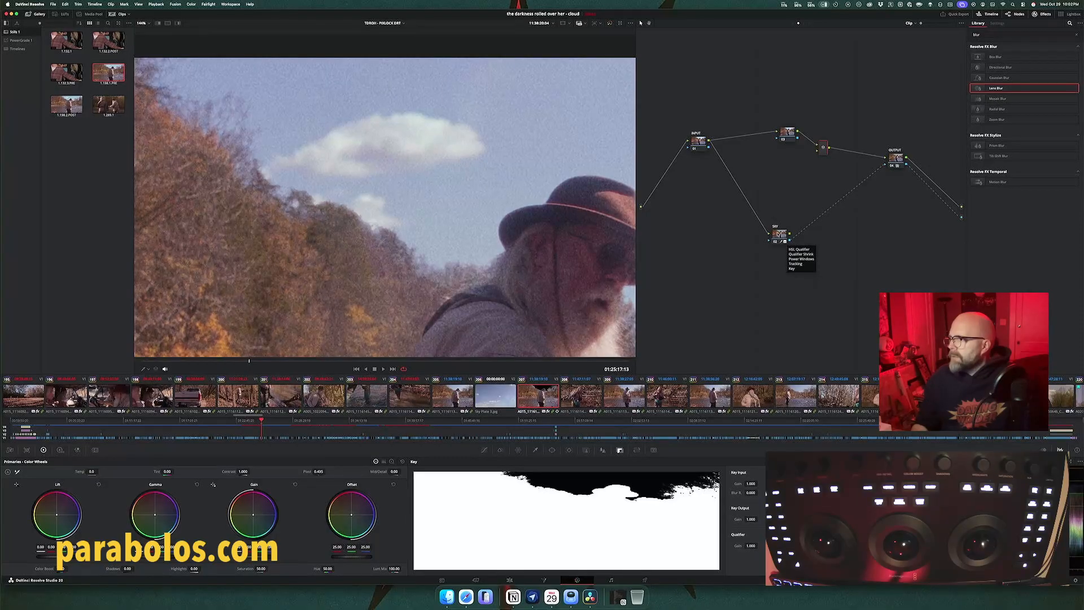
pyautogui.moveTo(778, 234); pyautogui.dragTo(804, 236)
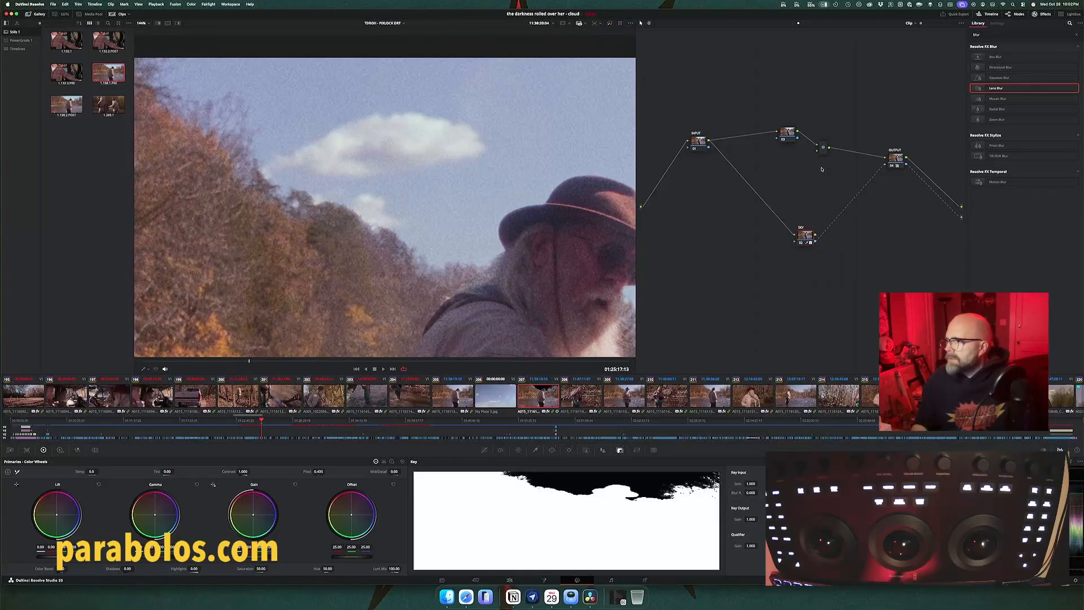
# Step: Delete the parallel mixer and connect the upper branch node's image output directly to OUTPUT
pyautogui.moveTo(823, 148); pyautogui.dragTo(832, 153)
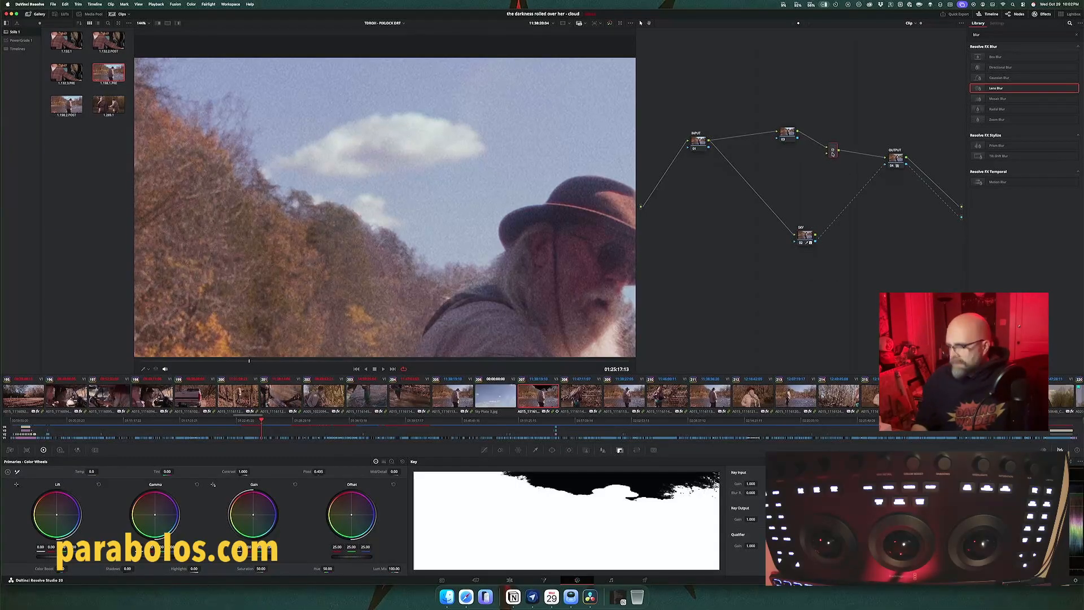
pyautogui.press('Delete')
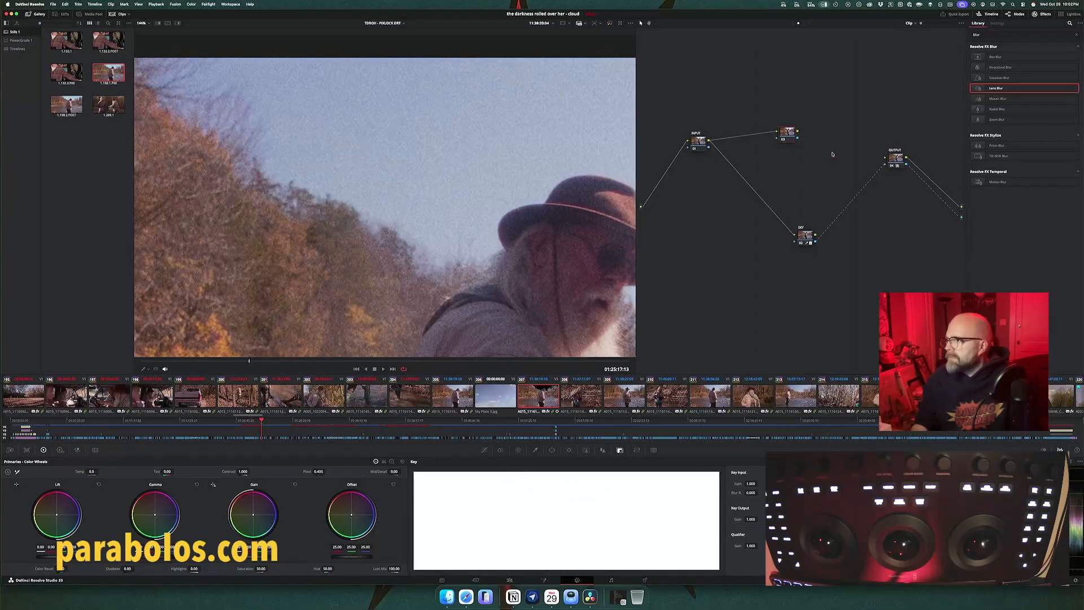
pyautogui.moveTo(865, 156); pyautogui.dragTo(885, 158)
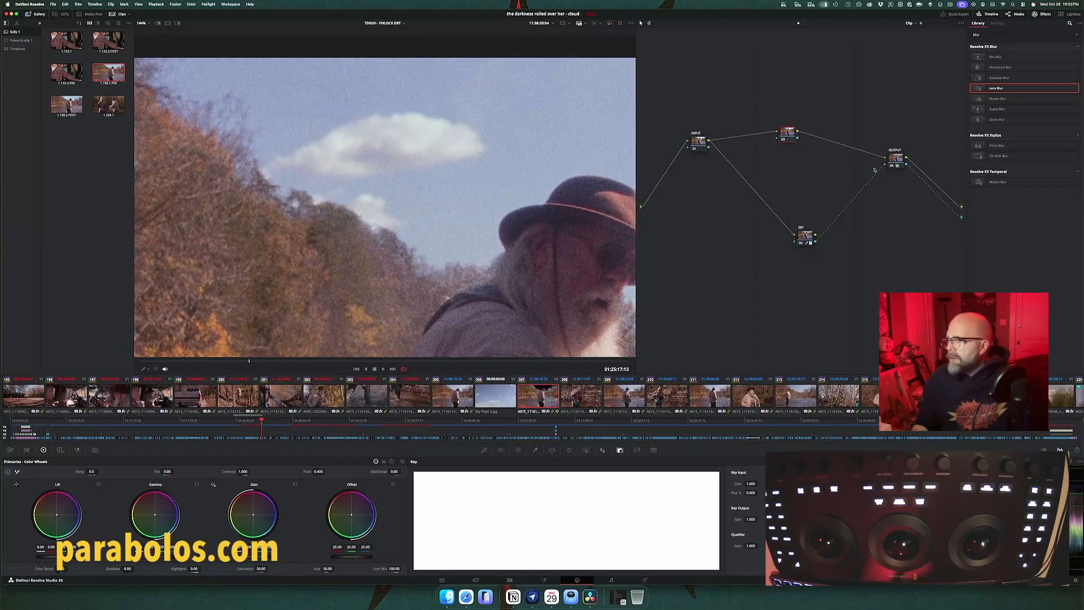
# Step: Insert a new node between INPUT and SKY on the lower branch
pyautogui.click(806, 237)
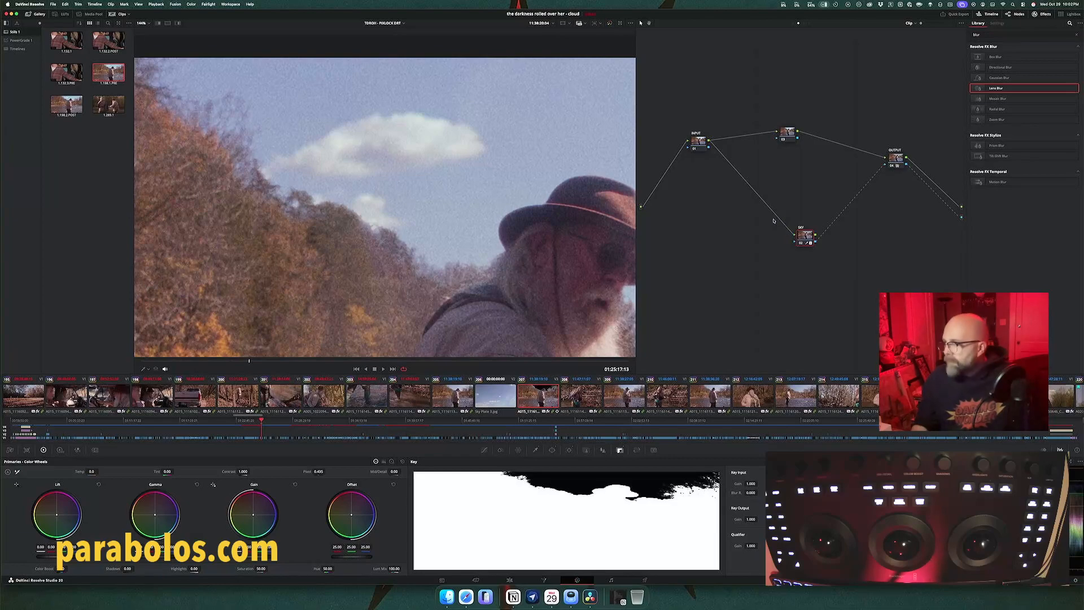
pyautogui.hotkey('alt', 's')
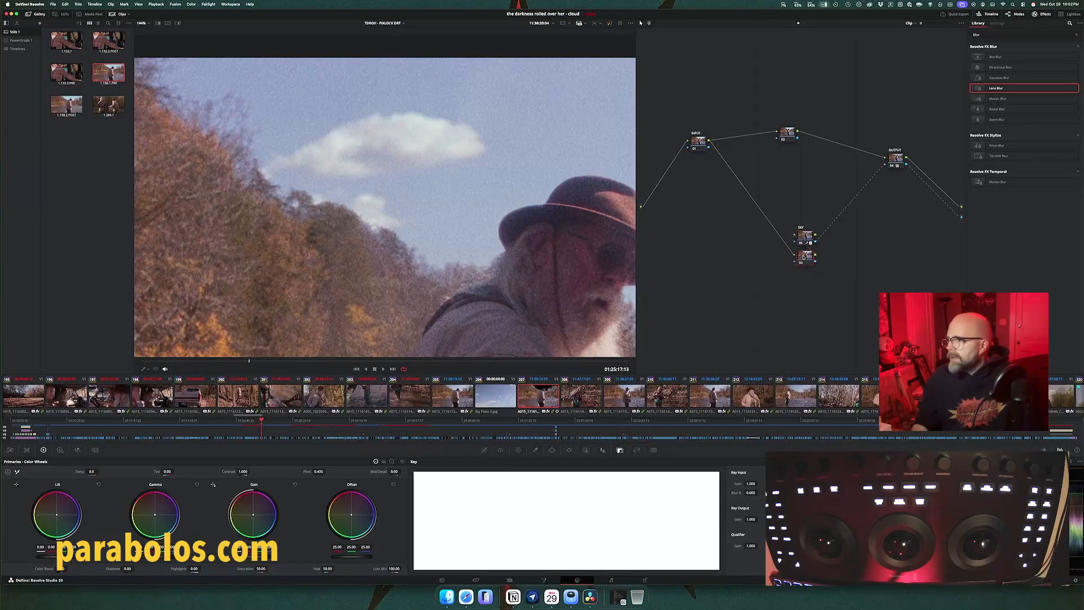
pyautogui.moveTo(804, 255); pyautogui.dragTo(758, 222)
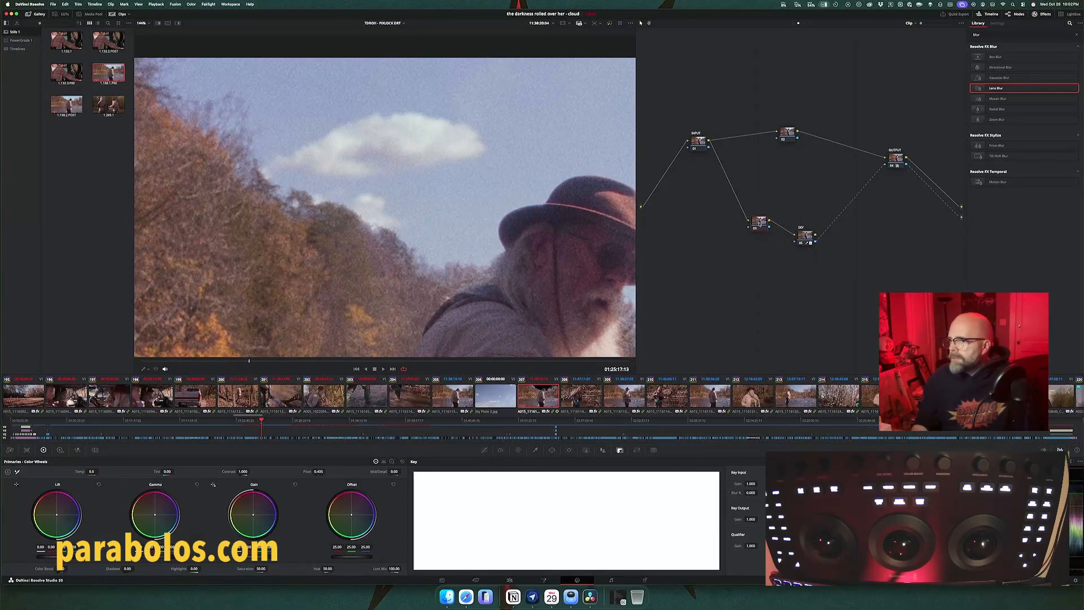
# Step: Place a disabled backup copy of the SKY node above the graph, and line up the original SKY with the node before it
pyautogui.click(805, 237)
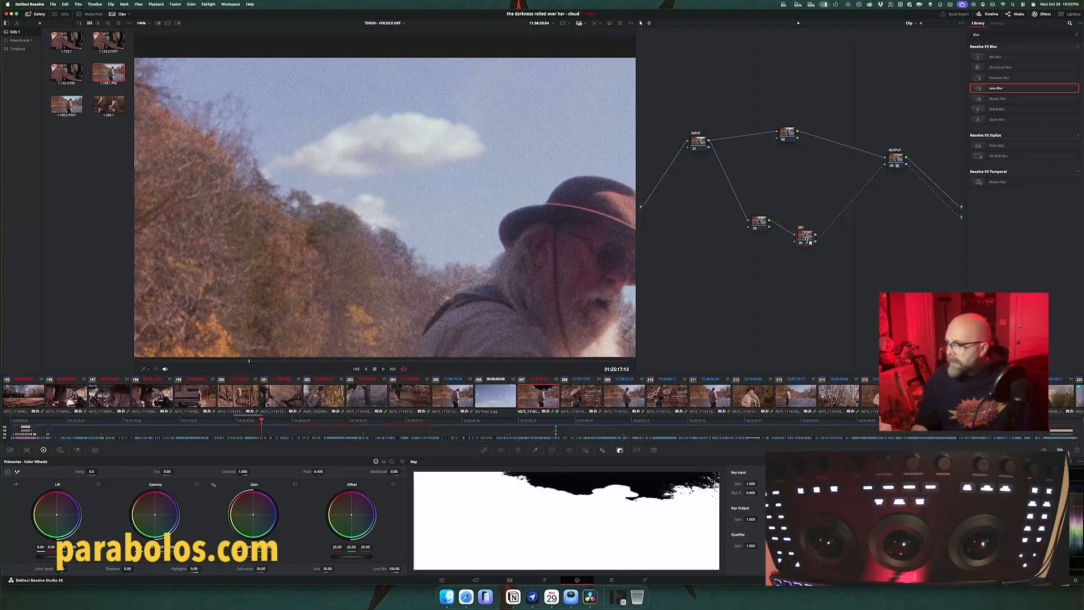
pyautogui.hotkey('alt', 's')
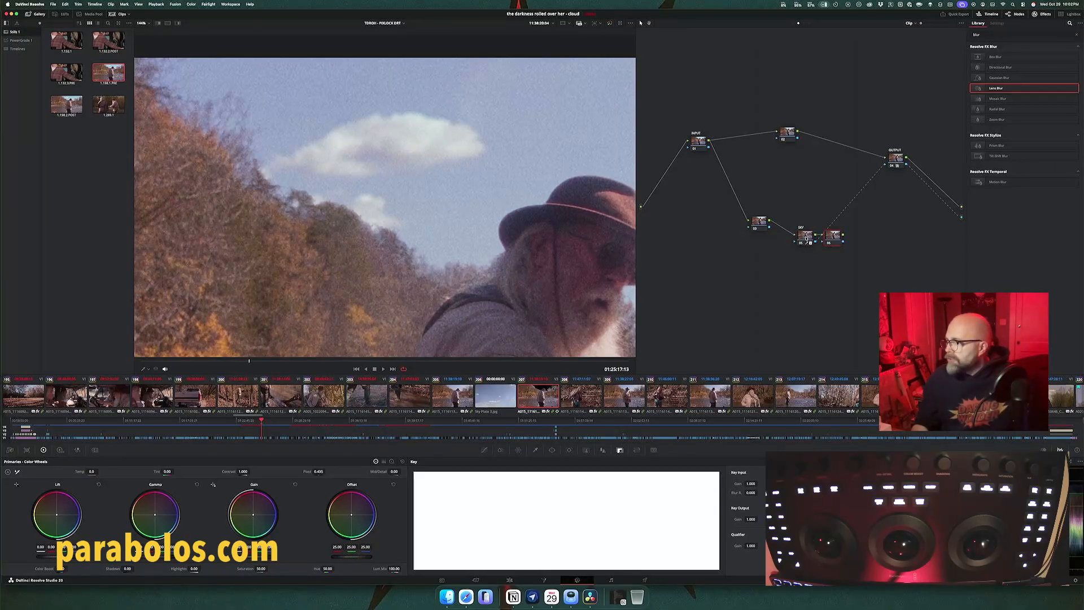
pyautogui.click(811, 240)
pyautogui.moveTo(811, 240); pyautogui.dragTo(722, 72)
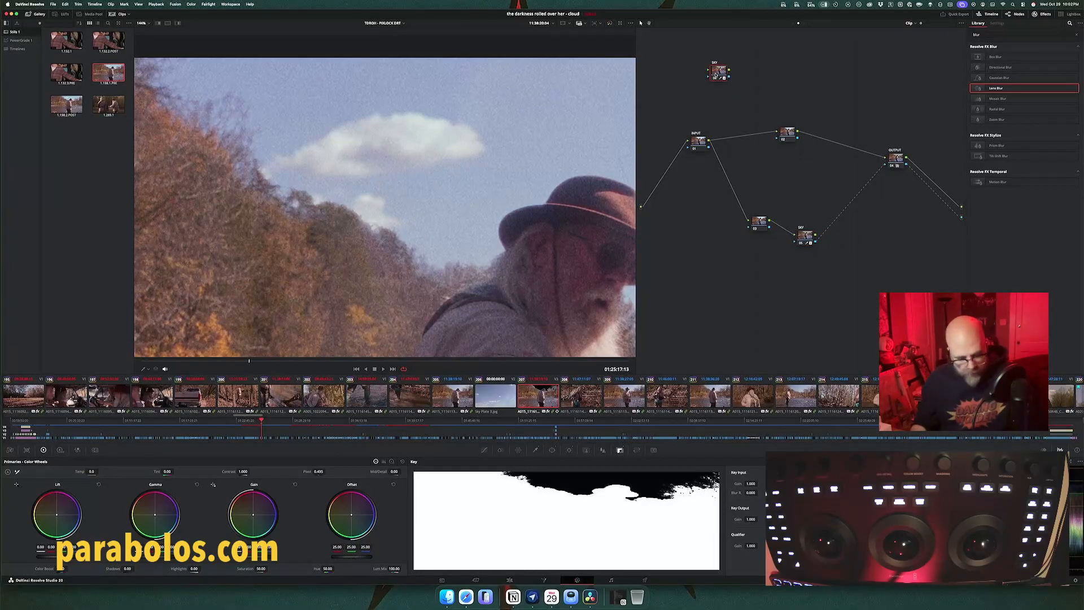
pyautogui.press('super+d')
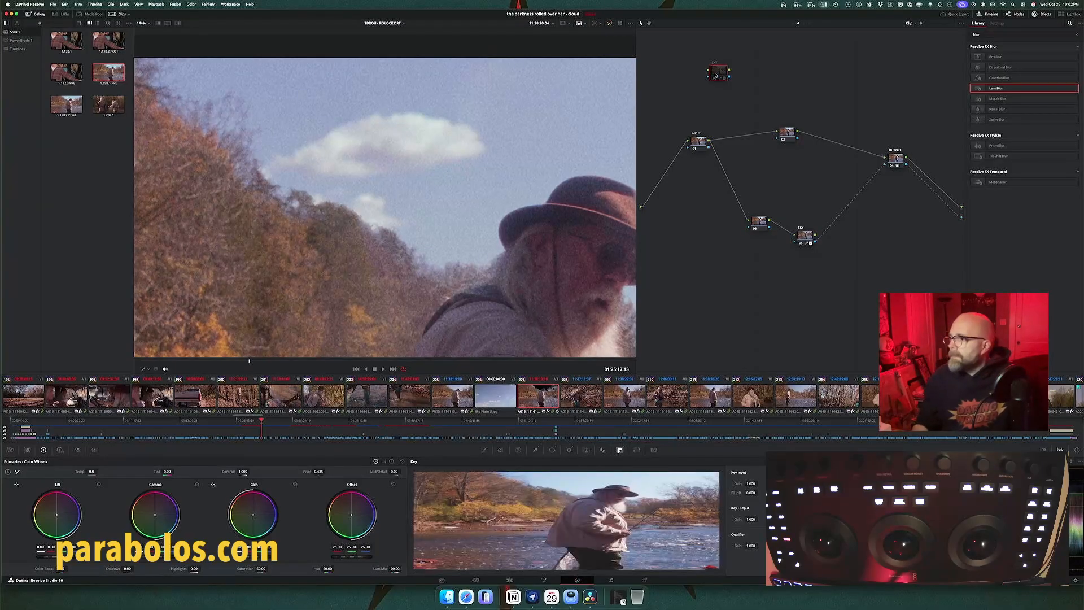
pyautogui.click(806, 235)
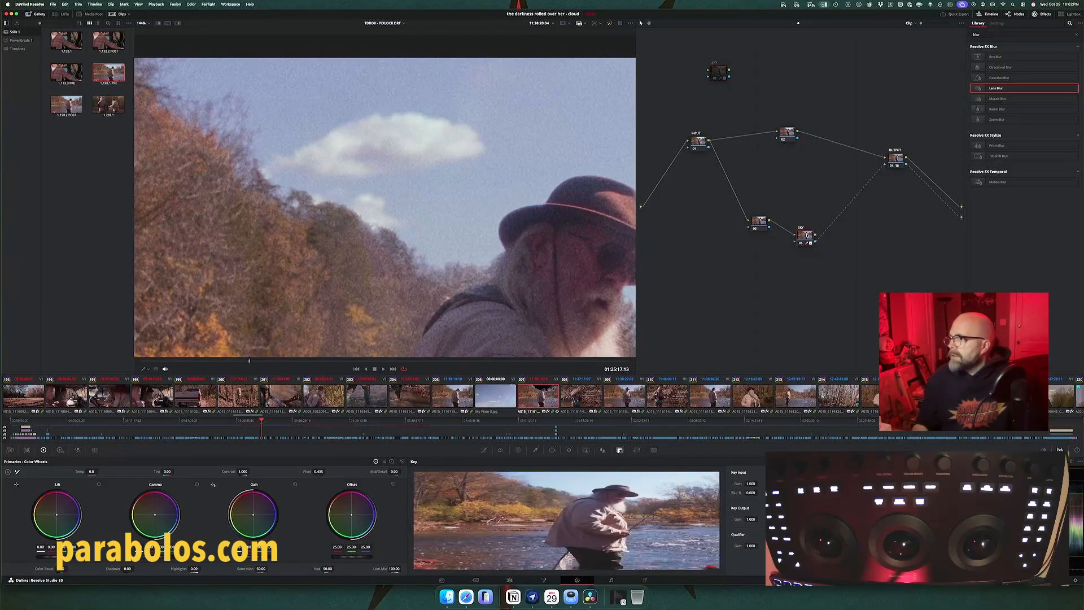
pyautogui.moveTo(807, 242); pyautogui.dragTo(811, 233)
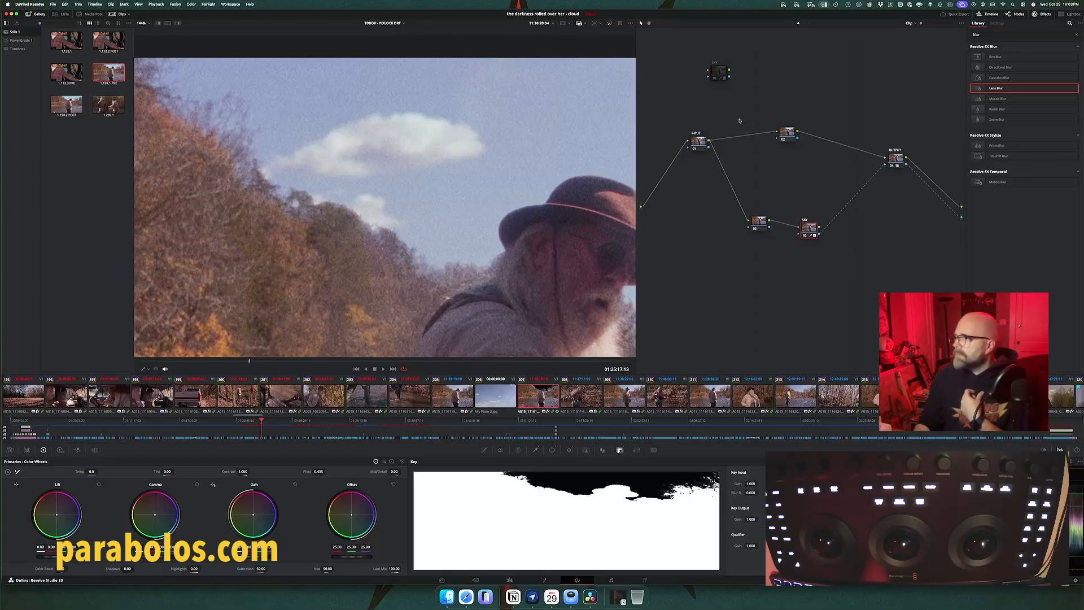
# Step: Label the node before SKY as the pre-matte node, and toggle SKY off and on to compare the composite
pyautogui.click(760, 224)
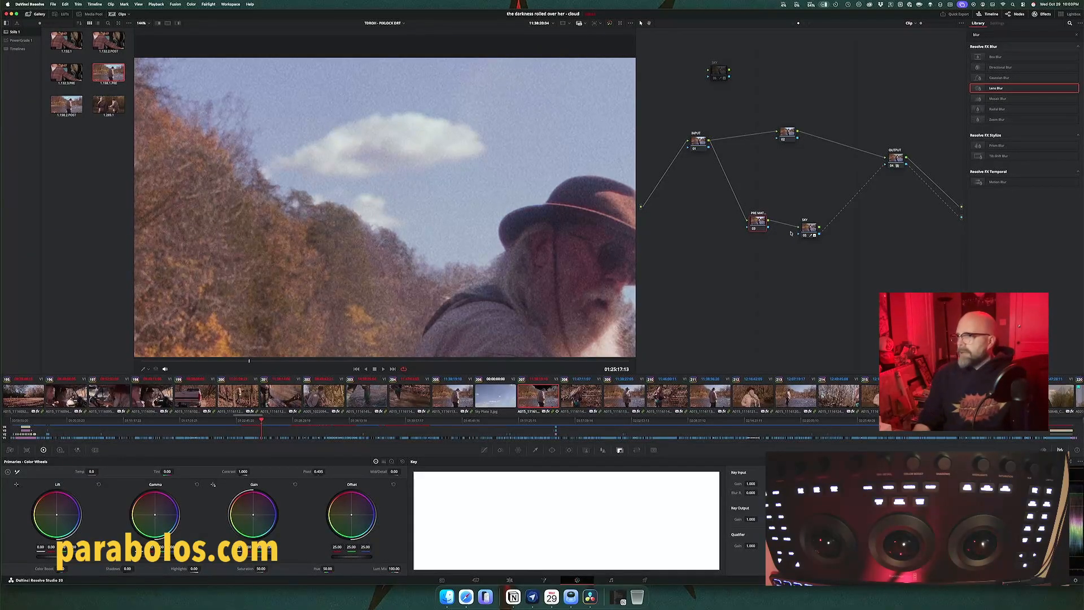
pyautogui.click(811, 231)
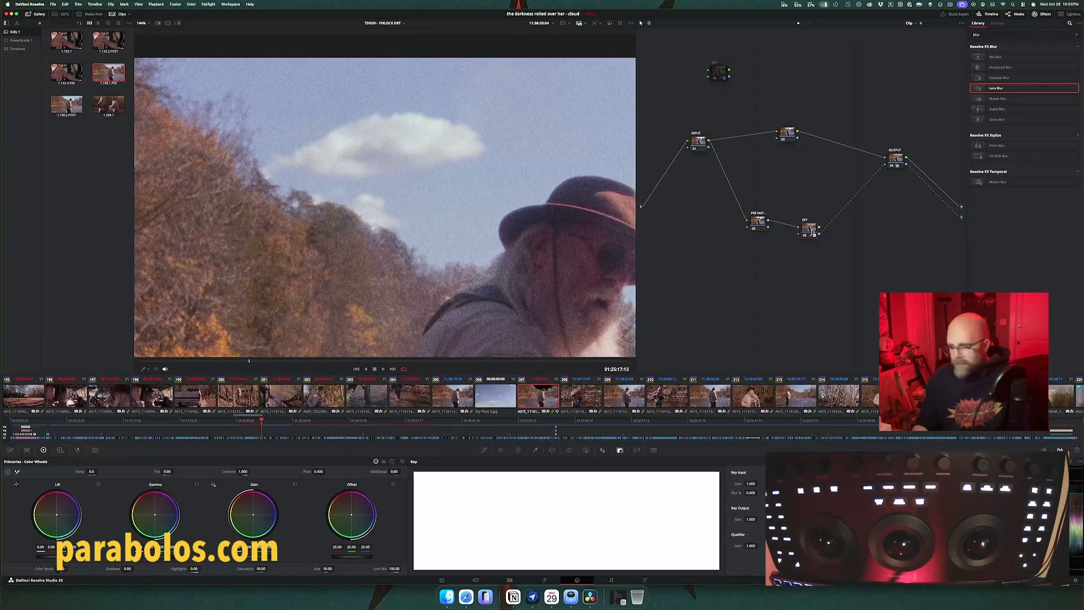
pyautogui.press('super+d')
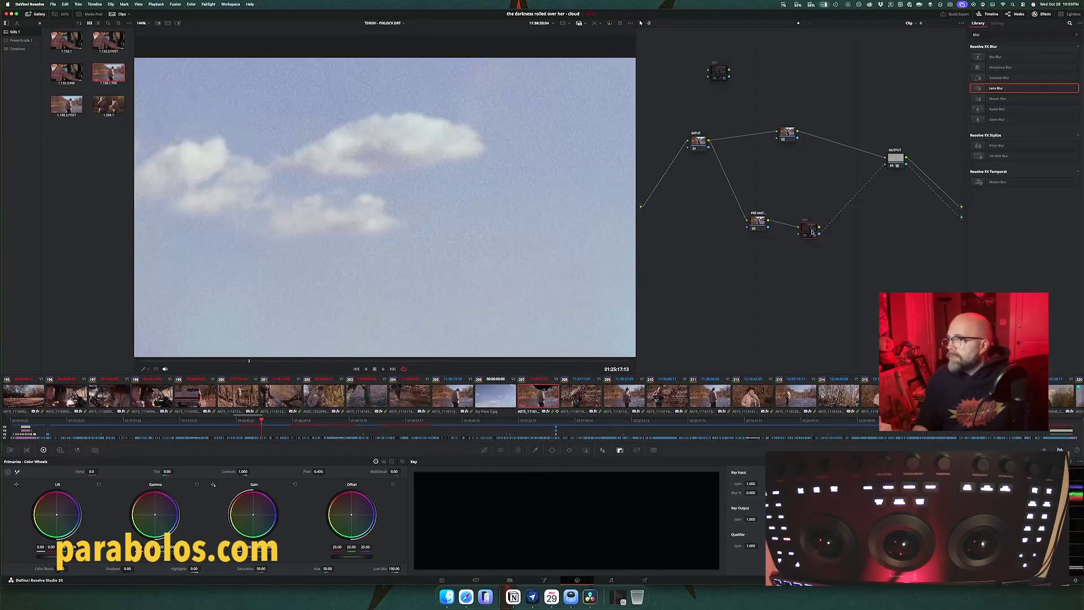
pyautogui.press('super+d')
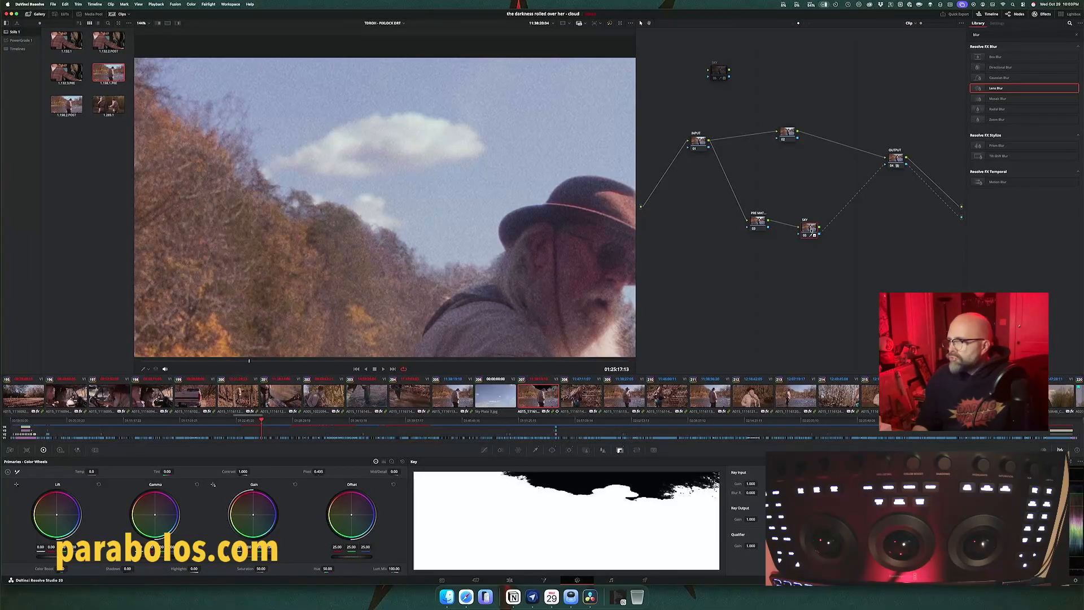
# Step: Grade the pre-matte node with raised contrast and check the SKY node's matte in highlight view
pyautogui.click(757, 222)
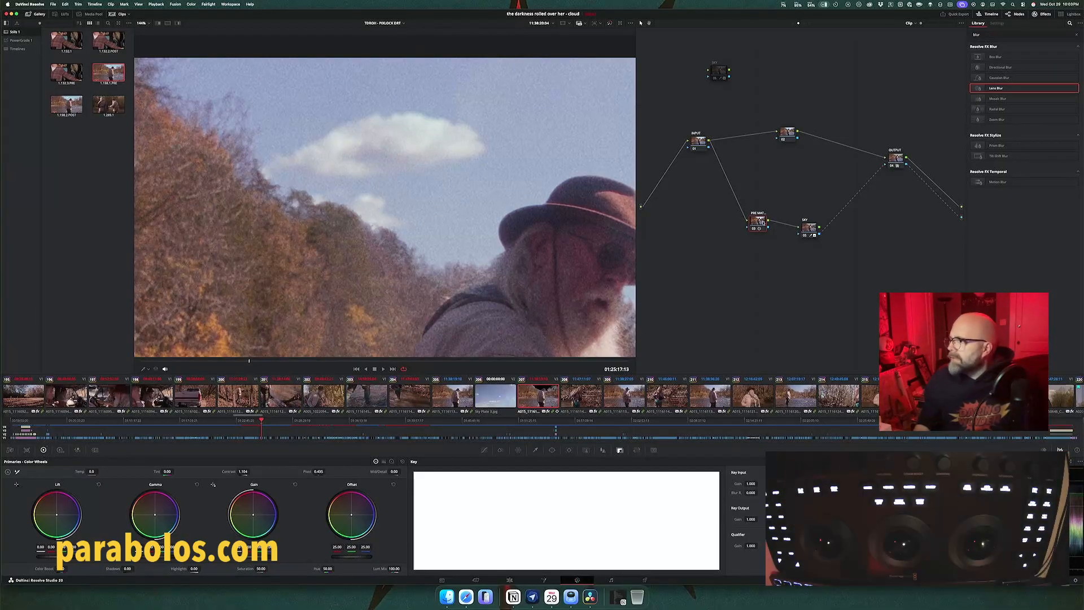
pyautogui.click(812, 230)
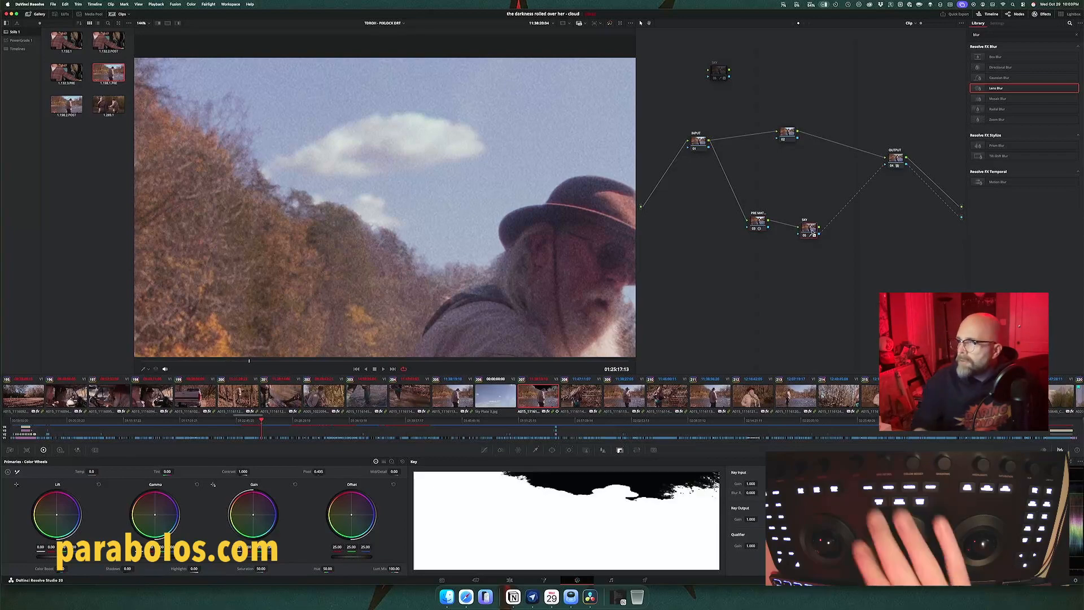
pyautogui.hotkey('shift', 'h')
pyautogui.click(760, 223)
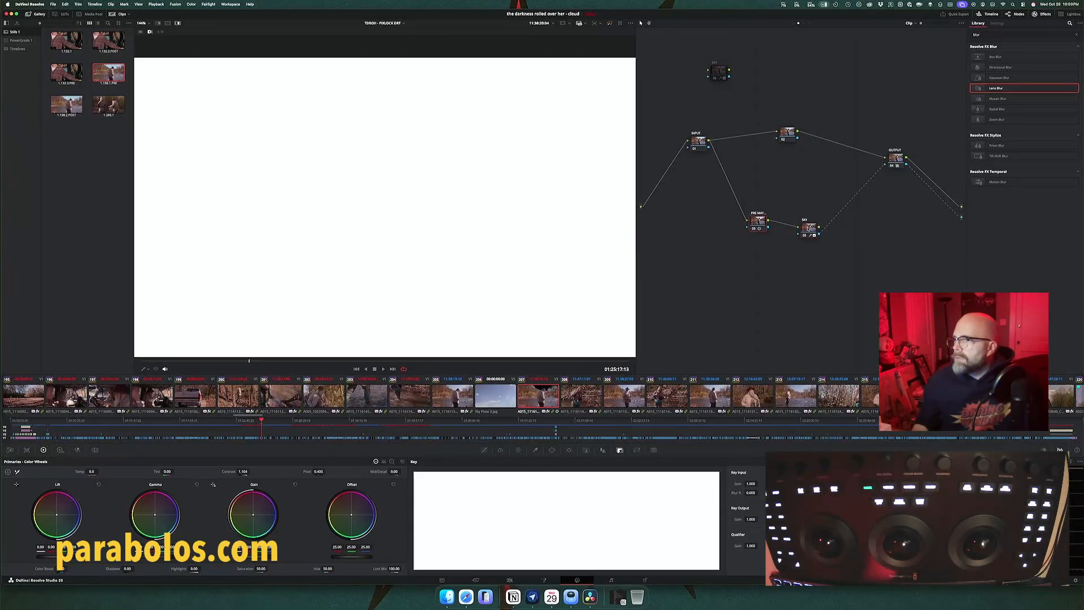
pyautogui.click(806, 230)
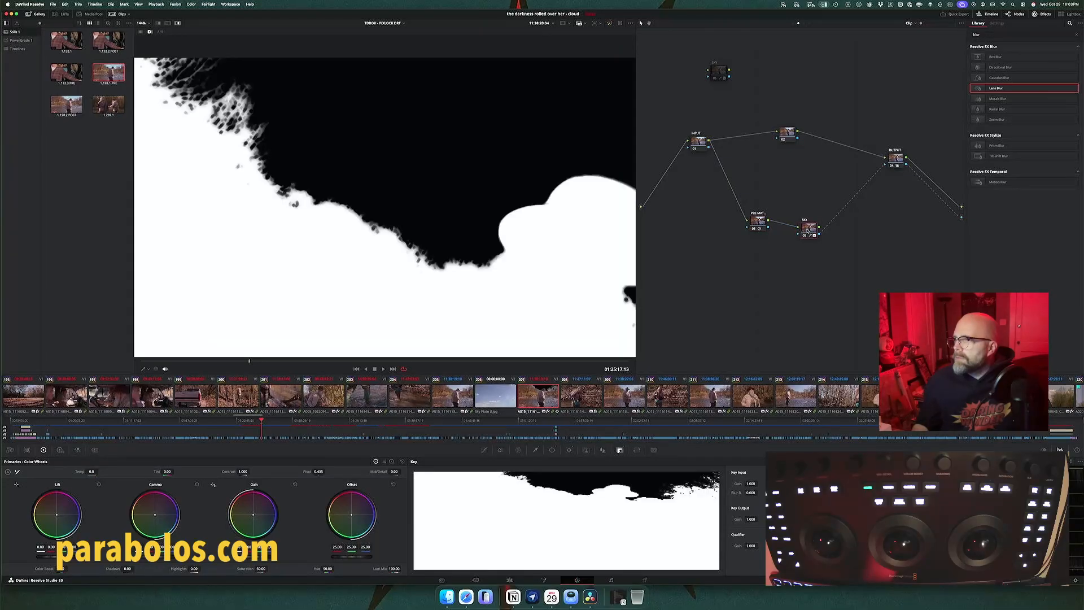
pyautogui.click(757, 225)
pyautogui.hotkey('shift', 'h')
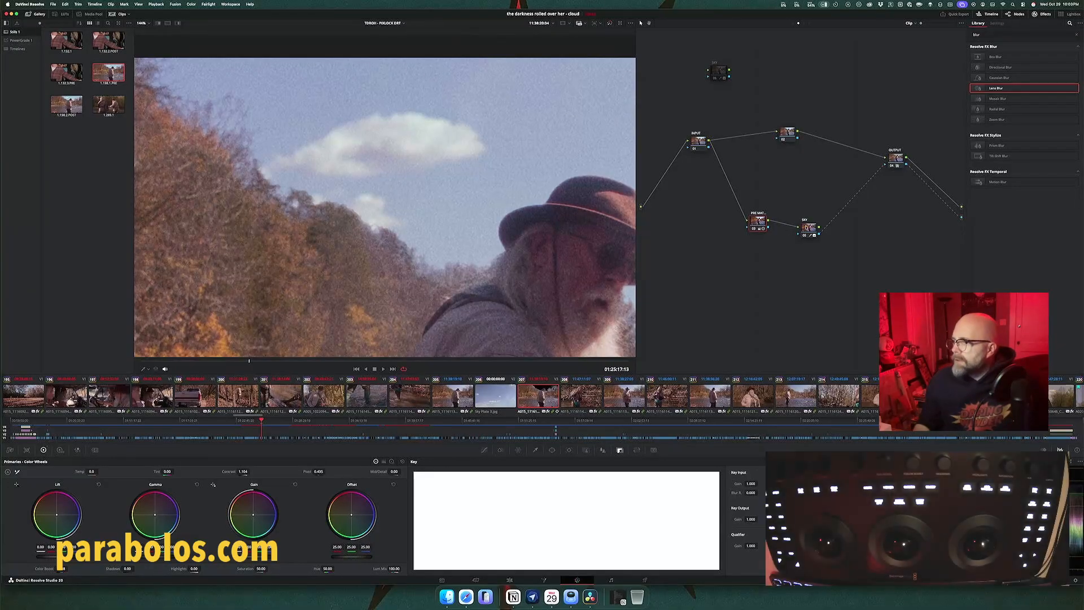
pyautogui.click(809, 227)
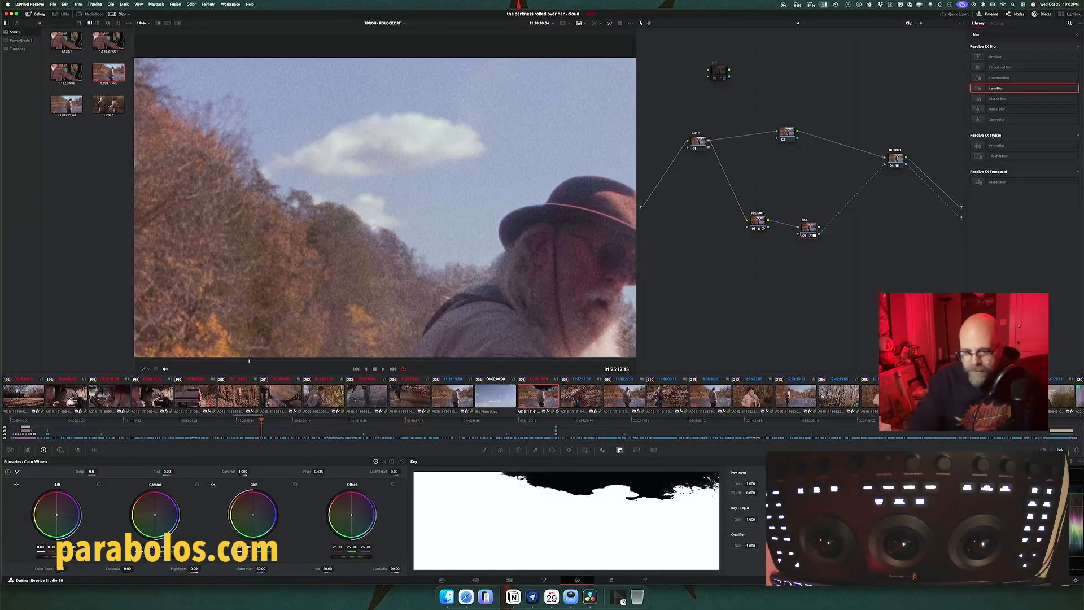
pyautogui.hotkey('shift', 'h')
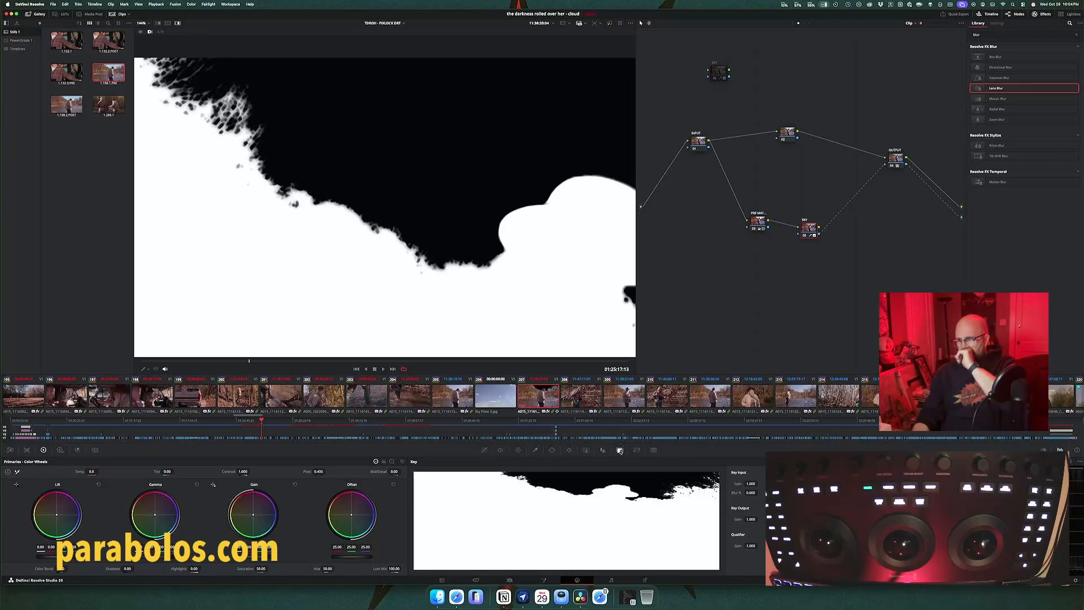
# Step: Reset the SKY node's HSL qualifier and show its power window over the full frame with highlight view off
pyautogui.click(536, 450)
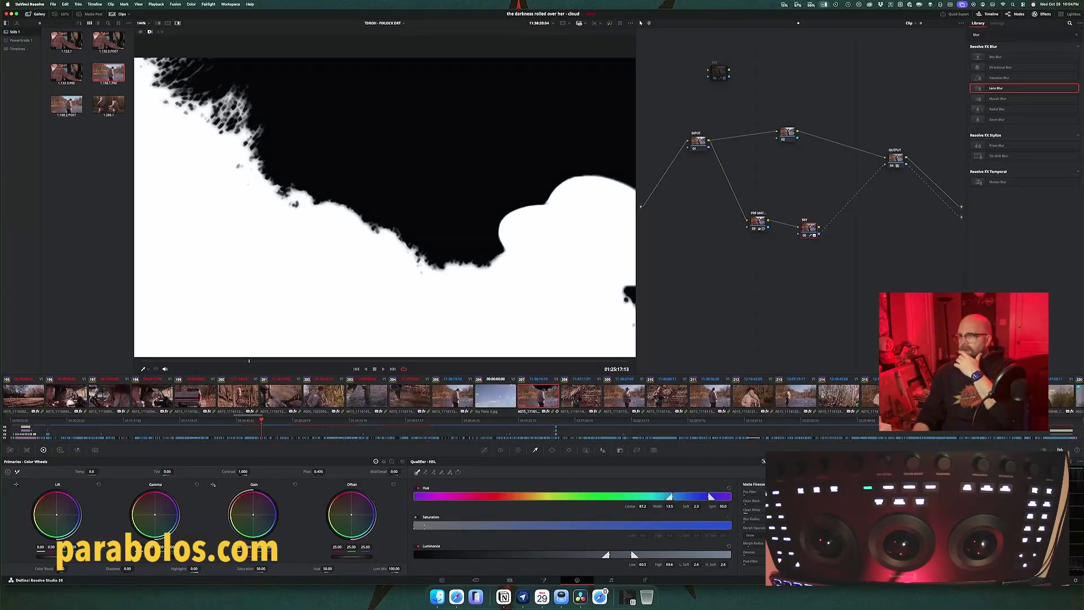
pyautogui.click(797, 461)
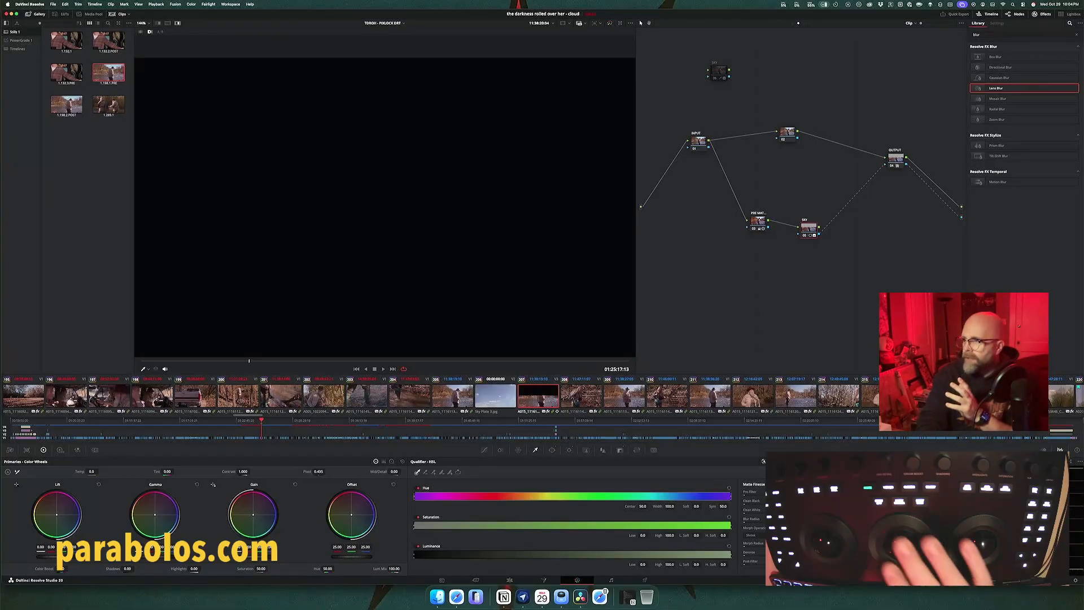
pyautogui.hotkey('shift', 'h')
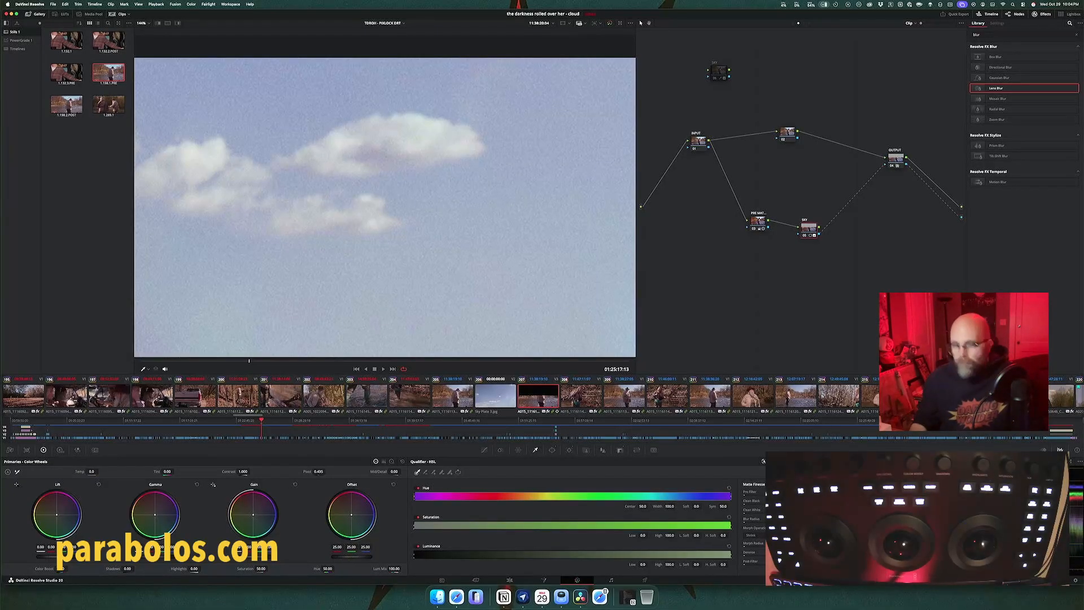
pyautogui.hotkey('shift', 'z')
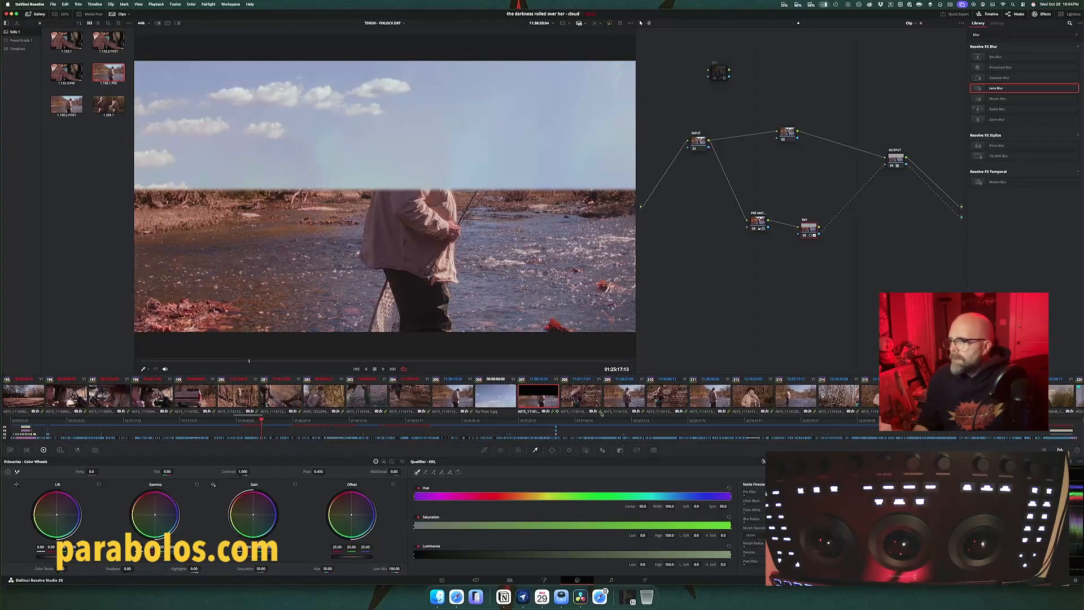
pyautogui.click(553, 450)
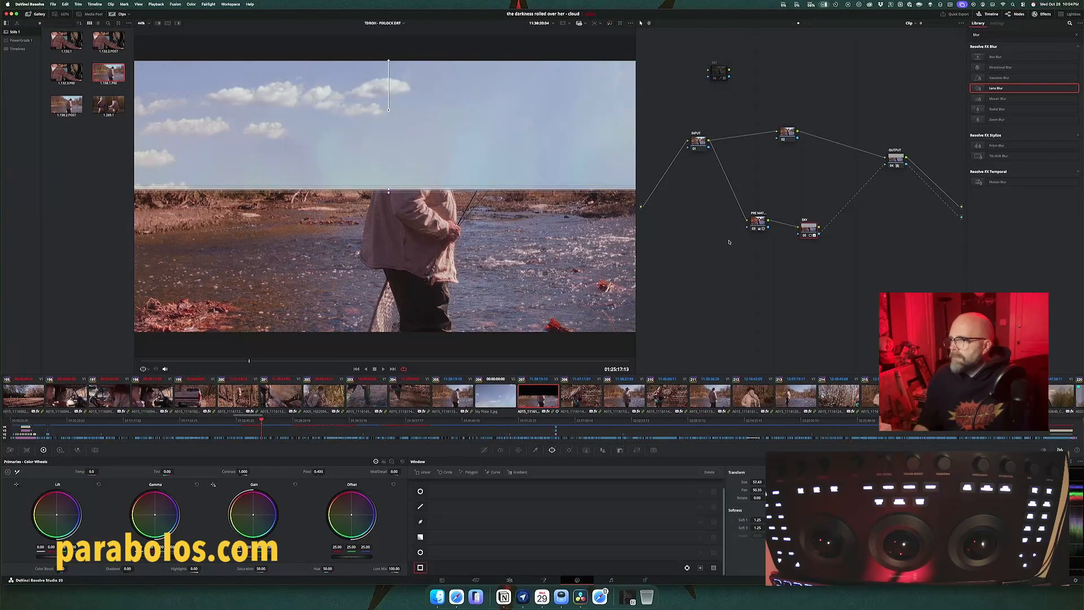
# Step: Replace the RGB link from the upper branch node to OUTPUT with one from the SKY node's RGB output
pyautogui.click(760, 223)
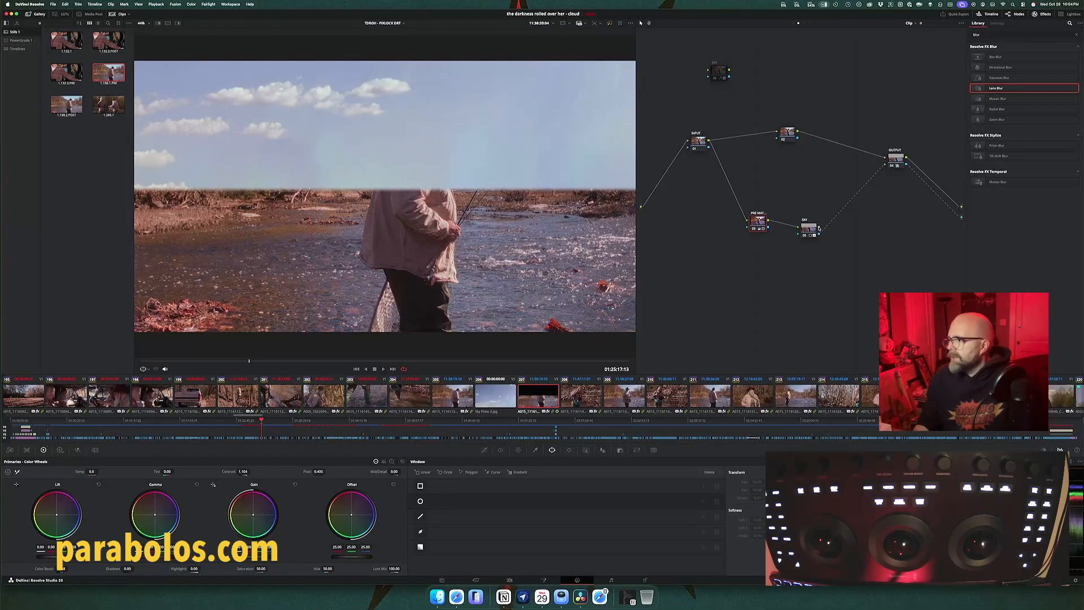
pyautogui.click(872, 154)
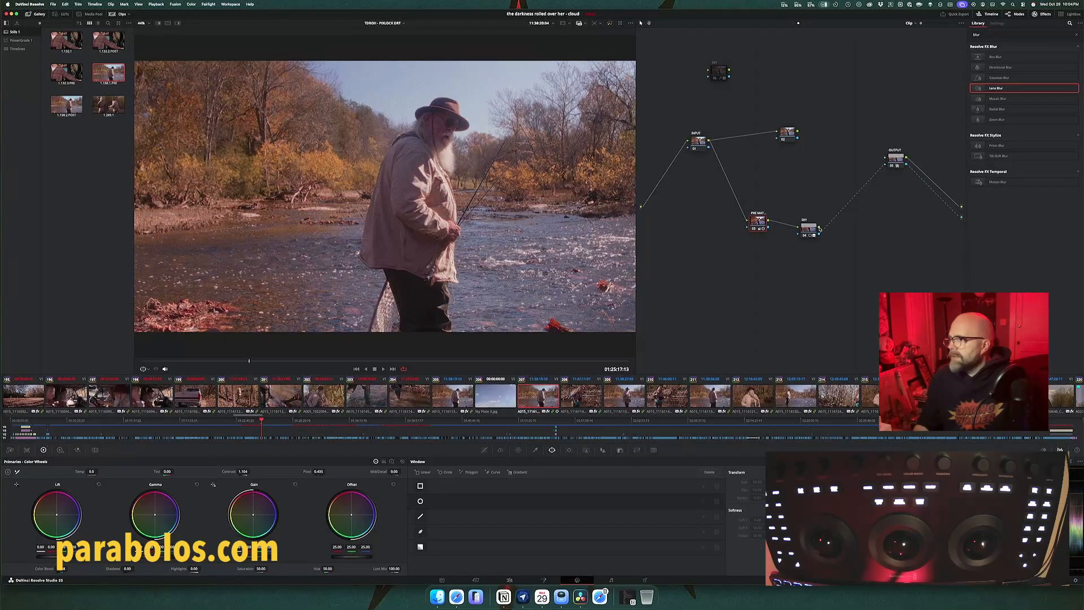
pyautogui.moveTo(819, 228); pyautogui.dragTo(884, 158)
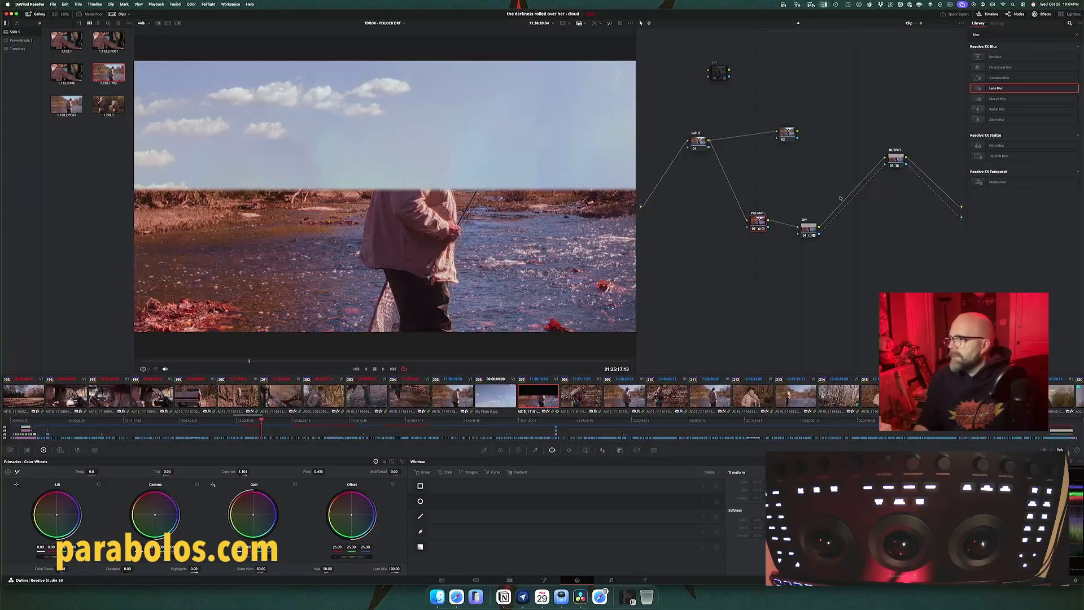
# Step: Turn off the SKY node's power window and reselect the pre-matte and SKY nodes in turn
pyautogui.click(812, 228)
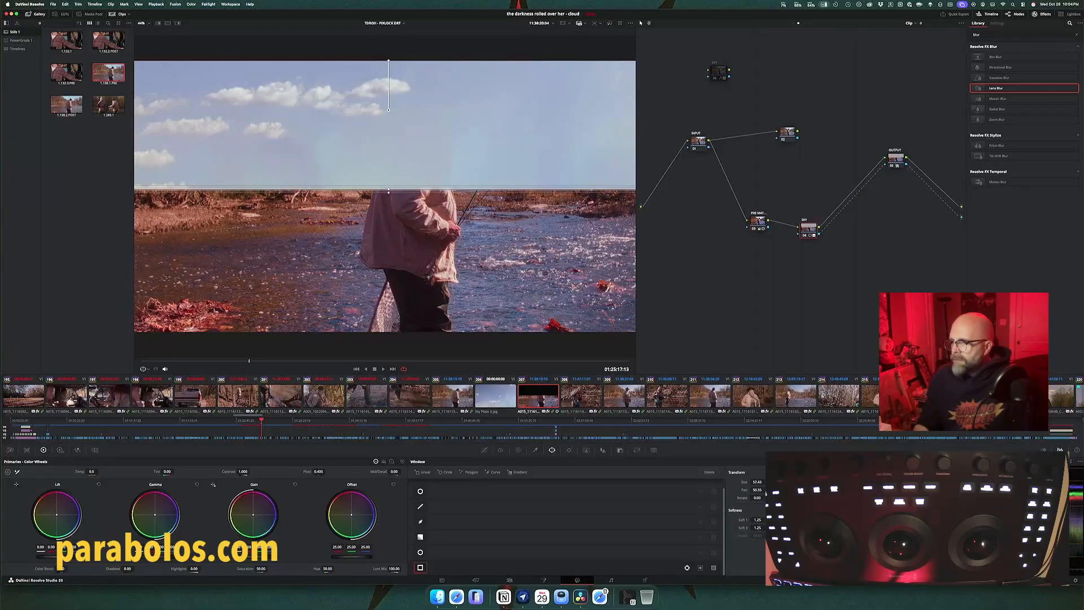
pyautogui.click(419, 567)
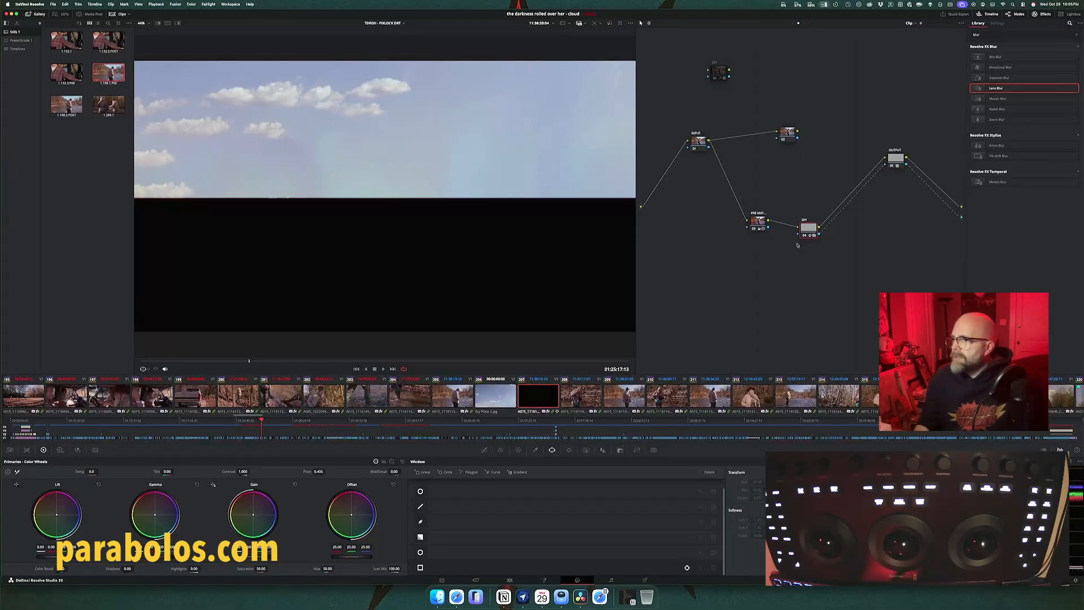
pyautogui.click(758, 220)
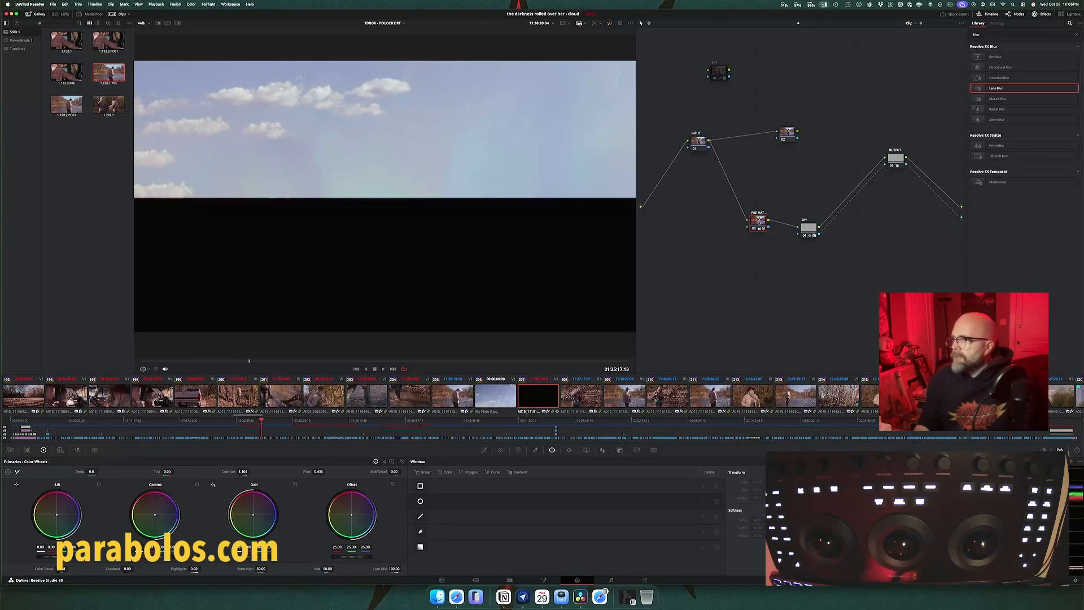
pyautogui.click(807, 229)
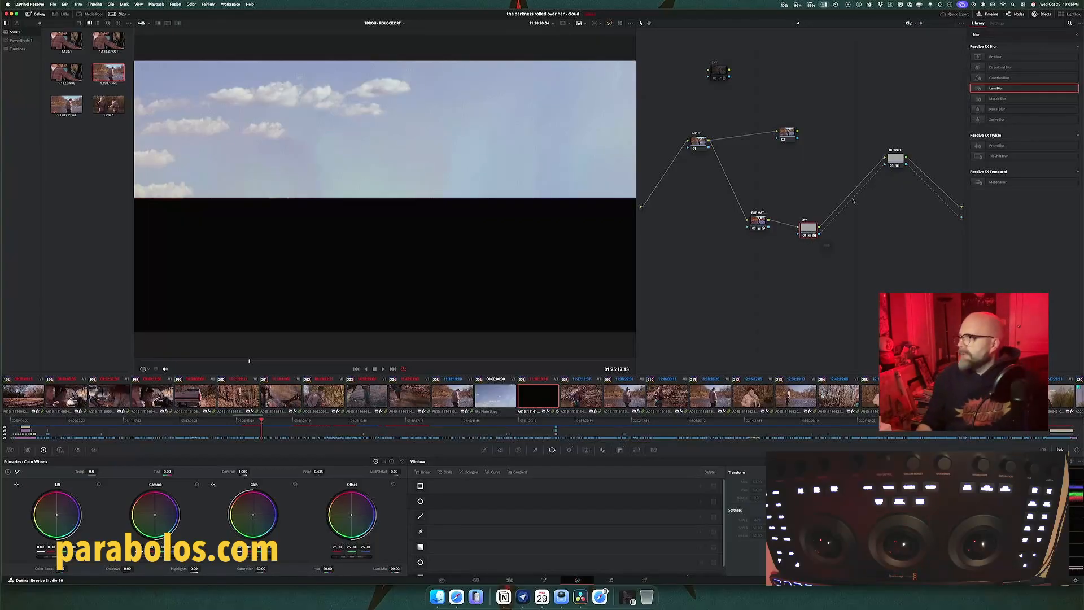
# Step: Remove the alpha links from SKY to OUTPUT and from OUTPUT to the graph output, and shift SKY slightly upward
pyautogui.click(872, 178)
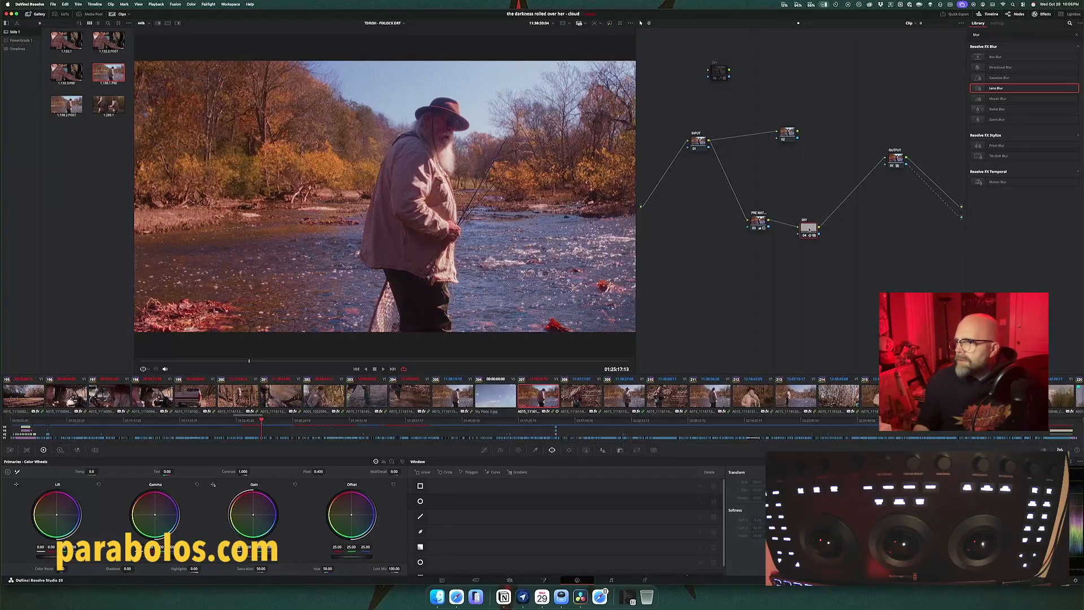
pyautogui.moveTo(808, 228); pyautogui.dragTo(811, 226)
pyautogui.rightClick(809, 227)
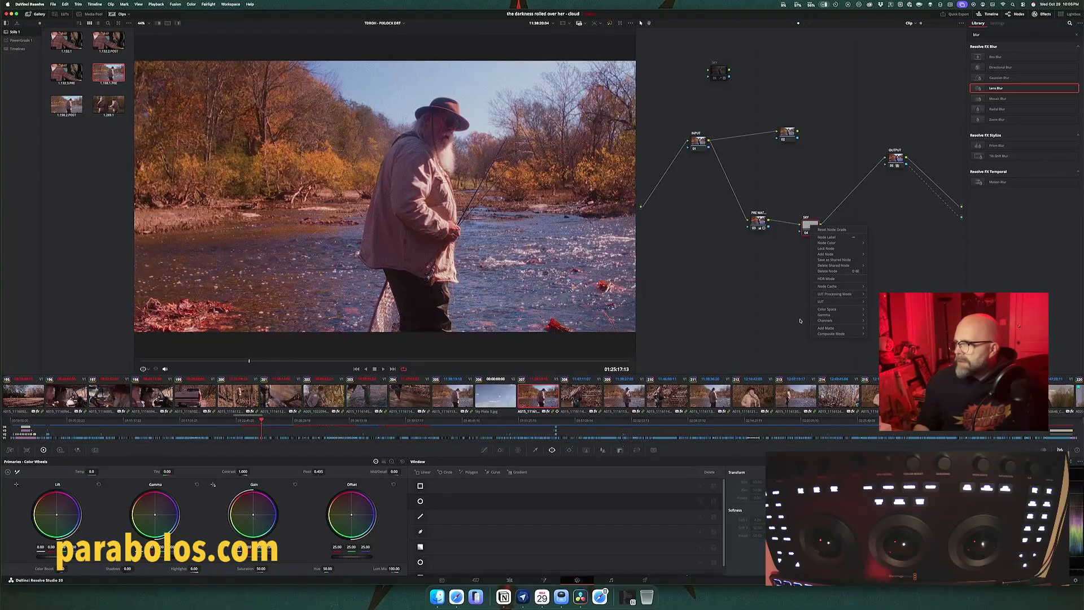
pyautogui.moveTo(821, 334)
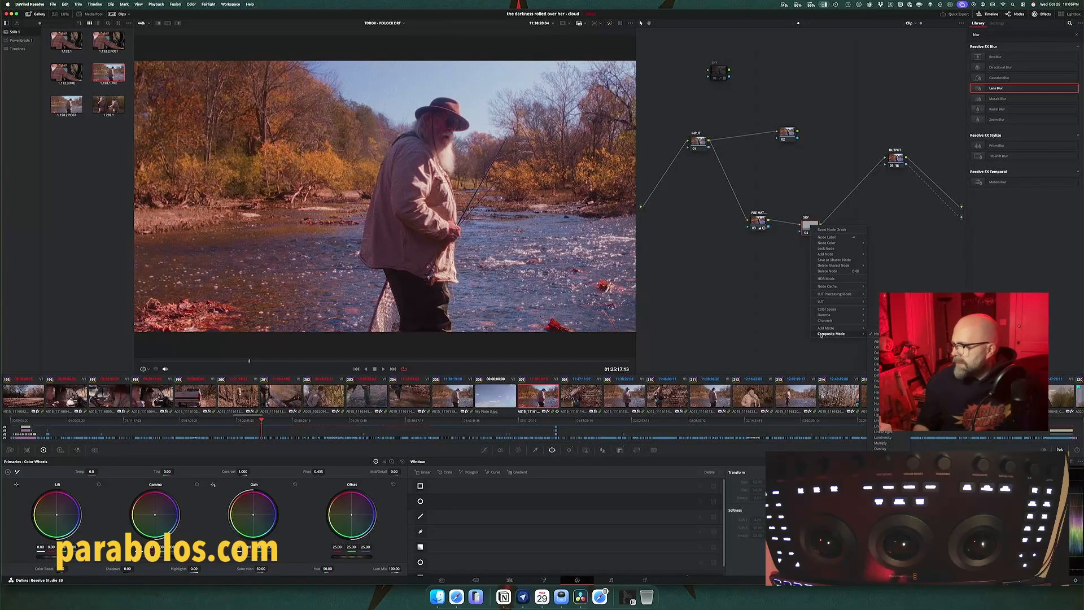
pyautogui.click(790, 326)
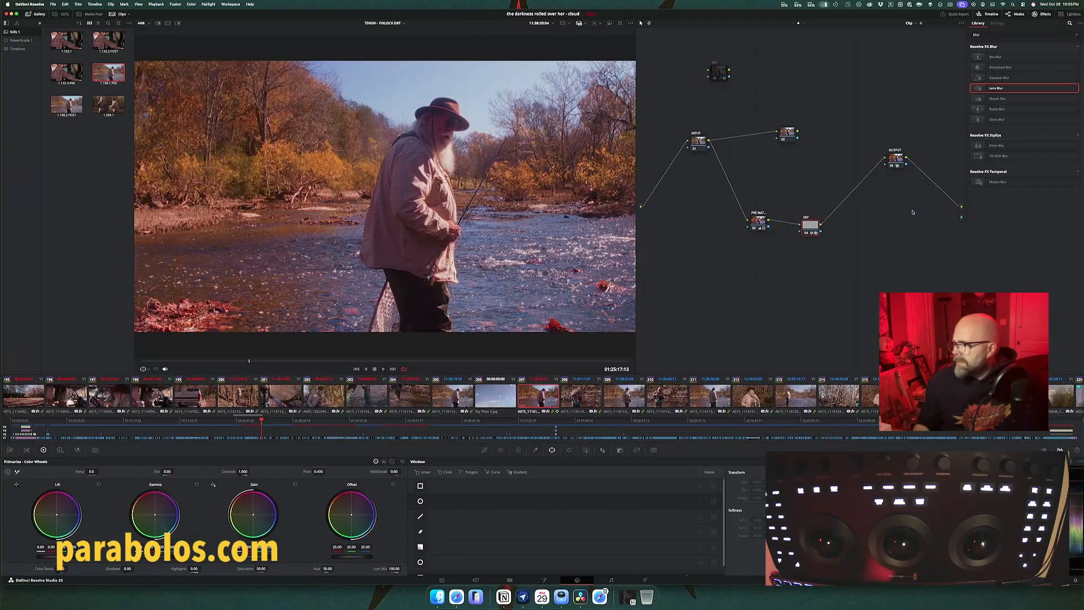
pyautogui.moveTo(810, 227); pyautogui.dragTo(812, 219)
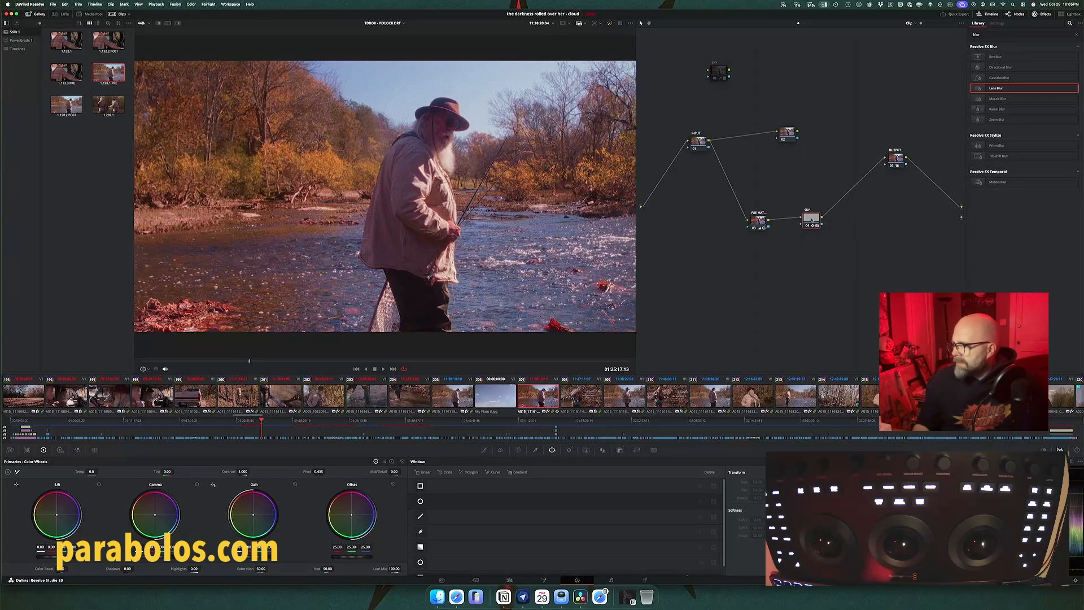
# Step: Show the SKY node's key and reset the node's grade
pyautogui.click(620, 450)
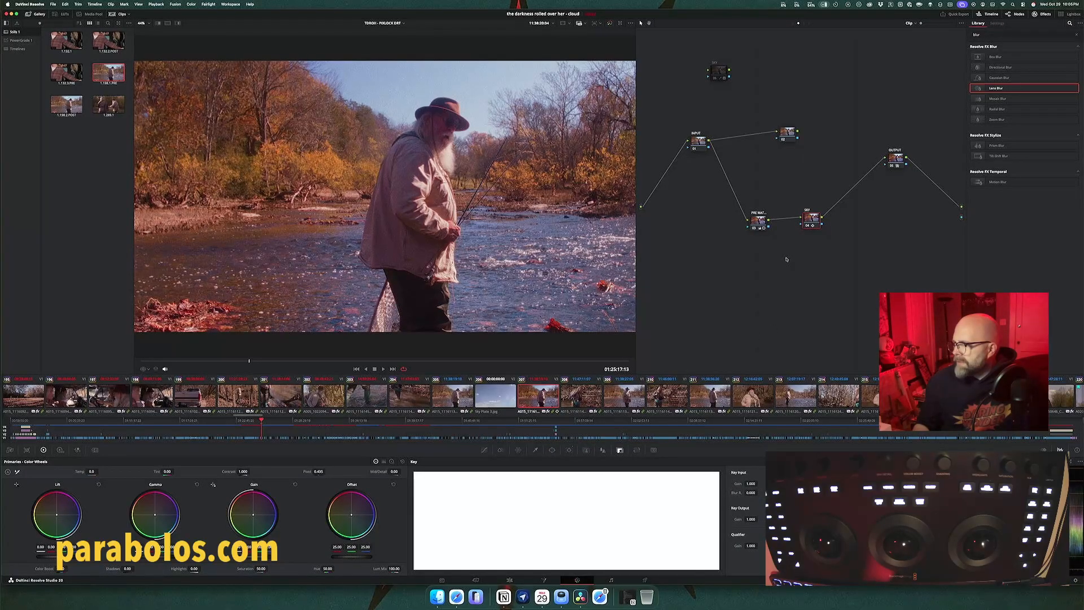
pyautogui.rightClick(811, 221)
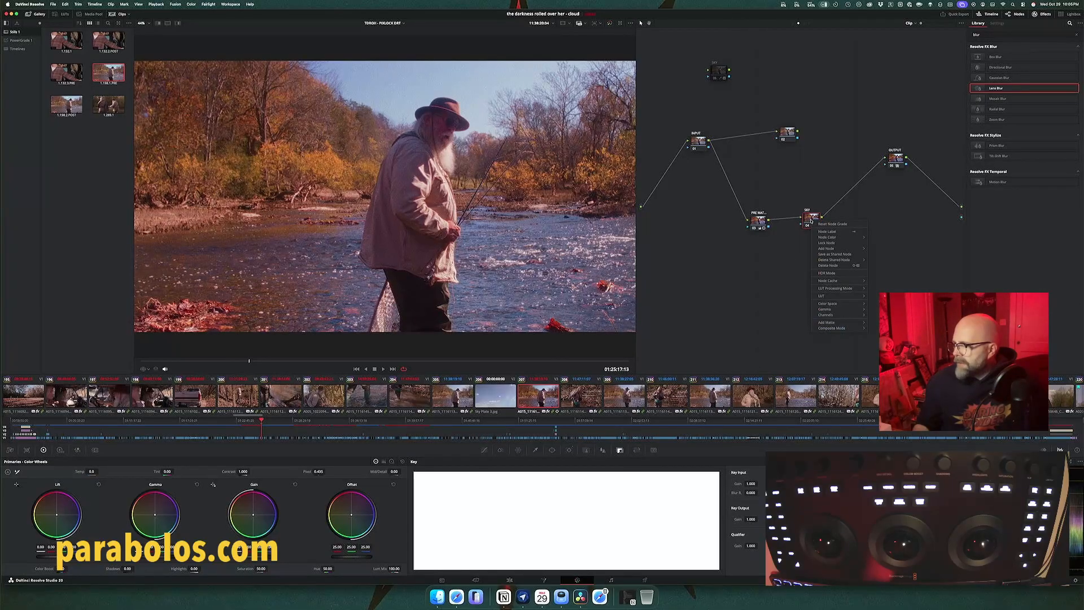
pyautogui.click(813, 222)
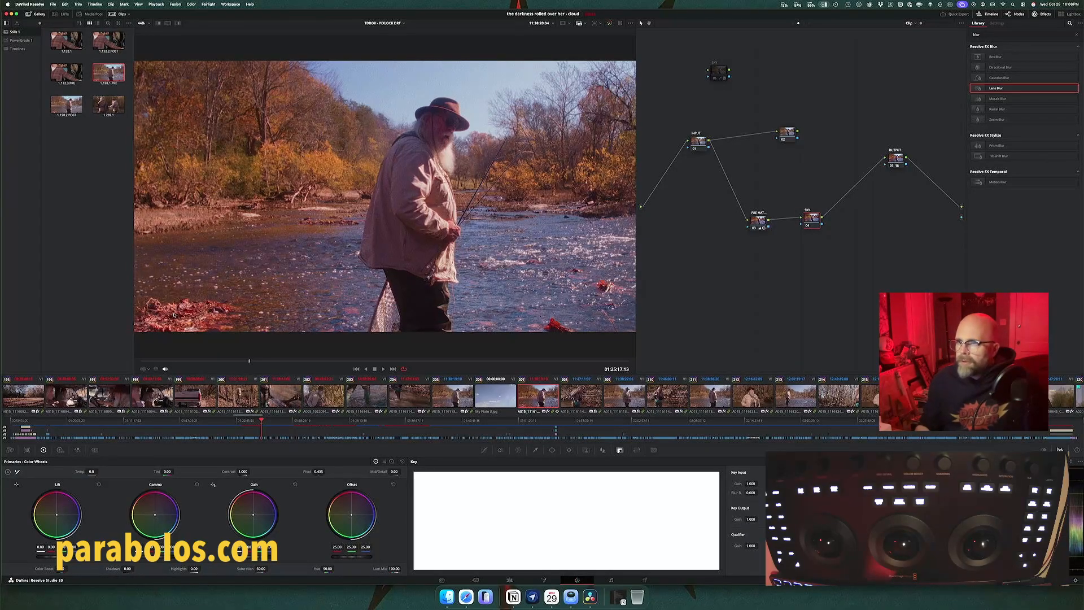
# Step: Sample the sky above the fisherman with the SKY node's qualifier and inspect the matte along the treeline in highlight view
pyautogui.click(148, 370)
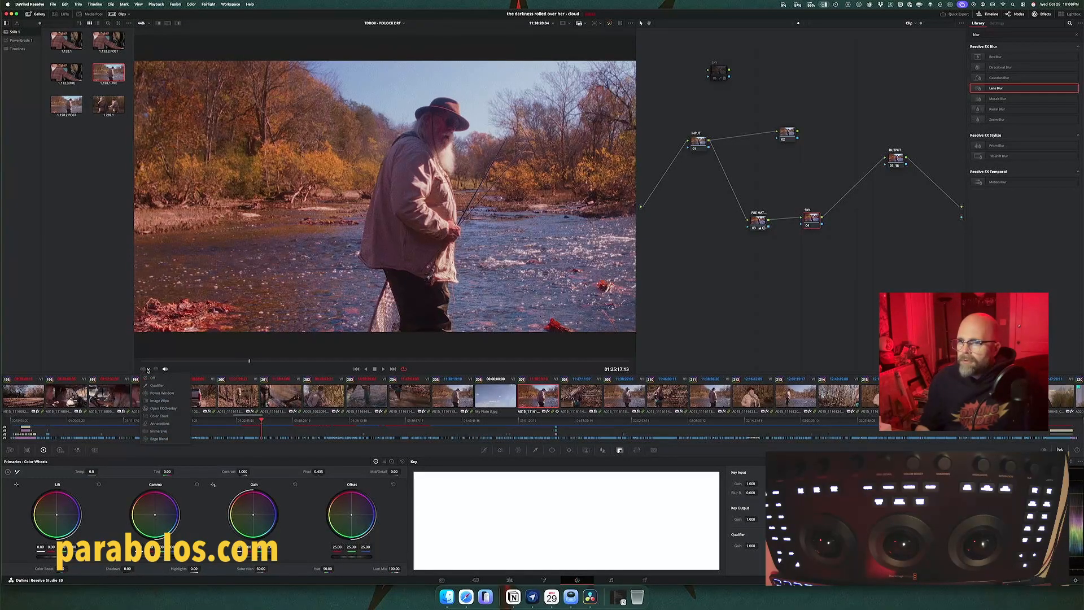
pyautogui.click(154, 384)
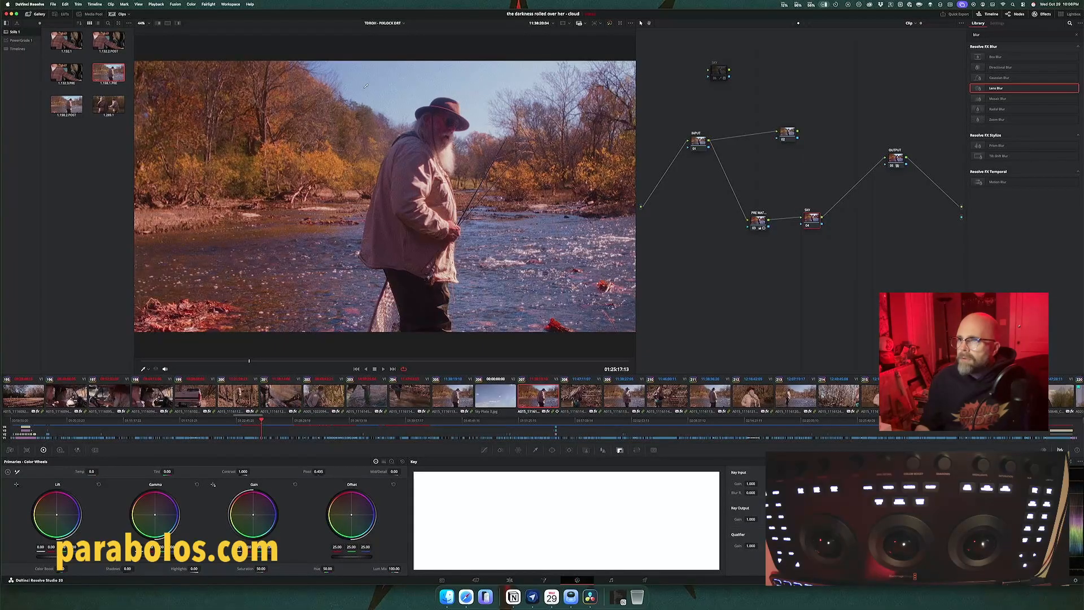
pyautogui.click(410, 68)
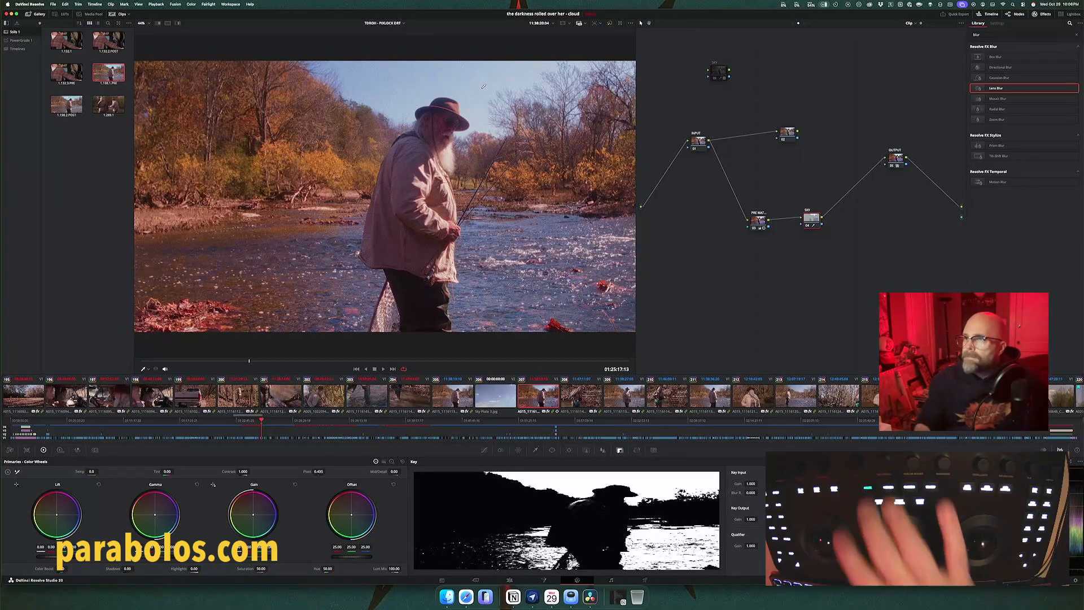
pyautogui.hotkey('shift', 'h')
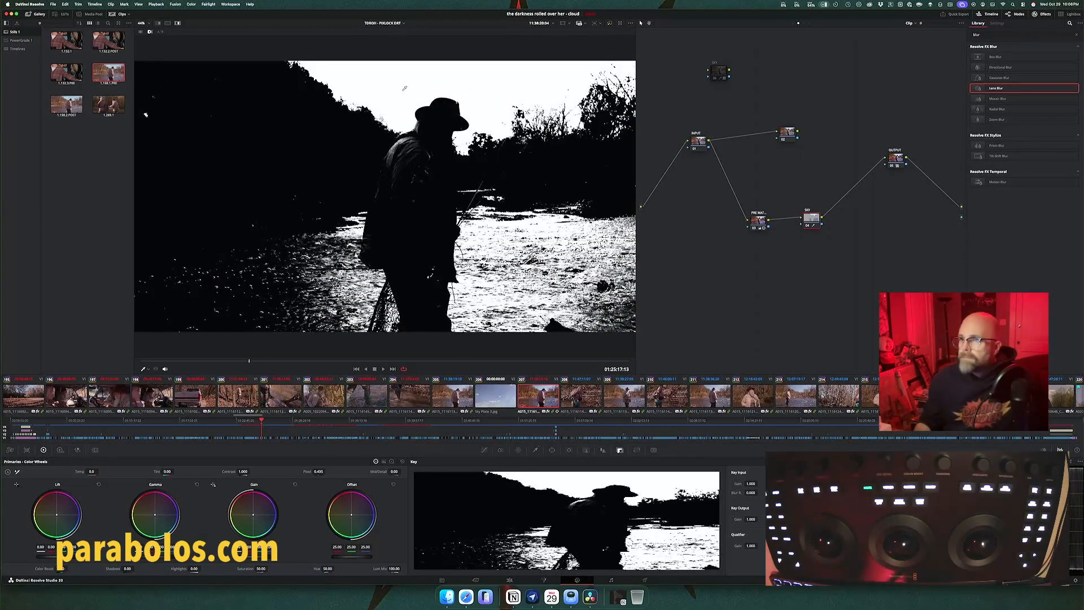
pyautogui.scroll(10, 404, 88)
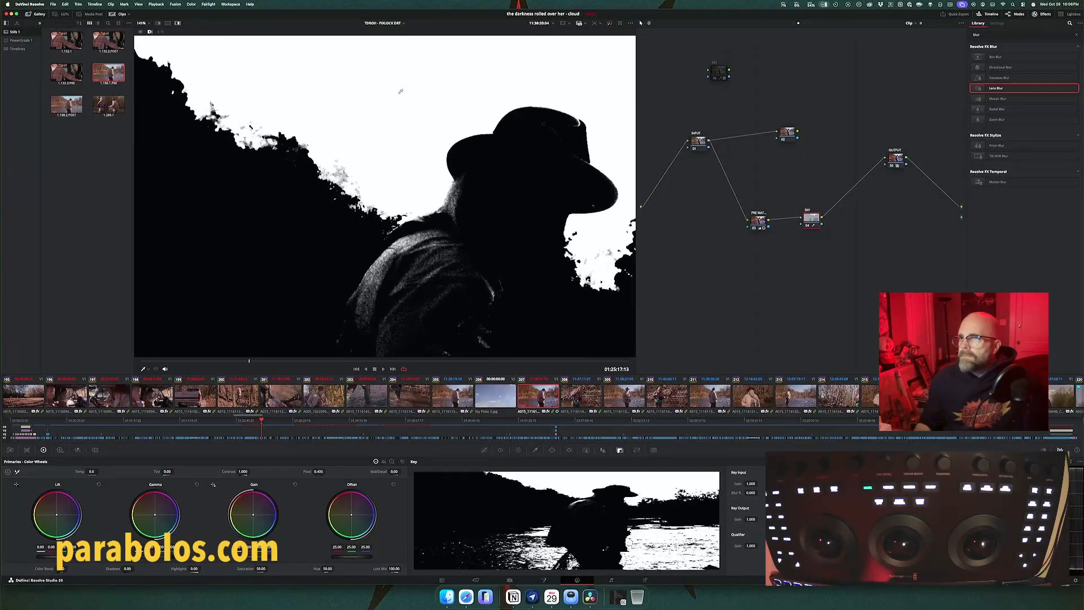
pyautogui.scroll(-1, 400, 92)
pyautogui.hscroll(-3, 400, 91)
pyautogui.scroll(3, 400, 91)
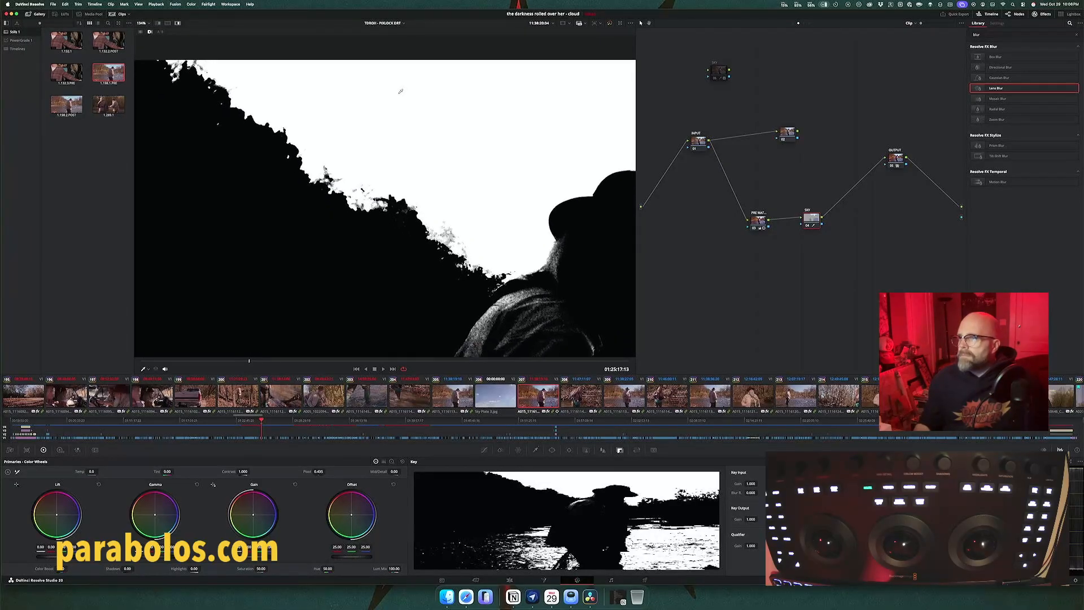
pyautogui.scroll(-1, 401, 91)
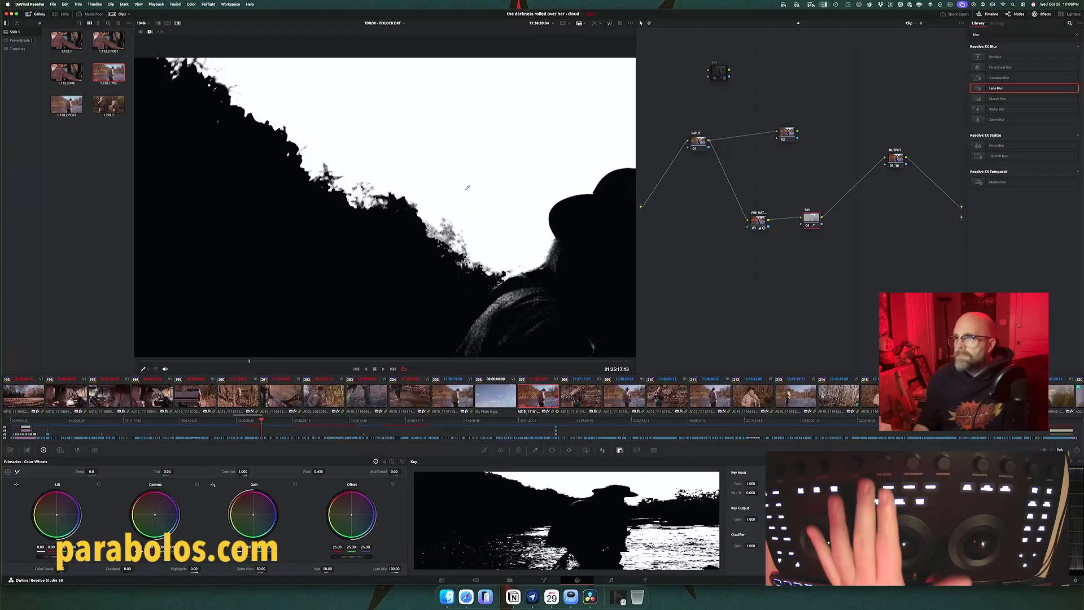
# Step: Undo the sky sample, pick the sky again near the treeline with the HSL qualifier, and show the matte in highlight view
pyautogui.hotkey('shift', 'h')
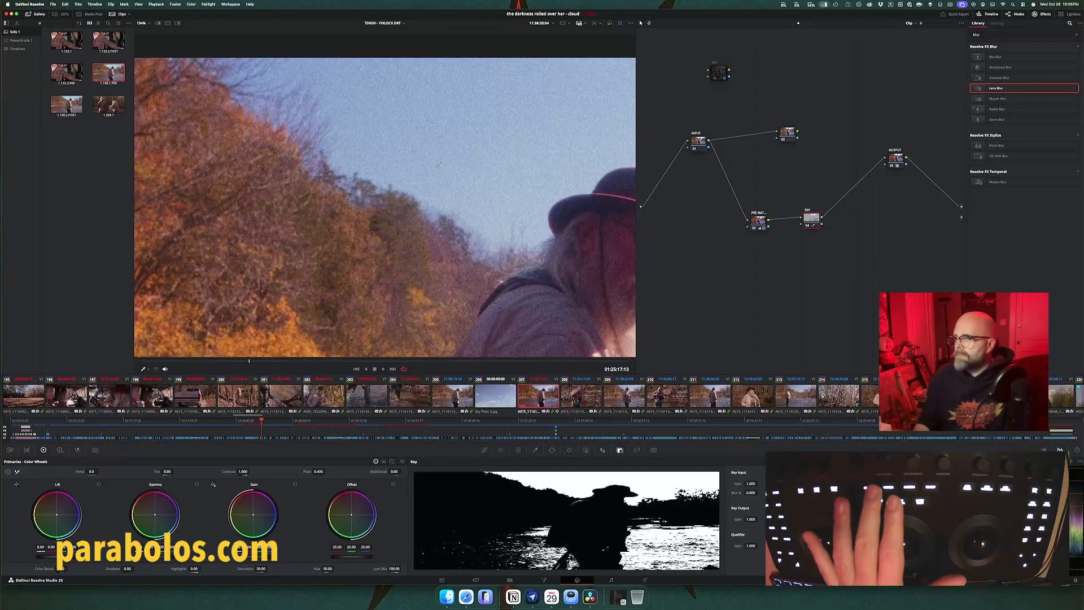
pyautogui.click(535, 450)
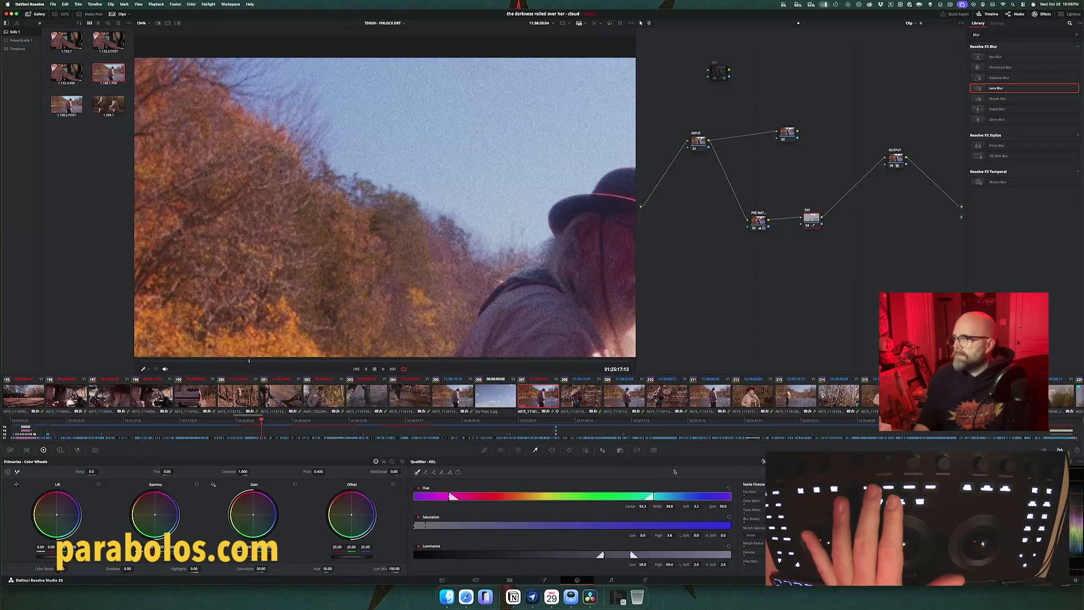
pyautogui.press('super+z')
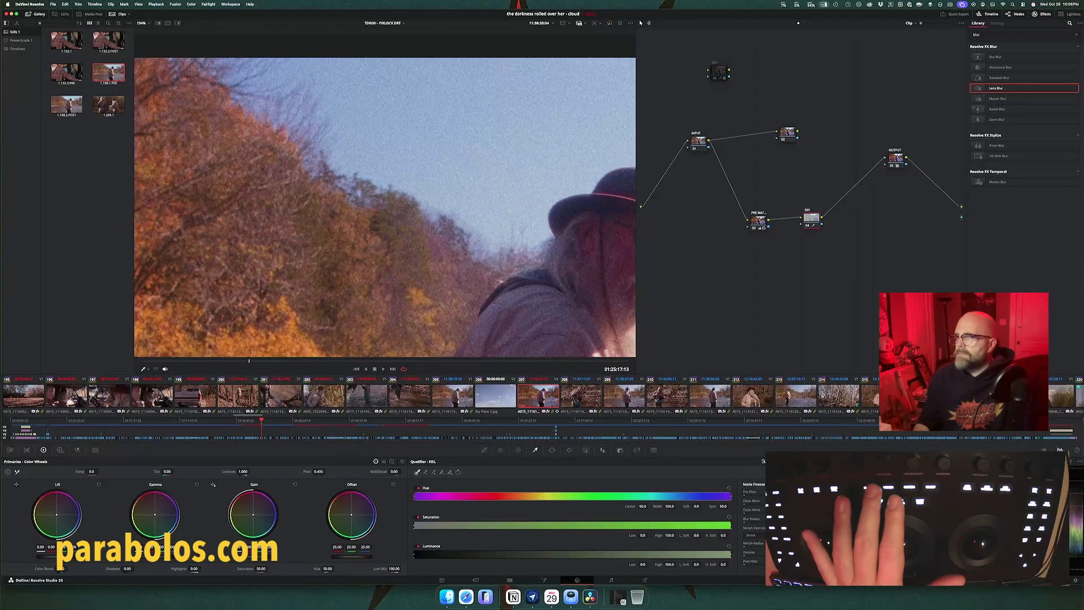
pyautogui.click(359, 136)
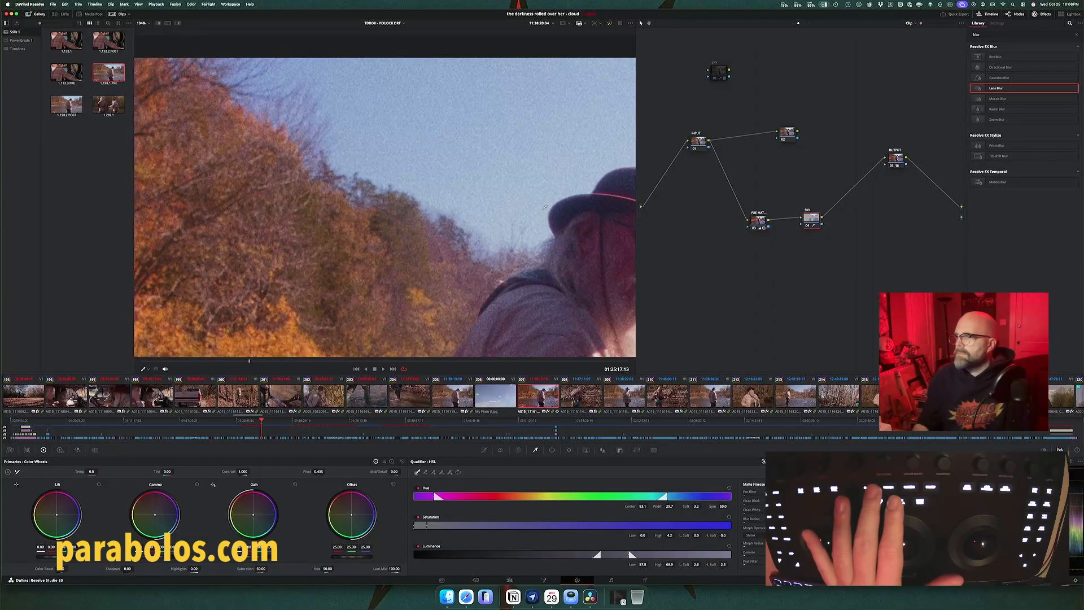
pyautogui.hotkey('shift', 'h')
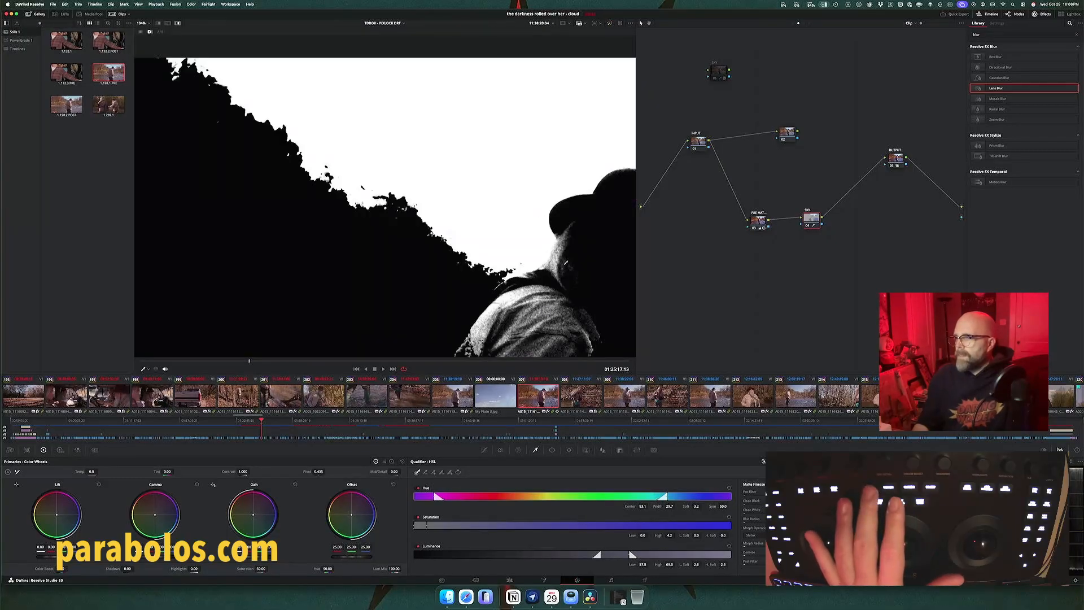
# Step: Disable the saturation component of the SKY qualifier, and toggle luminance and hue off and on to compare the matte
pyautogui.click(417, 517)
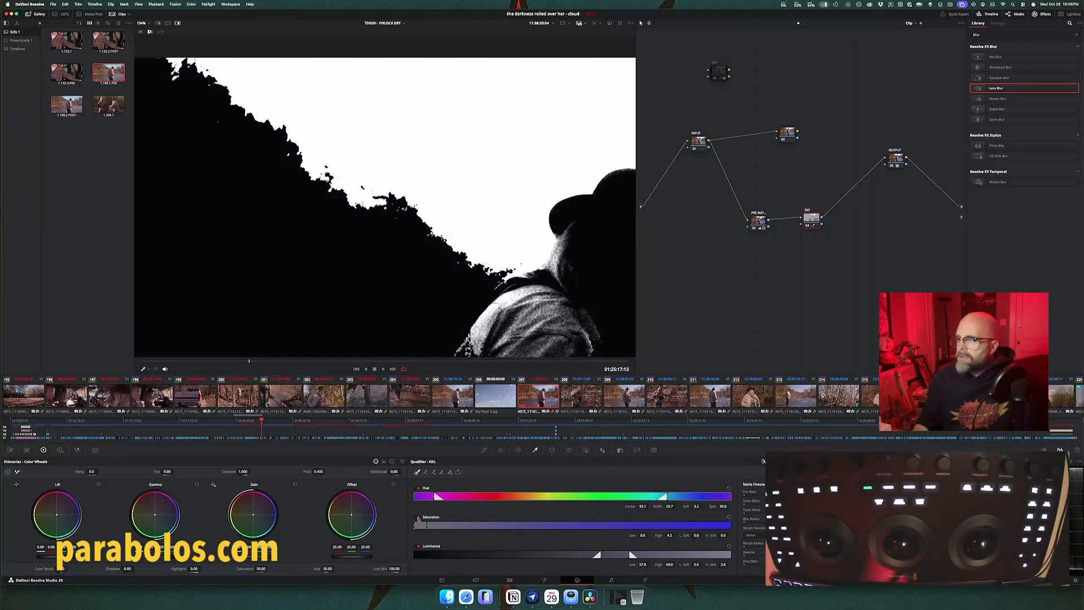
pyautogui.click(418, 546)
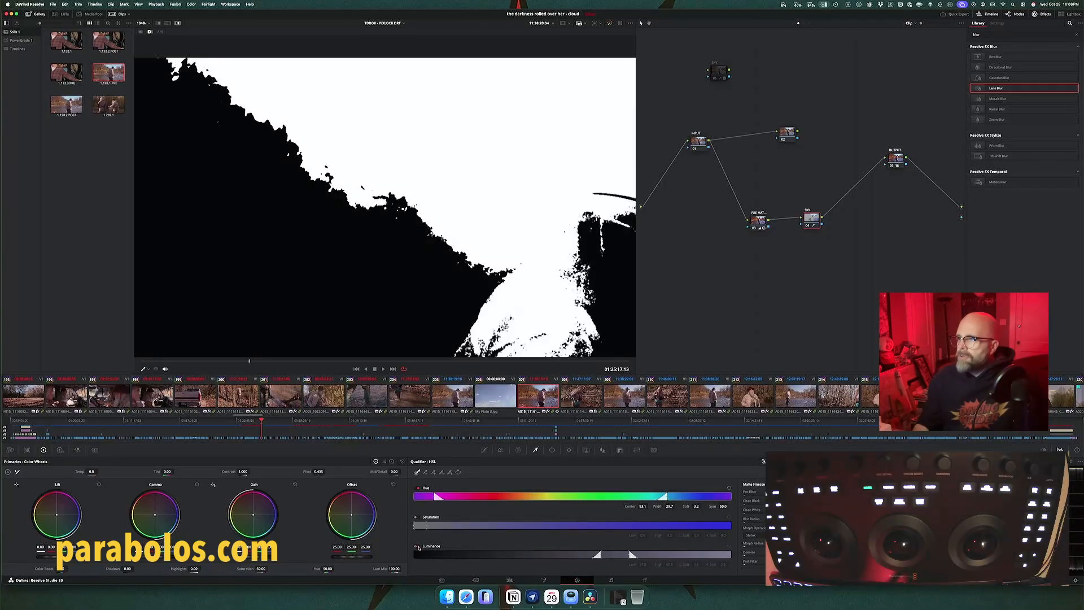
pyautogui.click(418, 545)
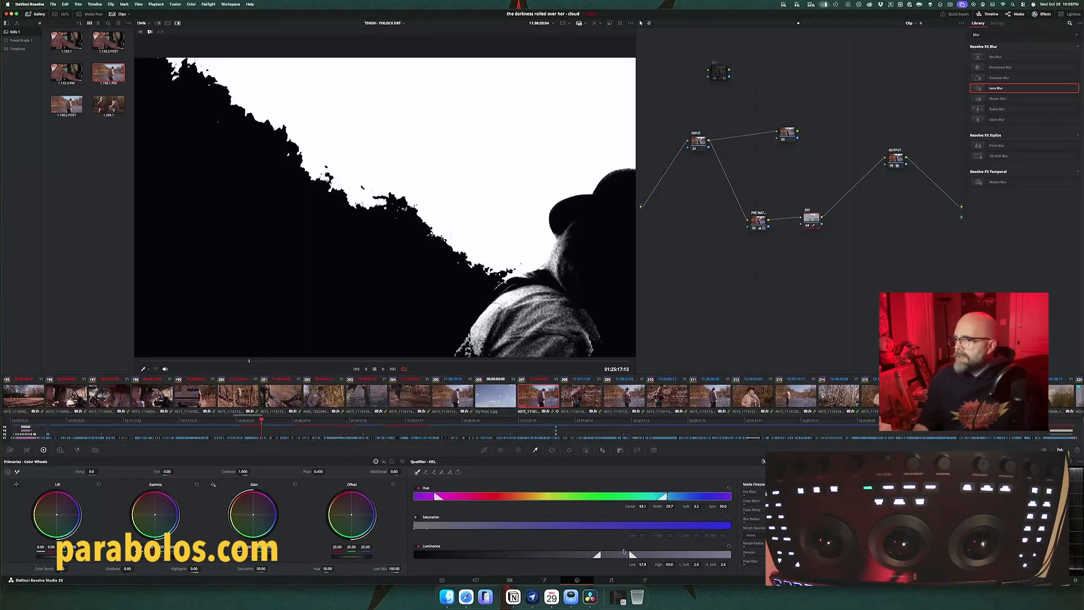
pyautogui.click(418, 487)
pyautogui.click(418, 487)
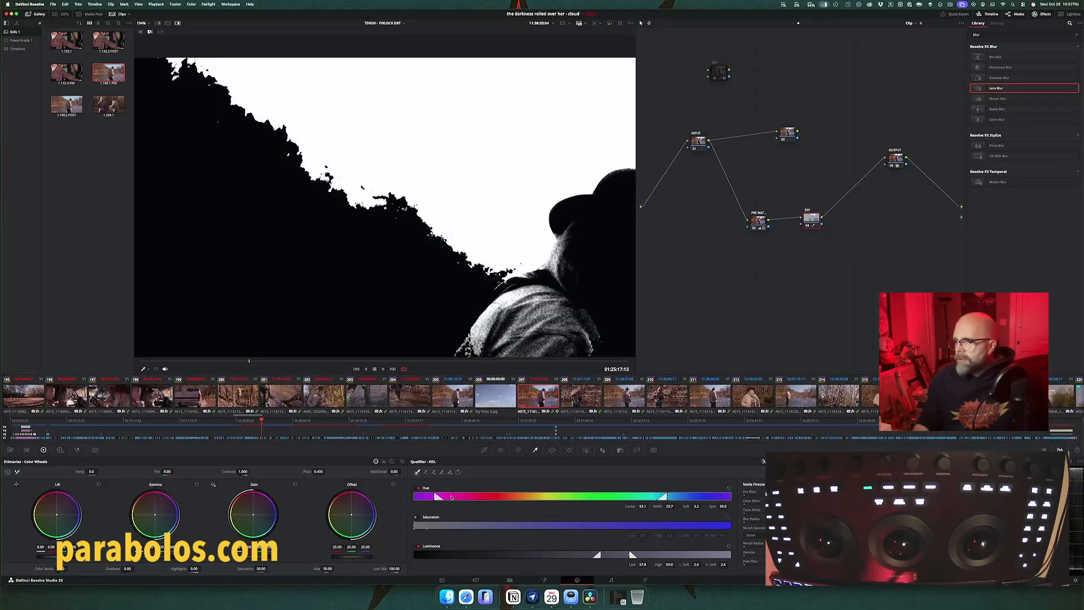
# Step: Narrow the SKY qualifier's hue range to a center of about 87.4 and width of 14.6, and play the clip's matte
pyautogui.moveTo(435, 495); pyautogui.dragTo(402, 499)
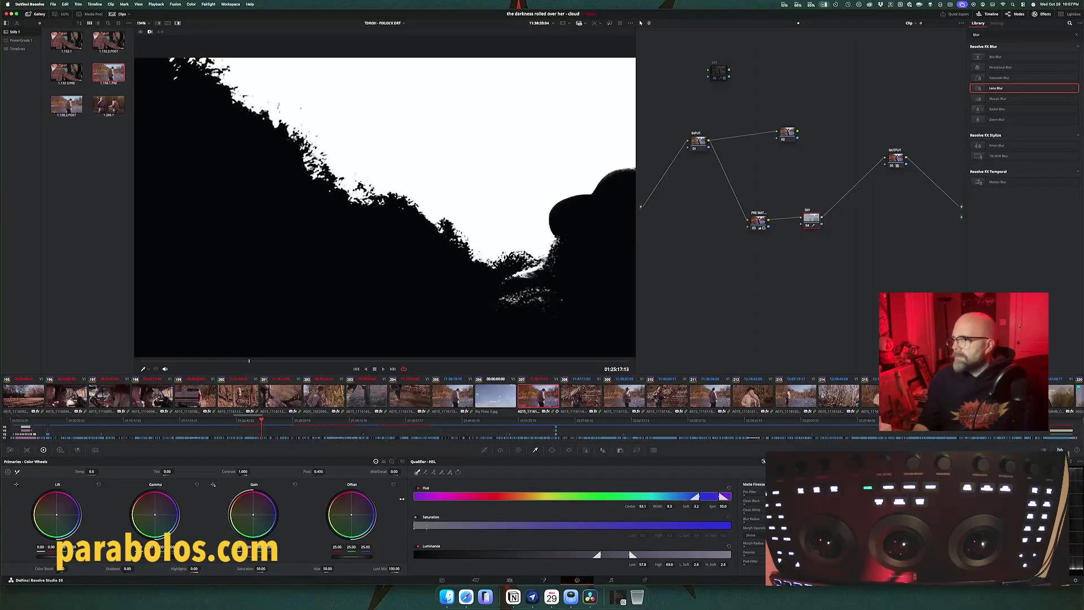
pyautogui.moveTo(699, 497); pyautogui.dragTo(666, 498)
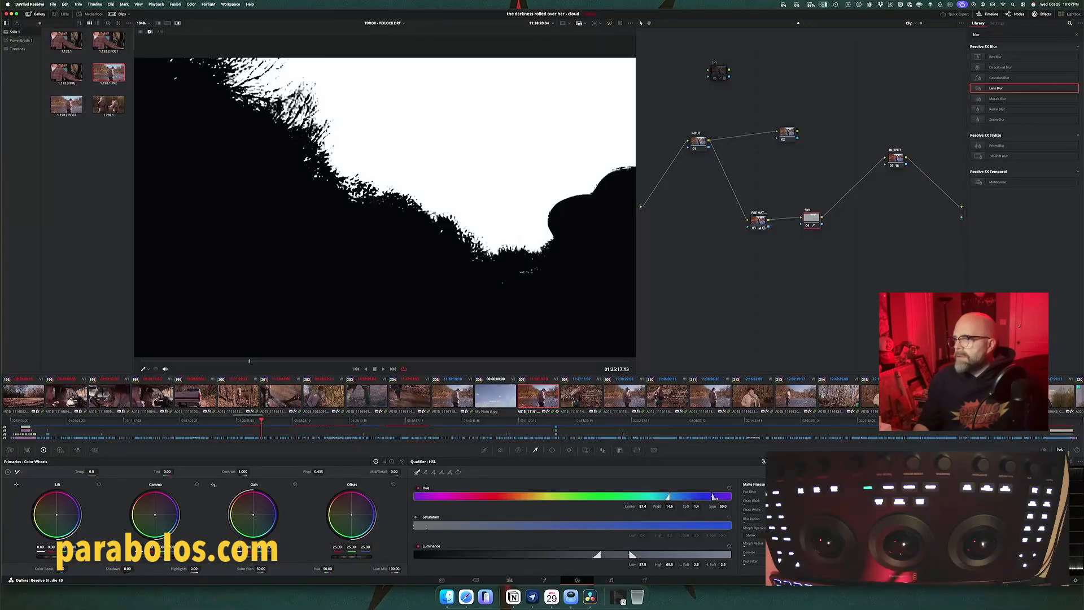
pyautogui.moveTo(715, 498); pyautogui.dragTo(714, 498)
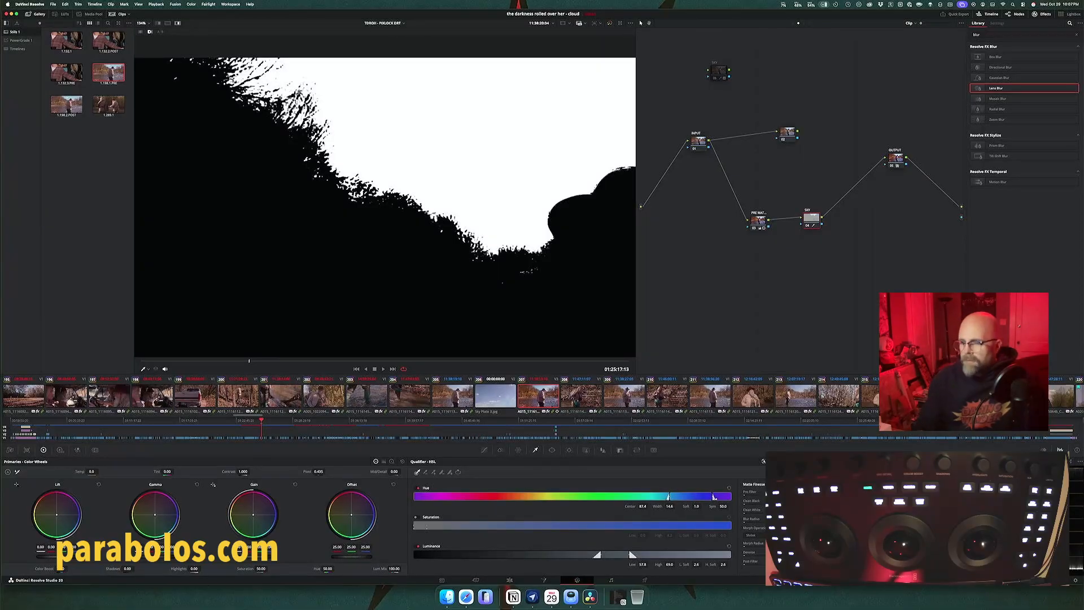
pyautogui.press('space')
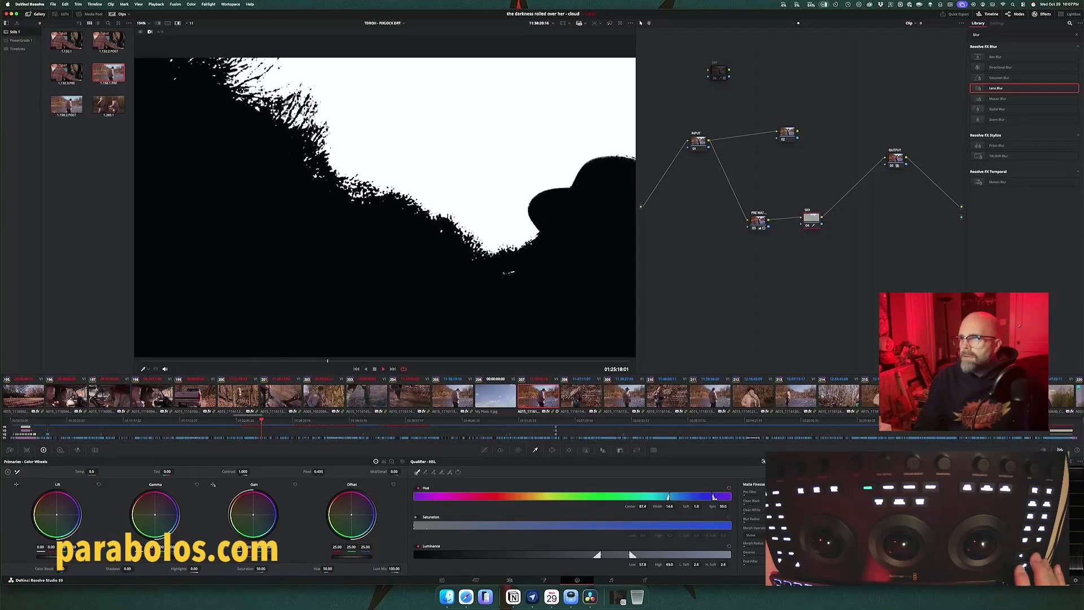
# Step: Set the SKY qualifier's luminance range to about 57.2 low and 67.2 high with zero low softness, and play the matte
pyautogui.press('space')
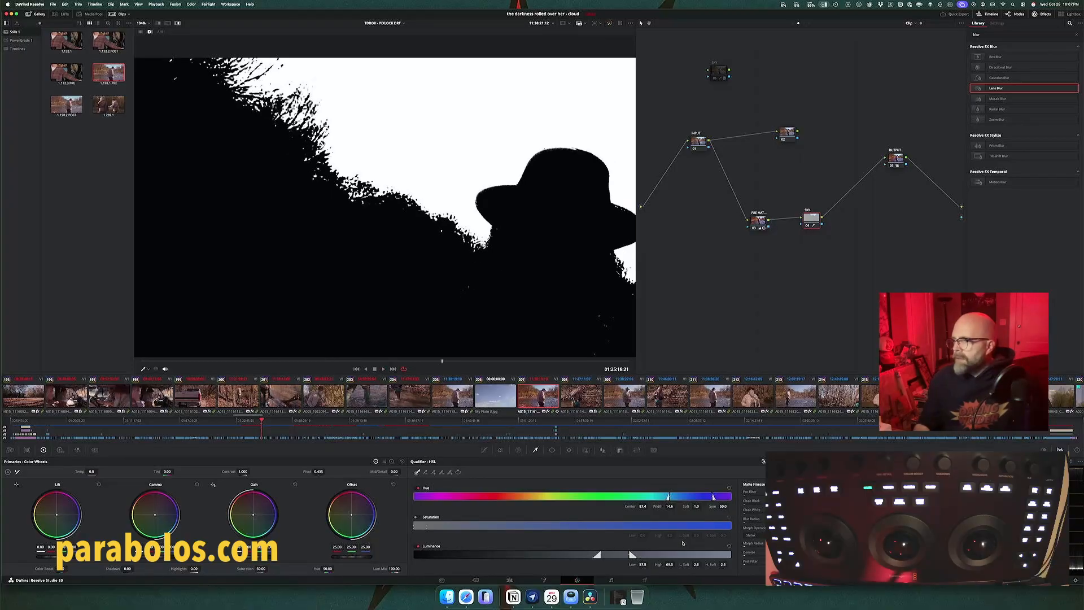
pyautogui.moveTo(617, 555)
pyautogui.mouseDown()
pyautogui.moveTo(627, 553)
pyautogui.moveTo(582, 555)
pyautogui.moveTo(599, 555)
pyautogui.mouseUp()
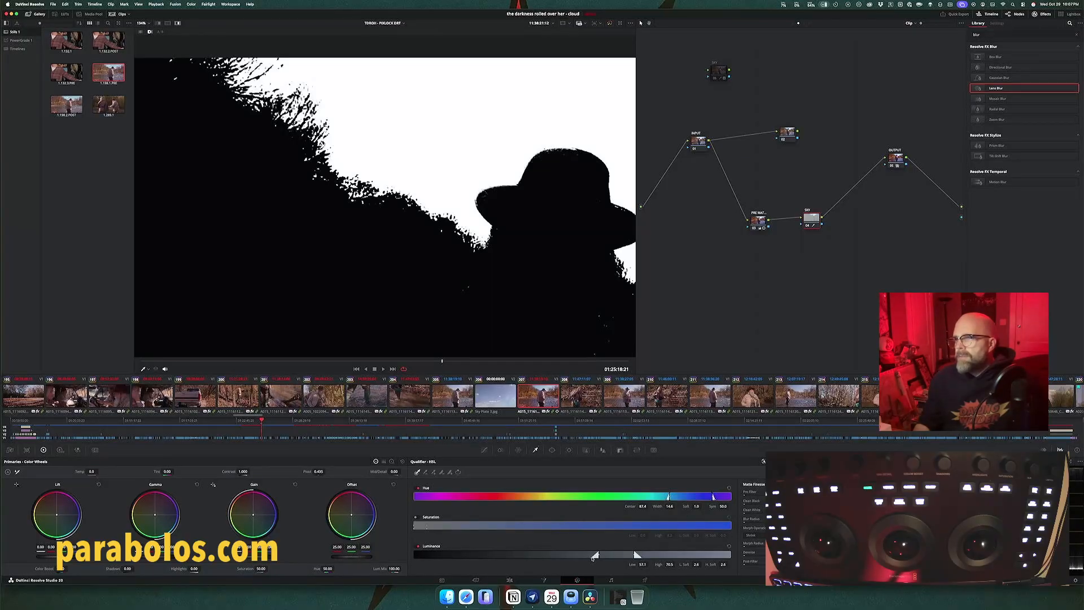
pyautogui.moveTo(592, 556); pyautogui.dragTo(593, 556)
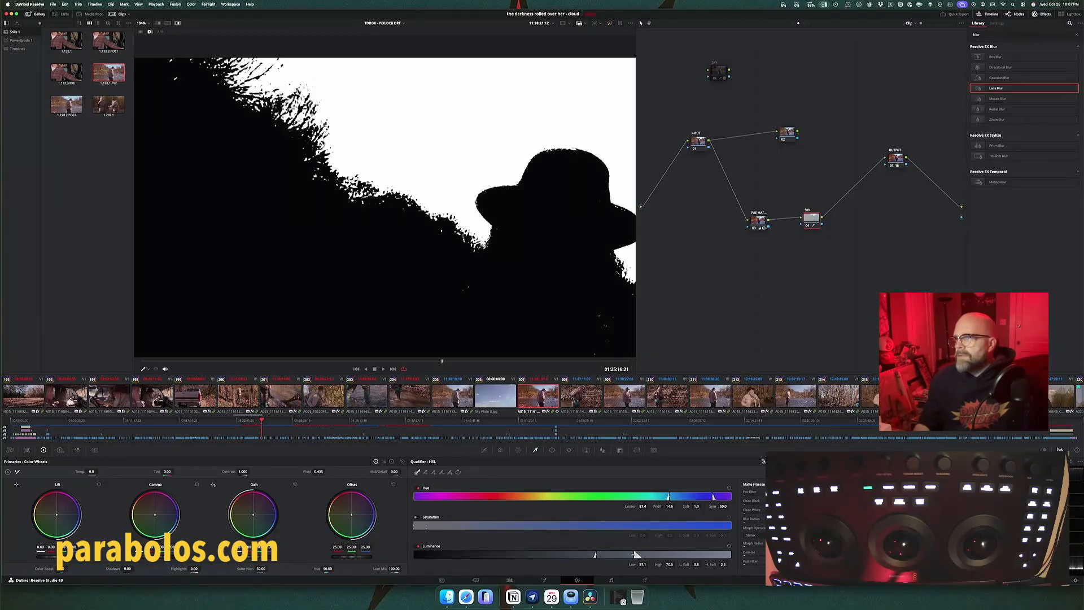
pyautogui.moveTo(637, 555)
pyautogui.mouseDown()
pyautogui.moveTo(613, 555)
pyautogui.moveTo(625, 555)
pyautogui.mouseUp()
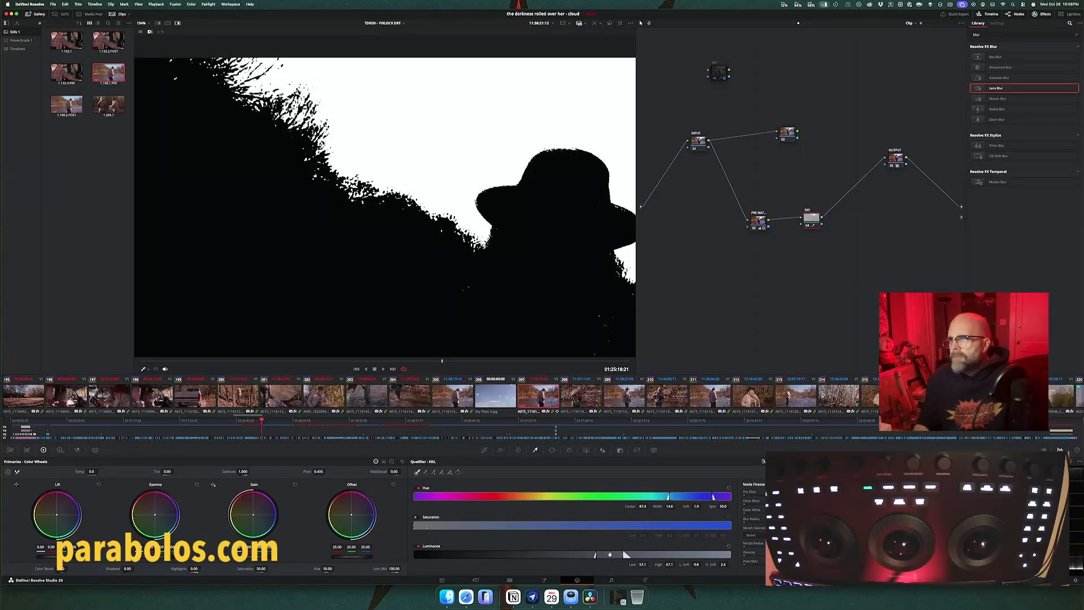
pyautogui.moveTo(609, 555)
pyautogui.mouseDown()
pyautogui.moveTo(638, 555)
pyautogui.moveTo(626, 554)
pyautogui.mouseUp()
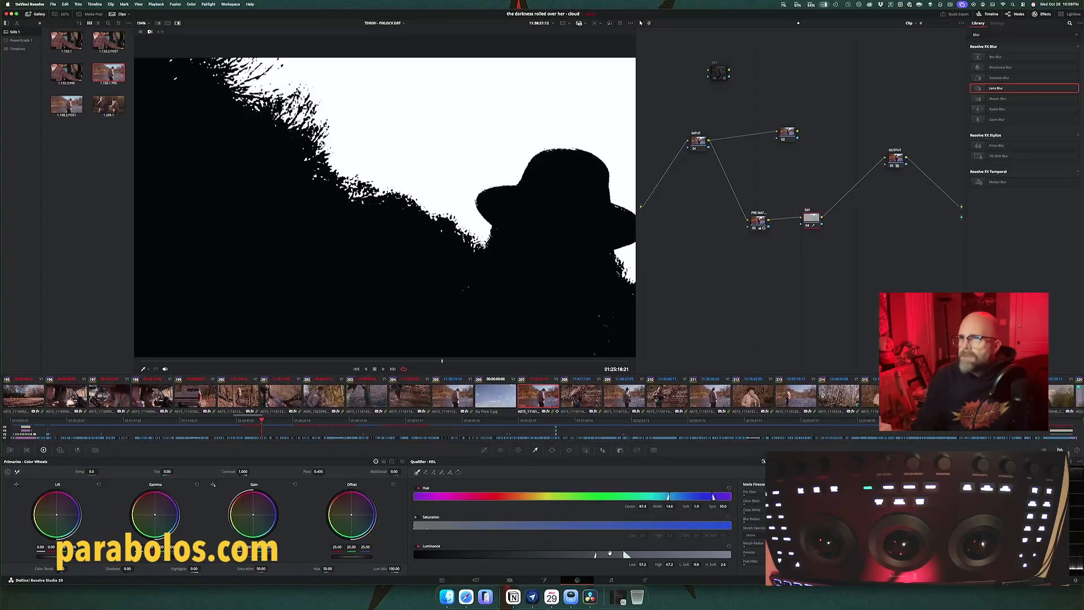
pyautogui.press('space')
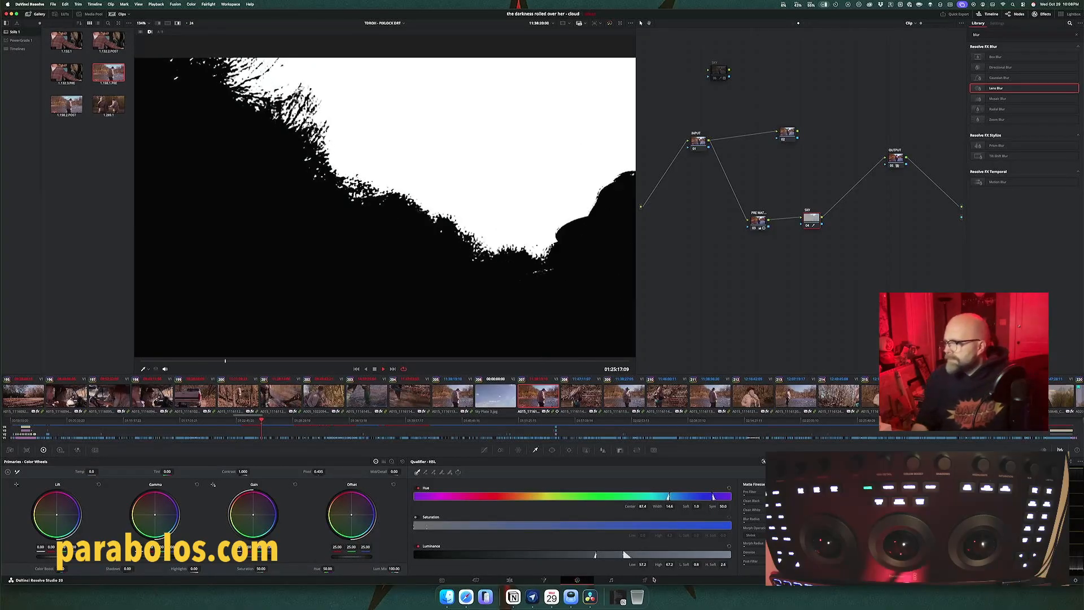
# Step: Try the Opening and Closing morph operations on the sky matte with a large radius, and return to Shrink
pyautogui.click(759, 536)
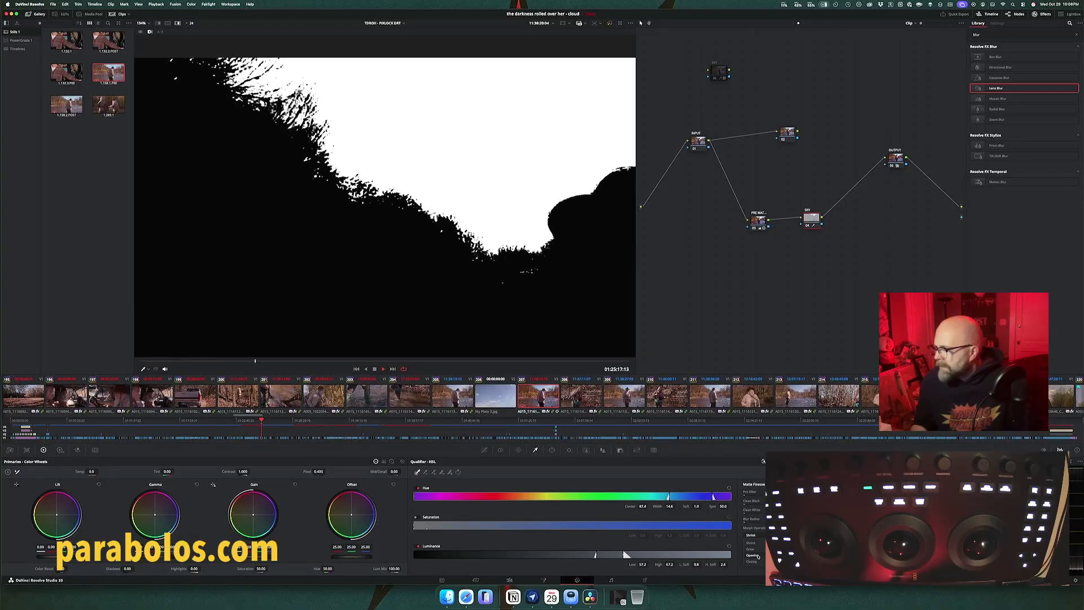
pyautogui.click(758, 556)
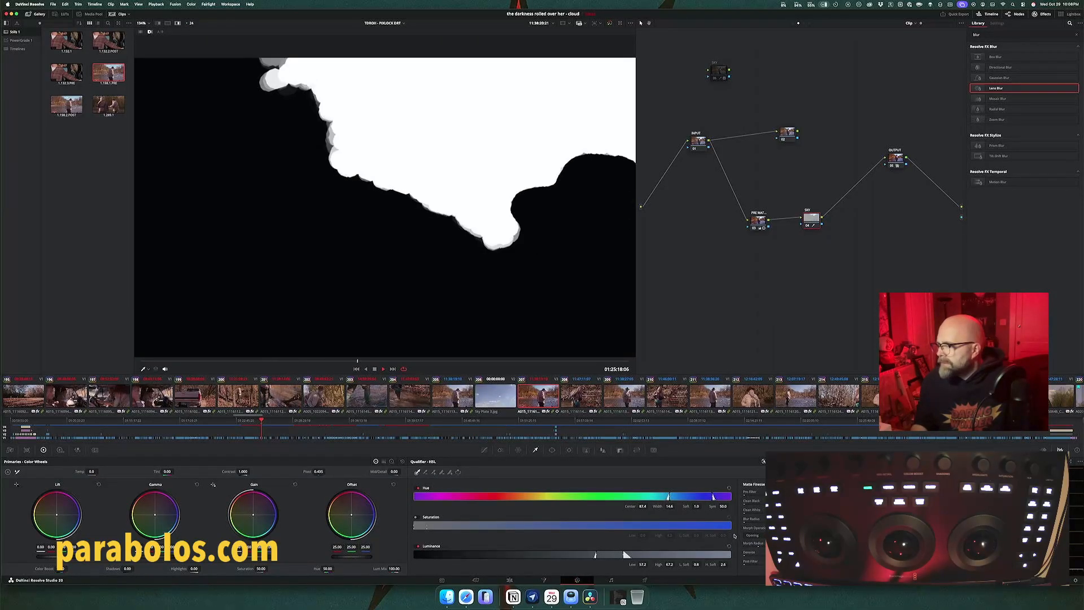
pyautogui.click(750, 535)
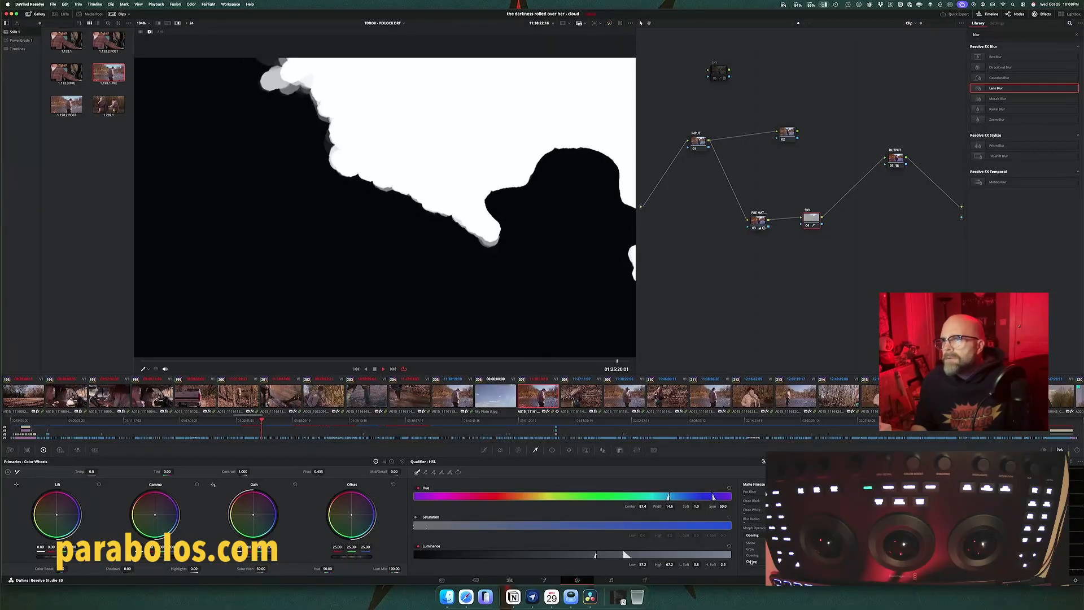
pyautogui.click(752, 561)
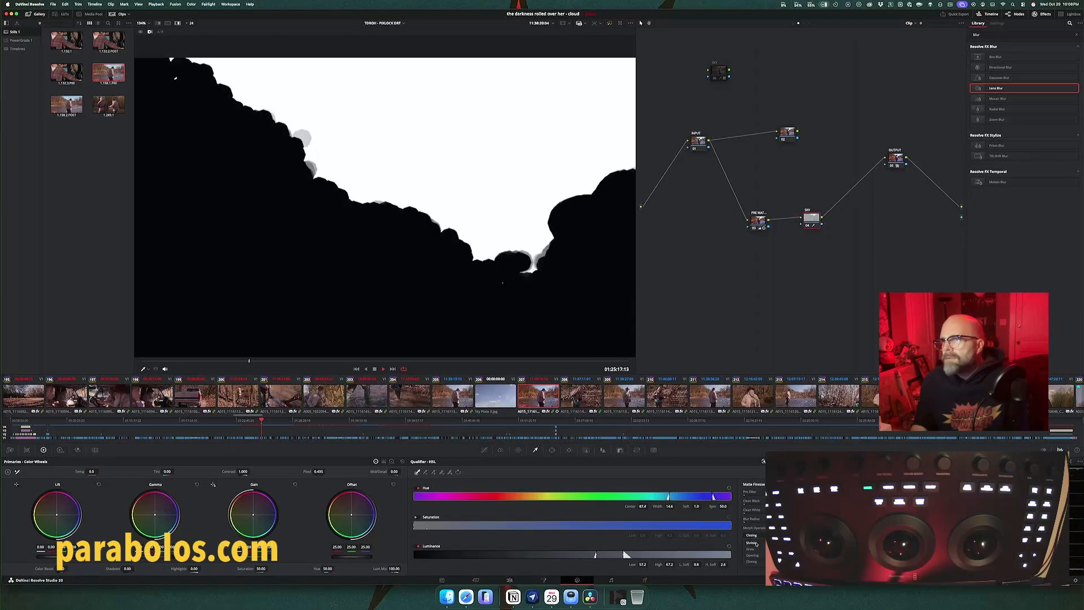
pyautogui.click(752, 542)
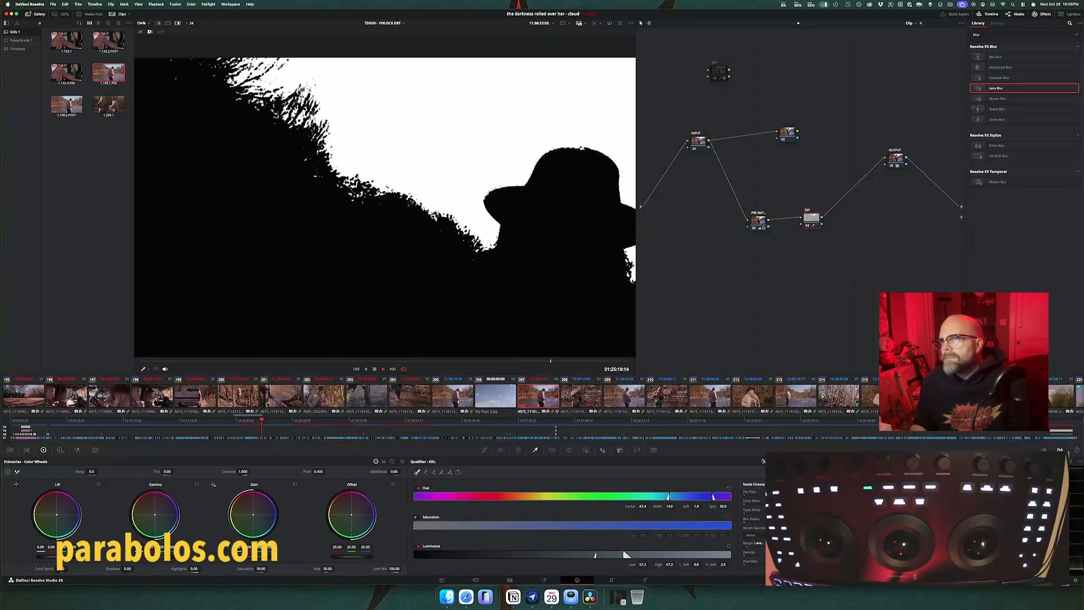
# Step: Compare Opening and Closing again on the fine treeline edges of the matte, and set the morph operation back to Shrink
pyautogui.click(756, 535)
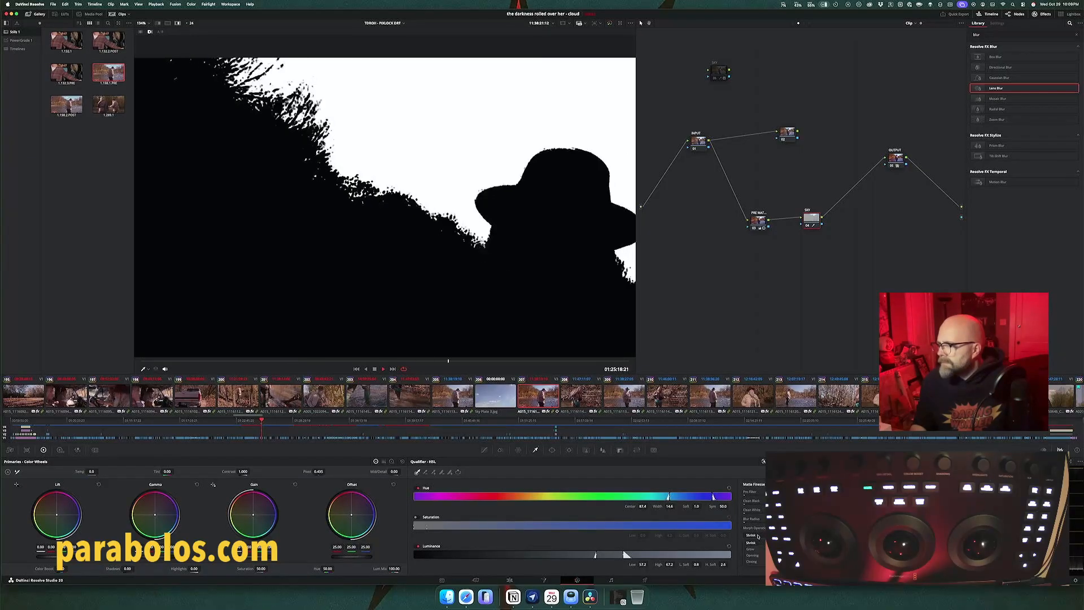
pyautogui.click(755, 554)
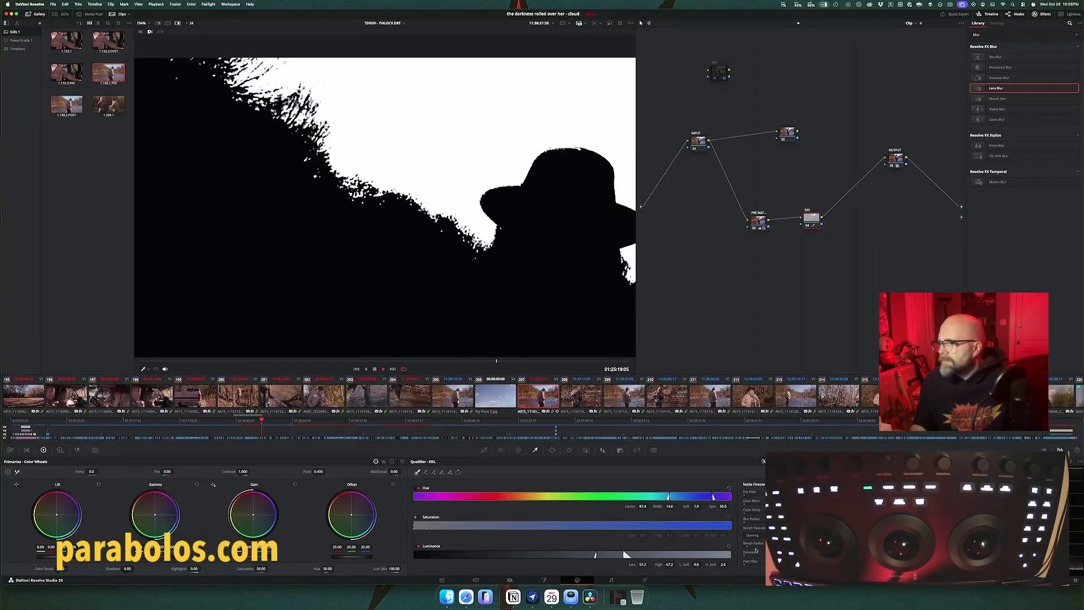
pyautogui.click(754, 535)
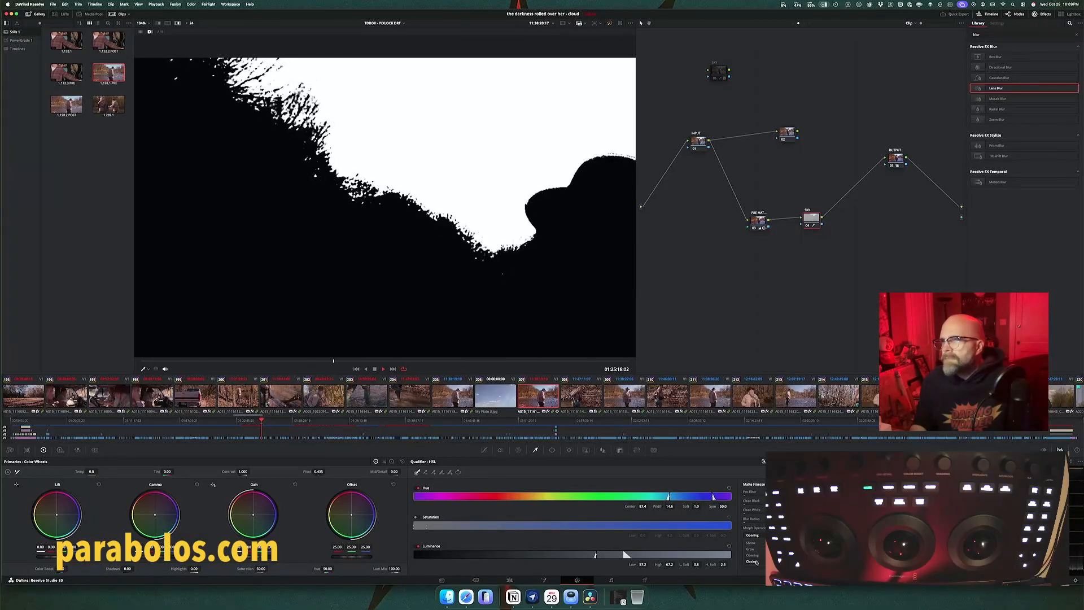
pyautogui.click(755, 562)
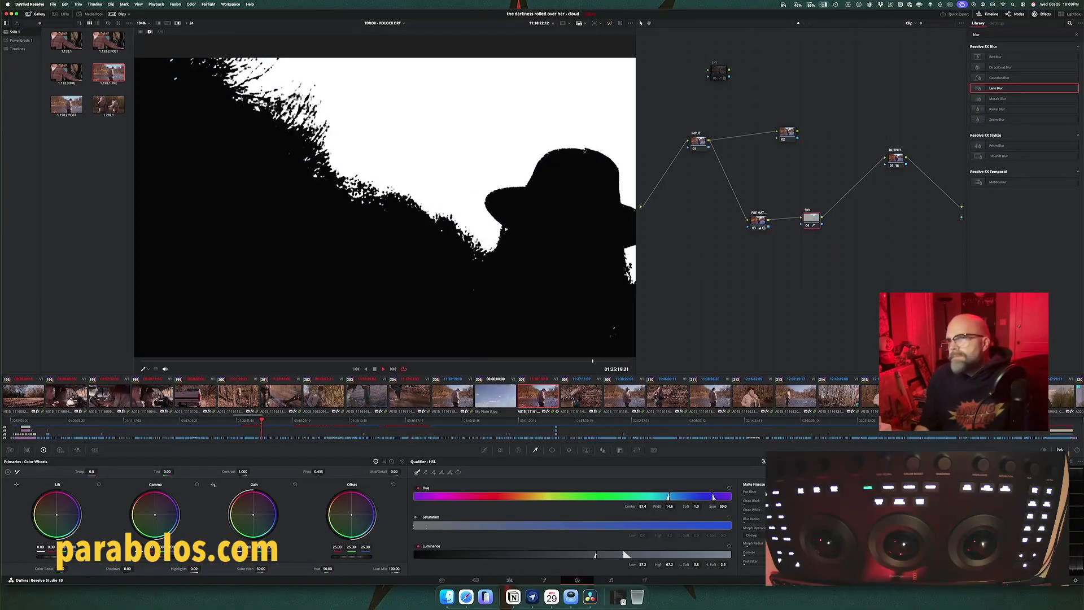
pyautogui.click(754, 535)
pyautogui.click(754, 542)
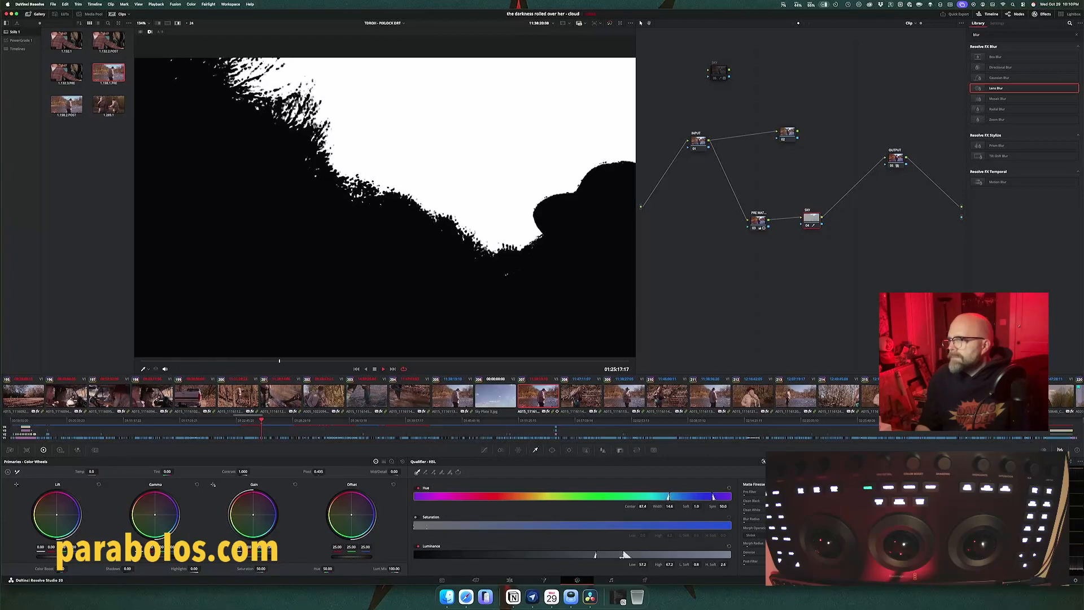
# Step: Raise the SKY qualifier's luminance range to about 62.7 low and 70.0 high, with a low softness of about 1.5
pyautogui.moveTo(625, 555); pyautogui.dragTo(634, 554)
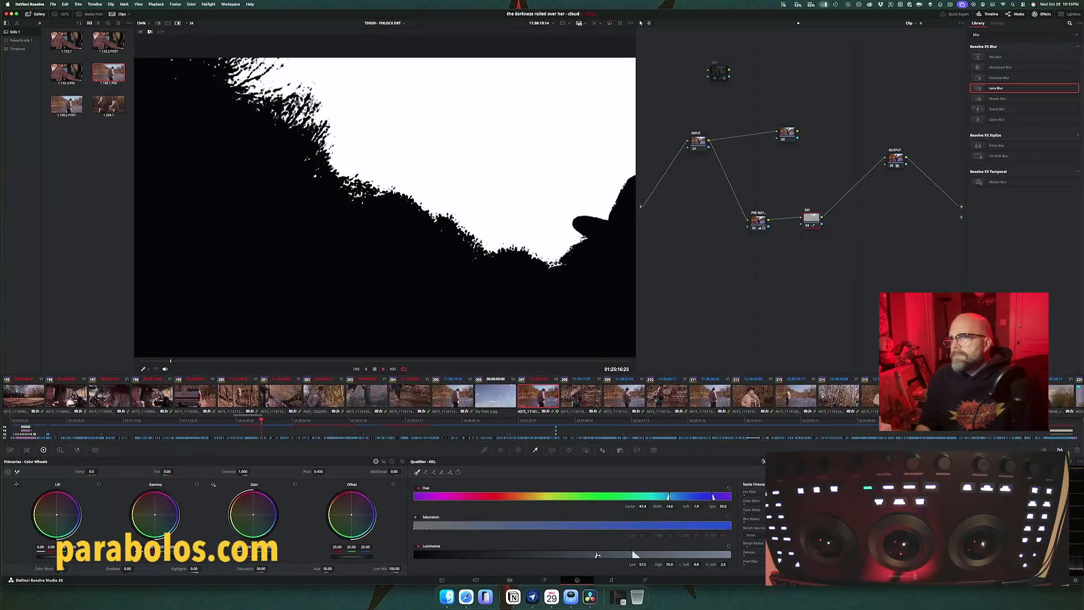
pyautogui.moveTo(596, 555); pyautogui.dragTo(612, 555)
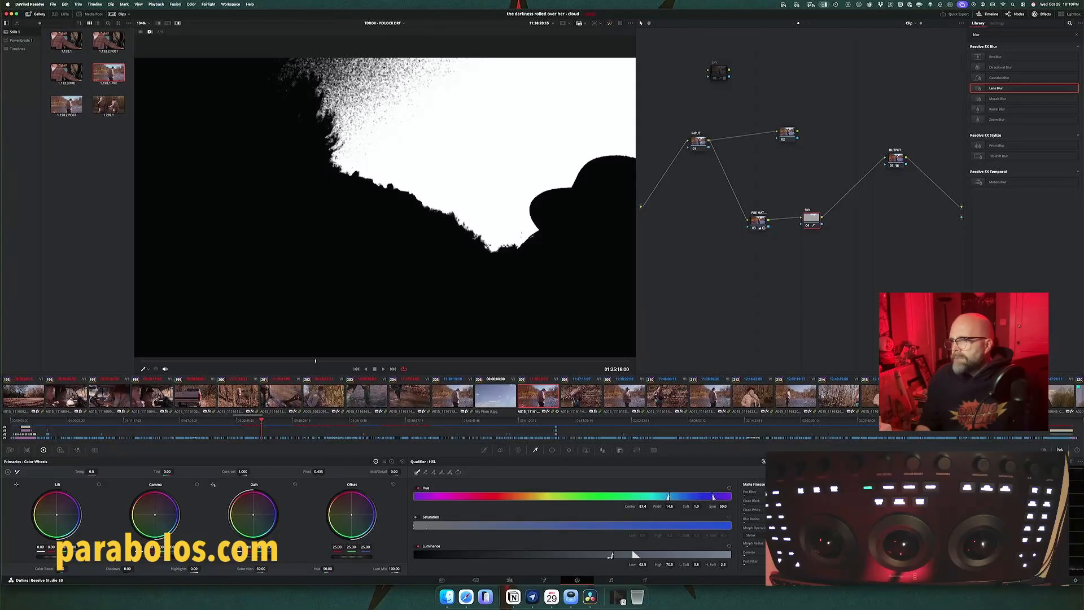
pyautogui.moveTo(610, 555); pyautogui.dragTo(609, 556)
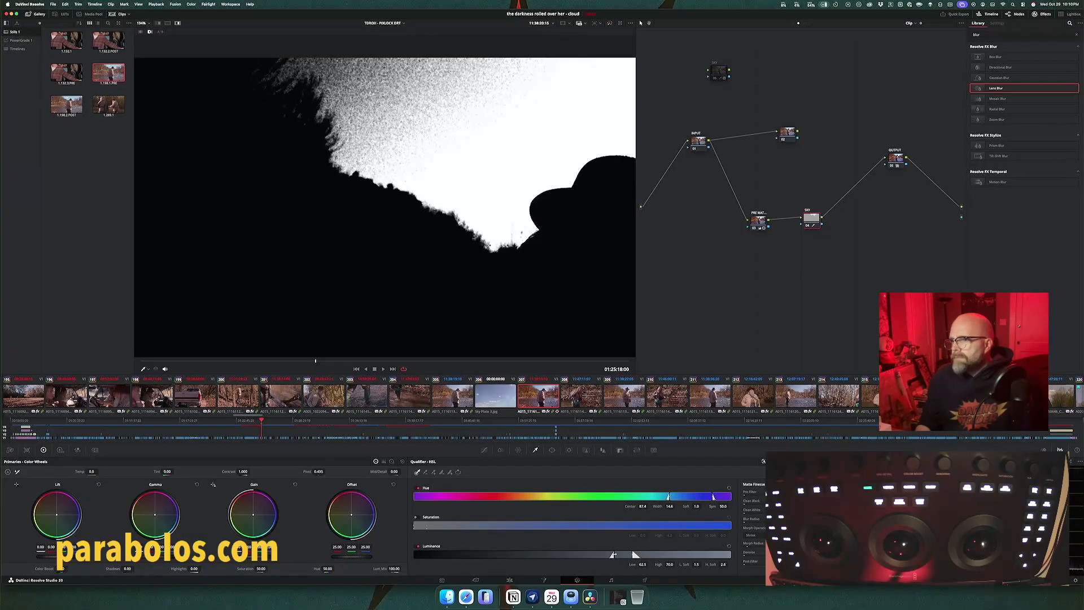
pyautogui.moveTo(613, 555); pyautogui.dragTo(614, 554)
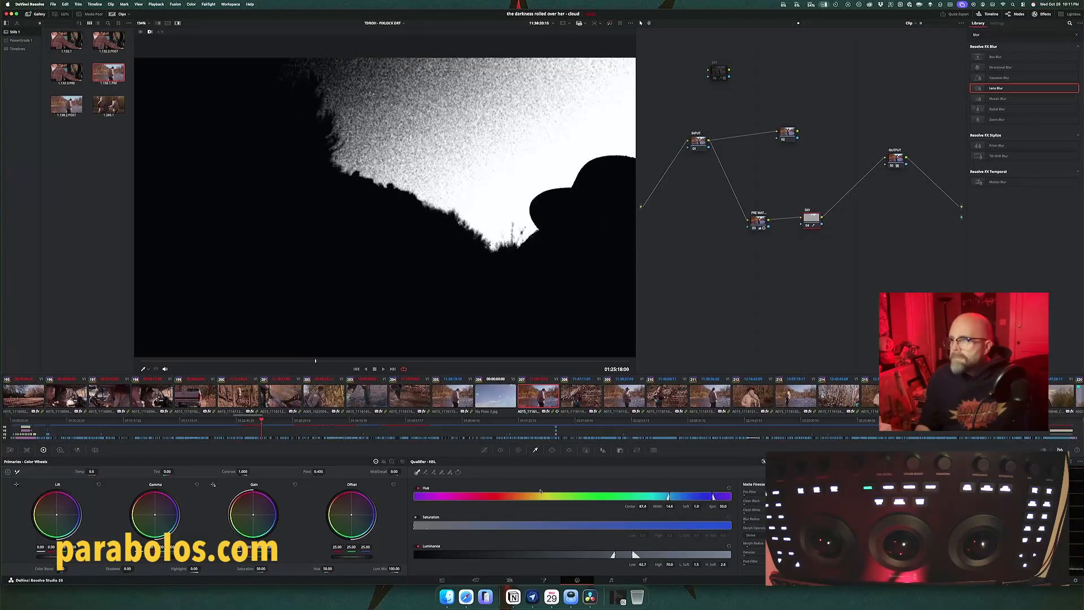
# Step: Invert the SKY node's key, add a window over the river below the treeline, and turn off highlight view
pyautogui.hotkey('shift', 'z')
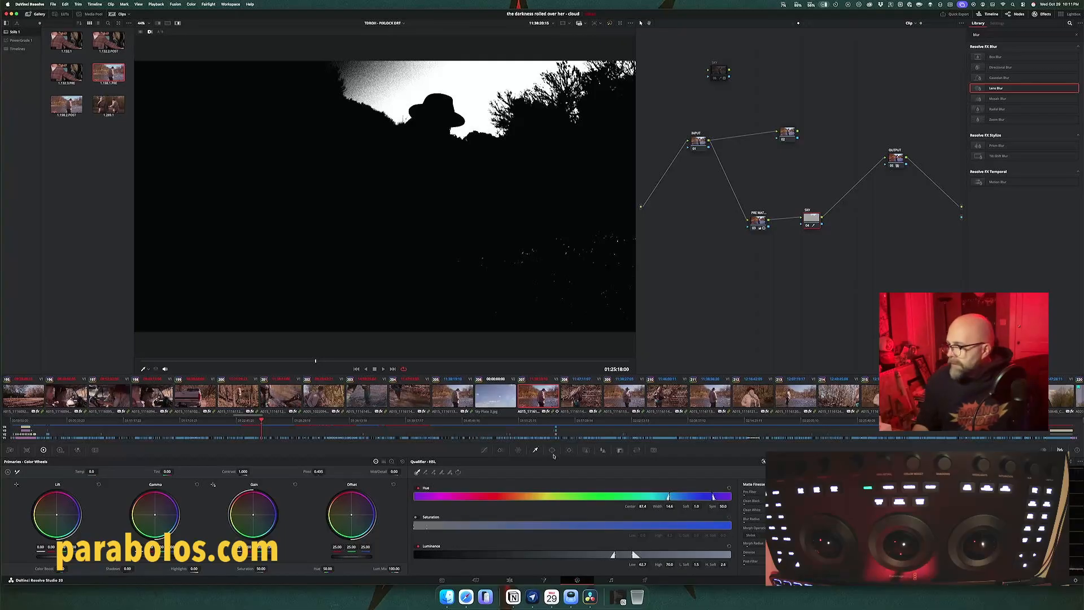
pyautogui.click(620, 450)
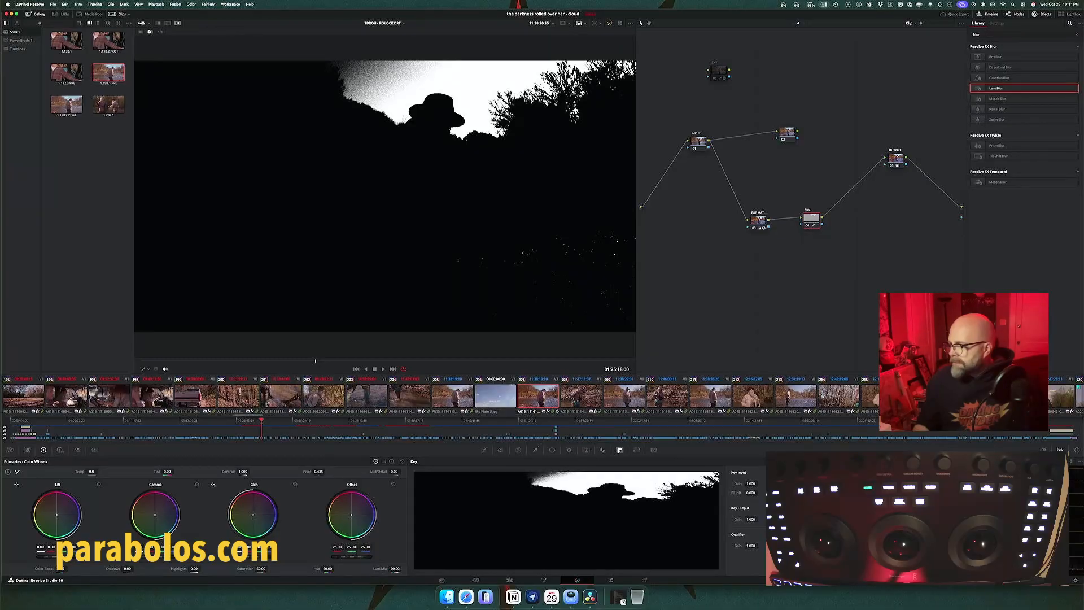
pyautogui.click(798, 507)
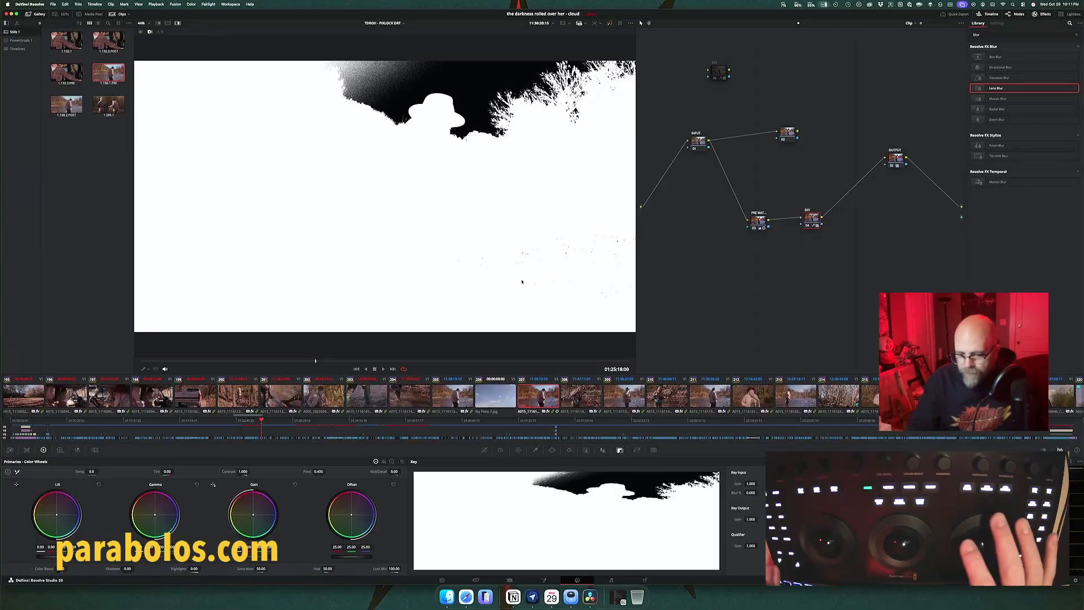
pyautogui.hotkey('alt', 'q')
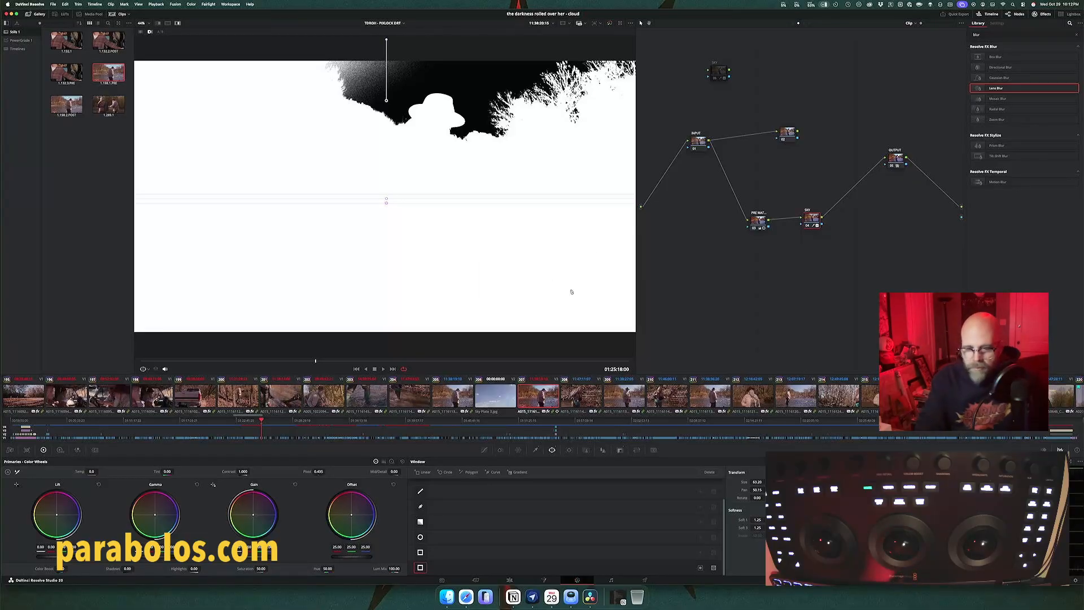
pyautogui.hotkey('shift', 'h')
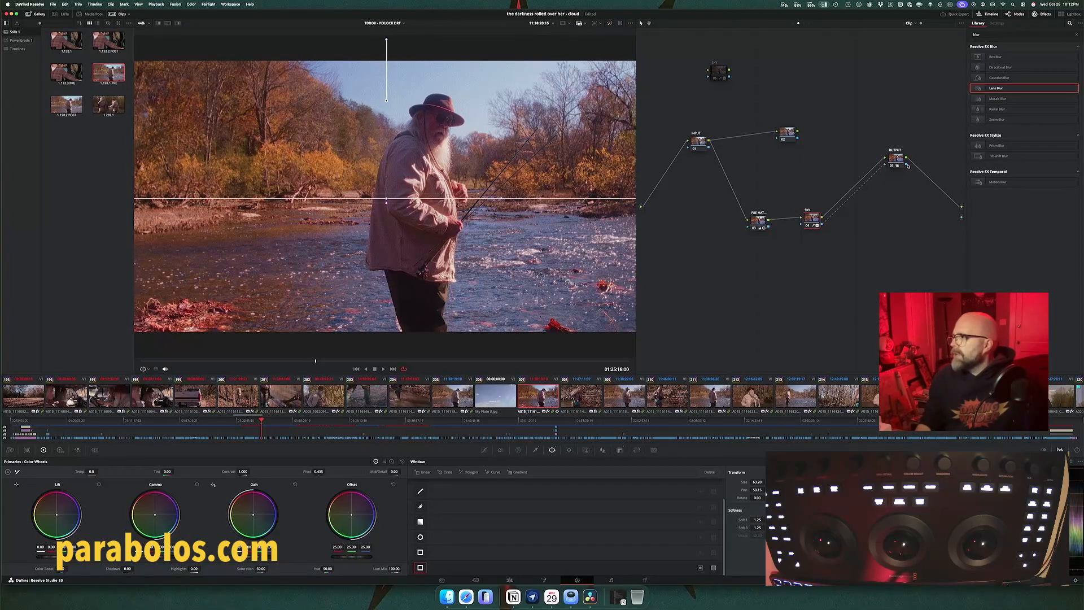
# Step: Route OUTPUT's key to the clip's alpha output, feed its image from the upper branch node instead of SKY, and play the composite up close
pyautogui.moveTo(906, 165); pyautogui.dragTo(961, 217)
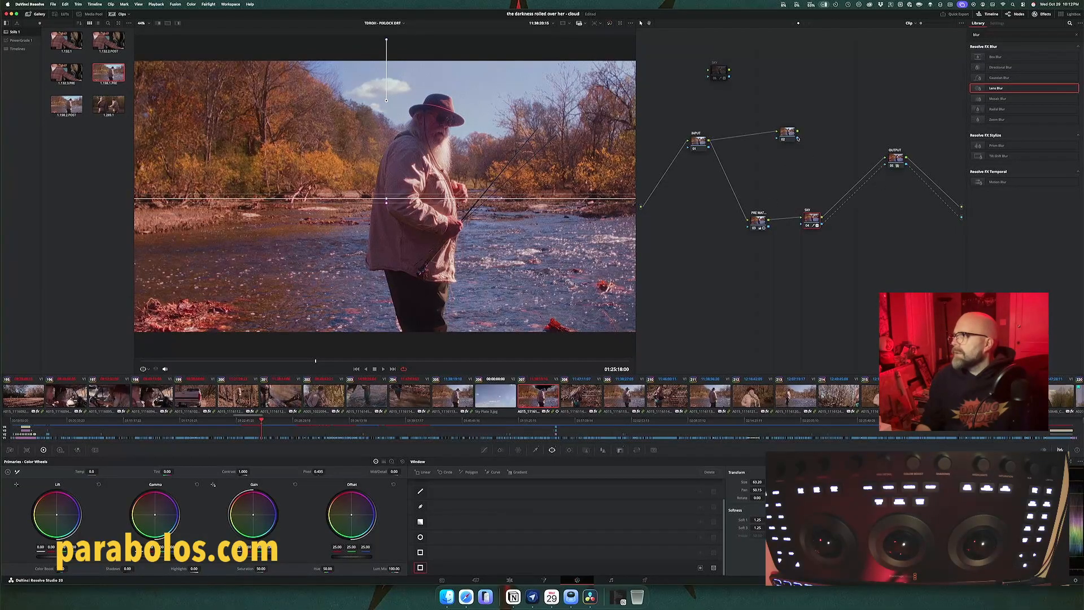
pyautogui.click(877, 164)
pyautogui.moveTo(797, 132); pyautogui.dragTo(885, 159)
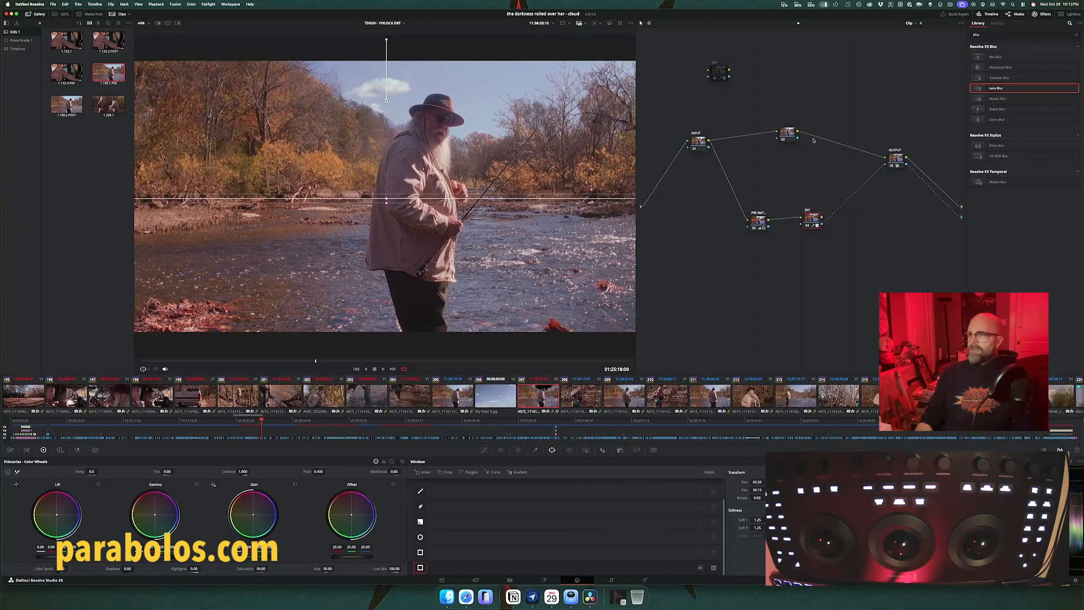
pyautogui.press('space')
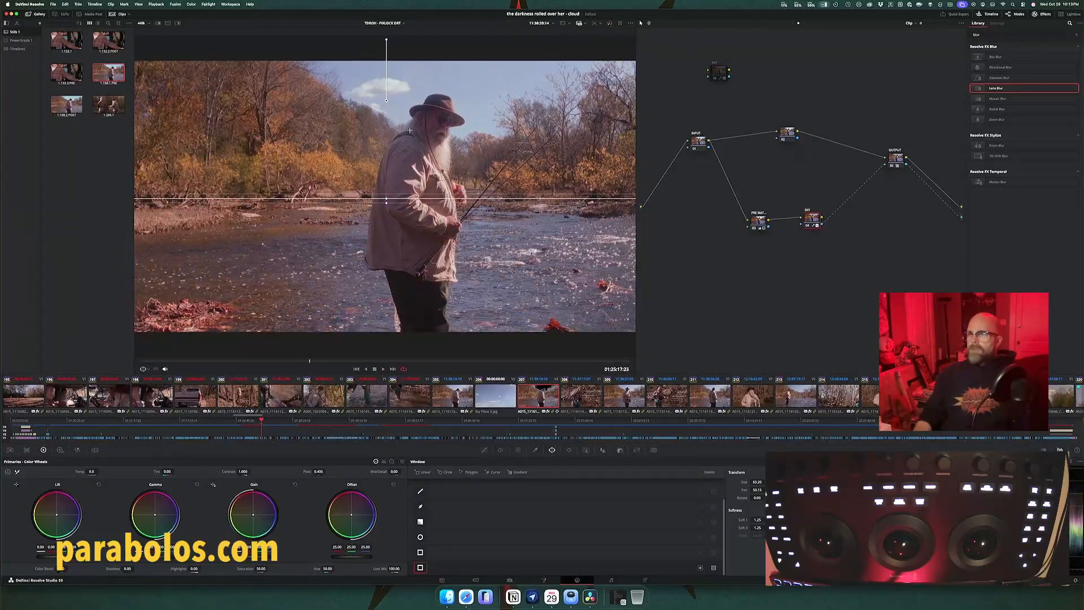
pyautogui.scroll(5, 401, 123)
pyautogui.moveTo(310, 37); pyautogui.dragTo(402, 155)
pyautogui.press('space')
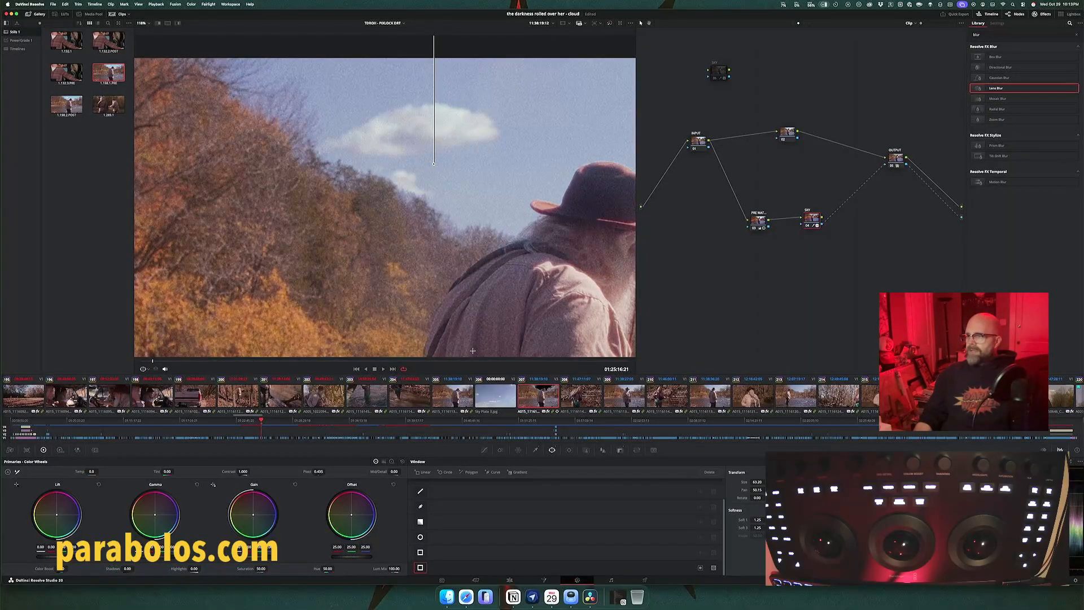
# Step: Set the key output gain of the sky plate clip's OUTPUT node to 0.640 to fade the clouds
pyautogui.click(495, 401)
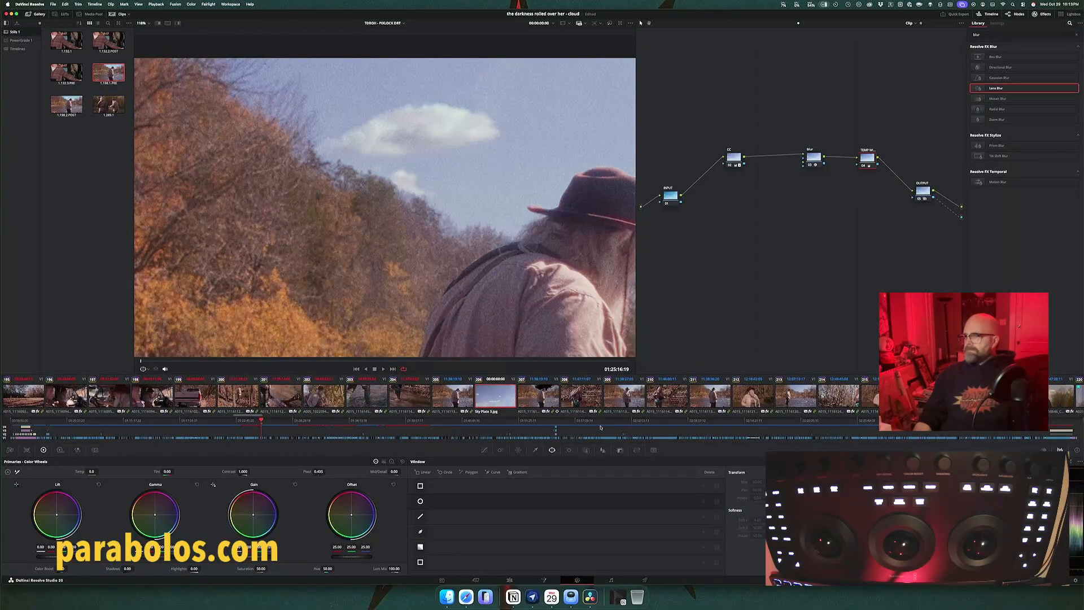
pyautogui.click(620, 450)
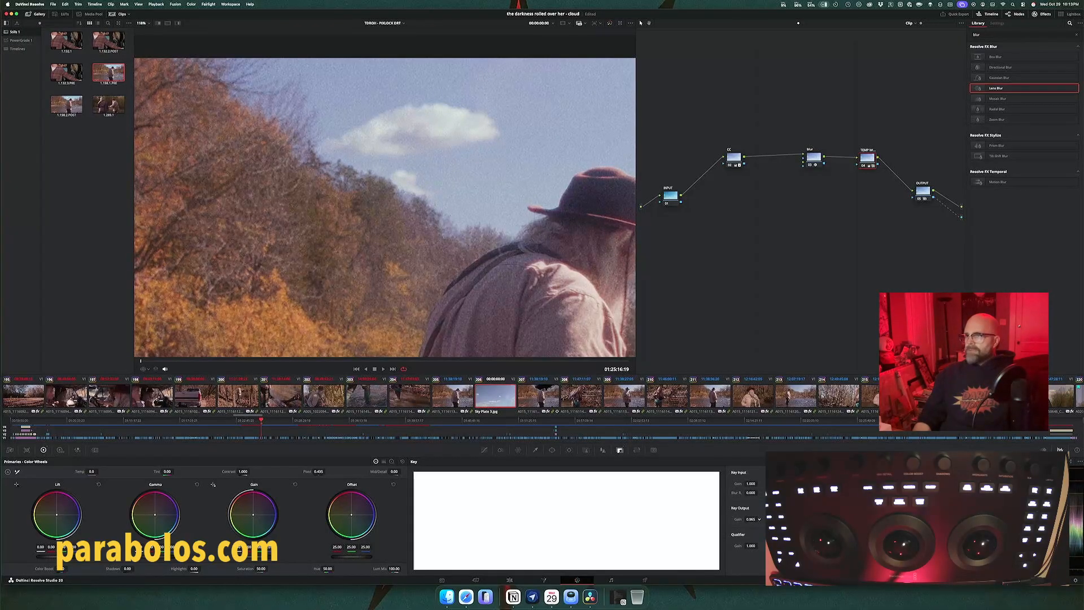
pyautogui.moveTo(750, 519); pyautogui.dragTo(732, 519)
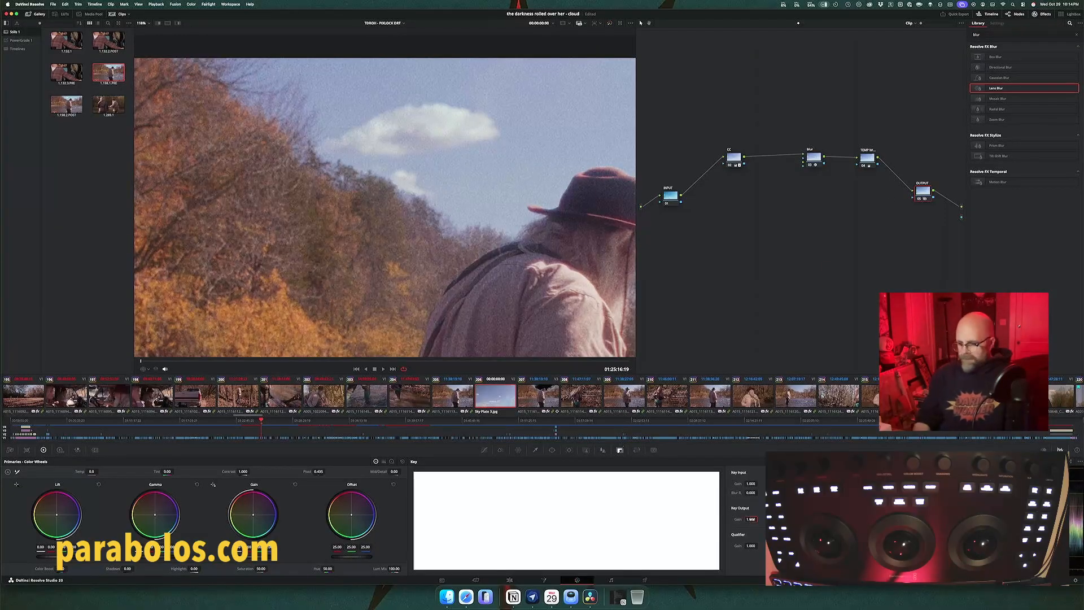
pyautogui.click(751, 519)
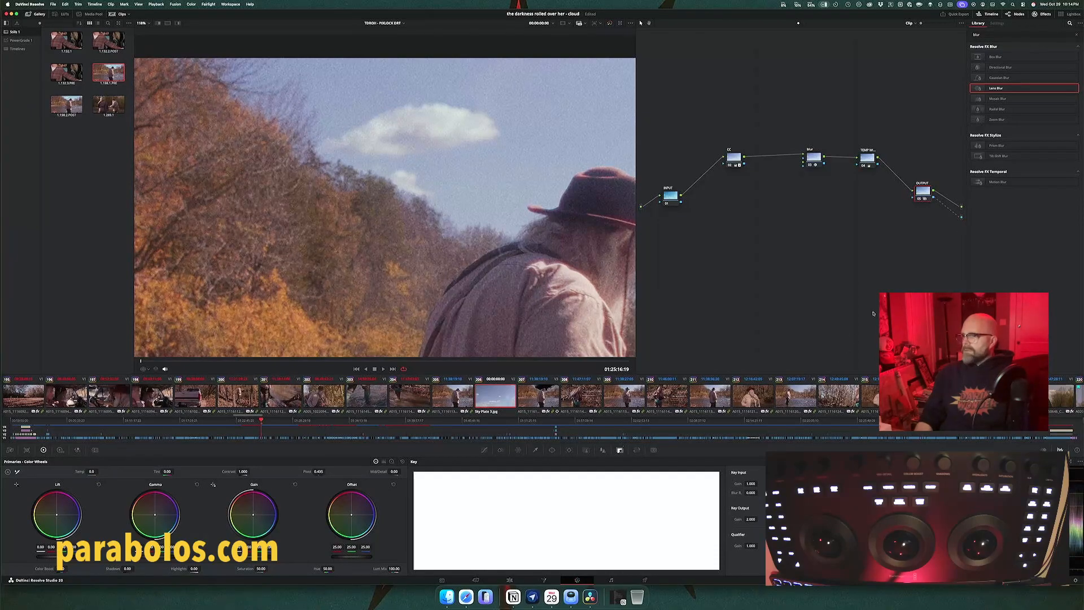
pyautogui.click(750, 519)
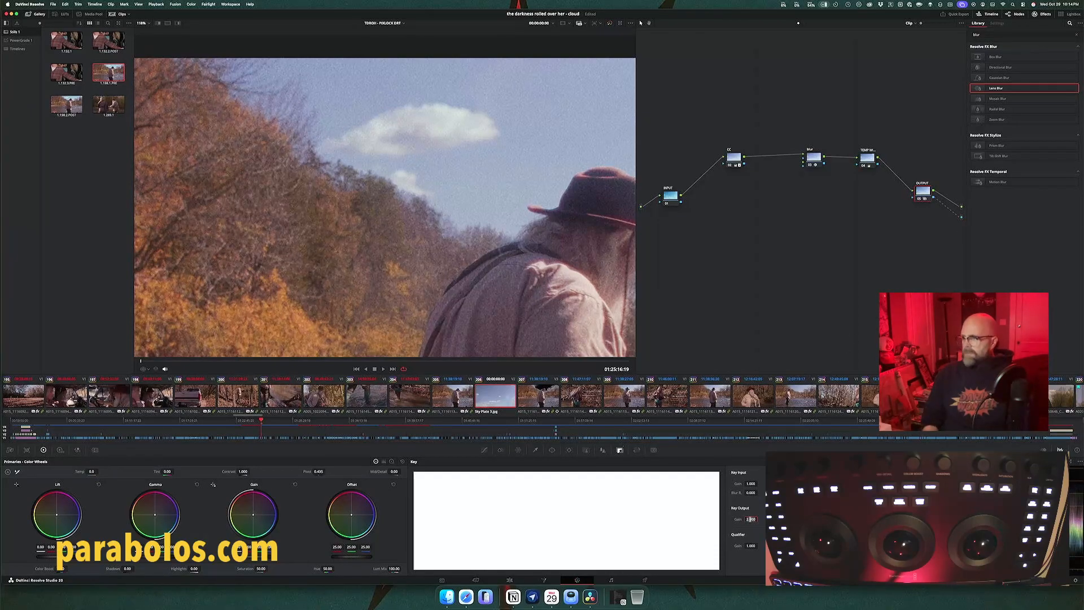
pyautogui.write('0.640')
pyautogui.press('Return')
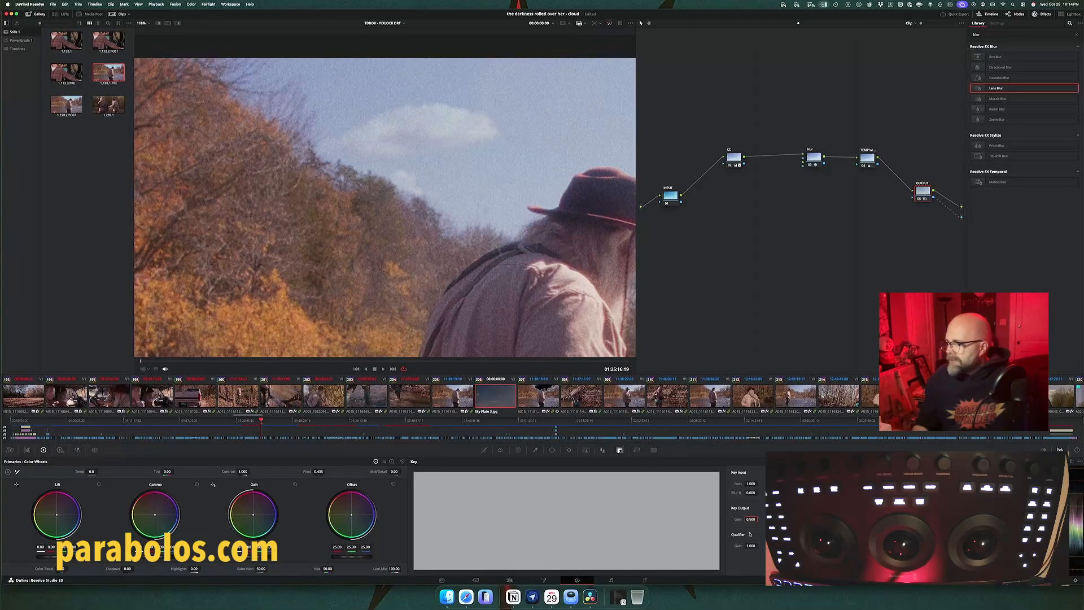
# Step: Set the sky plate OUTPUT node's key output gain to 0.800 and compare the composite with the node disabled and enabled
pyautogui.moveTo(750, 519); pyautogui.dragTo(758, 518)
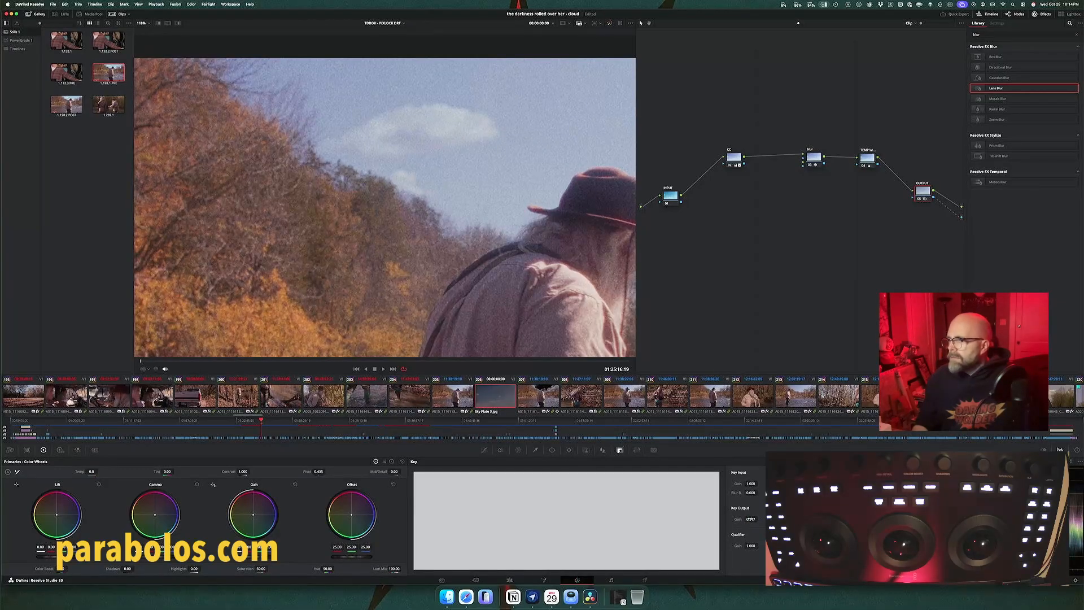
pyautogui.moveTo(750, 518); pyautogui.dragTo(759, 518)
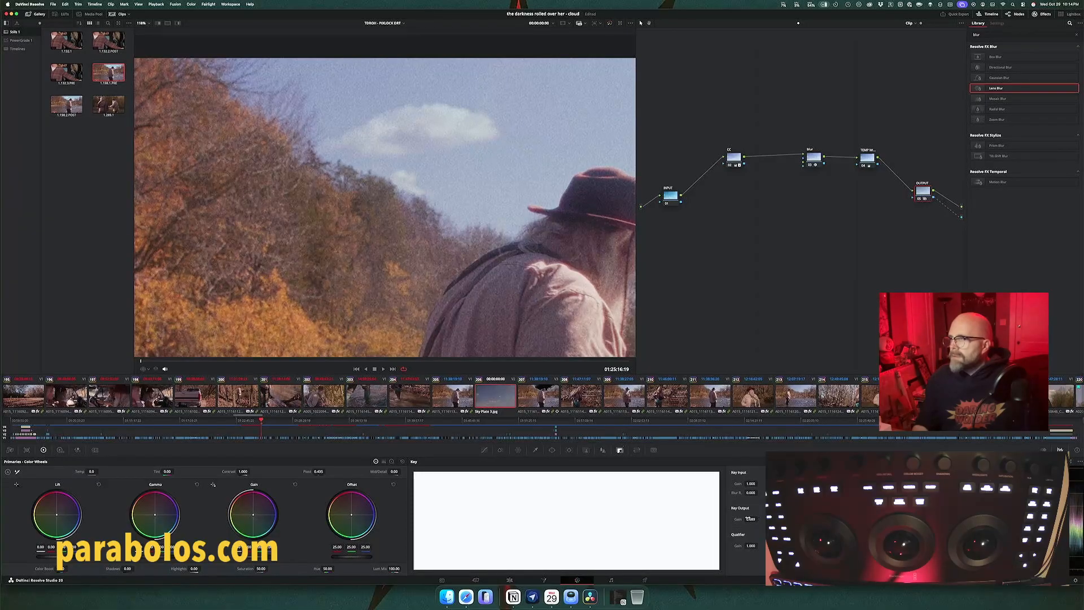
pyautogui.doubleClick(750, 518)
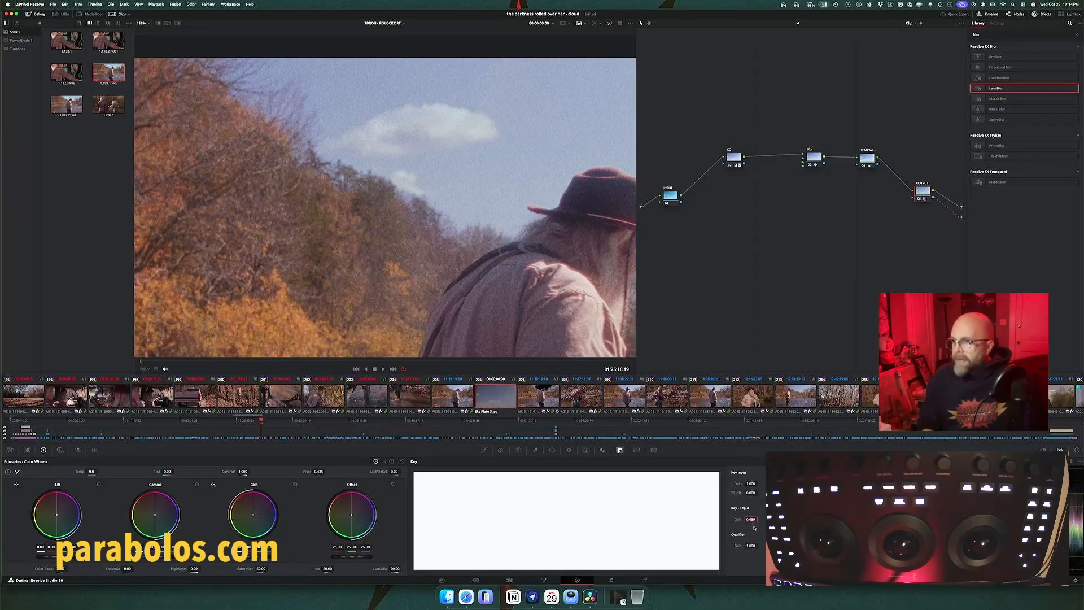
pyautogui.write('.8')
pyautogui.press('Return')
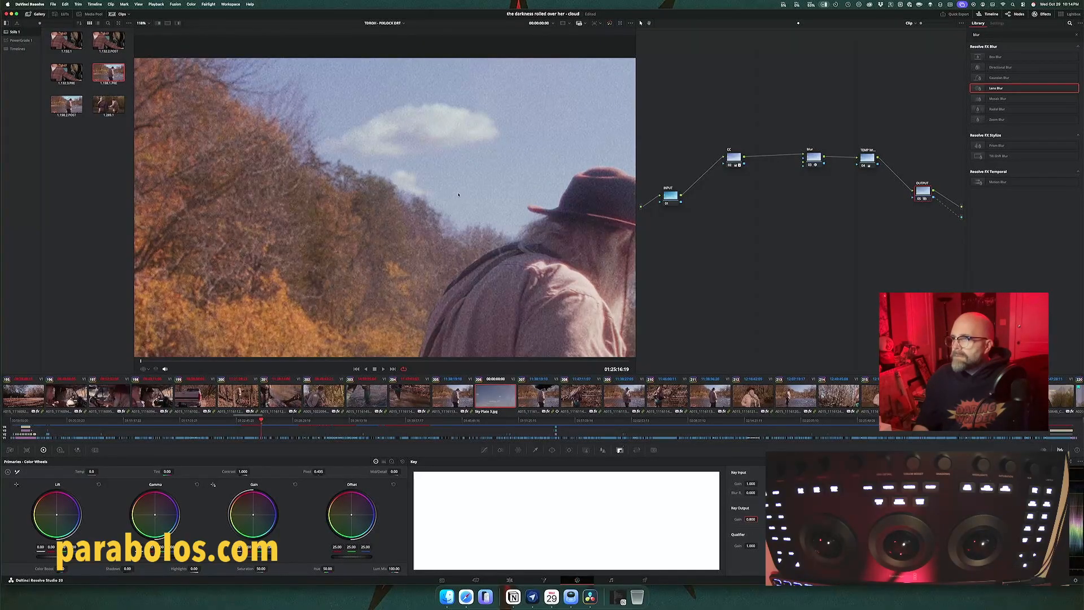
pyautogui.scroll(-2, 459, 194)
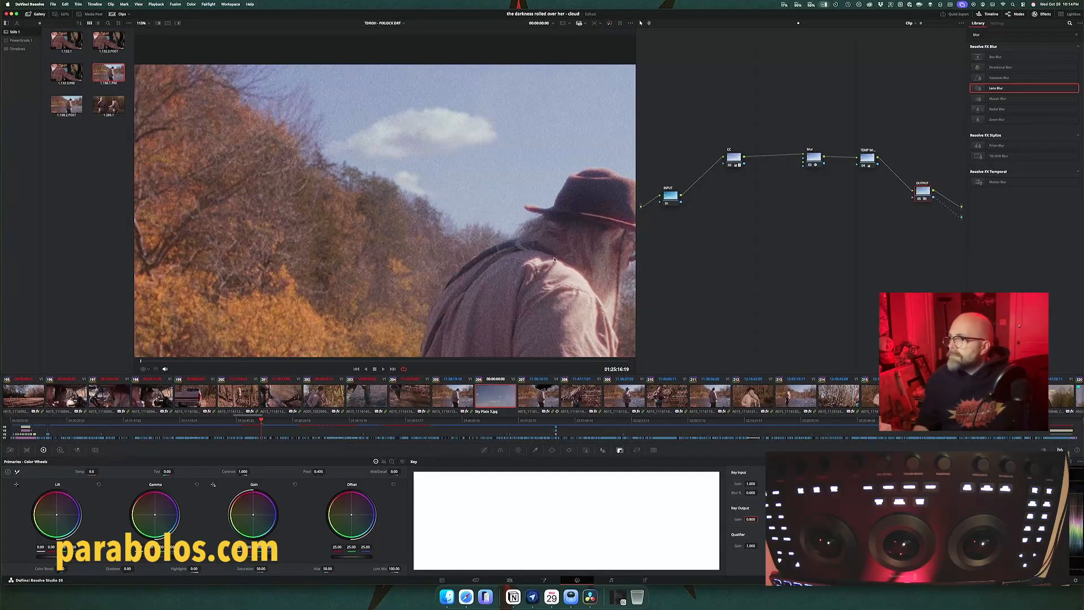
pyautogui.press('super+d')
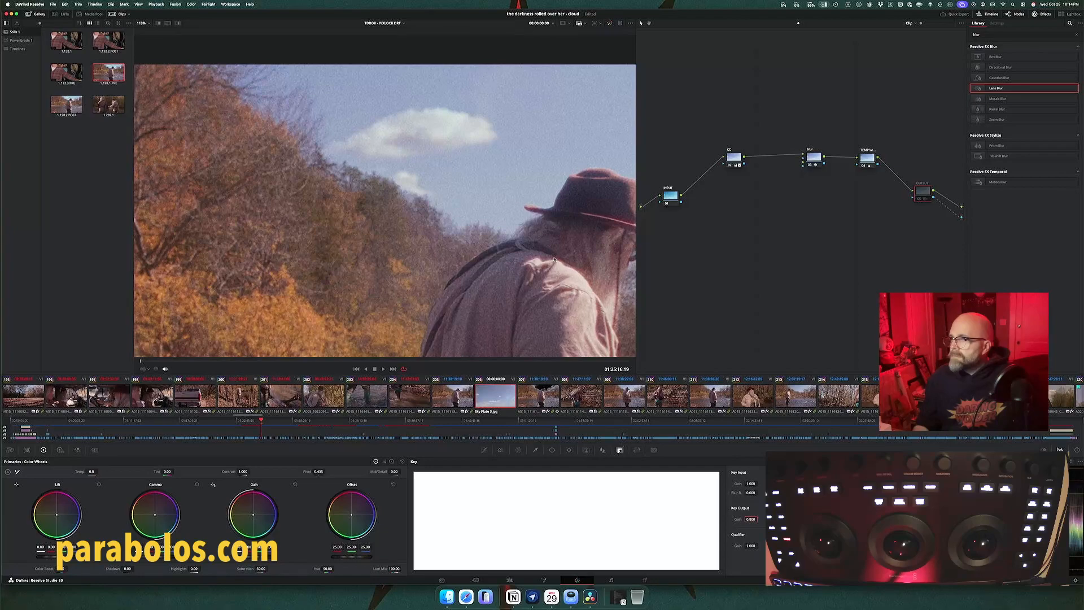
pyautogui.press('super+d')
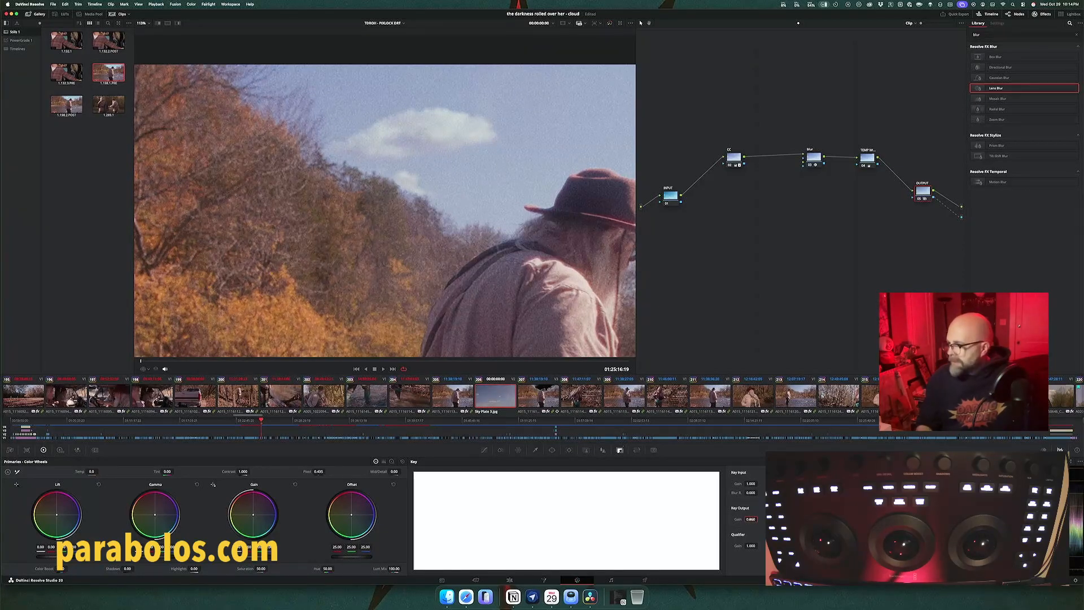
# Step: Fine-tune the OUTPUT node's key output gain, checking the cloud blend in playback, and save the project
pyautogui.moveTo(754, 519); pyautogui.dragTo(750, 518)
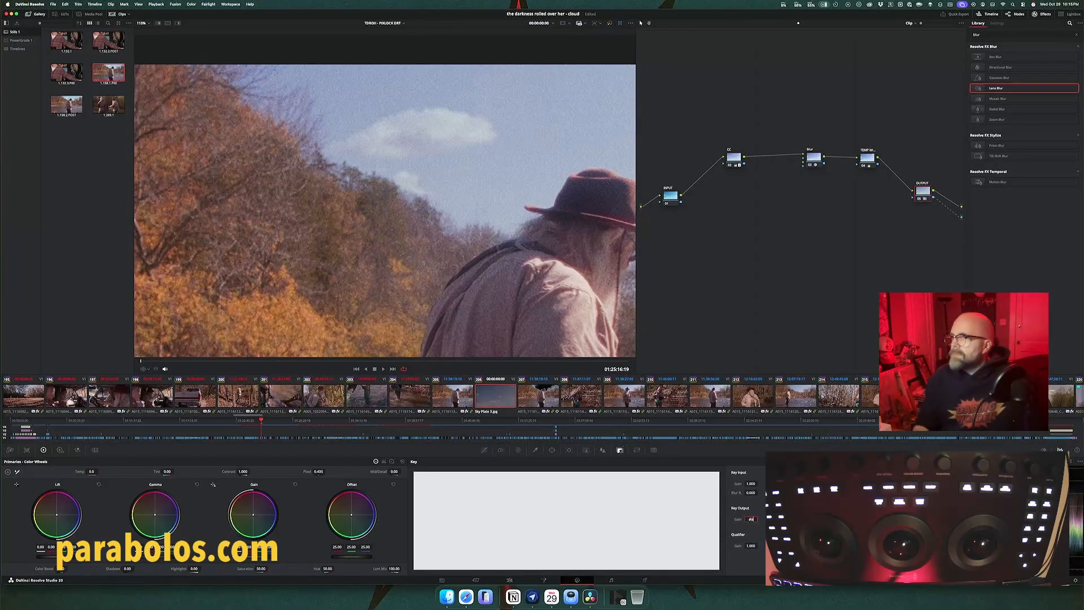
pyautogui.moveTo(748, 518); pyautogui.dragTo(751, 519)
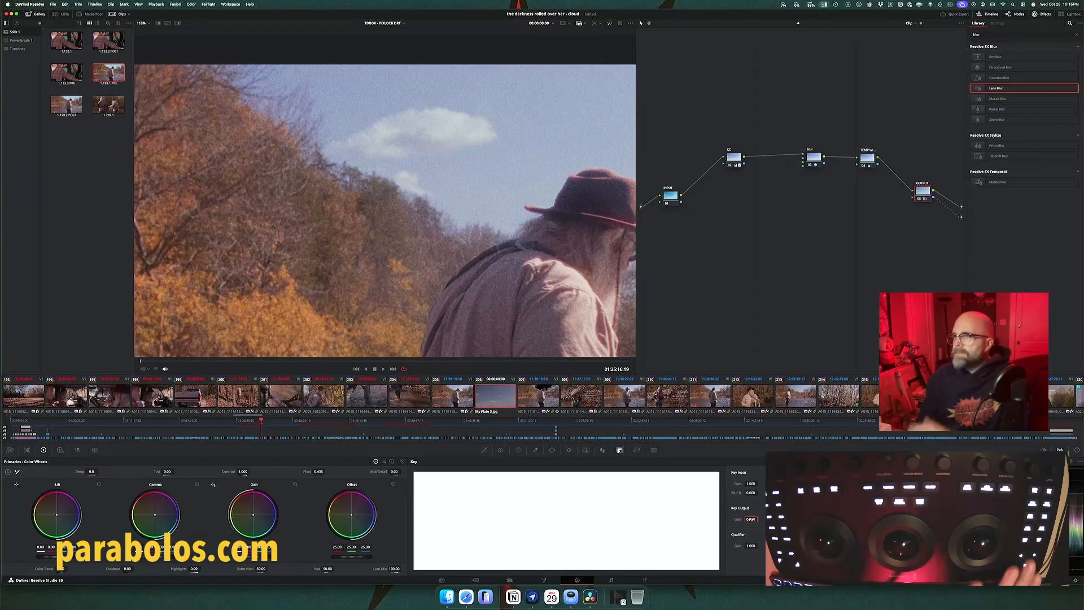
pyautogui.press('space')
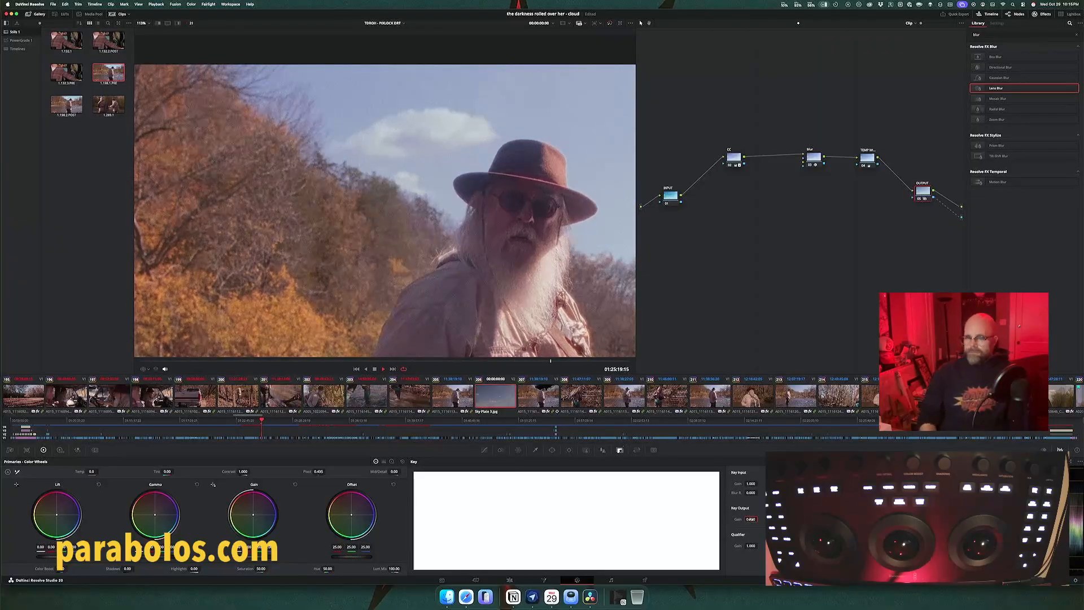
pyautogui.press('space')
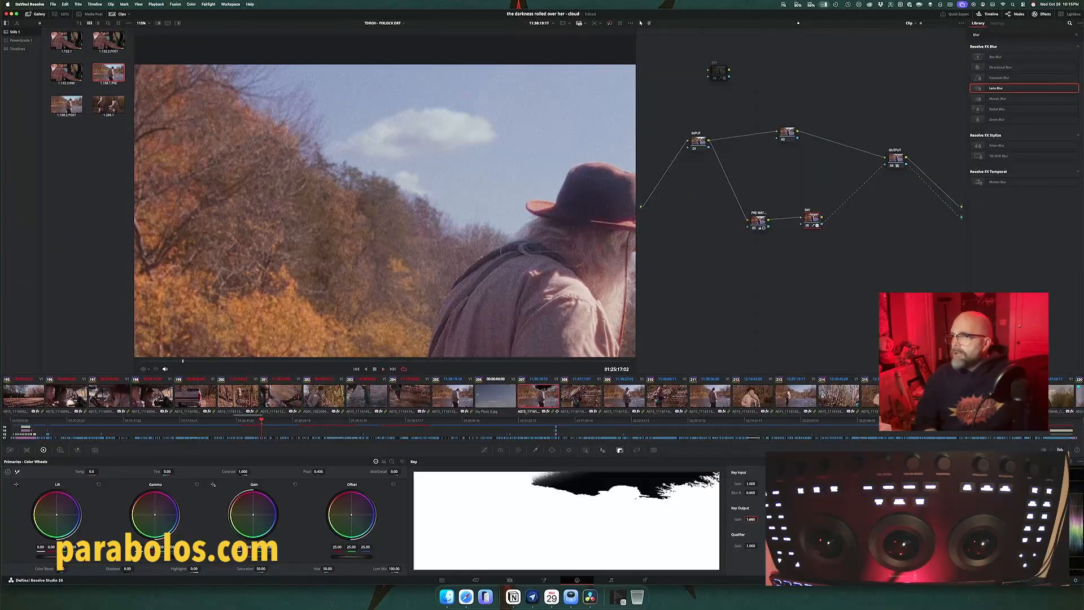
pyautogui.press('super+s')
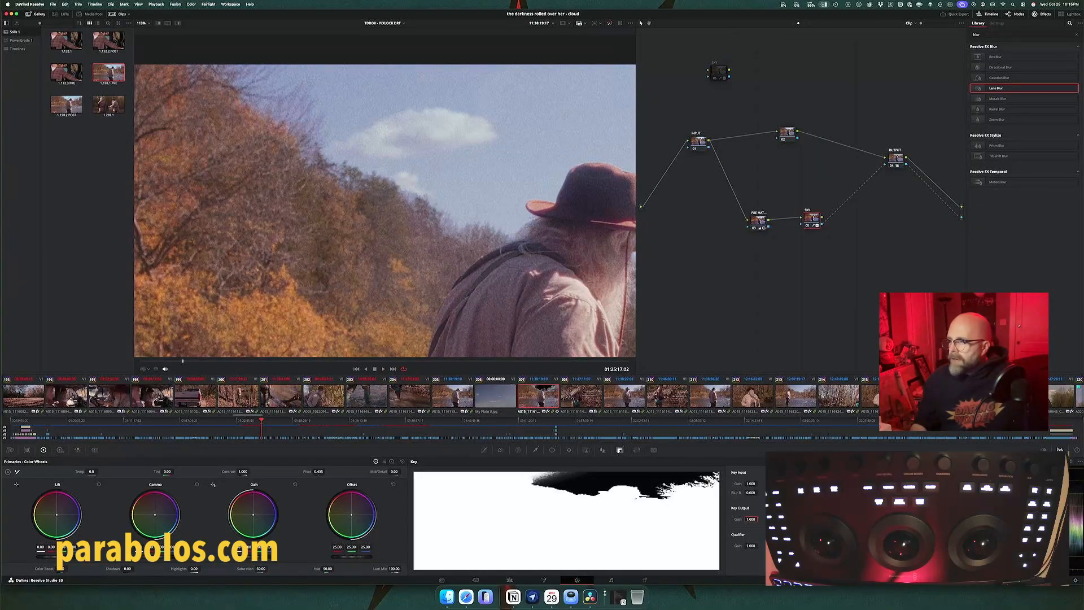
# Step: Re-mark the composited fisherman shot's range in the edit timeline and loop its playback at full frame to review the sky
pyautogui.click(510, 579)
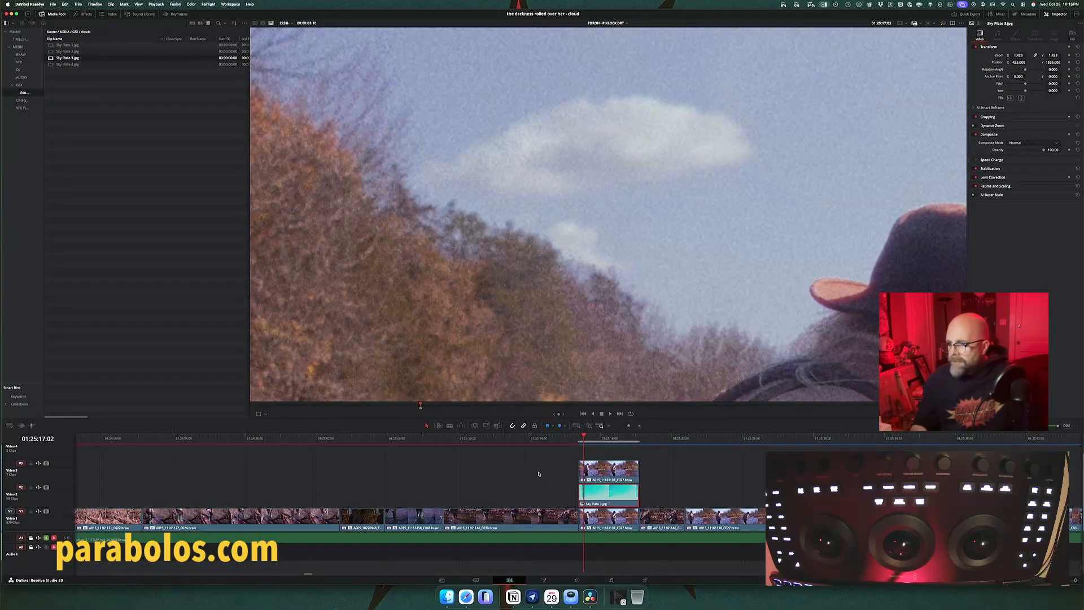
pyautogui.hotkey('alt', 'x')
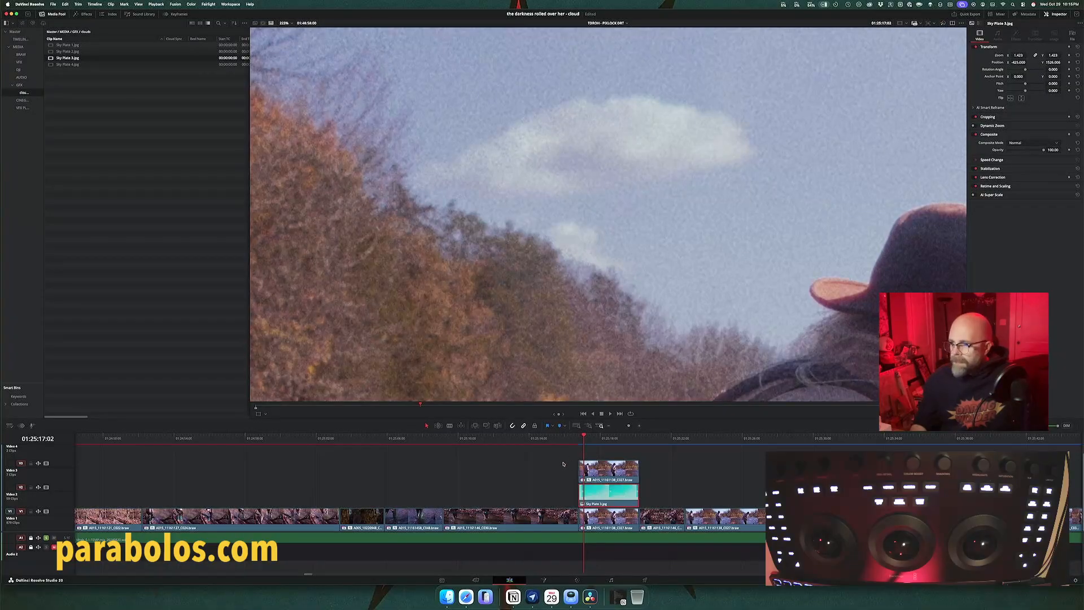
pyautogui.hotkey('shift', 'z')
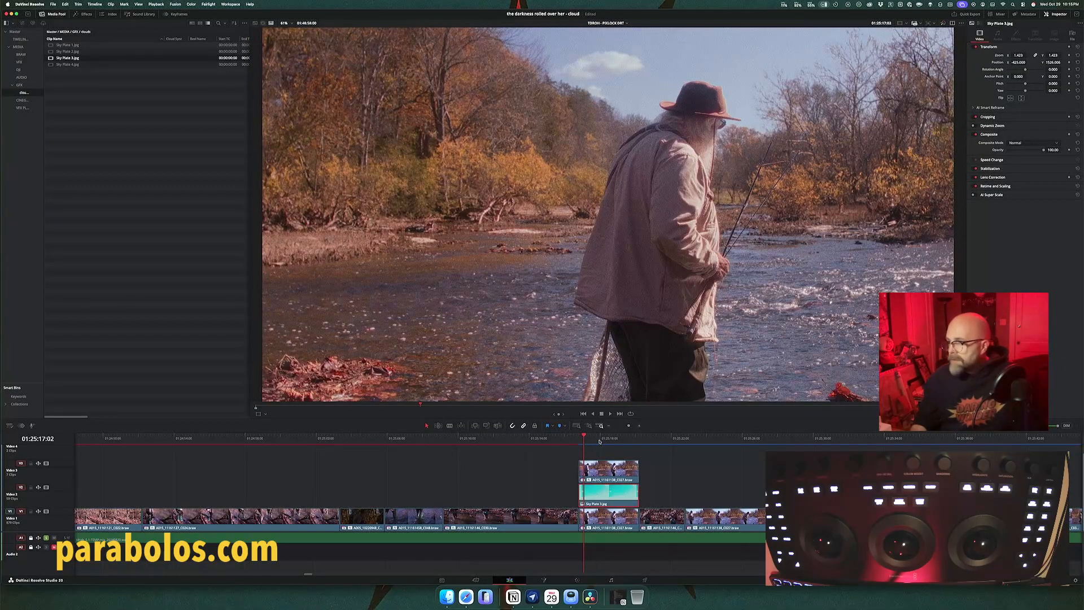
pyautogui.press('x')
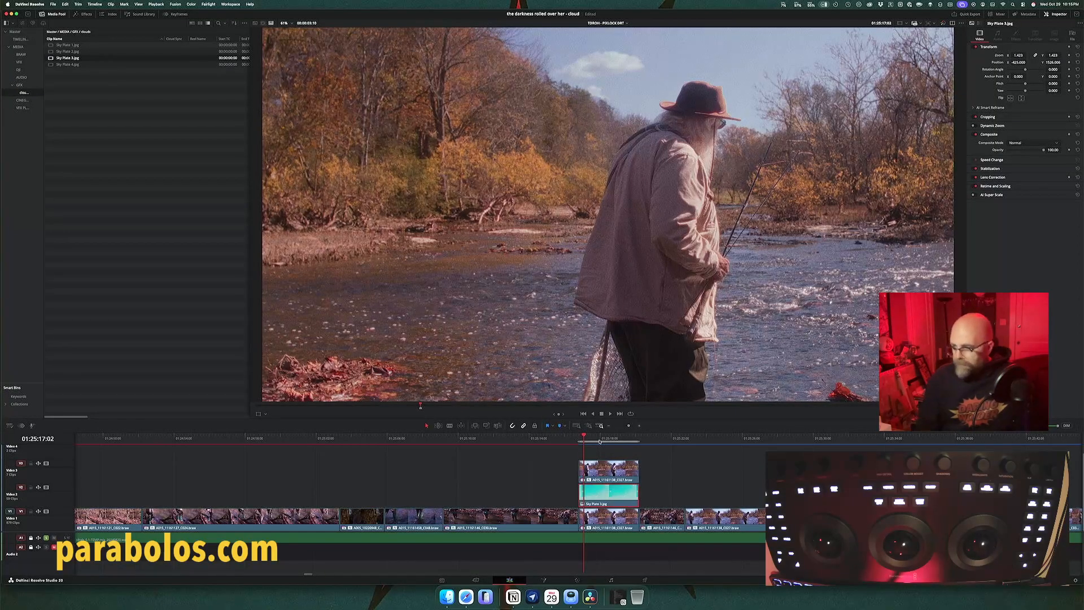
pyautogui.hotkey('alt', '/')
pyautogui.click(631, 414)
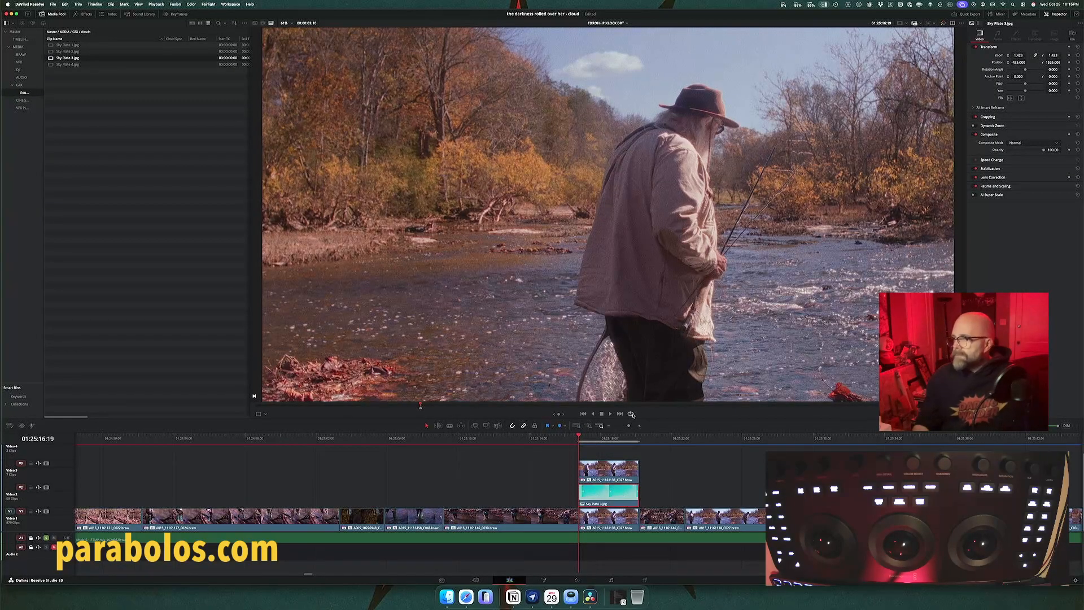
pyautogui.press('space')
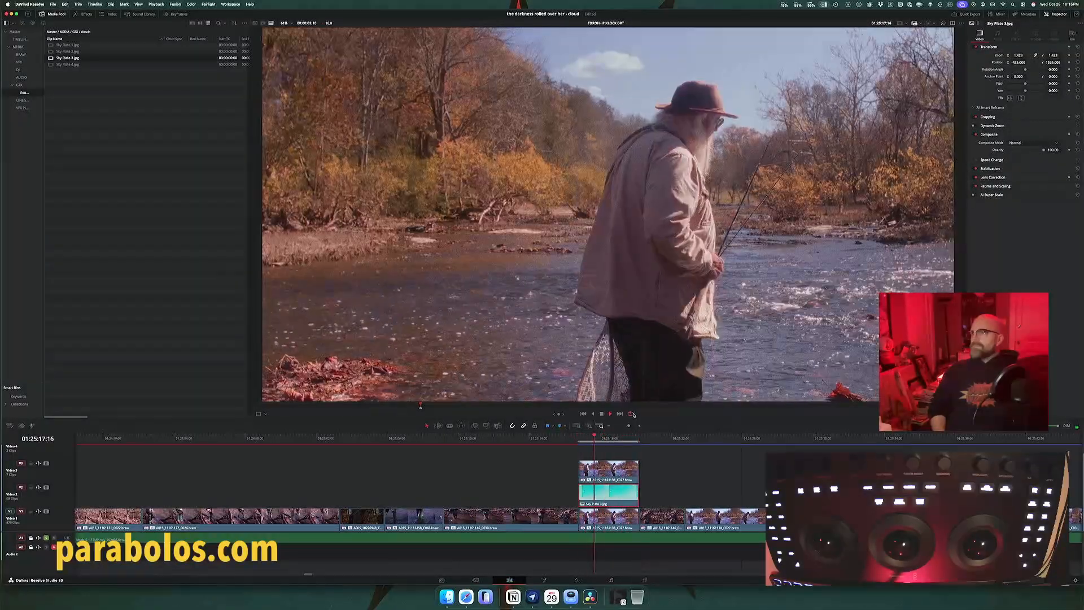
pyautogui.press('space')
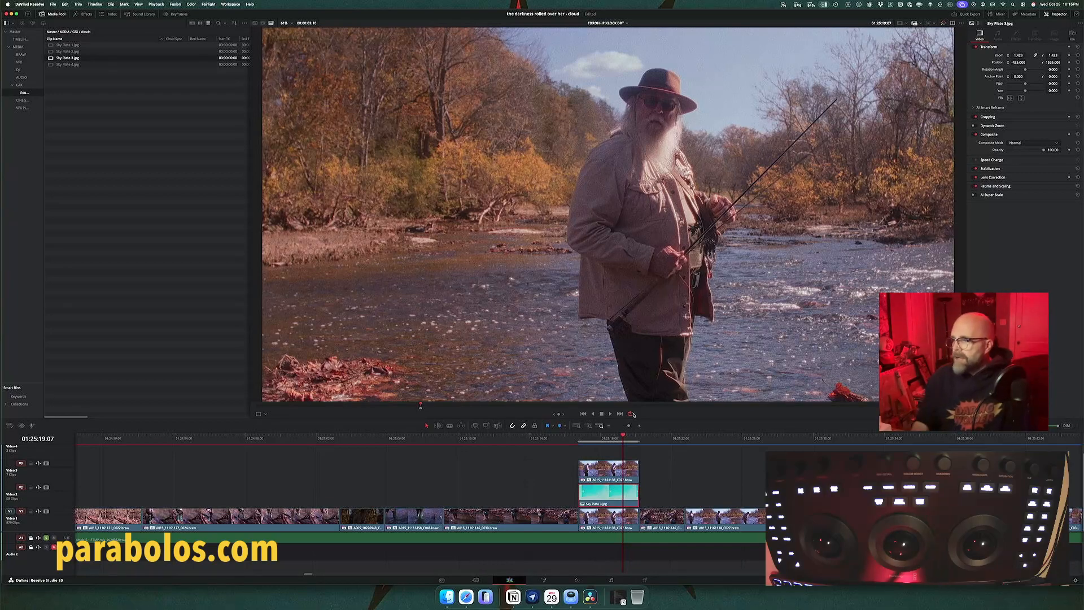
# Step: Select the two later fisherman shots in the edit timeline that share the composited shot's framing
pyautogui.hscroll(5, 674, 470)
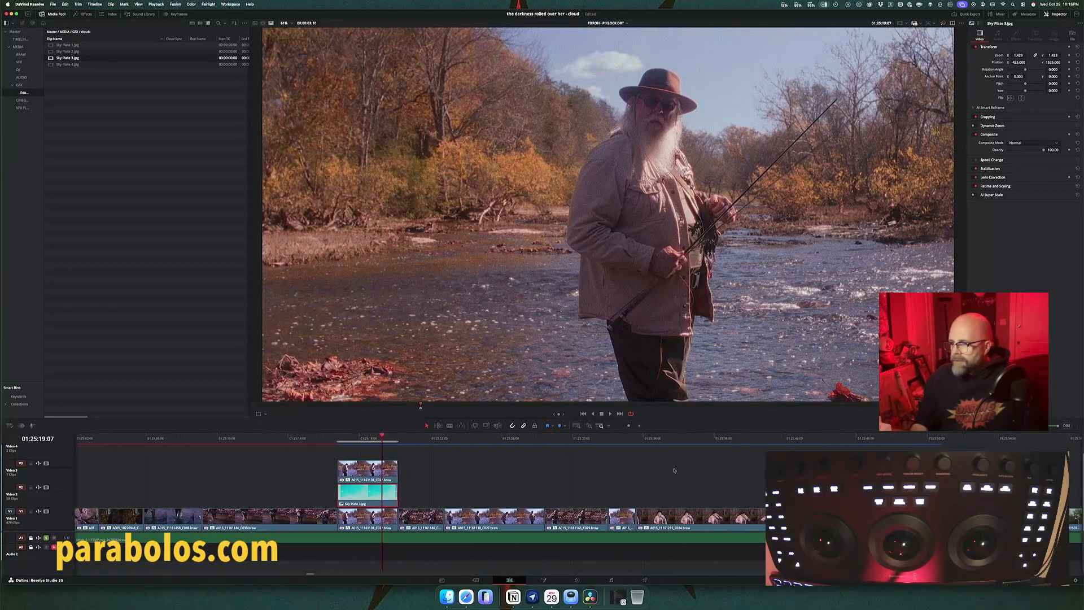
pyautogui.click(508, 518)
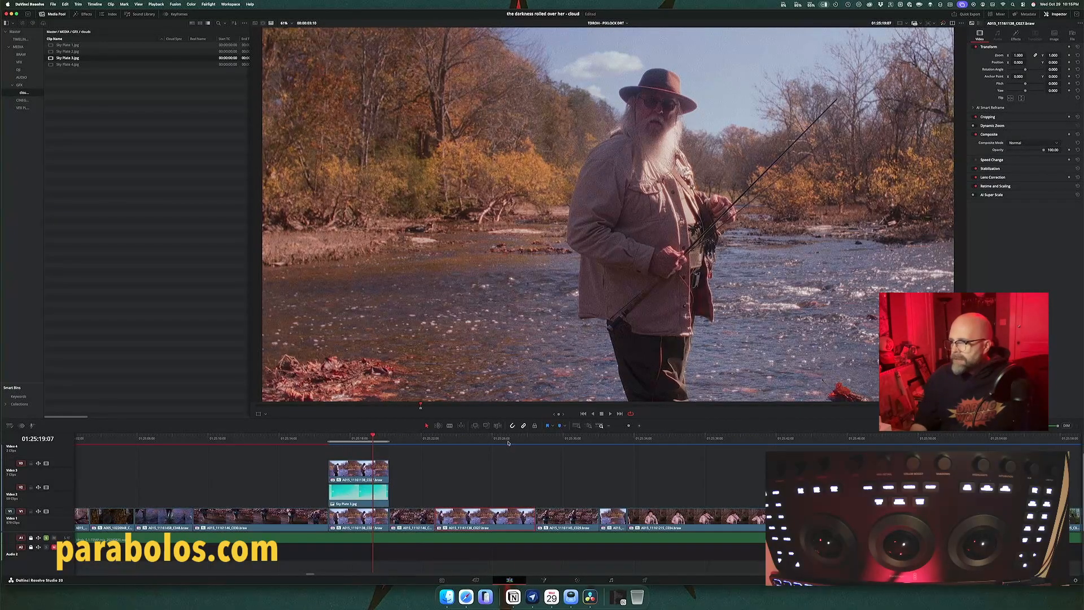
pyautogui.moveTo(508, 442); pyautogui.dragTo(613, 438)
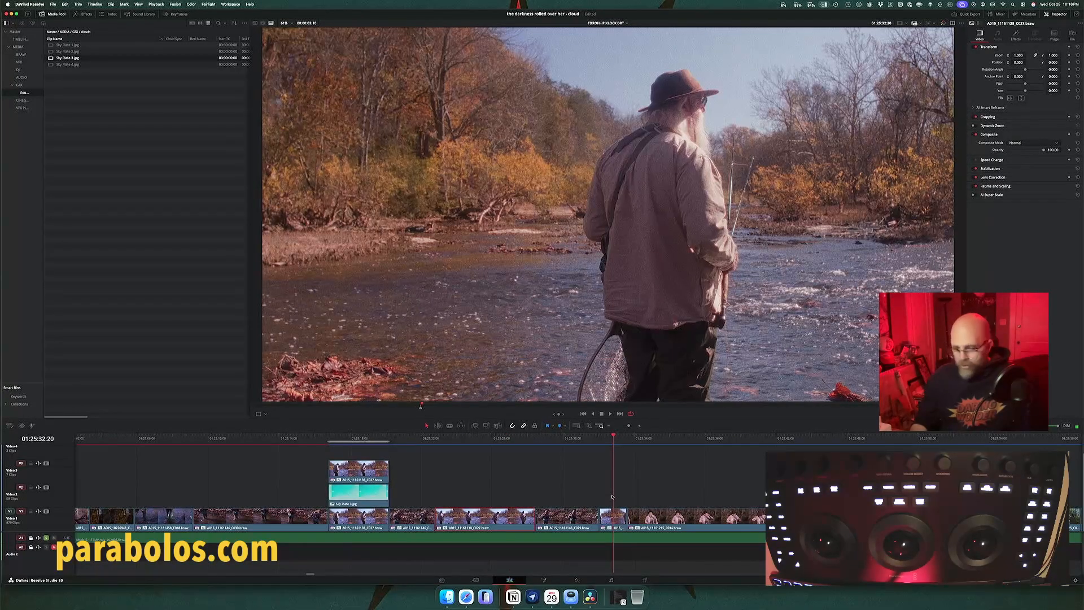
pyautogui.keyDown('shift'); pyautogui.click(614, 517); pyautogui.keyUp('shift')
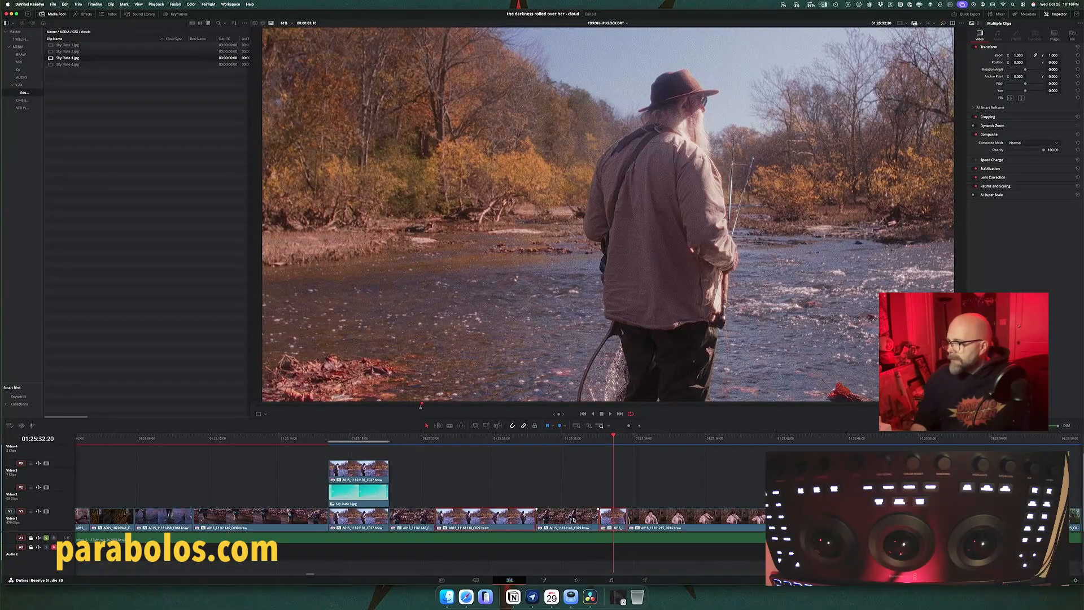
# Step: Add the wider fisherman river shots with open sky further along the timeline to the clip selection
pyautogui.moveTo(796, 438); pyautogui.dragTo(798, 437)
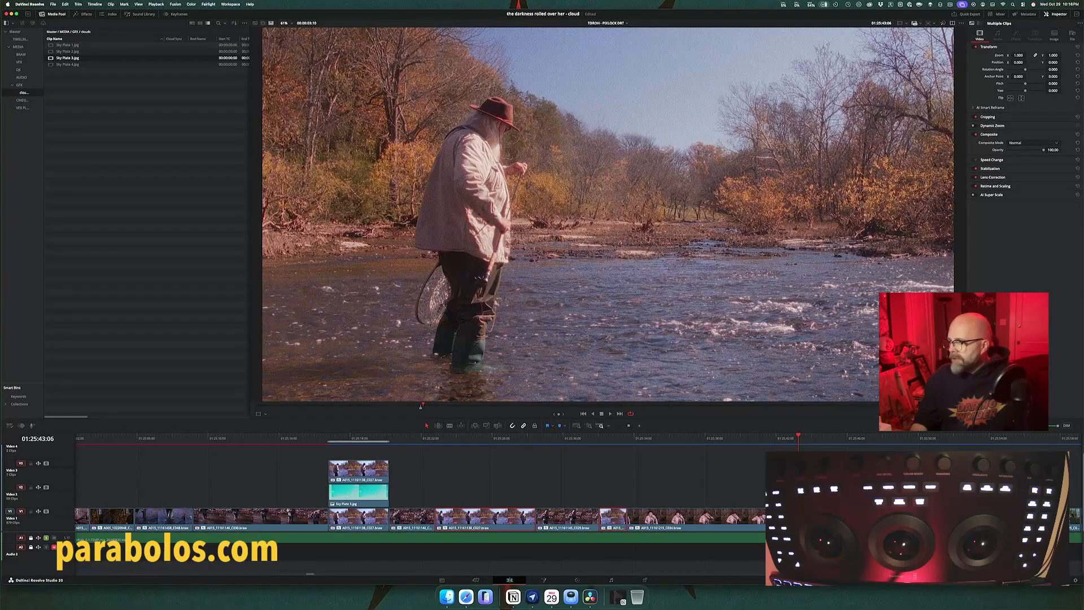
pyautogui.hscroll(10, 418, 486)
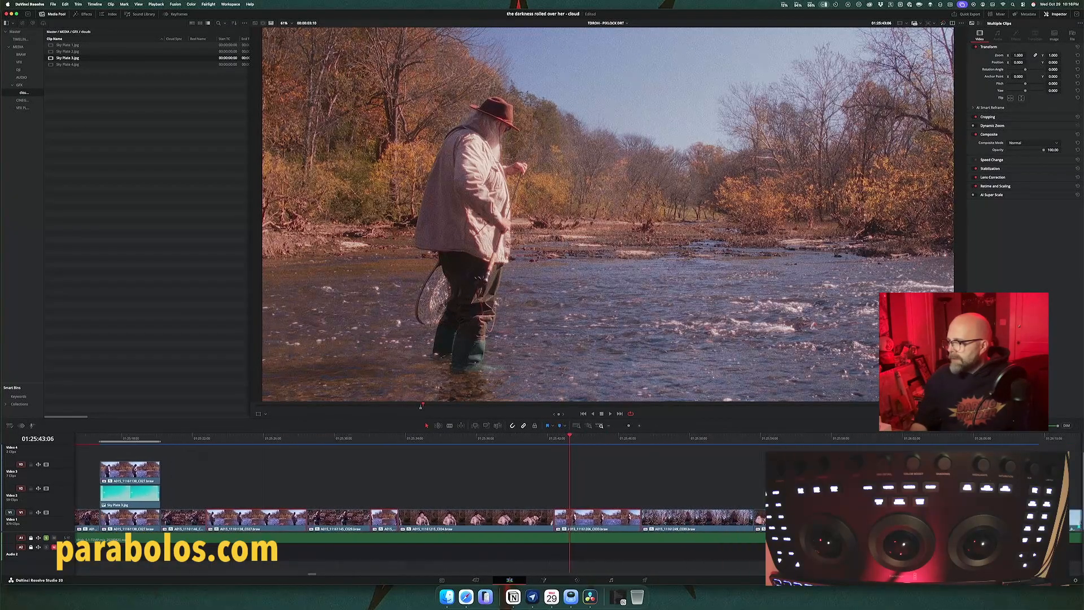
pyautogui.hscroll(10, 418, 485)
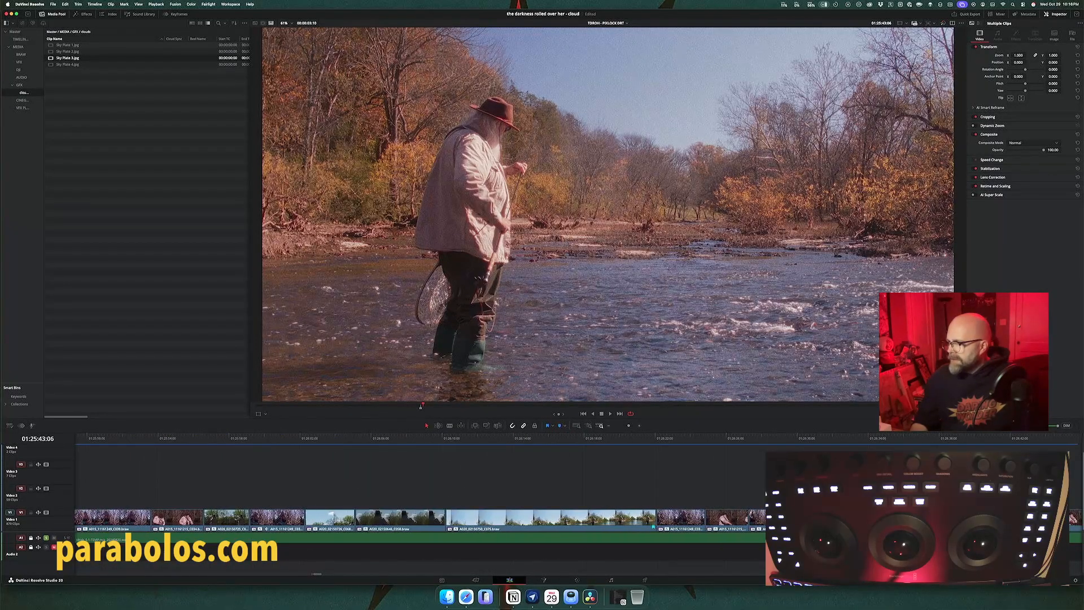
pyautogui.hscroll(5, 417, 485)
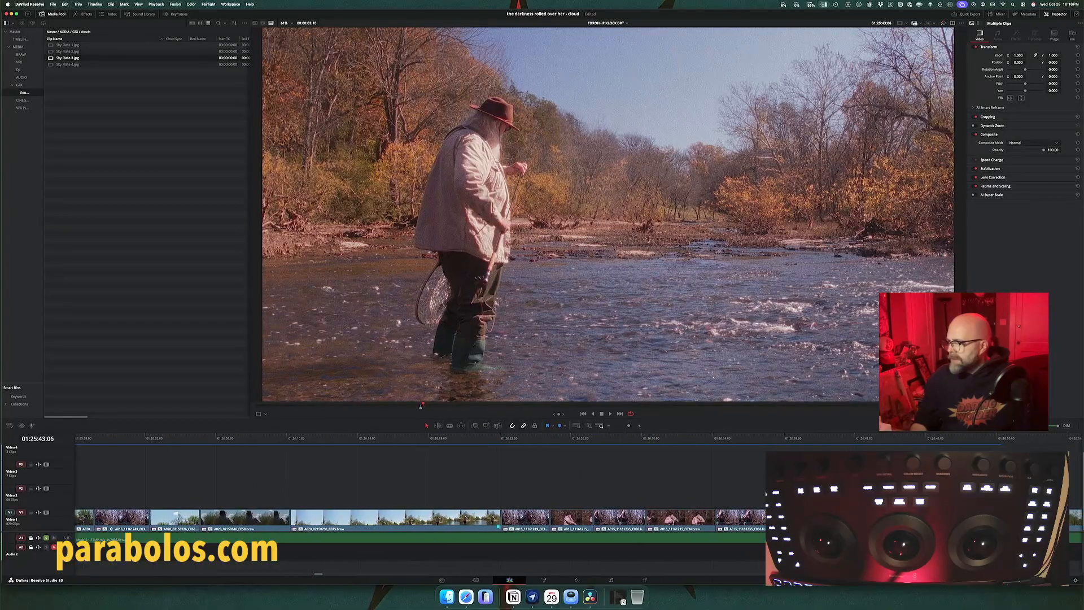
pyautogui.click(796, 440)
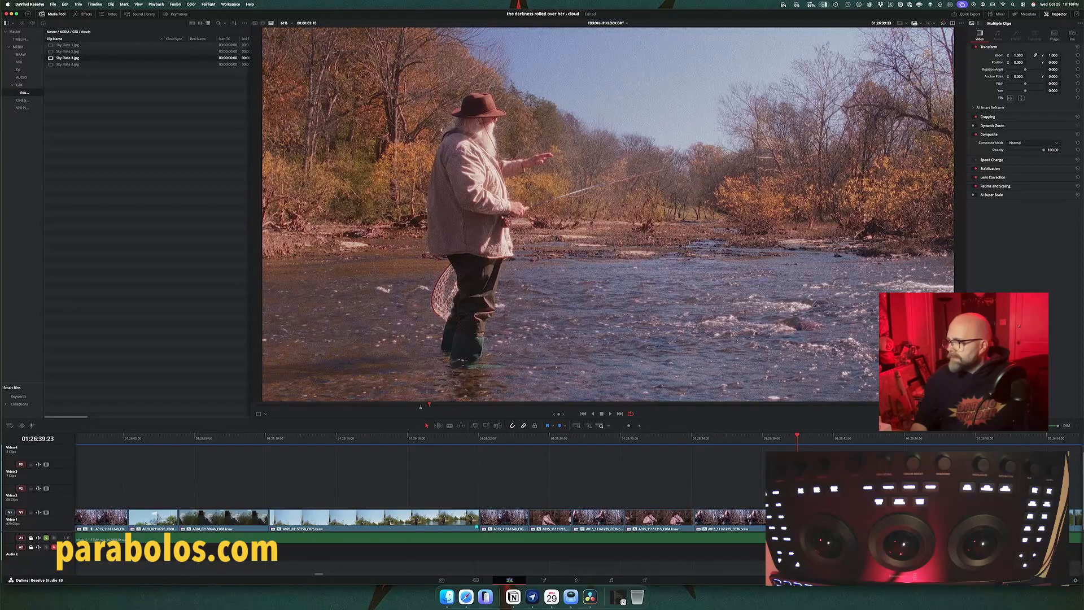
pyautogui.hscroll(12, 417, 485)
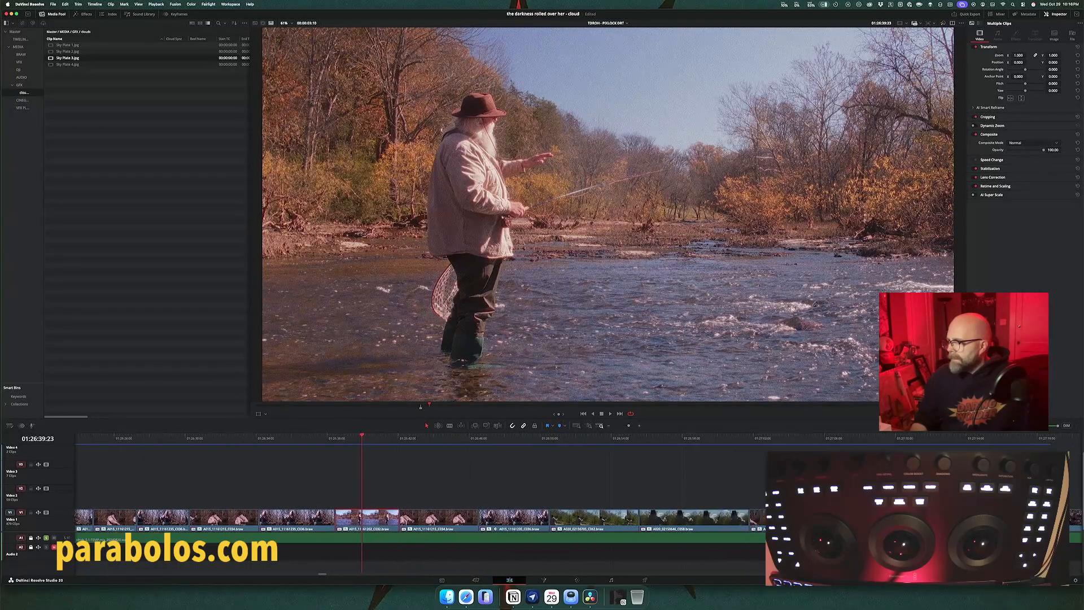
pyautogui.hscroll(12, 790, 449)
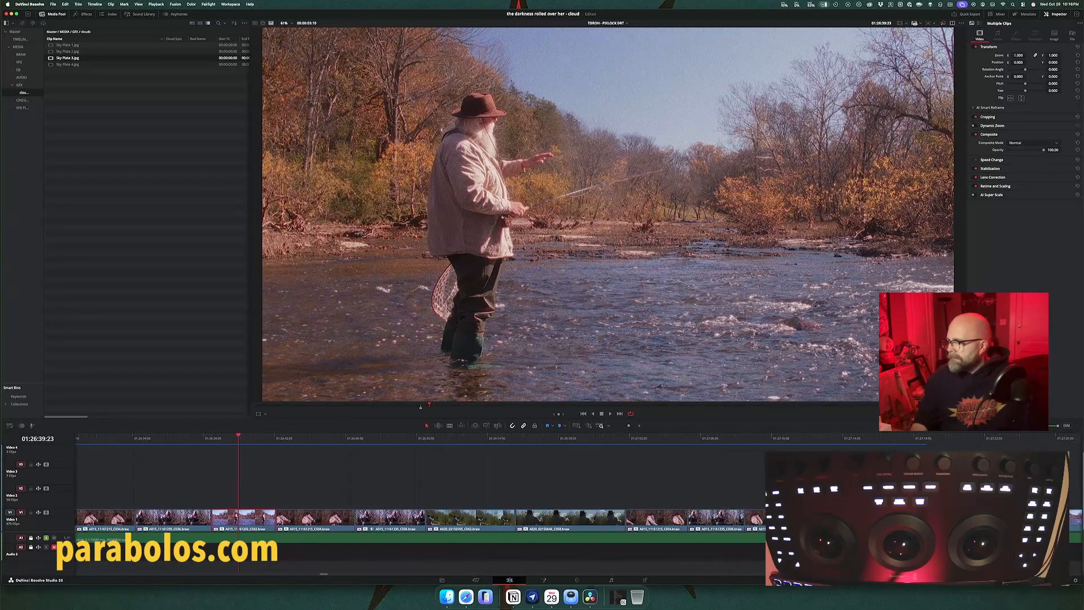
pyautogui.click(791, 441)
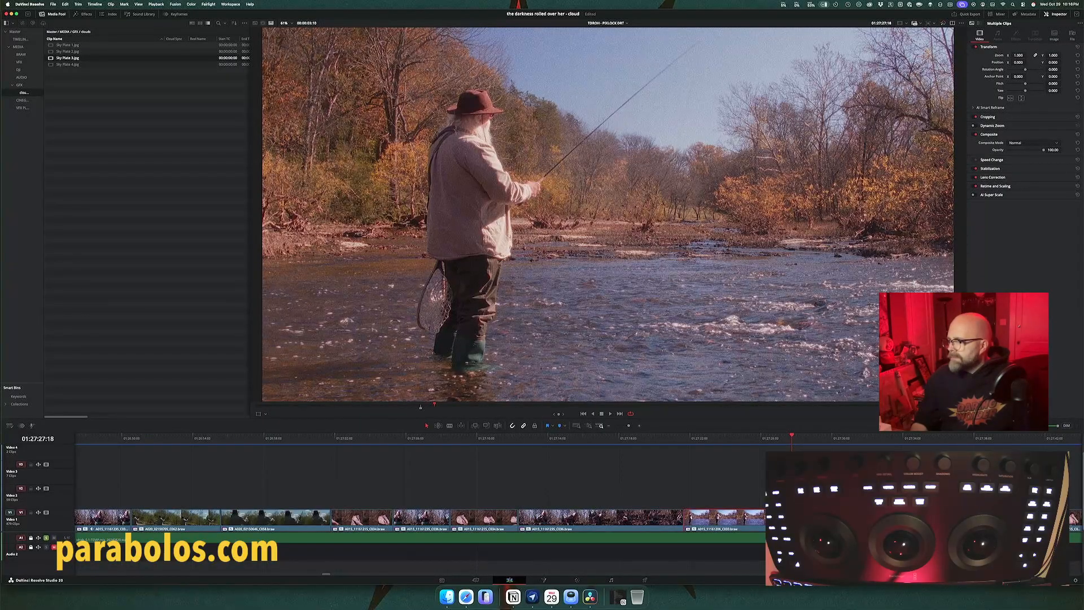
pyautogui.hscroll(16, 417, 485)
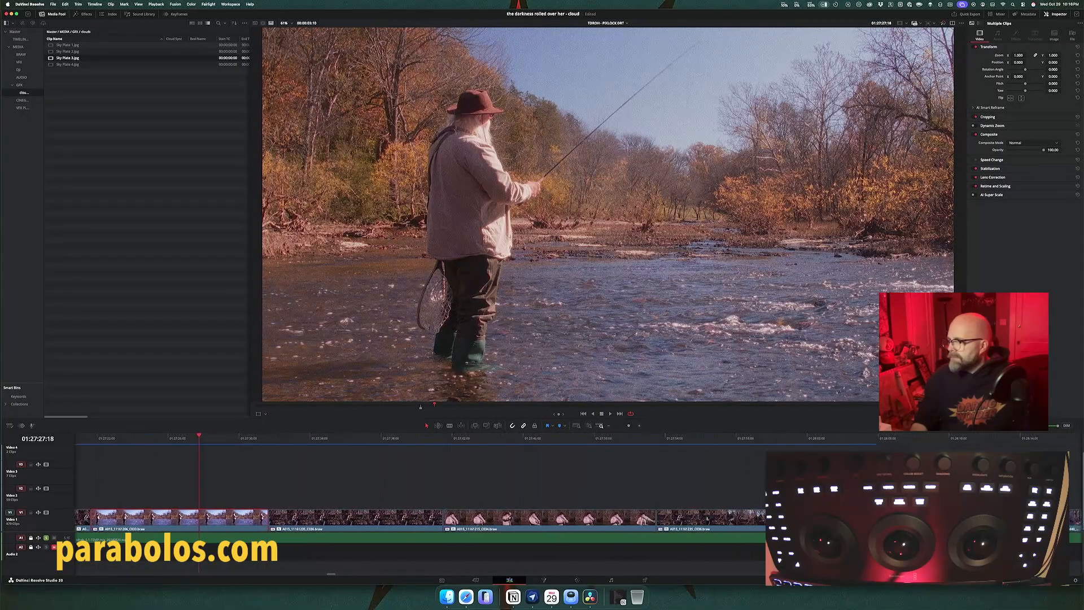
pyautogui.hscroll(5, 417, 485)
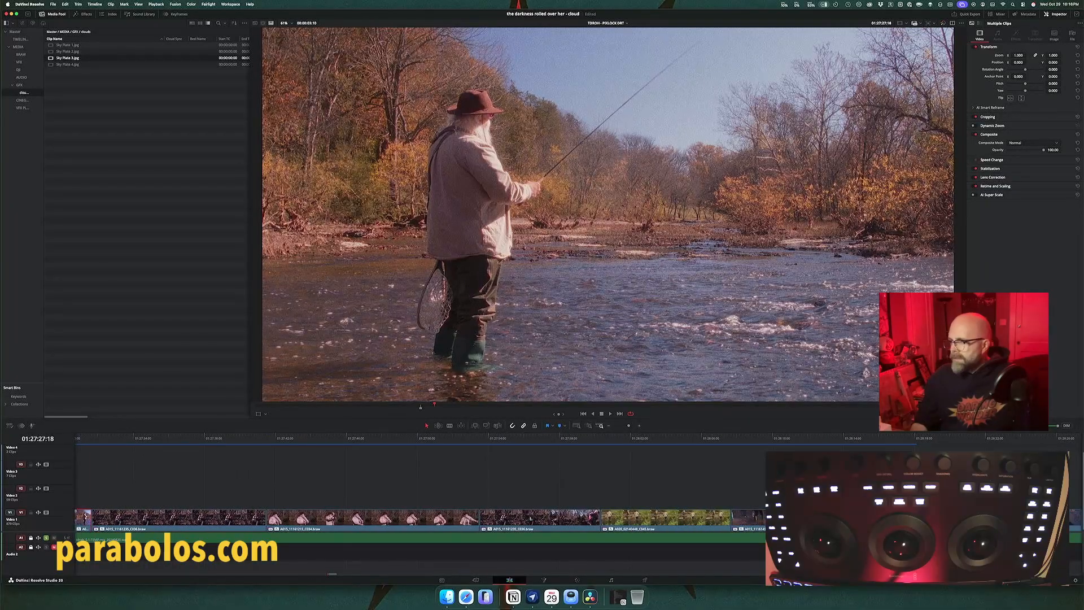
pyautogui.hscroll(-8, 418, 485)
pyautogui.press('super+minus')
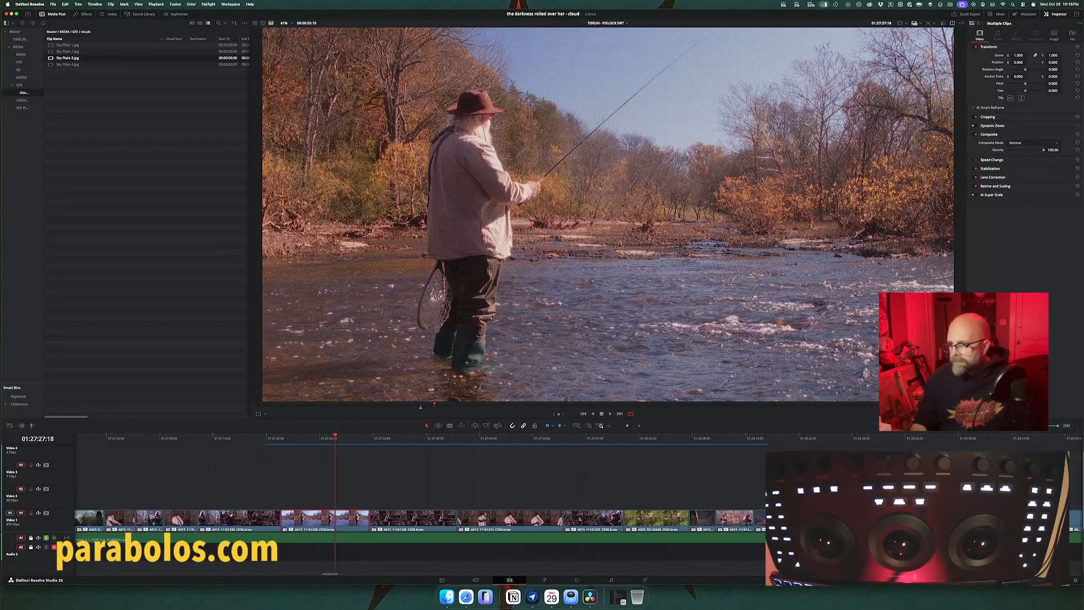
pyautogui.press('super+minus')
pyautogui.hscroll(-9, 418, 485)
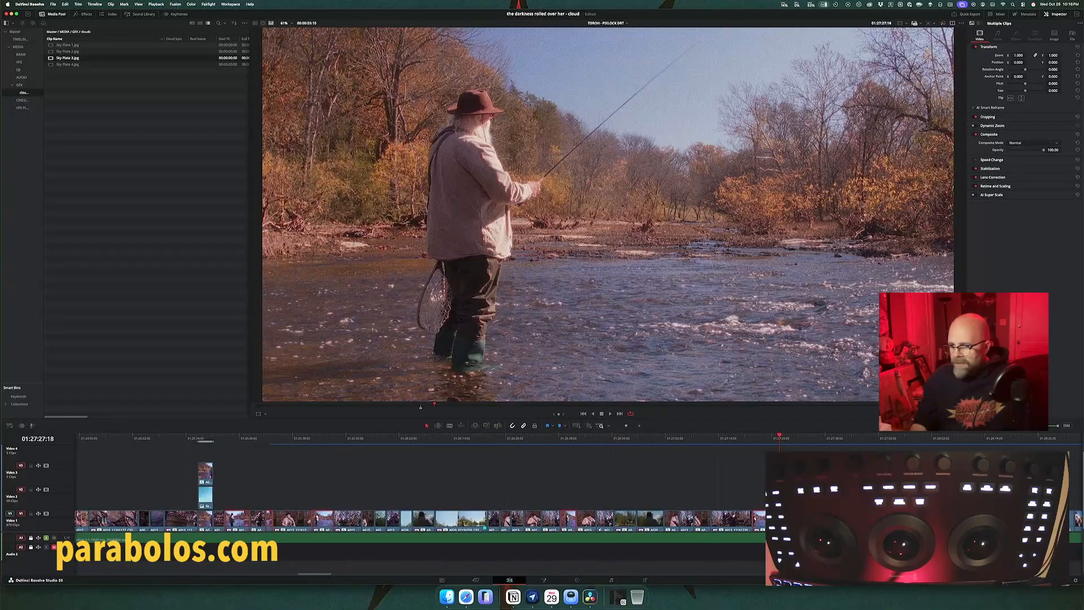
# Step: Duplicate the selected fisherman shots onto Video 3, then copy the composited shot's sky plate onto Video 2 beneath each duplicate
pyautogui.scroll(-1, 423, 477)
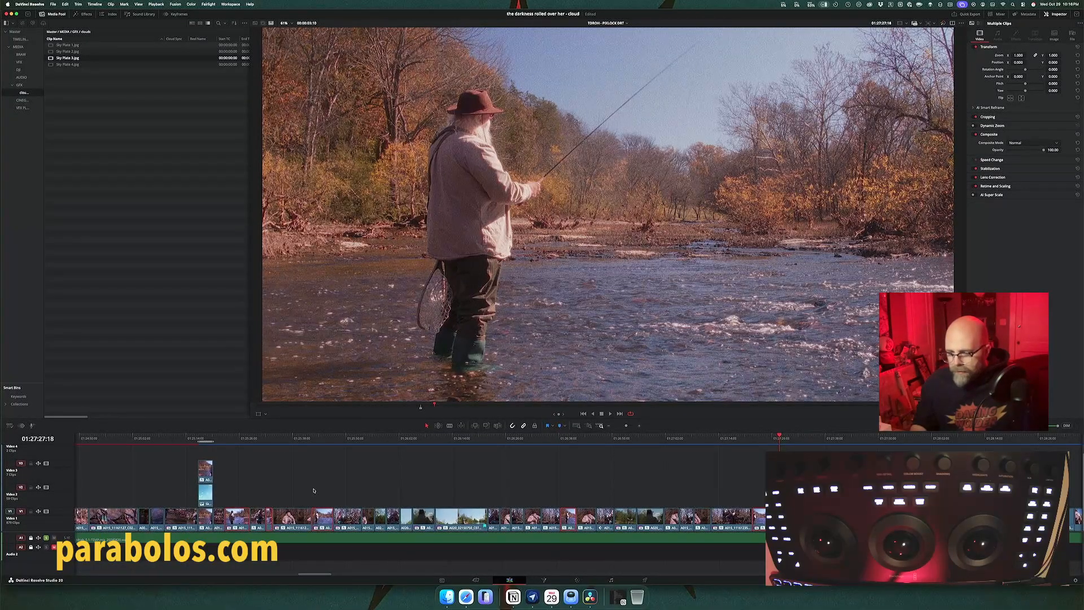
pyautogui.moveTo(243, 515); pyautogui.dragTo(242, 478)
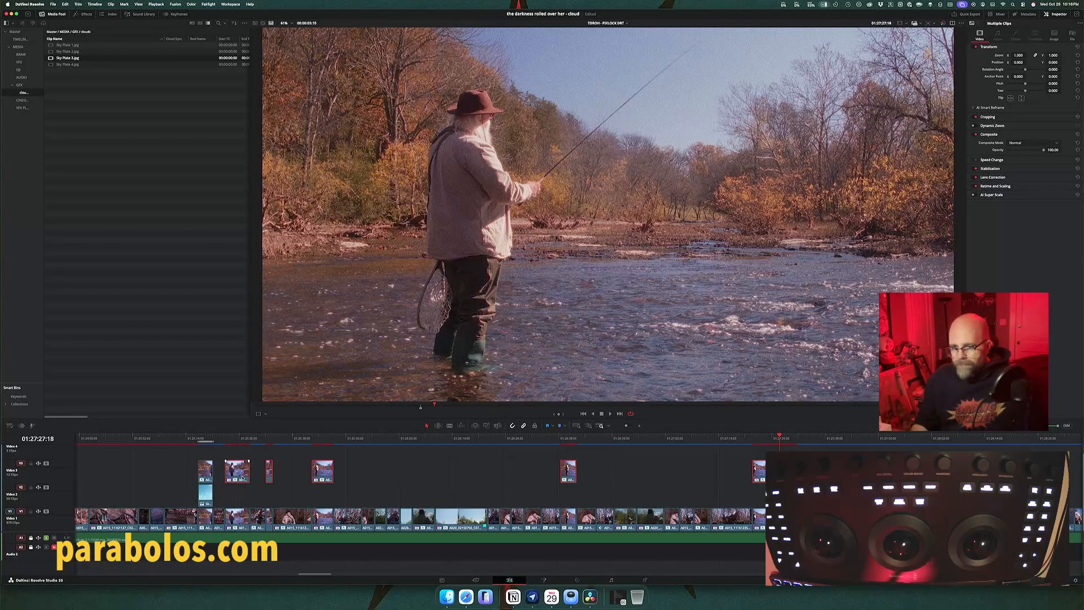
pyautogui.click(207, 496)
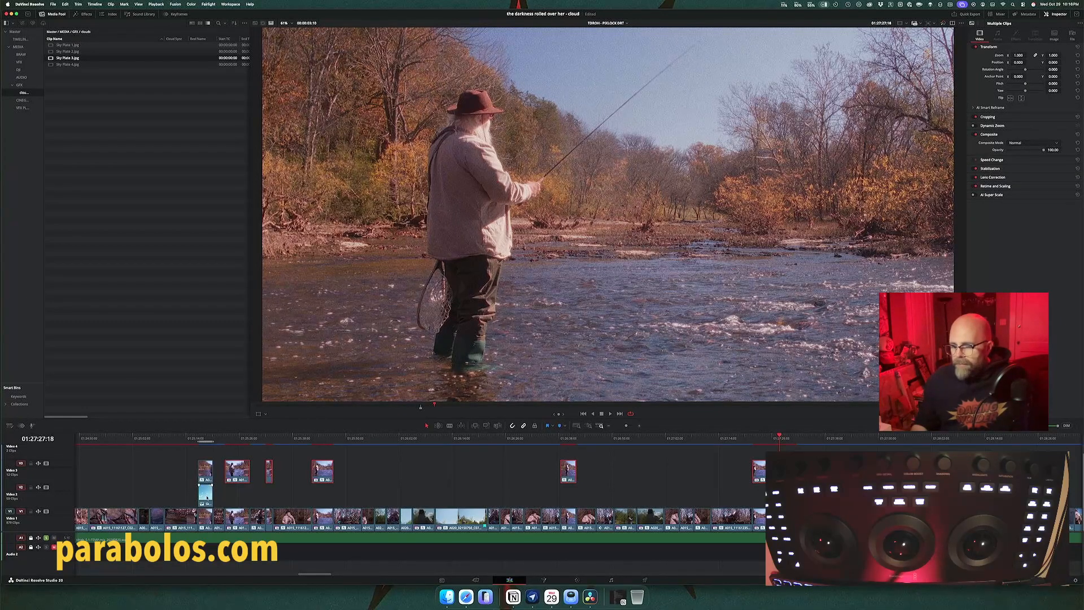
pyautogui.moveTo(207, 497); pyautogui.dragTo(759, 502)
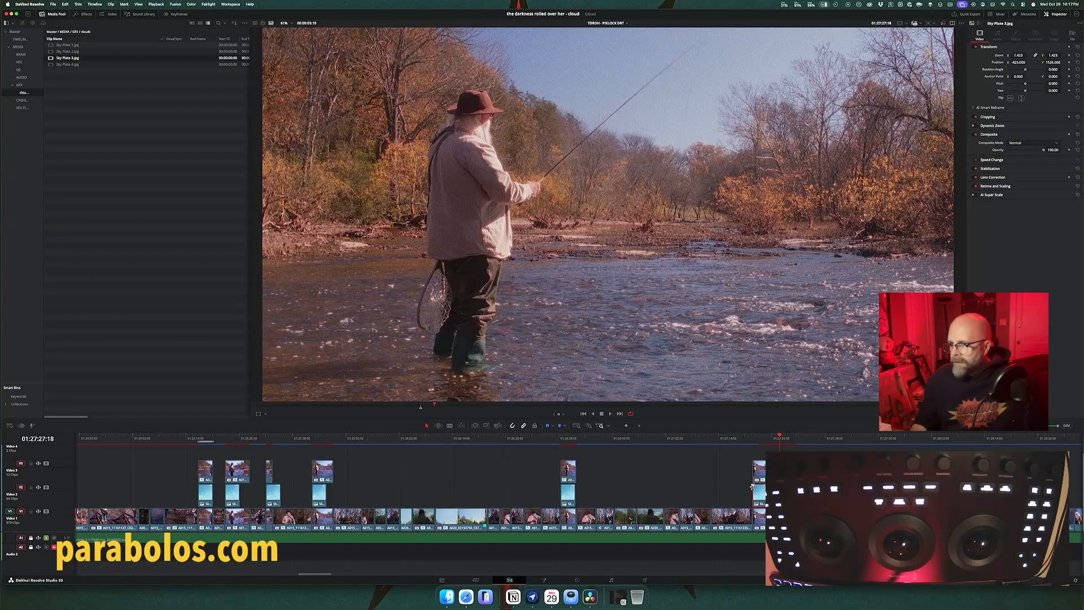
# Step: Check the composited shot and each duplicated fisherman shot with its sky plate along the edit timeline
pyautogui.click(205, 438)
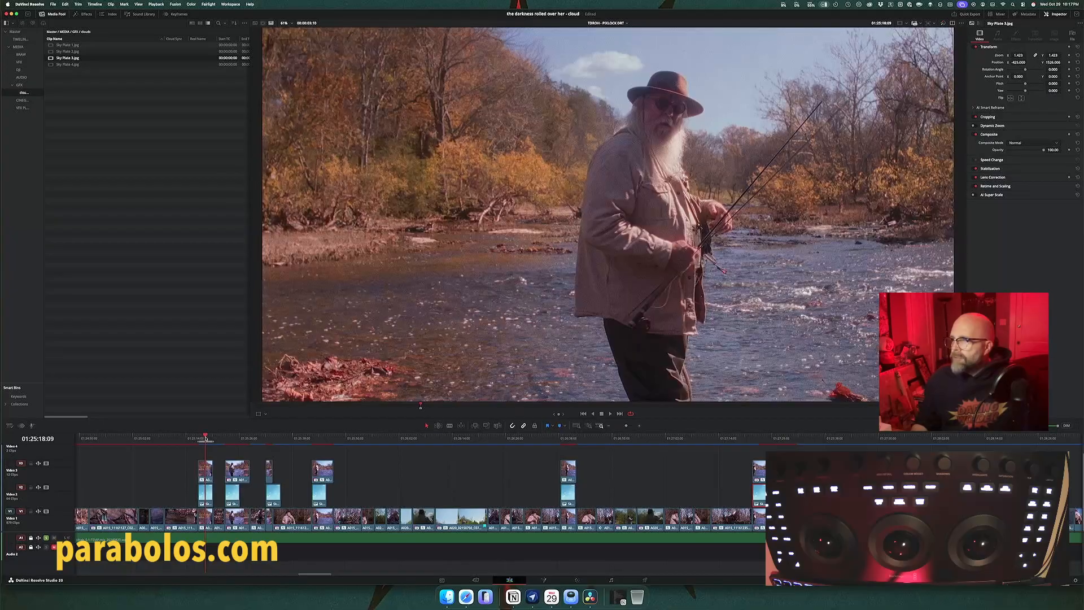
pyautogui.click(235, 439)
pyautogui.click(271, 439)
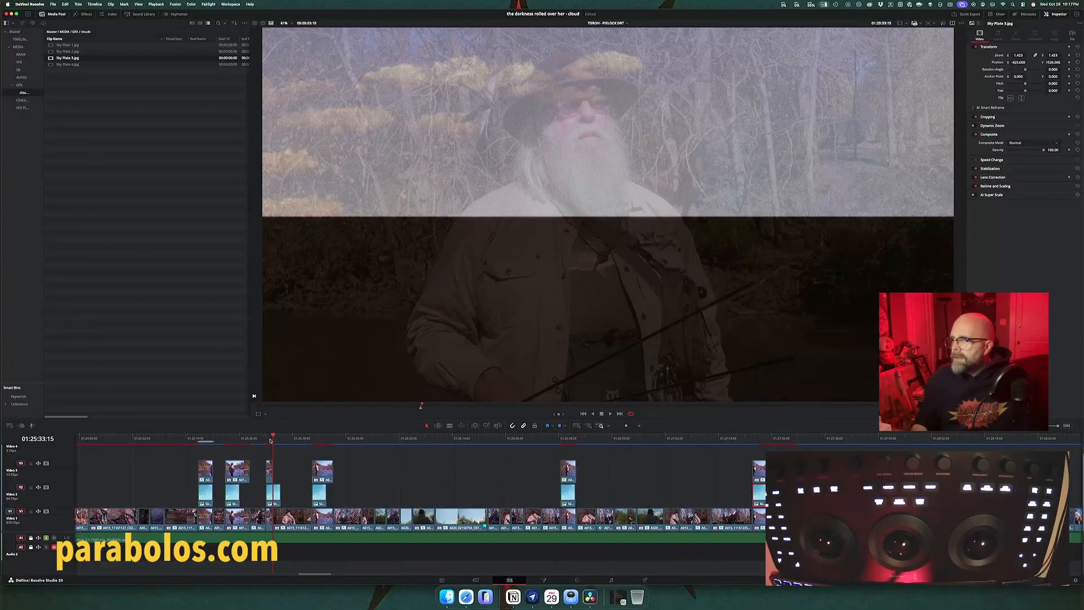
pyautogui.click(269, 439)
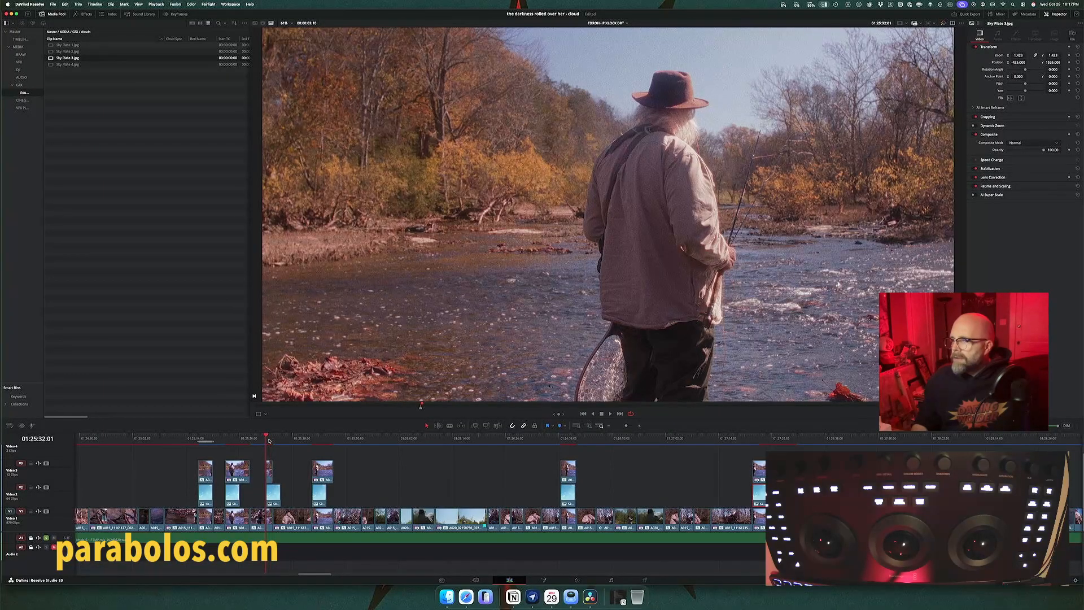
pyautogui.click(315, 439)
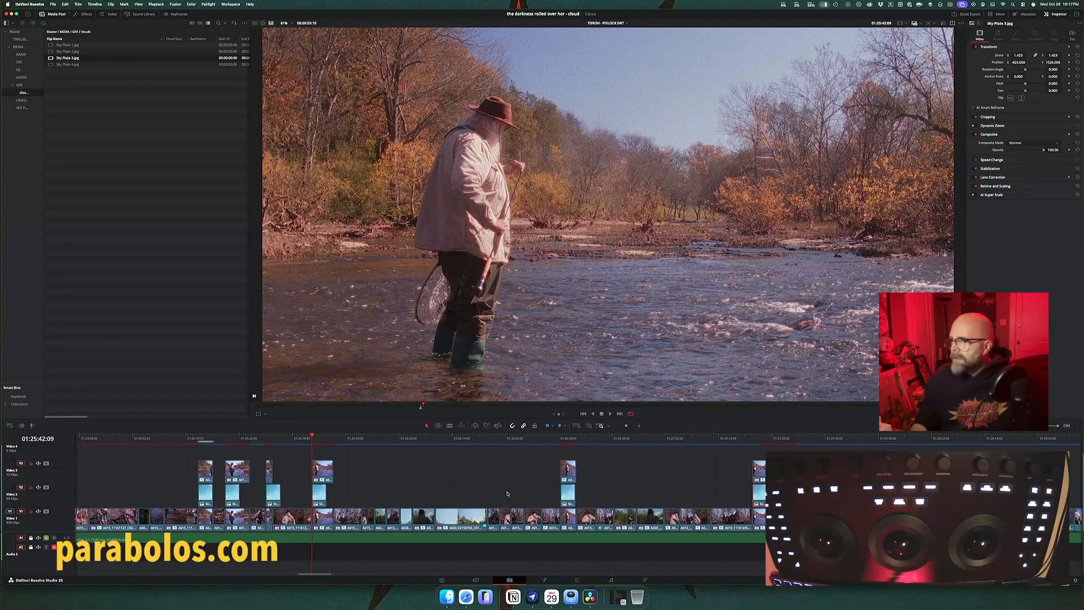
pyautogui.click(567, 438)
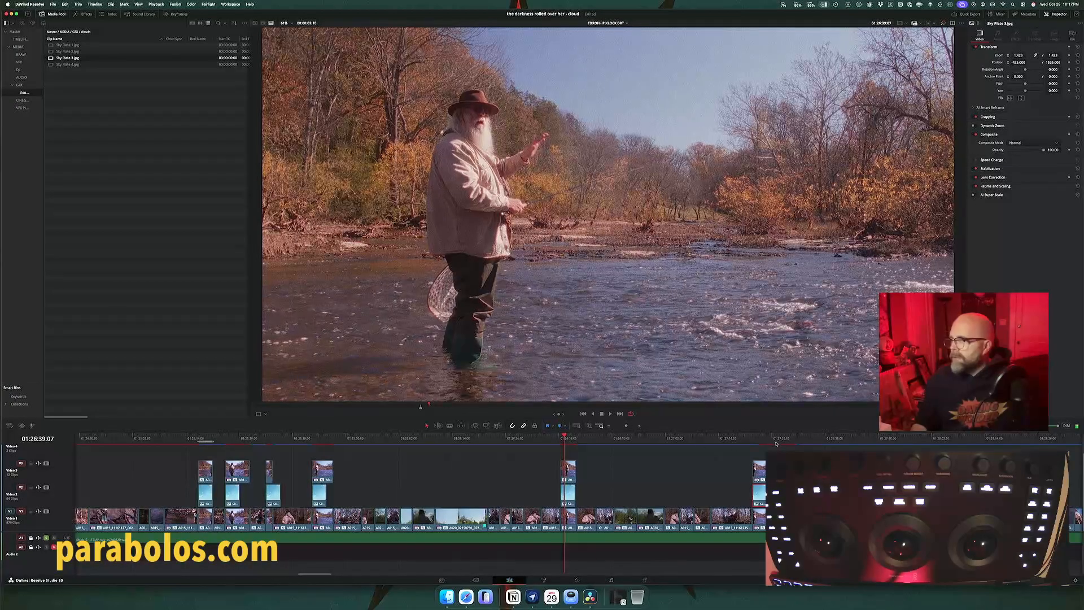
pyautogui.click(753, 439)
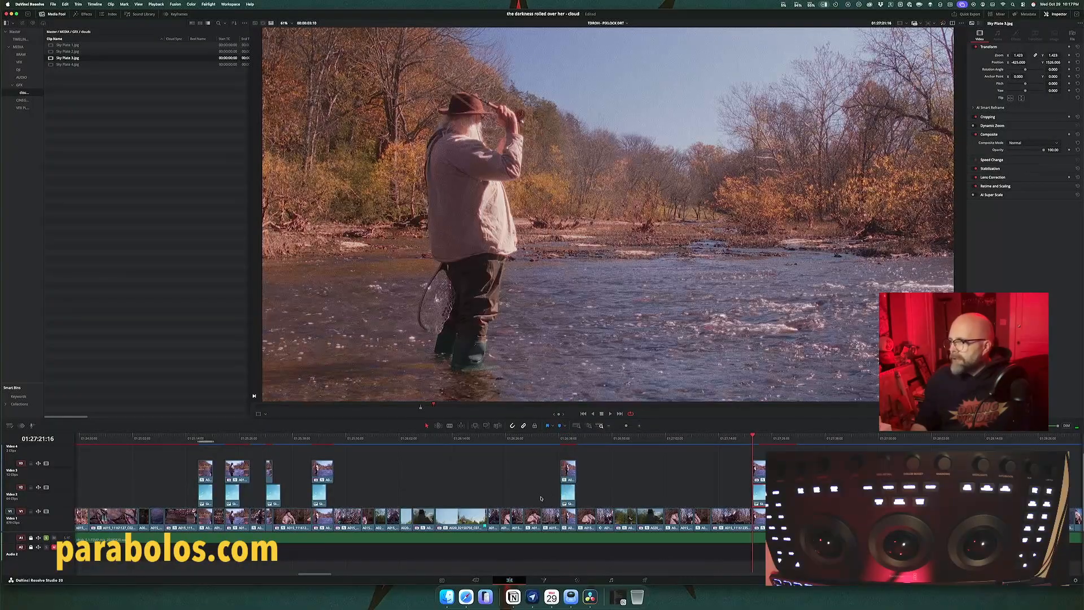
# Step: Delete the sky plates beneath the last two fisherman shots and park the playhead on the third duplicated shot
pyautogui.moveTo(541, 498); pyautogui.dragTo(761, 495)
pyautogui.press('BackSpace')
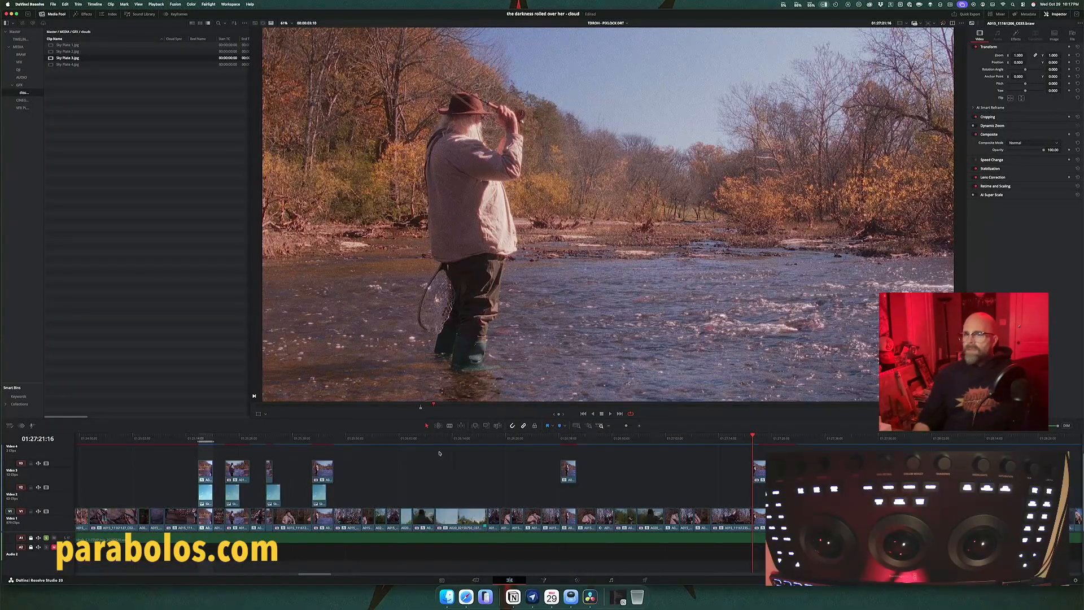
pyautogui.click(322, 440)
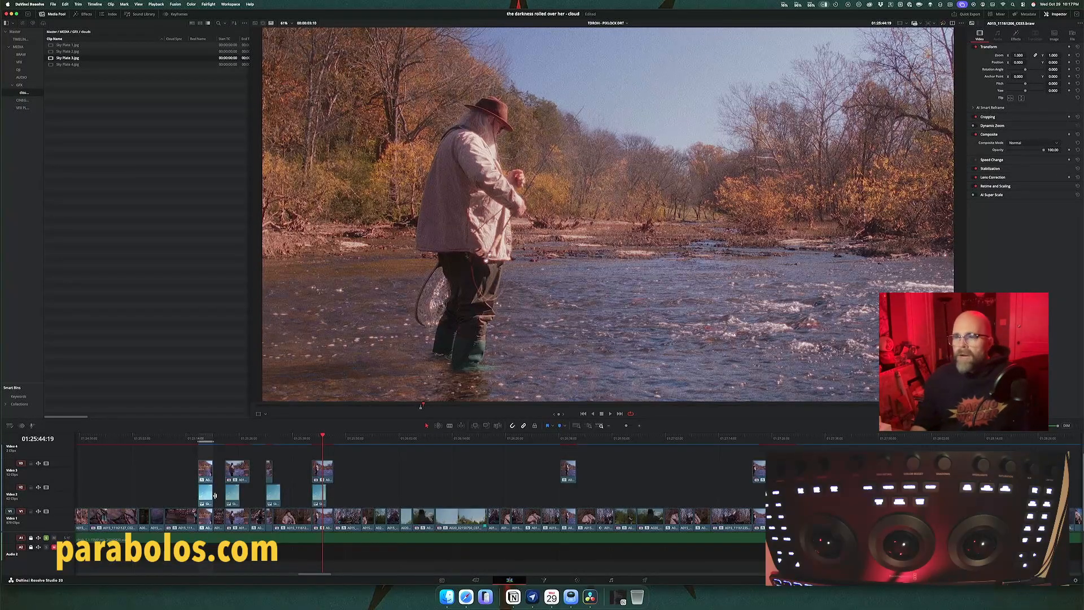
pyautogui.click(269, 495)
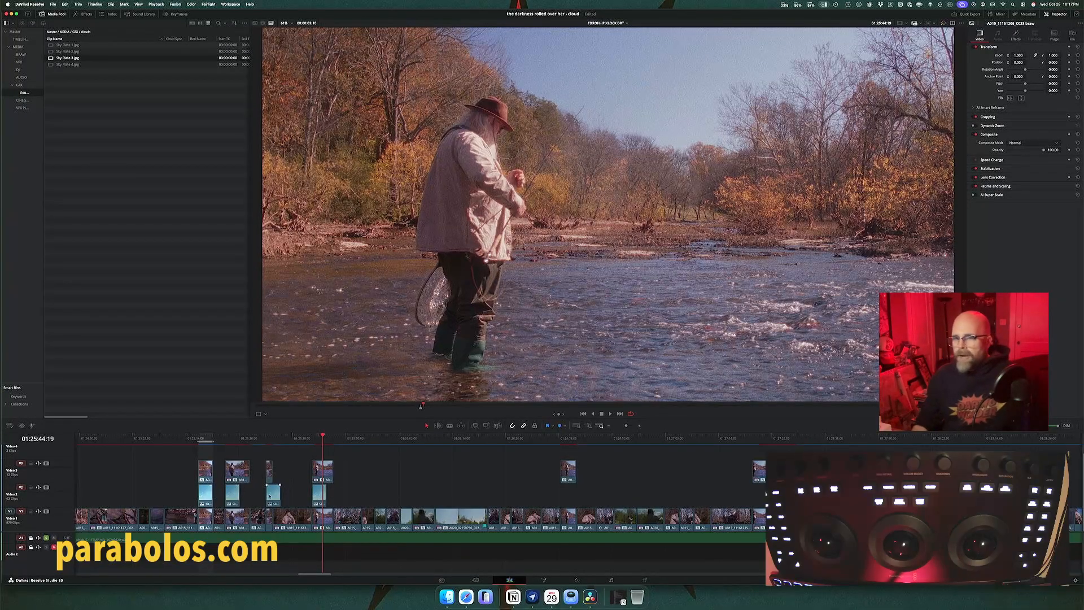
pyautogui.click(238, 475)
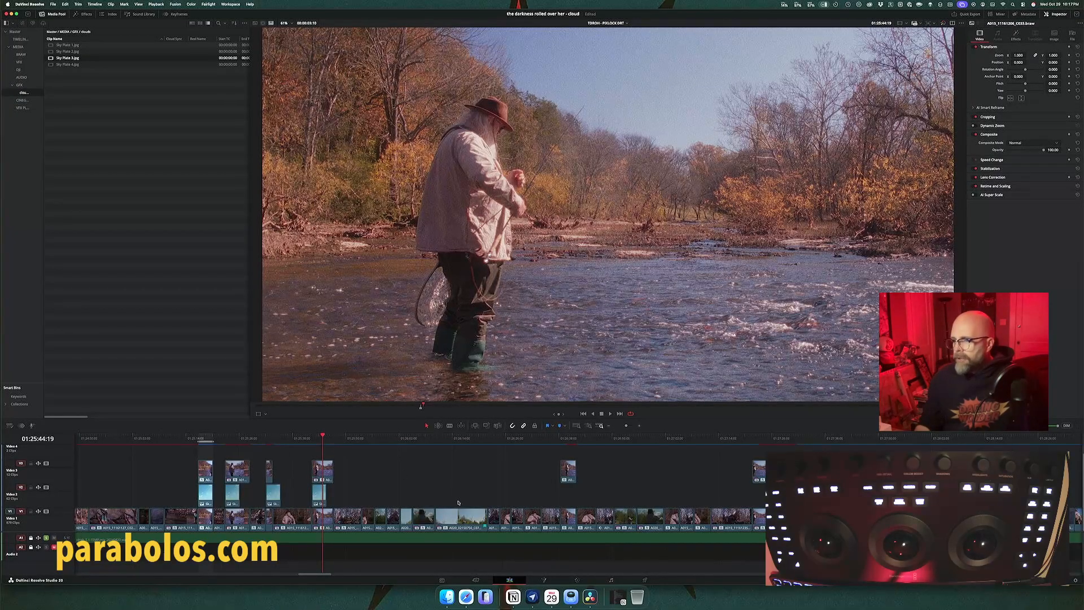
# Step: Switch to the Color page and narrow the displayed clips to the upper-track shots that include the fisherman duplicates
pyautogui.click(575, 579)
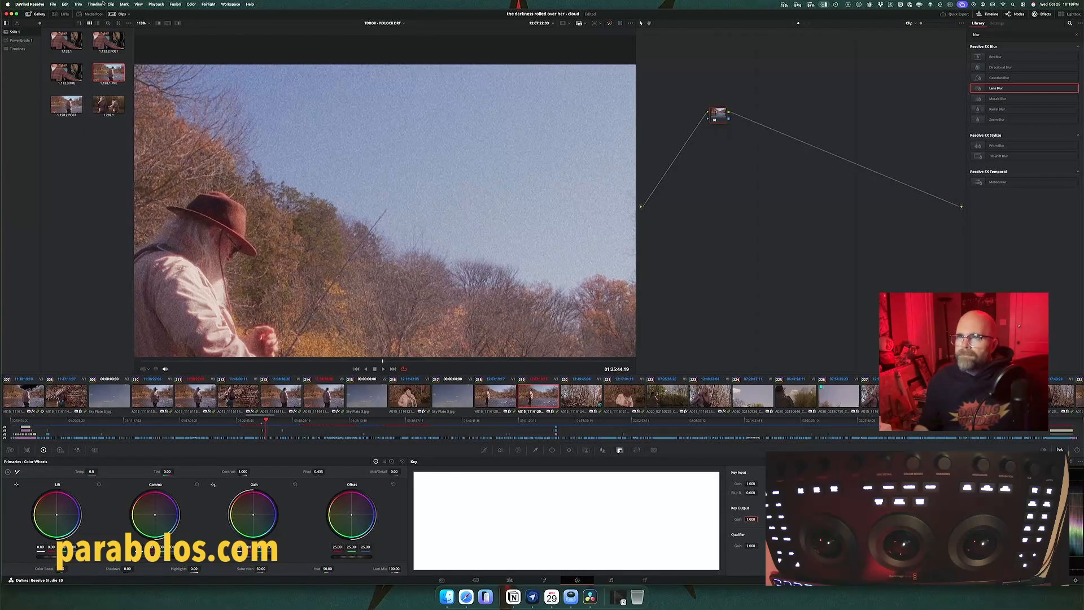
pyautogui.click(129, 14)
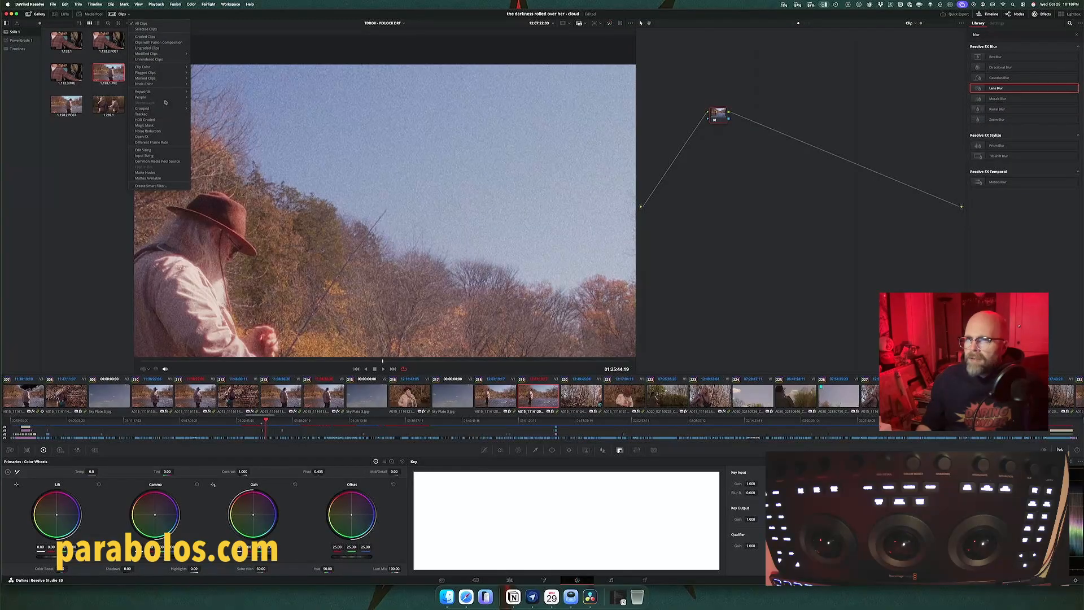
pyautogui.moveTo(167, 76)
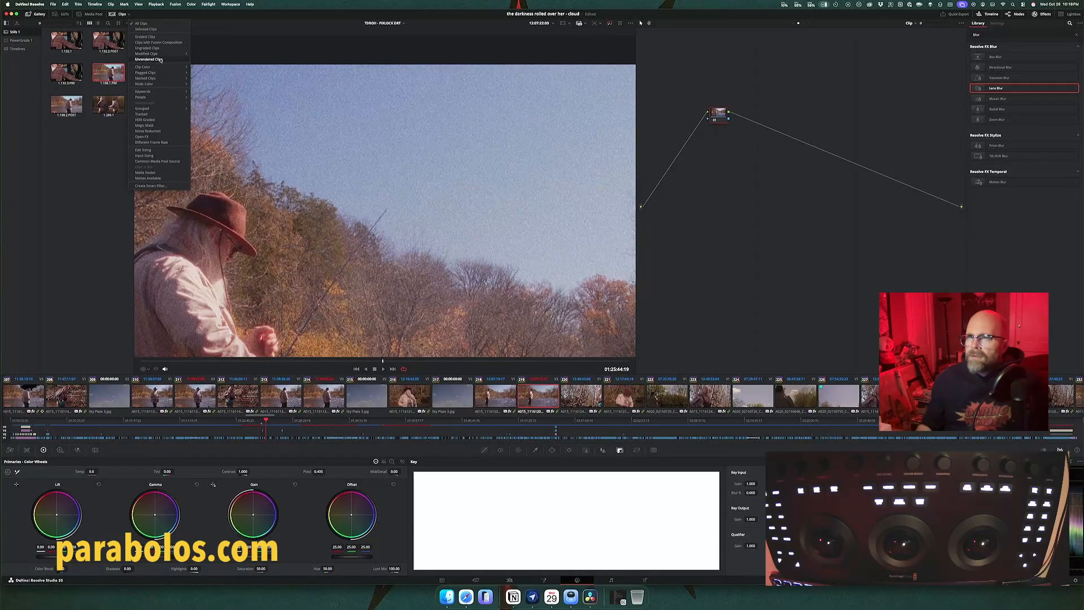
pyautogui.click(120, 25)
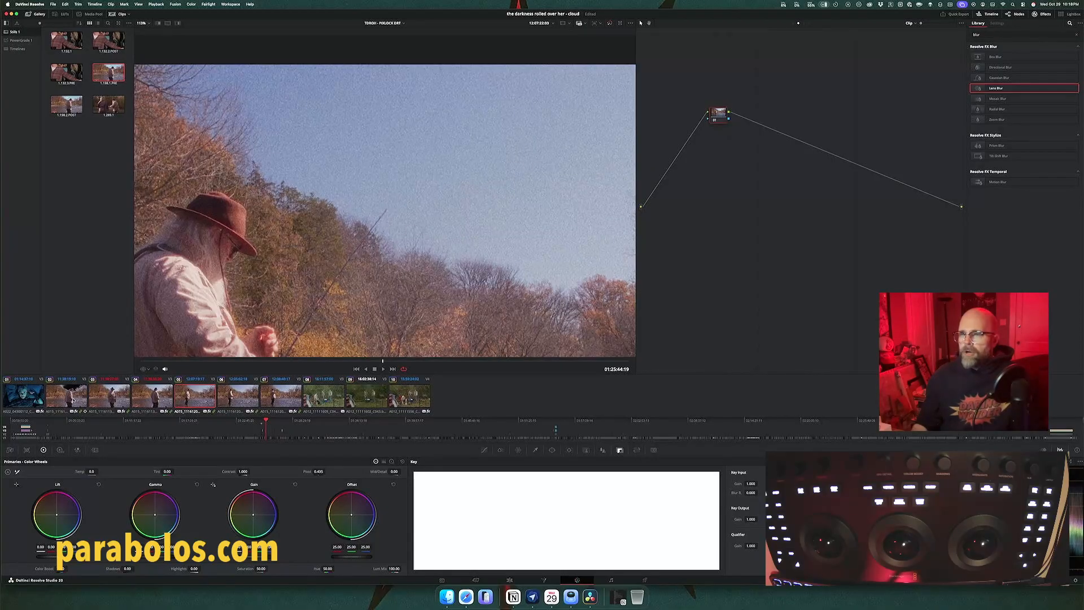
# Step: Delete the unconnected node from the composited fisherman shot in clip 02 and grab a still of its grade
pyautogui.click(72, 399)
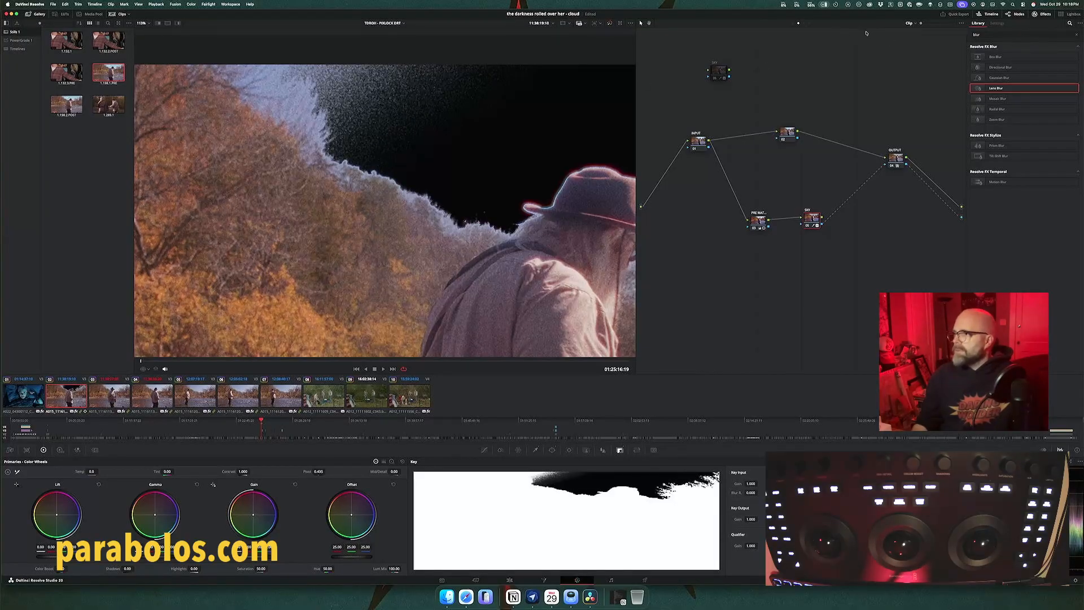
pyautogui.click(720, 73)
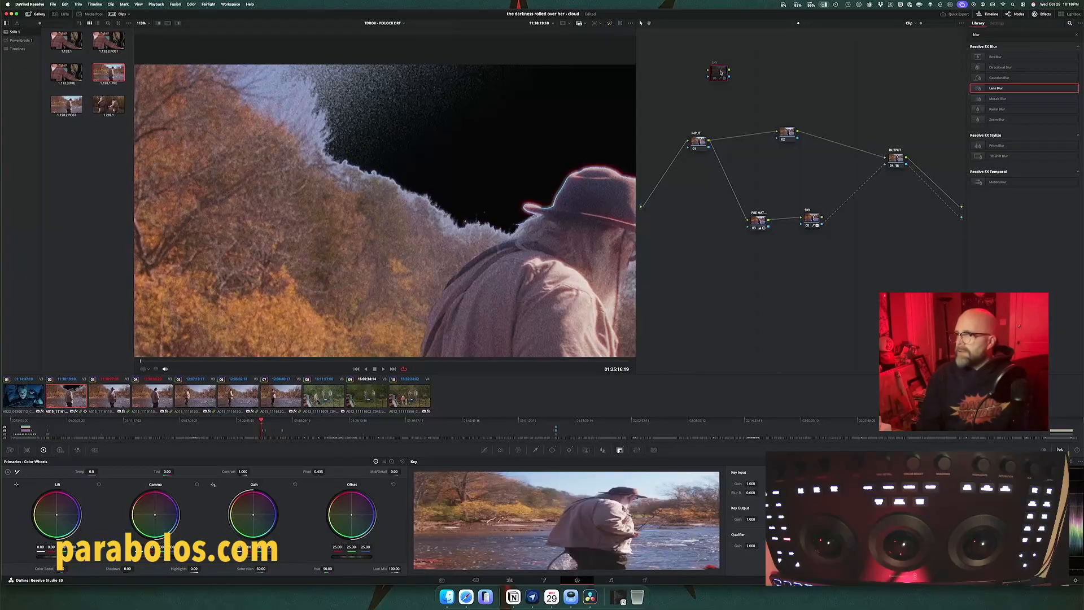
pyautogui.press('Delete')
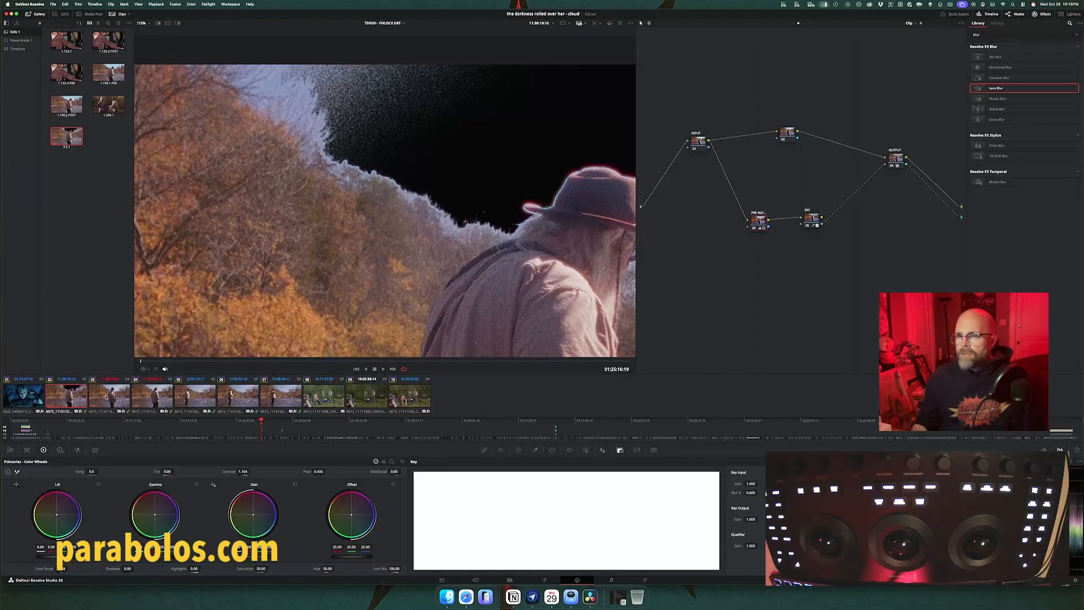
# Step: Apply the captured still's grade to the five following fisherman shots, clips 03 through 07
pyautogui.click(106, 397)
pyautogui.keyDown('shift'); pyautogui.click(274, 397); pyautogui.keyUp('shift')
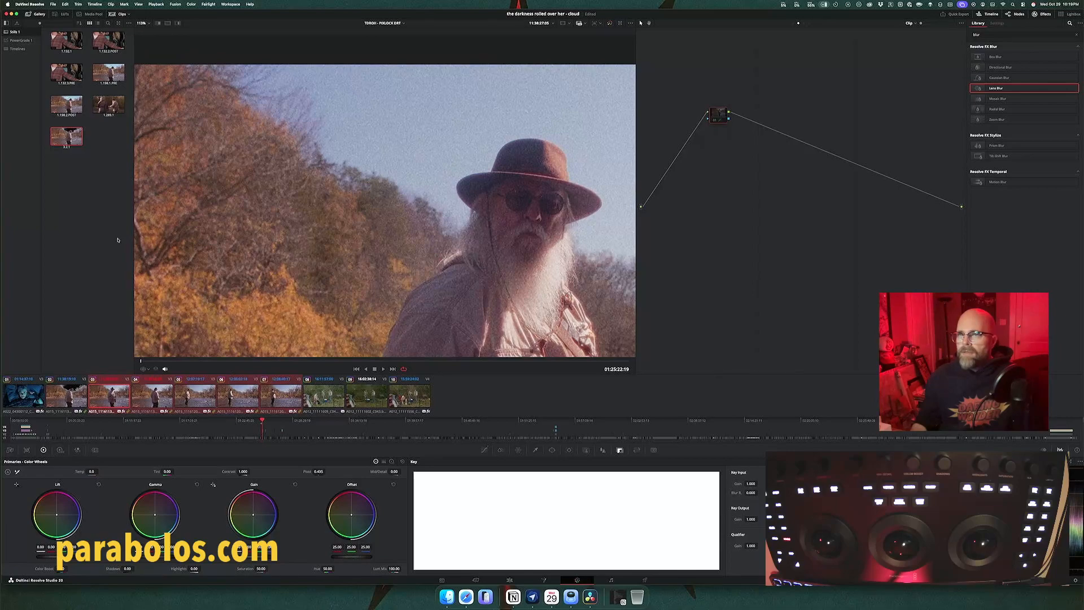
pyautogui.rightClick(66, 140)
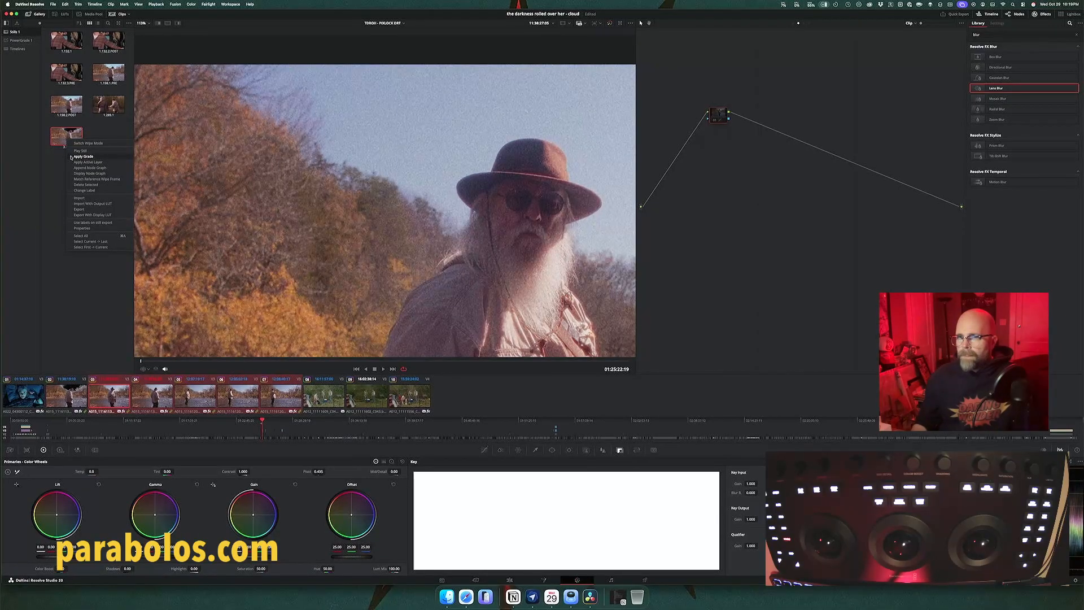
pyautogui.click(70, 156)
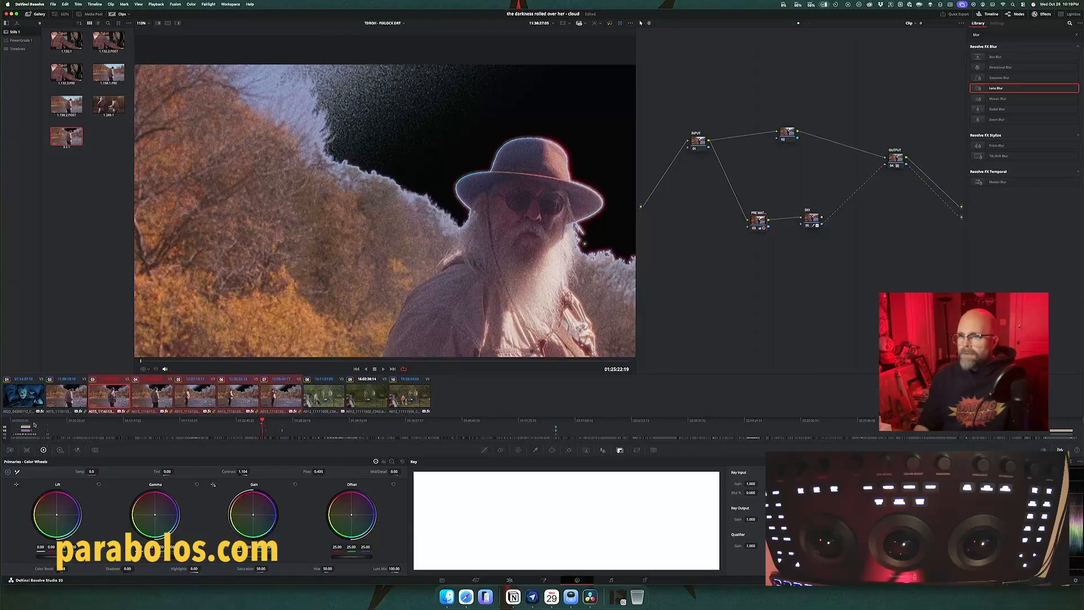
# Step: Open the wide fisherman shot in clip 05 and try a circular window over its sky on the pre-matte node
pyautogui.click(185, 396)
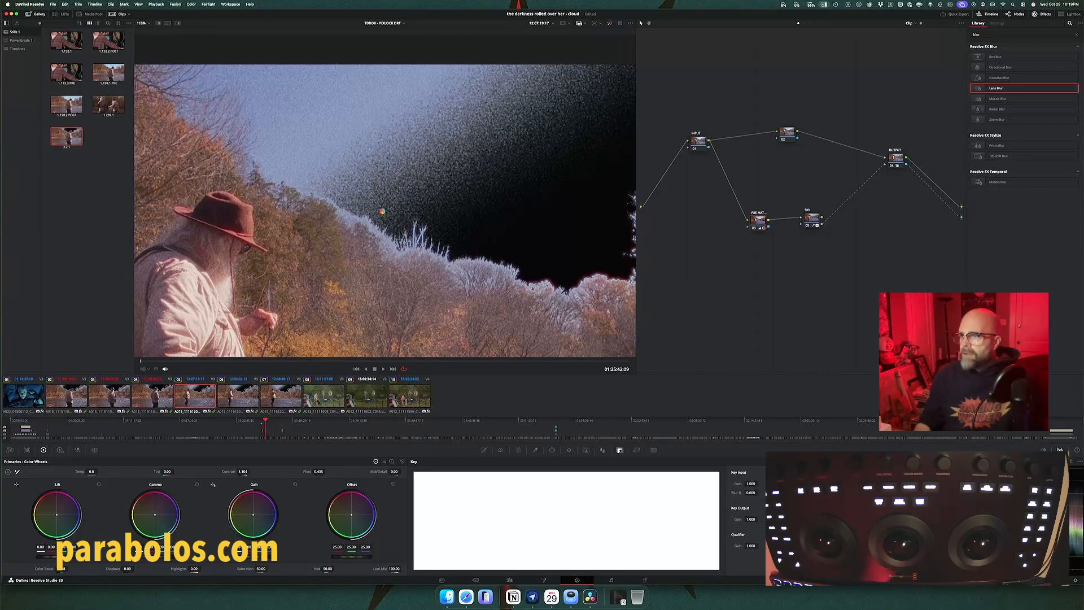
pyautogui.scroll(-4, 387, 211)
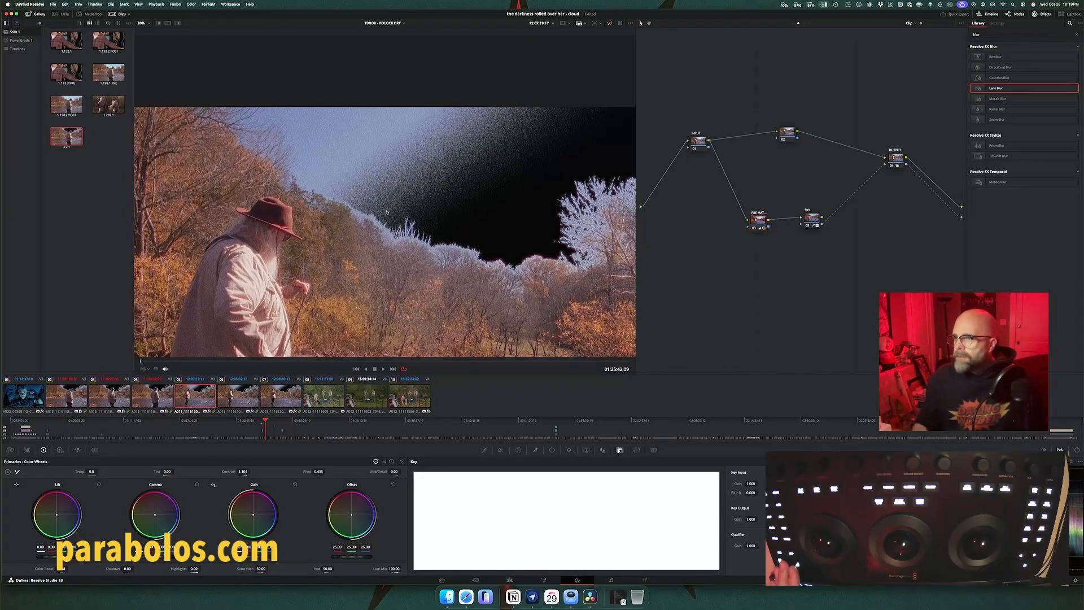
pyautogui.hotkey('shift', '`')
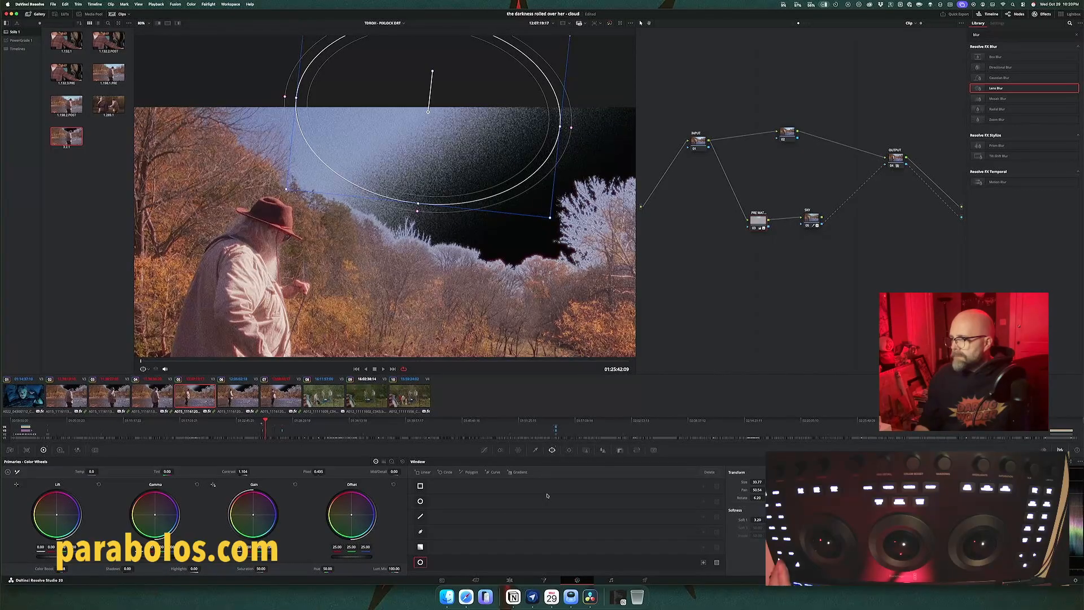
pyautogui.click(420, 562)
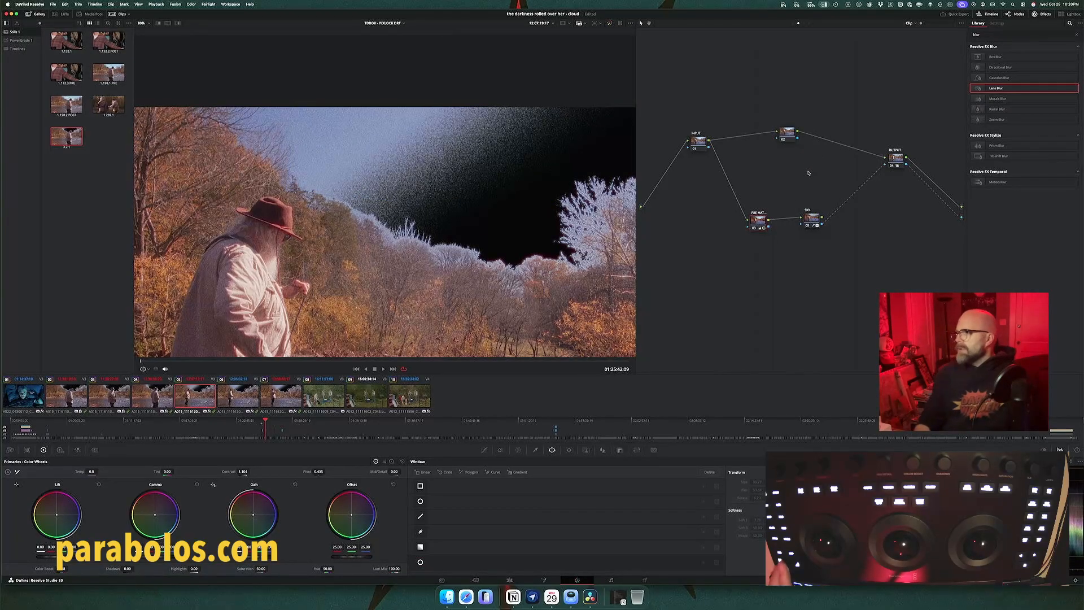
# Step: Add a slightly rotated circular window of size about 38 over clip 05's sky on the node following the pre-matte node
pyautogui.click(812, 219)
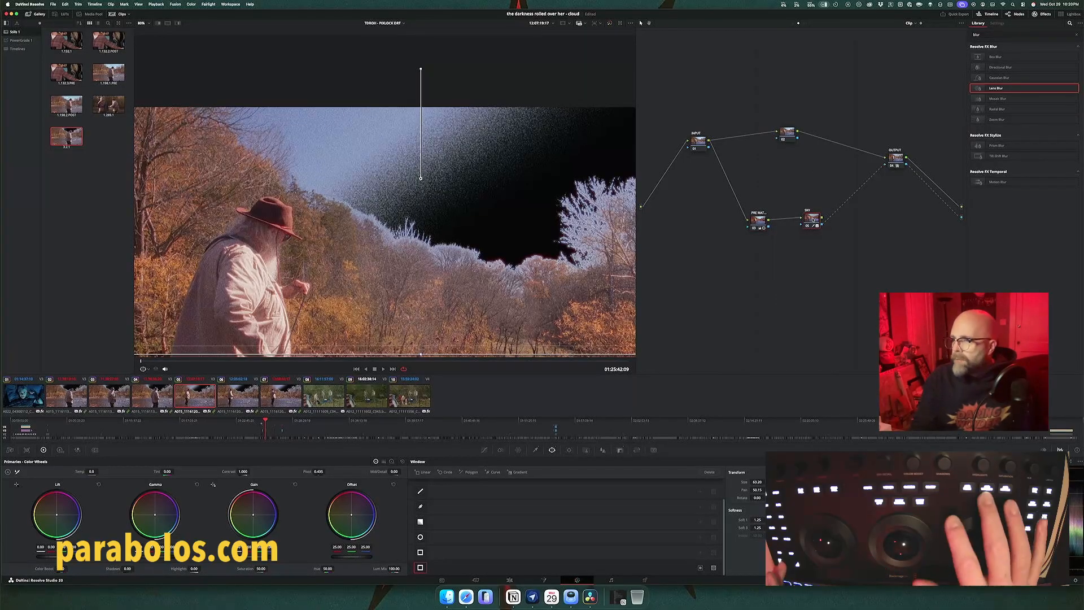
pyautogui.hotkey('alt', 'c')
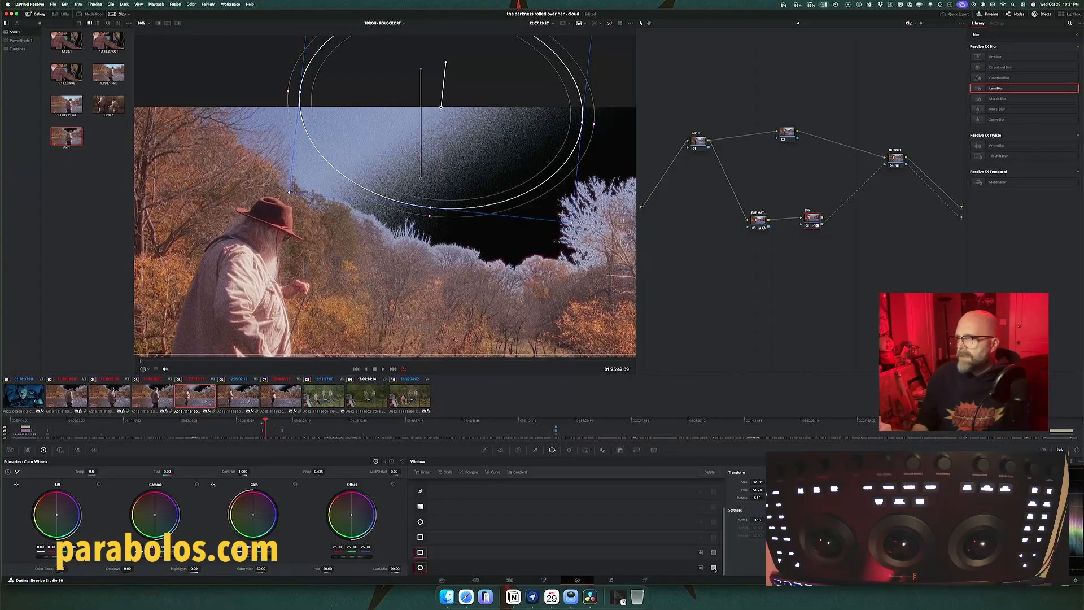
# Step: Try the mask and invert options on the circular sky window, and try inverting the large rectangular window
pyautogui.click(714, 568)
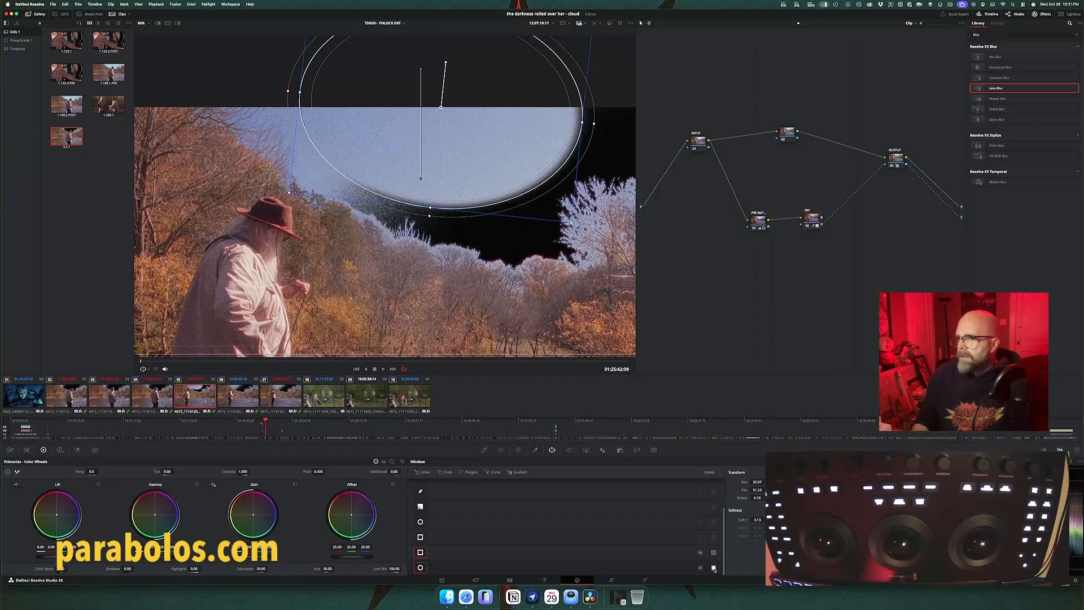
pyautogui.click(700, 568)
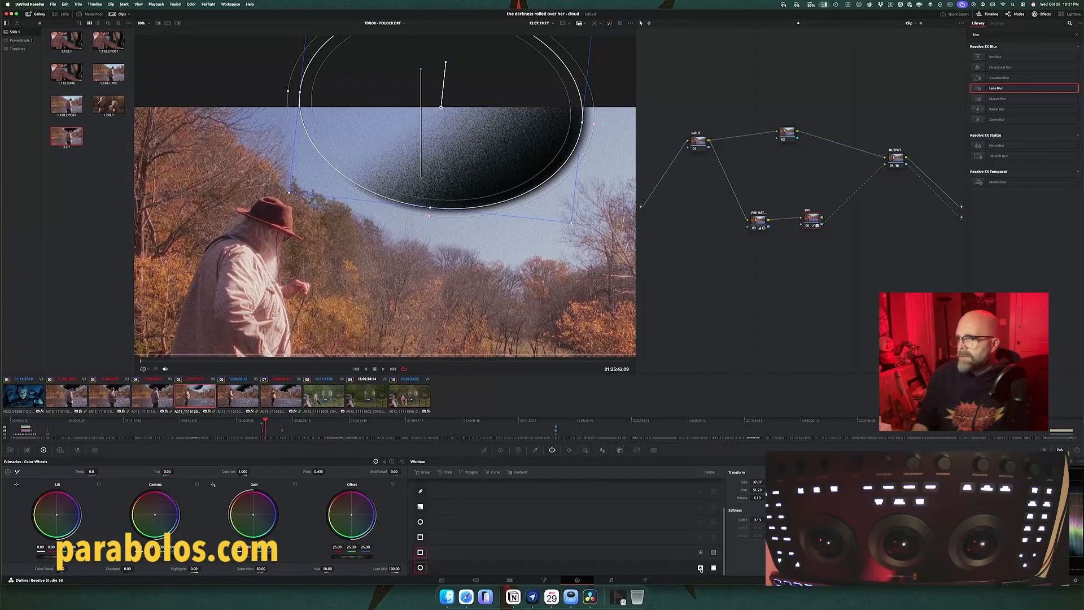
pyautogui.click(699, 568)
pyautogui.click(713, 568)
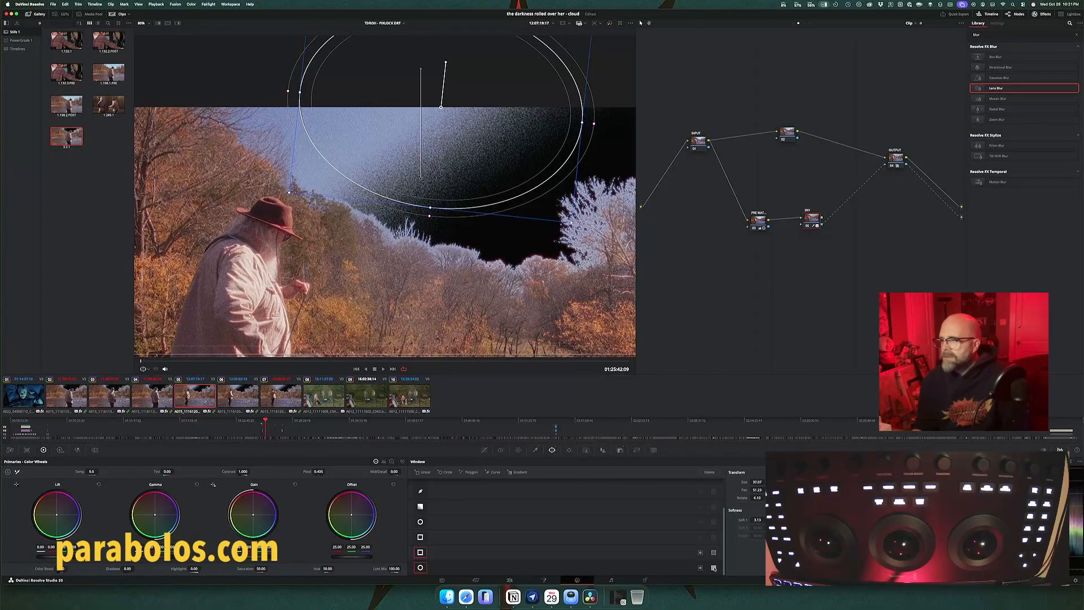
pyautogui.click(700, 553)
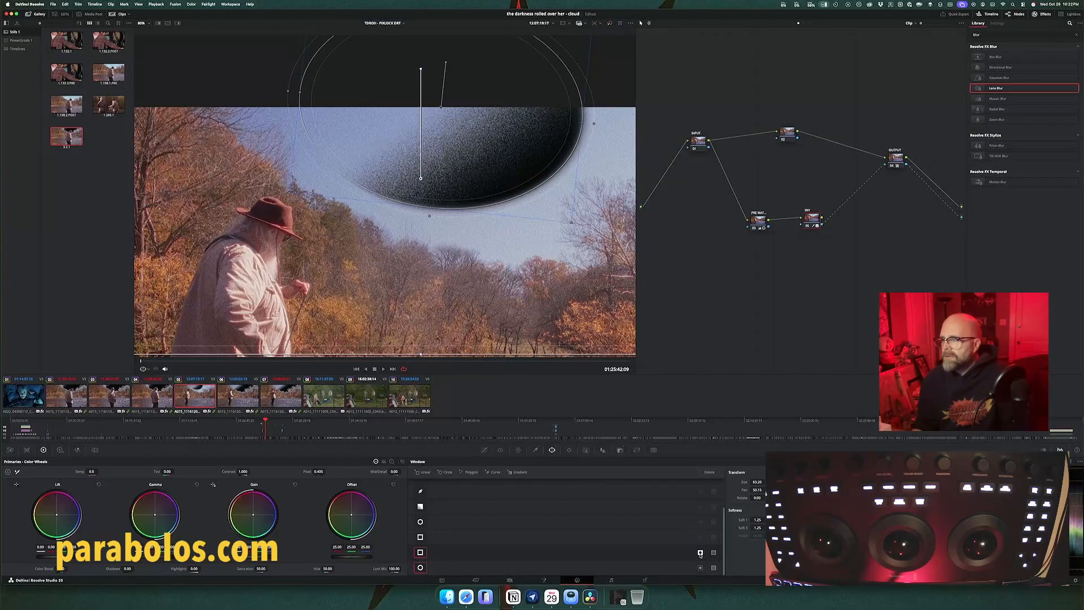
pyautogui.click(700, 553)
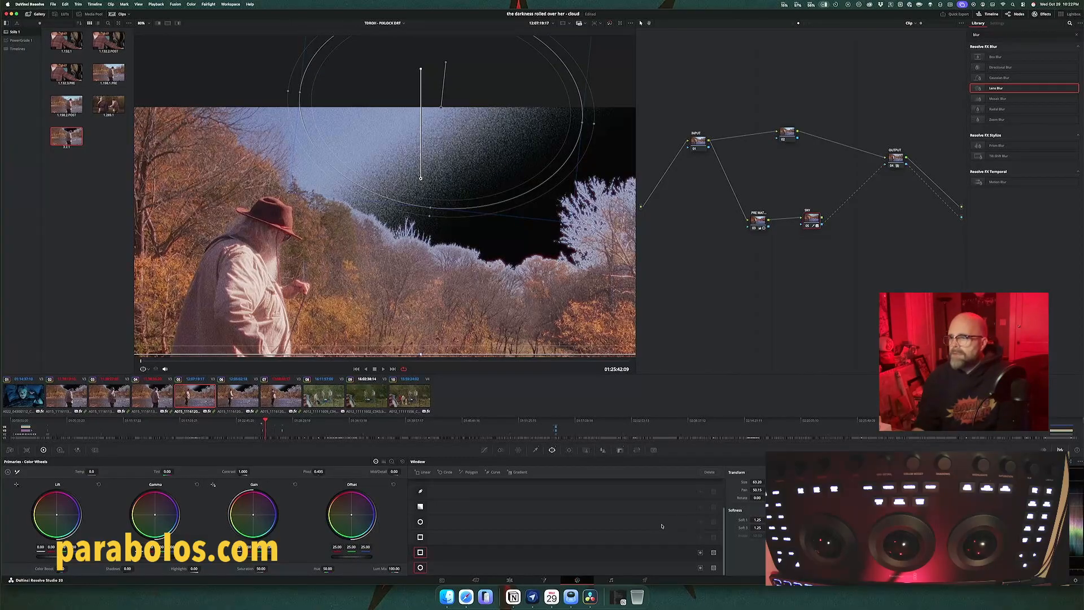
# Step: Turn off the circular window on clip 05's sky key node and add a serial node after it
pyautogui.click(446, 569)
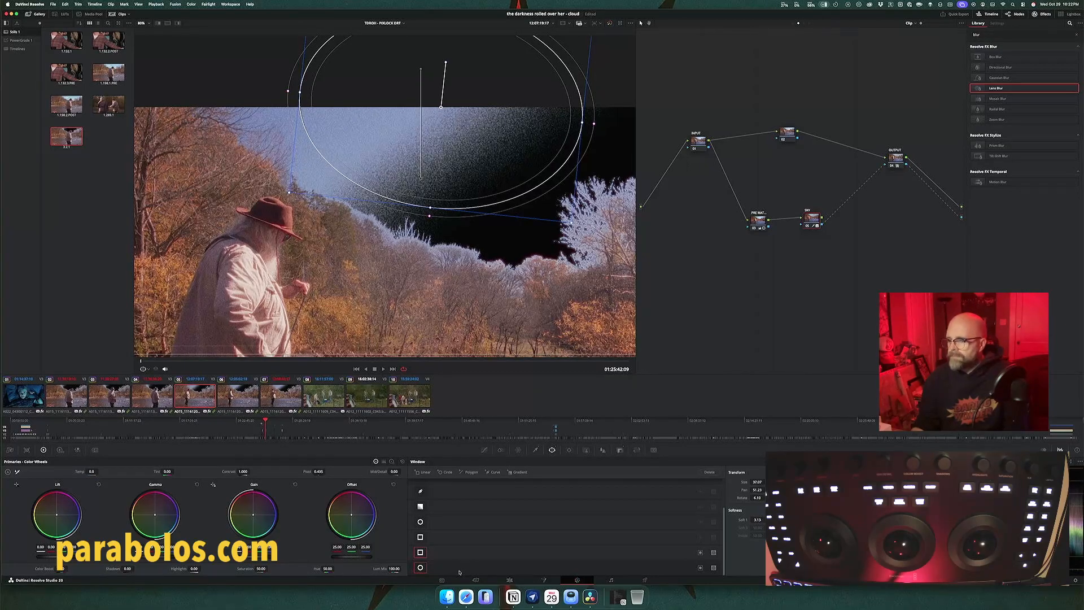
pyautogui.click(420, 567)
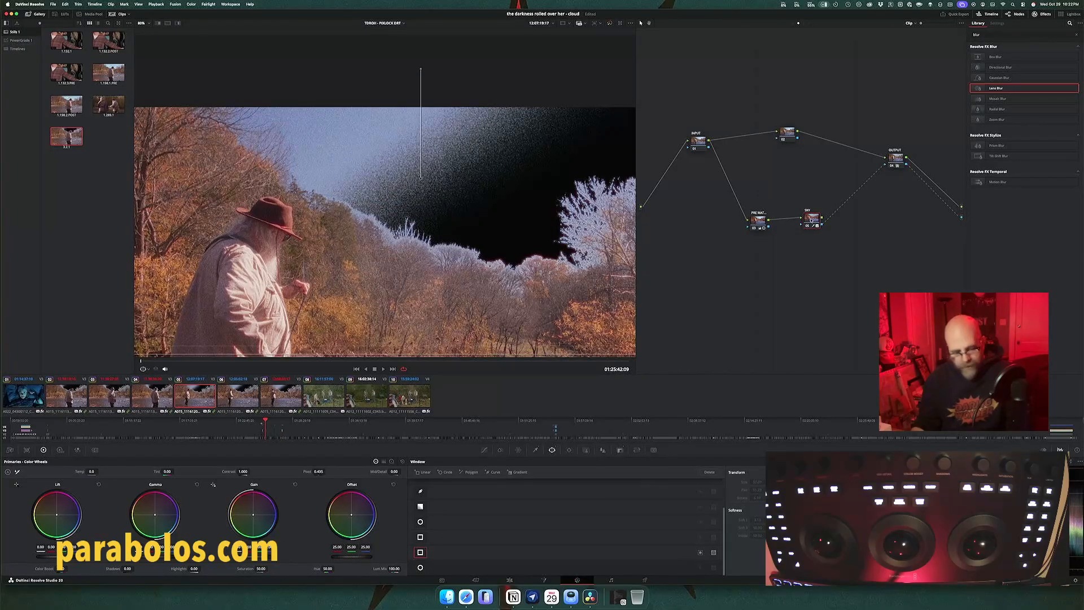
pyautogui.moveTo(812, 220); pyautogui.dragTo(807, 220)
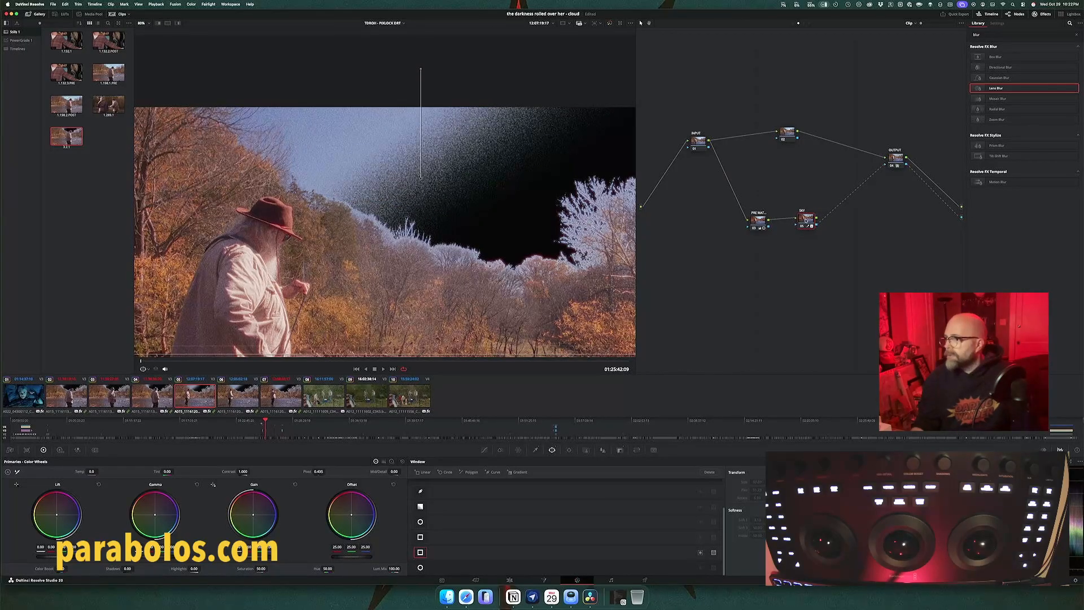
pyautogui.hotkey('alt', 's')
pyautogui.moveTo(834, 220); pyautogui.dragTo(835, 194)
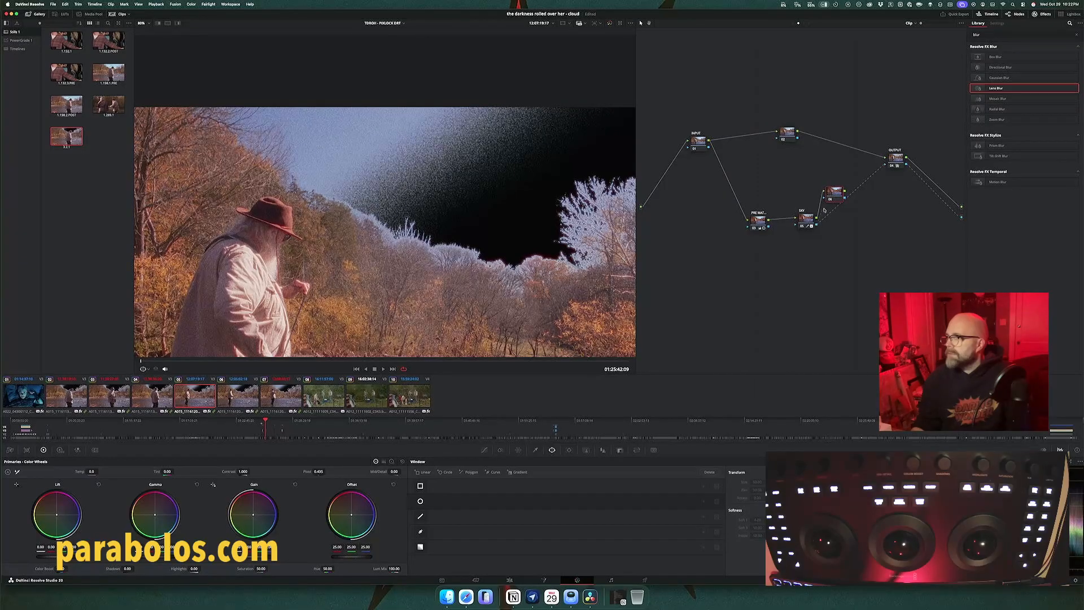
# Step: Try routing the sky key node's alpha through the new node's key input to the output node
pyautogui.moveTo(824, 210); pyautogui.dragTo(824, 197)
pyautogui.moveTo(873, 171); pyautogui.dragTo(885, 165)
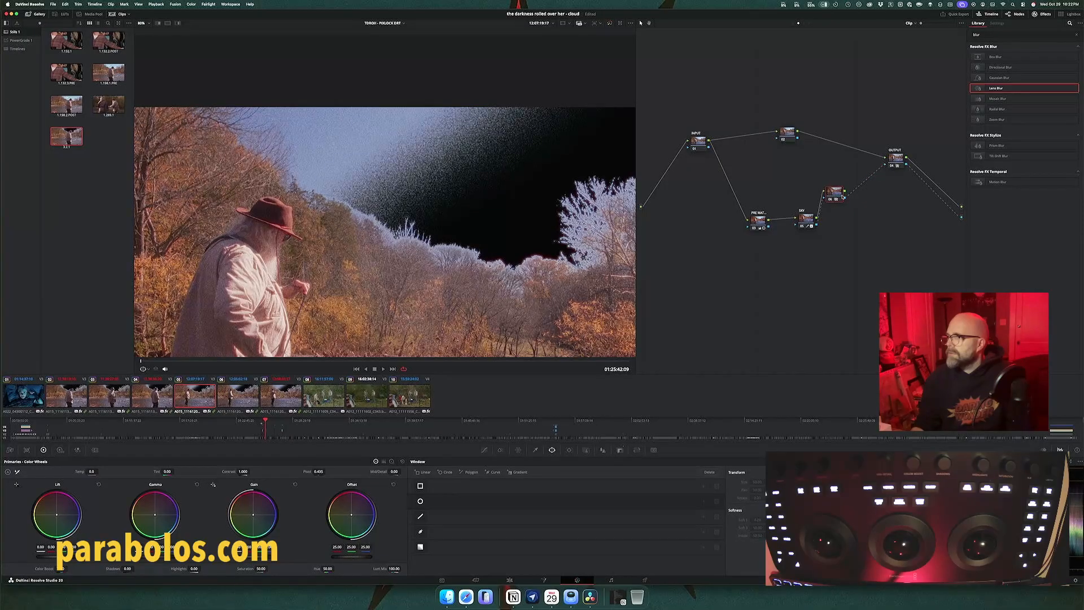
pyautogui.moveTo(841, 197); pyautogui.dragTo(850, 206)
pyautogui.moveTo(851, 205); pyautogui.dragTo(848, 201)
pyautogui.click(827, 207)
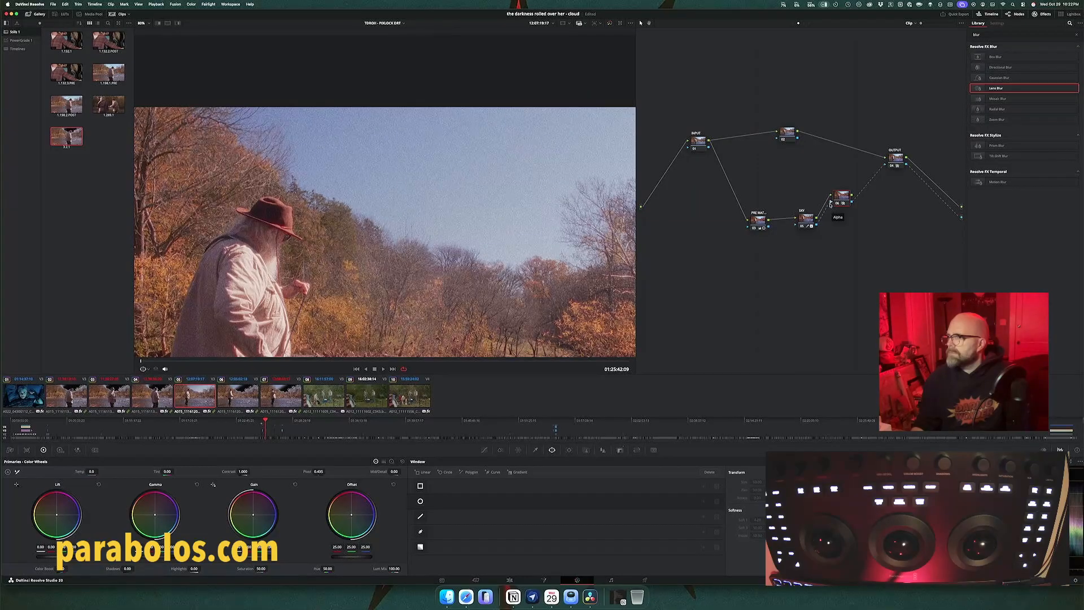
pyautogui.moveTo(830, 205); pyautogui.dragTo(833, 209)
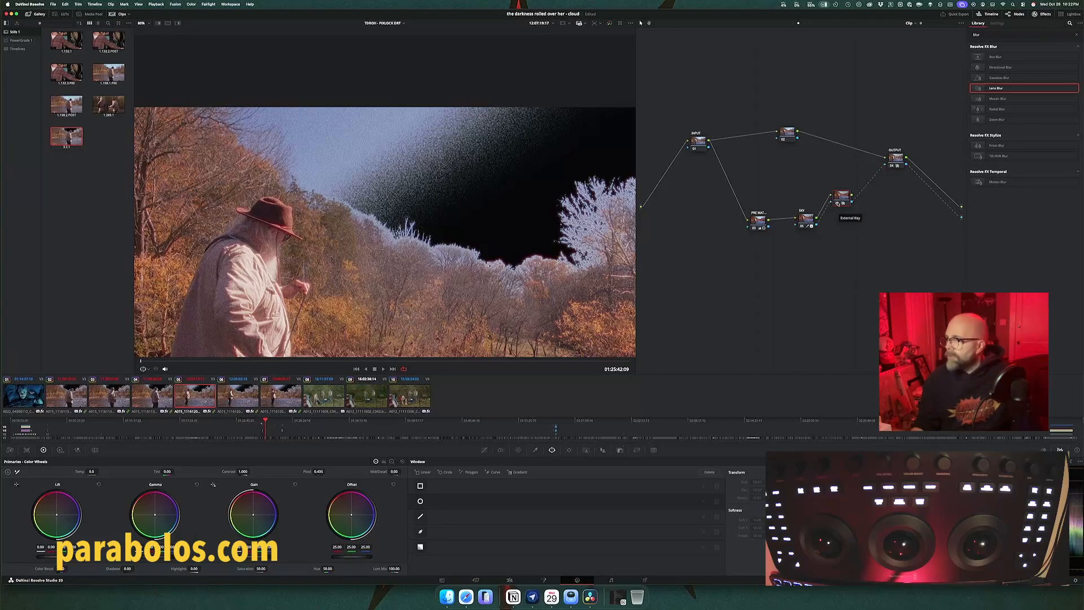
# Step: Detach the new node, link the sky key's alpha back to the output, and insert the node between pre-matte and sky key
pyautogui.press('Delete')
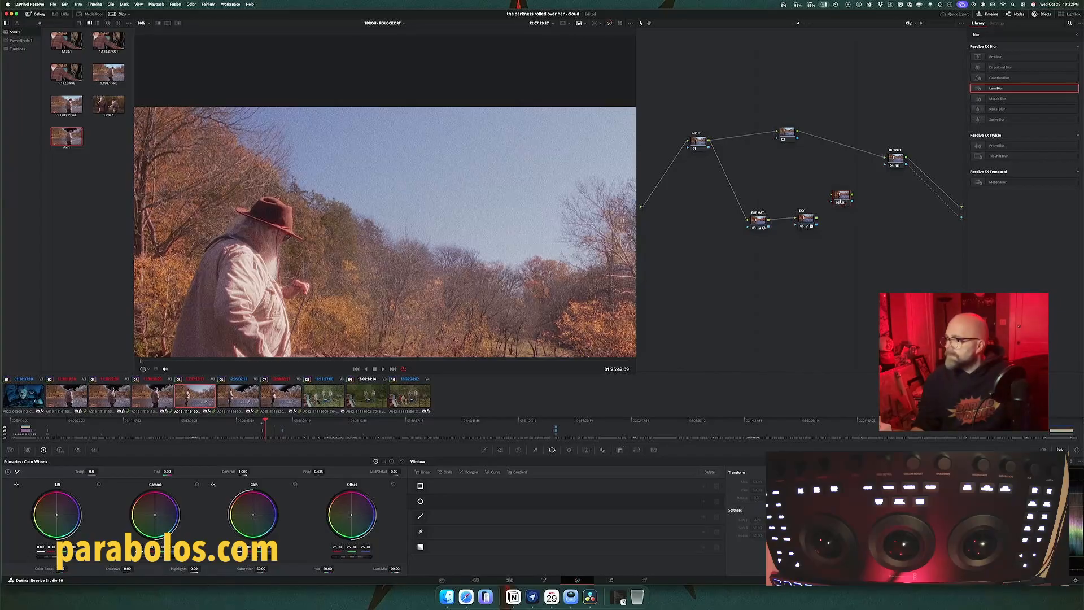
pyautogui.moveTo(840, 202); pyautogui.dragTo(810, 188)
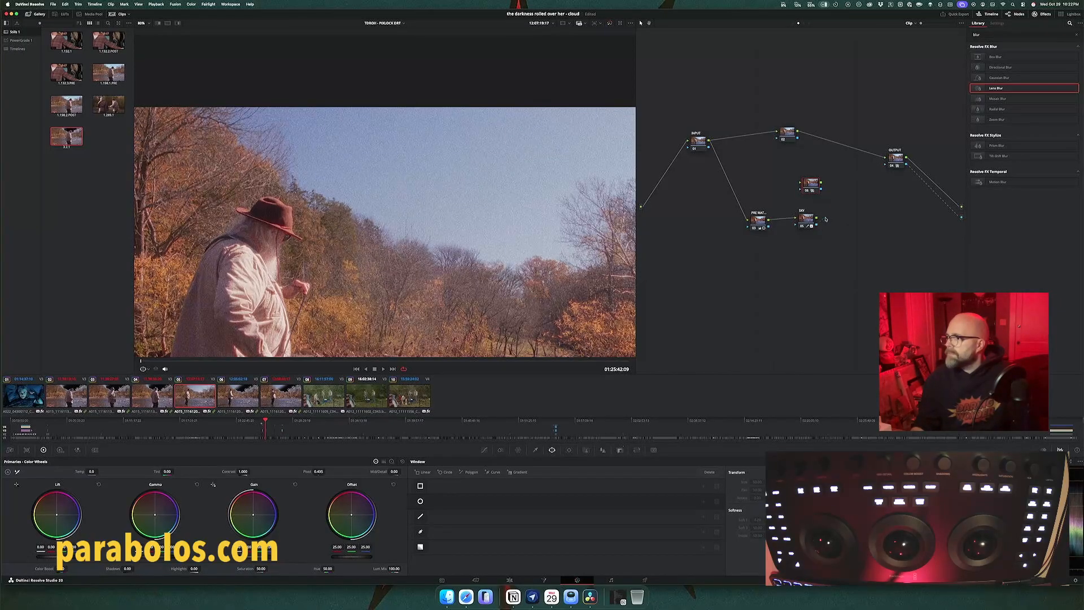
pyautogui.moveTo(816, 218); pyautogui.dragTo(885, 162)
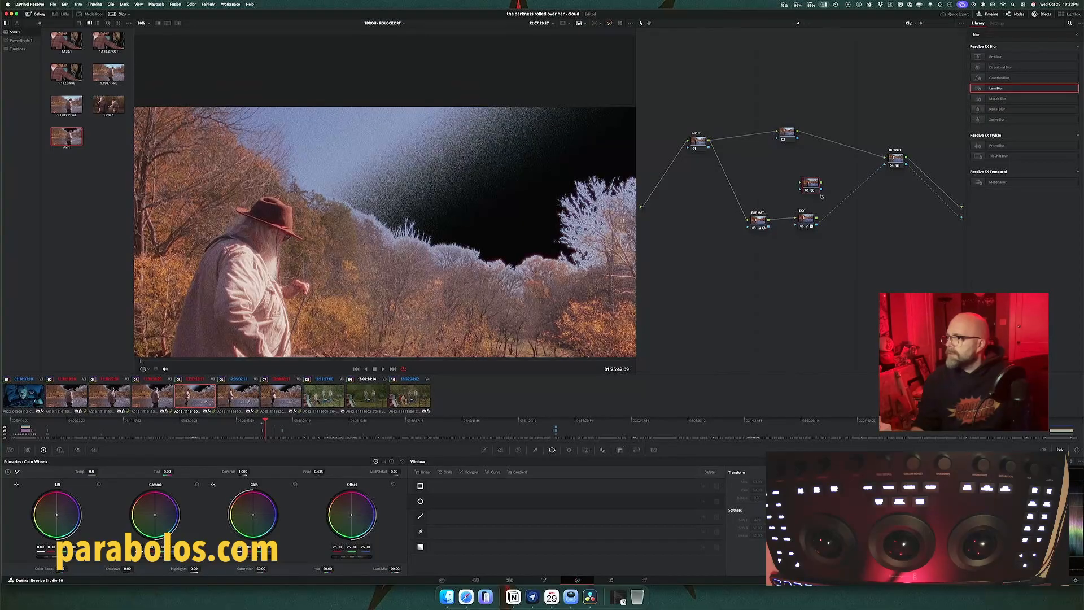
pyautogui.moveTo(806, 222); pyautogui.dragTo(832, 221)
pyautogui.moveTo(810, 183); pyautogui.dragTo(797, 222)
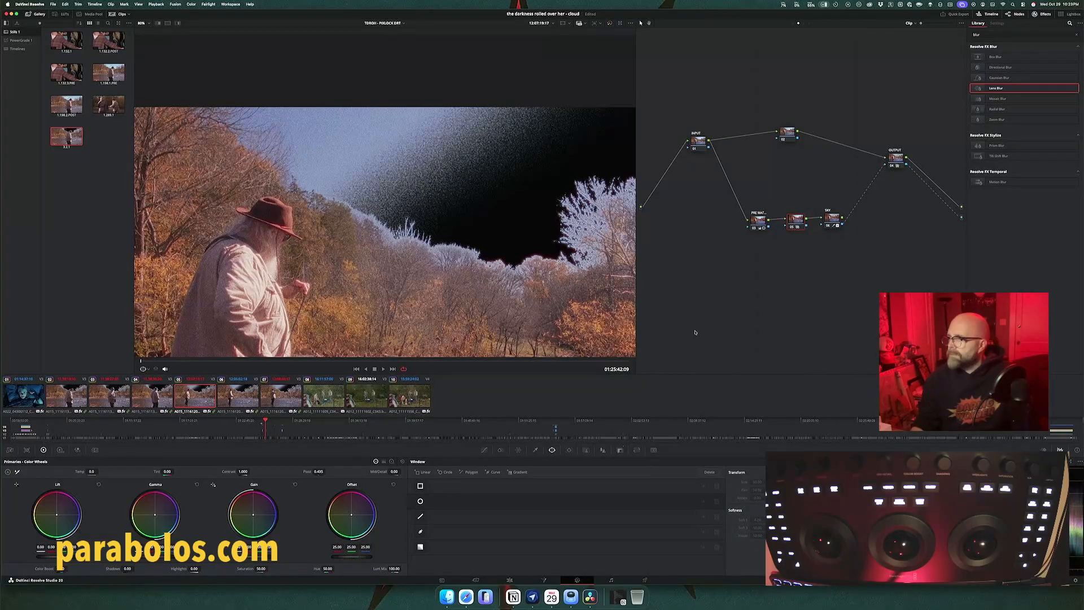
# Step: Label the inserted node "sky window"
pyautogui.rightClick(801, 226)
pyautogui.click(807, 226)
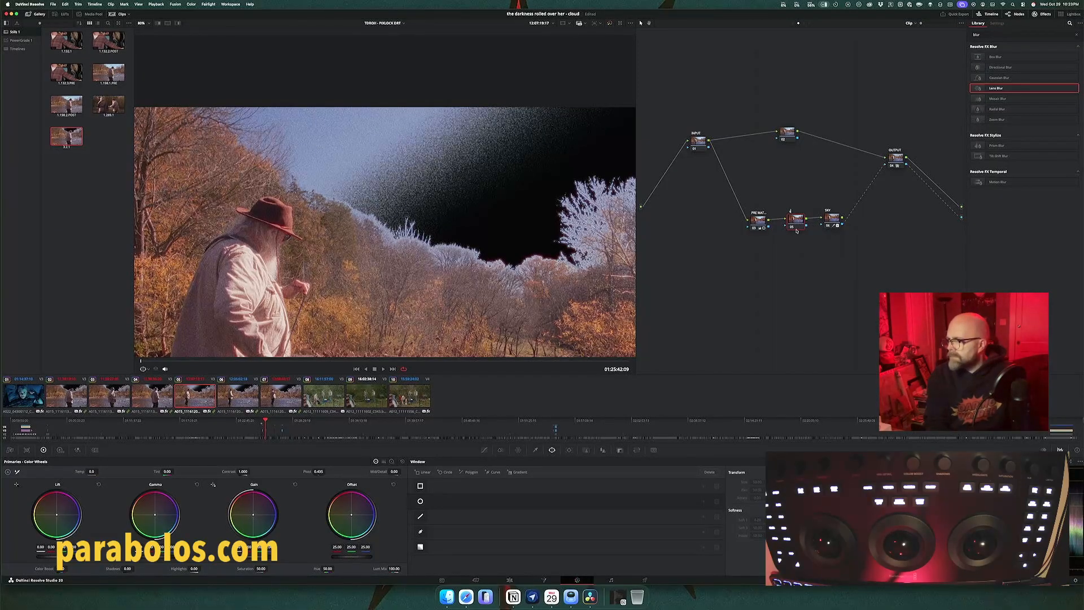
pyautogui.write('sky window')
pyautogui.press('Return')
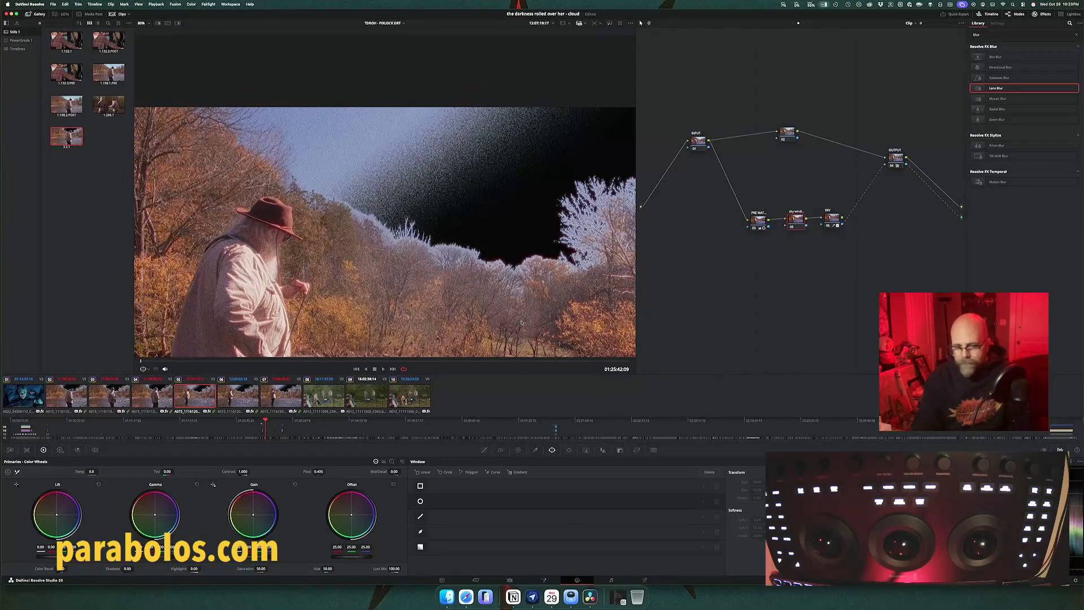
# Step: Add a circular window over the upper sky on the sky window node and feed its alpha into the sky key node
pyautogui.hotkey('alt', 'c')
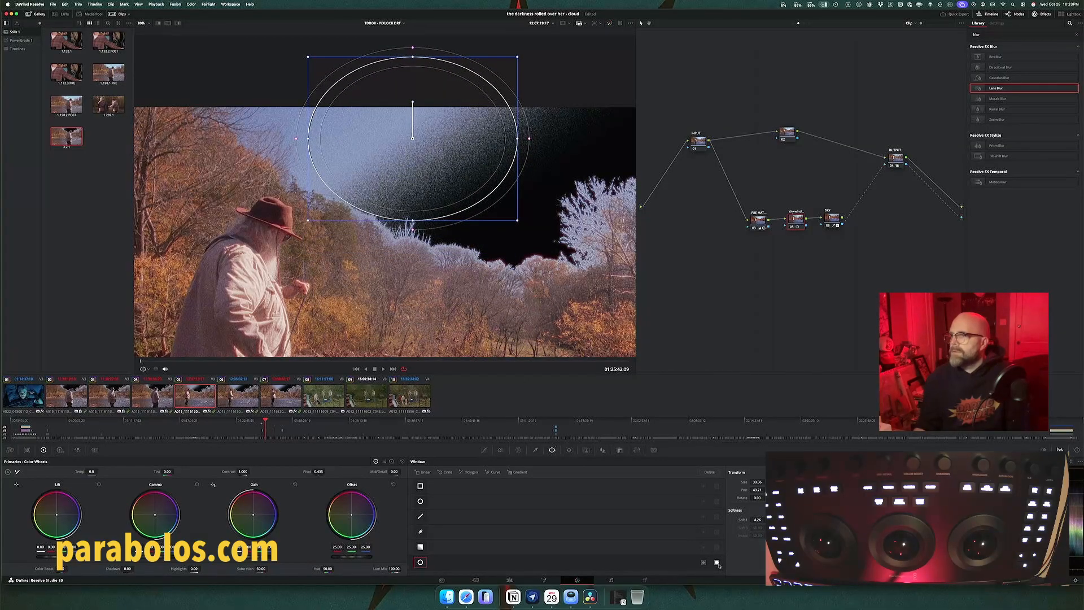
pyautogui.click(717, 563)
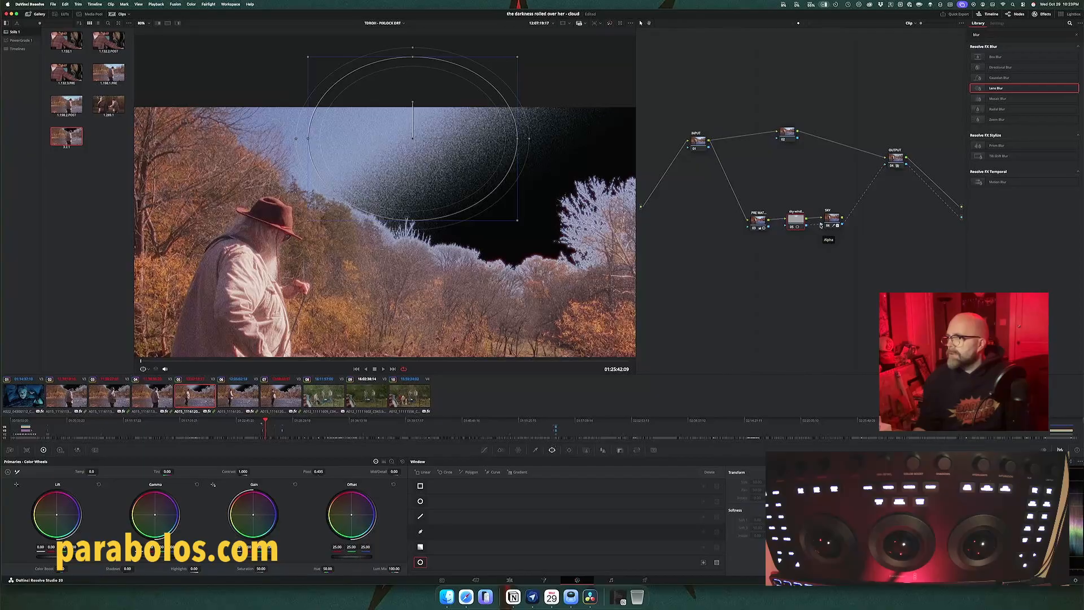
pyautogui.moveTo(806, 225); pyautogui.dragTo(820, 224)
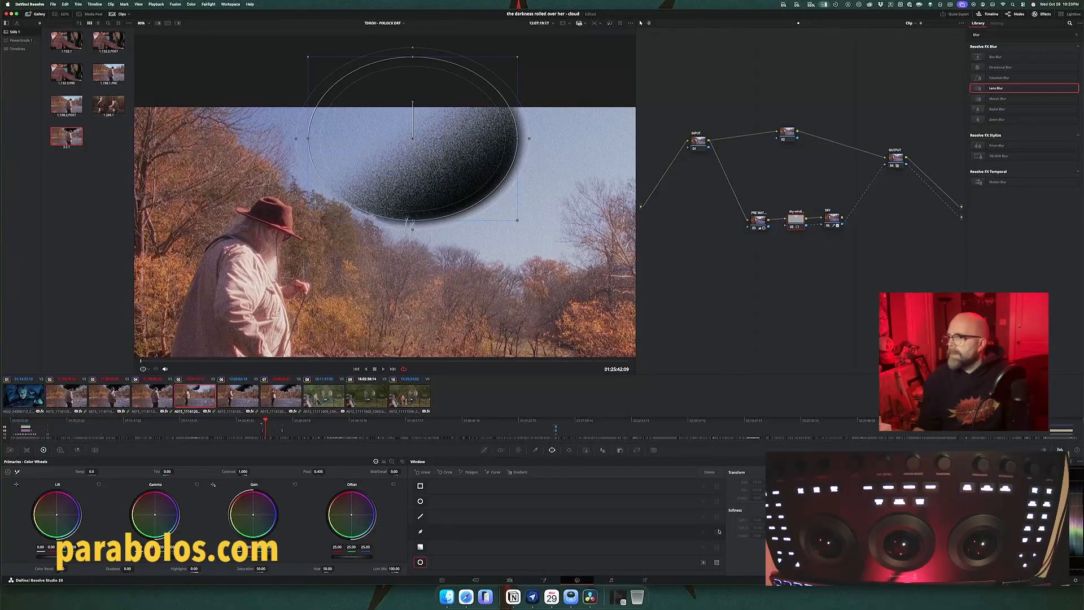
# Step: Try the invert and mask options on the sky window node's circular window
pyautogui.click(703, 563)
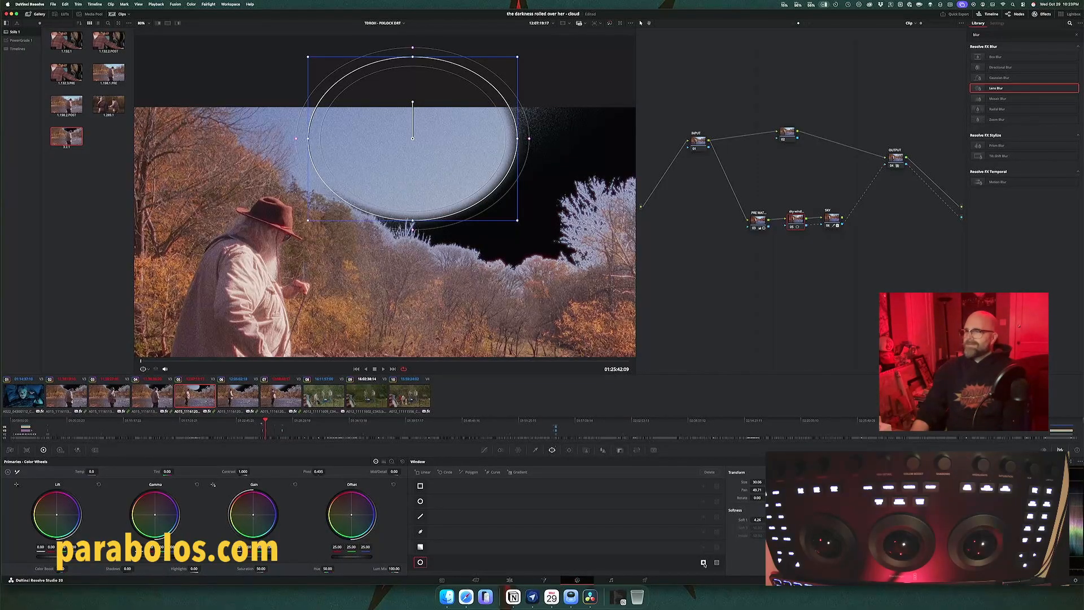
pyautogui.click(716, 563)
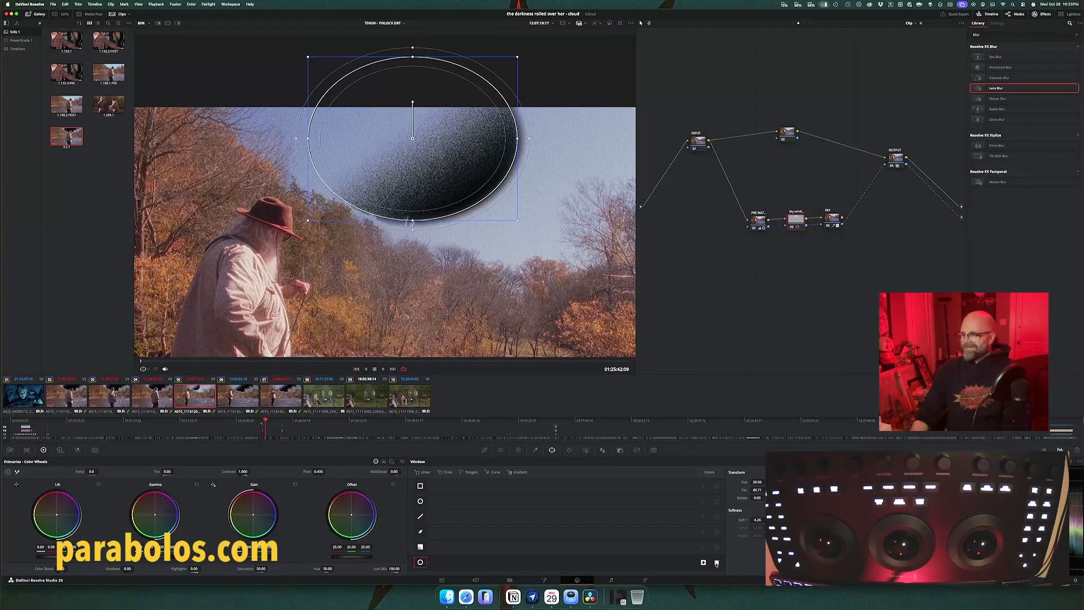
pyautogui.click(703, 563)
pyautogui.click(703, 562)
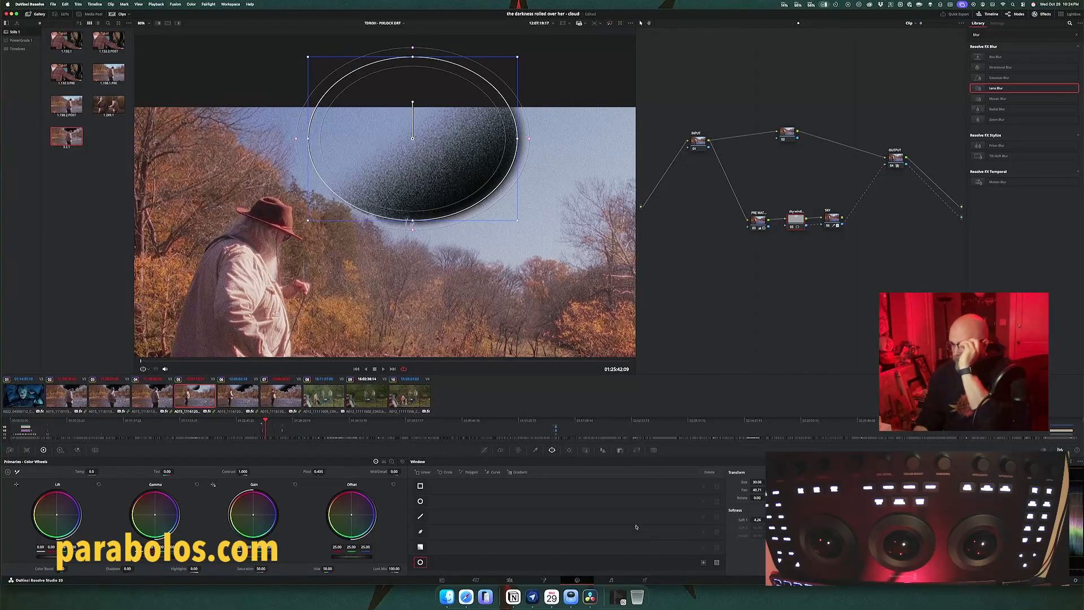
# Step: Try inverting the sky window node's key output in combination with the circular window's invert and mask options
pyautogui.click(621, 450)
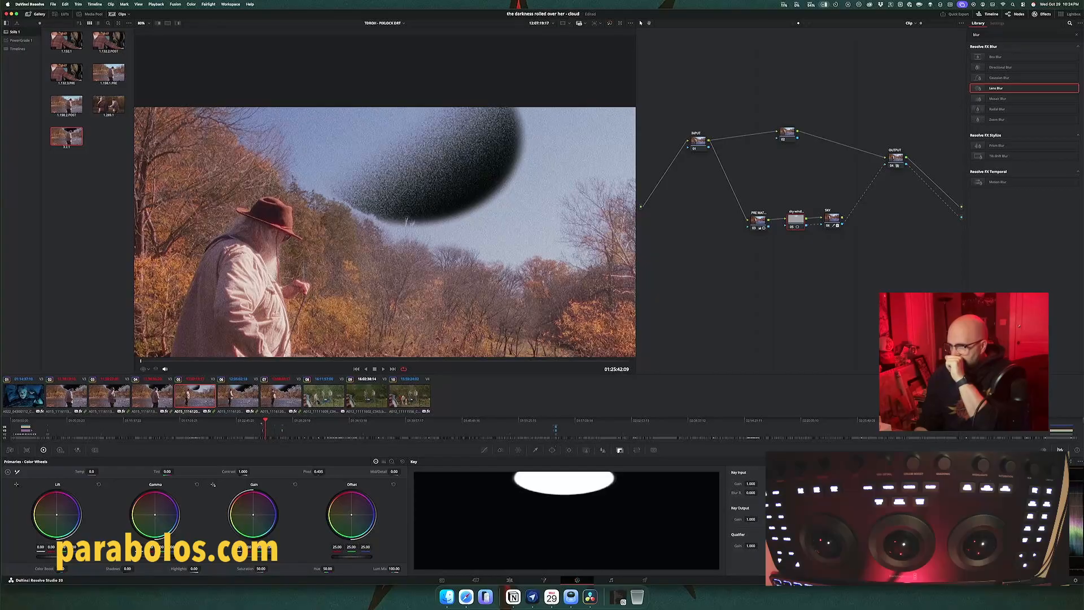
pyautogui.click(799, 507)
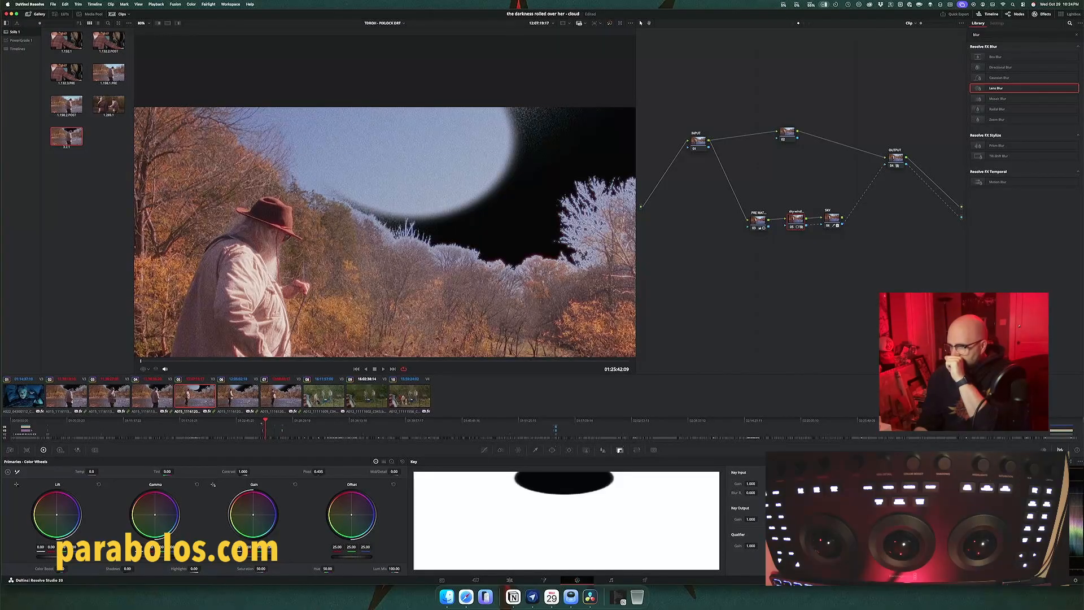
pyautogui.click(552, 449)
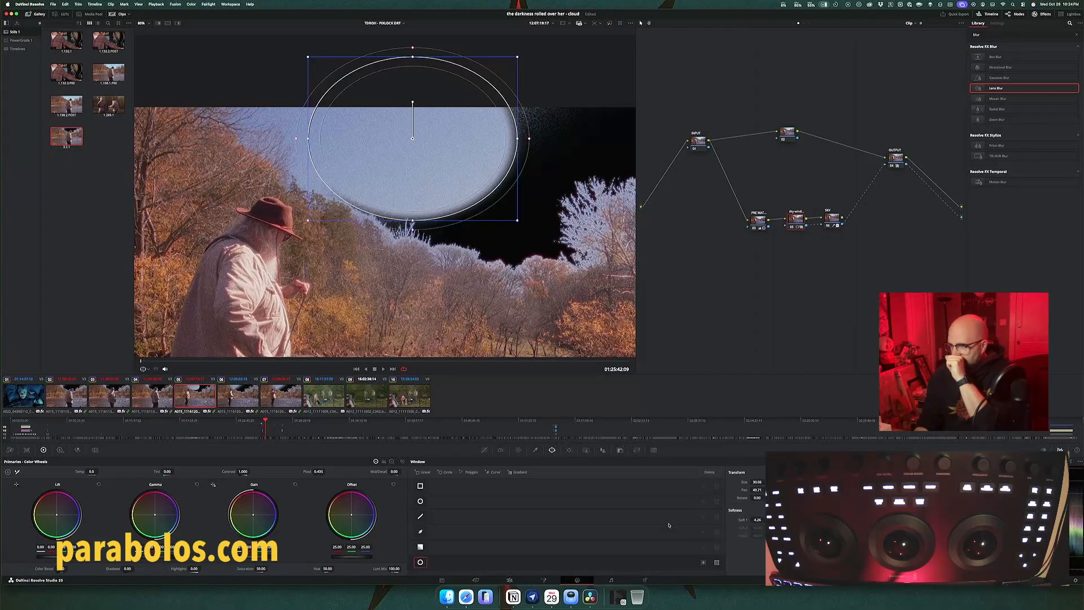
pyautogui.click(704, 562)
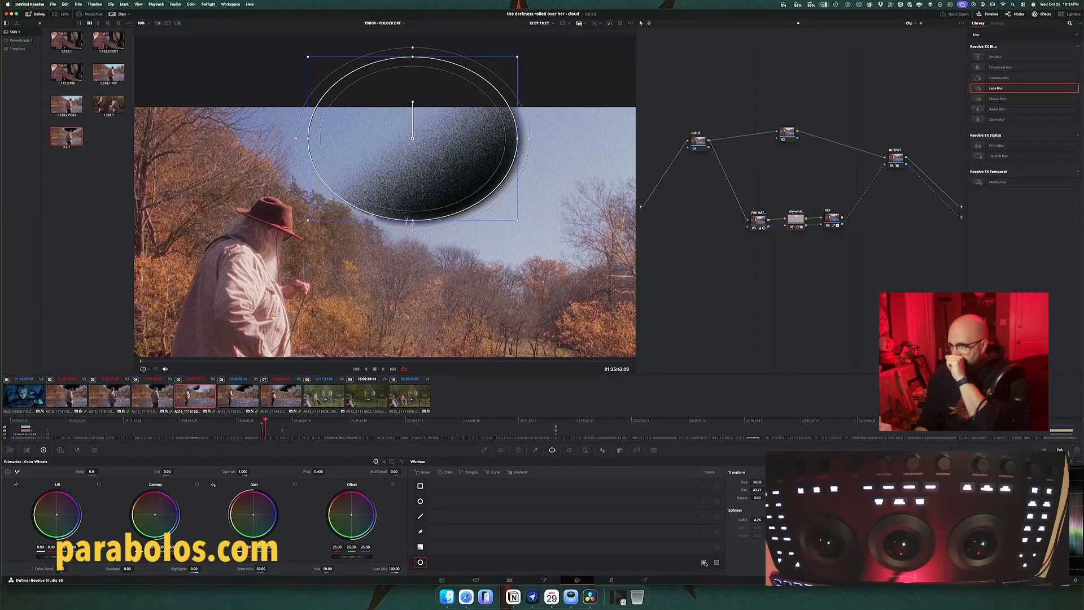
pyautogui.click(704, 563)
pyautogui.click(716, 563)
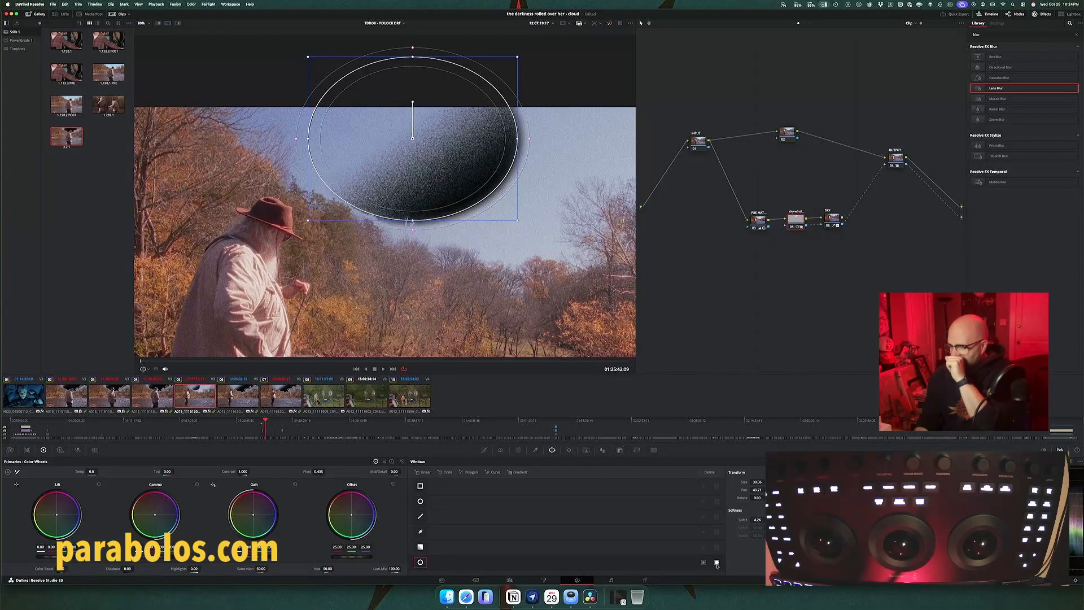
pyautogui.click(704, 562)
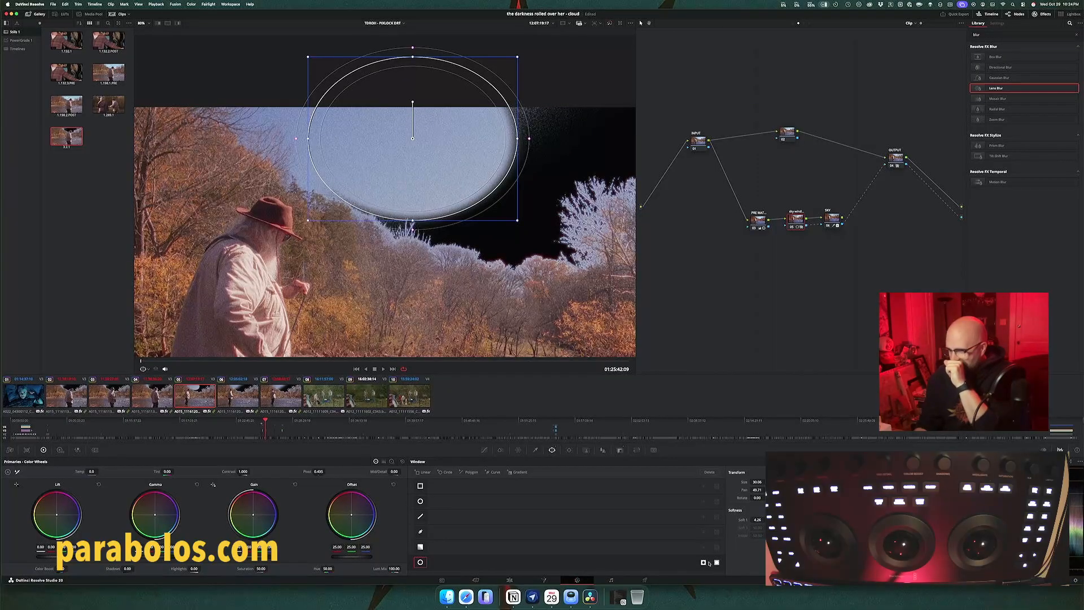
# Step: Compare the sky window node's key output with and without inversion, and leave it inverted
pyautogui.click(620, 450)
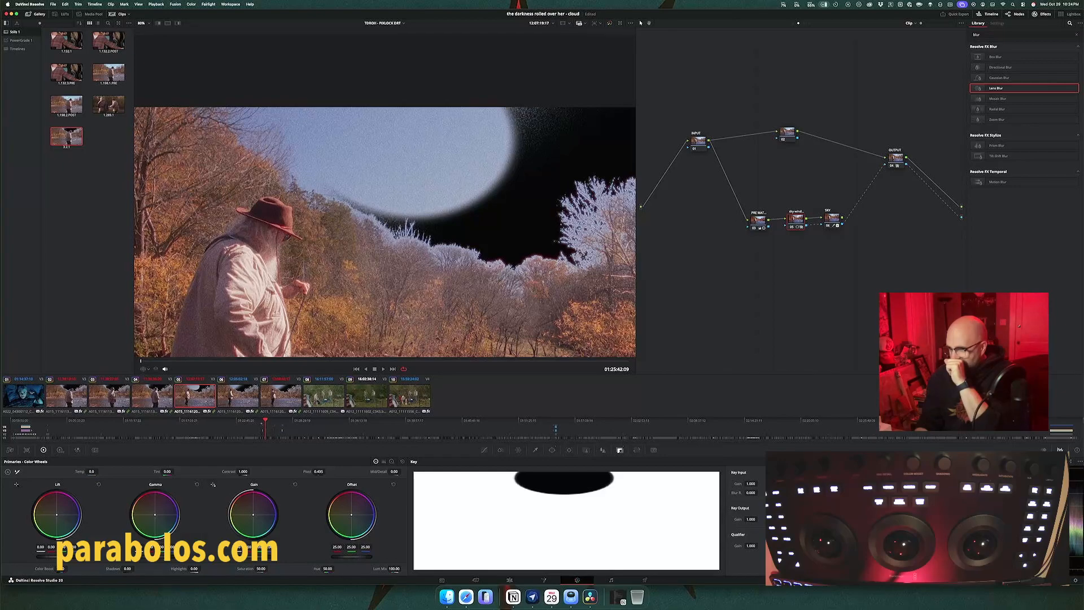
pyautogui.click(789, 508)
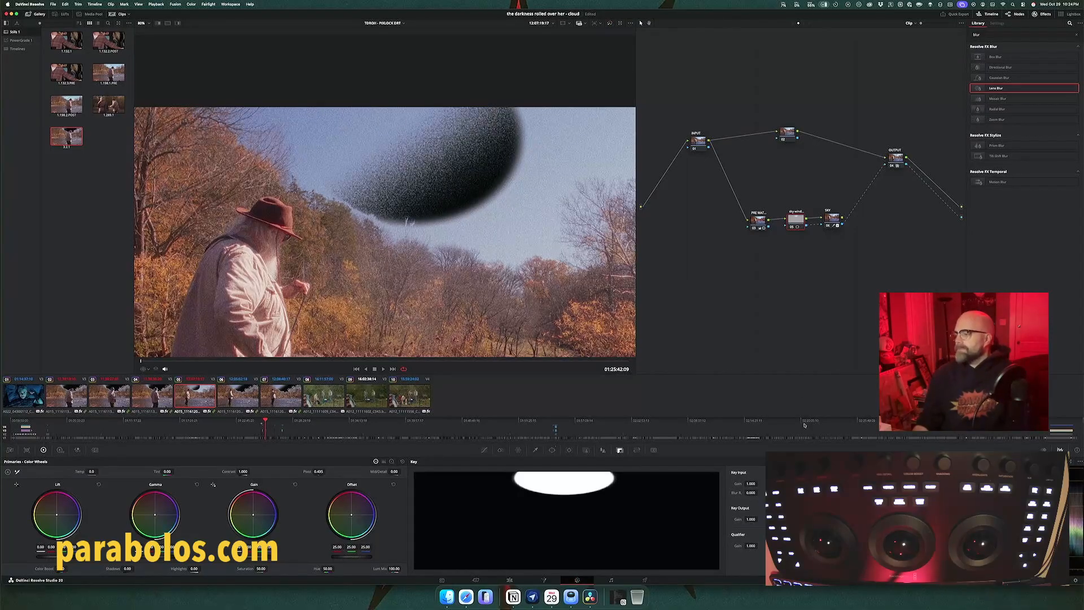
pyautogui.click(791, 508)
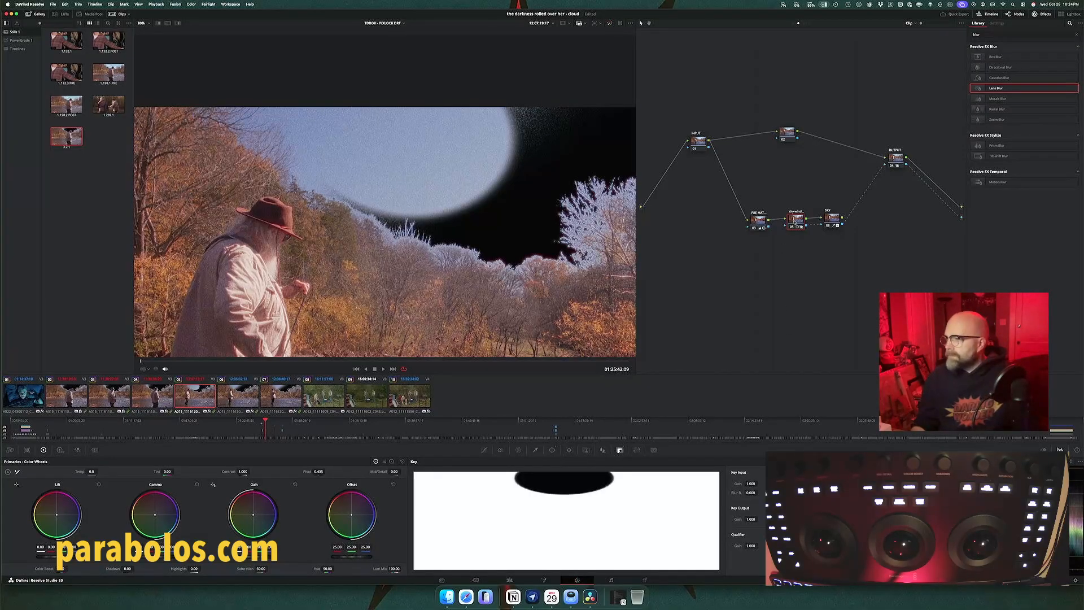
# Step: Move the sky window node between the sky key node and the output, keeping its key output inverted
pyautogui.moveTo(794, 221); pyautogui.dragTo(863, 196)
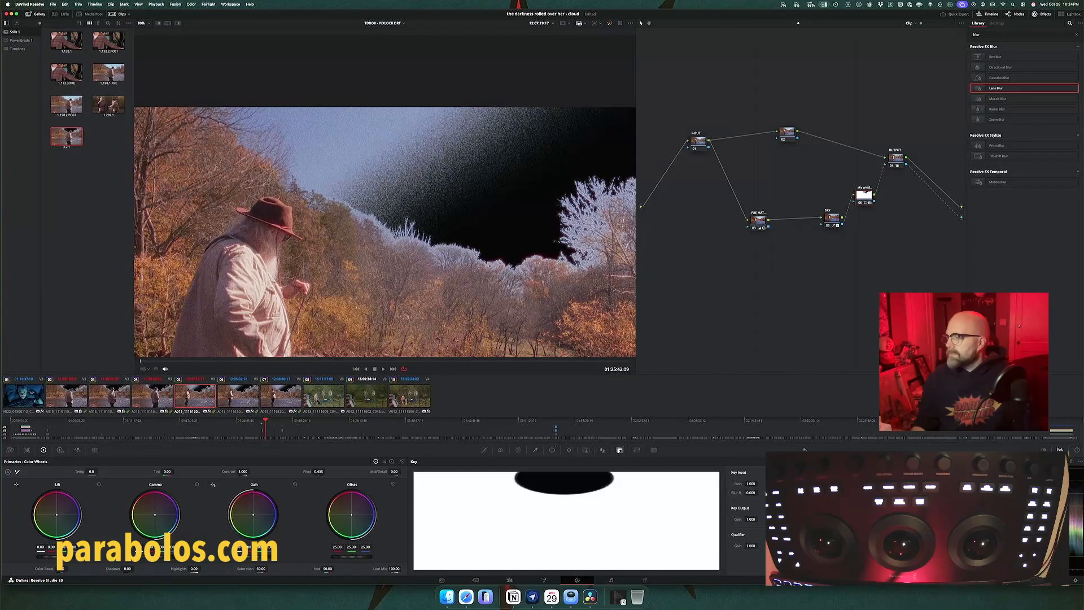
pyautogui.press('super+z')
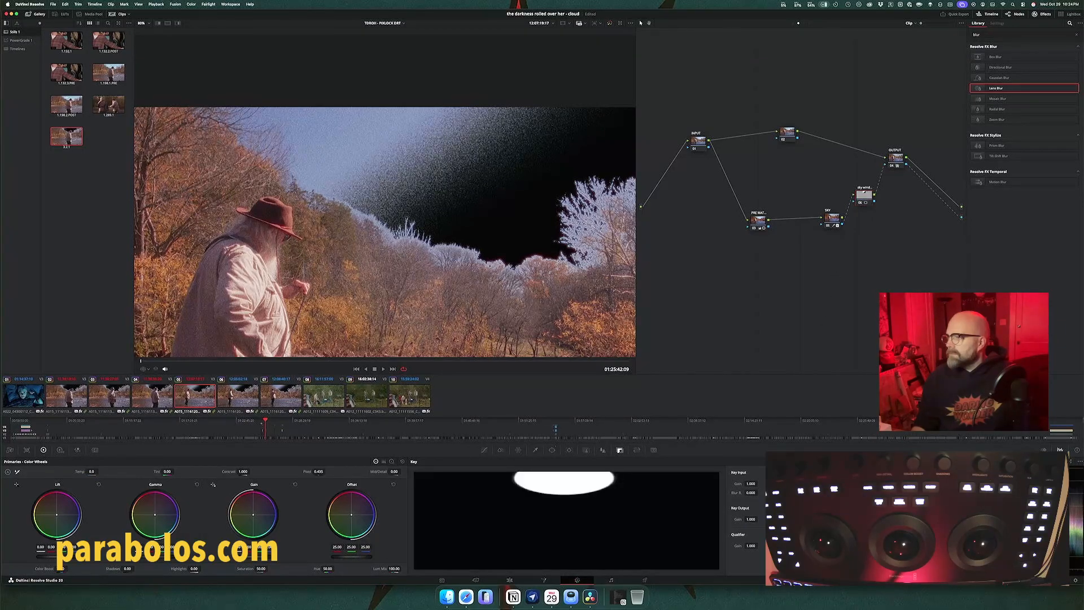
pyautogui.press('super+shift+z')
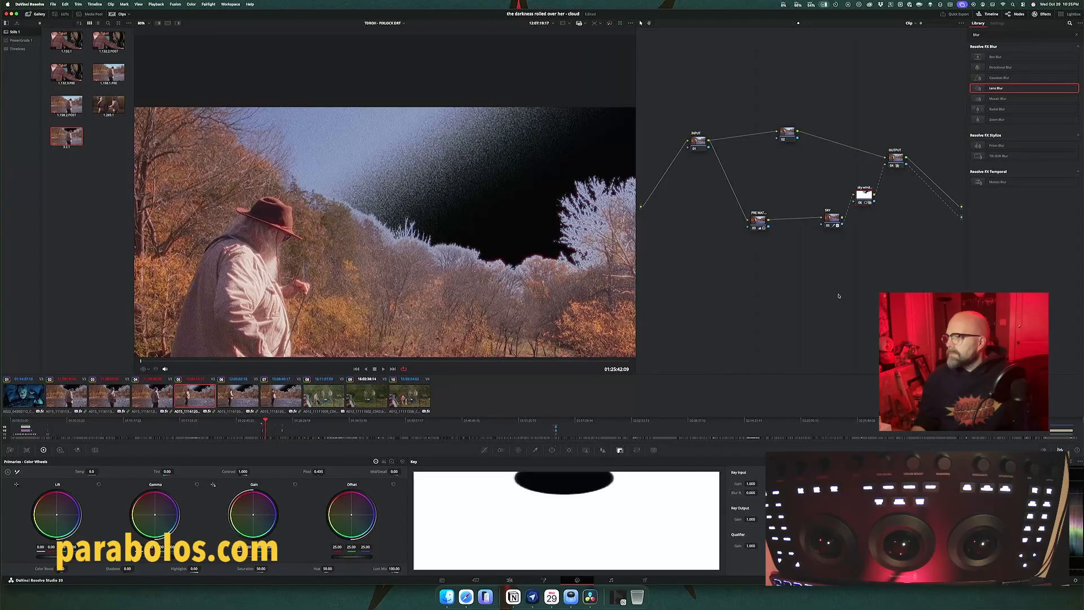
pyautogui.moveTo(865, 198); pyautogui.dragTo(874, 212)
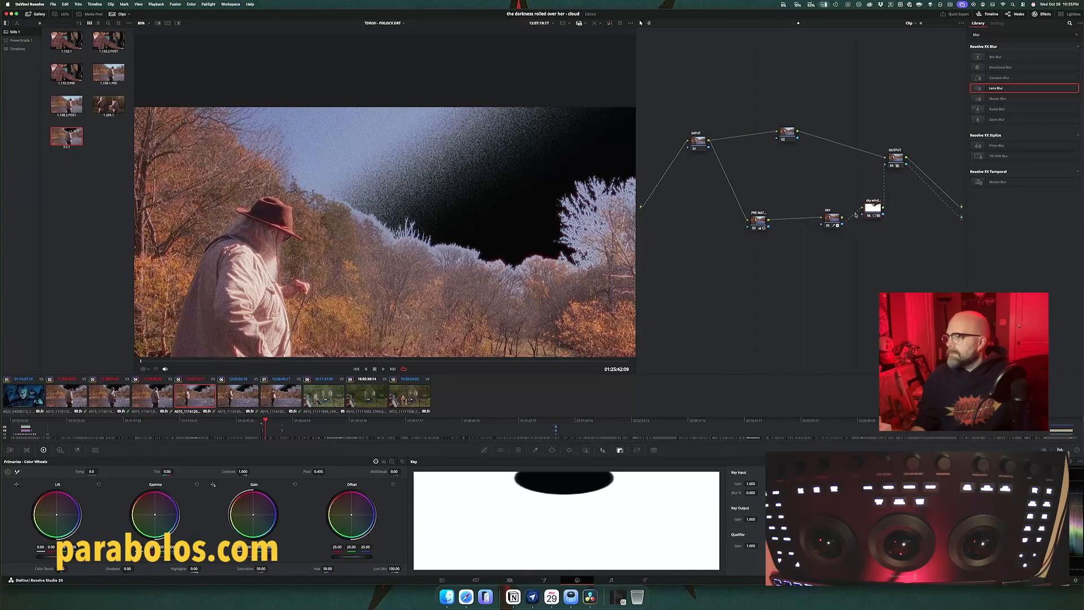
# Step: Try rewiring the sky window node between the sky key node and the output node, testing both key and image connections
pyautogui.moveTo(857, 213); pyautogui.dragTo(868, 203)
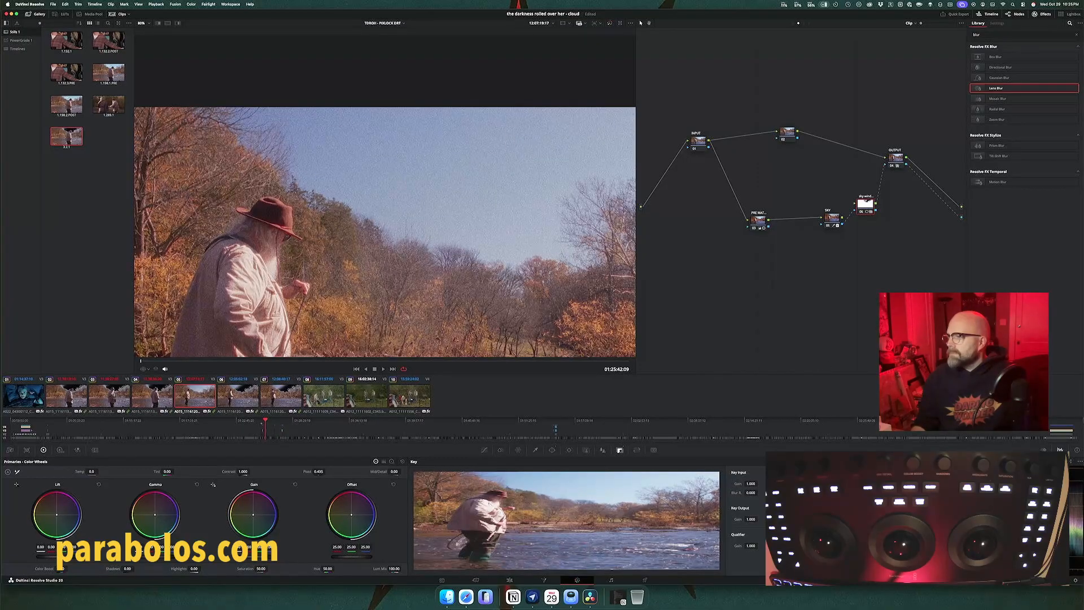
pyautogui.moveTo(830, 224); pyautogui.dragTo(854, 204)
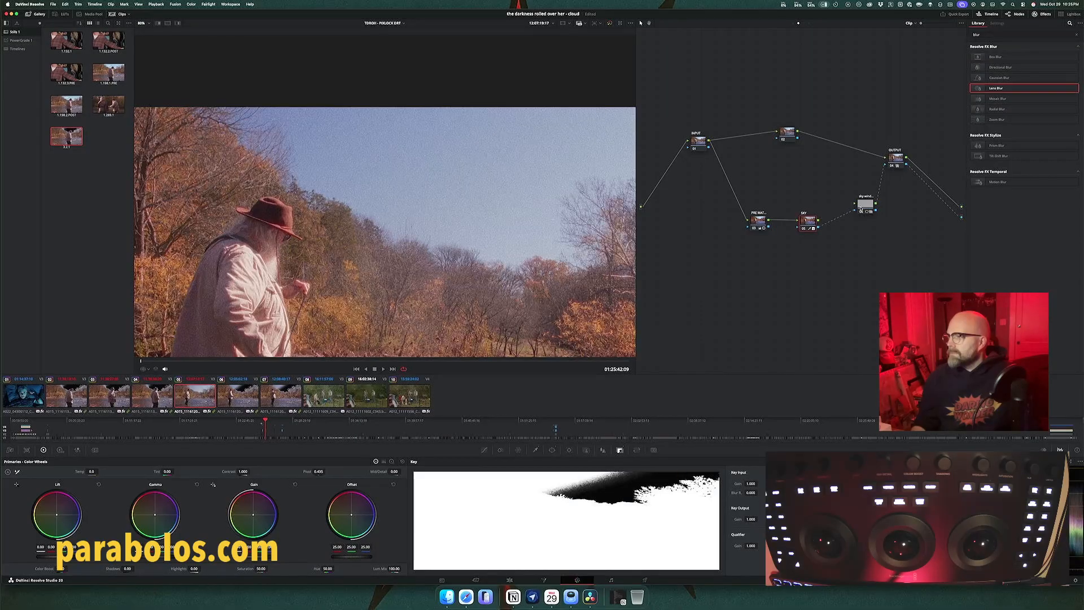
pyautogui.moveTo(863, 205); pyautogui.dragTo(848, 196)
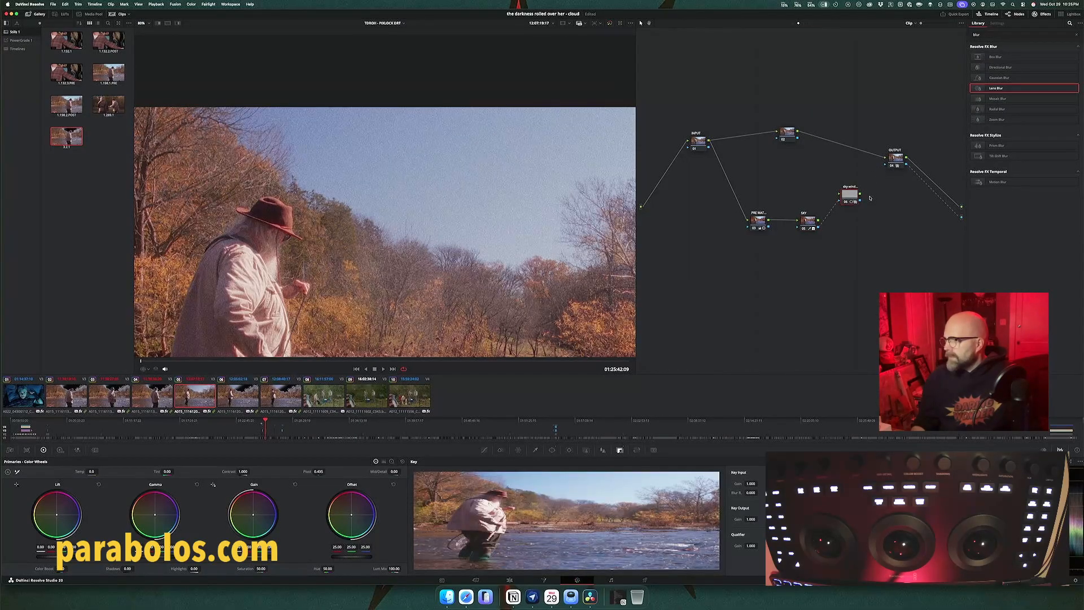
pyautogui.moveTo(860, 201); pyautogui.dragTo(885, 165)
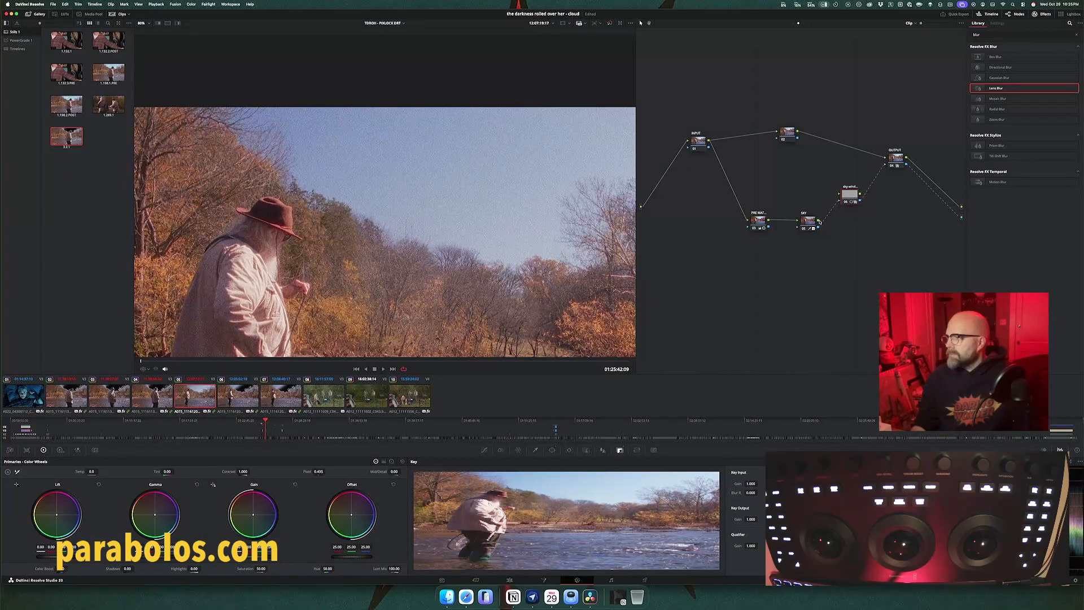
pyautogui.moveTo(819, 220); pyautogui.dragTo(842, 196)
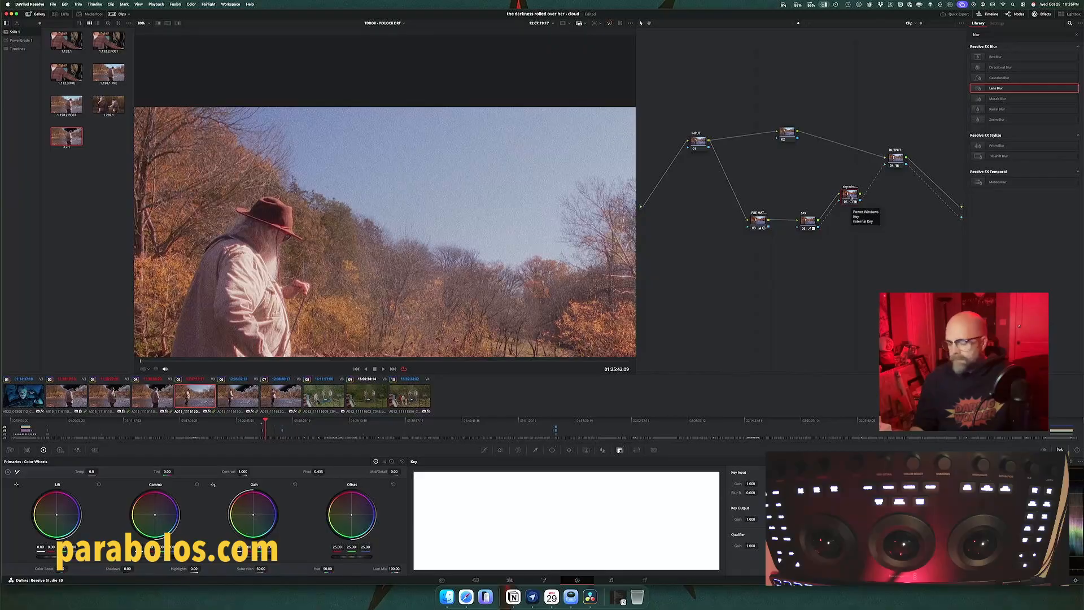
# Step: Delete the sky window node and connect the sky key node's key output directly to the output node
pyautogui.press('Delete')
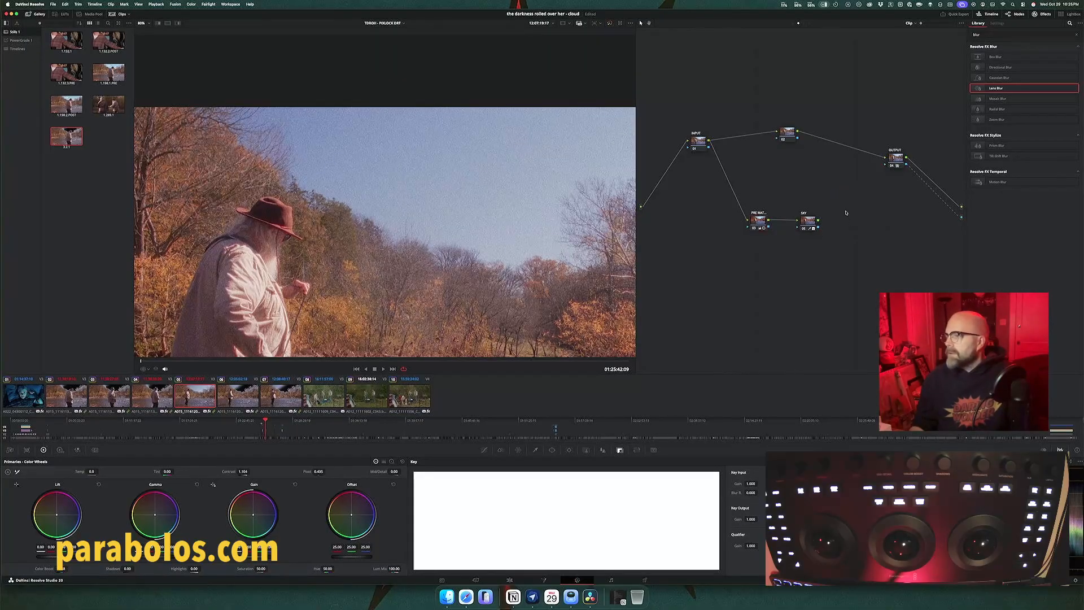
pyautogui.moveTo(874, 173); pyautogui.dragTo(885, 164)
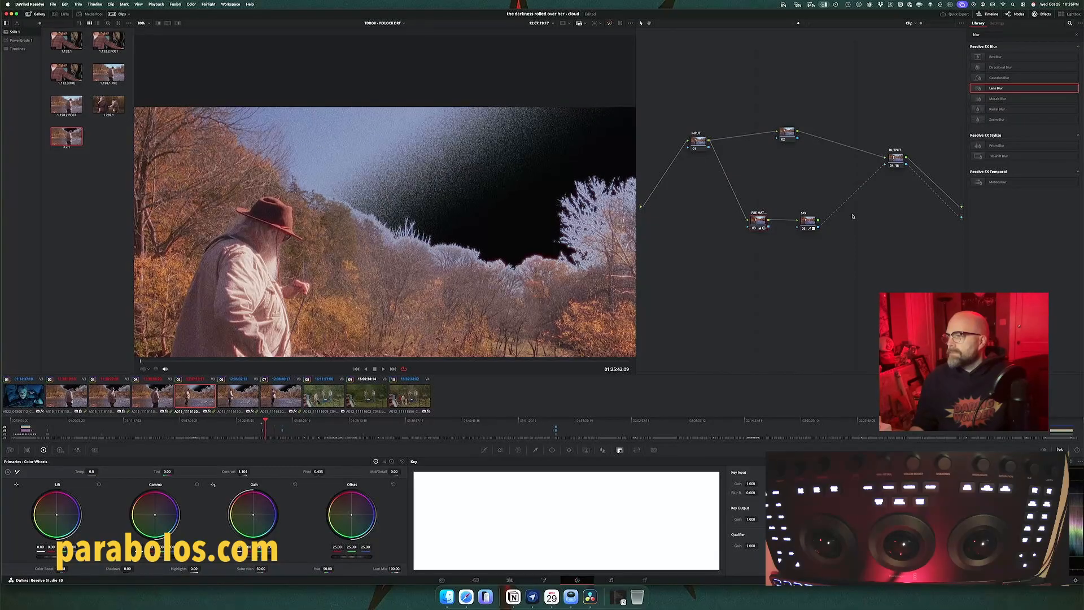
pyautogui.moveTo(813, 220); pyautogui.dragTo(816, 218)
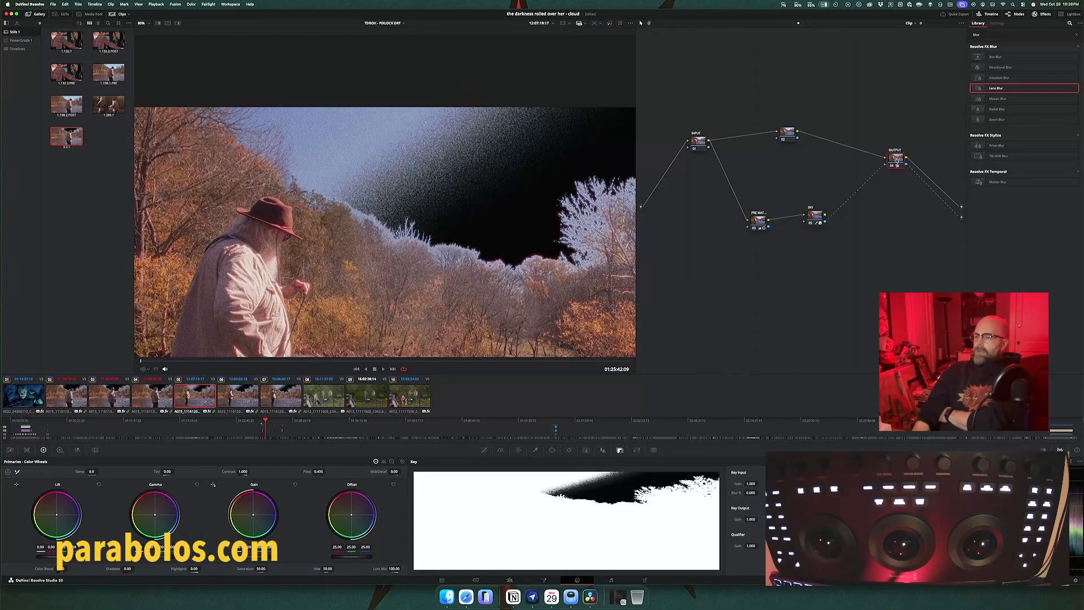
# Step: Add an inverted circular window to the output node and shape it over the upper sky beside the fisherman
pyautogui.click(552, 451)
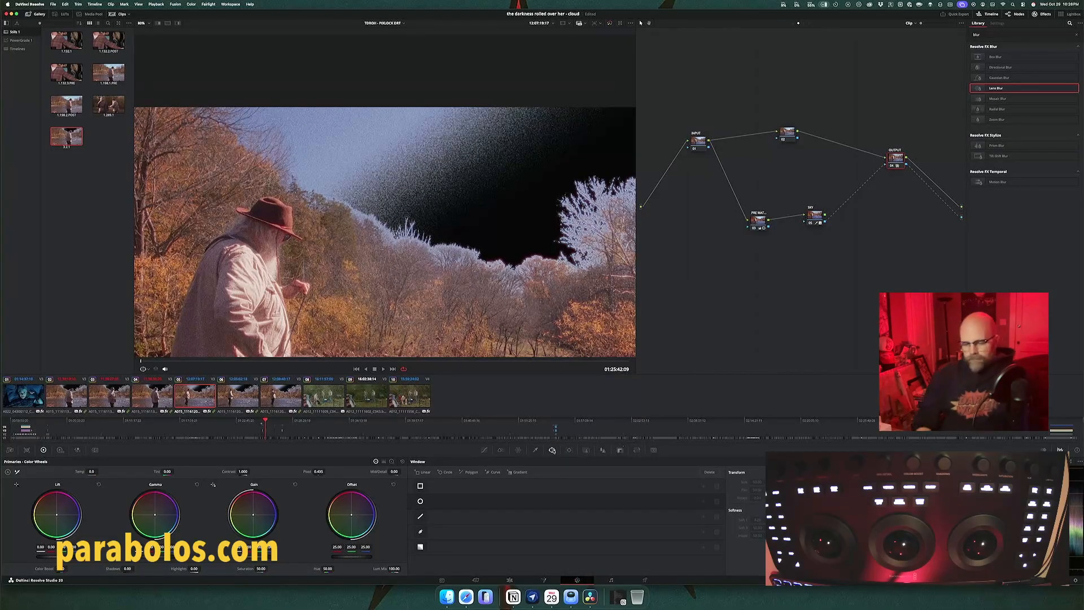
pyautogui.hotkey('alt', 'c')
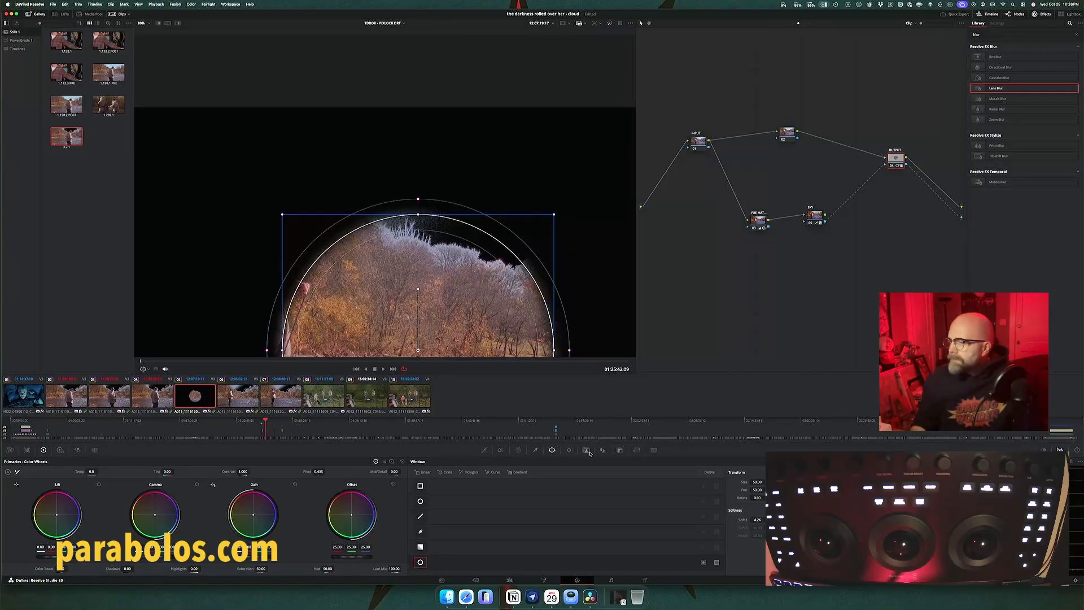
pyautogui.click(702, 562)
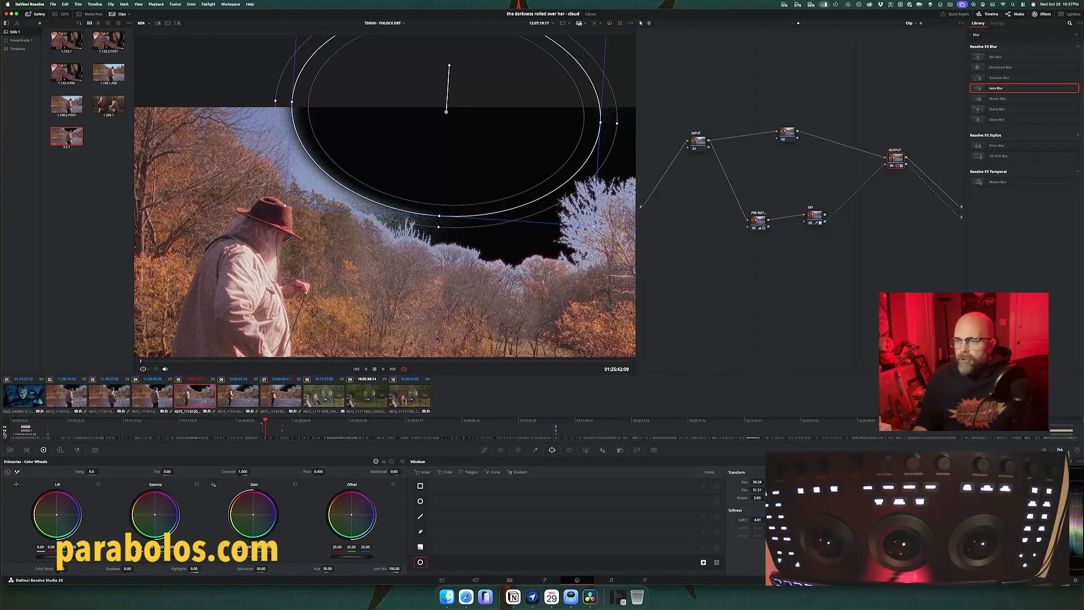
# Step: Turn the sky plate track back on and select the node after the input in clip 14's sky plate grade
pyautogui.click(5, 435)
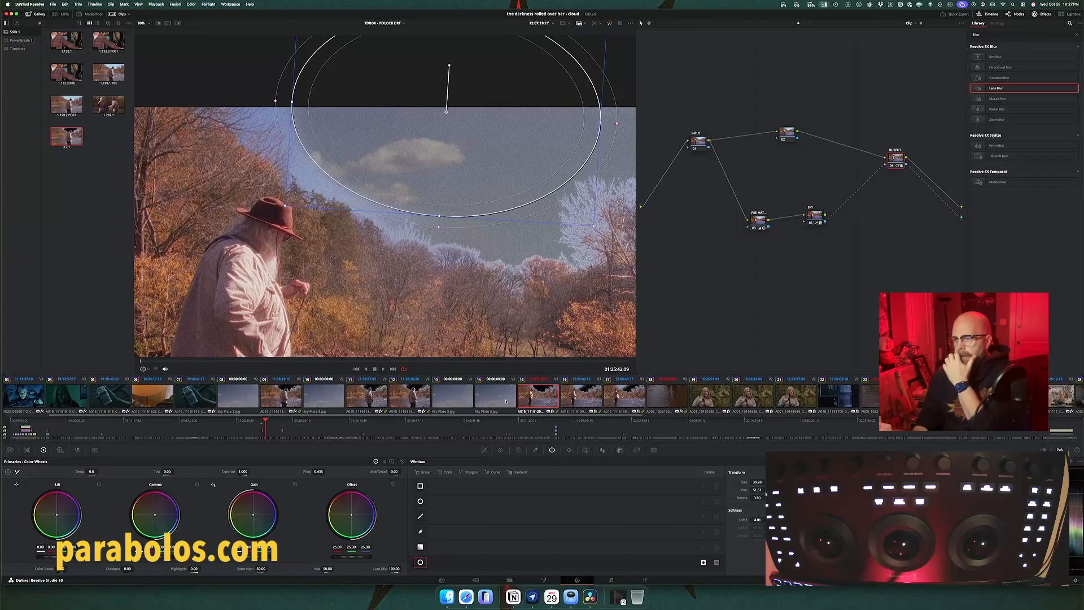
pyautogui.click(503, 401)
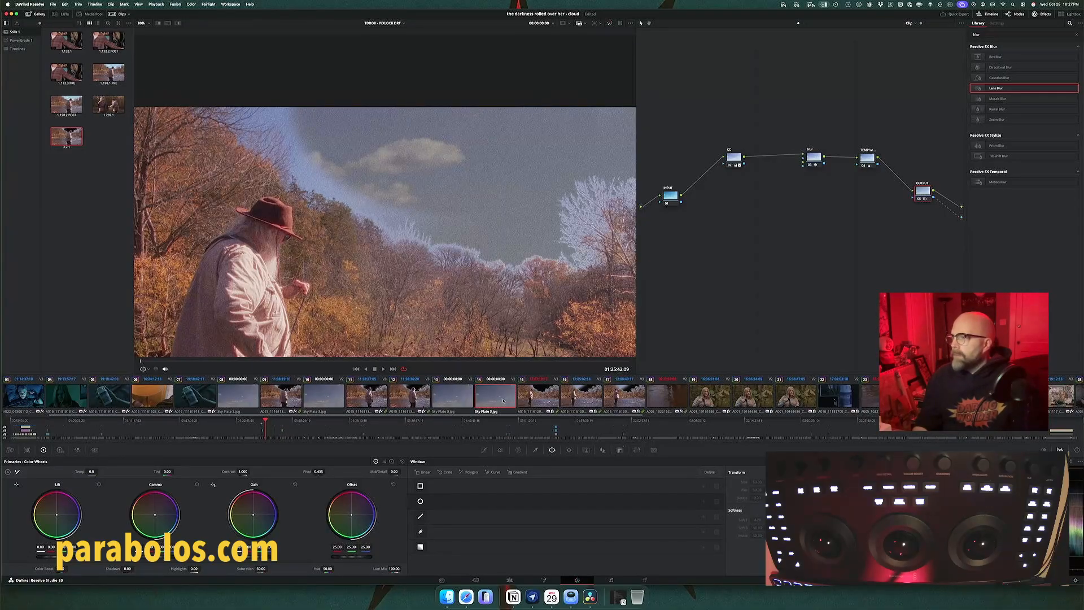
pyautogui.click(732, 159)
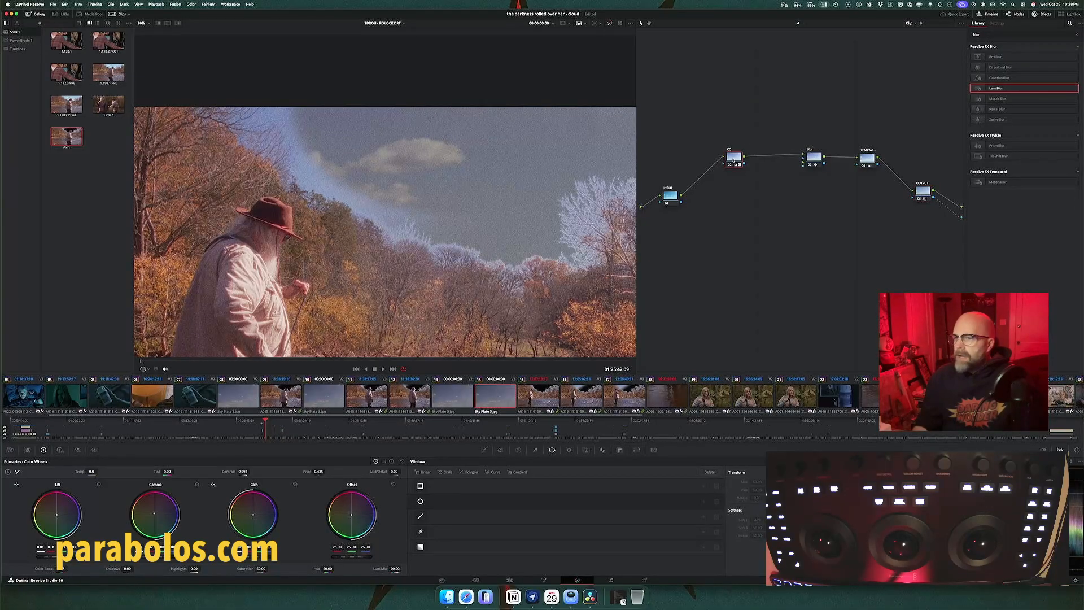
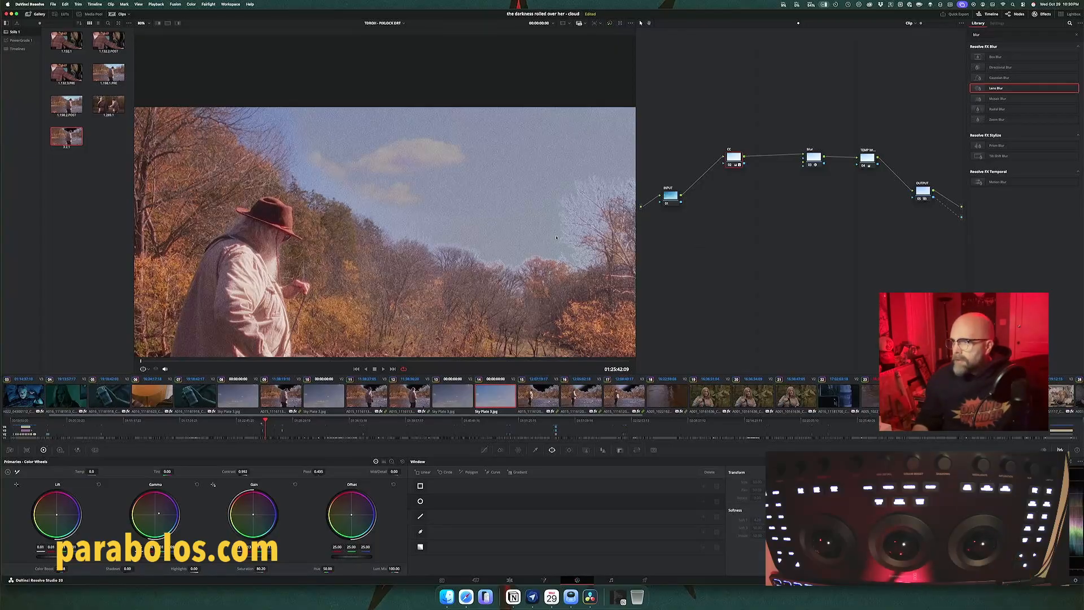
# Step: Reposition clip 14's sky plate with the edit sizing pan and tilt, moving the clouds beside the fisherman and setting the tilt to 1548.5
pyautogui.scroll(6, 555, 231)
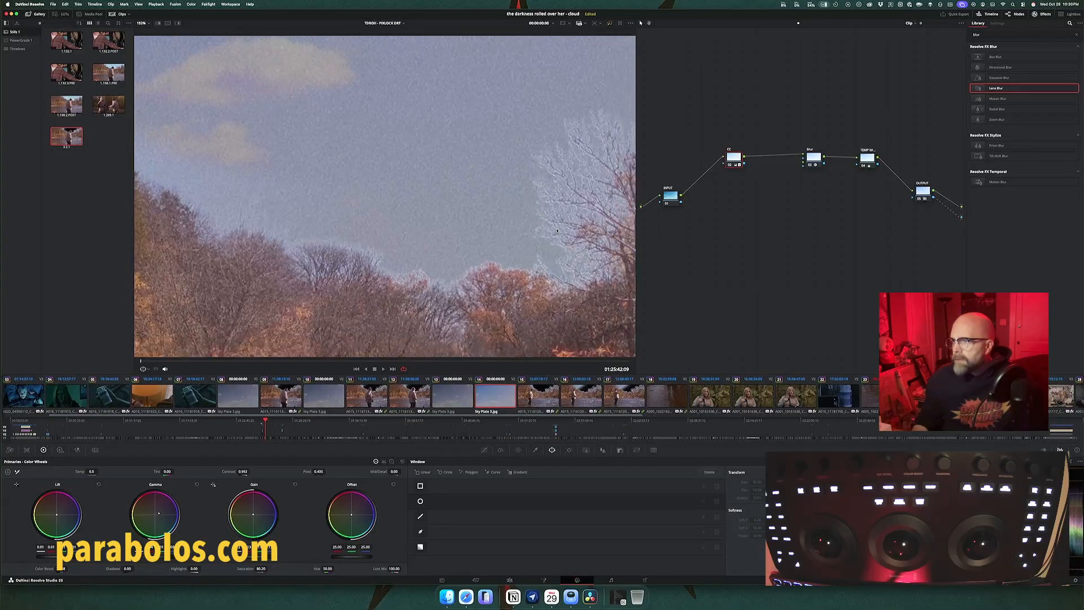
pyautogui.moveTo(556, 231); pyautogui.dragTo(542, 232)
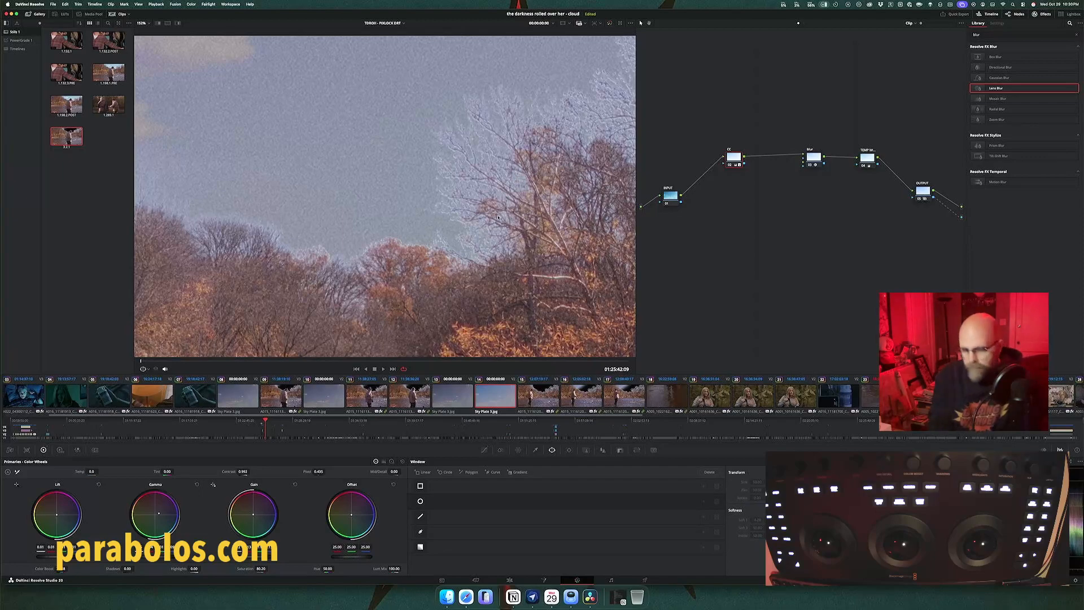
pyautogui.hotkey('shift', 'z')
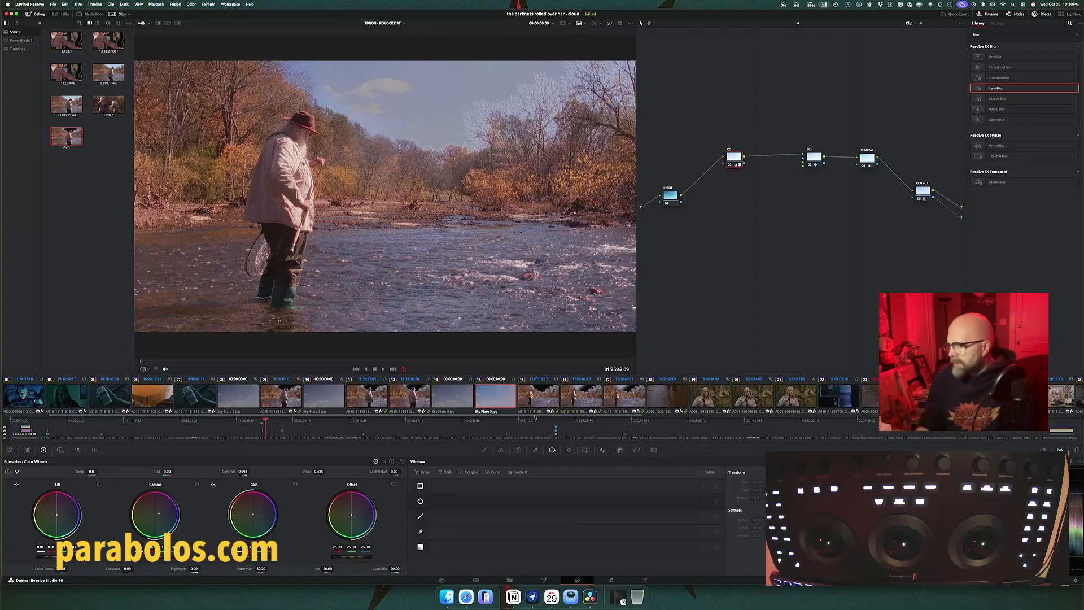
pyautogui.click(635, 450)
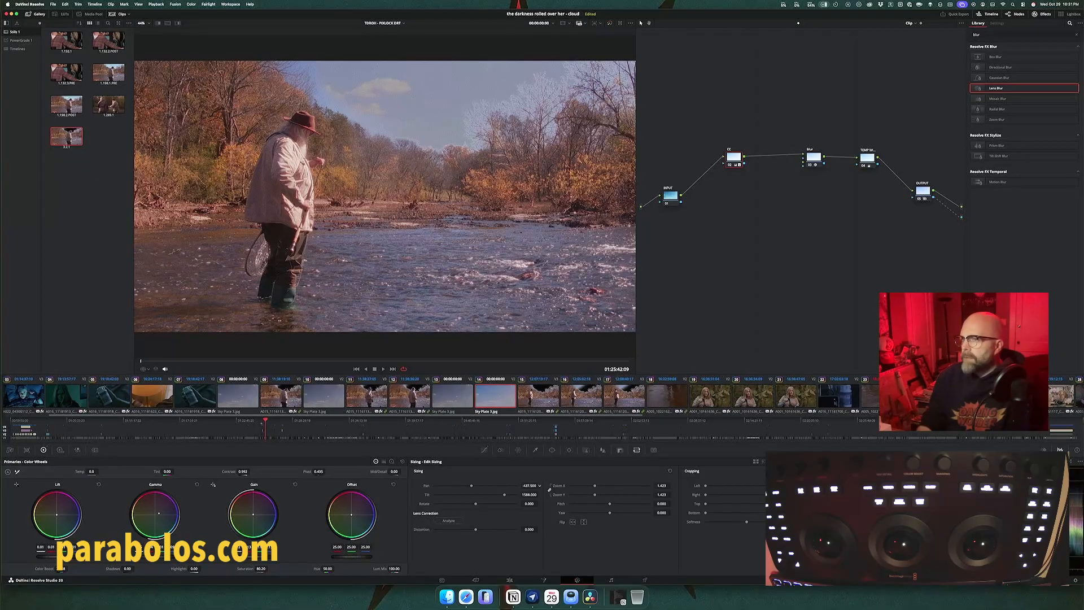
pyautogui.moveTo(539, 485); pyautogui.dragTo(524, 485)
pyautogui.moveTo(530, 494); pyautogui.dragTo(472, 494)
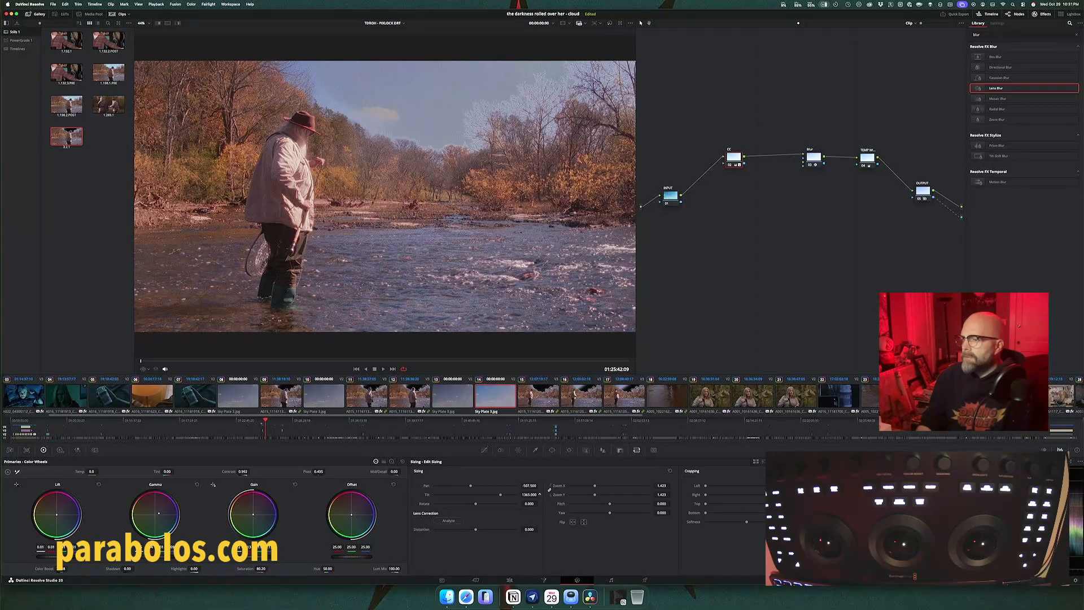
pyautogui.moveTo(528, 485); pyautogui.dragTo(540, 494)
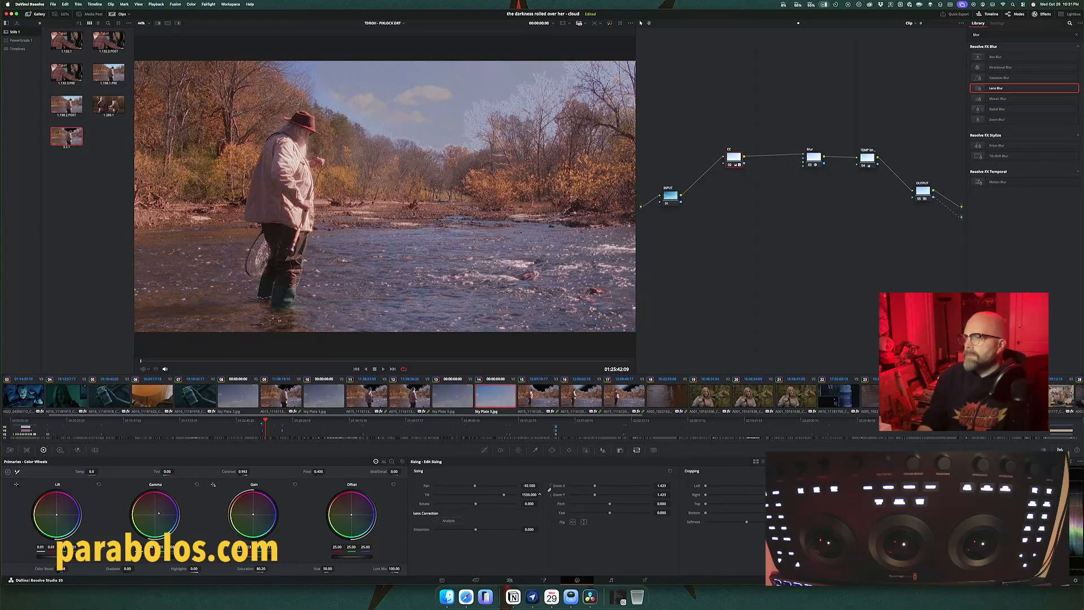
pyautogui.moveTo(539, 494); pyautogui.dragTo(540, 494)
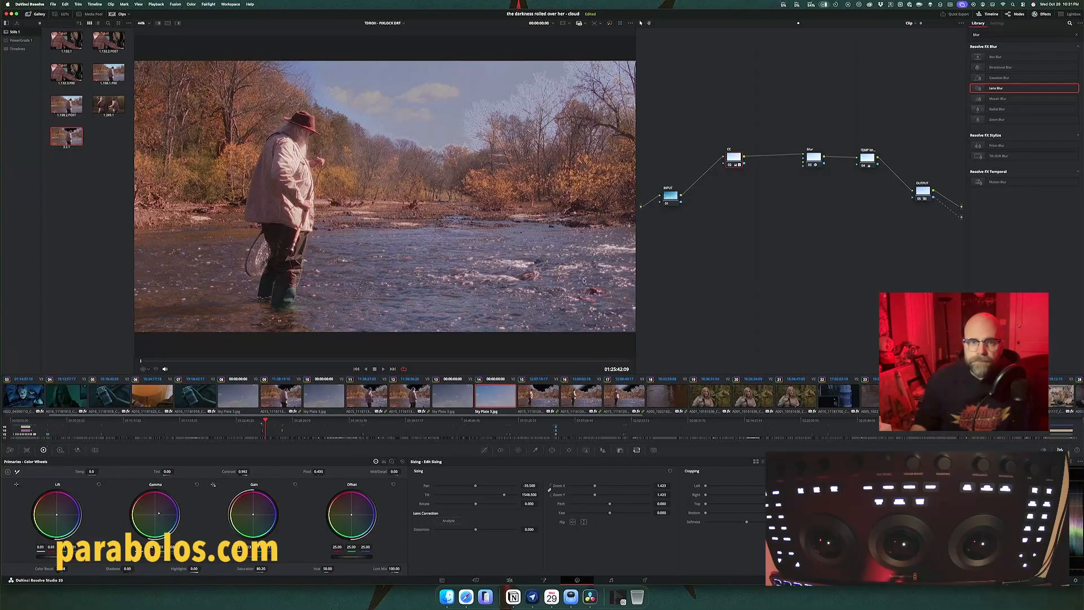
# Step: Switch the sky plate's grade node off and on repeatedly to compare the cloud plate with and without its correction
pyautogui.scroll(5, 383, 169)
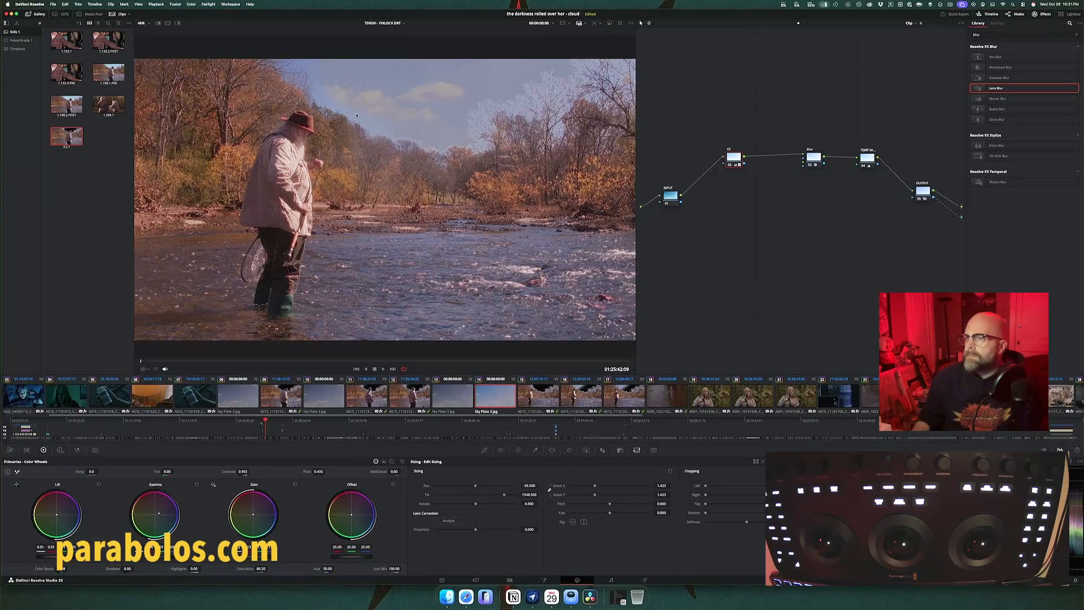
pyautogui.scroll(-5, 356, 115)
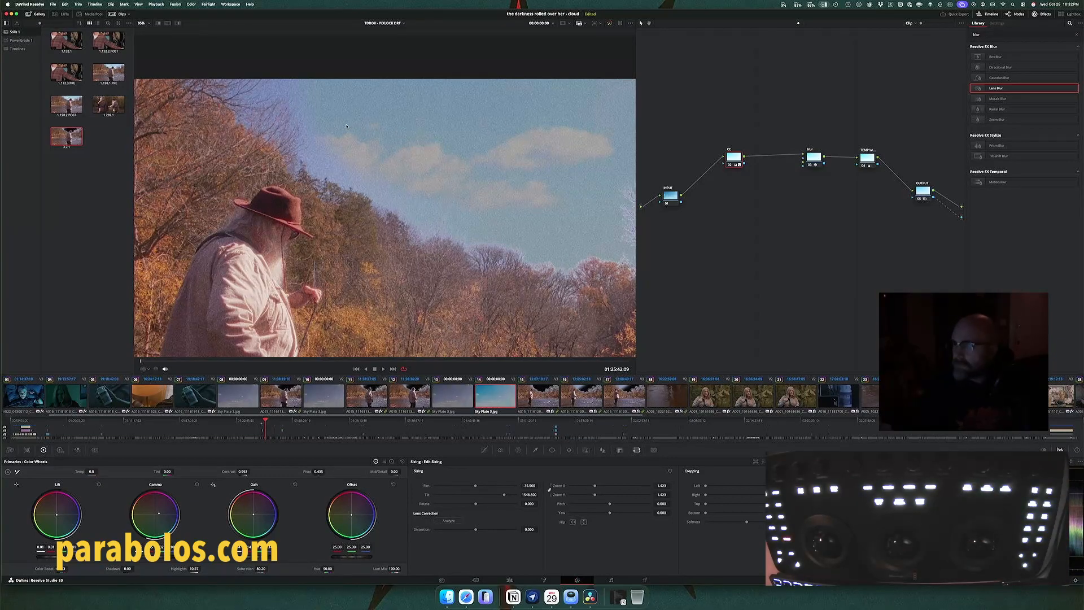
pyautogui.press('super+d')
pyautogui.press('super+d')
pyautogui.press('super+d')
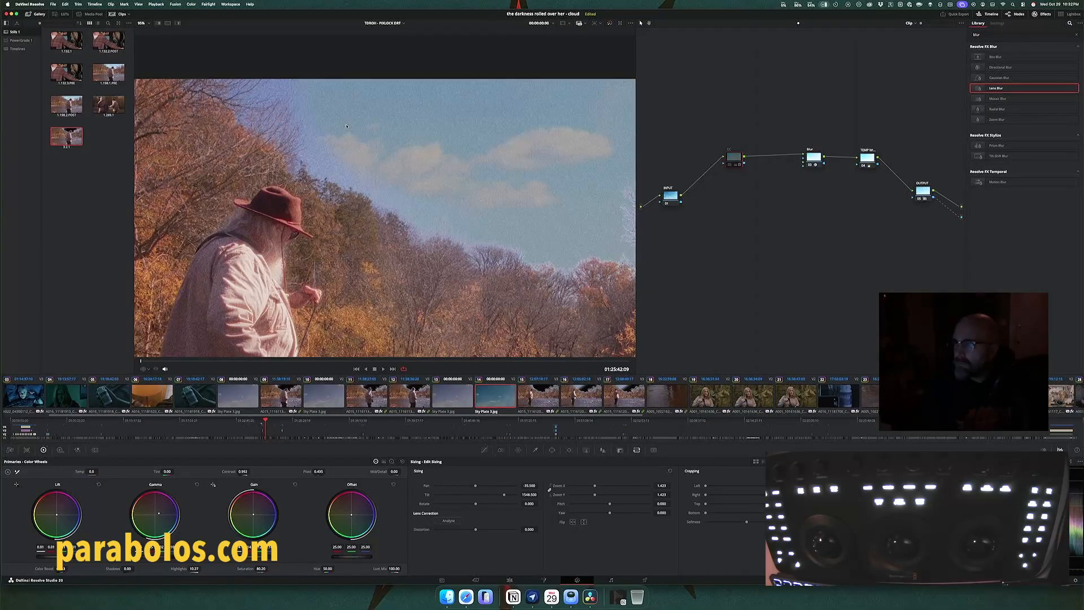
pyautogui.press('super+d')
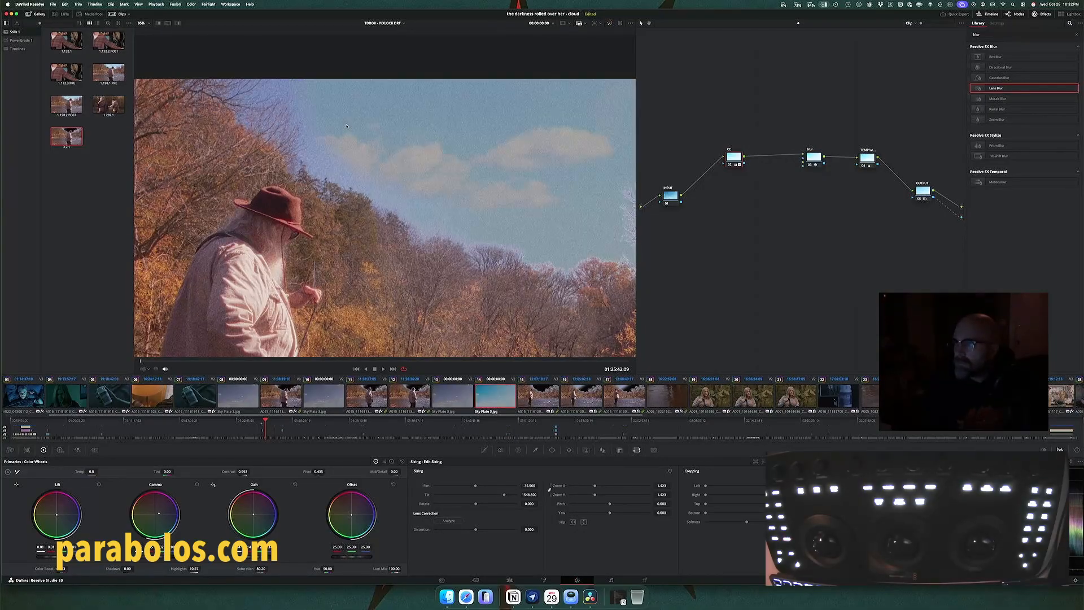
pyautogui.press('super+d')
pyautogui.press('super+d')
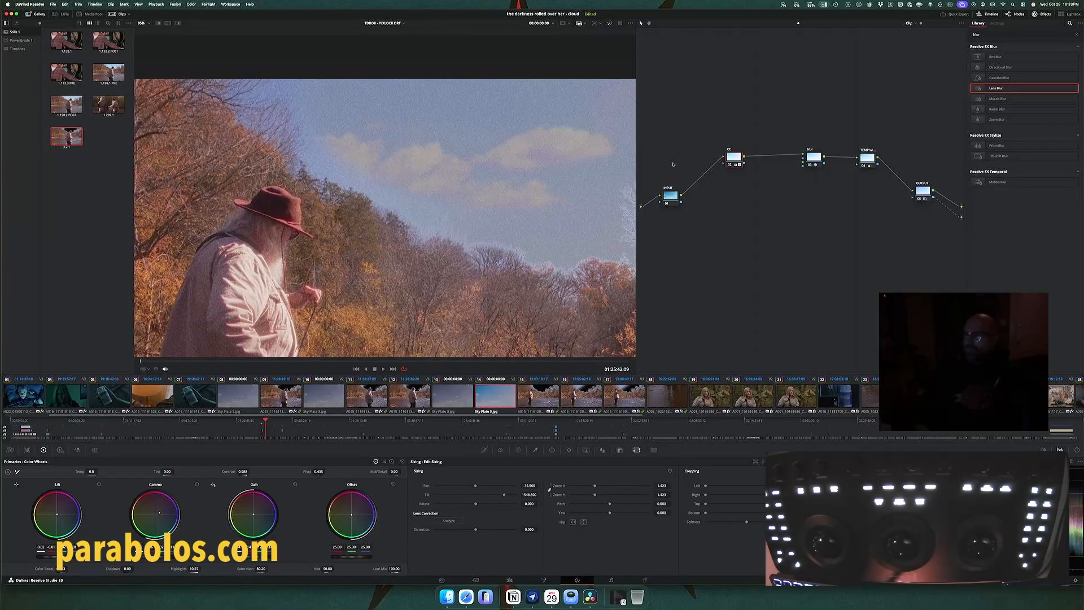
# Step: Refine clip 15's sky key while viewing its matte, shifting the hue center to 87.8 and lowering the luminance low to about 61
pyautogui.click(544, 389)
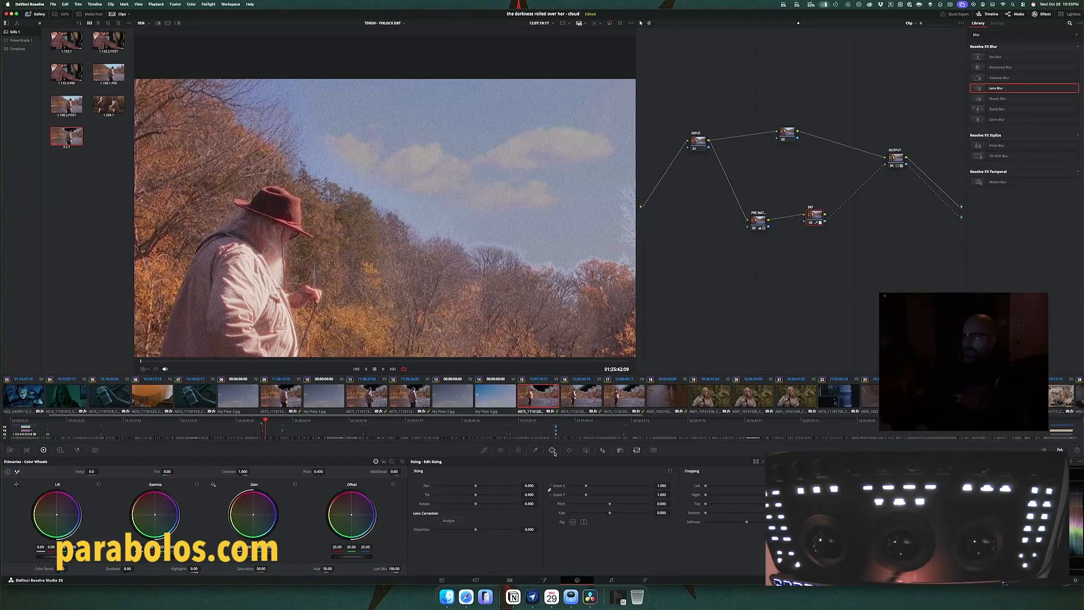
pyautogui.click(535, 450)
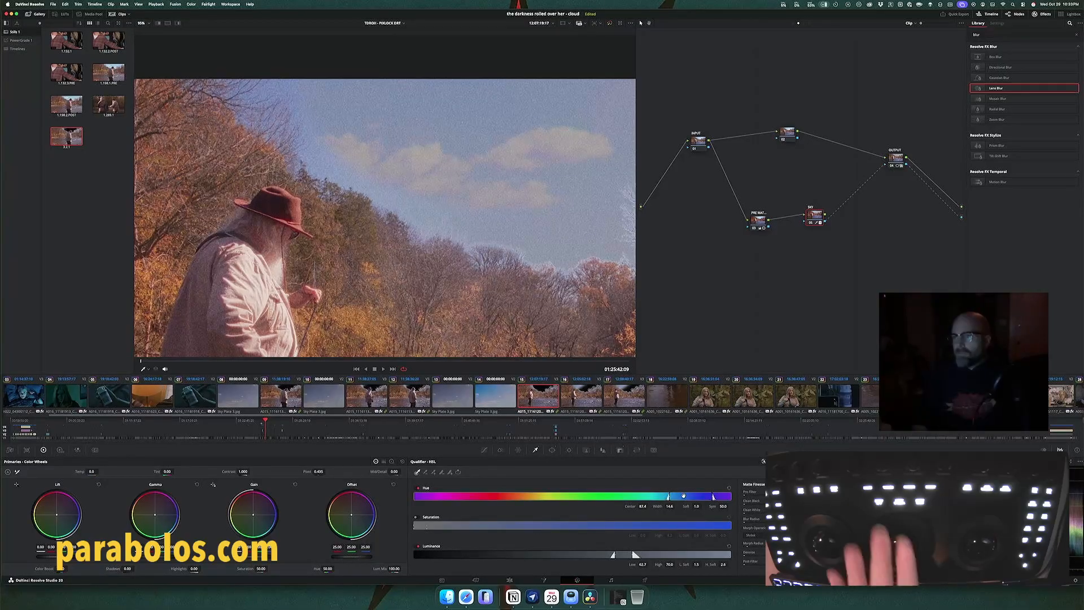
pyautogui.hotkey('shift', 'h')
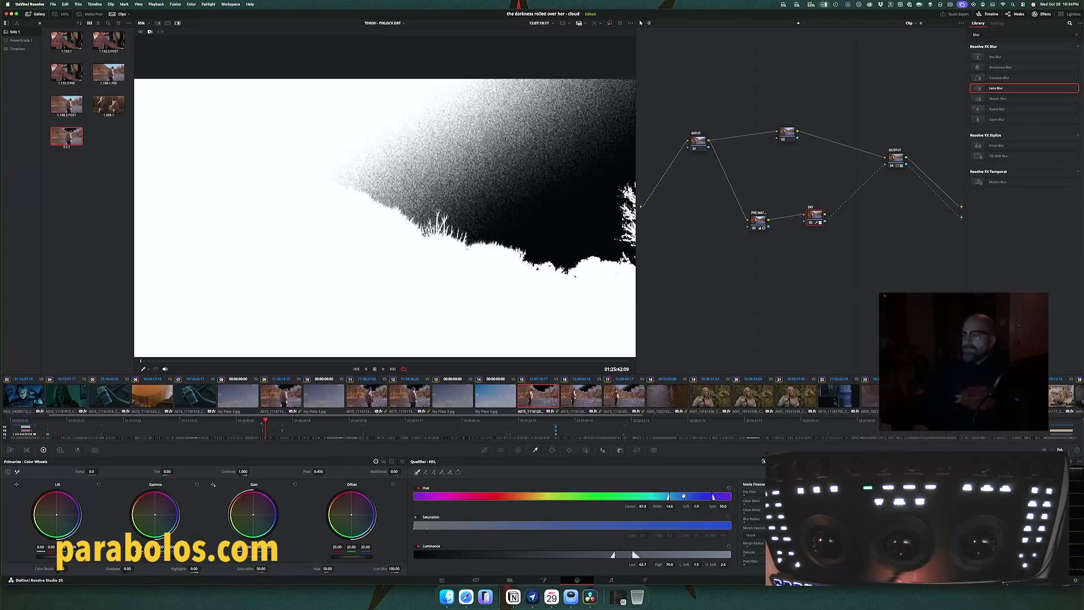
pyautogui.moveTo(683, 496); pyautogui.dragTo(684, 496)
pyautogui.moveTo(613, 555); pyautogui.dragTo(610, 554)
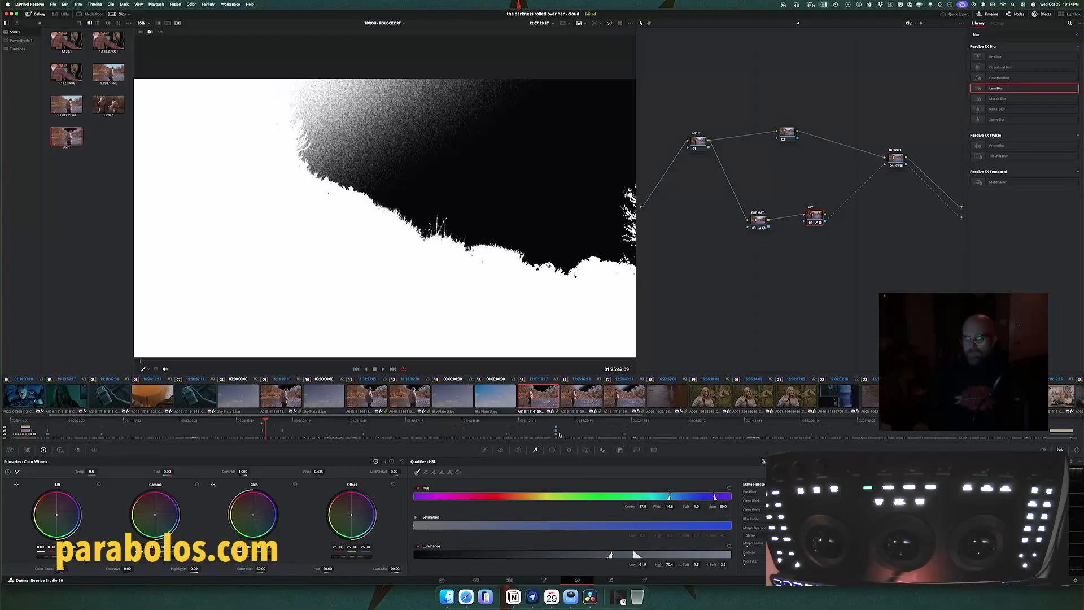
pyautogui.hotkey('shift', 'h')
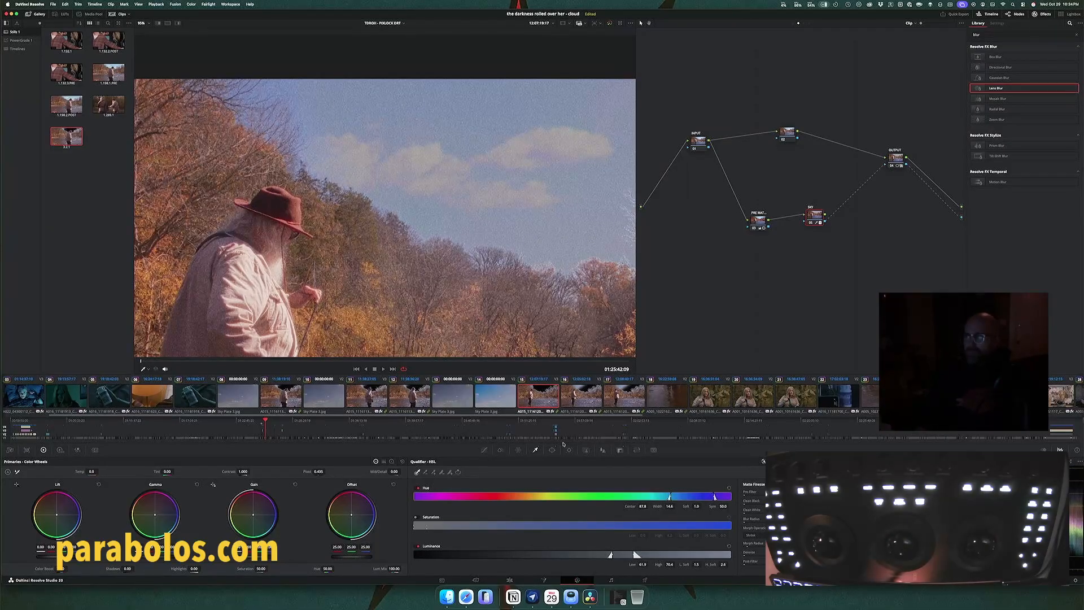
# Step: Go back to clip 09 of the fisherman in the hat and play it briefly to check the sky blend
pyautogui.press('Up')
pyautogui.press('Up')
pyautogui.press('Up')
pyautogui.press('Up')
pyautogui.press('Up')
pyautogui.press('Up')
pyautogui.press('space')
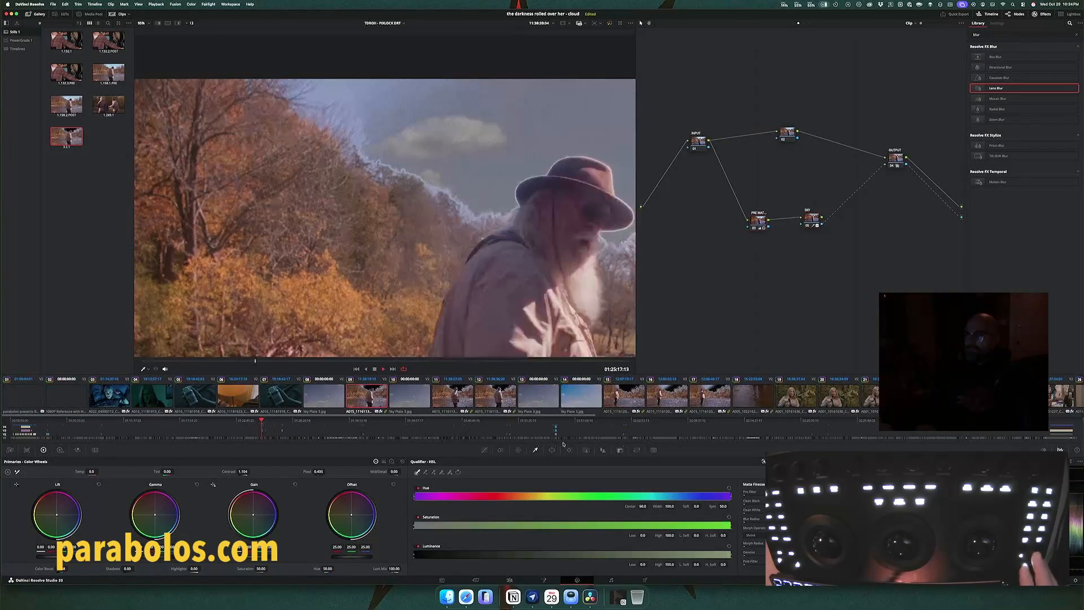
pyautogui.press('space')
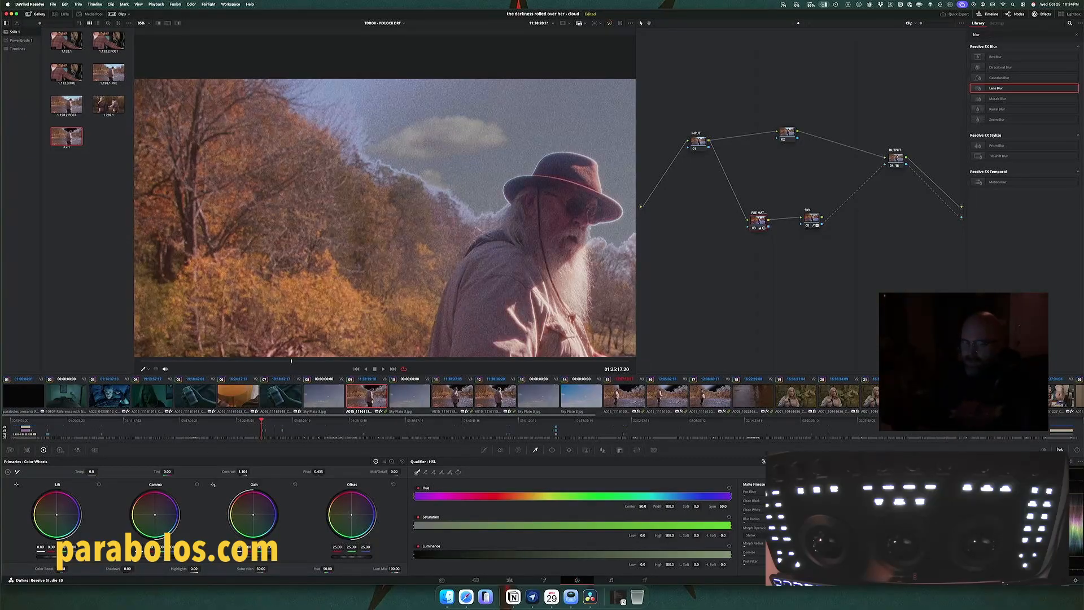
# Step: Turn the sky plate track off to inspect clip 09's sky cutout, select its output node, and turn the track back on
pyautogui.click(5, 434)
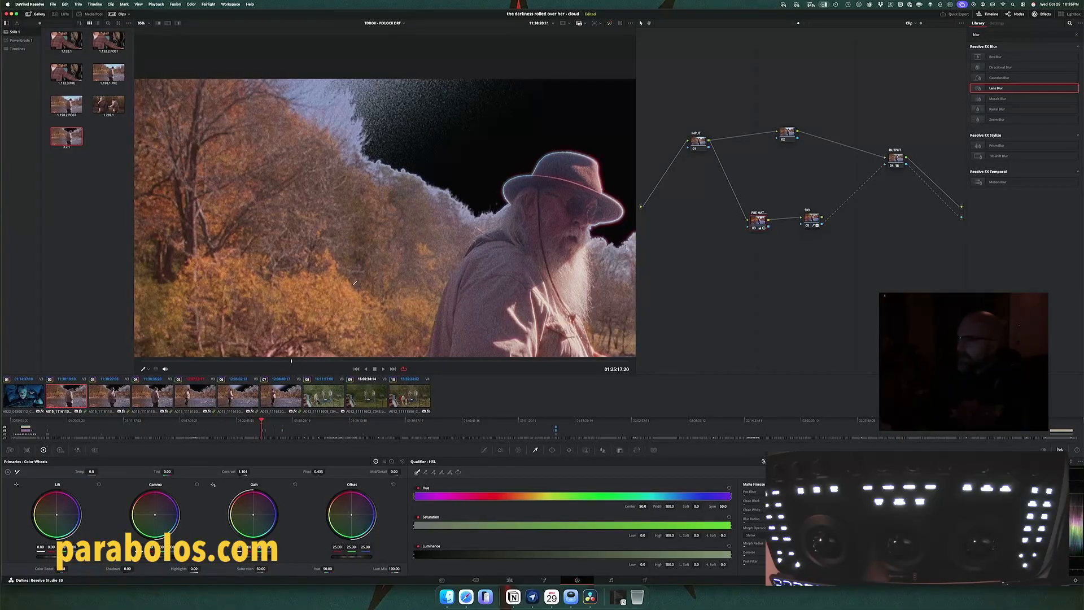
pyautogui.click(897, 158)
pyautogui.click(5, 434)
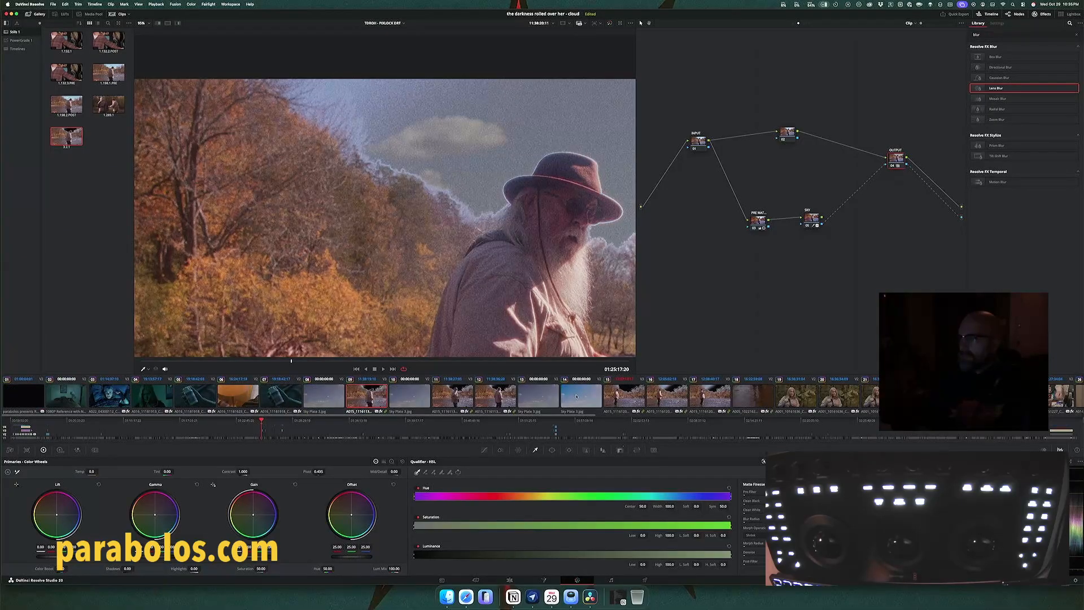
# Step: Compare the sky plate in clip 14 and the fisherman shot in clip 15 with the earlier composite in clip 09
pyautogui.click(576, 396)
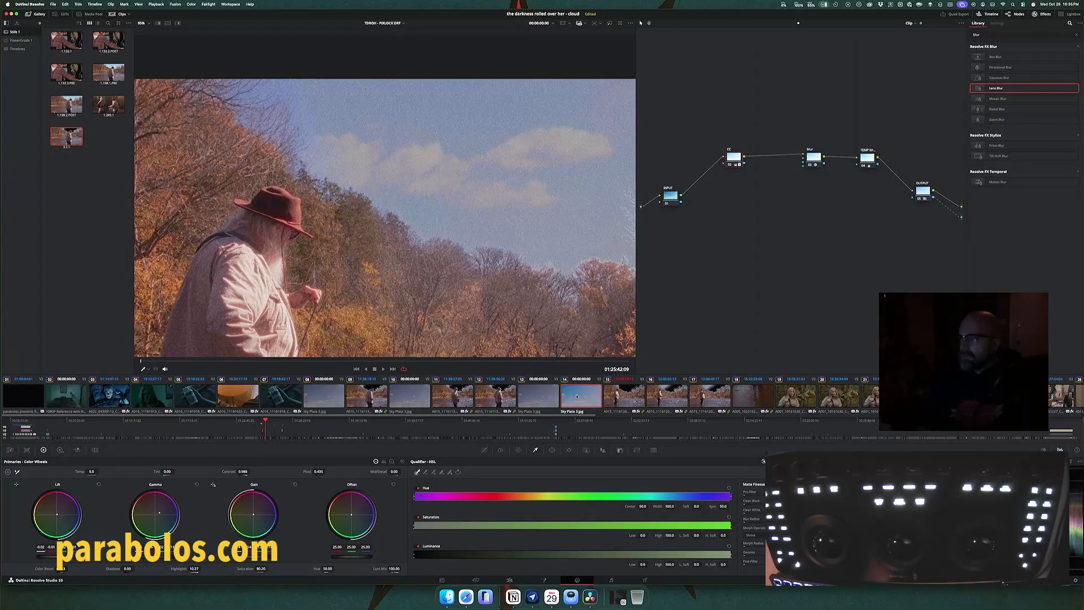
pyautogui.click(614, 399)
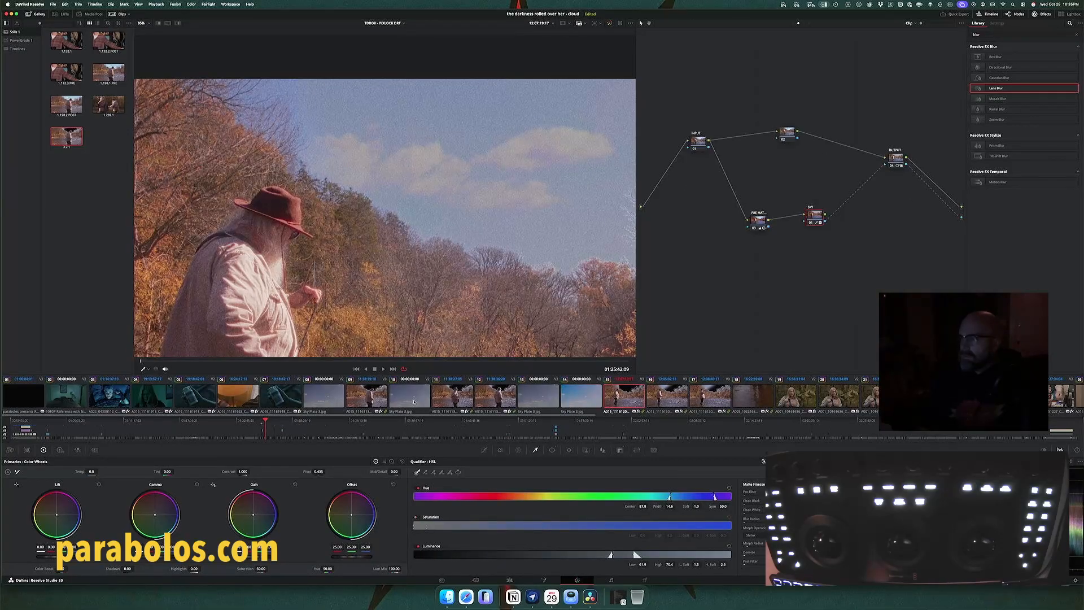
pyautogui.click(358, 396)
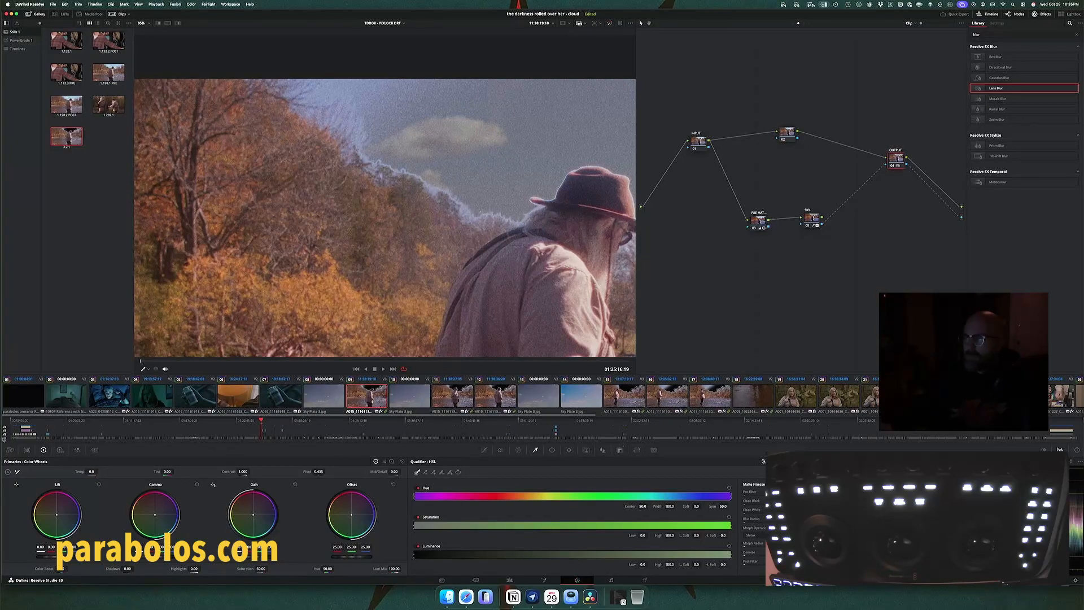
# Step: Toggle the lowest video track to compare the fisherman shot's sky with and without it, leaving the track on
pyautogui.click(4, 439)
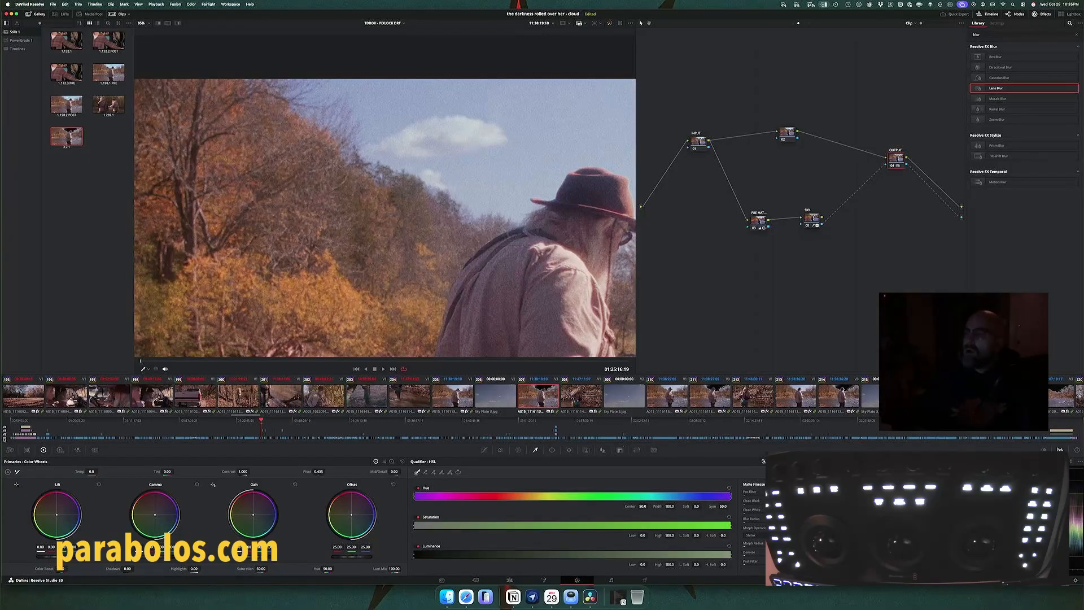
pyautogui.click(4, 439)
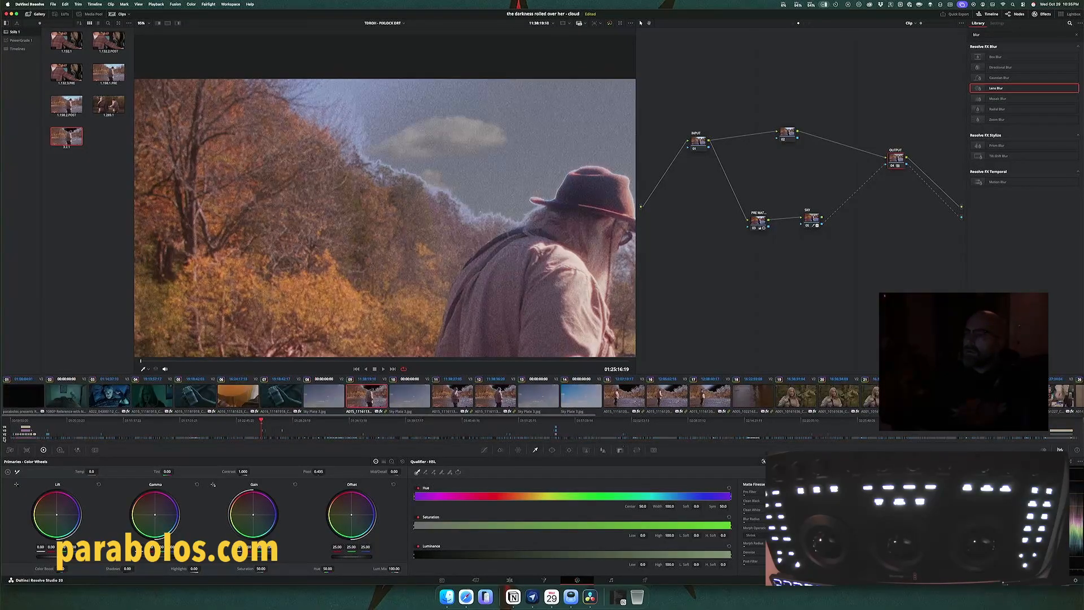
pyautogui.click(5, 439)
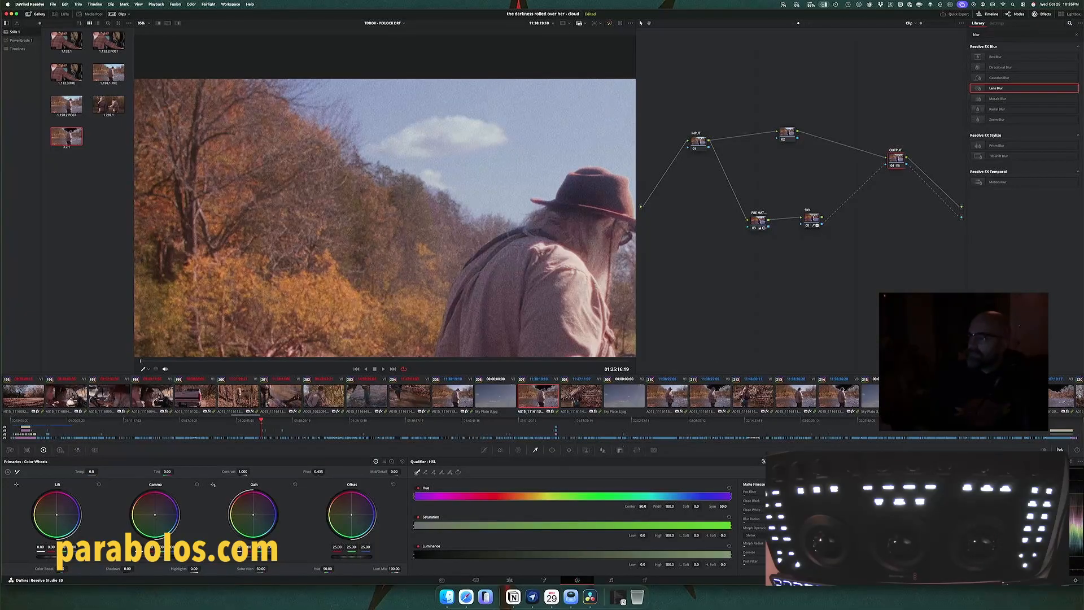
# Step: Check the second sky composite in clip 219, and select its Sky Plate 3 in clip 217 to review the grade
pyautogui.hscroll(6, 749, 398)
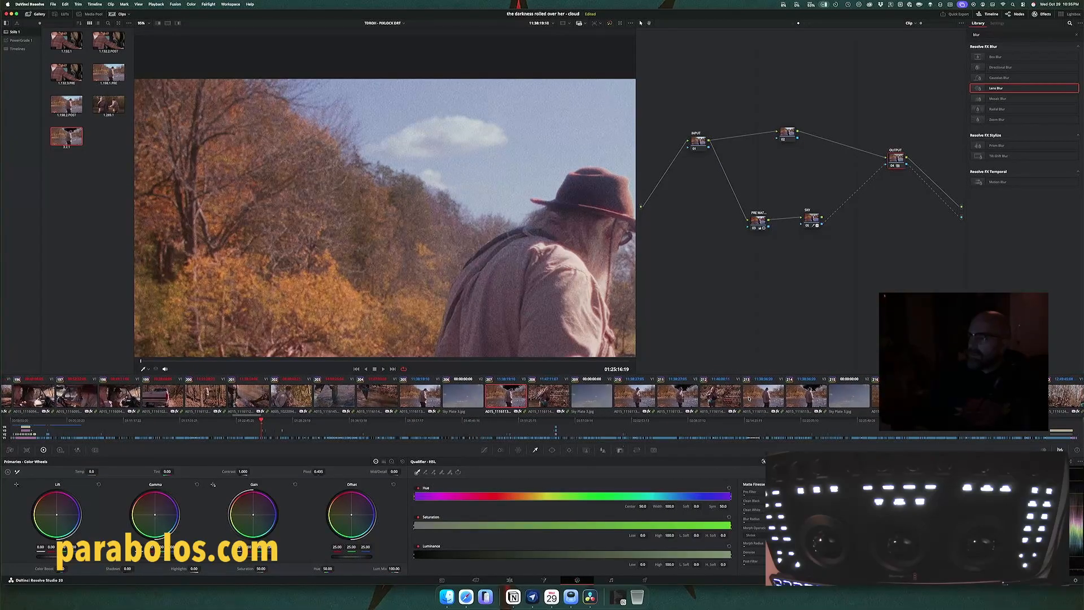
pyautogui.hscroll(2, 749, 398)
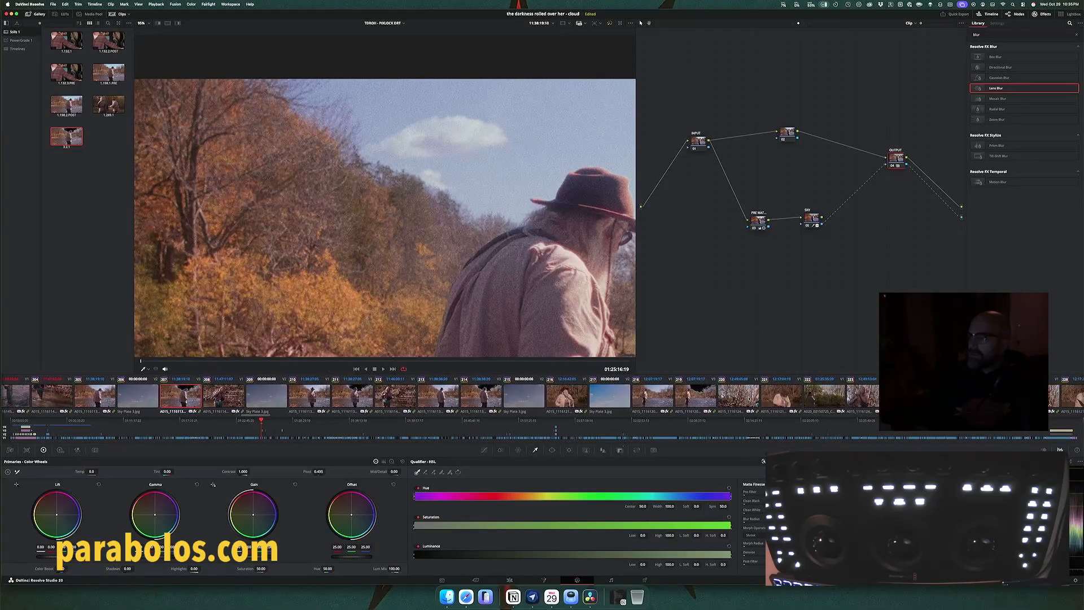
pyautogui.click(701, 398)
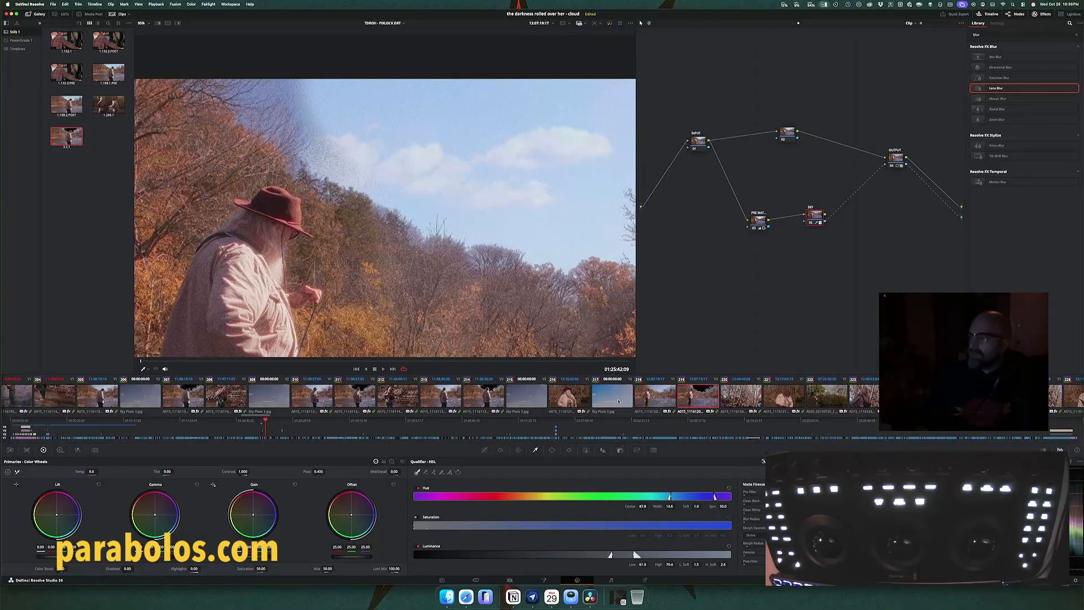
pyautogui.click(618, 401)
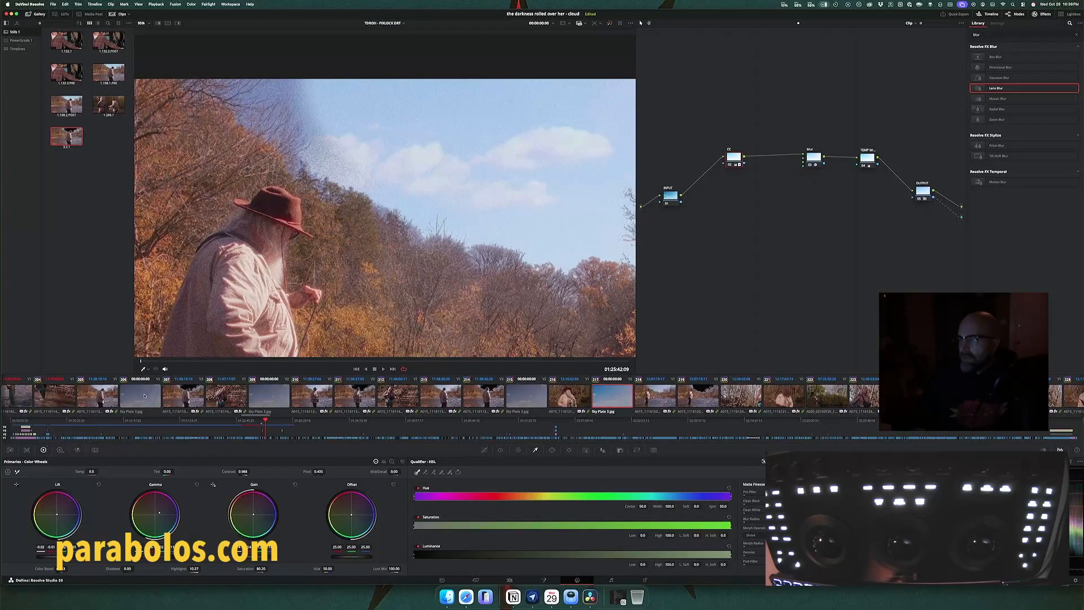
# Step: Grab a still of clip 206's sky plate grade and display that still's node graph
pyautogui.click(145, 395)
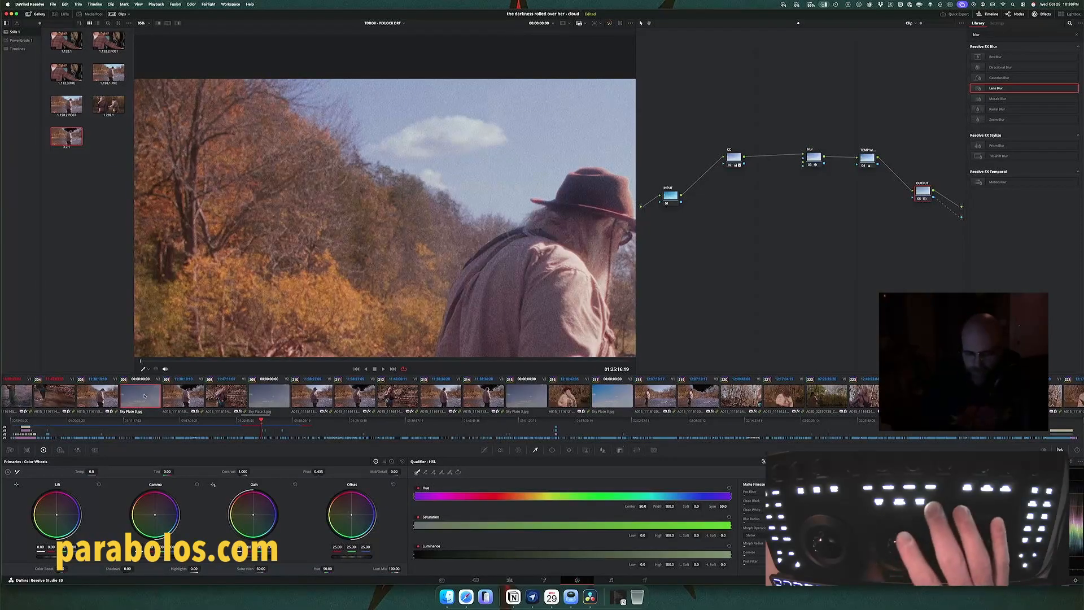
pyautogui.press('alt+super+g')
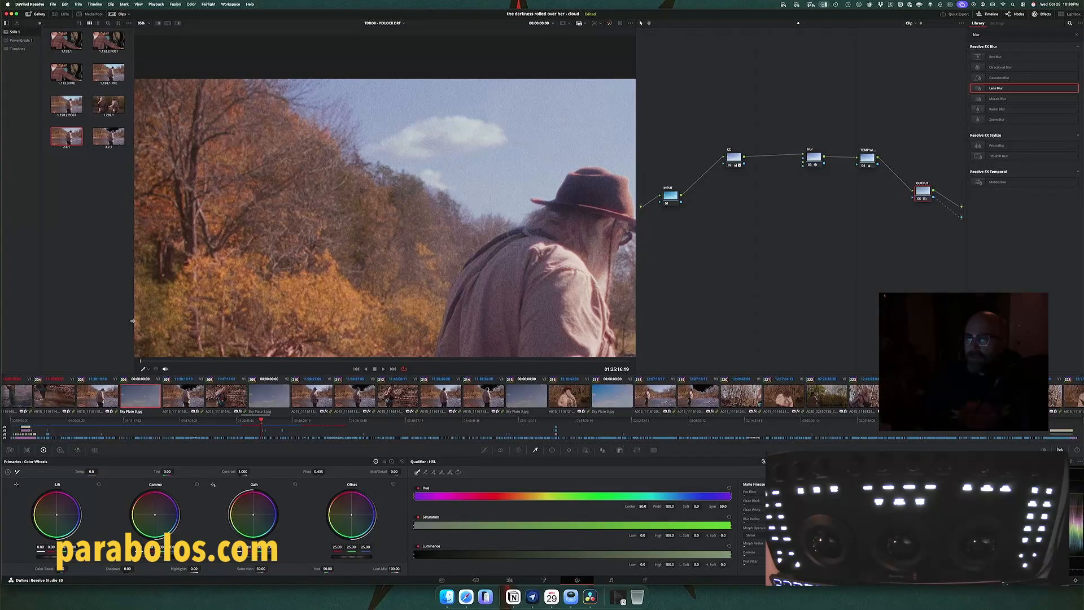
pyautogui.rightClick(68, 134)
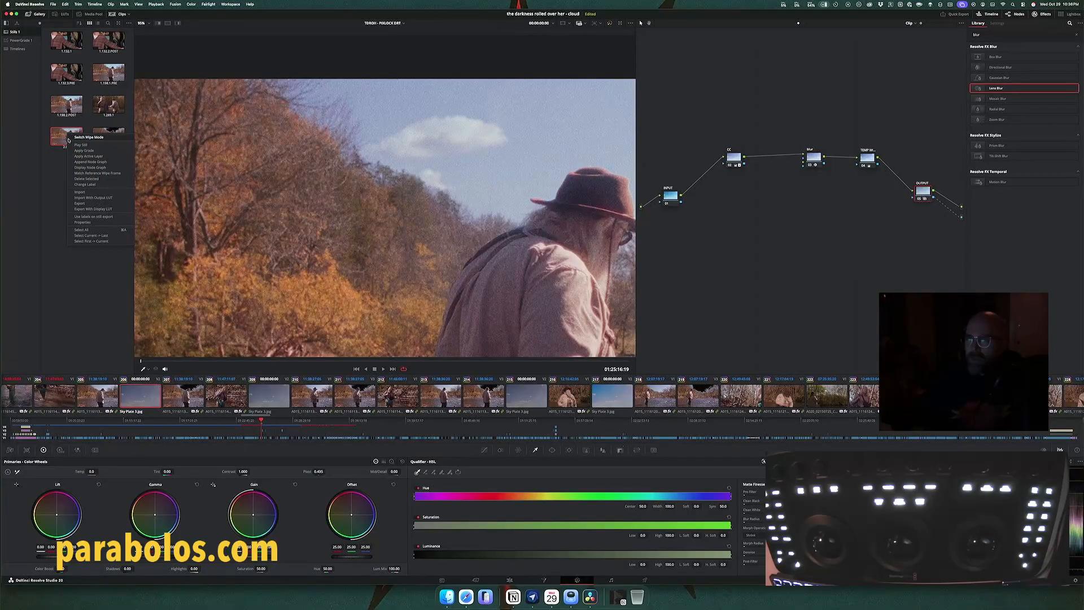
pyautogui.click(78, 167)
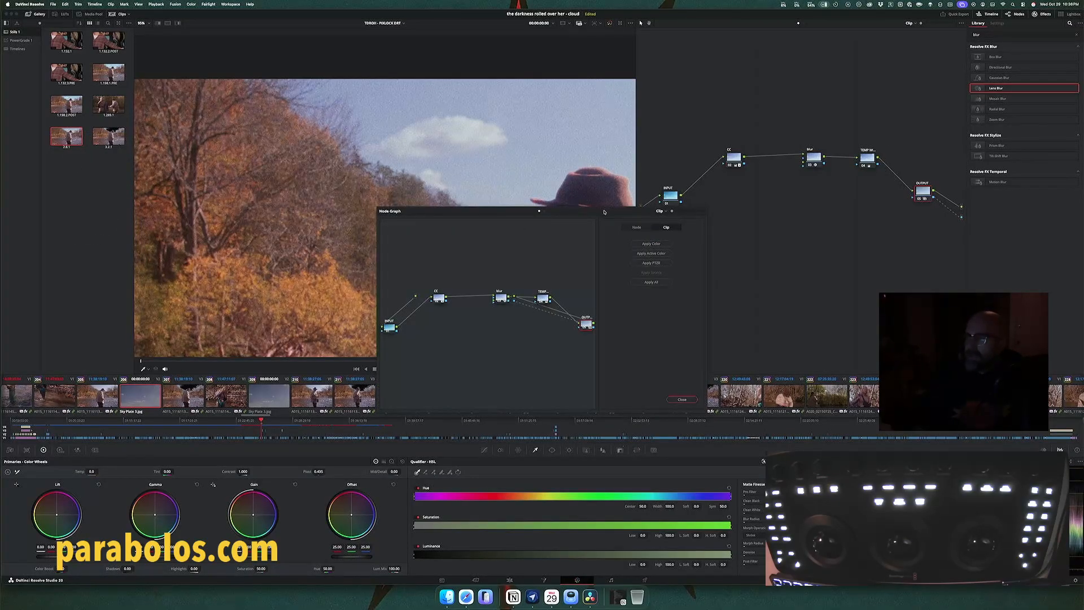
# Step: Copy the CC node from the still's node graph onto the CC node of Sky Plate 3 in clip 217
pyautogui.moveTo(603, 212); pyautogui.dragTo(293, 219)
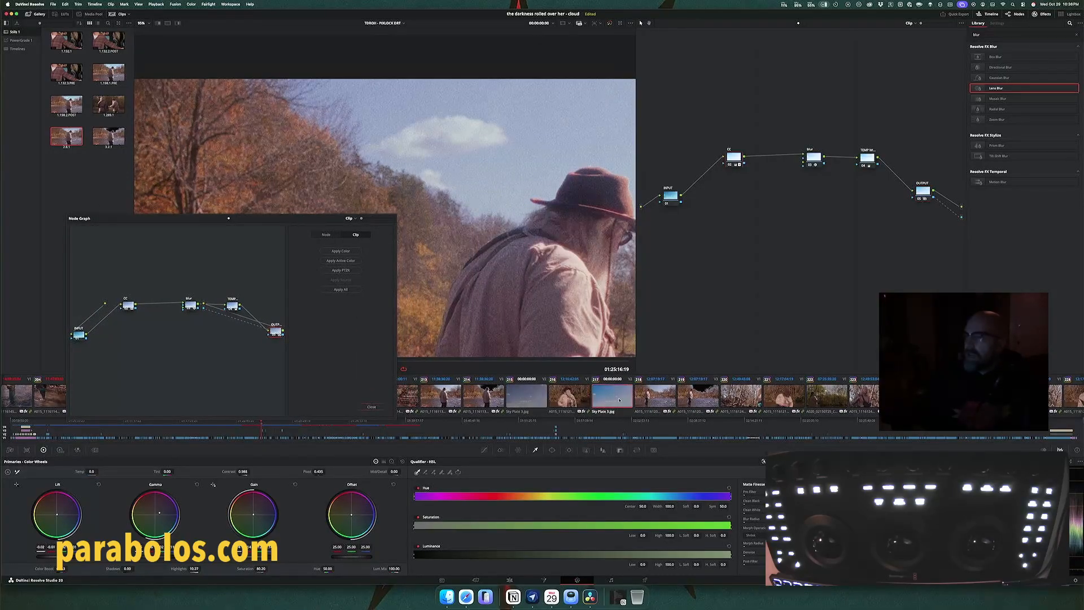
pyautogui.click(619, 400)
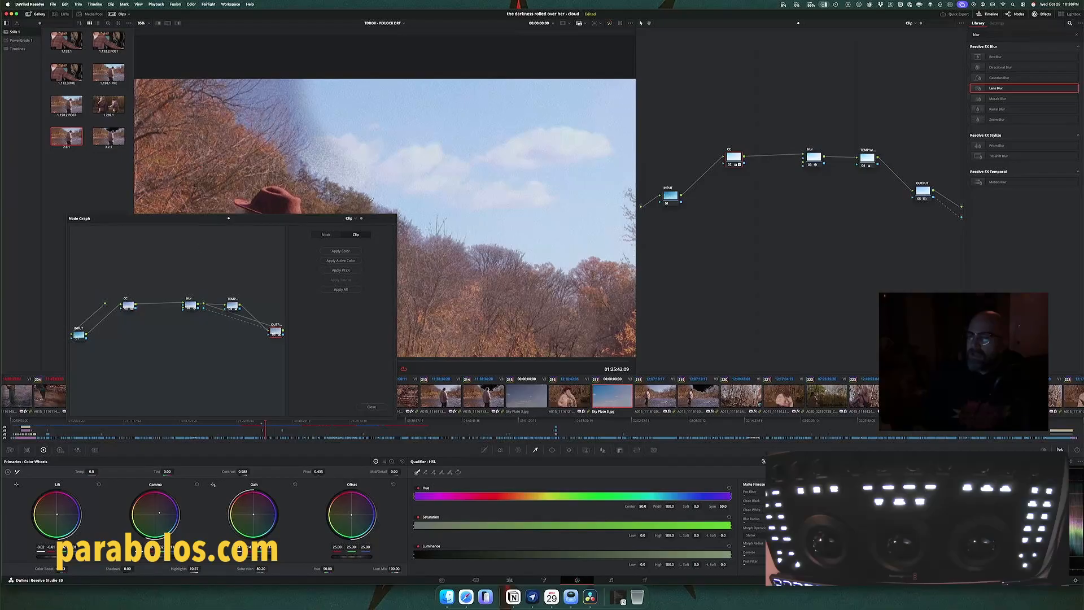
pyautogui.moveTo(131, 307); pyautogui.dragTo(735, 160)
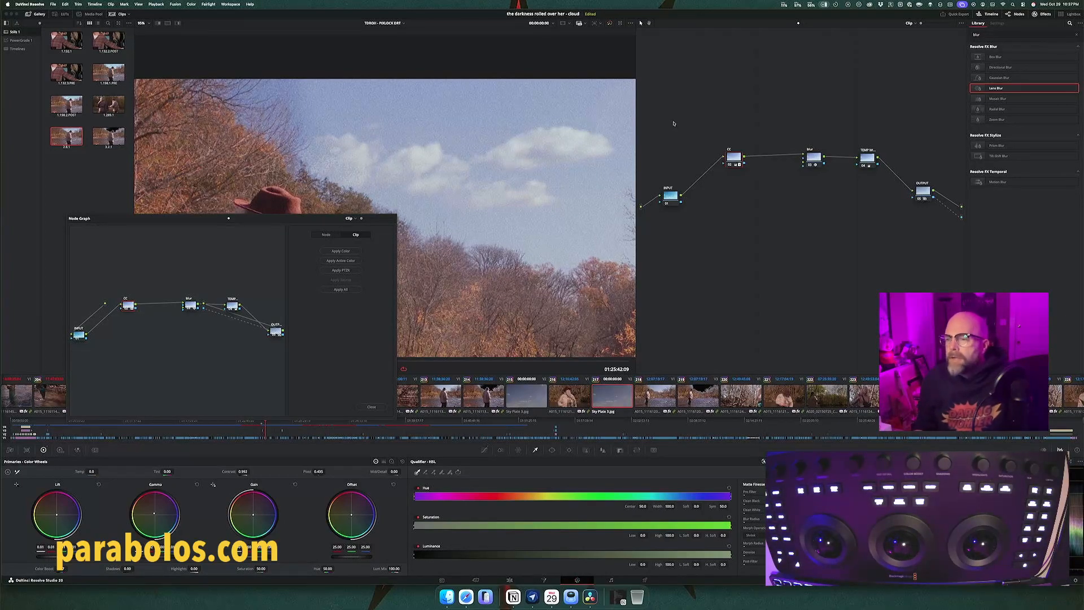
pyautogui.click(378, 407)
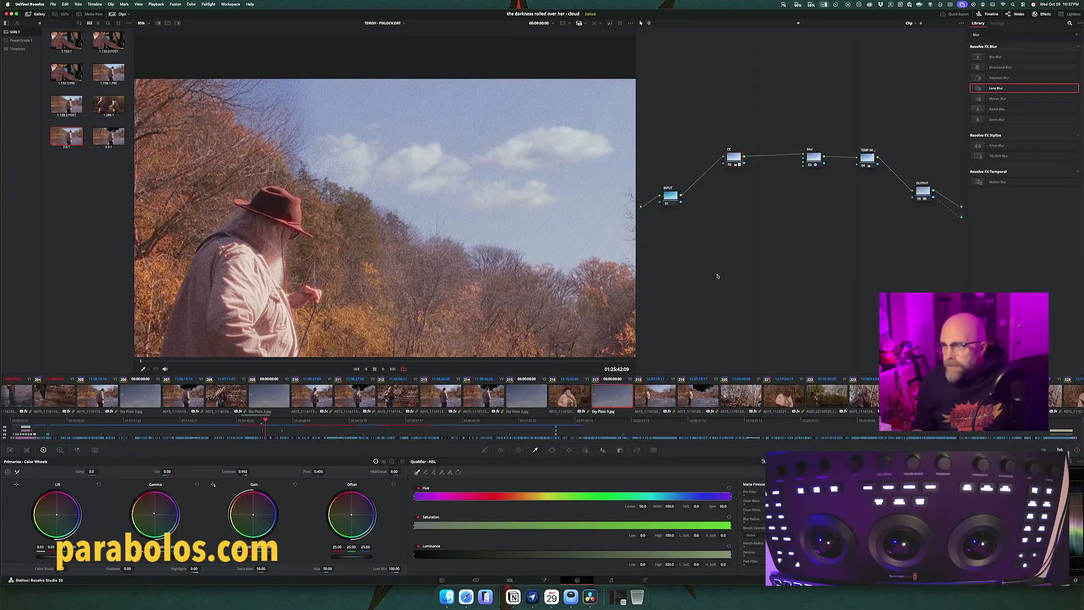
# Step: Inspect the regraded composite, and extend its Sky Plate 3 on the timeline to the end of the fisherman clip above it
pyautogui.hotkey('shift', 'z')
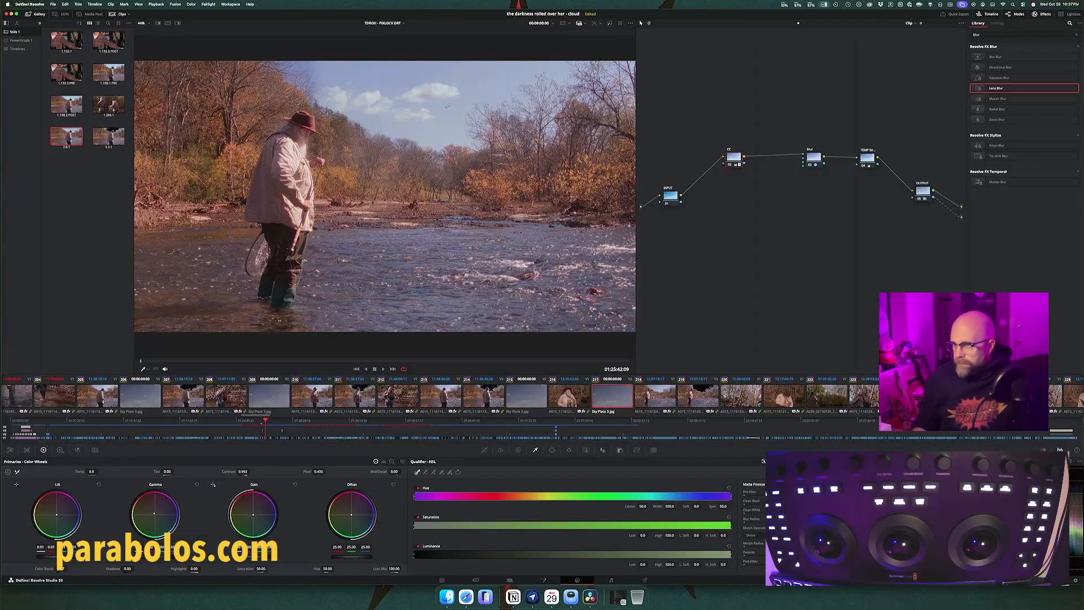
pyautogui.scroll(5, 328, 108)
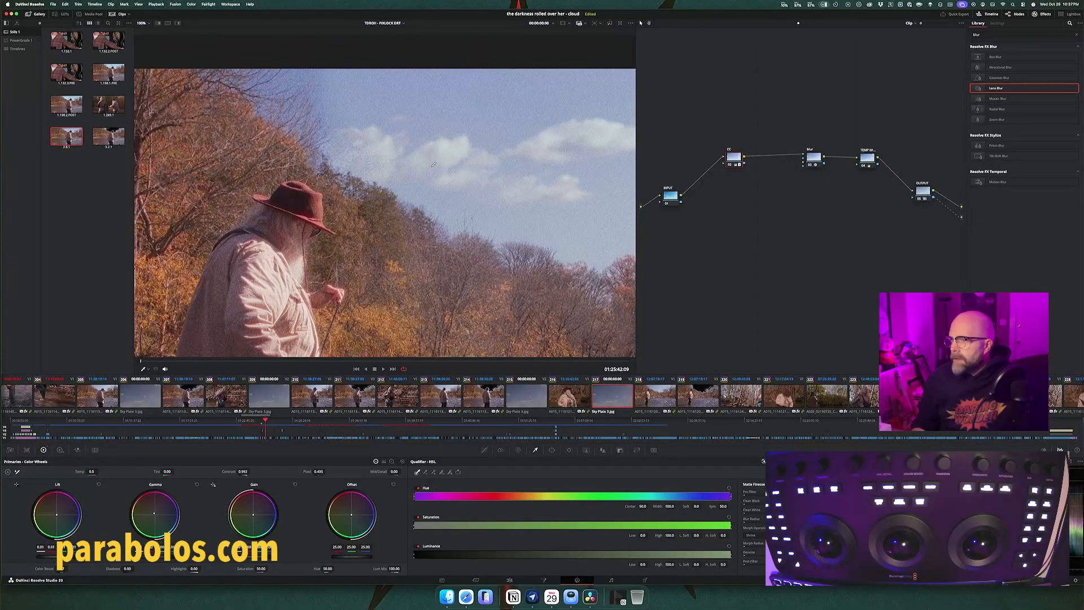
pyautogui.scroll(-3, 433, 164)
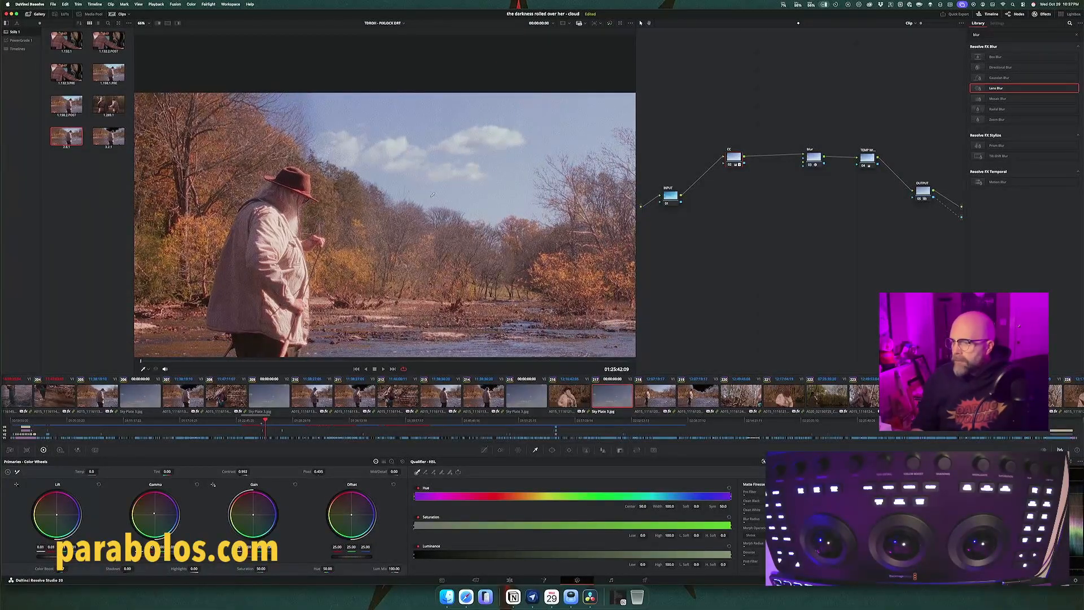
pyautogui.click(509, 579)
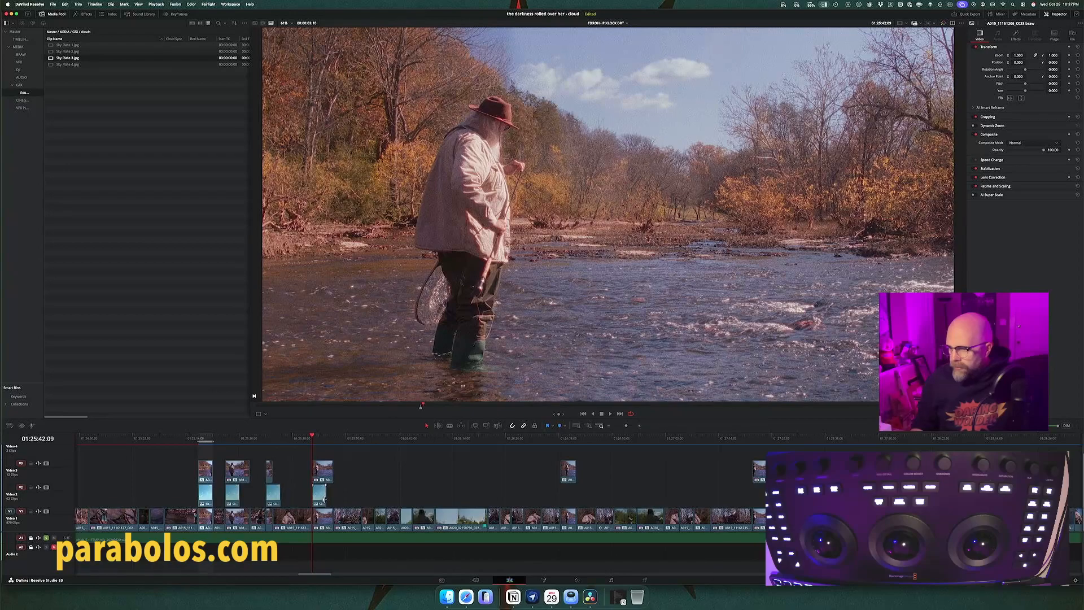
pyautogui.moveTo(326, 497); pyautogui.dragTo(333, 497)
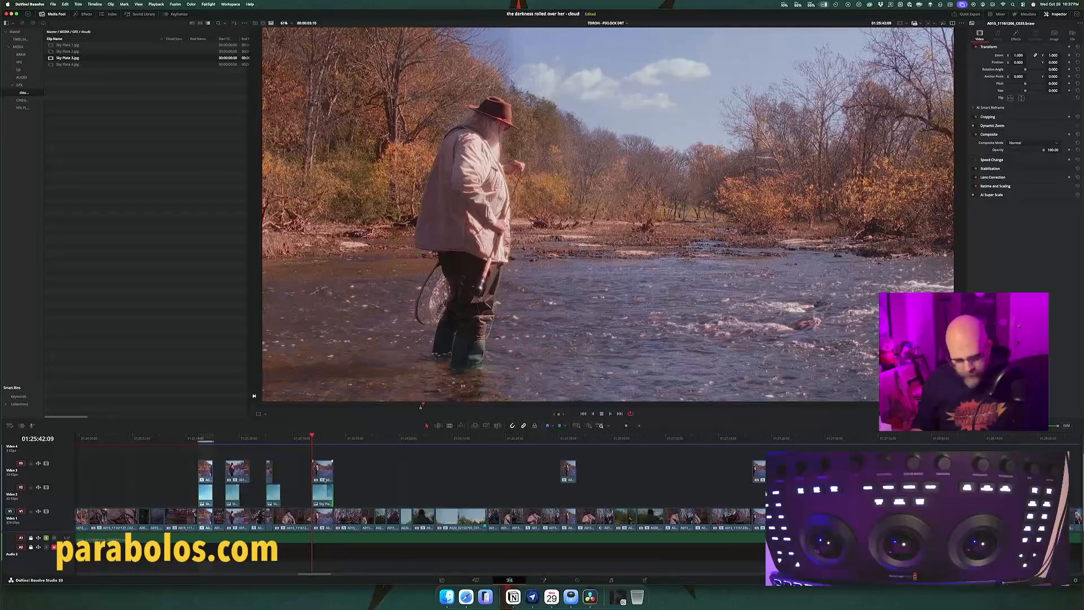
pyautogui.click(322, 477)
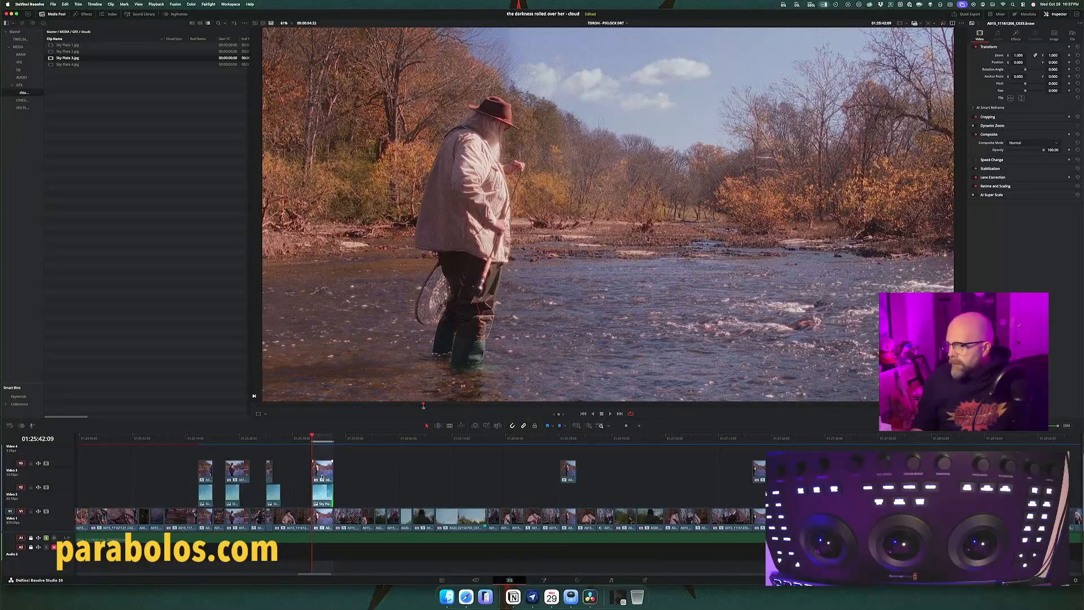
# Step: Play through the fisherman shot in clip 219 to check its sky composite in motion
pyautogui.click(575, 579)
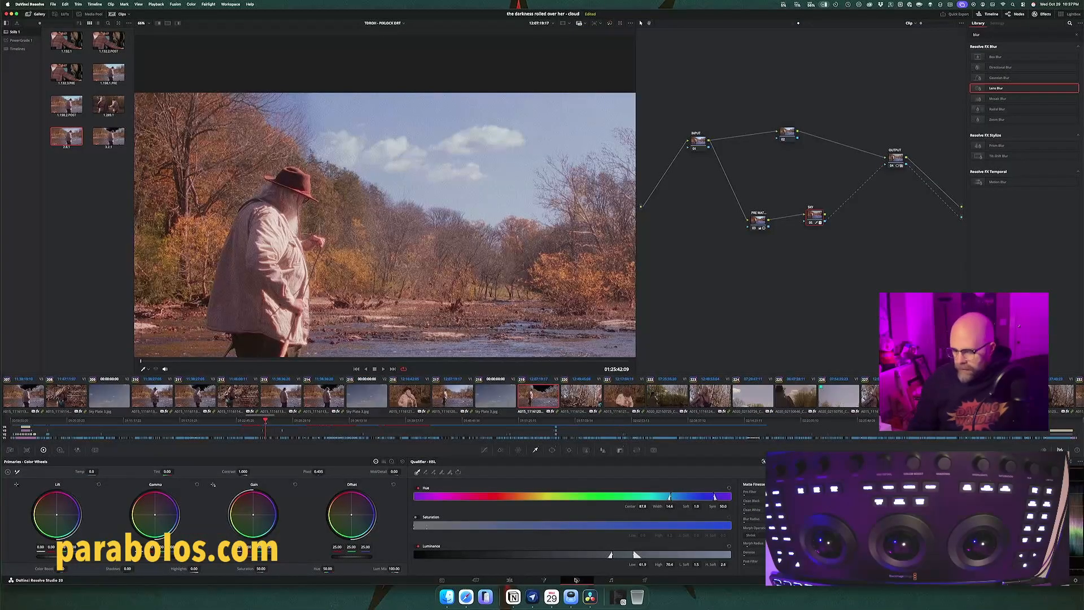
pyautogui.press('space')
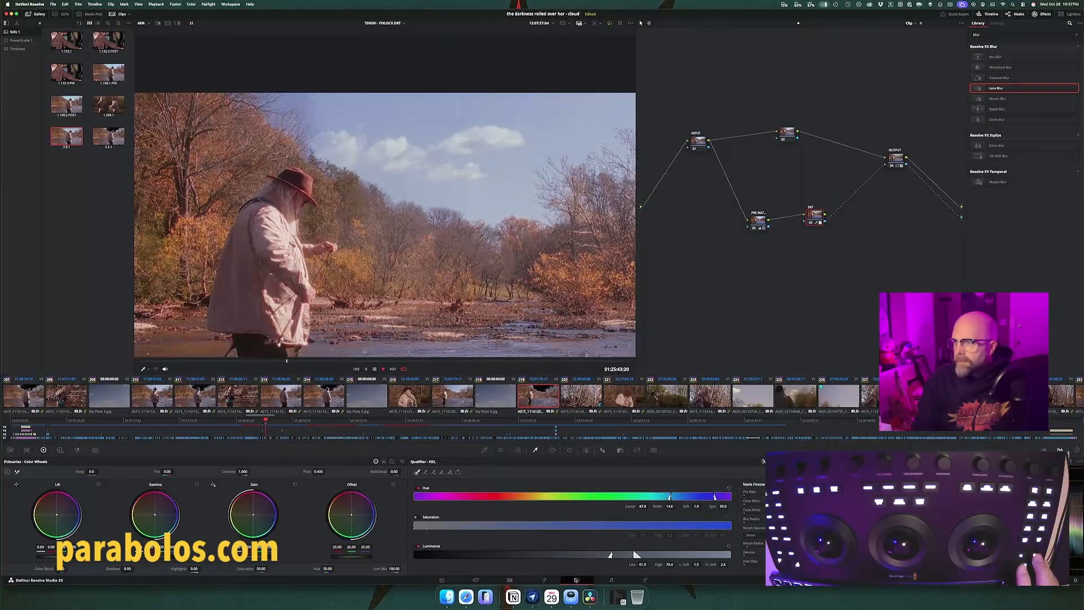
pyautogui.press('space')
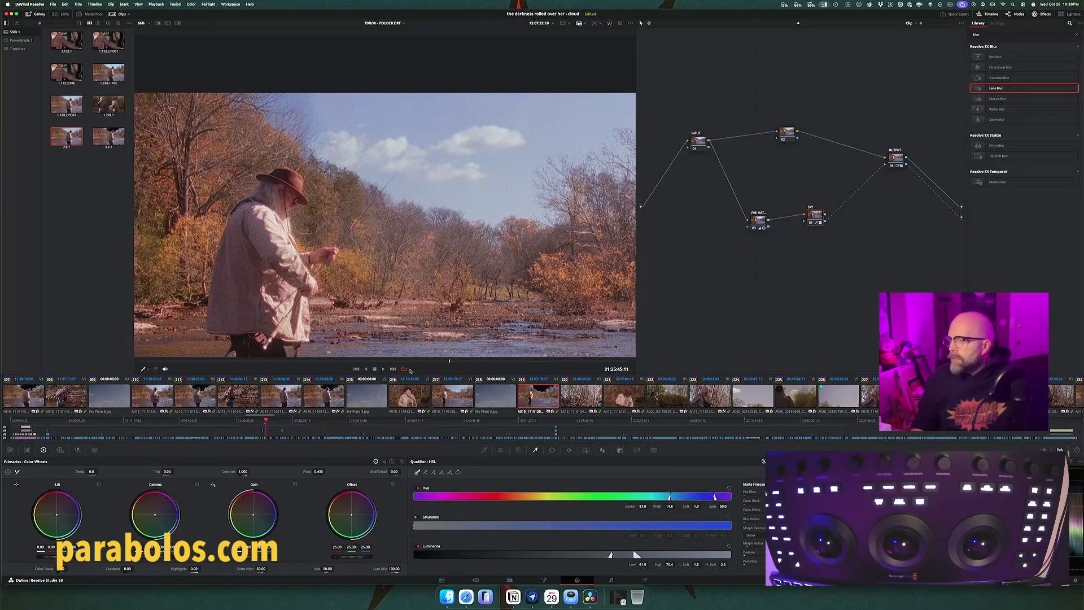
# Step: Reposition Sky Plate 3 in clip 218 with Edit Sizing, setting the pan to -174 and lowering the tilt, and play the shot
pyautogui.click(501, 401)
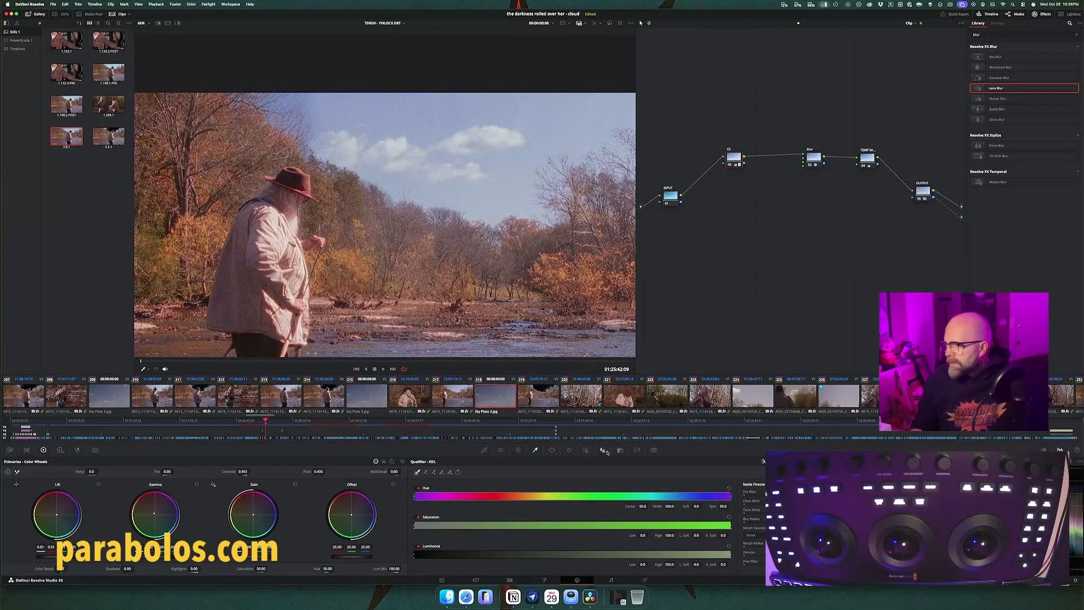
pyautogui.click(636, 450)
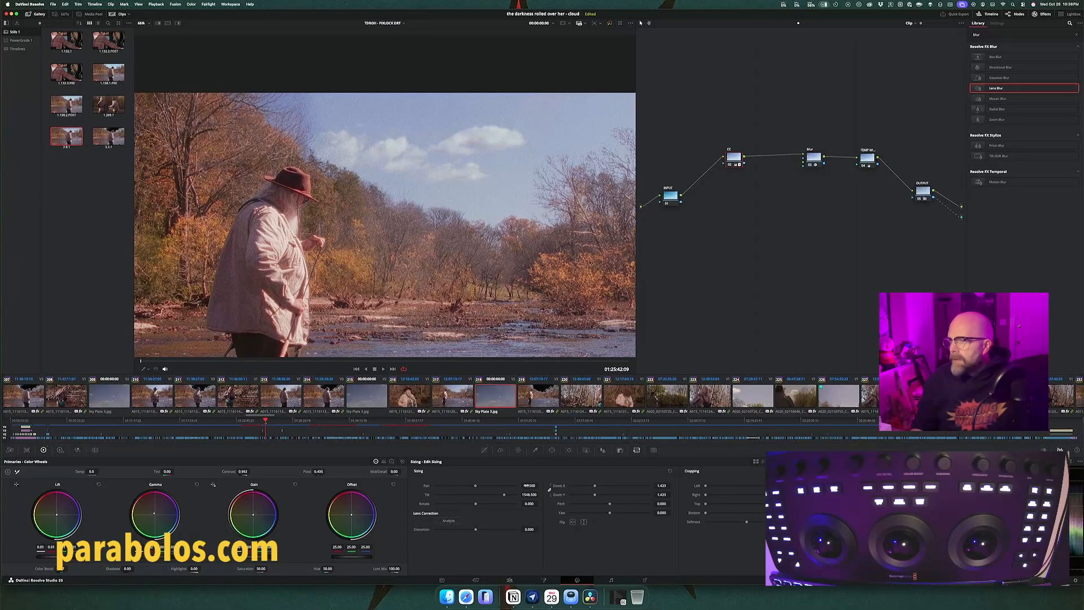
pyautogui.moveTo(529, 486)
pyautogui.mouseDown()
pyautogui.moveTo(469, 485)
pyautogui.moveTo(543, 494)
pyautogui.mouseUp()
pyautogui.press('space')
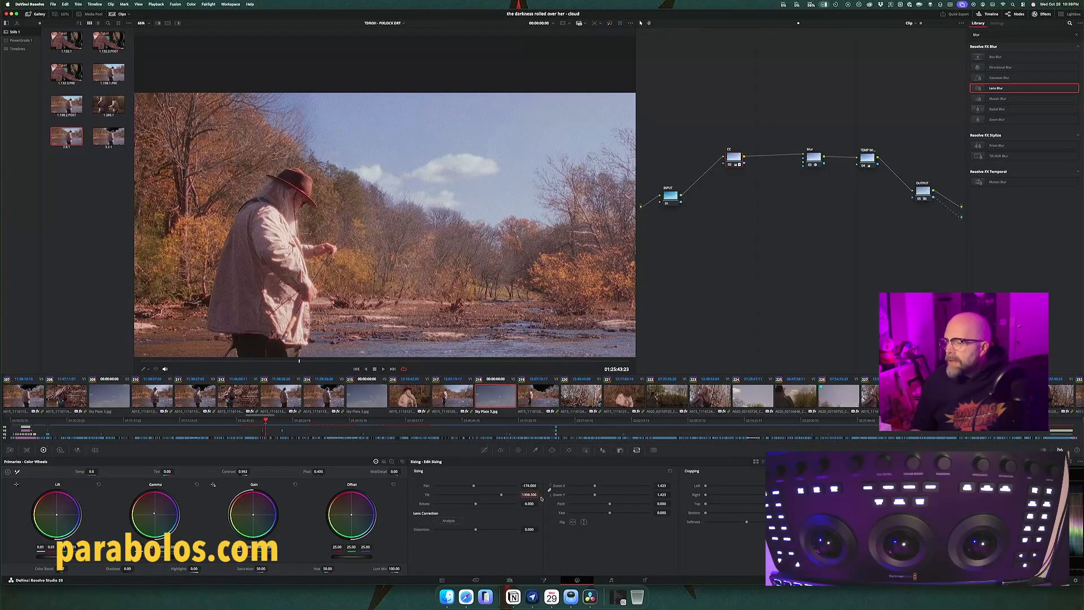
# Step: Duplicate the repositioned Sky Plate 3 beneath the next two fisherman shots further along the timeline
pyautogui.click(510, 580)
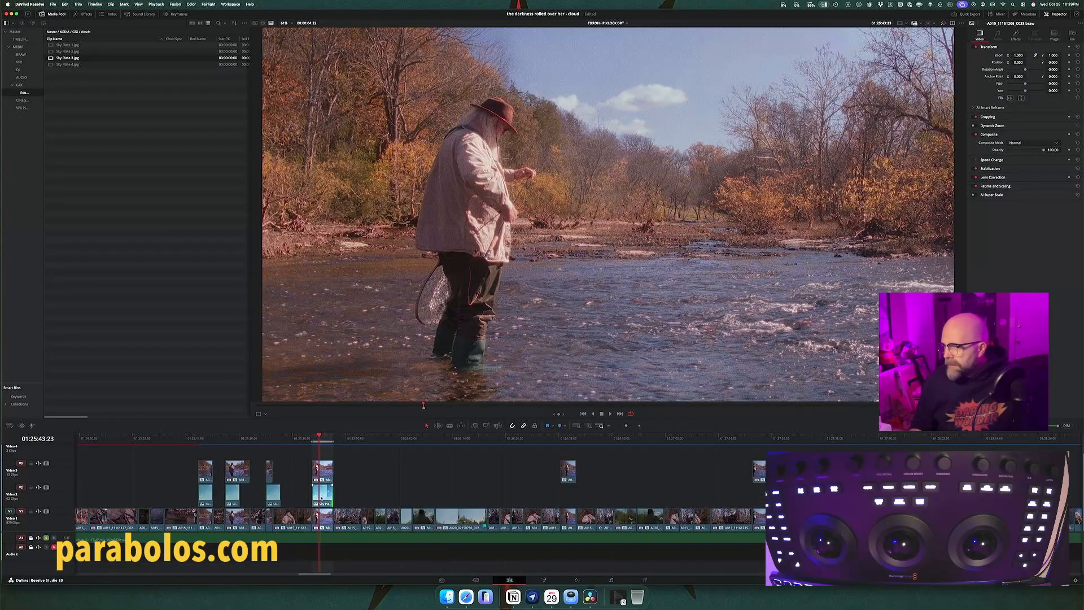
pyautogui.moveTo(321, 496); pyautogui.dragTo(760, 494)
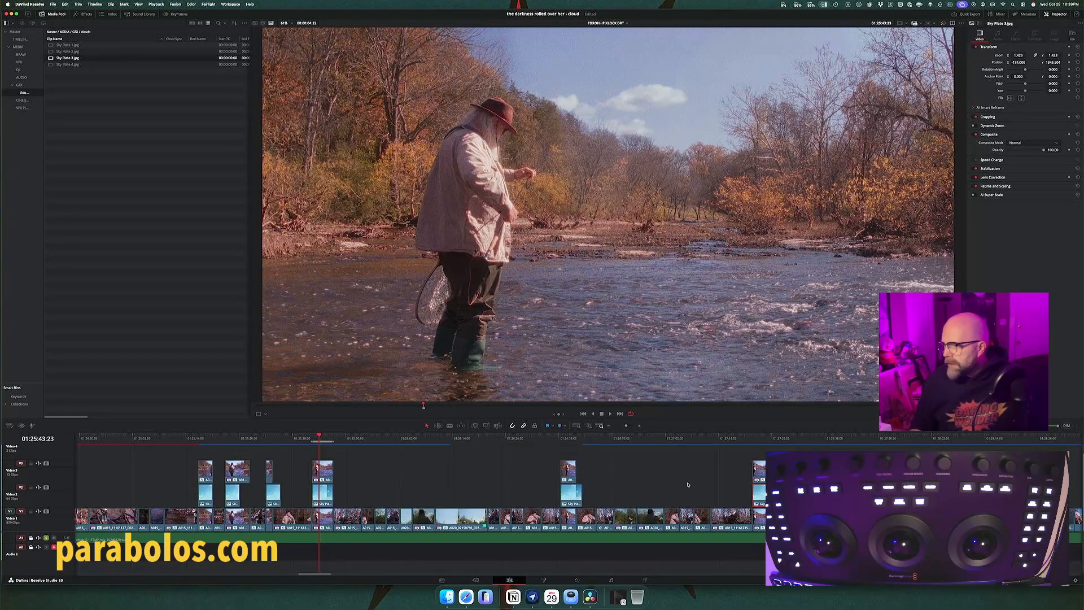
pyautogui.click(575, 497)
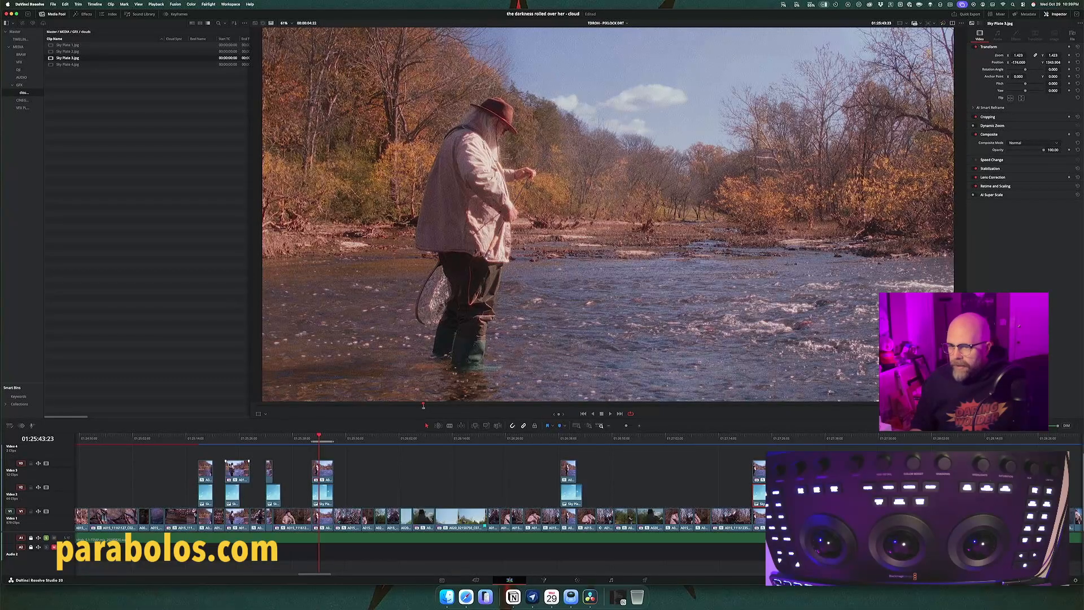
# Step: Extend the Sky Plate 3 under the second fisherman shot so it ends with the clip above it
pyautogui.moveTo(229, 439); pyautogui.dragTo(205, 442)
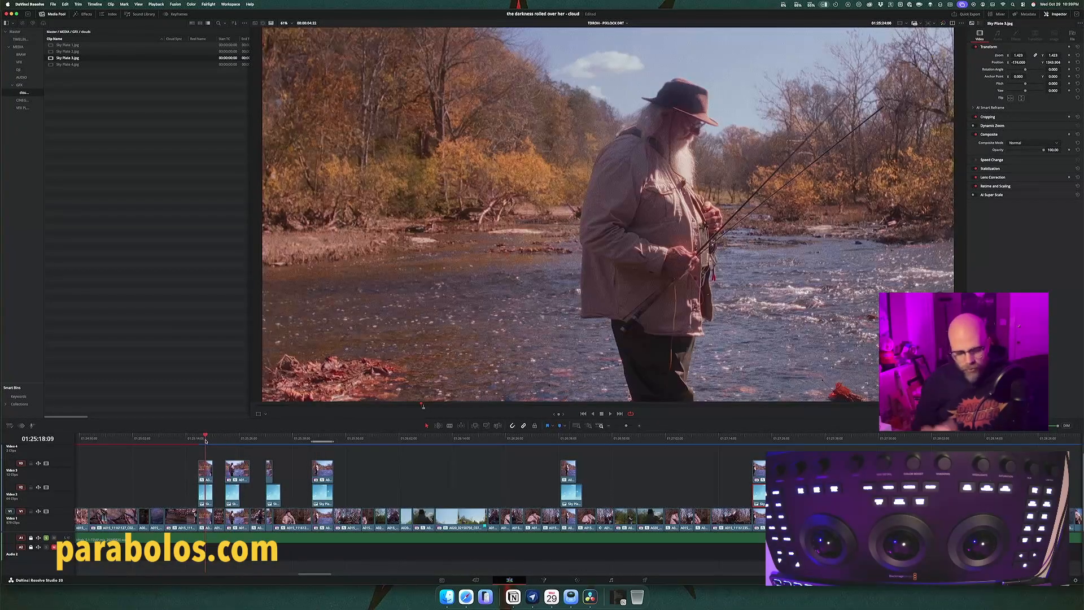
pyautogui.press('super+equal')
pyautogui.press('super+equal')
pyautogui.press('super+equal')
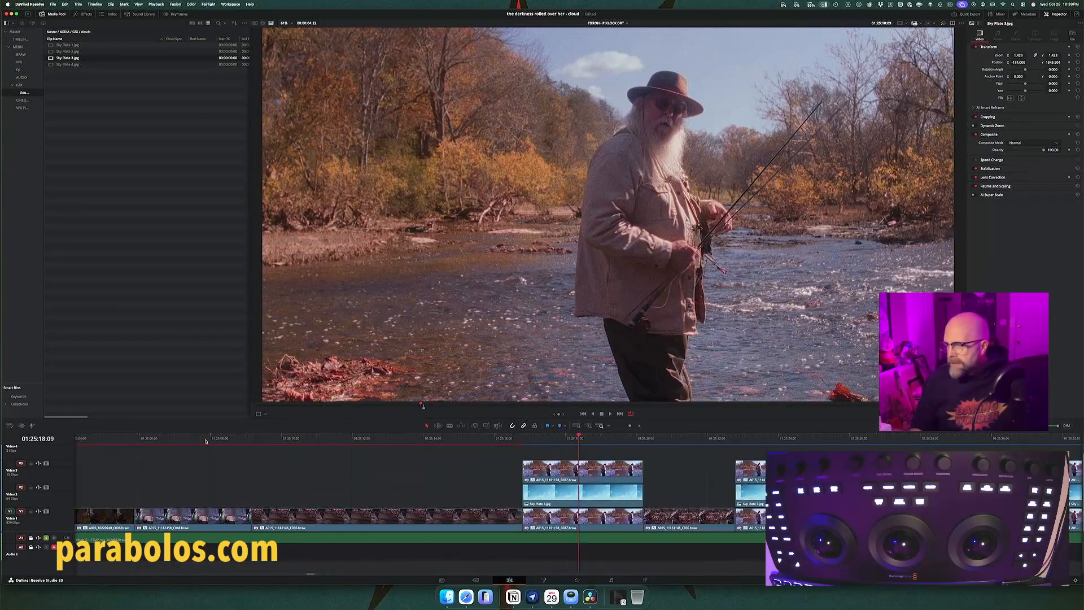
pyautogui.hscroll(3, 266, 467)
pyautogui.hscroll(3, 266, 467)
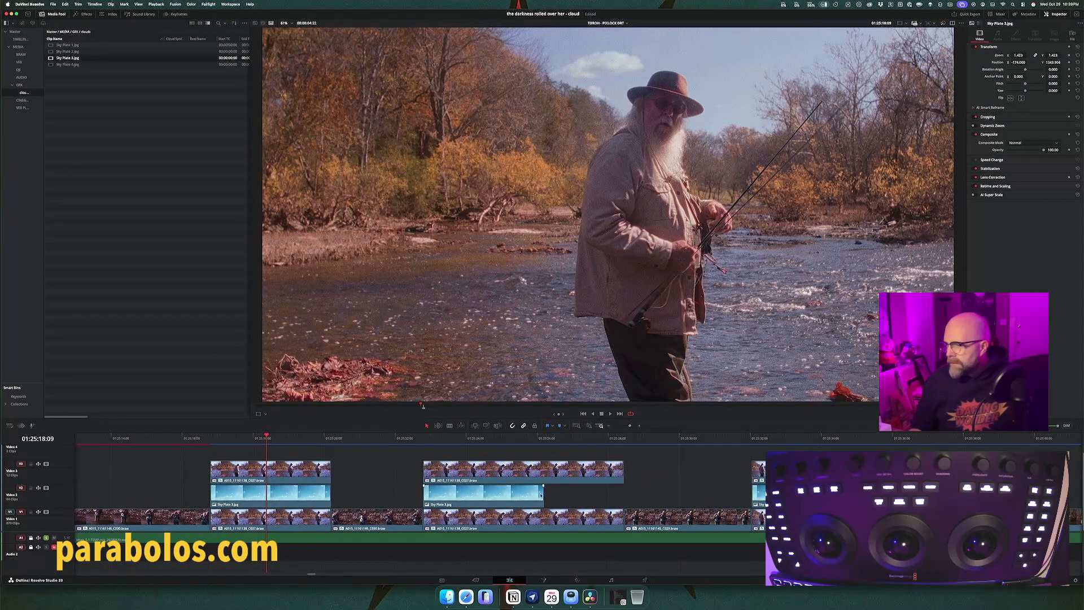
pyautogui.moveTo(540, 493); pyautogui.dragTo(623, 493)
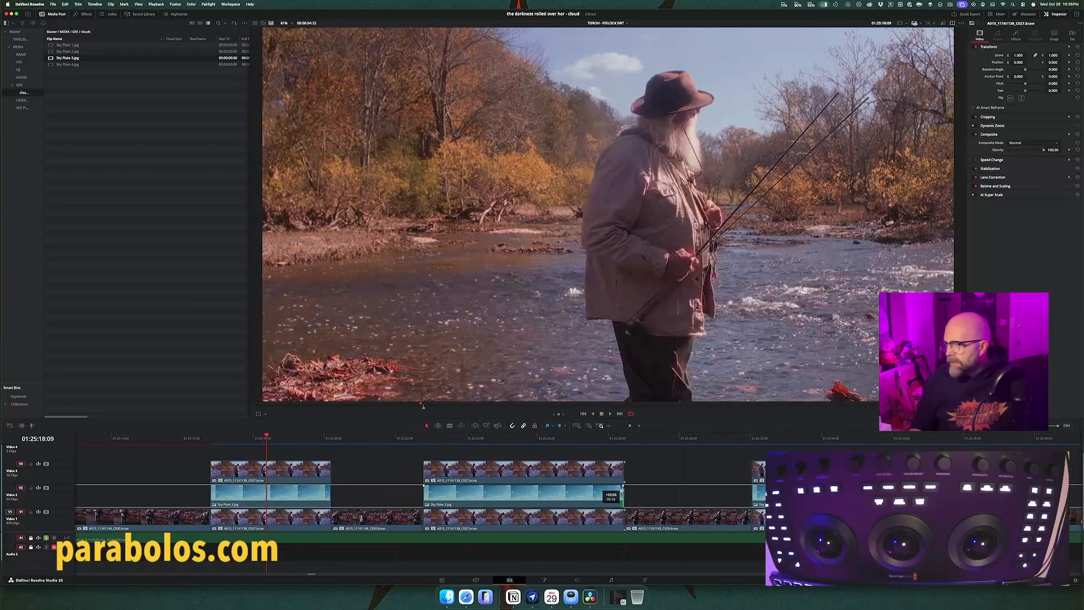
# Step: Shorten the Sky Plate 3 under the third, shortest fisherman shot to the end of the clip above it
pyautogui.hscroll(2, 671, 494)
pyautogui.hscroll(2, 671, 495)
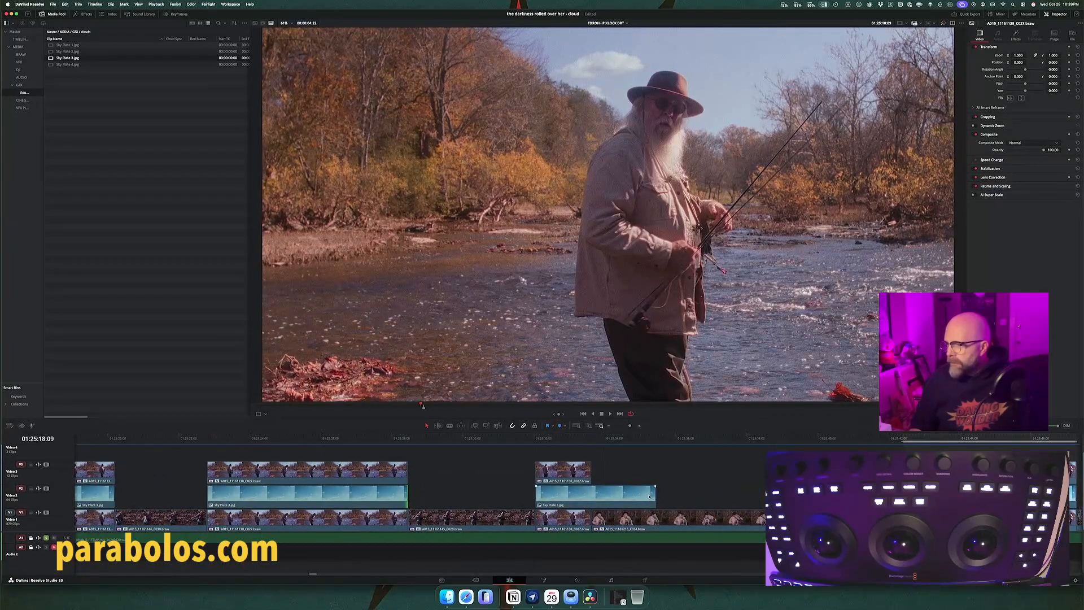
pyautogui.moveTo(653, 494); pyautogui.dragTo(592, 494)
pyautogui.hscroll(10, 647, 468)
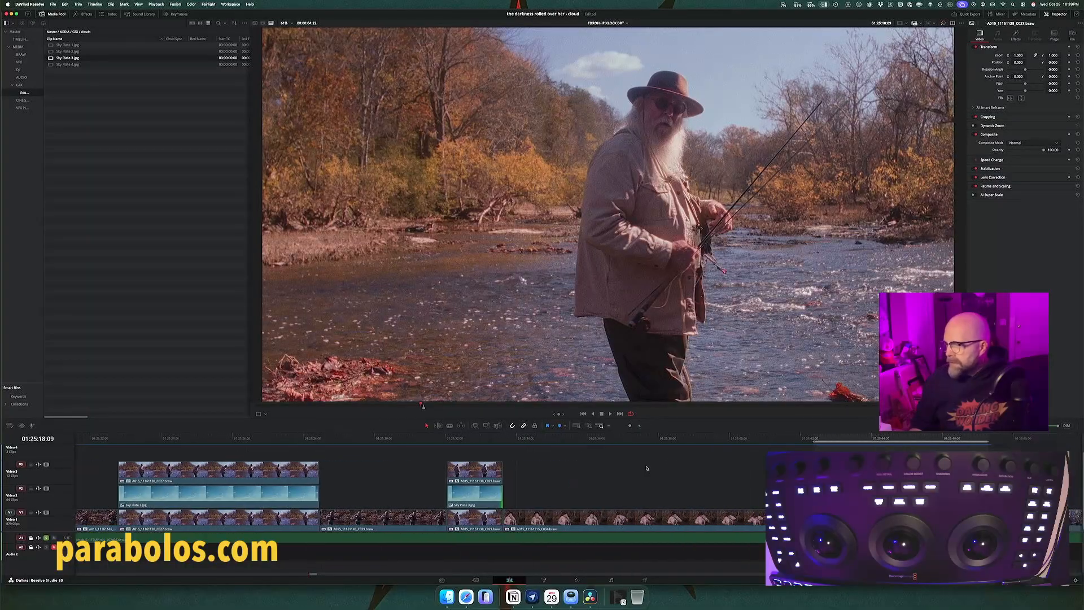
# Step: Align the start edges of the sky plates under the fourth, third and second fisherman shots with the clips above them
pyautogui.hscroll(1, 647, 468)
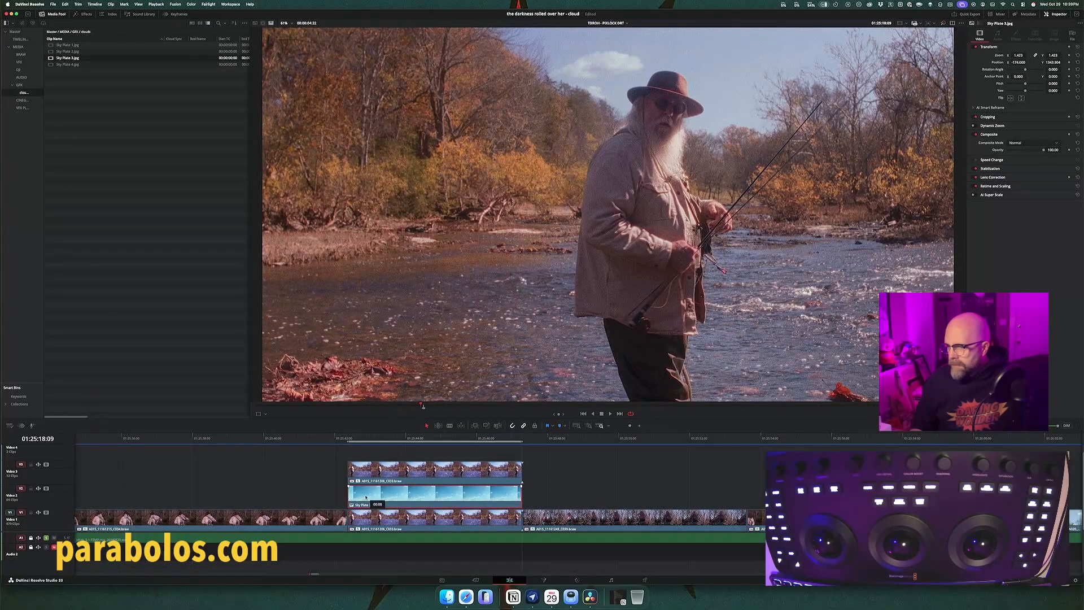
pyautogui.moveTo(363, 496); pyautogui.dragTo(364, 496)
pyautogui.moveTo(347, 495); pyautogui.dragTo(350, 495)
pyautogui.hscroll(-10, 310, 485)
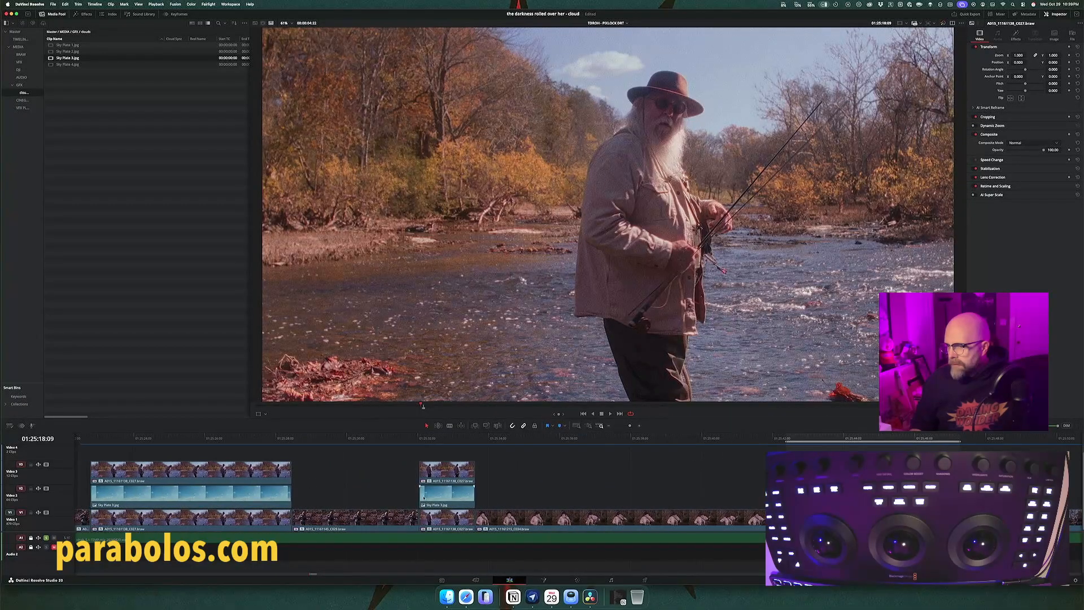
pyautogui.moveTo(421, 496); pyautogui.dragTo(420, 496)
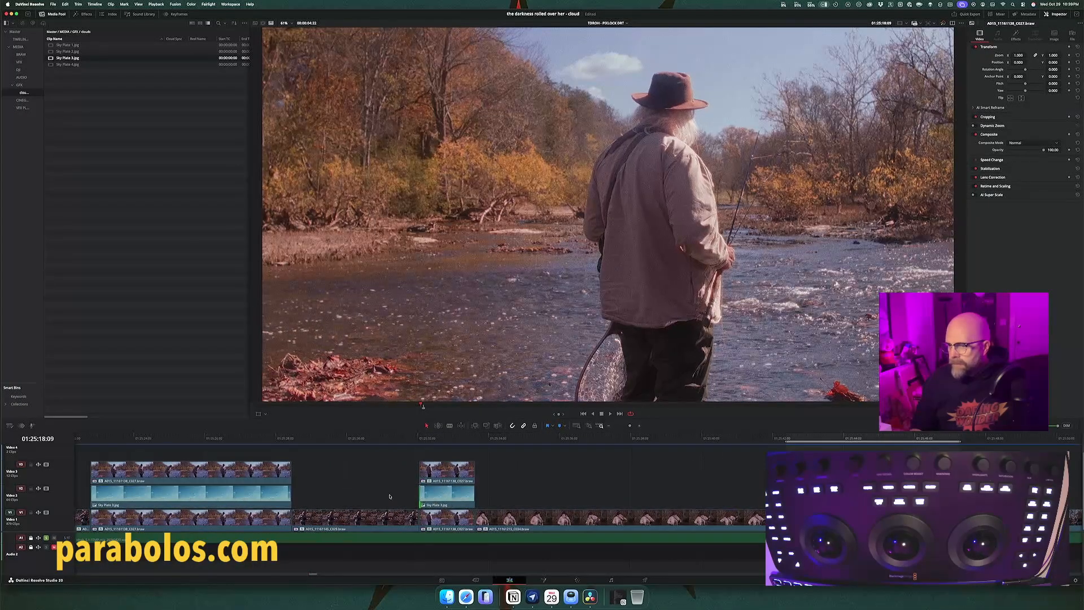
pyautogui.hscroll(-5, 339, 497)
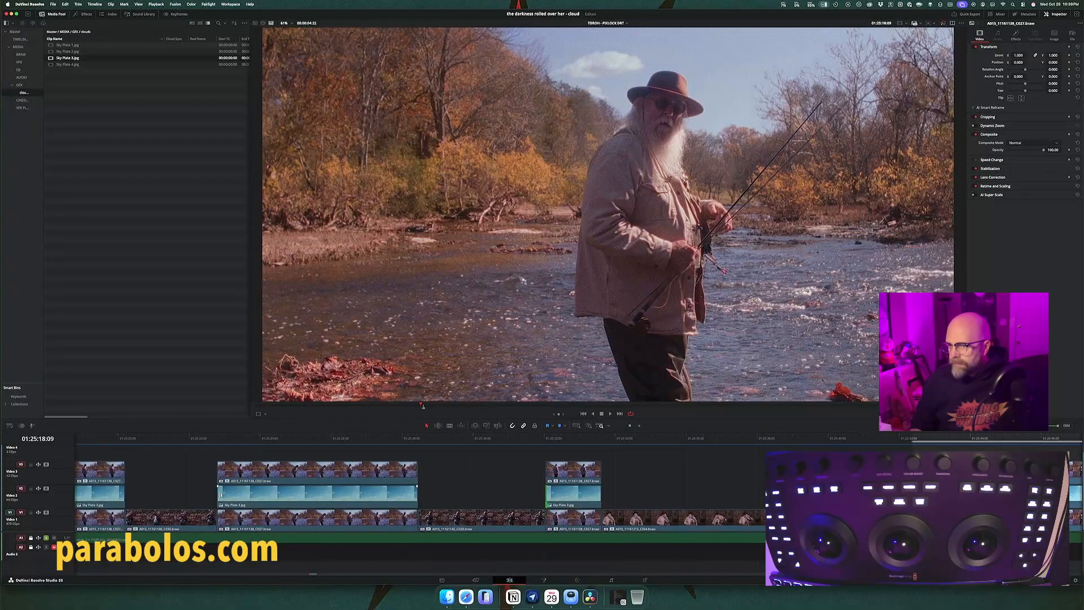
pyautogui.hscroll(-3, 203, 496)
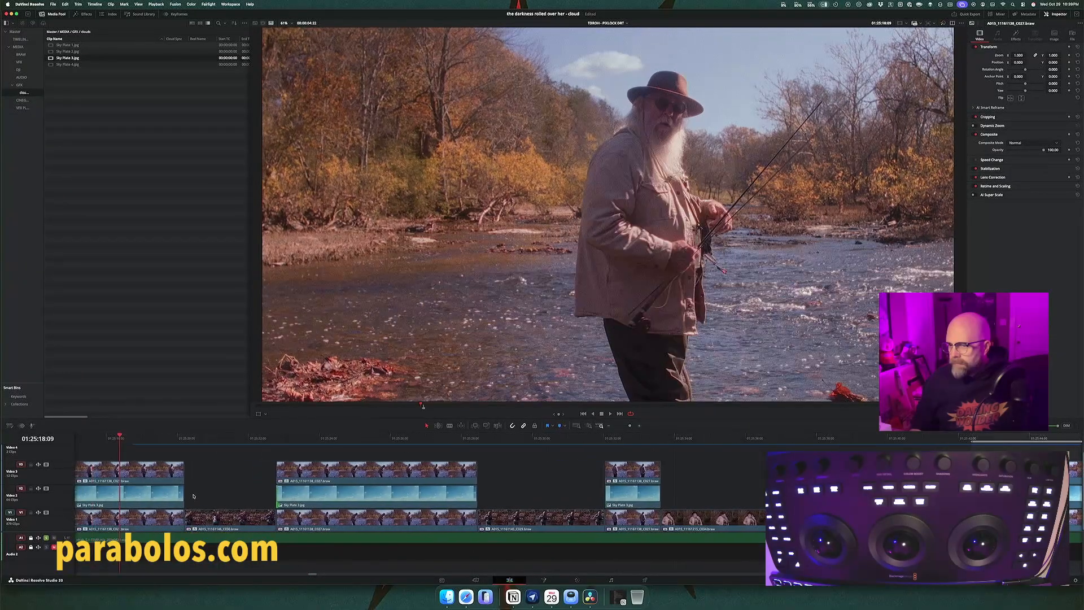
# Step: Shorten the duplicated Sky Plate 3 under the fifth fisherman shot to the end of the clip above it
pyautogui.hscroll(-3, 203, 495)
pyautogui.hscroll(2, 247, 492)
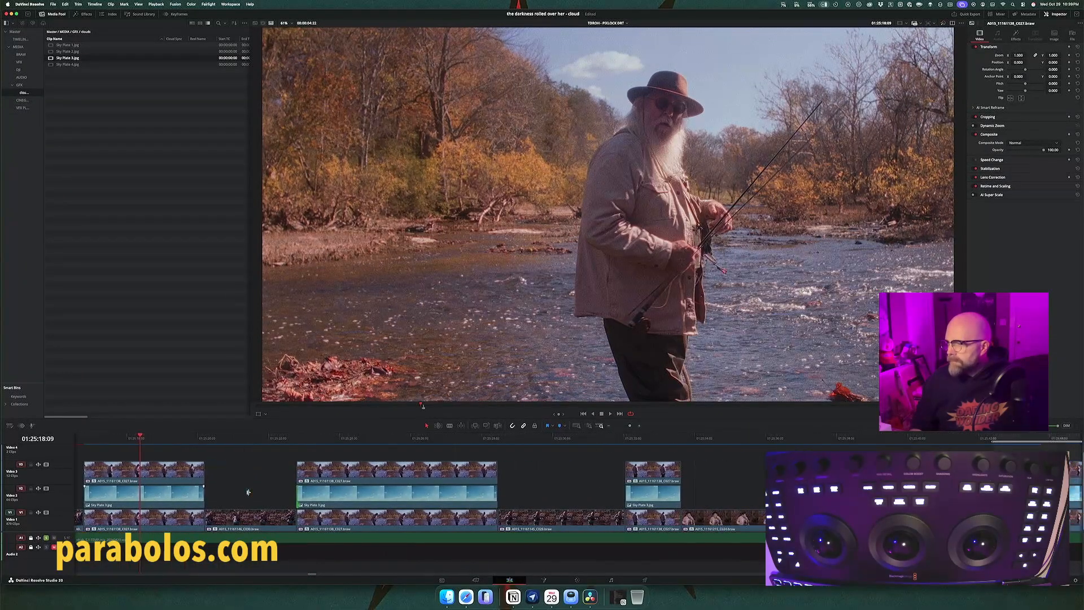
pyautogui.hscroll(20, 248, 492)
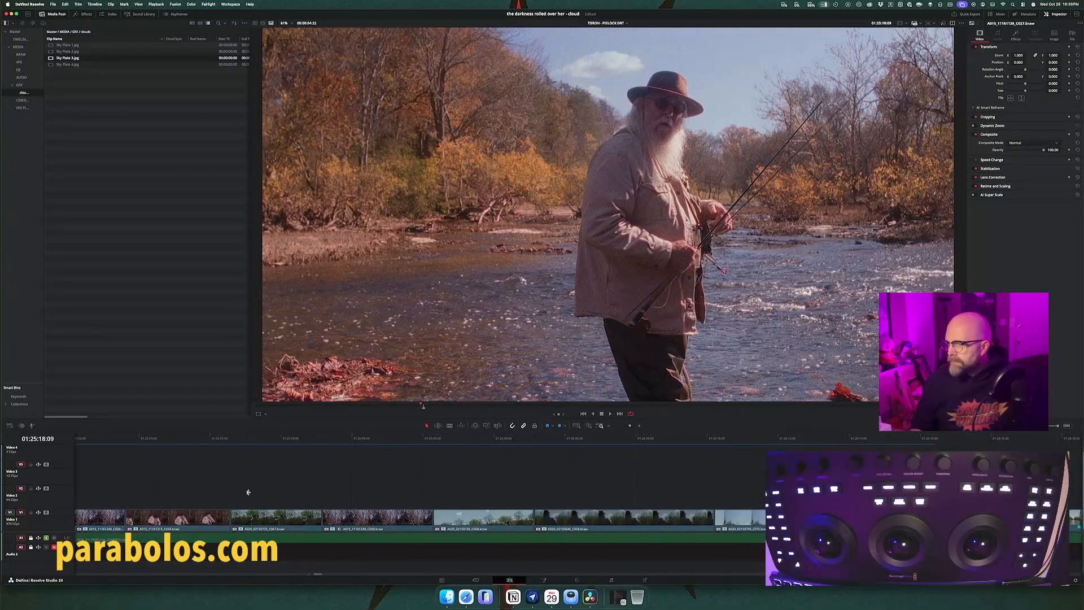
pyautogui.hscroll(-15, 248, 492)
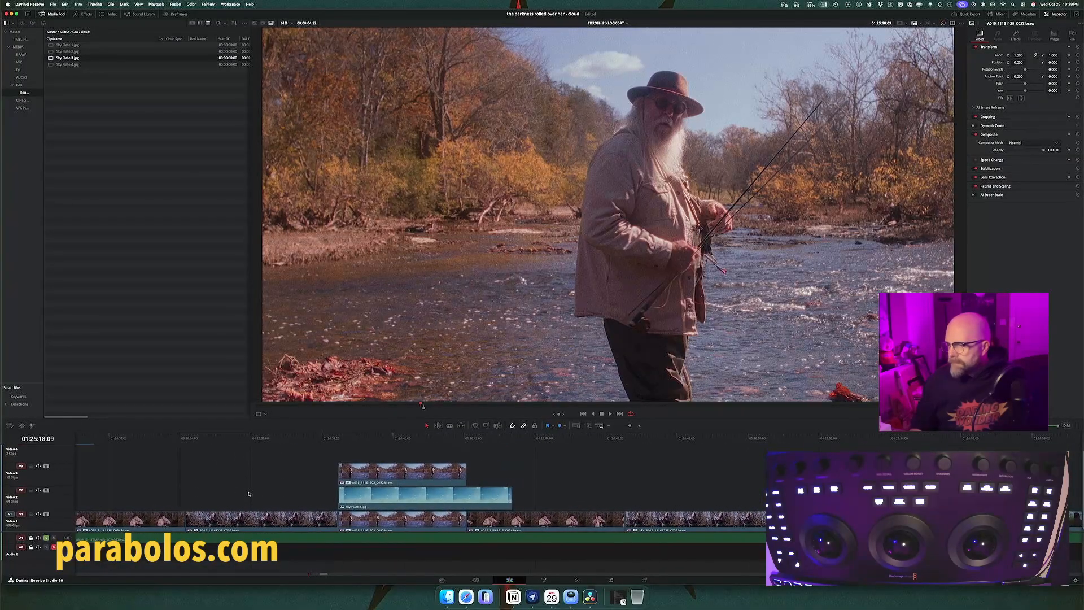
pyautogui.click(355, 495)
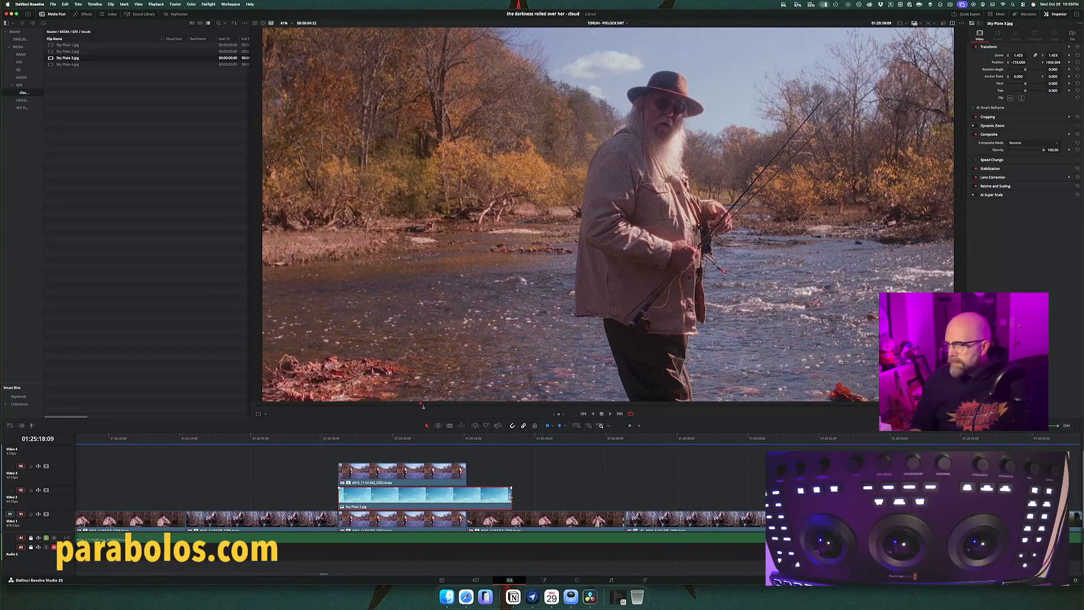
pyautogui.moveTo(510, 497); pyautogui.dragTo(466, 497)
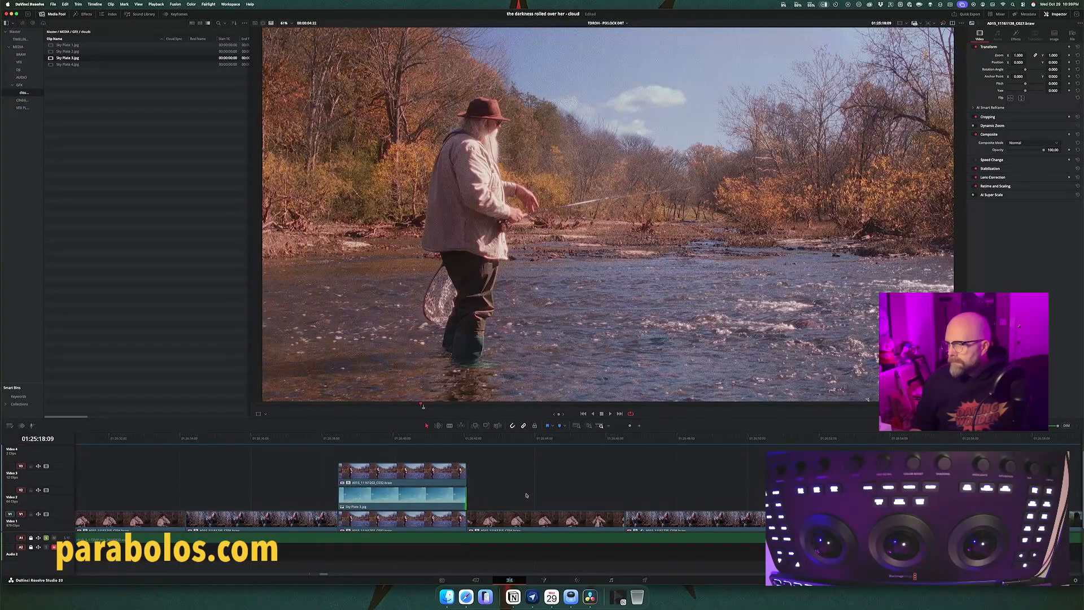
# Step: Extend the duplicated Sky Plate 3 under the sixth, last fisherman shot to the end of the clip above it
pyautogui.hscroll(20, 539, 494)
pyautogui.hscroll(3, 539, 495)
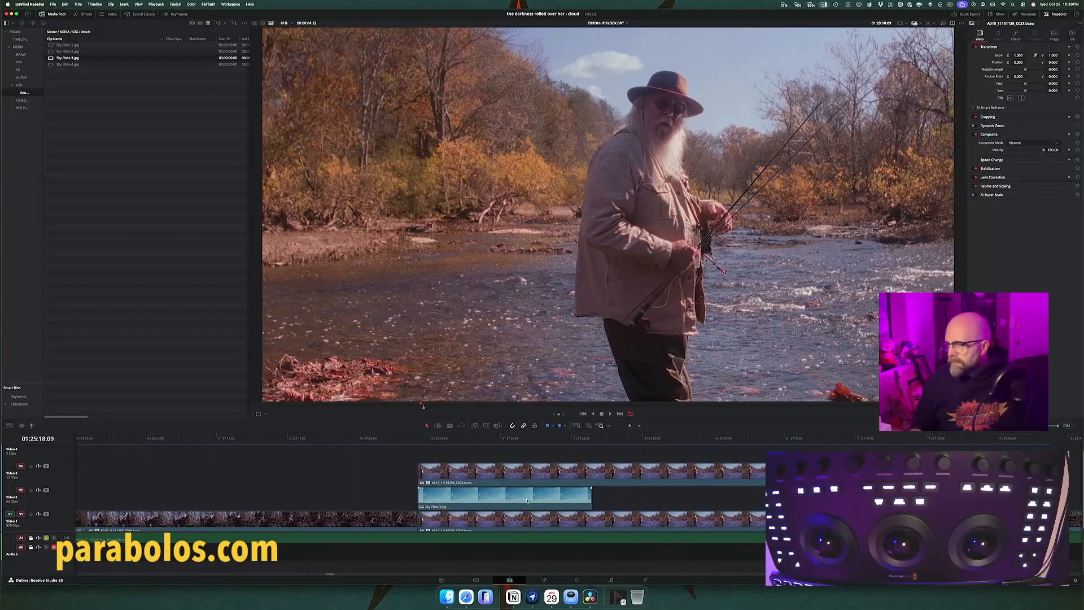
pyautogui.click(529, 500)
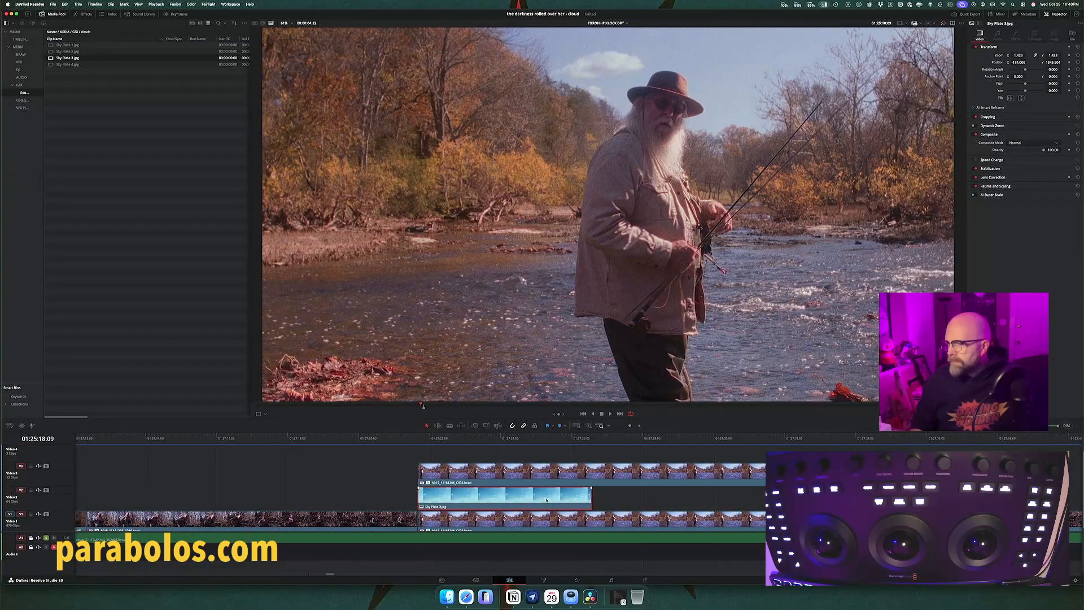
pyautogui.moveTo(590, 497); pyautogui.dragTo(757, 496)
# Step: Mark the range of the sixth fisherman shot, play it, and scrub through it to check the clouds against the moving rod
pyautogui.click(531, 441)
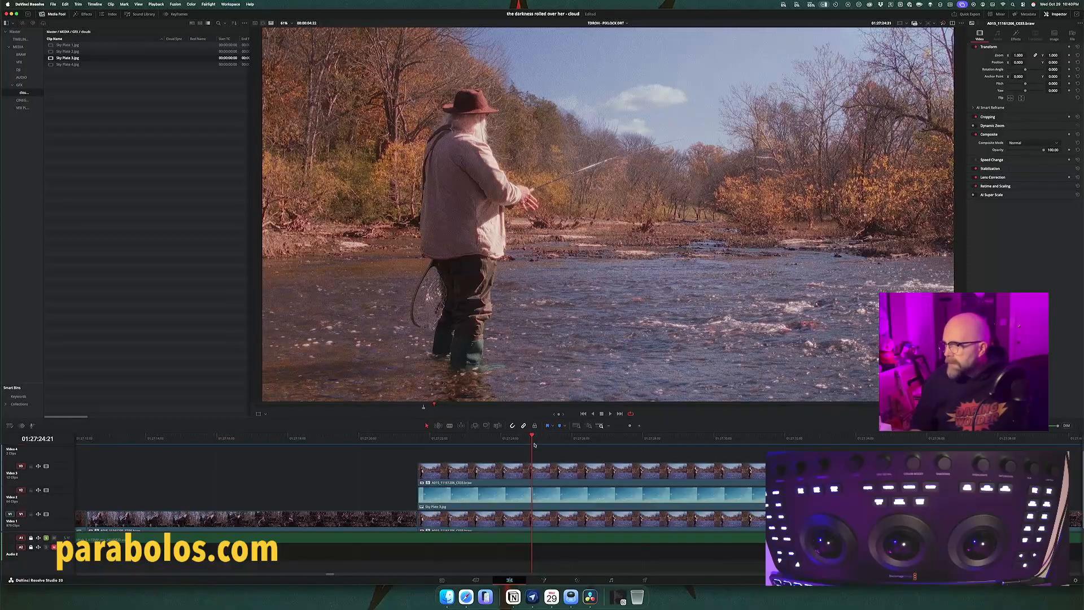
pyautogui.press('x')
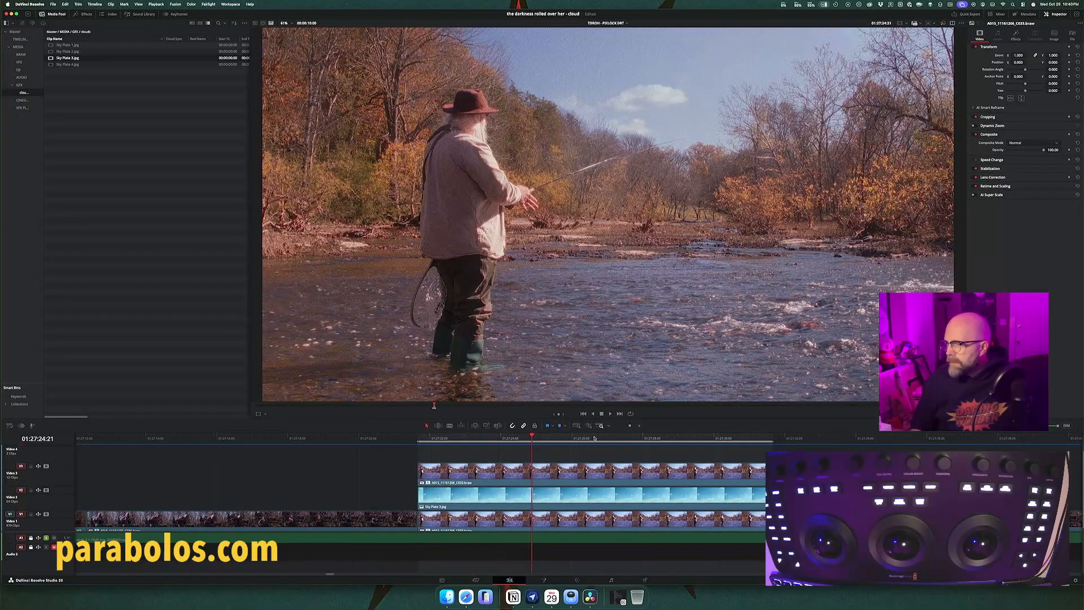
pyautogui.press('space')
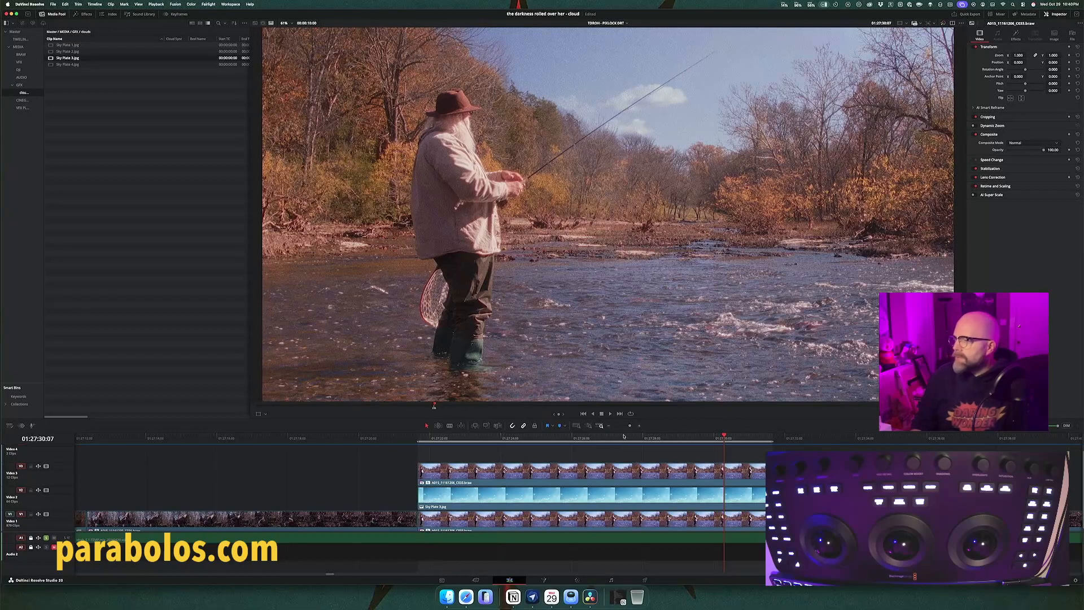
pyautogui.click(540, 440)
pyautogui.moveTo(540, 441); pyautogui.dragTo(747, 440)
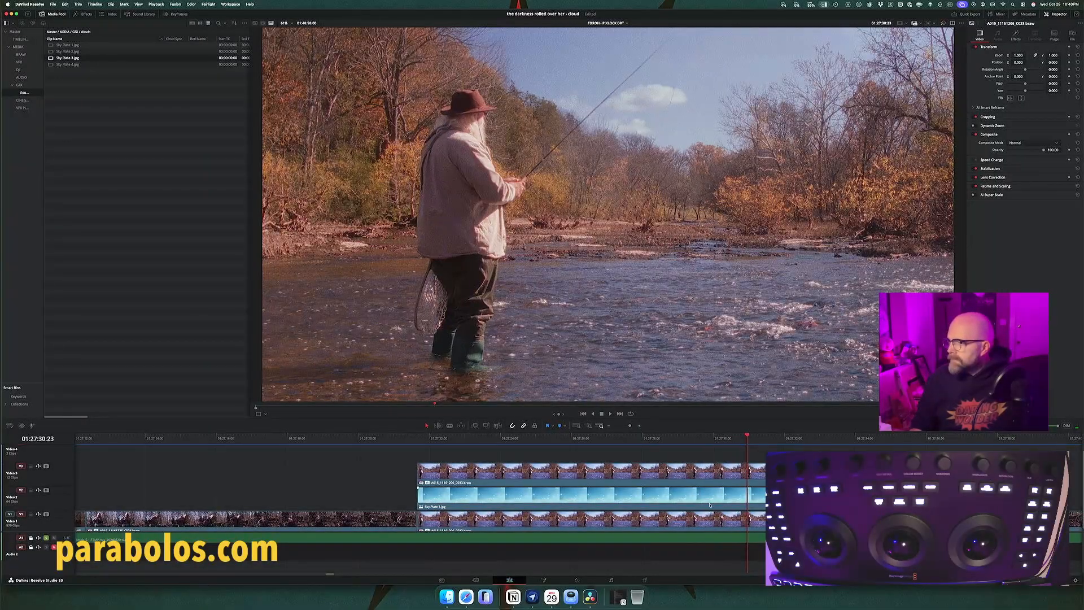
# Step: Scan the timeline beyond the sixth fisherman shot for further shots that need a sky plate
pyautogui.hscroll(10, 717, 498)
pyautogui.hscroll(20, 710, 505)
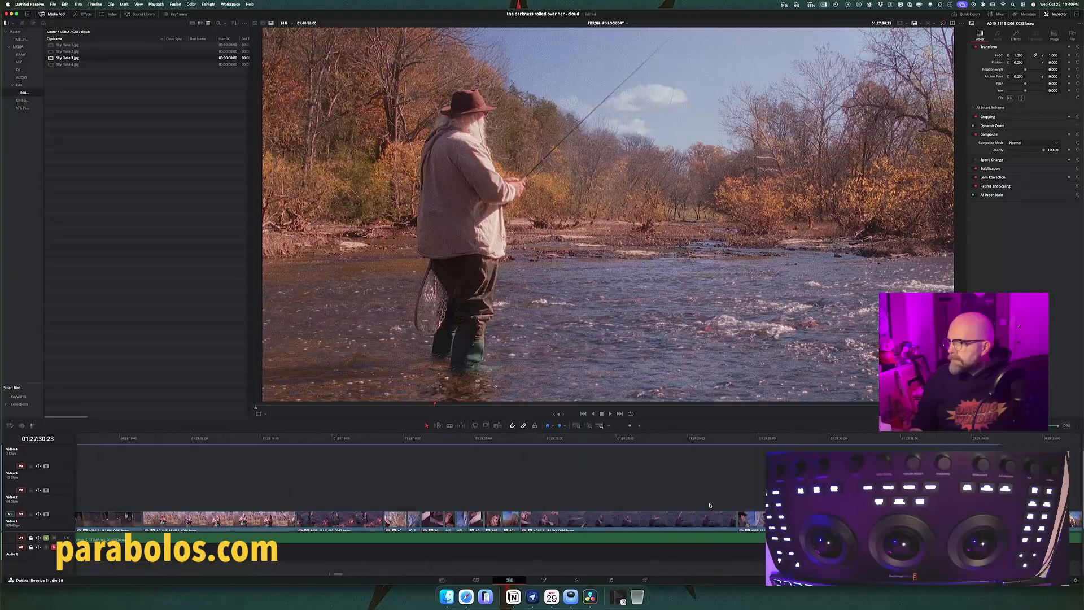
pyautogui.hscroll(5, 709, 505)
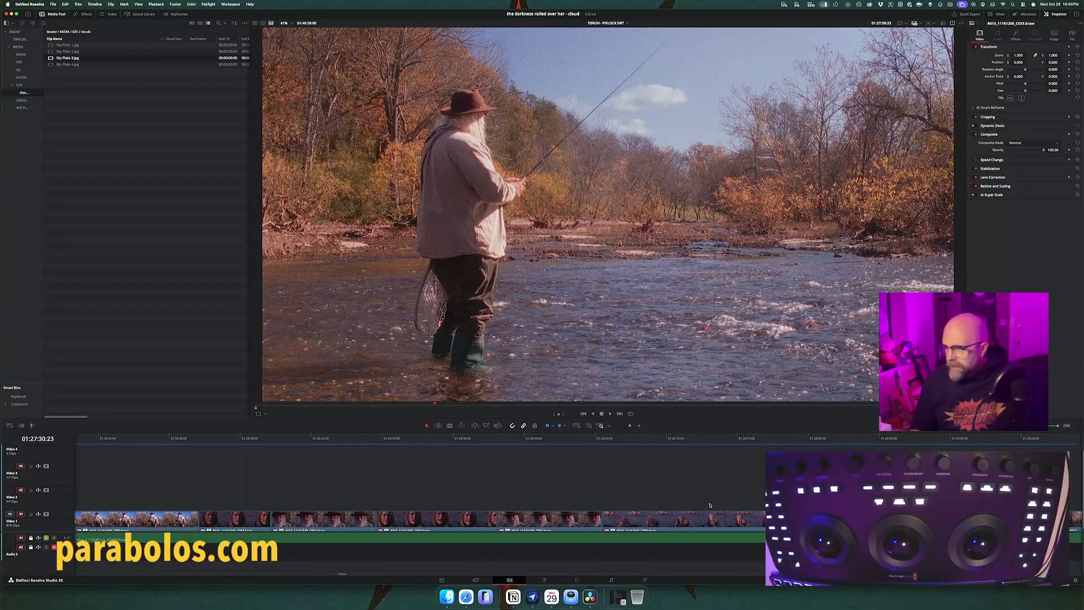
pyautogui.hotkey('shift', 'z')
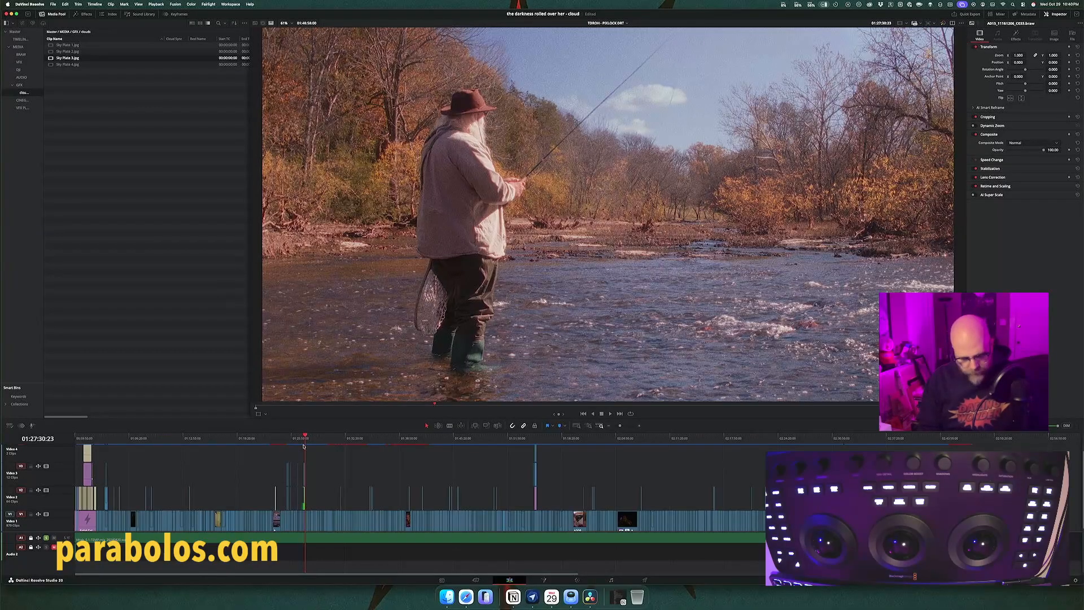
pyautogui.hotkey('shift', 'z')
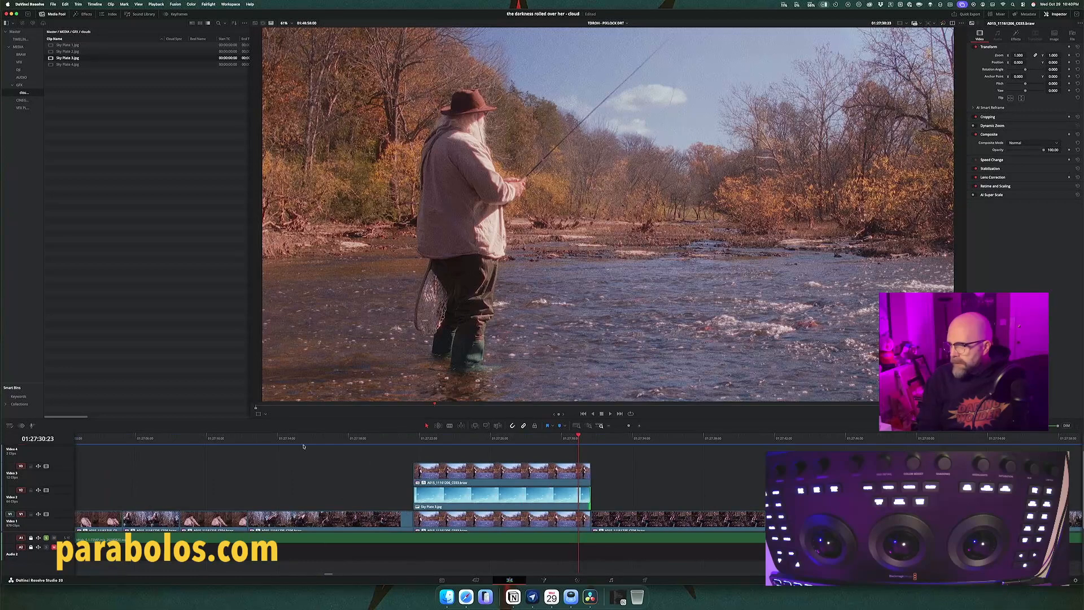
# Step: Play through the edit from just before the first fisherman shot past the sixth, skipping between cloud shots, and save the project
pyautogui.press('super+minus')
pyautogui.press('super+minus')
pyautogui.press('super+minus')
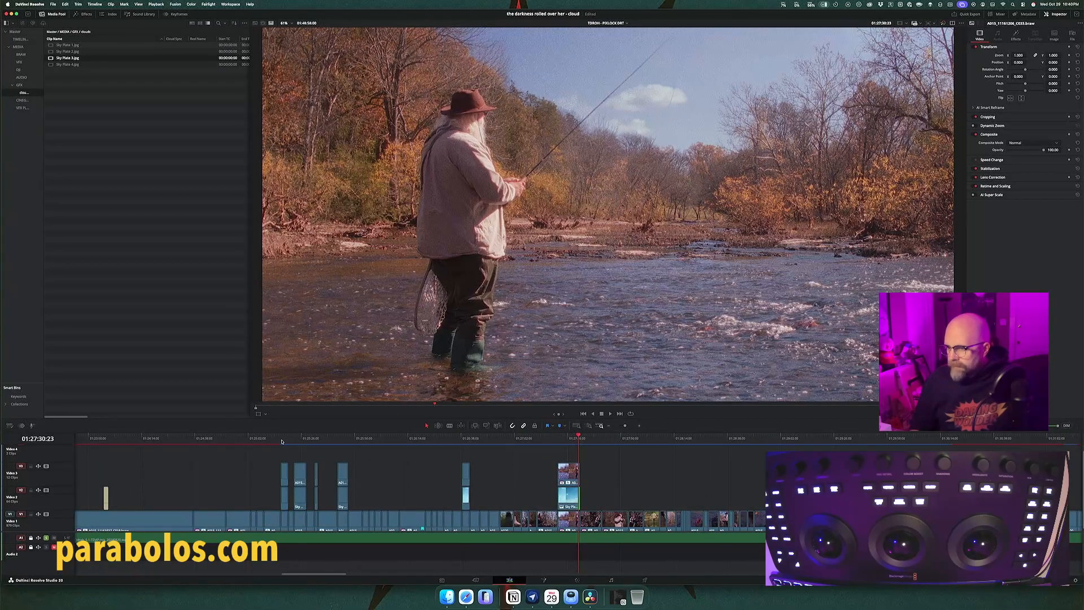
pyautogui.click(280, 439)
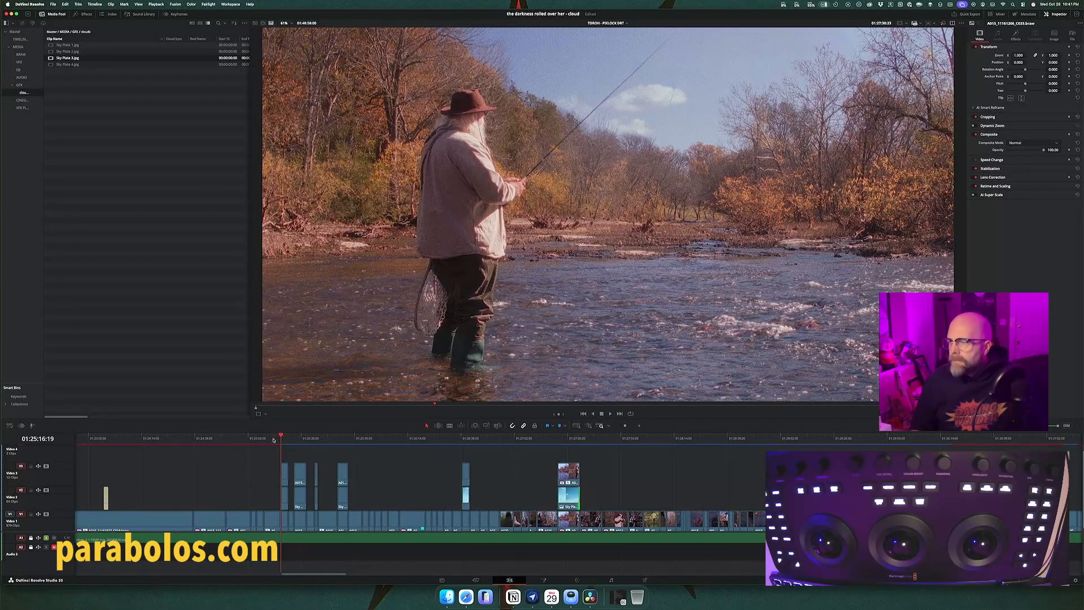
pyautogui.click(274, 439)
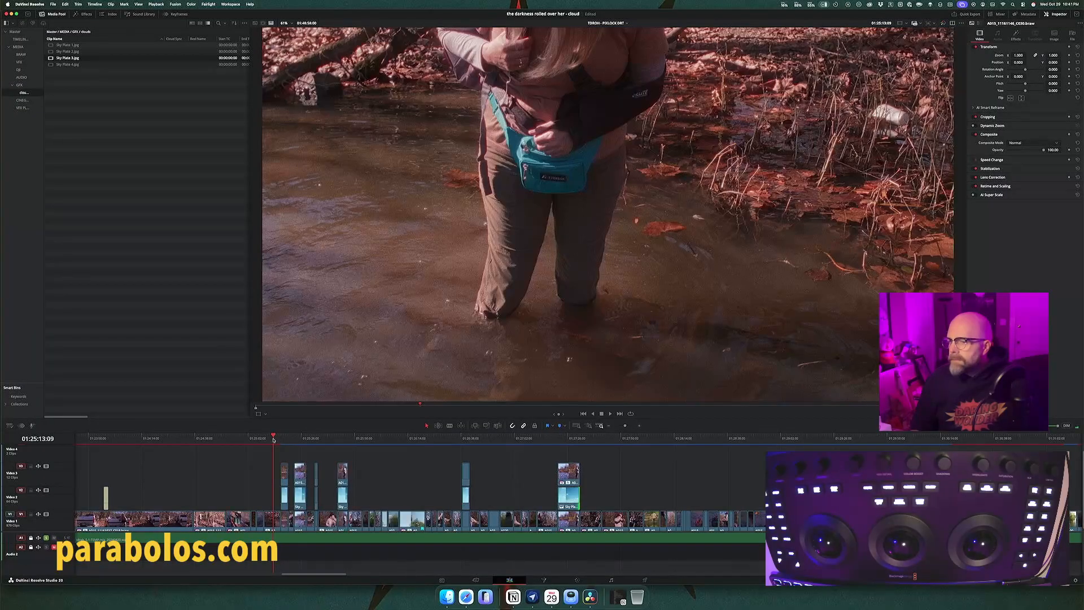
pyautogui.press('space')
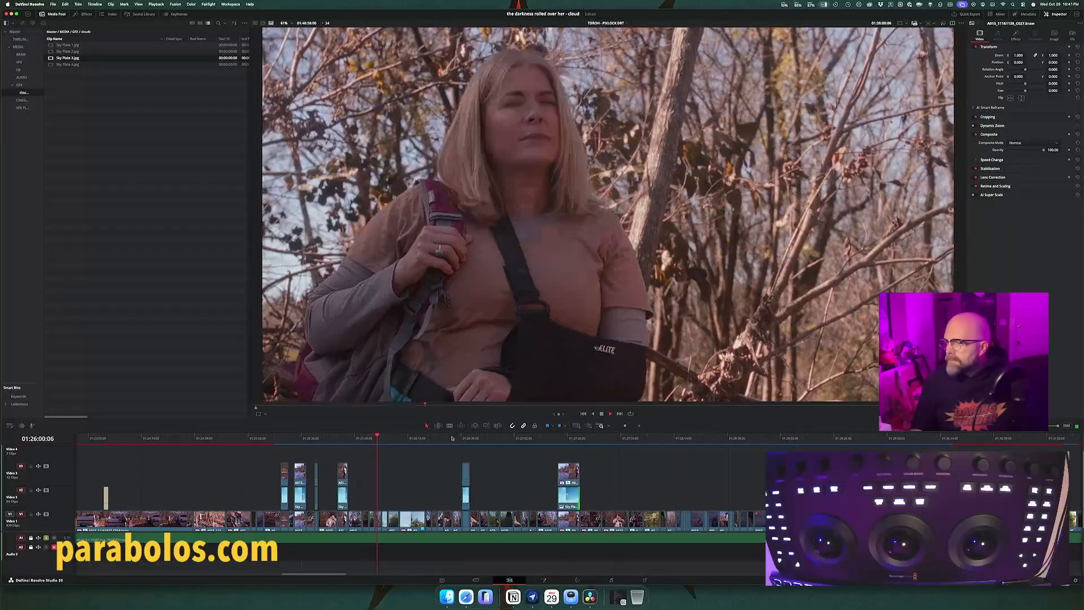
pyautogui.click(451, 438)
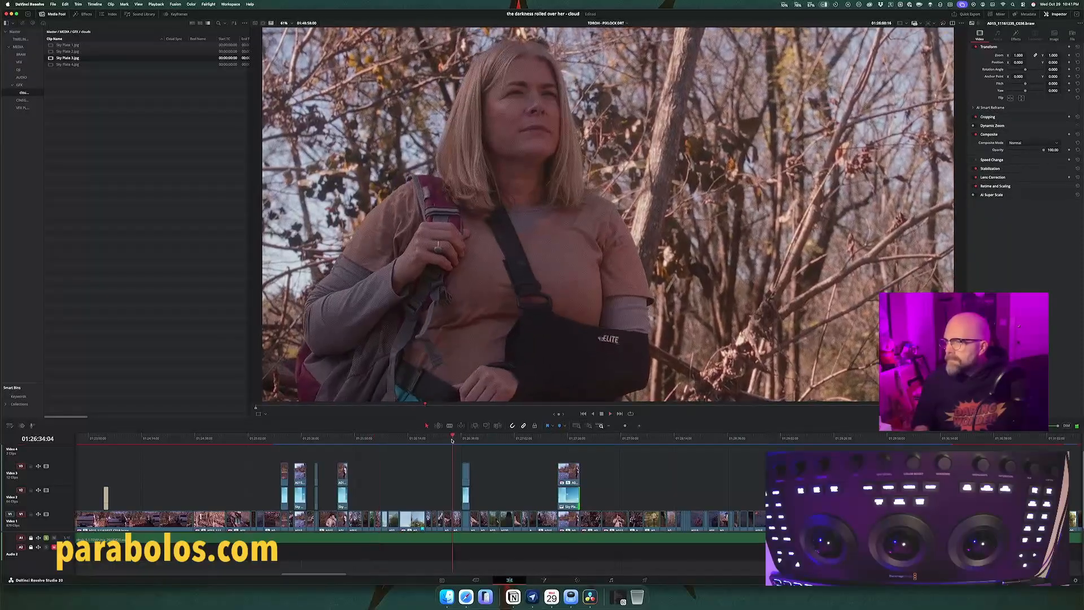
pyautogui.press('space')
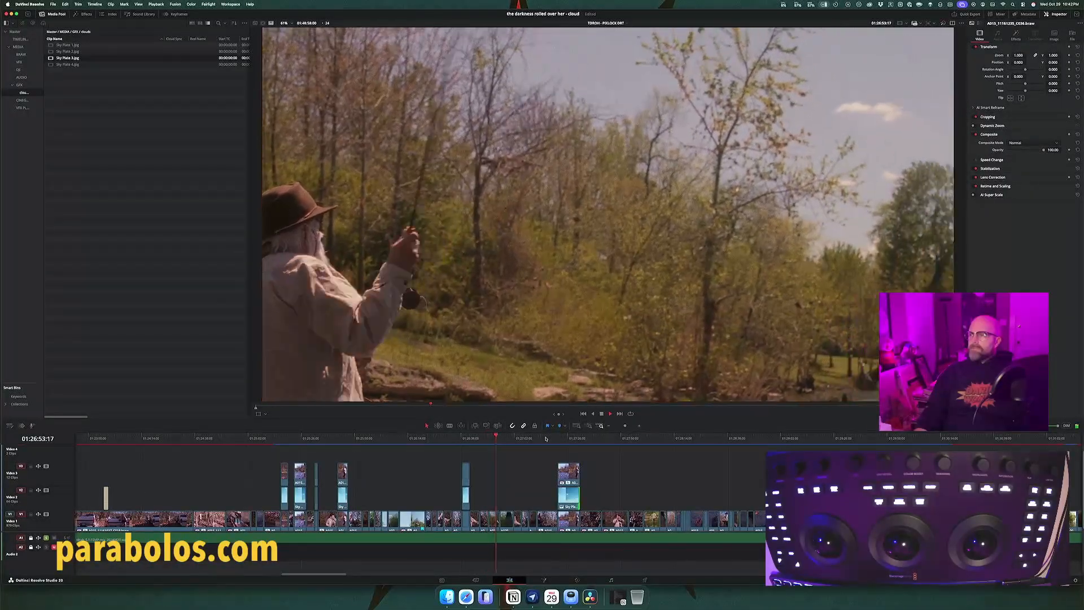
pyautogui.click(545, 438)
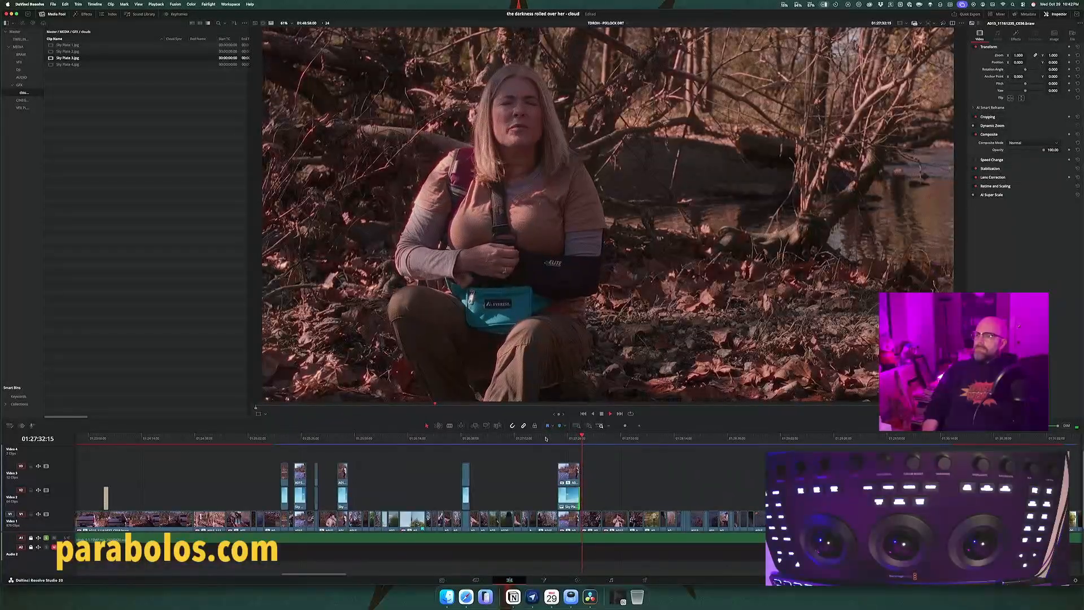
pyautogui.press('space')
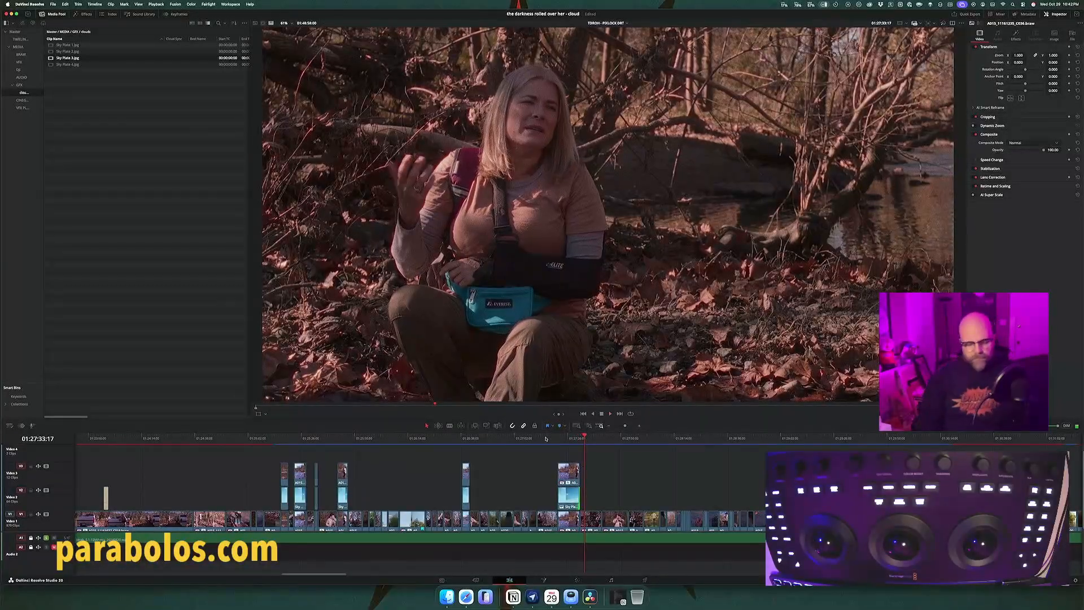
pyautogui.press('super+s')
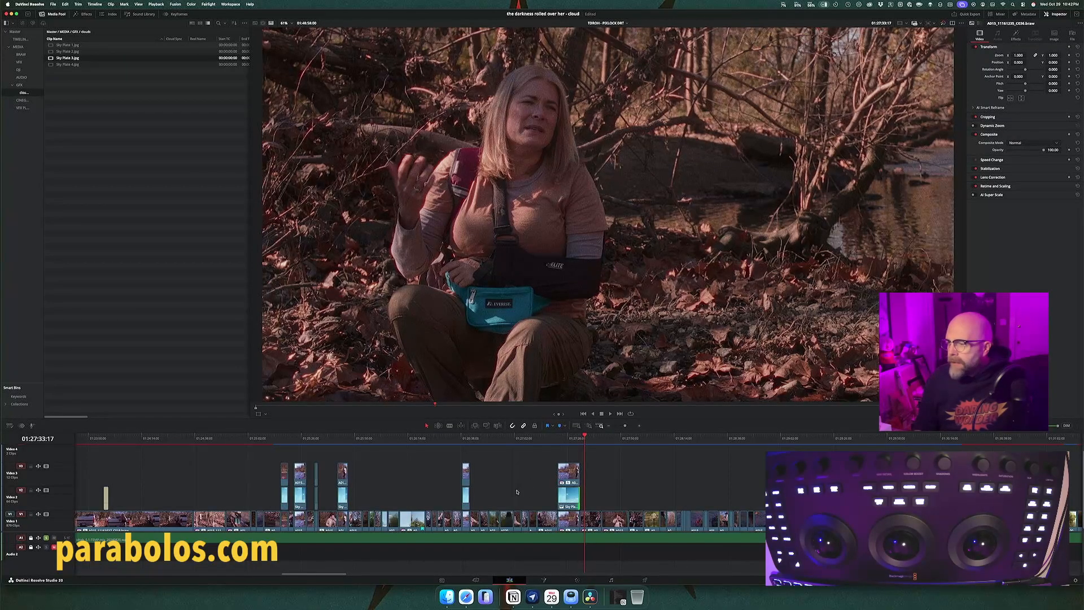
# Step: Compare the sixth fisherman shot with and without clouds by repeatedly disabling and re-enabling its Sky Plate 3
pyautogui.click(565, 440)
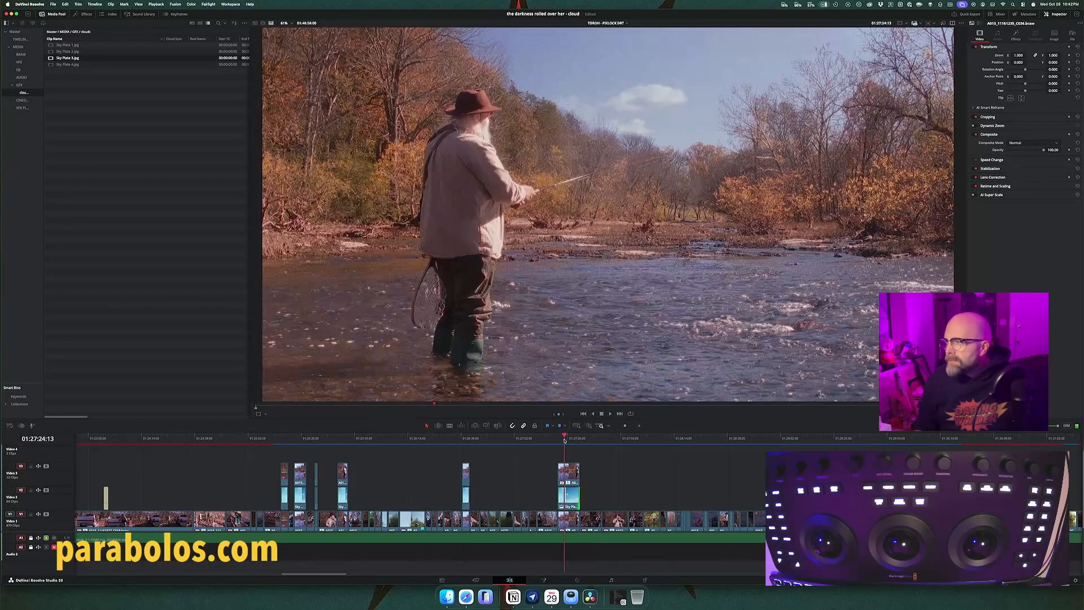
pyautogui.moveTo(565, 440); pyautogui.dragTo(566, 439)
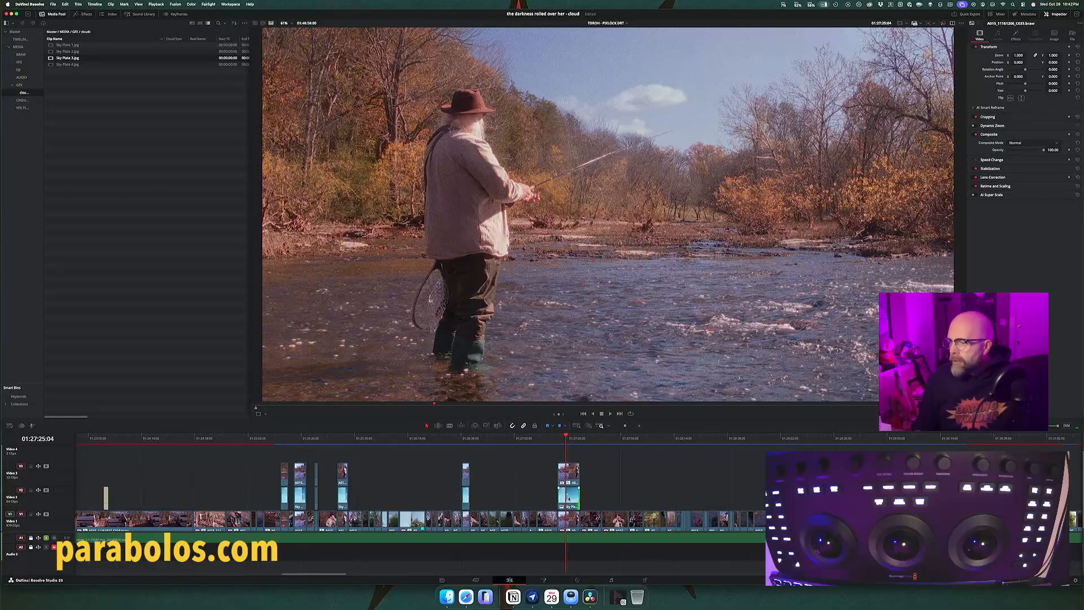
pyautogui.click(568, 499)
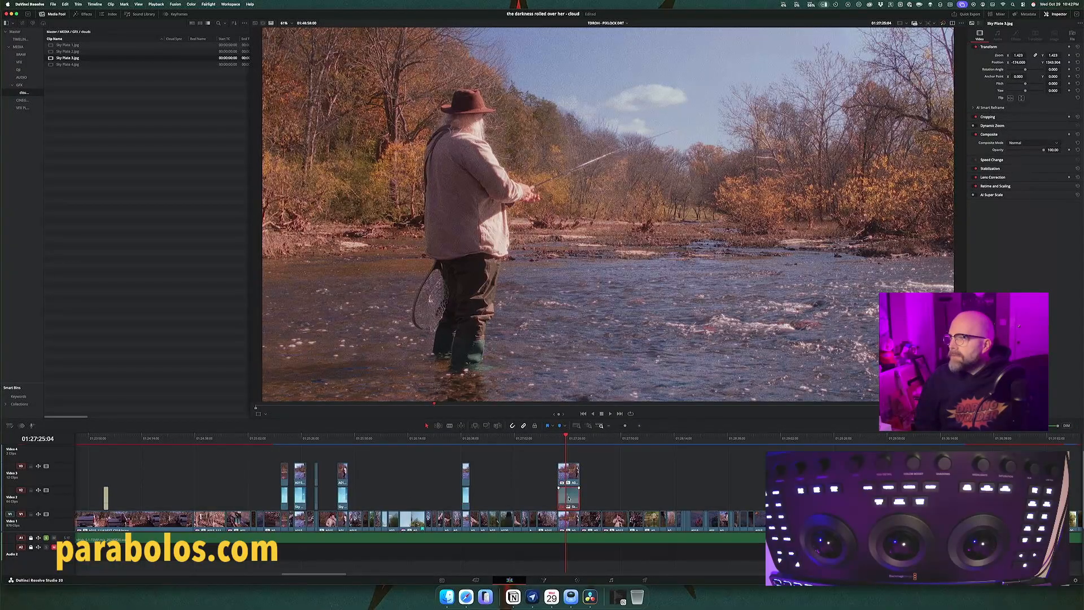
pyautogui.press('d')
pyautogui.press('d')
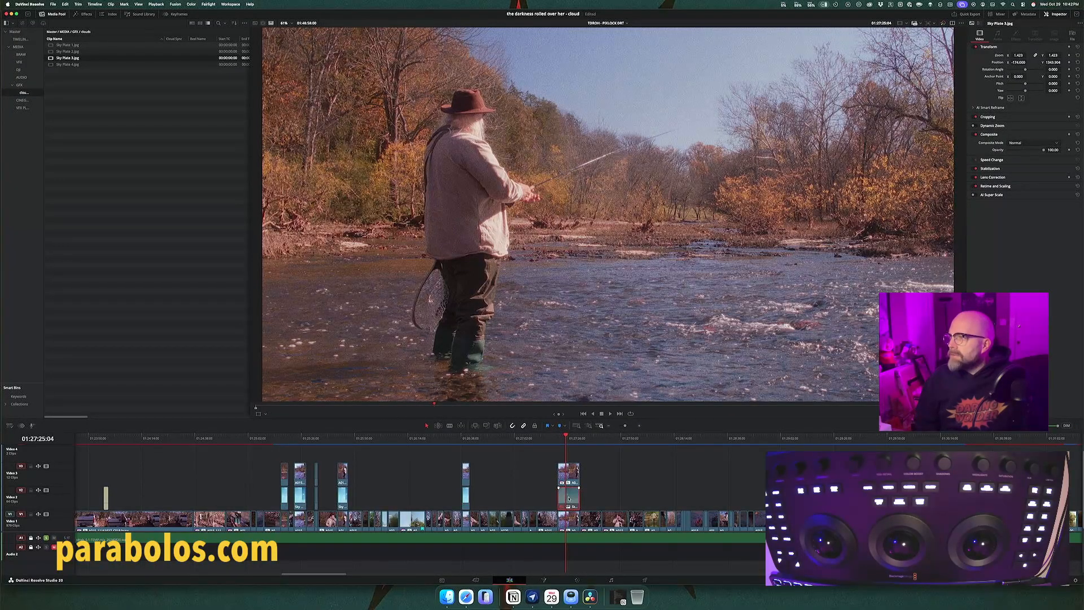
pyautogui.press('d')
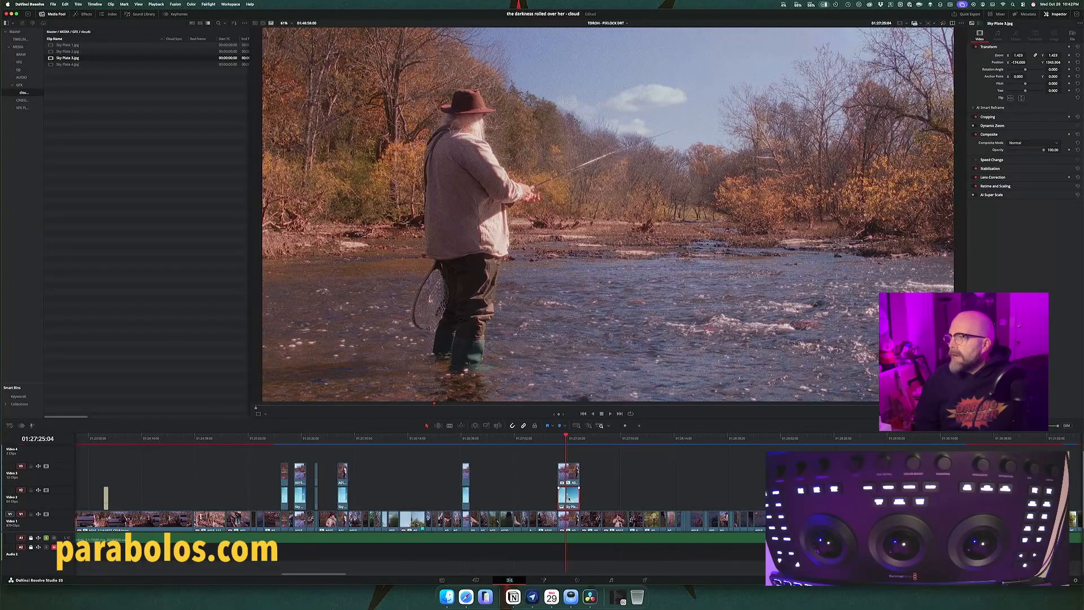
pyautogui.press('d')
pyautogui.press('d')
pyautogui.press('d')
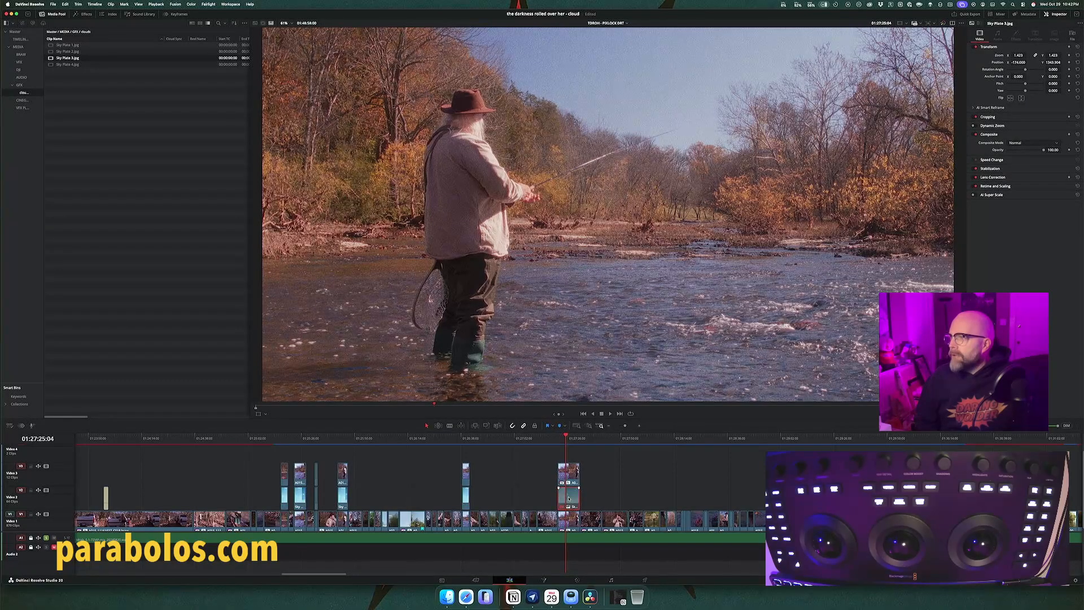
pyautogui.press('d')
pyautogui.press('d')
pyautogui.press('d')
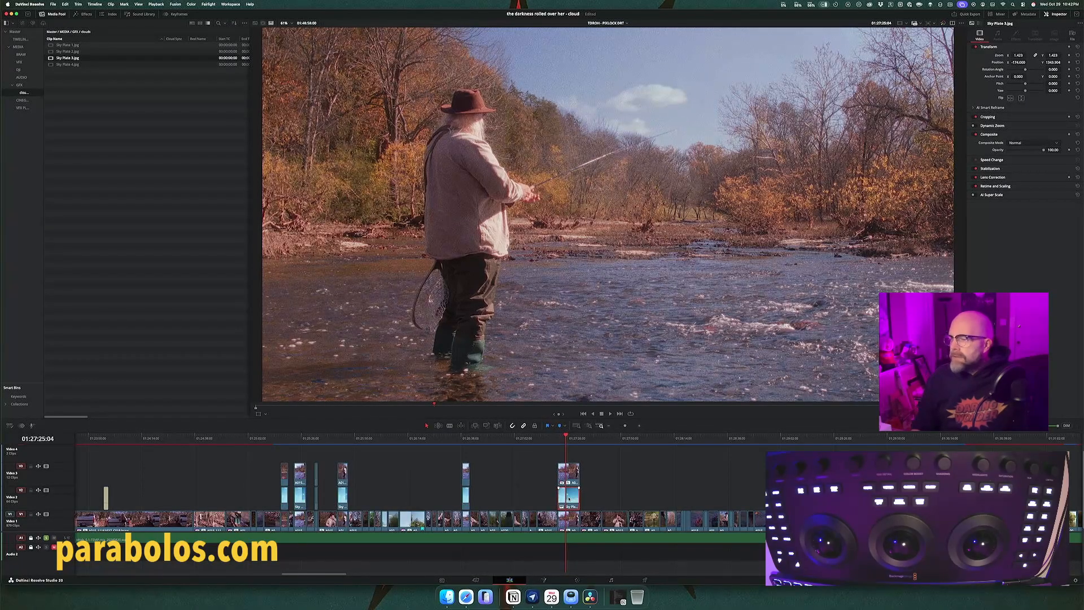
# Step: Compare the fourth fisherman shot with and without clouds by repeatedly disabling and re-enabling its Sky Plate 3
pyautogui.click(342, 439)
pyautogui.press('d')
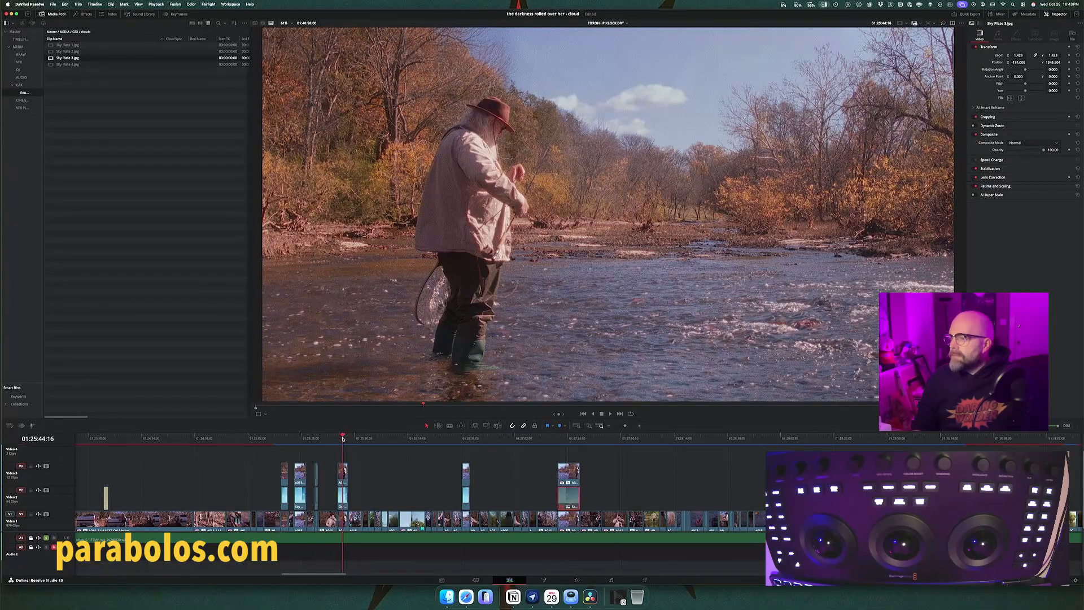
pyautogui.press('d')
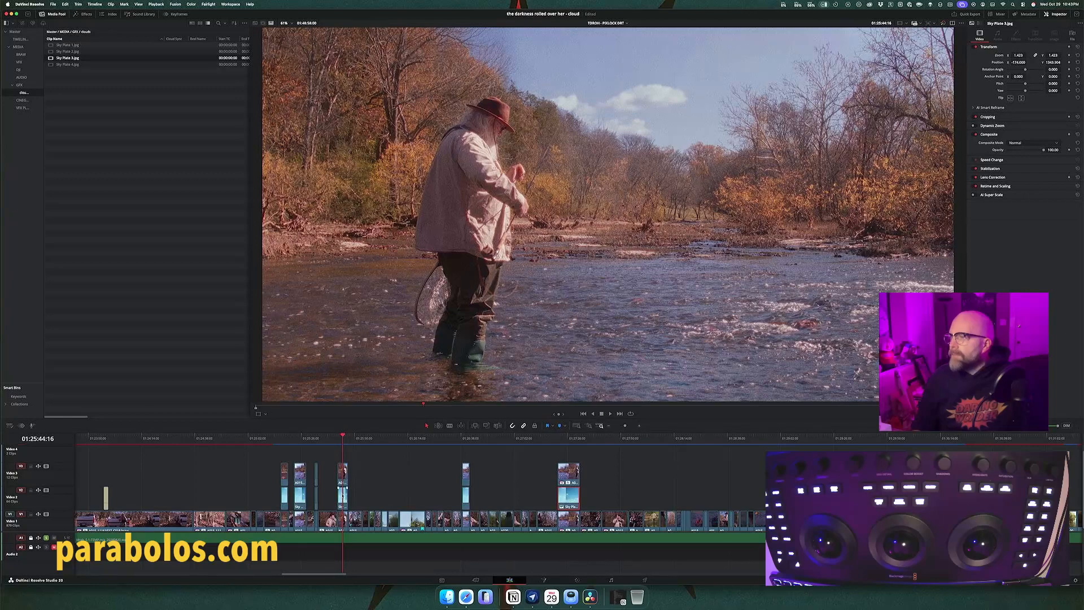
pyautogui.press('d')
pyautogui.press('d')
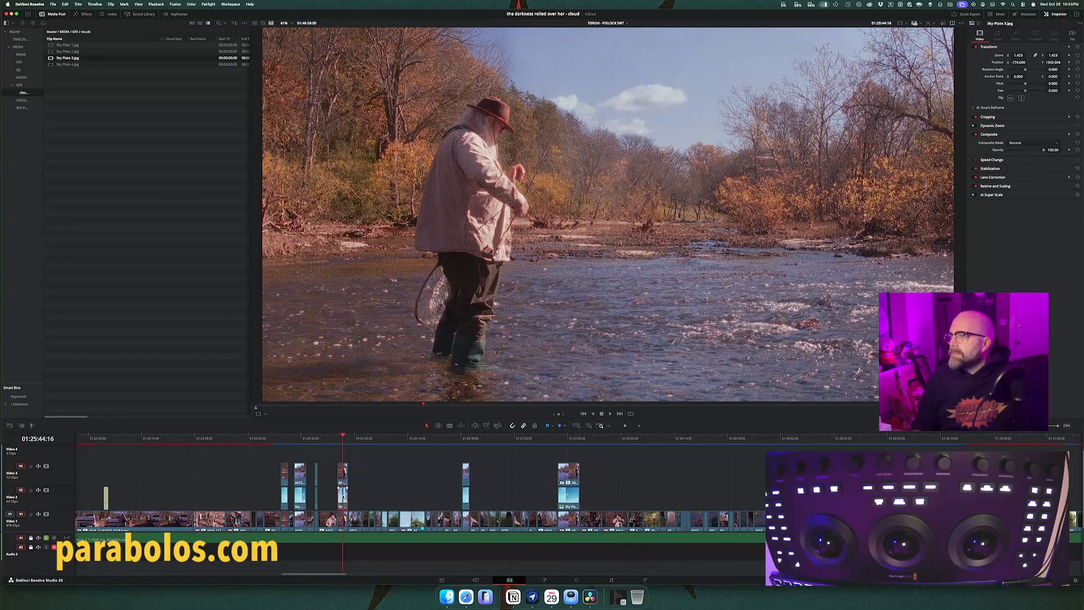
pyautogui.press('d')
pyautogui.press('d')
pyautogui.press('d')
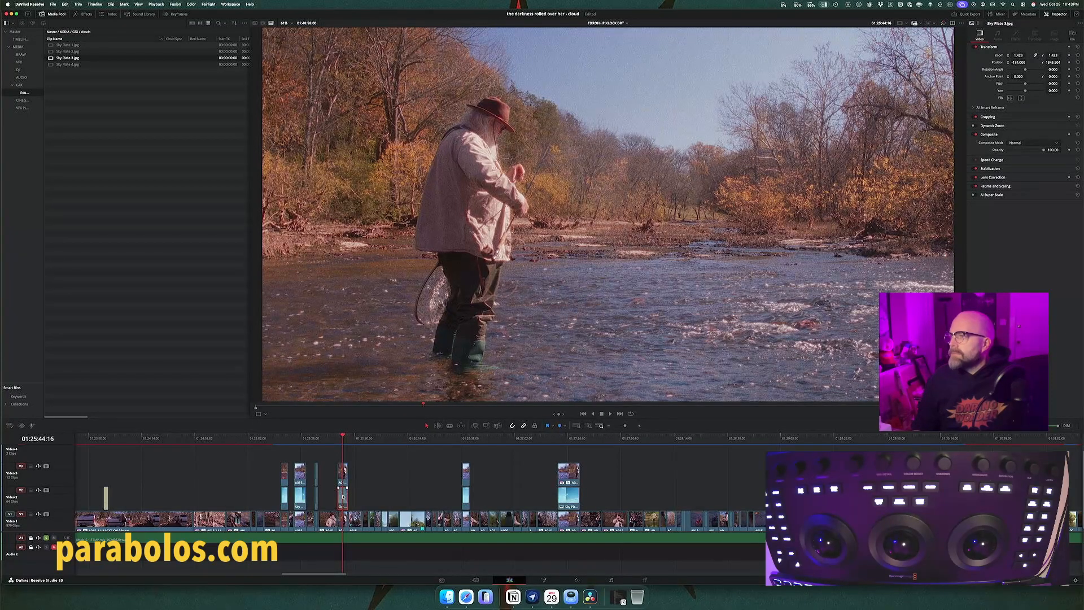
pyautogui.press('d')
pyautogui.press('d')
pyautogui.press('d')
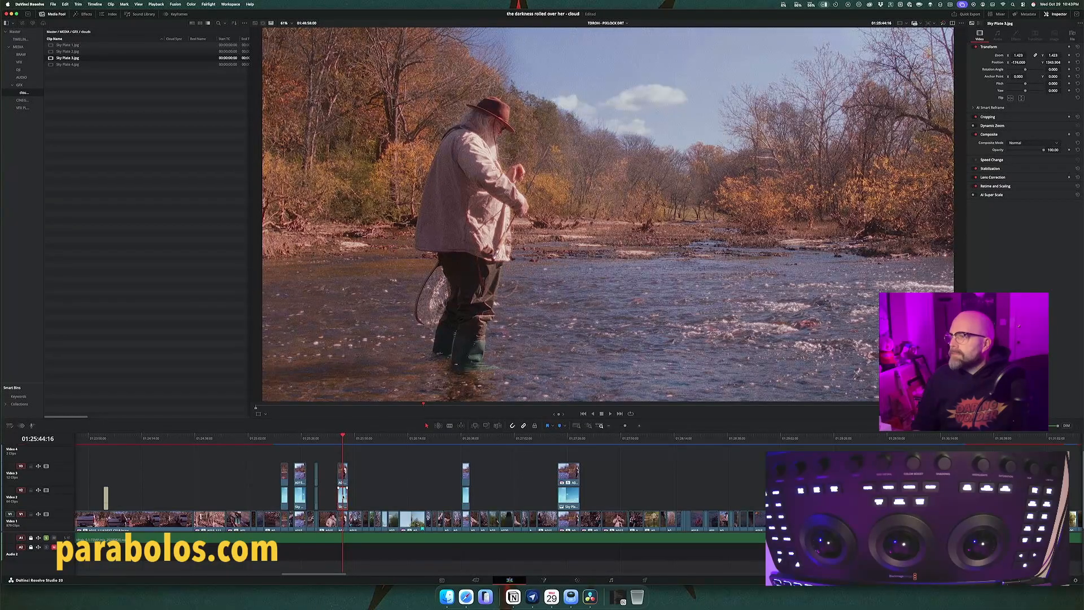
# Step: Review the clouds in the fifth and sixth fisherman shots, switching the sixth shot's Sky Plate 3 off and on again
pyautogui.click(465, 440)
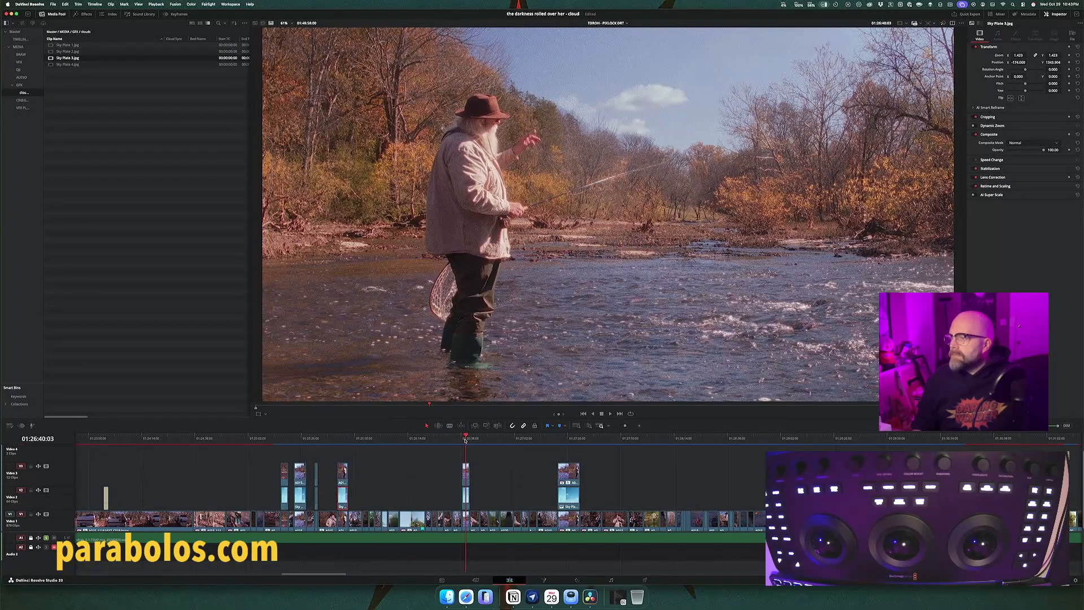
pyautogui.click(563, 439)
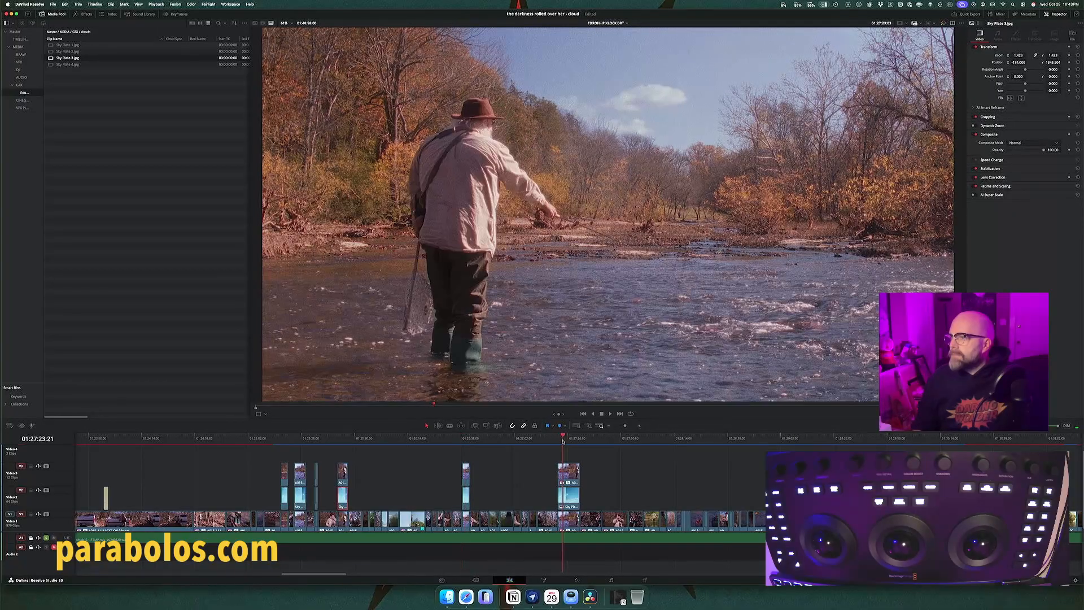
pyautogui.moveTo(562, 440); pyautogui.dragTo(571, 440)
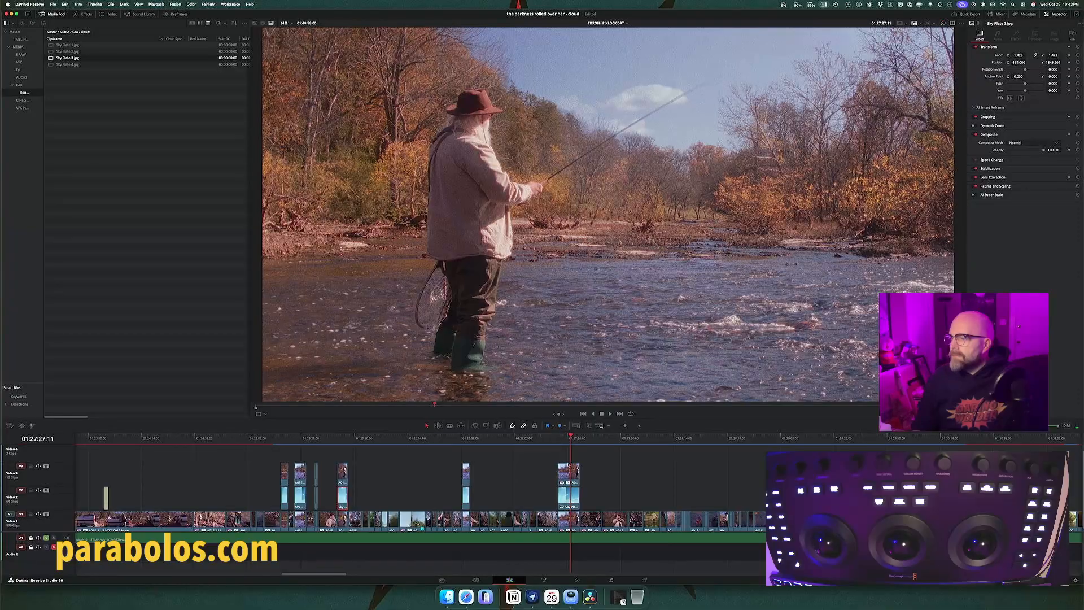
pyautogui.press('d')
# Step: Toggle Sky Plate 3 off and on several times over the sixth fisherman shot to check its clouds against the original sky
pyautogui.press('d')
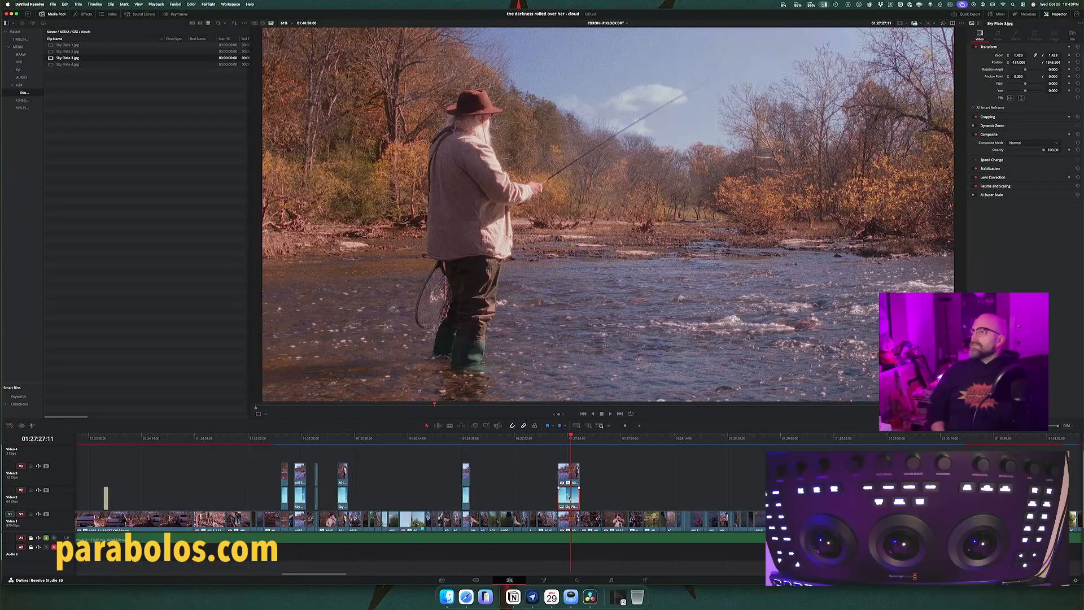
pyautogui.press('d')
pyautogui.press('d')
pyautogui.press('d')
pyautogui.press('d')
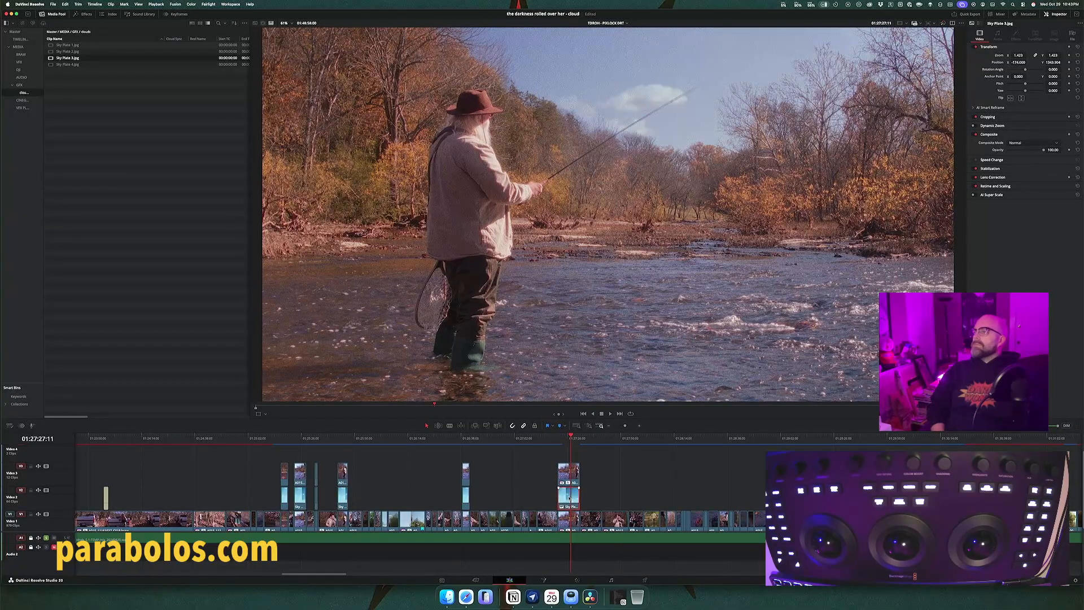
pyautogui.press('d')
pyautogui.press('d')
pyautogui.press('d')
pyautogui.press('d')
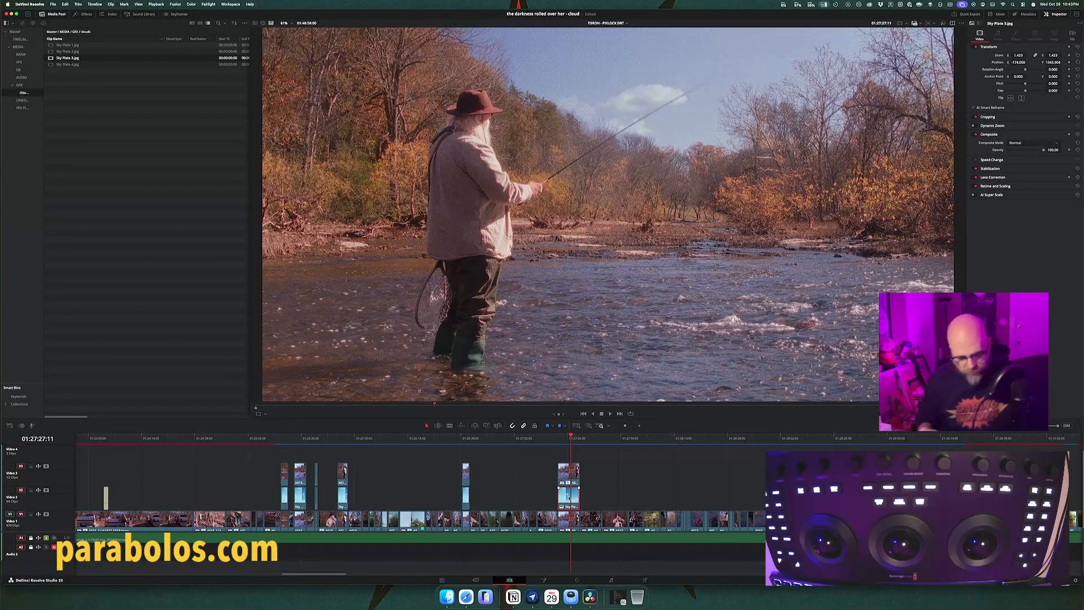
# Step: Fit the whole timeline in view, switch to the vfx shot list in Notion and set the "add a few clouds" entry's status to Done
pyautogui.hotkey('shift', 'z')
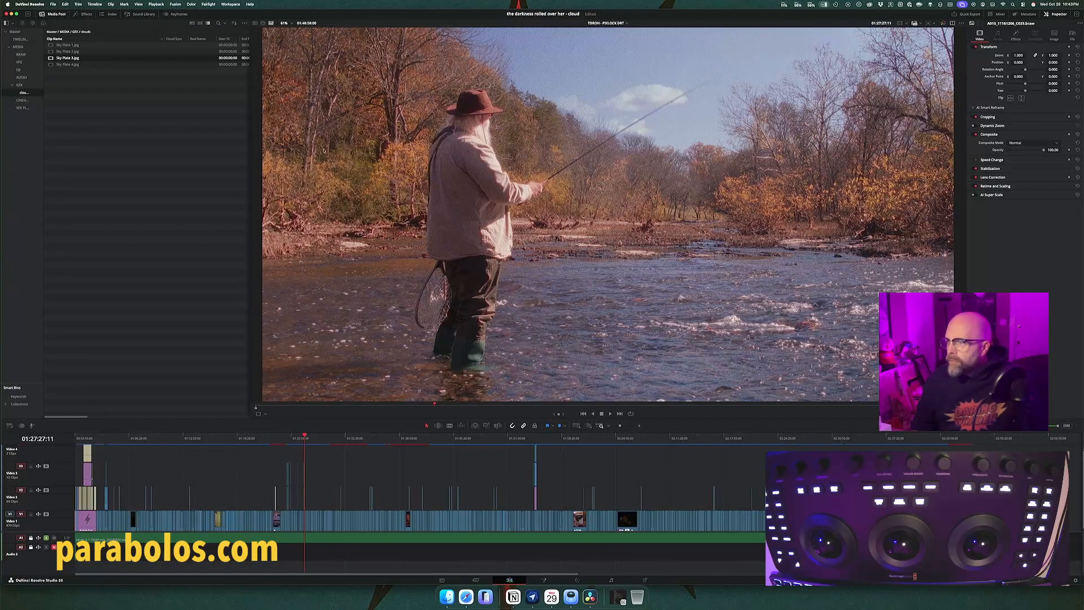
pyautogui.press('super+Tab')
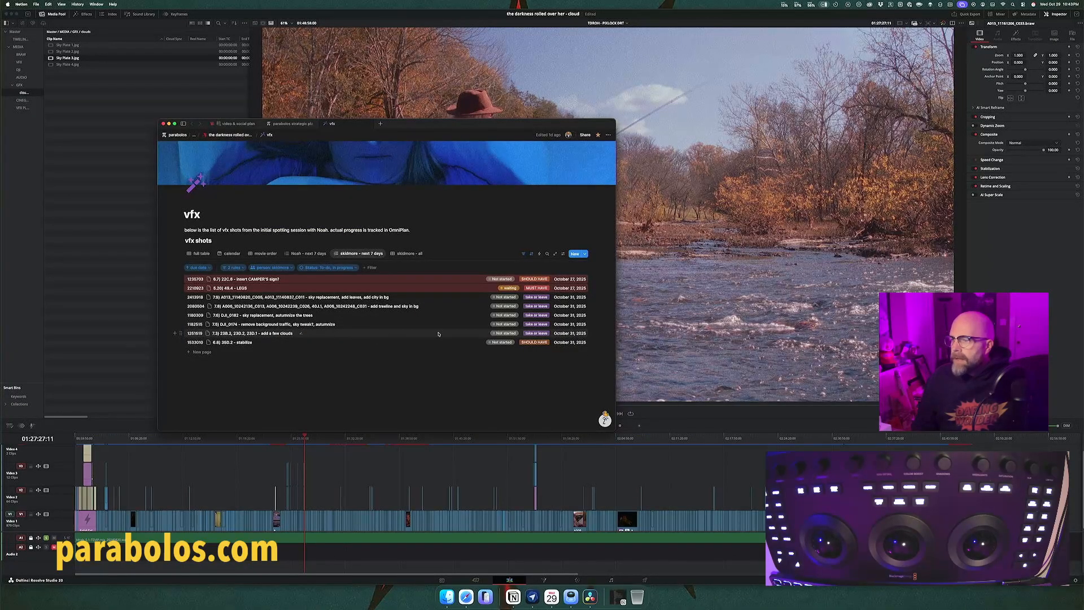
pyautogui.click(503, 334)
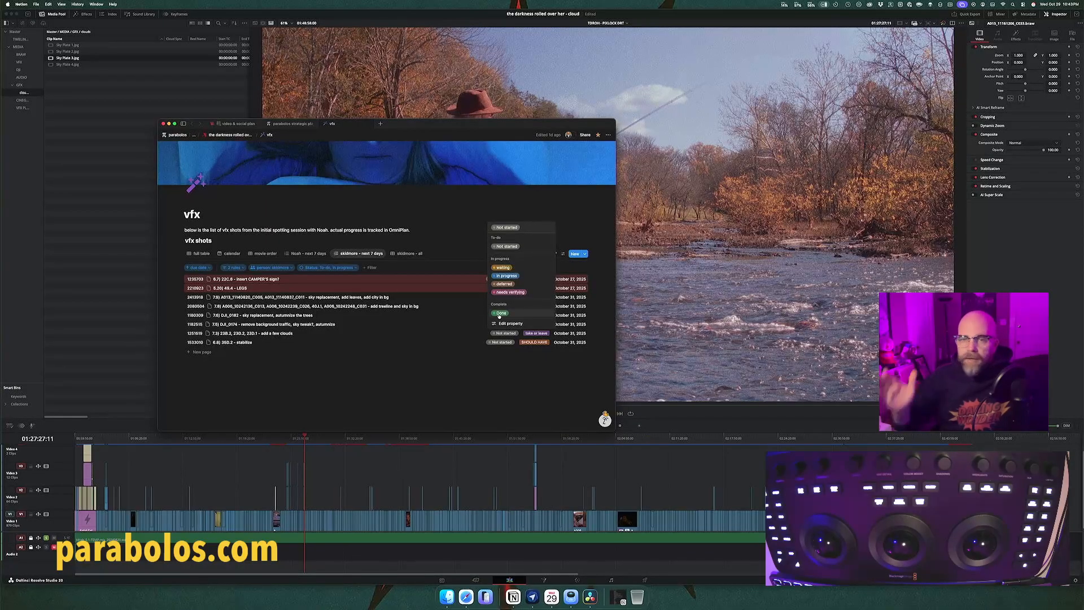
pyautogui.click(500, 313)
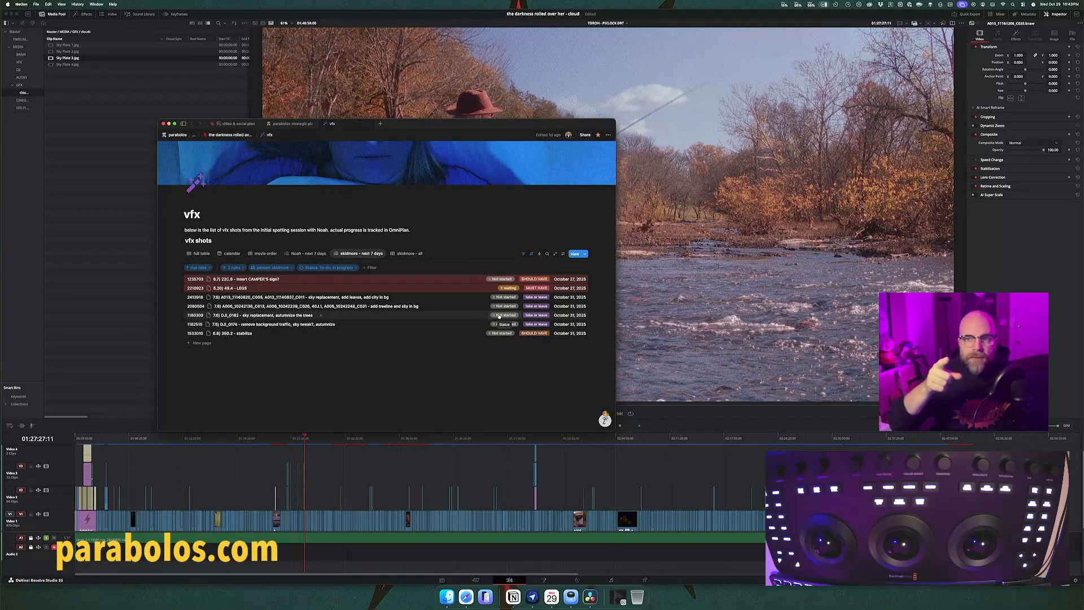